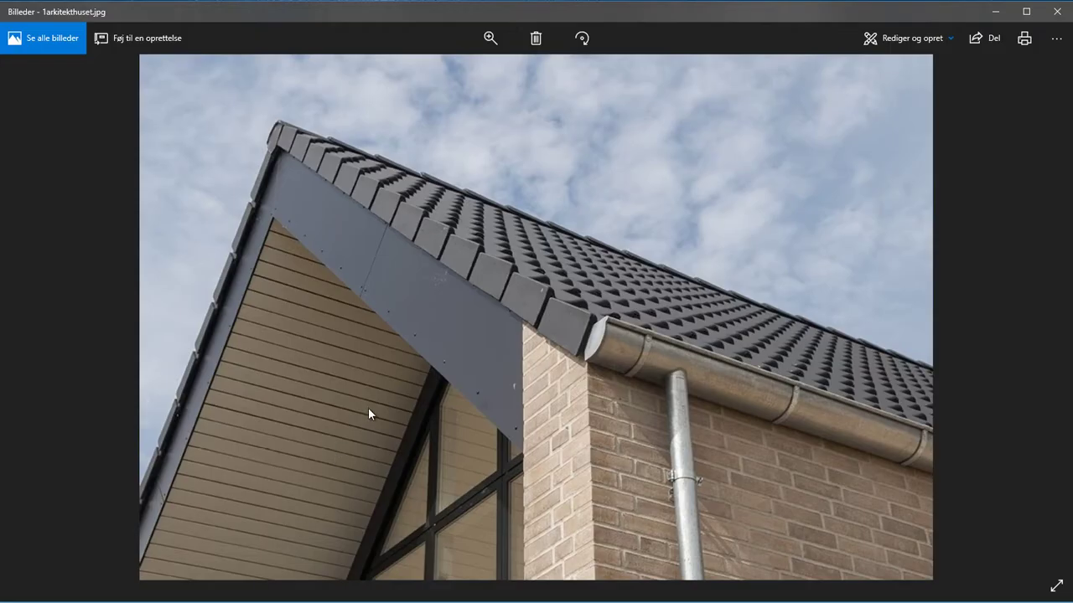
- Leave the reference photo of the gable overhang, switch to Revit and open the recent project Roof edges.rvt
{"action": "scroll", "coordinate": [352, 301], "scroll_direction": "up", "scroll_amount": 3}
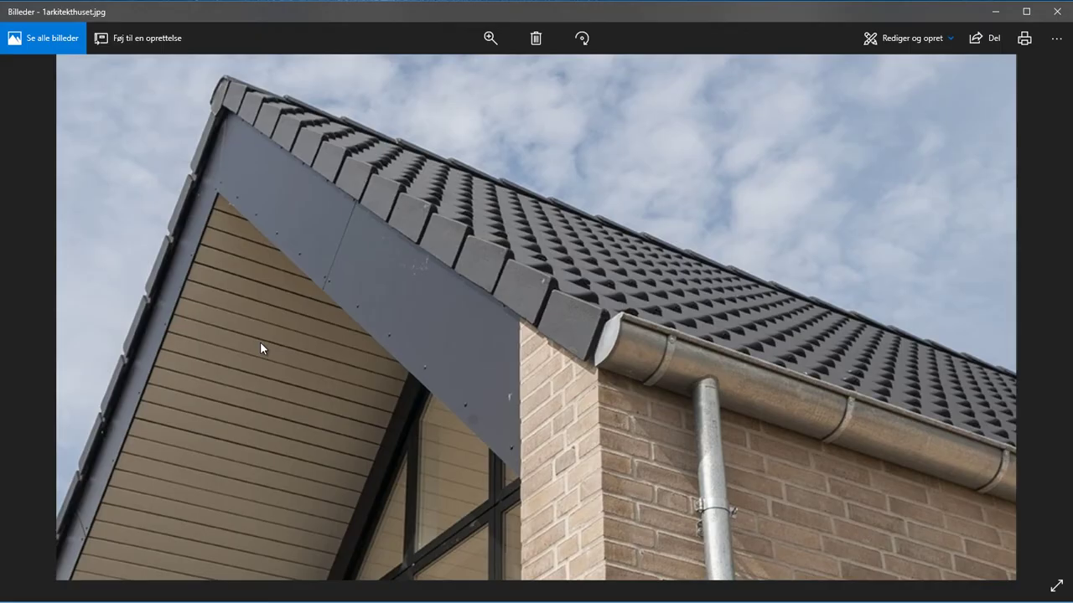
{"action": "left_click", "coordinate": [992, 13]}
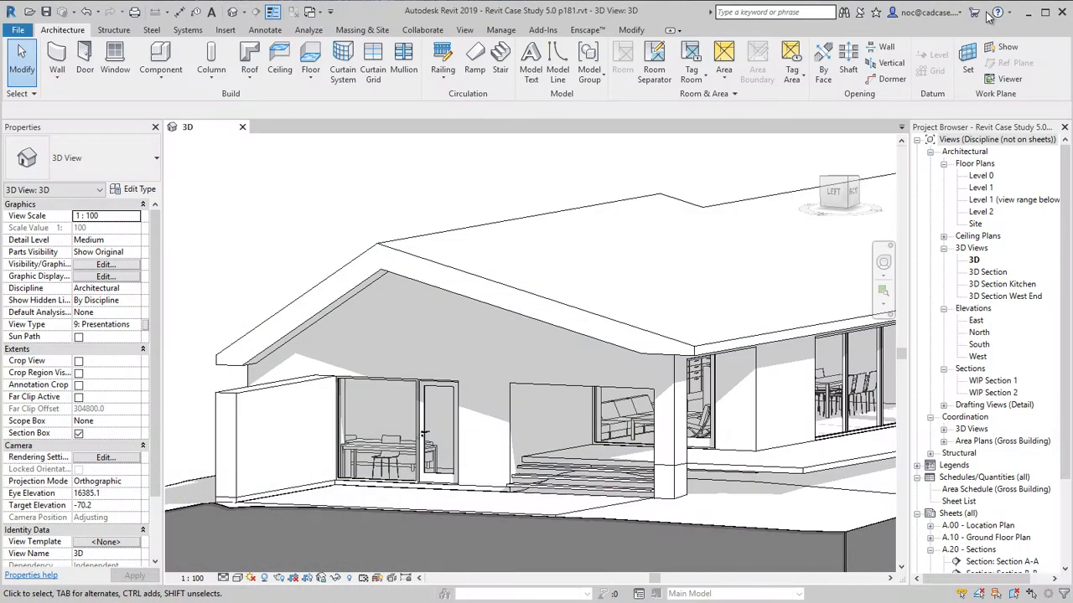
{"action": "left_click", "coordinate": [23, 32]}
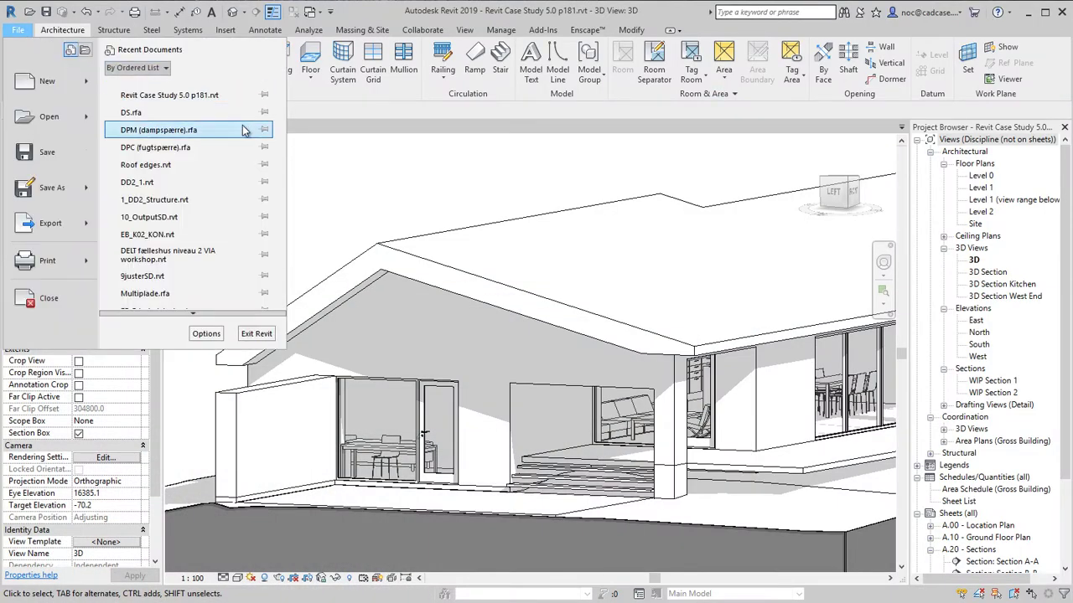
{"action": "scroll", "coordinate": [268, 276], "scroll_direction": "down", "scroll_amount": 3}
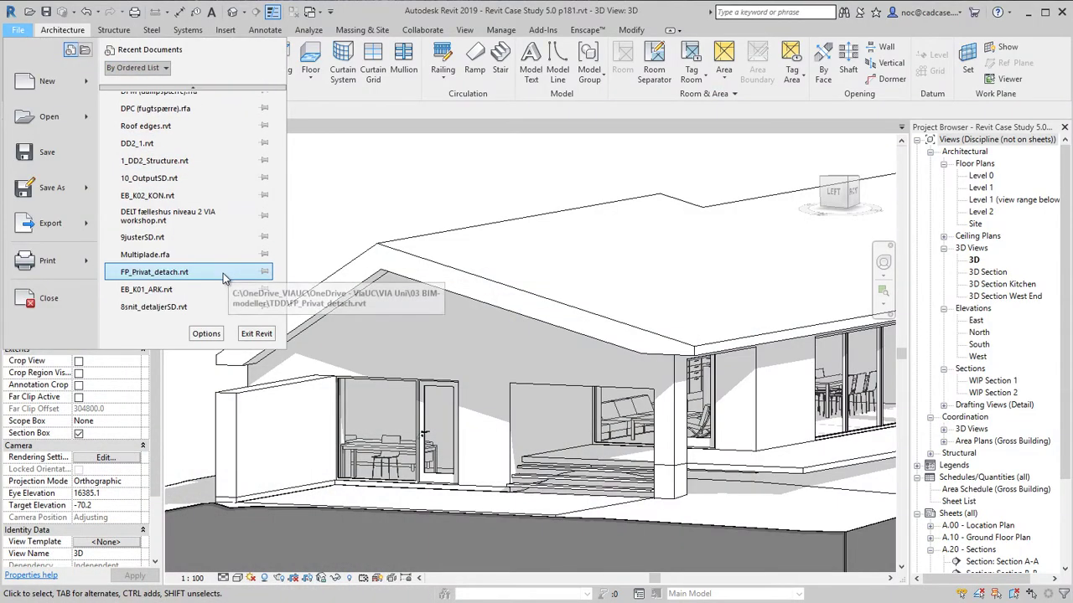
{"action": "scroll", "coordinate": [243, 281], "scroll_direction": "up", "scroll_amount": 3}
{"action": "left_click", "coordinate": [167, 164]}
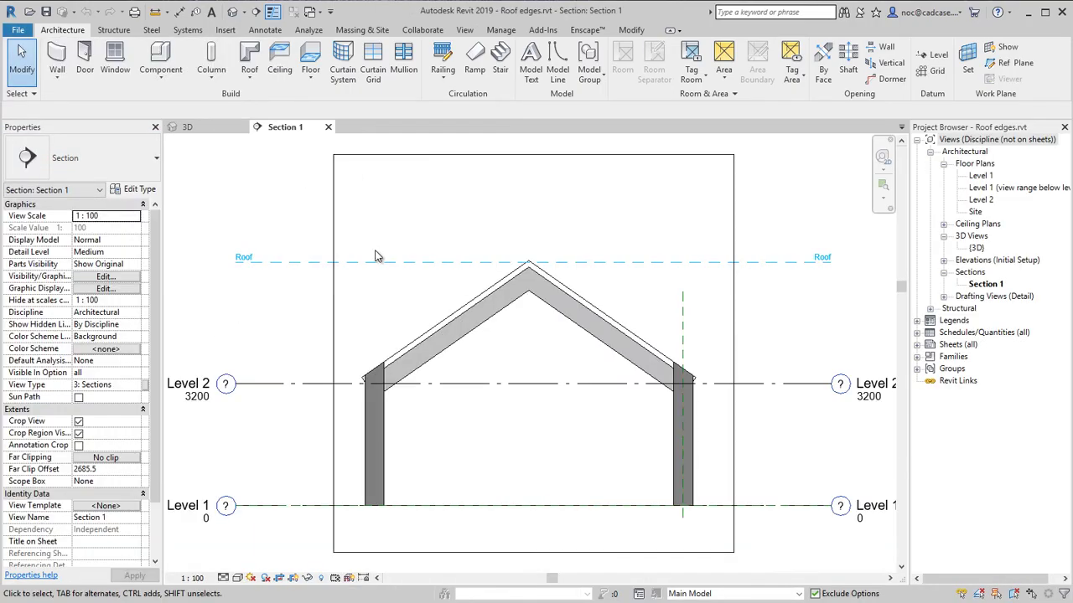
- In the {3D} view, activate design option Option 1 (primary) and inspect the types of its covering and construction roofs
{"action": "double_click", "coordinate": [977, 248]}
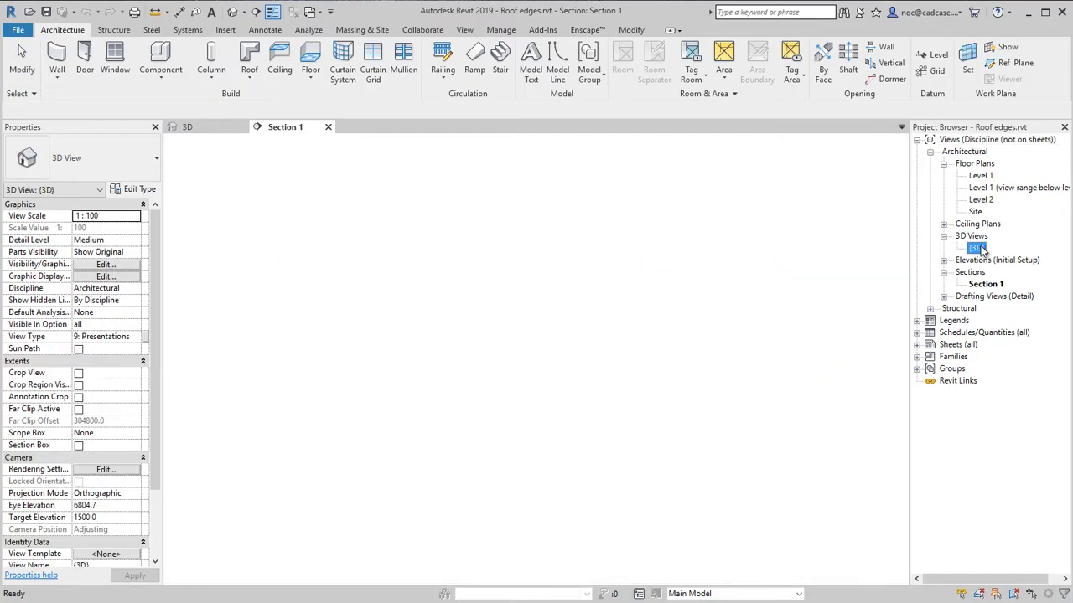
{"action": "middle_click_drag", "start_coordinate": [447, 435], "coordinate": [660, 379], "text": "shift"}
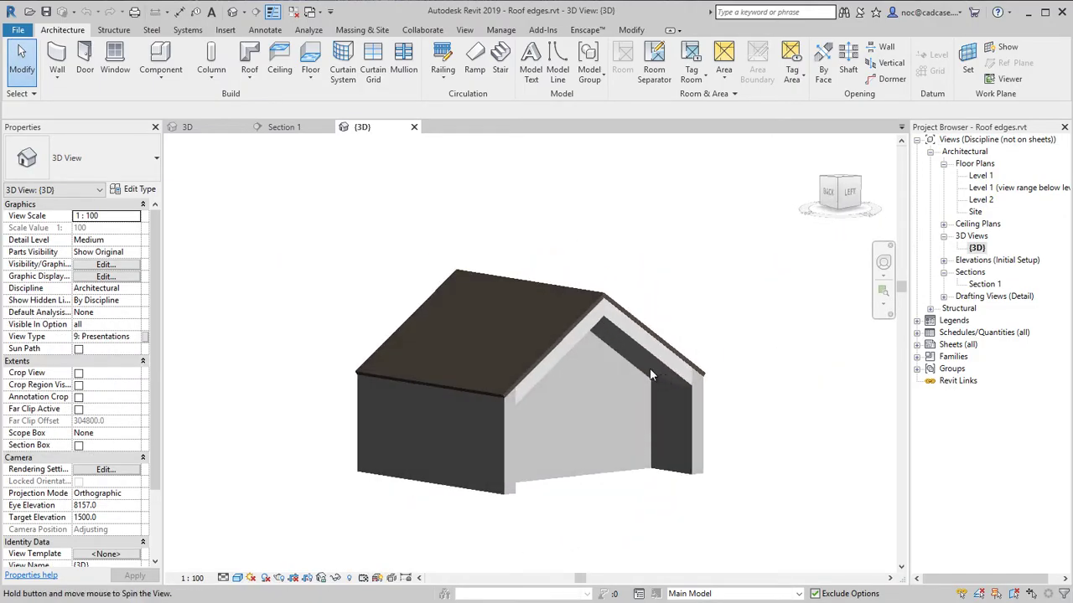
{"action": "scroll", "coordinate": [590, 438], "scroll_direction": "up", "scroll_amount": 5}
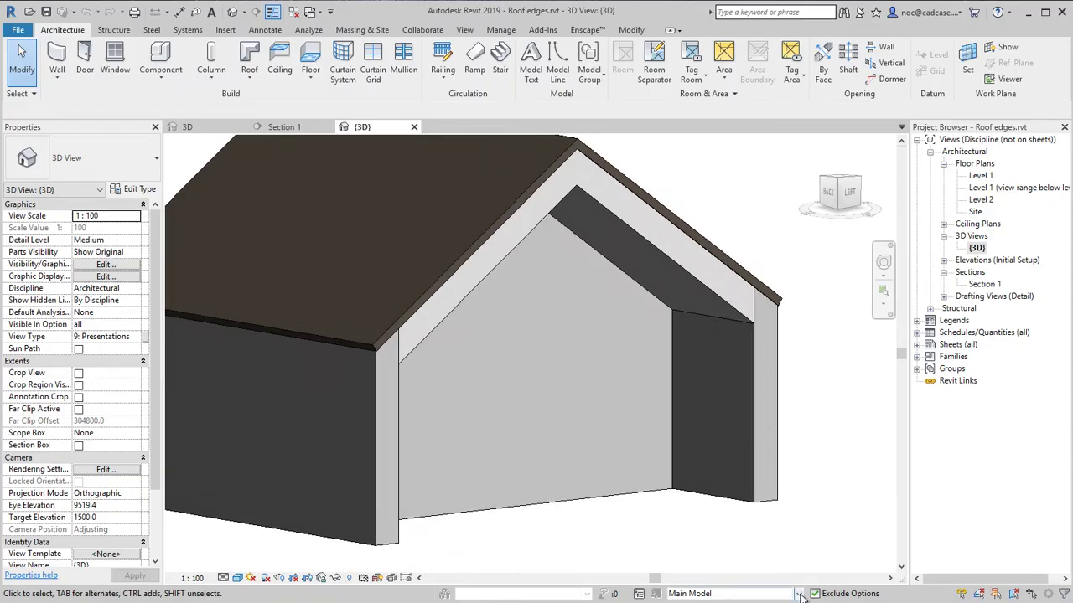
{"action": "scroll", "coordinate": [800, 594], "scroll_direction": "down", "scroll_amount": 1}
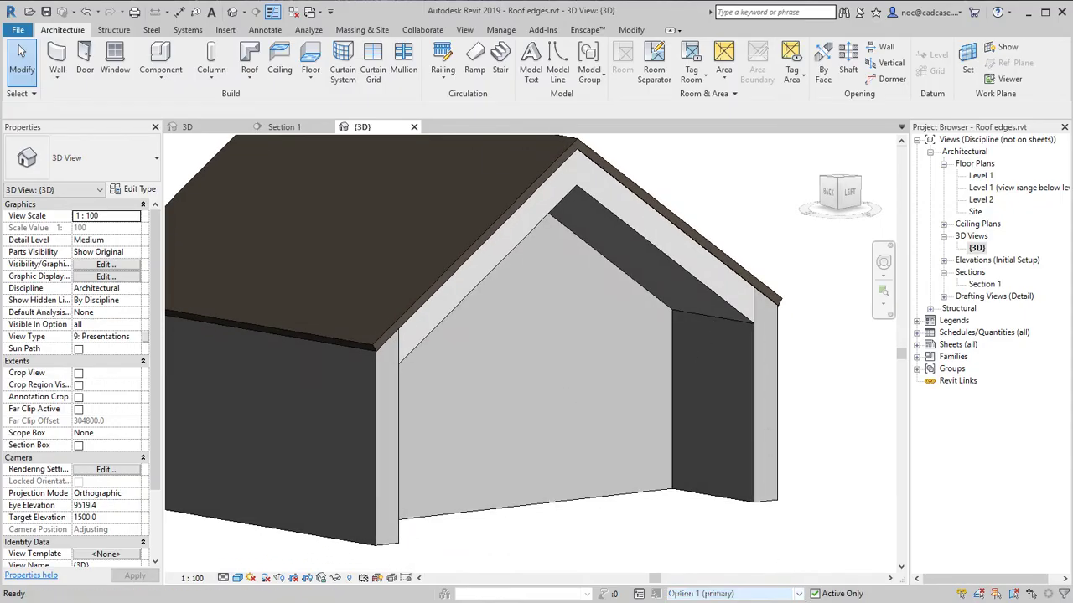
{"action": "left_click", "coordinate": [683, 231]}
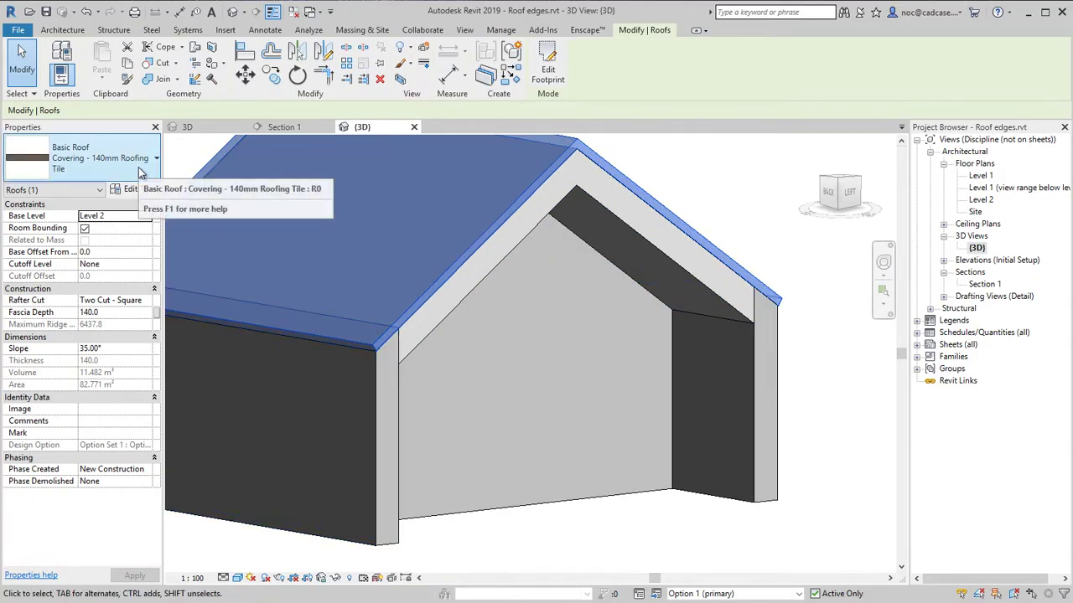
{"action": "left_click", "coordinate": [493, 271]}
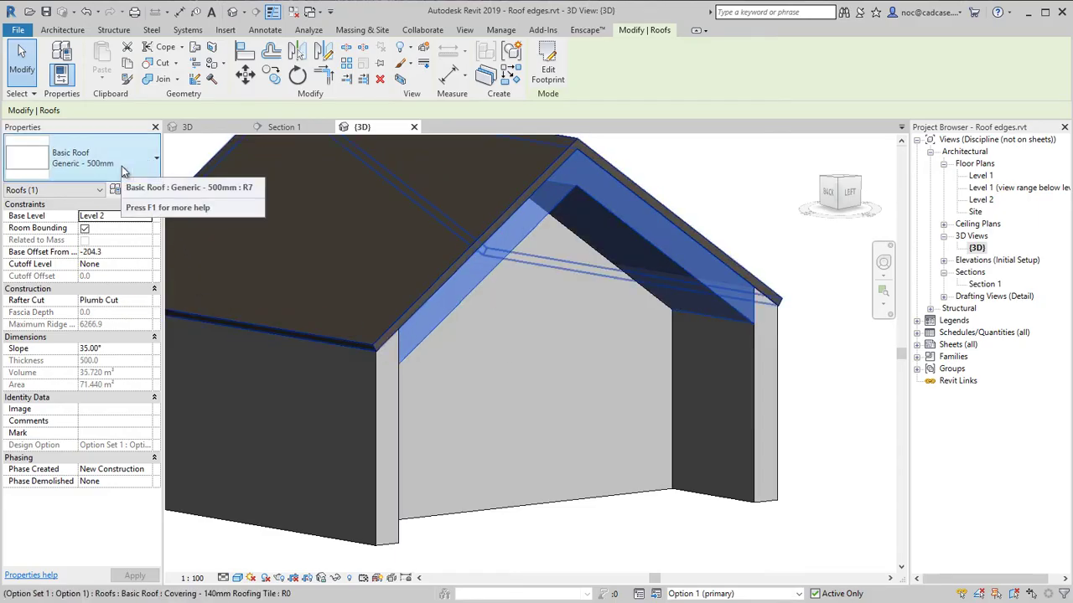
- Switch to the photo 2_eurodan.jpg and examine how the roof tiles meet the brick gable
{"action": "key", "text": "alt+Tab"}
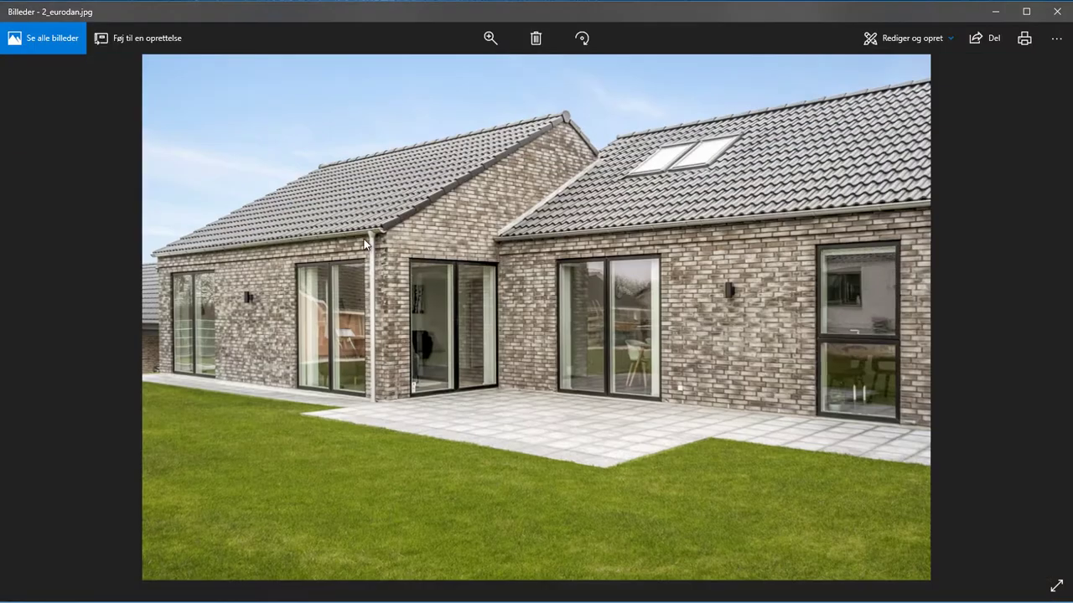
{"action": "scroll", "coordinate": [483, 237], "scroll_direction": "down", "scroll_amount": 1}
{"action": "scroll", "coordinate": [477, 200], "scroll_direction": "up", "scroll_amount": 1}
{"action": "scroll", "coordinate": [471, 177], "scroll_direction": "up", "scroll_amount": 2, "text": "ctrl"}
{"action": "scroll", "coordinate": [441, 112], "scroll_direction": "up", "scroll_amount": 3, "text": "ctrl"}
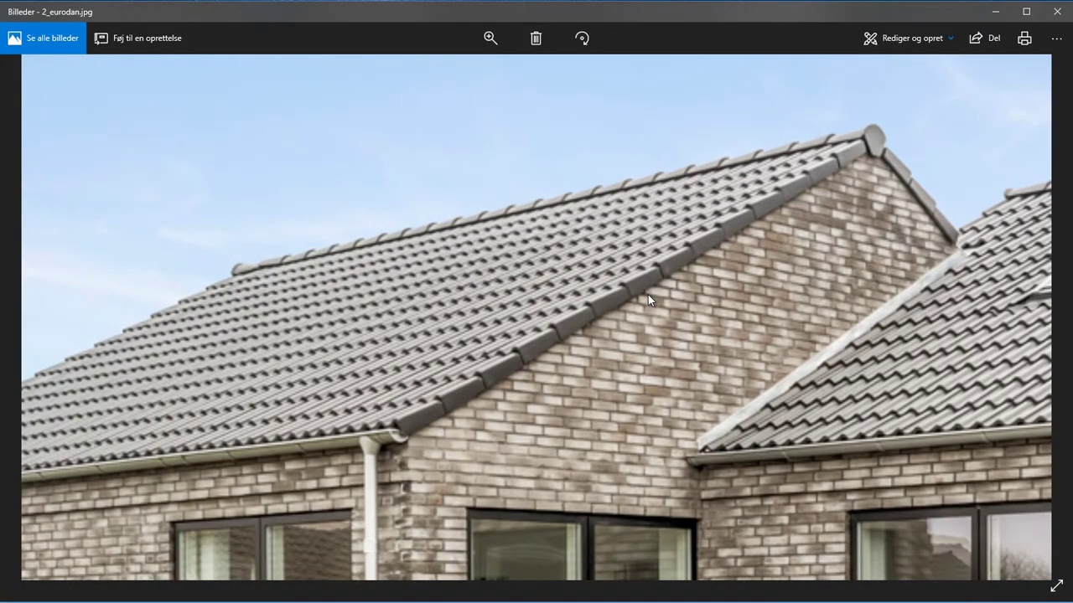
{"action": "scroll", "coordinate": [647, 294], "scroll_direction": "down", "scroll_amount": 3, "text": "ctrl"}
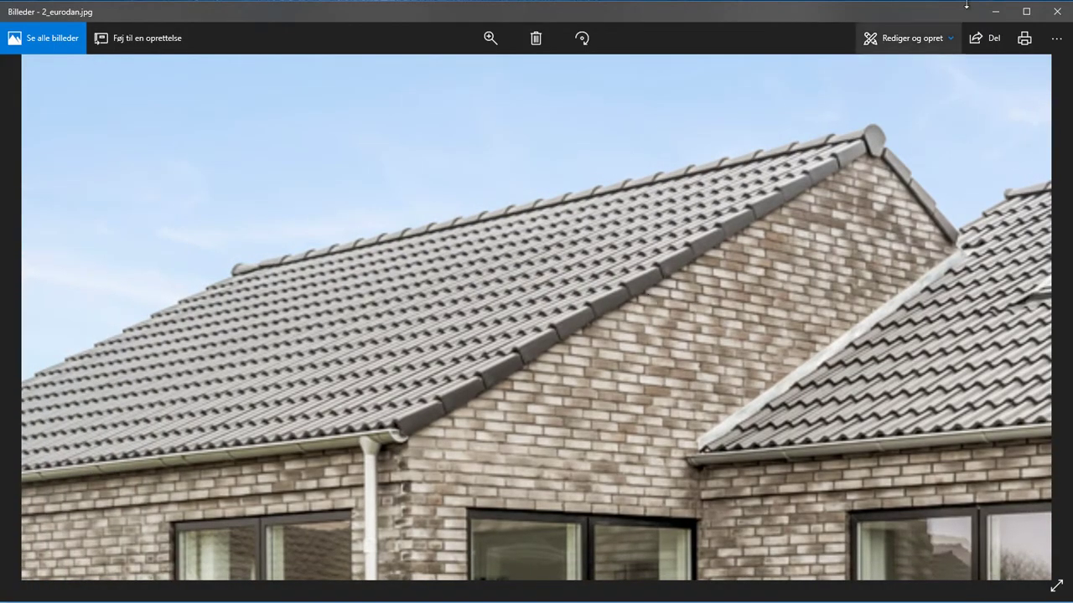
- Switch back to Revit, activate design option Option 2 and inspect its covering roof and side wall at the gable
{"action": "key", "text": "alt+Tab"}
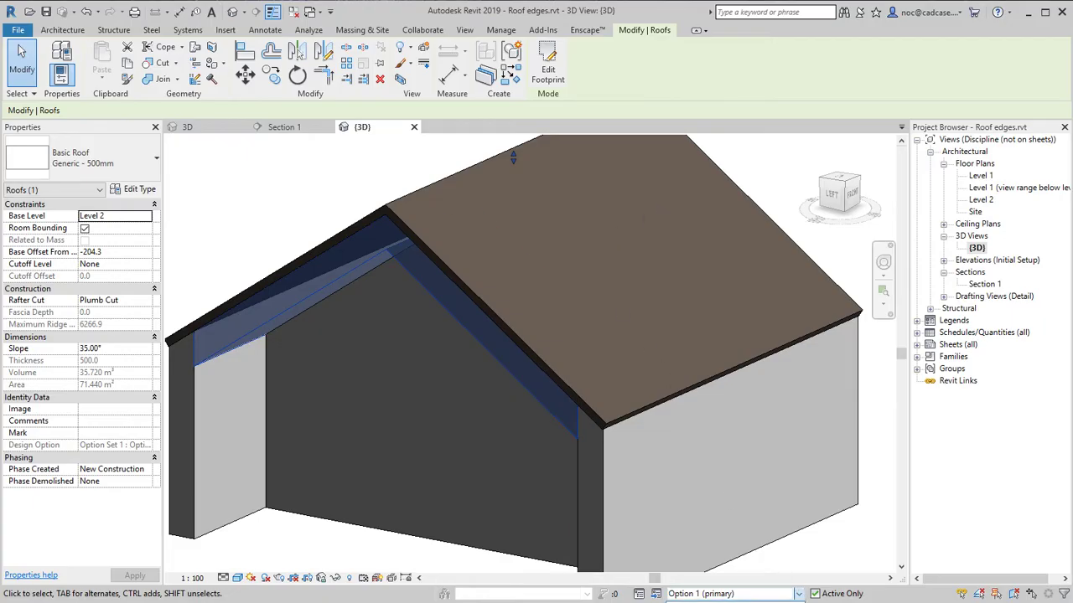
{"action": "left_click", "coordinate": [734, 594]}
{"action": "middle_click_drag", "start_coordinate": [695, 394], "coordinate": [830, 386], "text": "shift"}
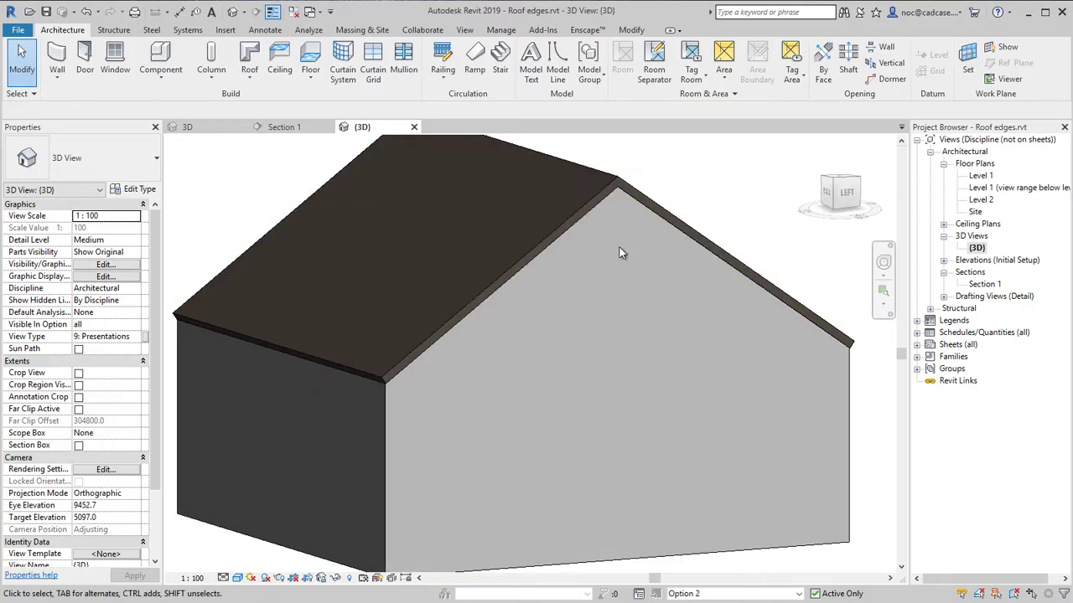
{"action": "left_click", "coordinate": [560, 227]}
{"action": "key", "text": "Escape"}
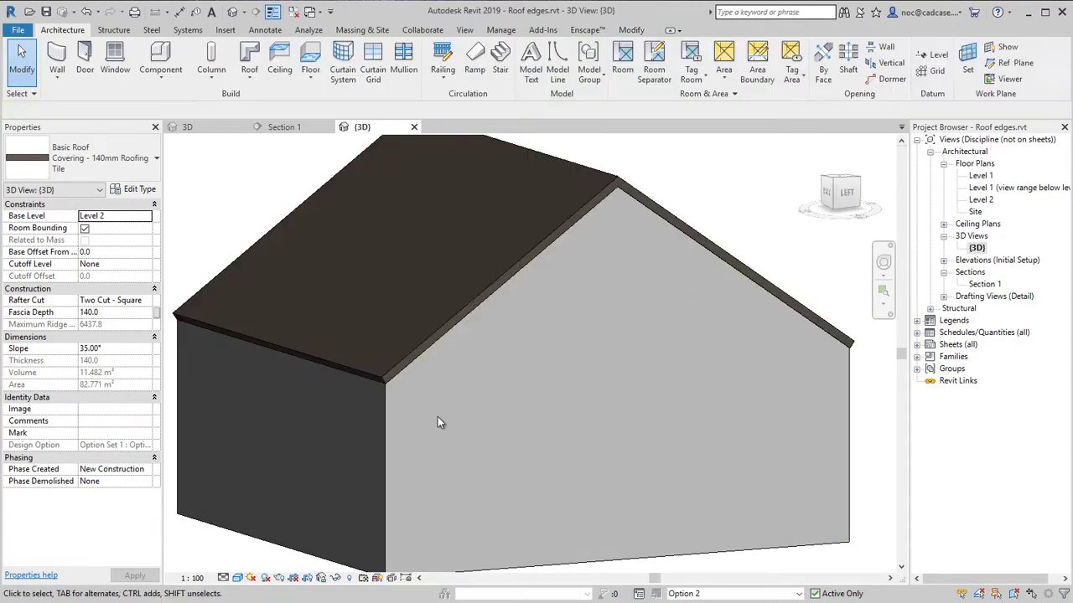
{"action": "left_click", "coordinate": [387, 431]}
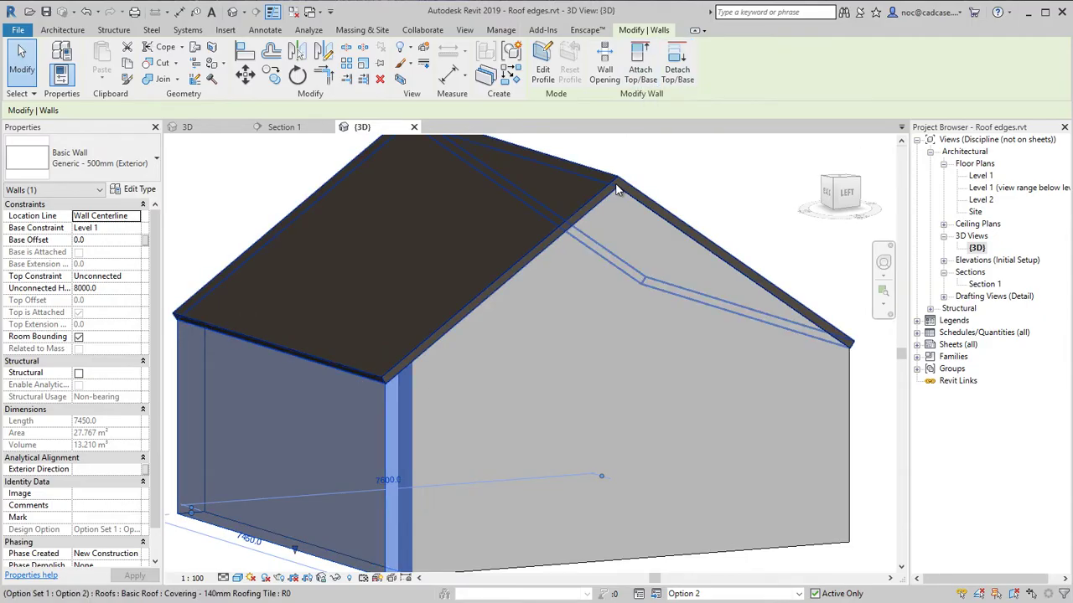
- Go to the Level 2 floor plan and open the tile covering roof's footprint for editing
{"action": "double_click", "coordinate": [982, 285]}
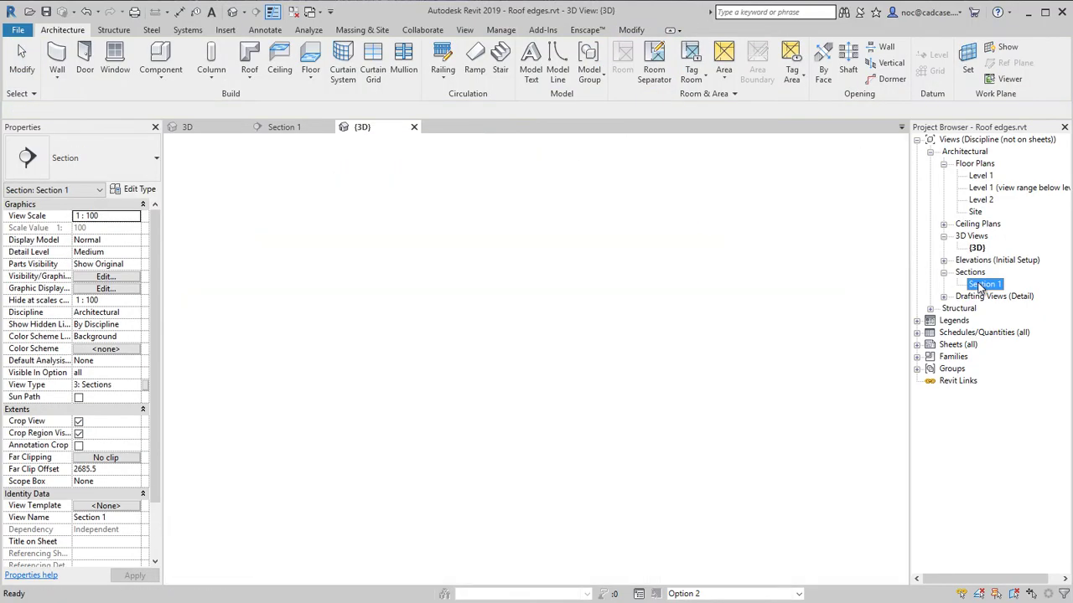
{"action": "double_click", "coordinate": [984, 201]}
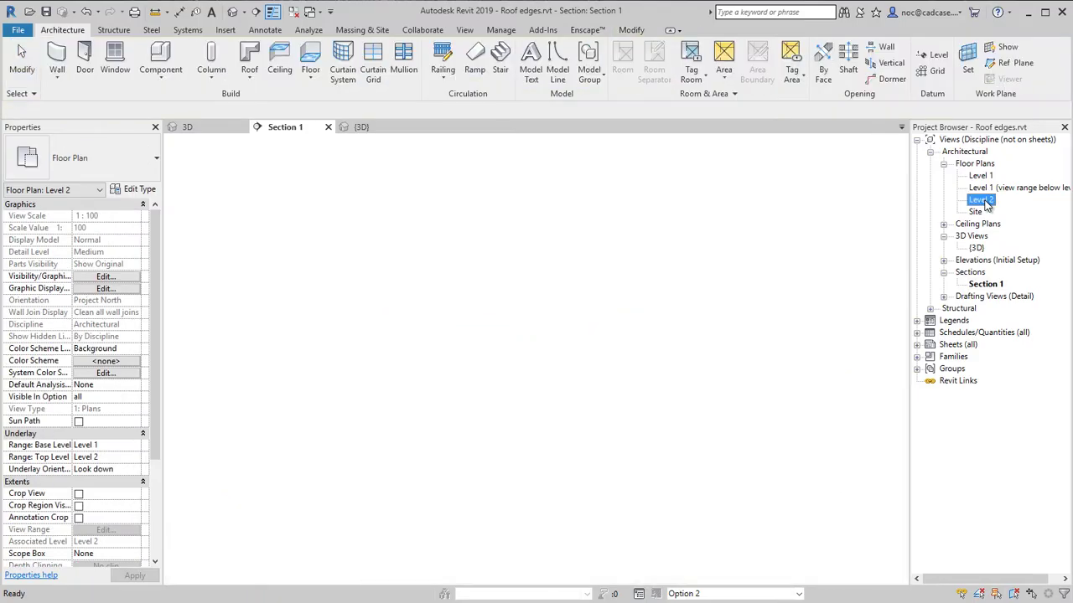
{"action": "scroll", "coordinate": [286, 536], "scroll_direction": "up", "scroll_amount": 6}
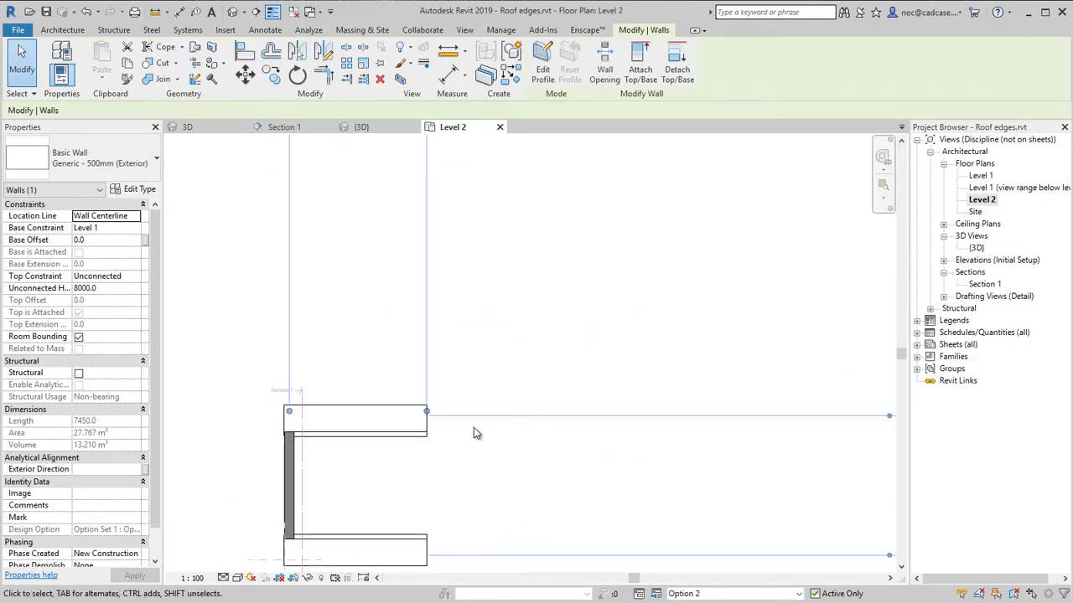
{"action": "scroll", "coordinate": [288, 434], "scroll_direction": "up", "scroll_amount": 5}
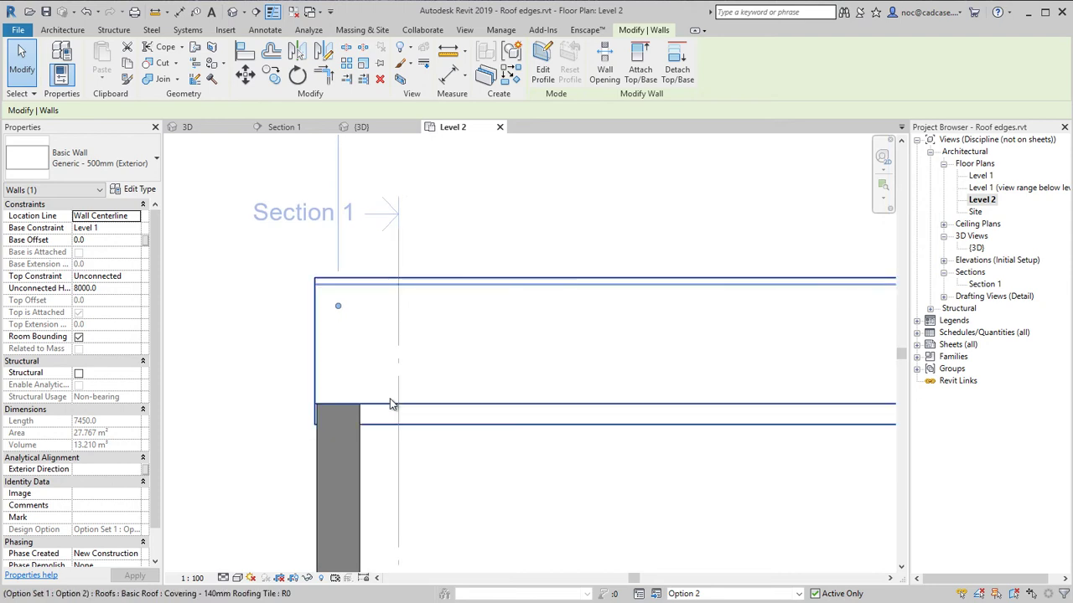
{"action": "left_click", "coordinate": [389, 399]}
{"action": "left_click", "coordinate": [545, 71]}
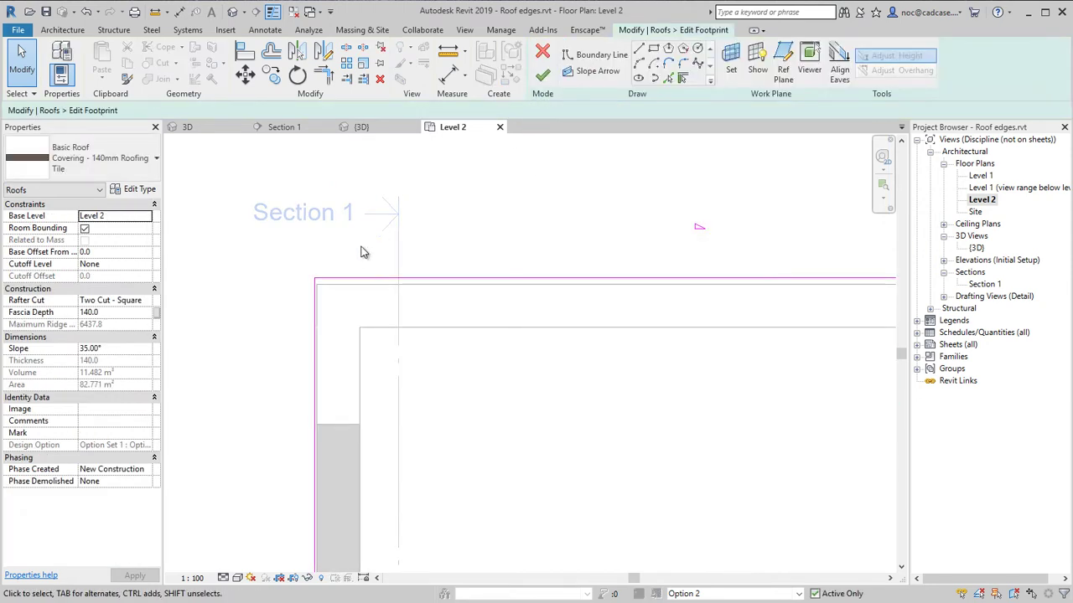
- Check the covering footprint's overhang beyond the wall at the gable corner, and finish the sketch without altering it
{"action": "scroll", "coordinate": [345, 281], "scroll_direction": "up", "scroll_amount": 2}
{"action": "left_click", "coordinate": [285, 343]}
{"action": "left_click", "coordinate": [309, 277]}
{"action": "scroll", "coordinate": [318, 259], "scroll_direction": "down", "scroll_amount": 2}
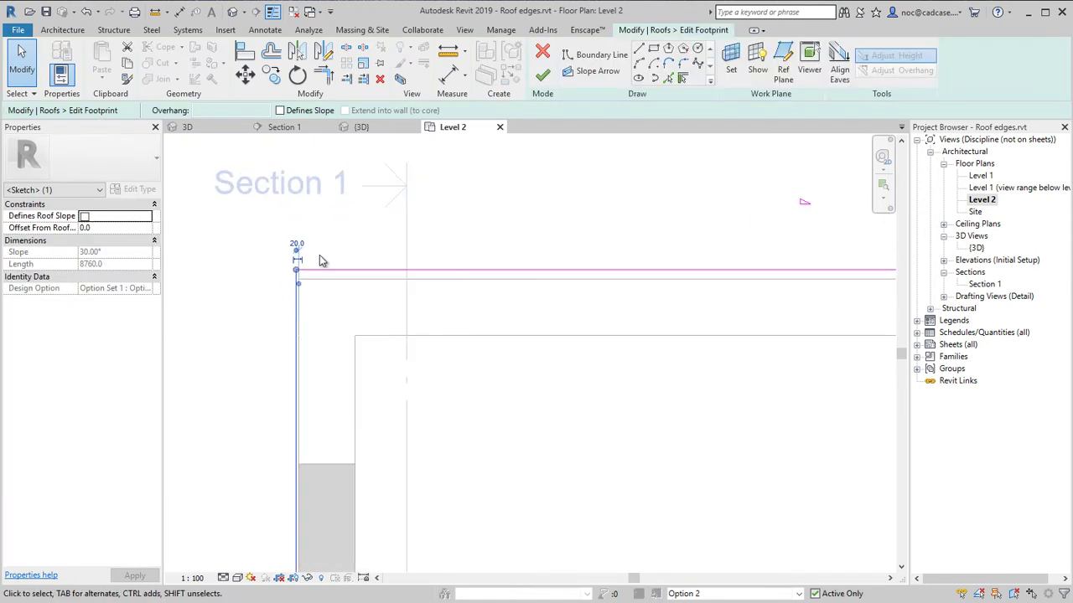
{"action": "scroll", "coordinate": [319, 259], "scroll_direction": "up", "scroll_amount": 2}
{"action": "scroll", "coordinate": [376, 295], "scroll_direction": "down", "scroll_amount": 2}
{"action": "scroll", "coordinate": [376, 295], "scroll_direction": "down", "scroll_amount": 2}
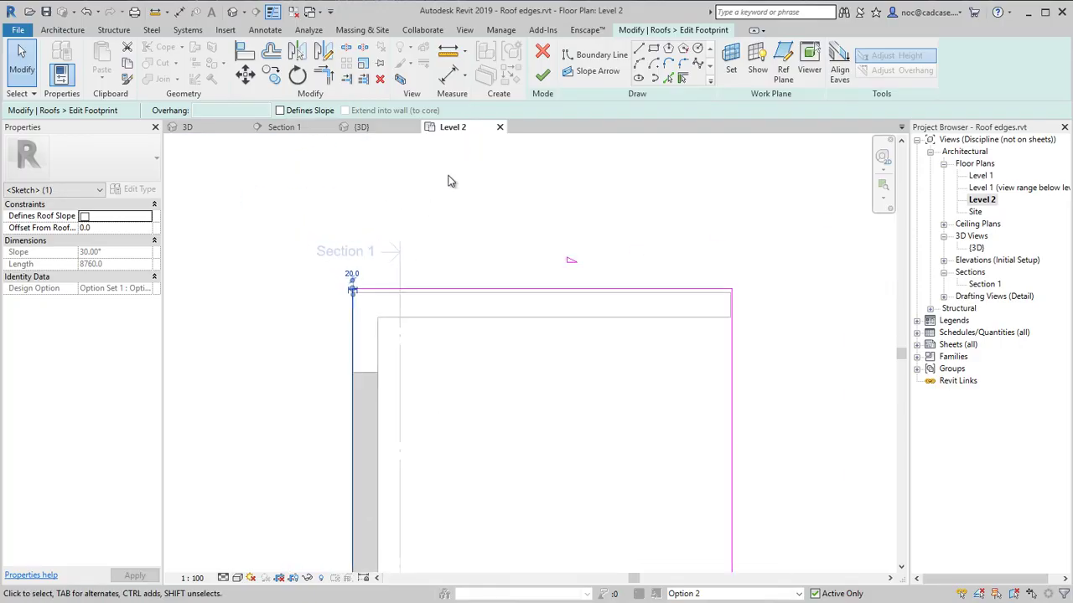
{"action": "left_click", "coordinate": [542, 75]}
{"action": "left_click", "coordinate": [807, 340]}
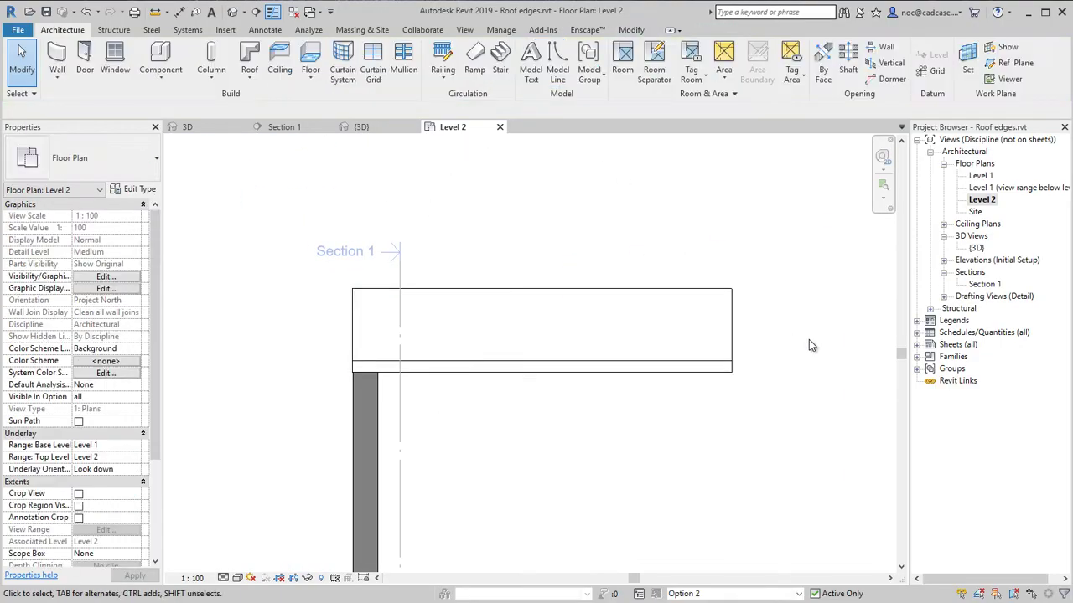
- In Section 1, copy the tile covering roof just below itself and change the copy's type to Generic Construction - 580mm
{"action": "double_click", "coordinate": [977, 286]}
{"action": "scroll", "coordinate": [604, 292], "scroll_direction": "up", "scroll_amount": 2}
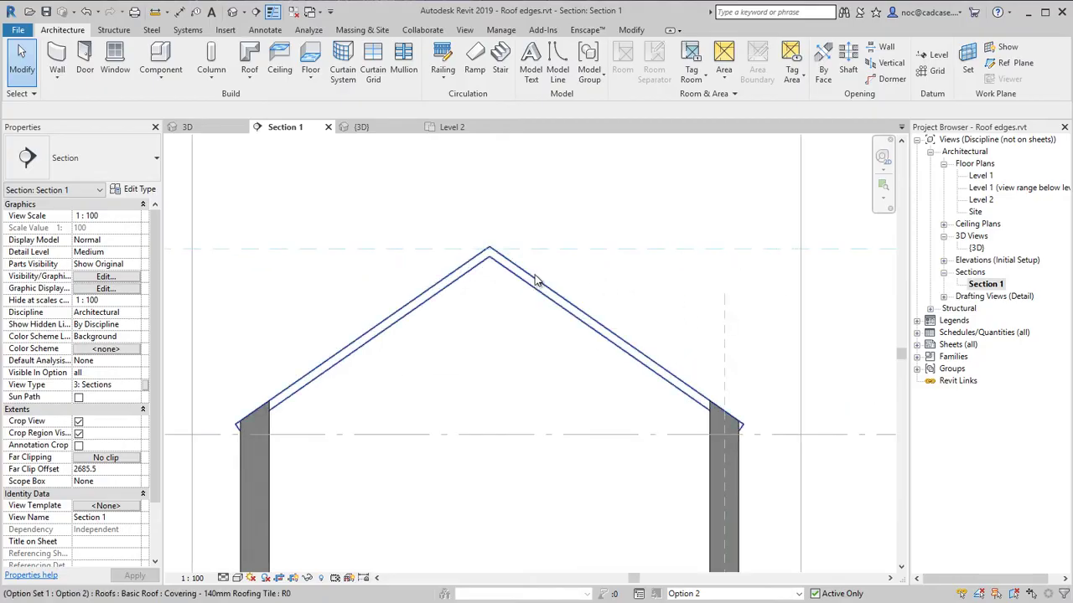
{"action": "left_click", "coordinate": [587, 317]}
{"action": "left_click_drag", "start_coordinate": [489, 251], "coordinate": [491, 288]}
{"action": "left_click", "coordinate": [105, 174]}
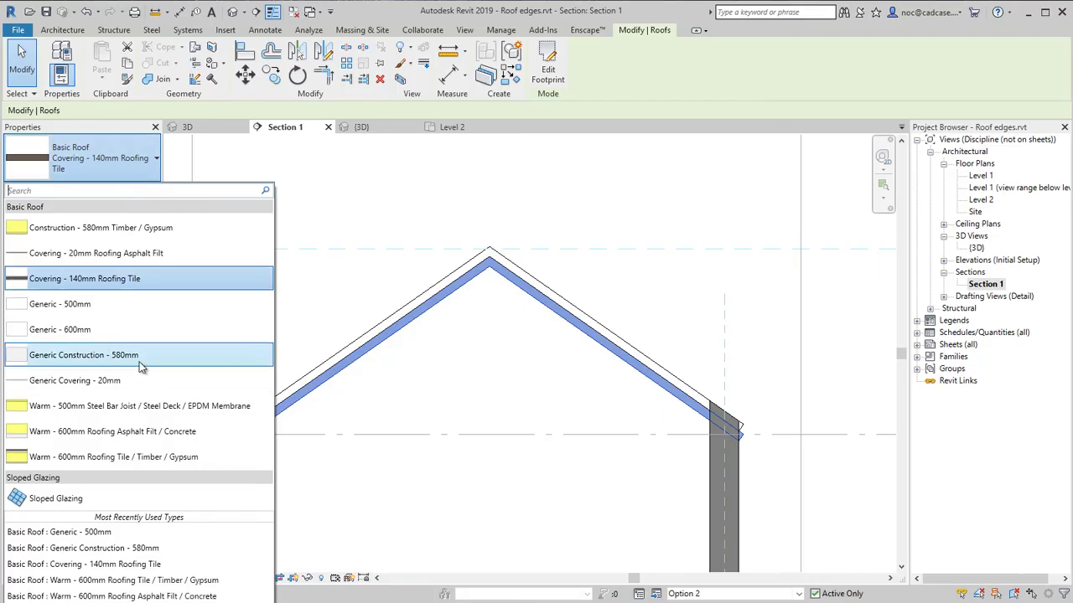
{"action": "left_click", "coordinate": [141, 355]}
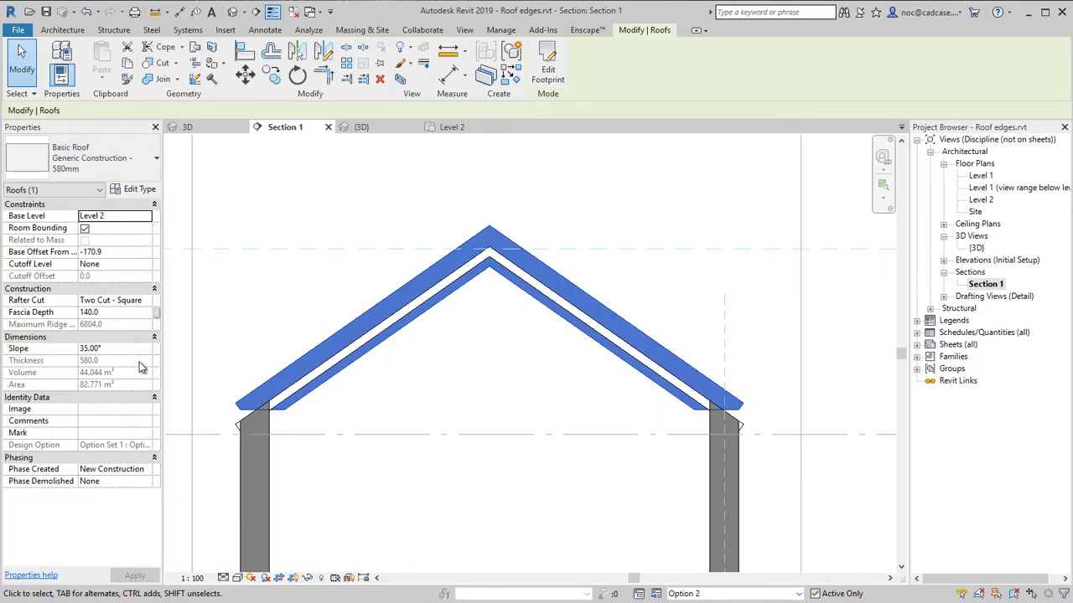
- Move the construction roof down so its ridge meets the covering's underside, and set its rafter cut to Plumb Cut
{"action": "left_click", "coordinate": [245, 75]}
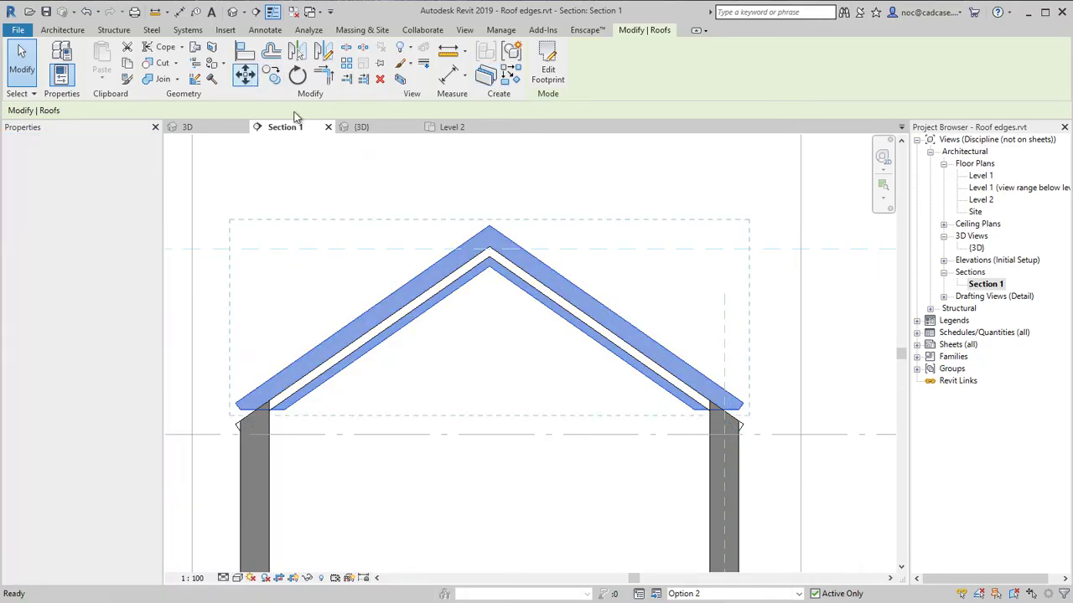
{"action": "left_click", "coordinate": [490, 227]}
{"action": "left_click", "coordinate": [491, 258]}
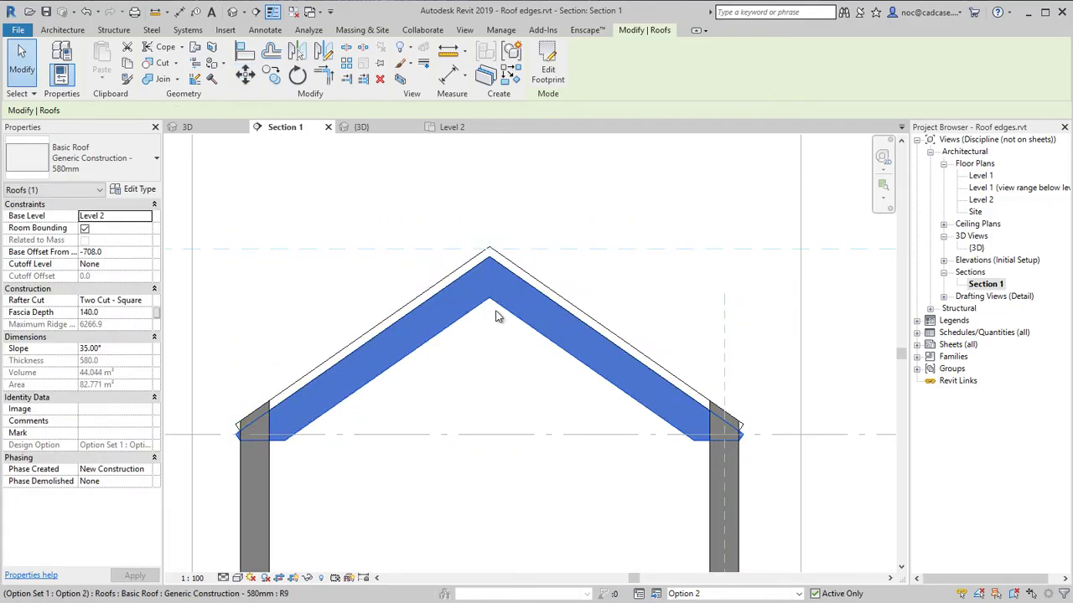
{"action": "left_click", "coordinate": [126, 300]}
{"action": "left_click", "coordinate": [99, 309]}
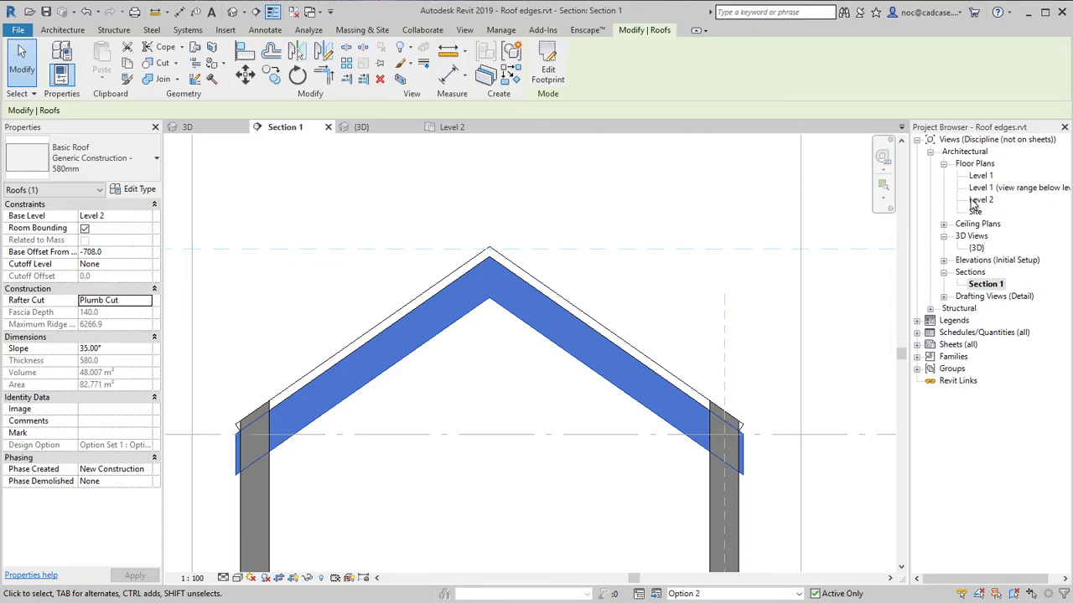
- Edit the construction roof's footprint in the Level 1 plan, aligning its three edges along the walls to the walls' centrelines
{"action": "left_click", "coordinate": [546, 80]}
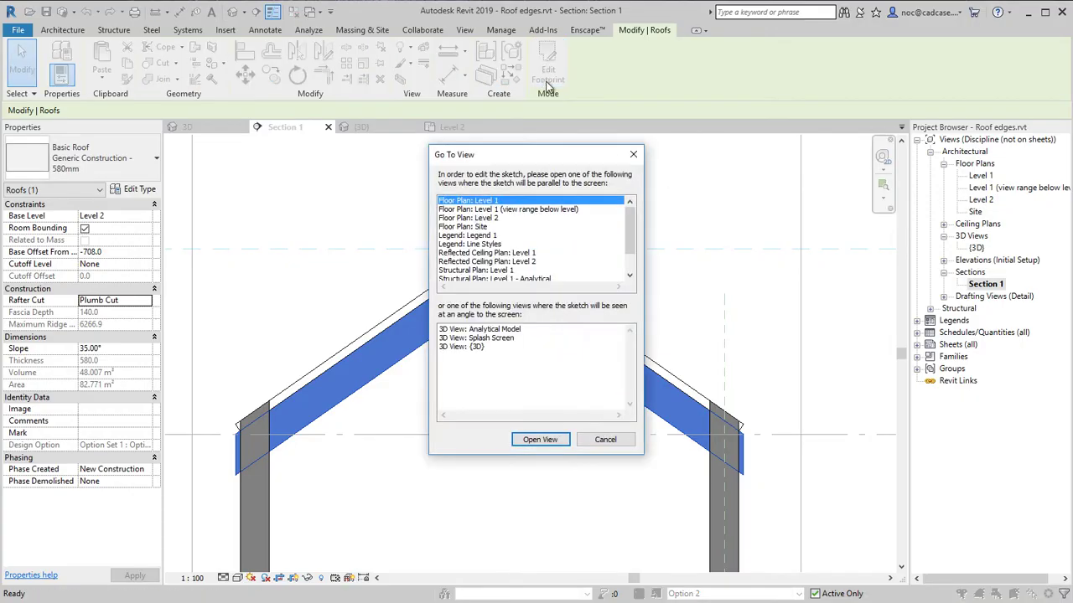
{"action": "left_click", "coordinate": [540, 439]}
{"action": "scroll", "coordinate": [469, 220], "scroll_direction": "up", "scroll_amount": 4}
{"action": "left_click", "coordinate": [407, 208]}
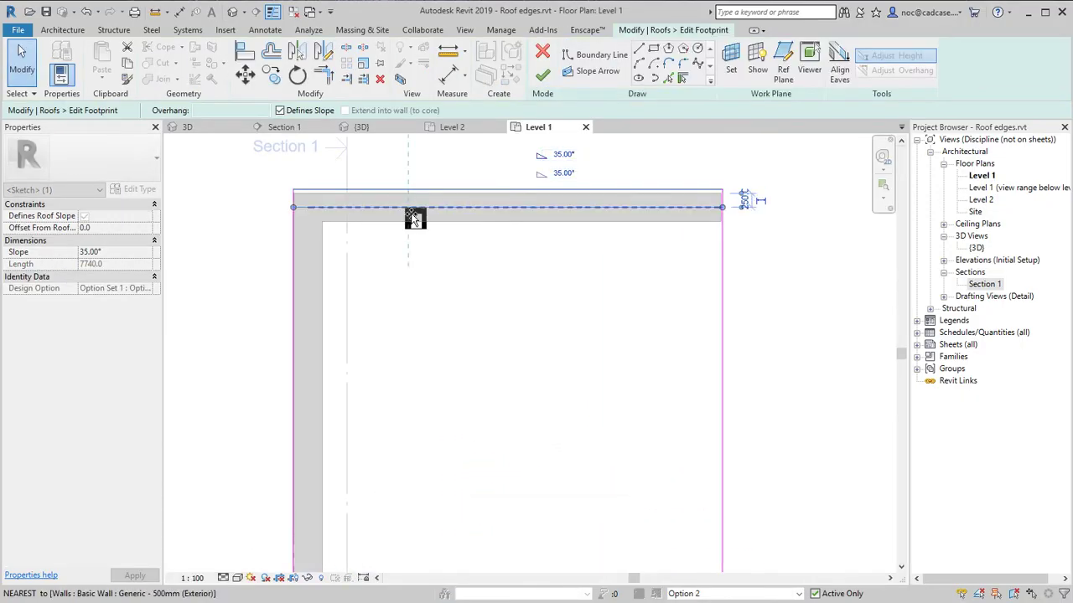
{"action": "left_click", "coordinate": [302, 278]}
{"action": "middle_click_drag", "start_coordinate": [486, 481], "coordinate": [455, 271]}
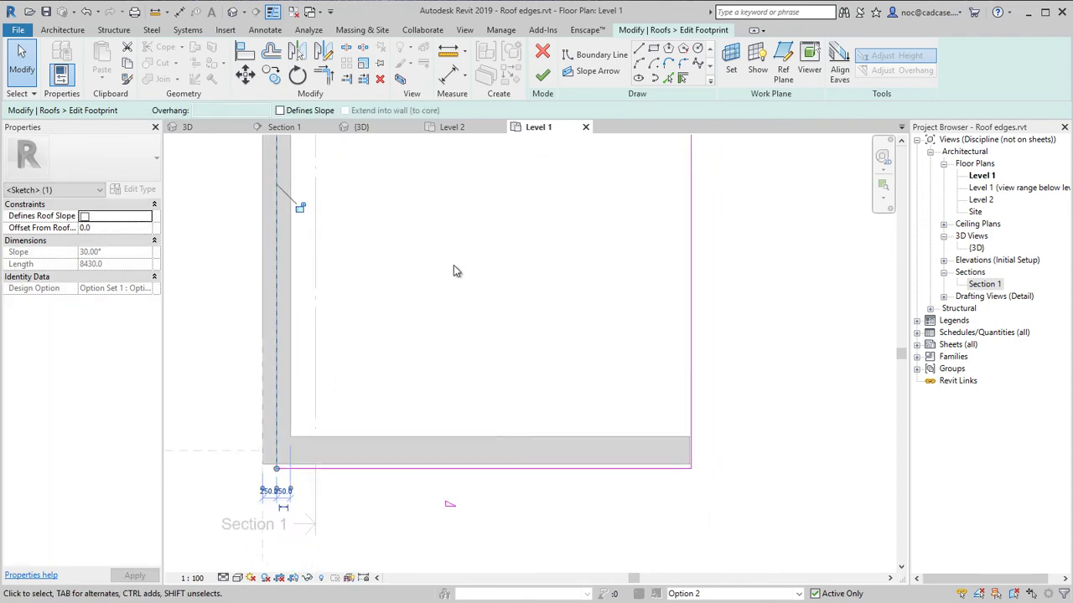
{"action": "left_click", "coordinate": [431, 449]}
{"action": "scroll", "coordinate": [457, 402], "scroll_direction": "down", "scroll_amount": 2}
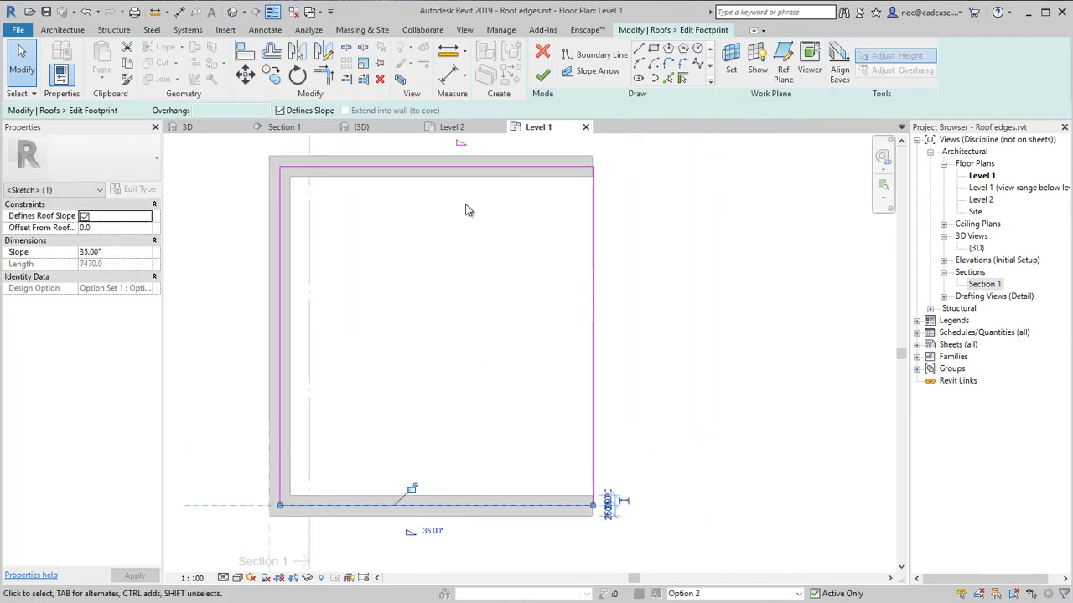
{"action": "left_click", "coordinate": [542, 75]}
- In Section 1, move the construction roof up so its ridge meets the underside of the tile covering
{"action": "double_click", "coordinate": [984, 284]}
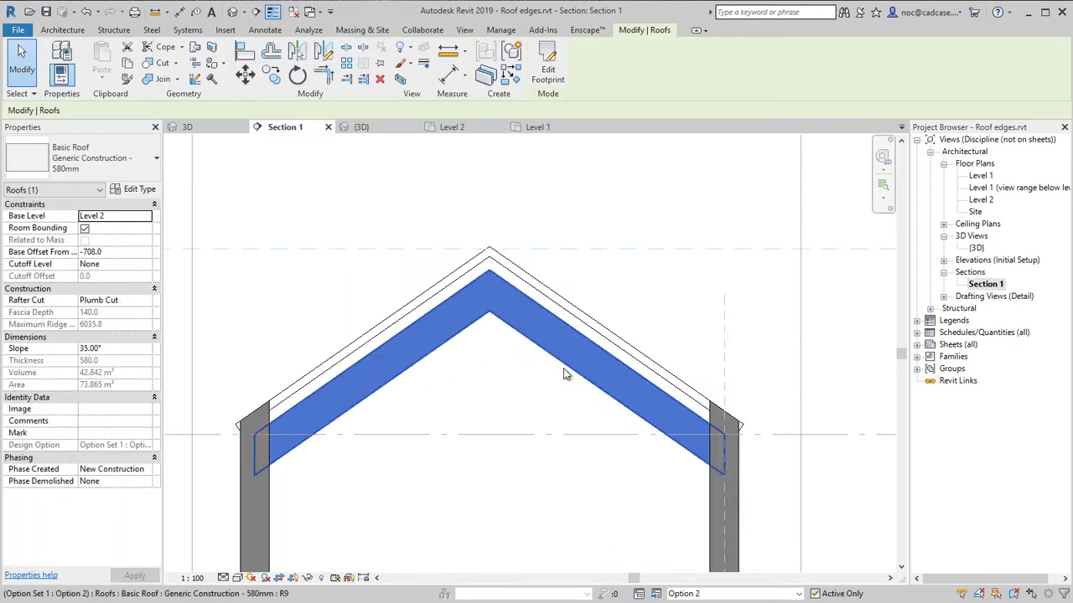
{"action": "key", "text": "Escape"}
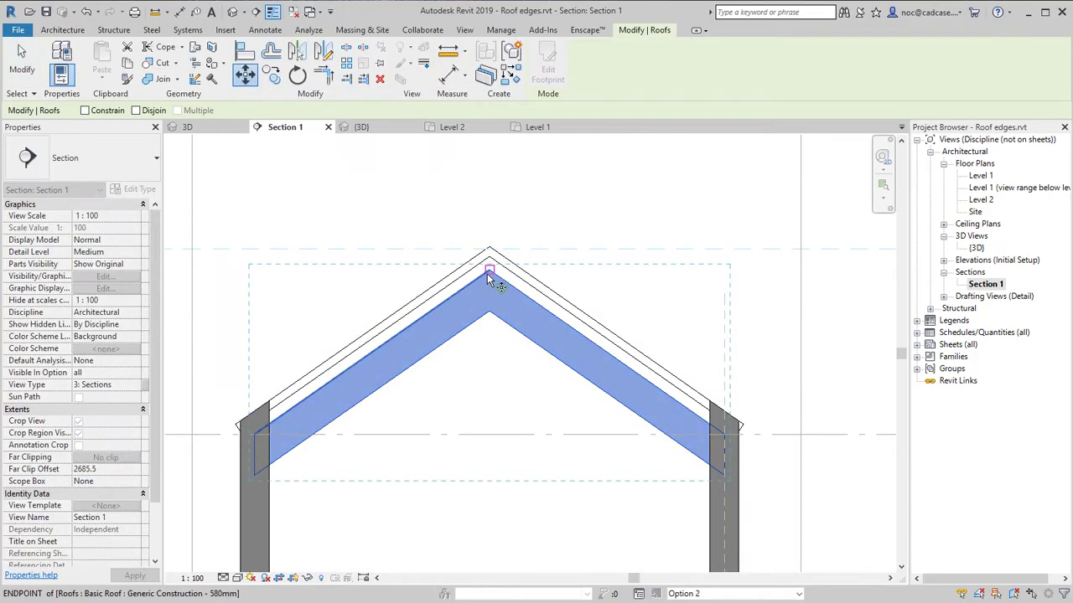
{"action": "left_click", "coordinate": [574, 311]}
{"action": "key", "text": "Escape"}
{"action": "scroll", "coordinate": [551, 331], "scroll_direction": "down", "scroll_amount": 2}
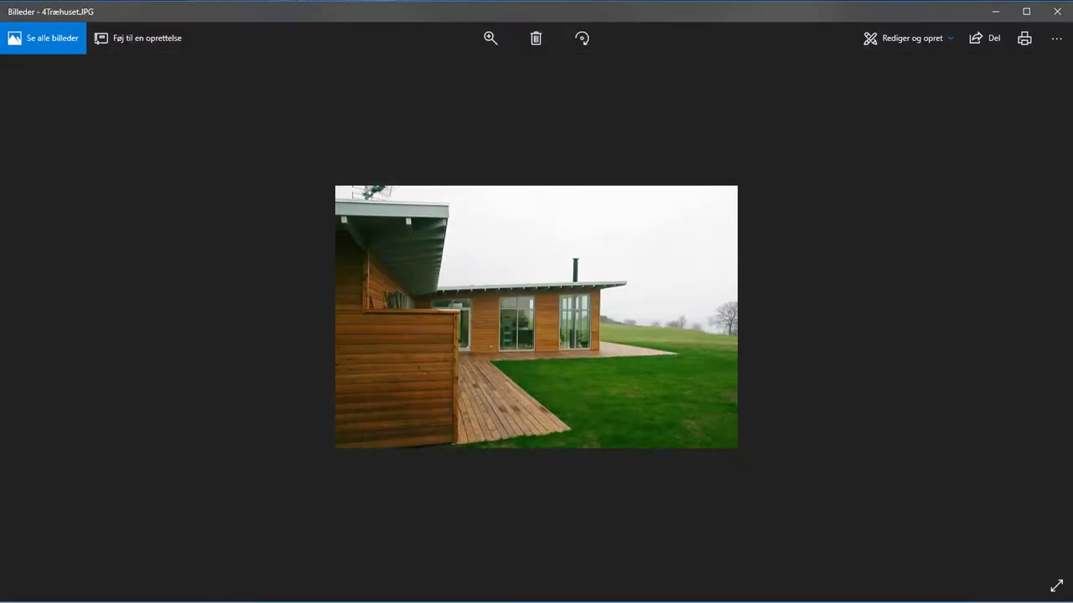
- Switch to the photo 4Træhuset.JPG, examine the timber house's roof overhang and eaves, and return to Revit
{"action": "scroll", "coordinate": [536, 331], "scroll_direction": "up", "scroll_amount": 5}
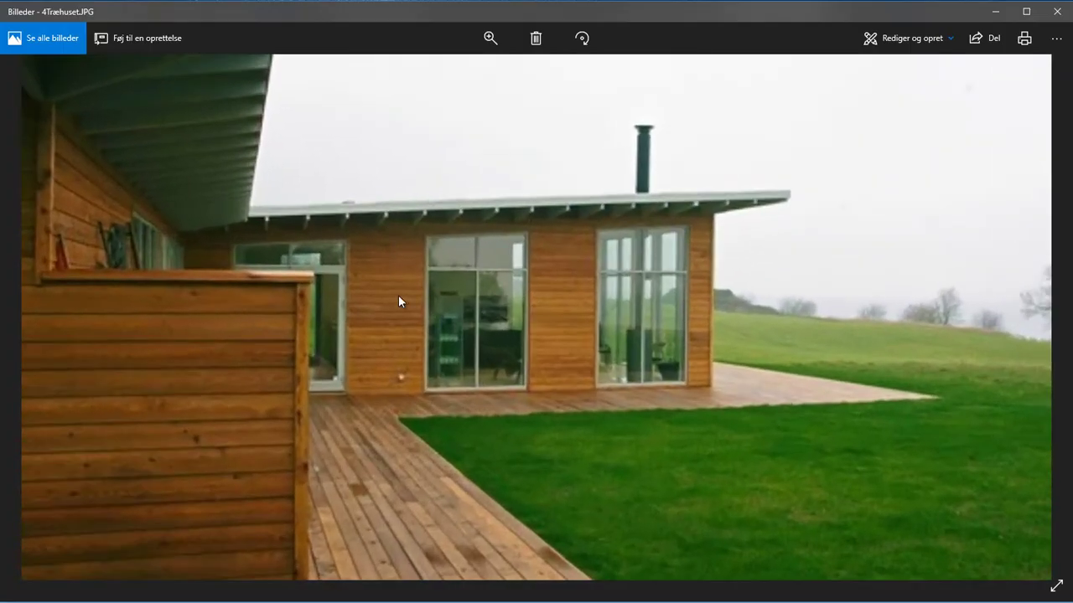
{"action": "scroll", "coordinate": [628, 268], "scroll_direction": "down", "scroll_amount": 3}
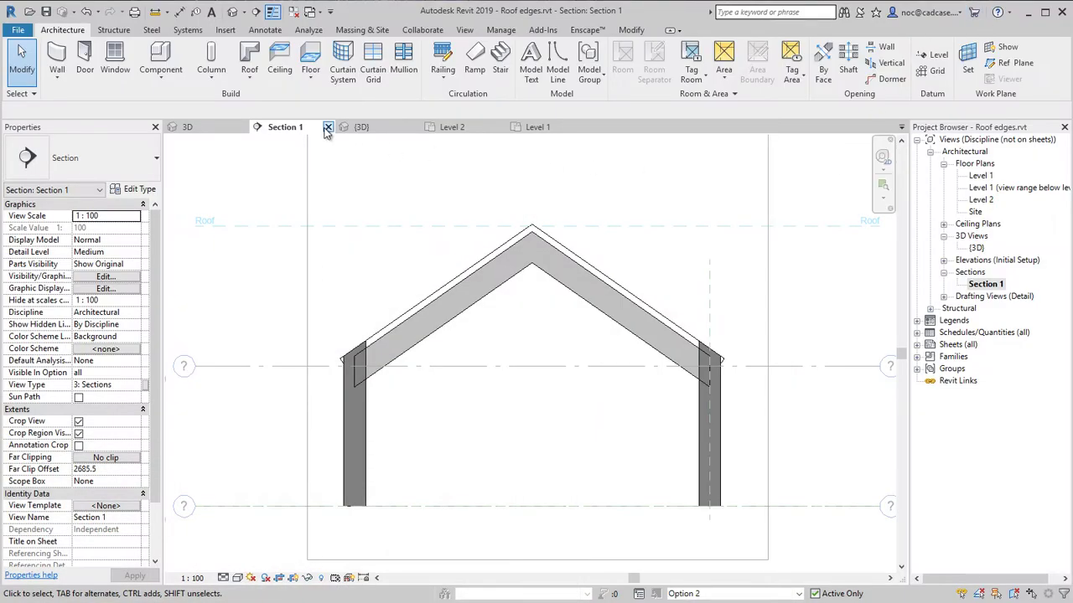
{"action": "left_click", "coordinate": [293, 12]}
- Close the Roof edges project without saving and view the gable end of the case study house in 3D
{"action": "left_click", "coordinate": [329, 128]}
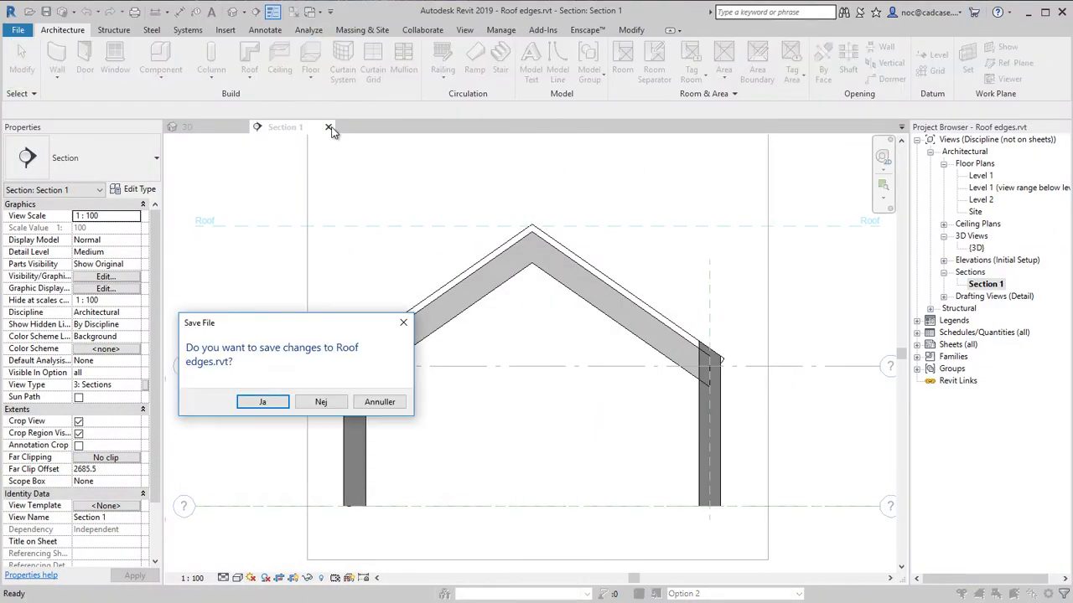
{"action": "left_click", "coordinate": [319, 402]}
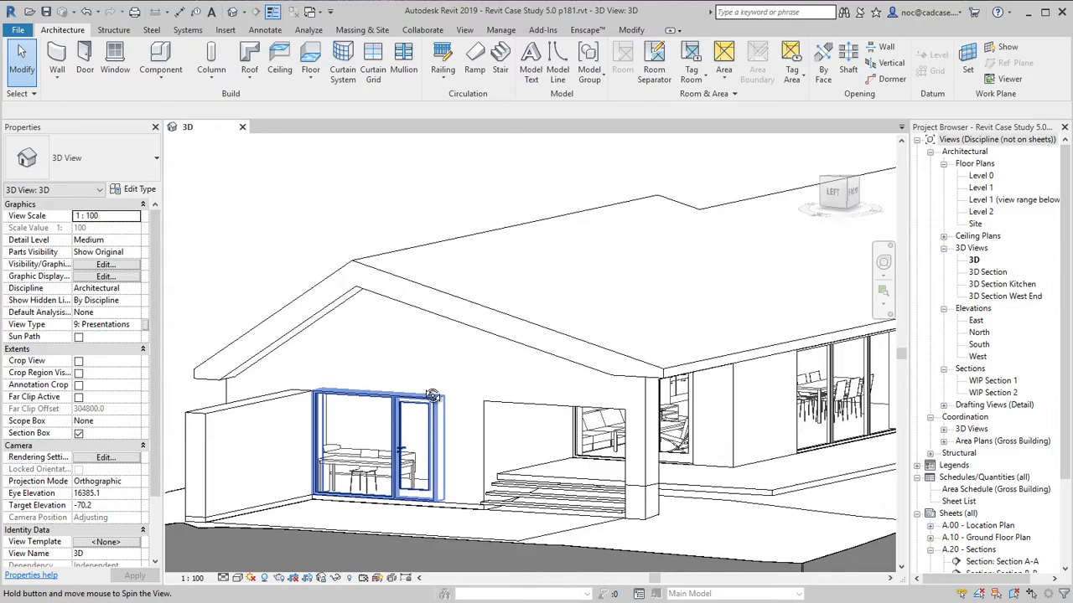
{"action": "scroll", "coordinate": [421, 396], "scroll_direction": "up", "scroll_amount": 3}
{"action": "scroll", "coordinate": [420, 397], "scroll_direction": "down", "scroll_amount": 3}
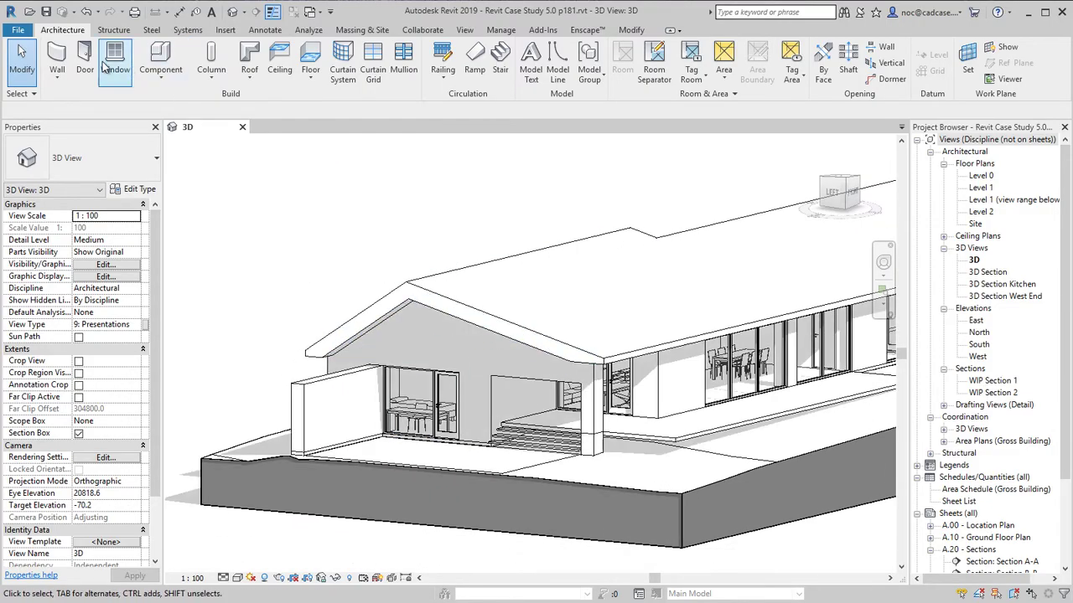
- Save the case study project under the name LOI18_K01_F2_A3 in the _UDF folder
{"action": "left_click", "coordinate": [18, 30]}
{"action": "mouse_move", "coordinate": [42, 194]}
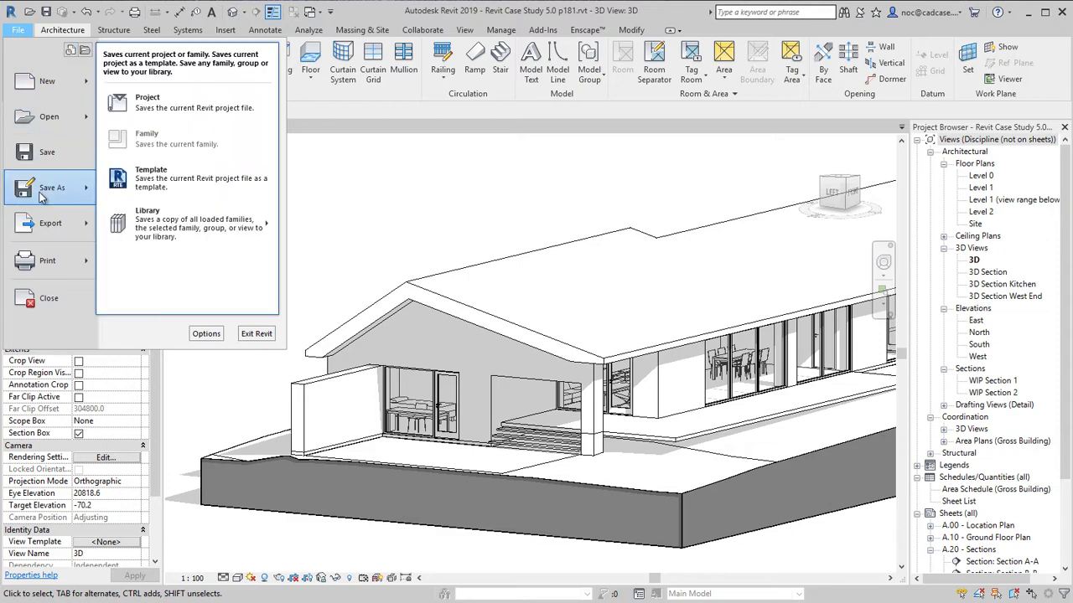
{"action": "left_click", "coordinate": [148, 102]}
{"action": "double_click", "coordinate": [393, 252]}
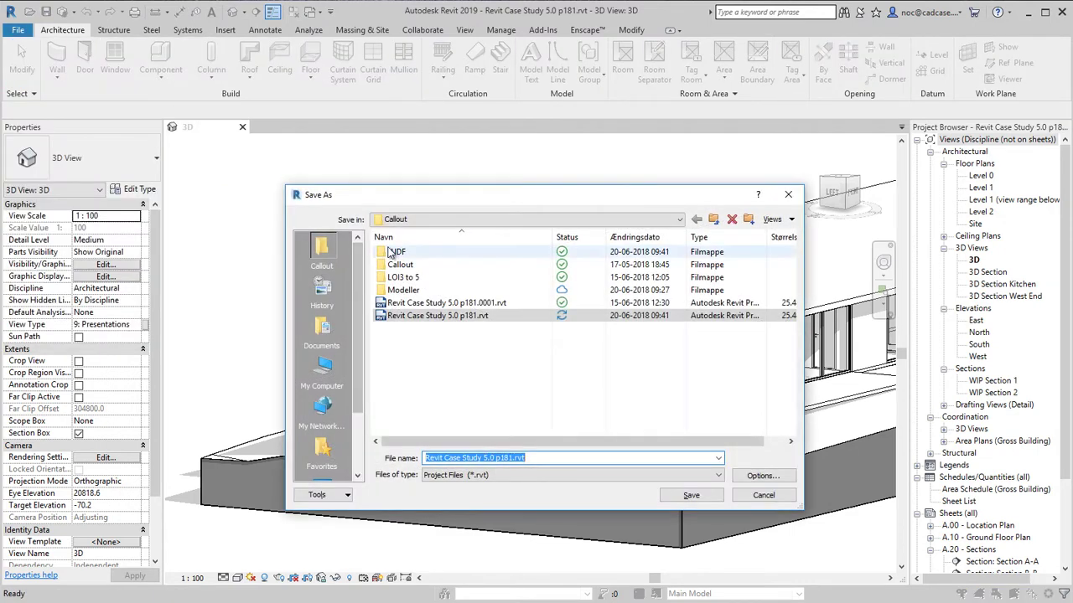
{"action": "triple_click", "coordinate": [549, 458]}
{"action": "key", "text": "ctrl+v"}
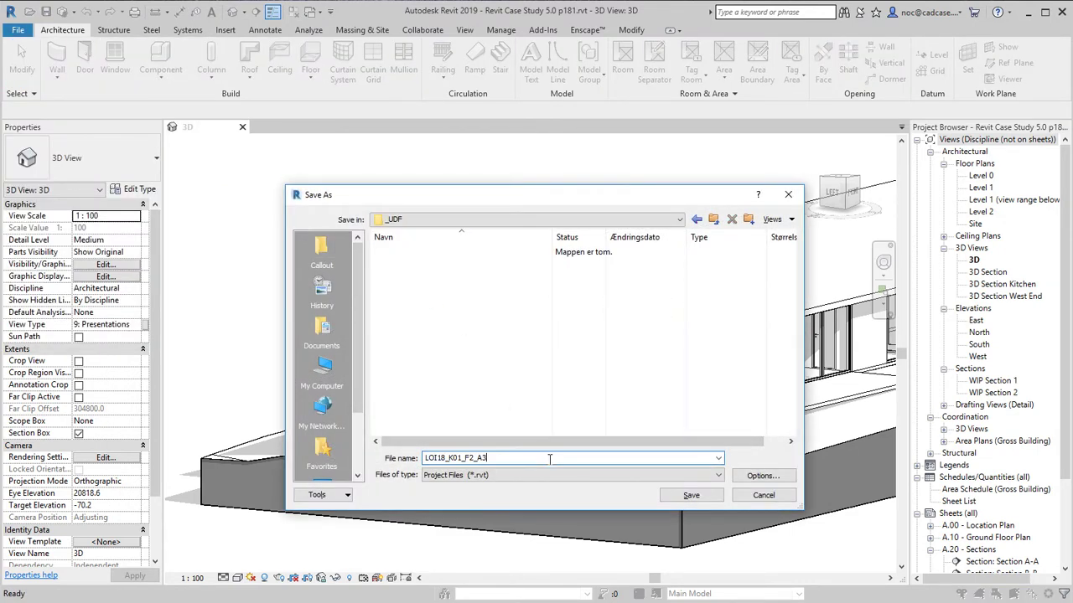
{"action": "left_click", "coordinate": [672, 498]}
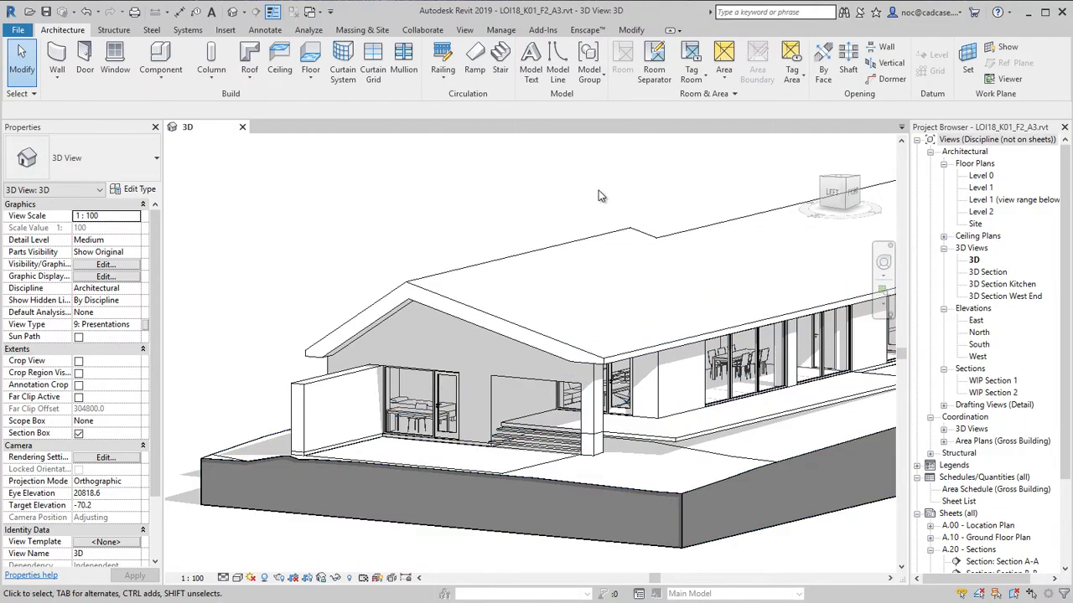
- Try the Plumb Cut rafter cut on the front Generic - 500mm roof
{"action": "left_click", "coordinate": [602, 238]}
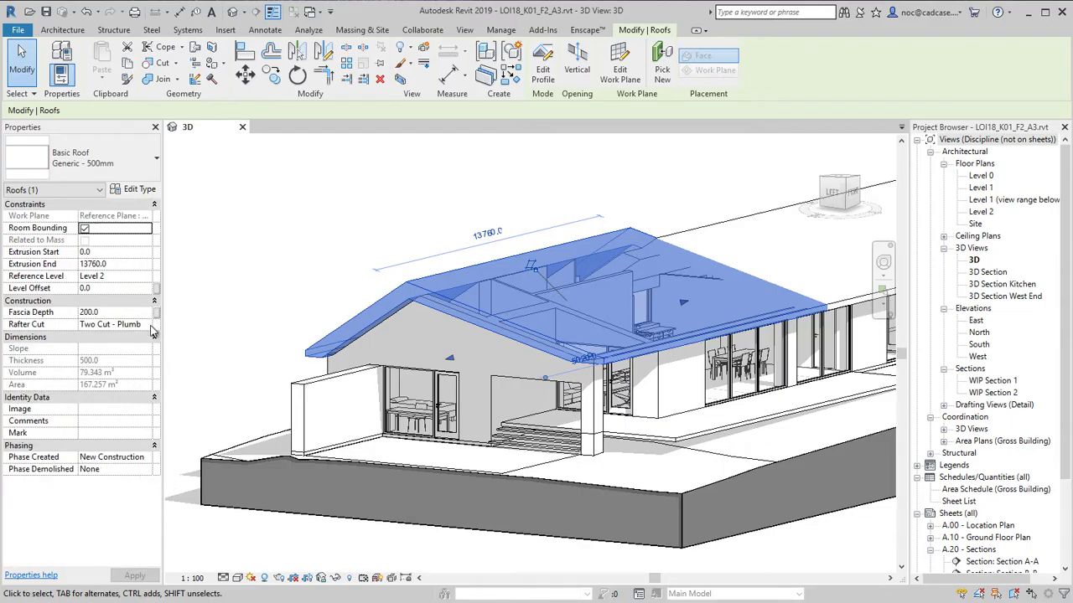
{"action": "left_click", "coordinate": [145, 326]}
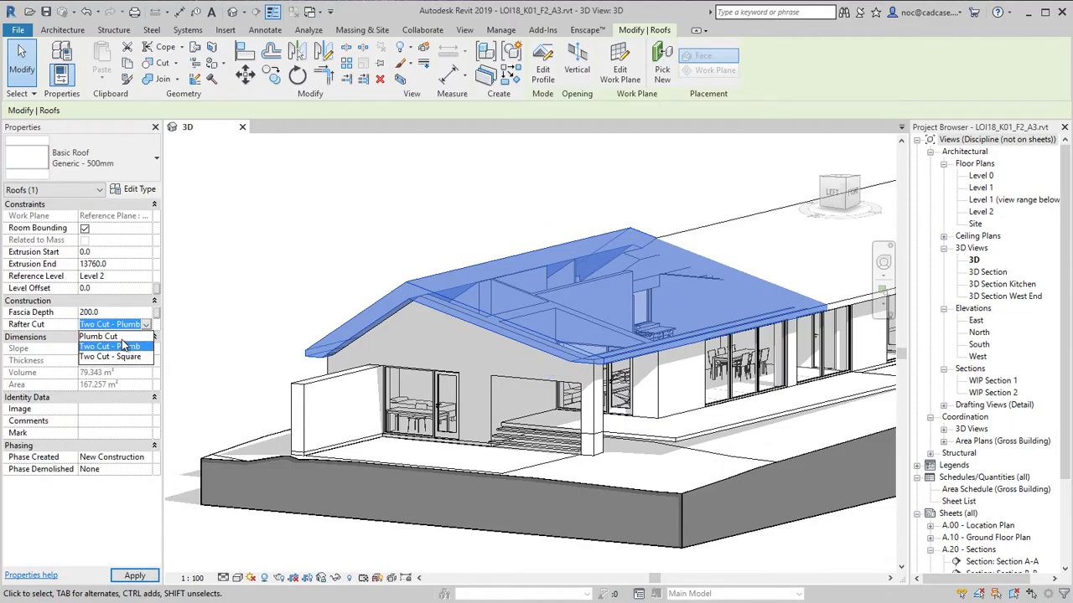
{"action": "left_click", "coordinate": [98, 336]}
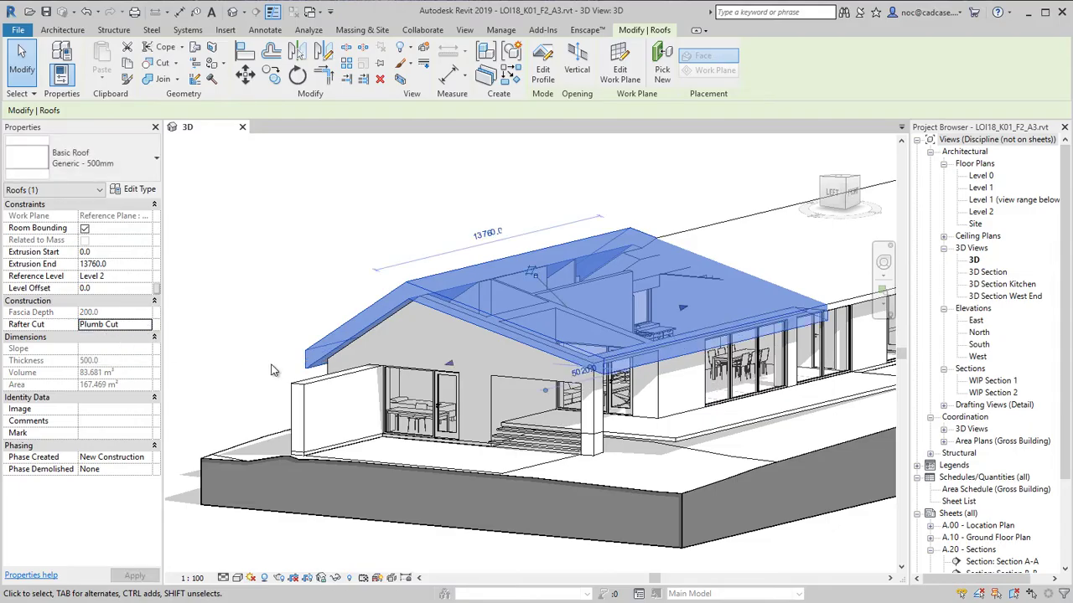
{"action": "left_click", "coordinate": [297, 272]}
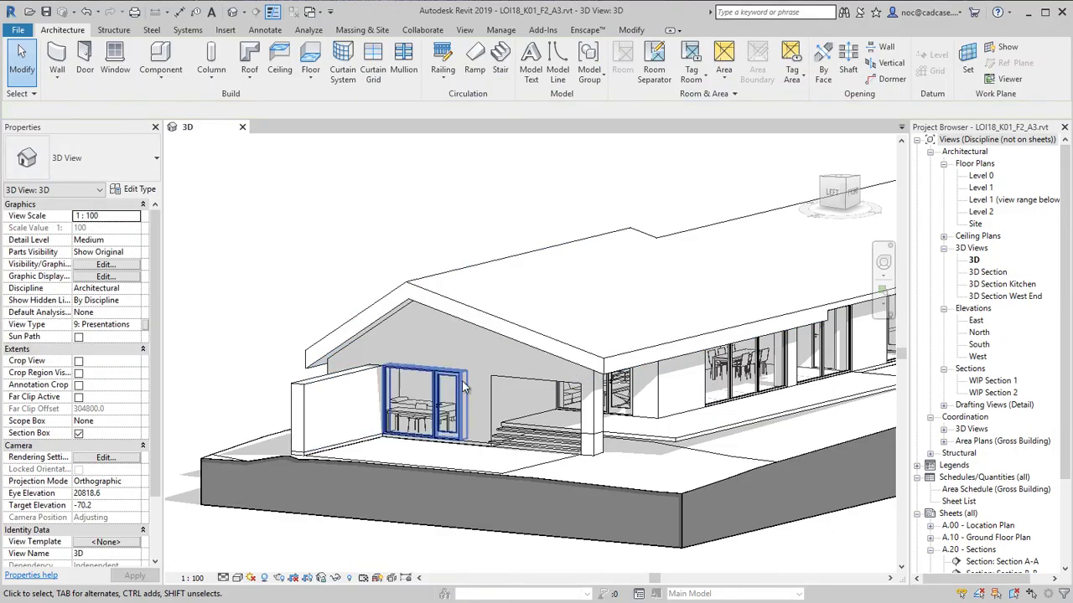
- Set the front roof's rafter cut back to Two Cut - Plumb
{"action": "left_click", "coordinate": [506, 333]}
{"action": "left_click", "coordinate": [149, 327]}
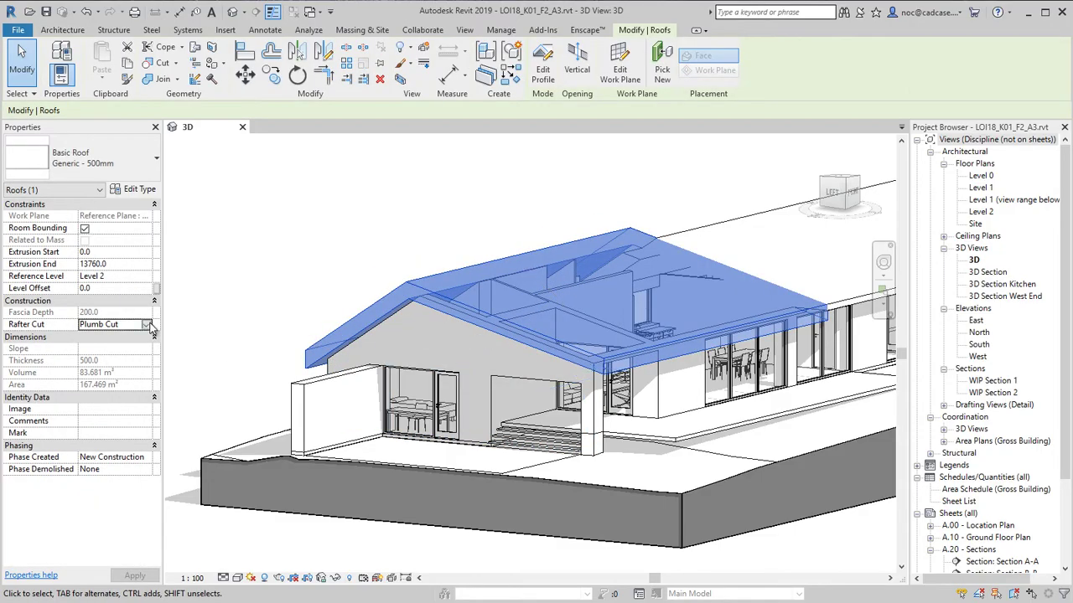
{"action": "left_click", "coordinate": [147, 324]}
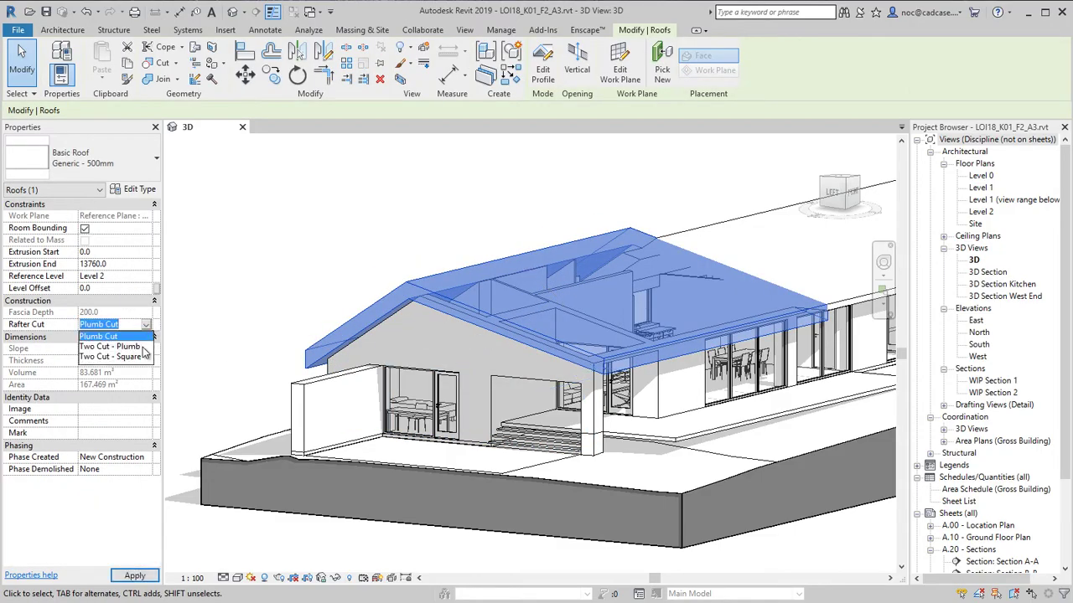
{"action": "left_click", "coordinate": [117, 346]}
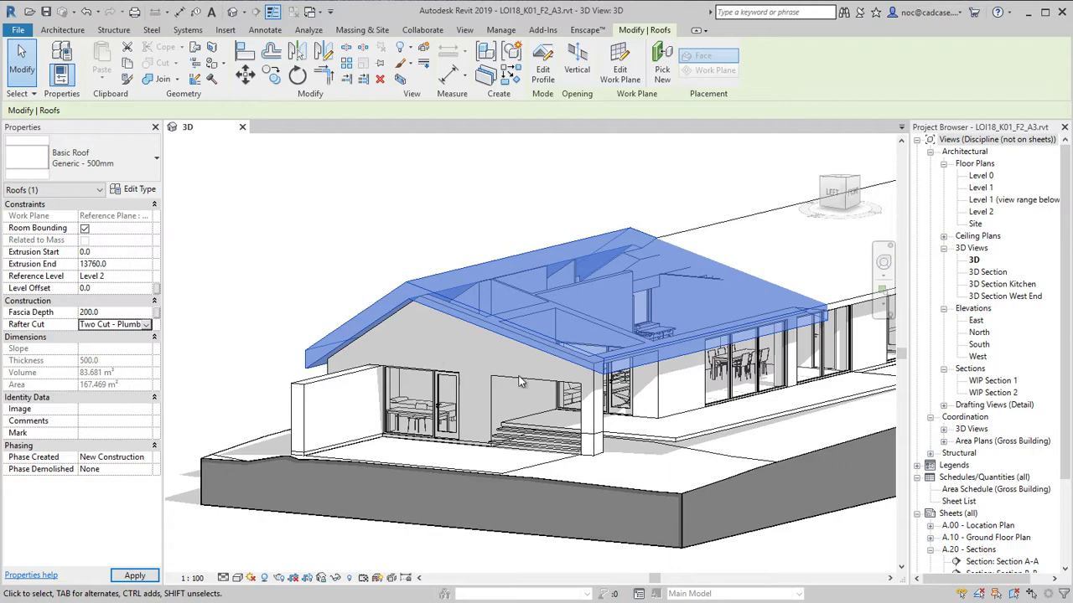
{"action": "key", "text": "Escape"}
- Change the type of both the front and rear roofs to Generic Covering - 20mm
{"action": "scroll", "coordinate": [702, 344], "scroll_direction": "up", "scroll_amount": 1}
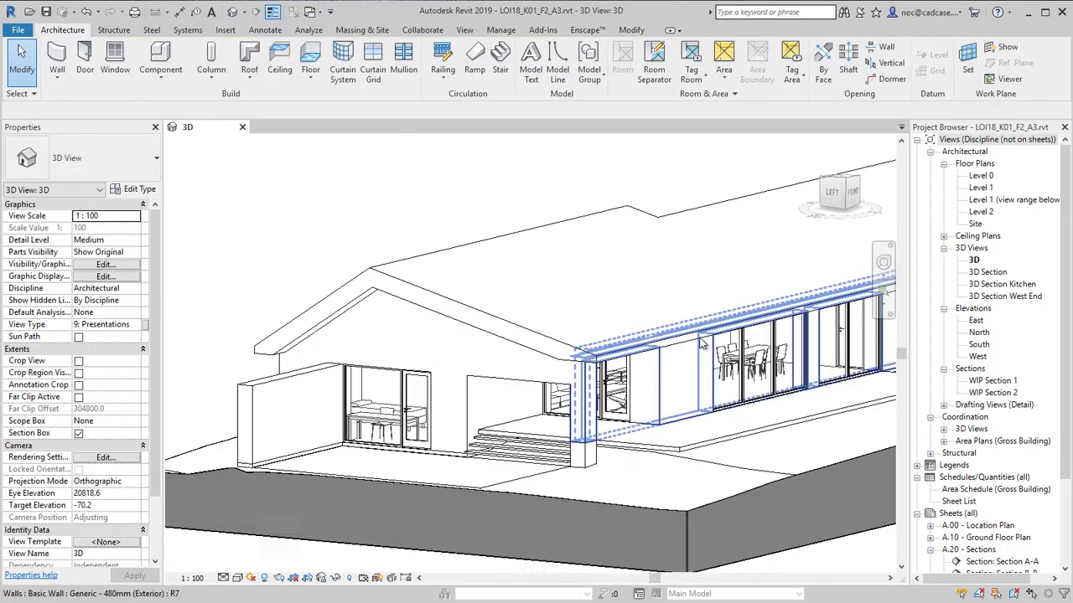
{"action": "scroll", "coordinate": [702, 343], "scroll_direction": "up", "scroll_amount": 4}
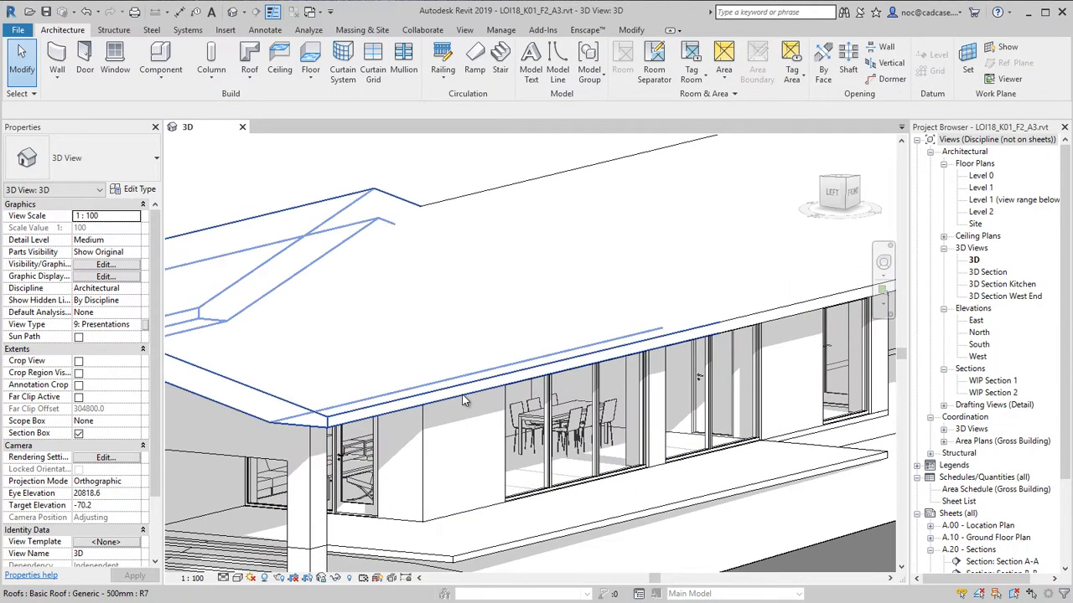
{"action": "middle_click_drag", "start_coordinate": [465, 401], "coordinate": [479, 363], "text": "shift"}
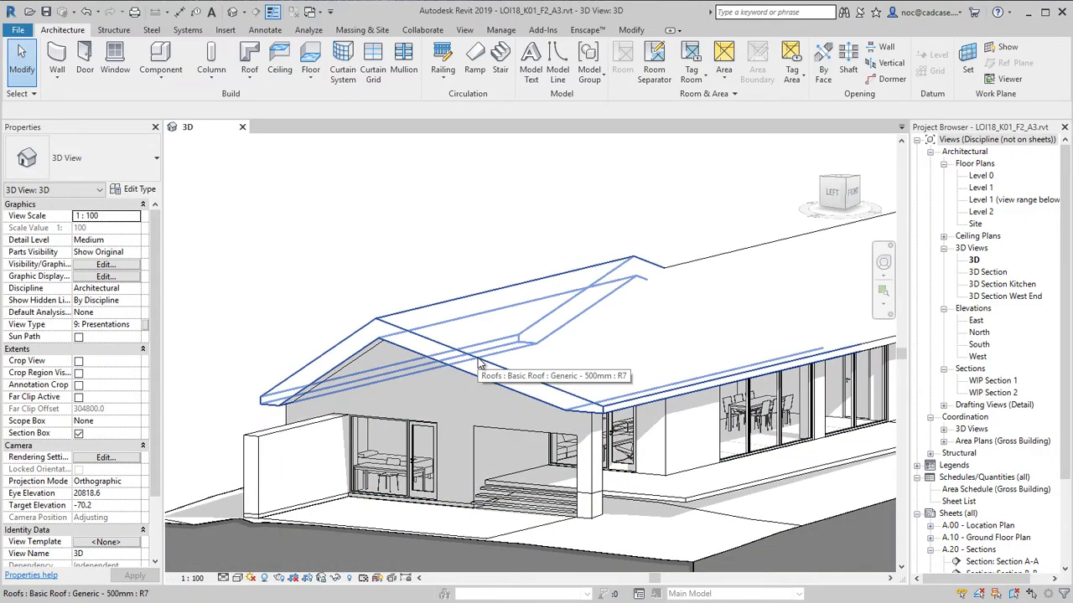
{"action": "middle_click_drag", "start_coordinate": [491, 263], "coordinate": [495, 297], "text": "shift"}
{"action": "left_click", "coordinate": [507, 285]}
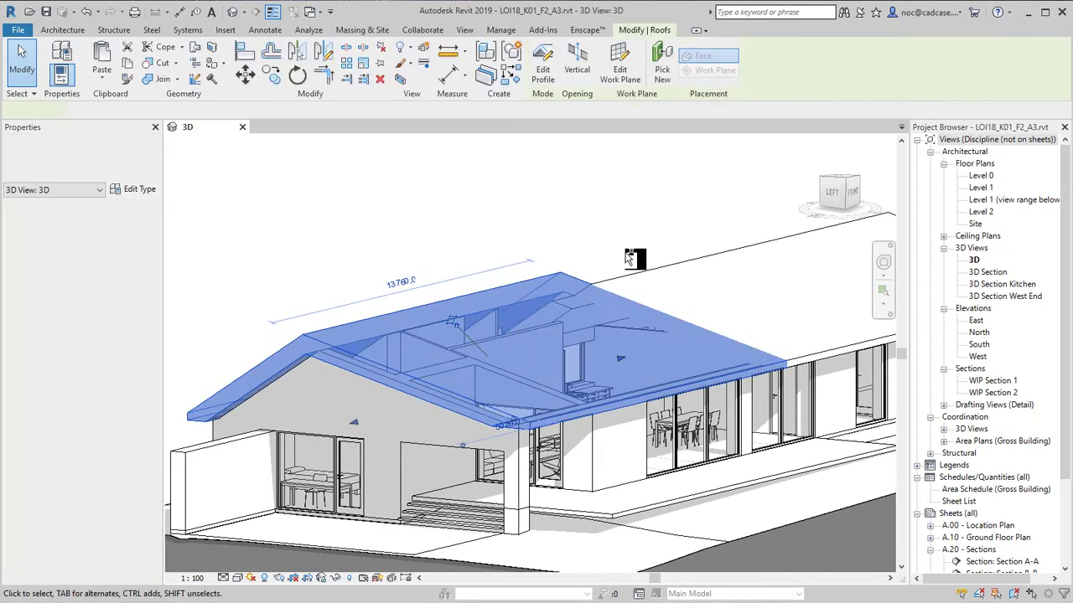
{"action": "left_click", "coordinate": [645, 281], "text": "ctrl"}
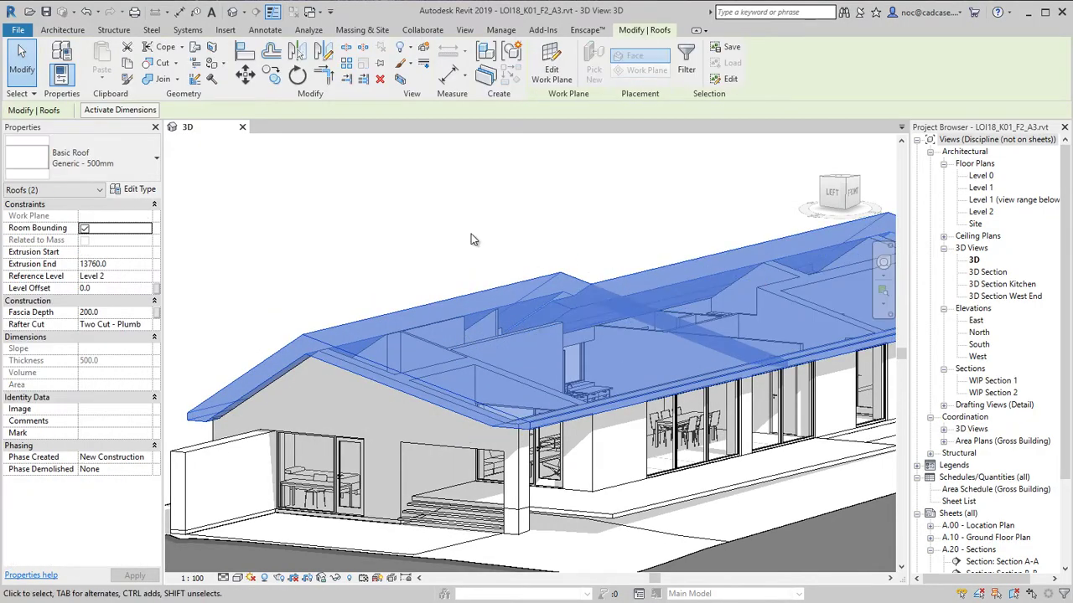
{"action": "left_click", "coordinate": [147, 174]}
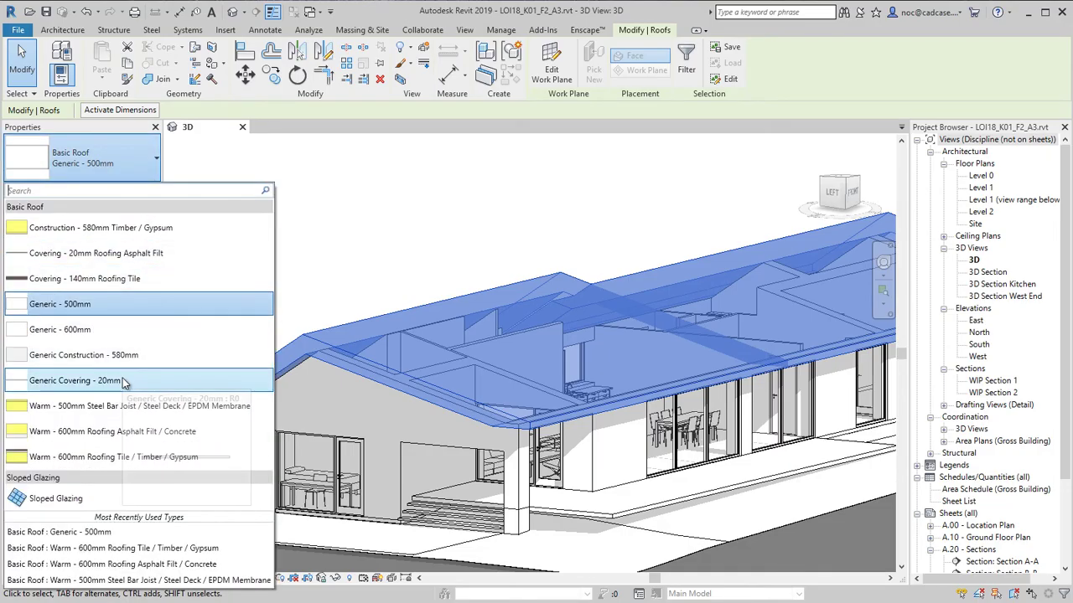
{"action": "left_click", "coordinate": [120, 383]}
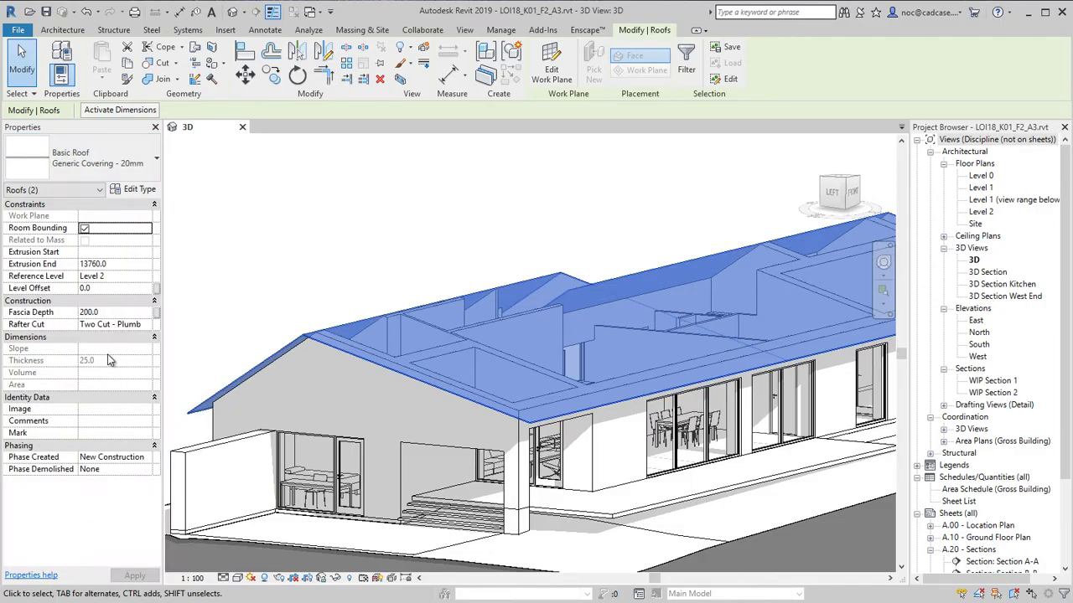
- Duplicate the selected roofs' type as Generic Covering - 150mm and set its structure layer thickness to 150 mm
{"action": "left_click", "coordinate": [139, 189]}
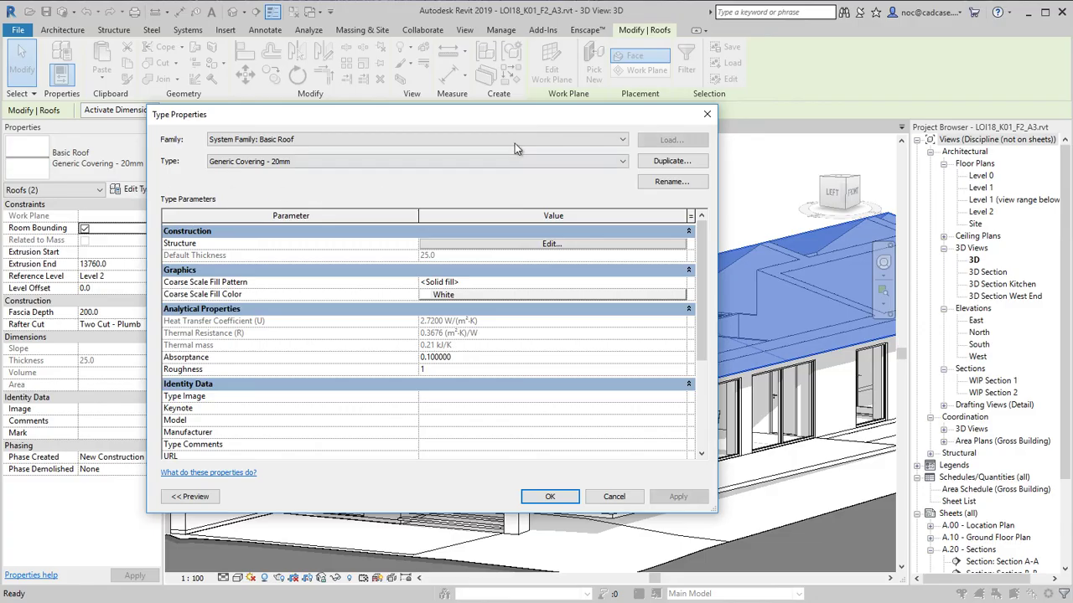
{"action": "left_click", "coordinate": [672, 160]}
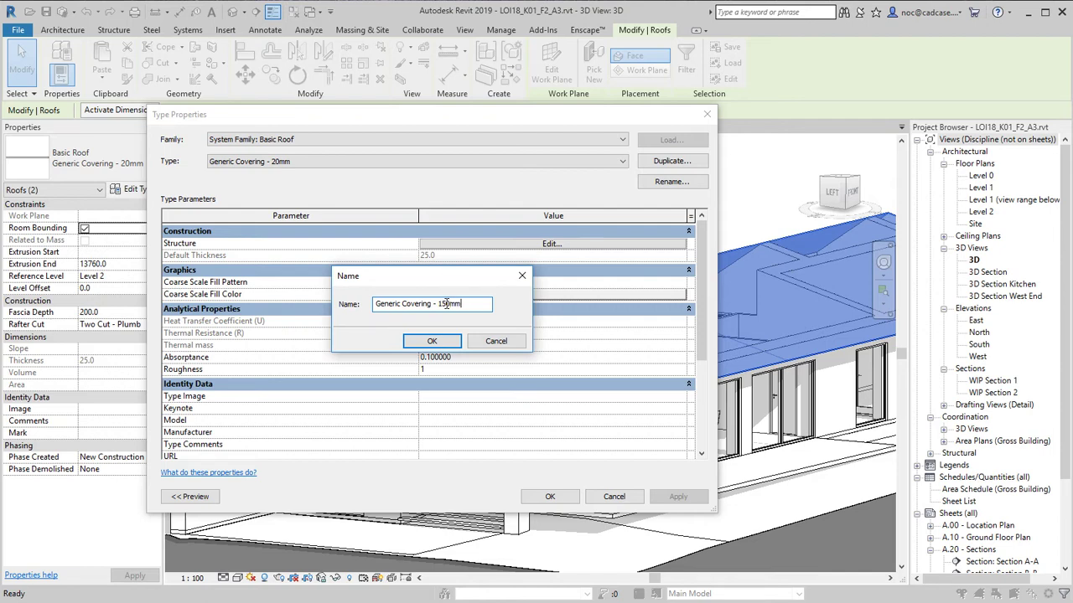
{"action": "key", "text": "Return"}
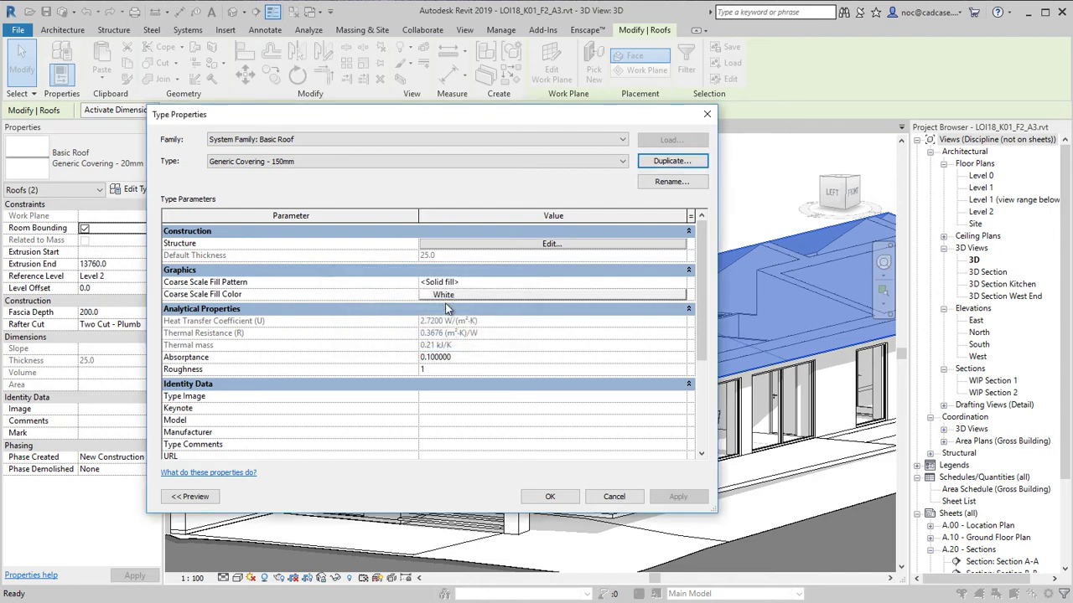
{"action": "left_click", "coordinate": [480, 244]}
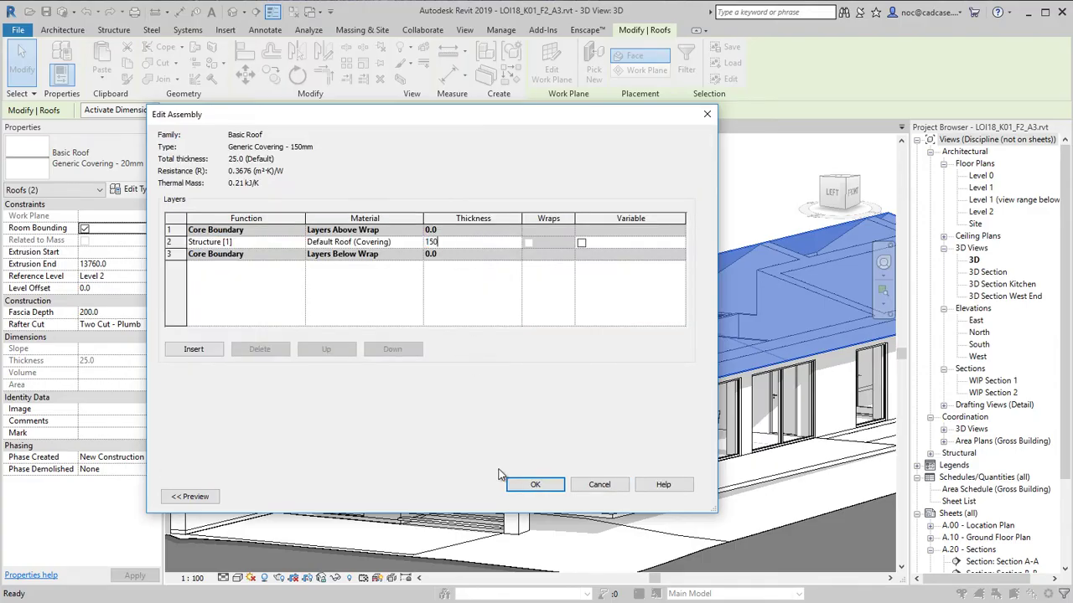
{"action": "left_click", "coordinate": [533, 486]}
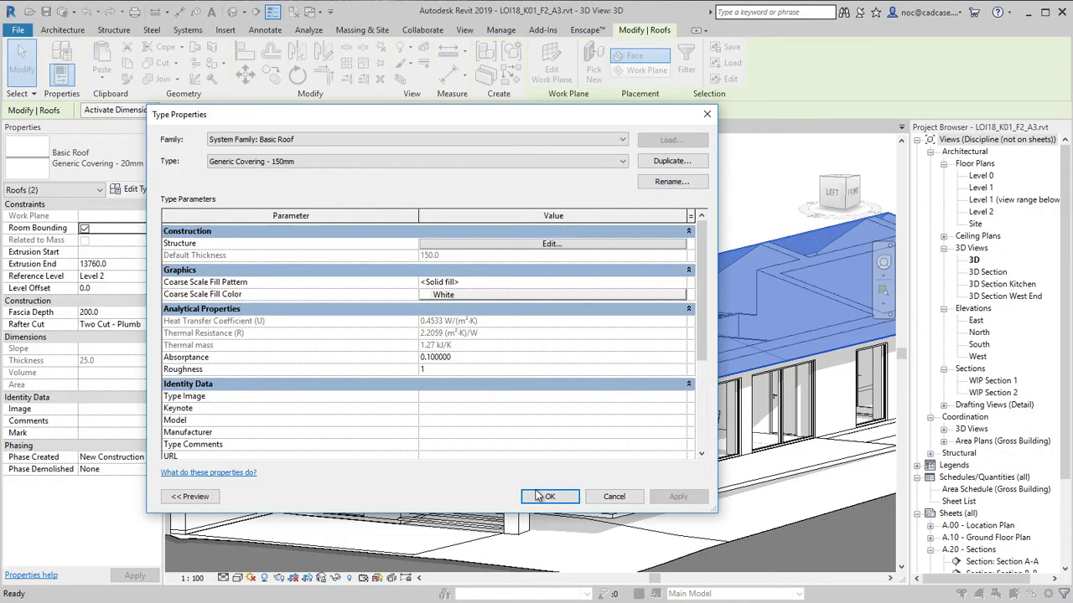
{"action": "left_click", "coordinate": [539, 496]}
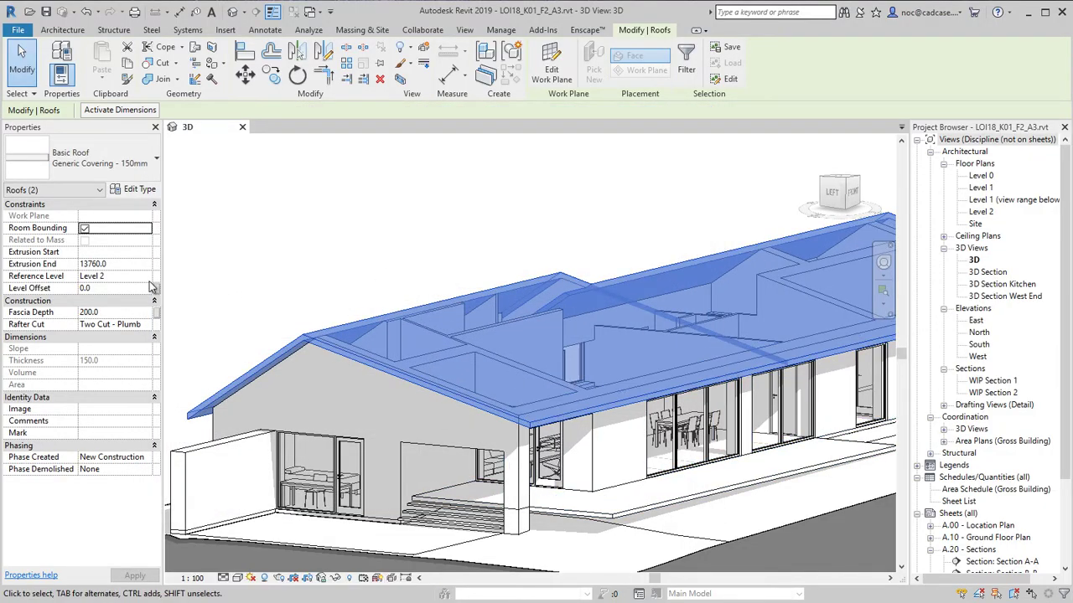
- Set the rafter cut of both the front and rear roofs to Two Cut - Square
{"action": "left_click", "coordinate": [149, 325]}
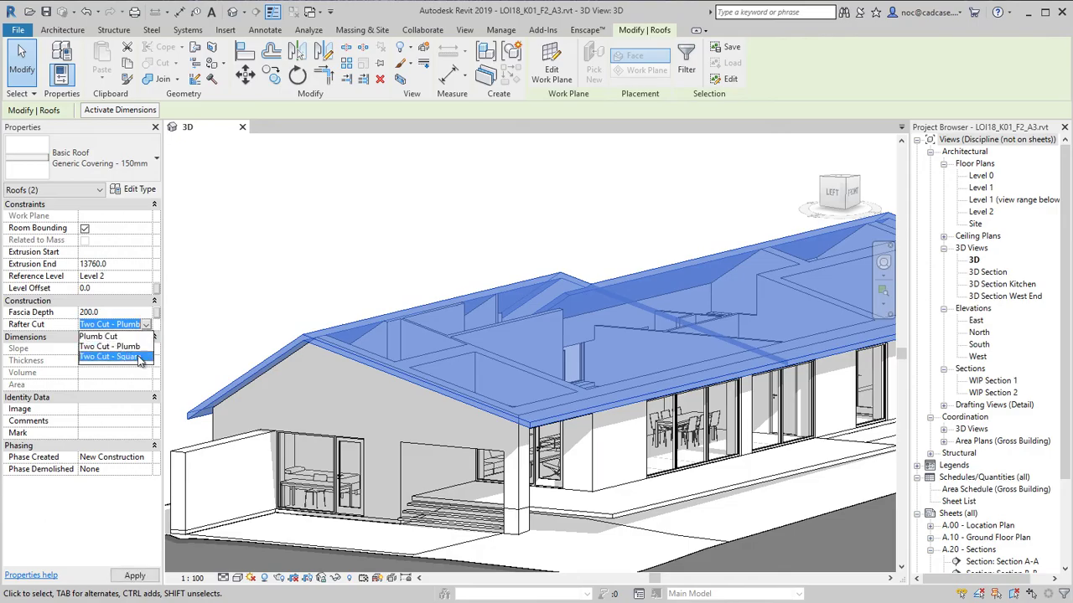
{"action": "left_click", "coordinate": [134, 356]}
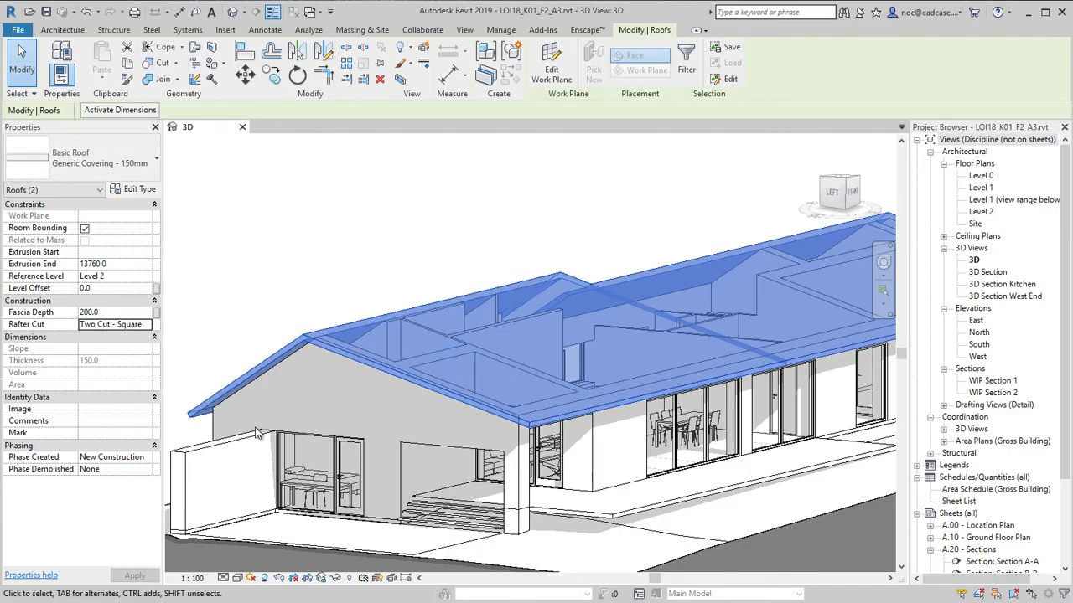
{"action": "left_click", "coordinate": [535, 257]}
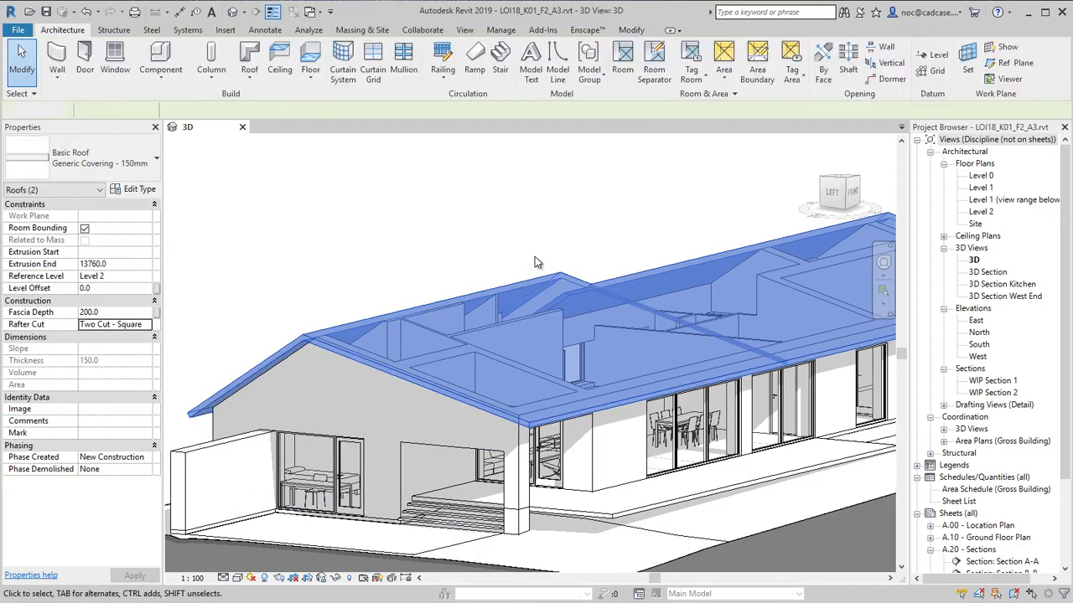
{"action": "middle_click_drag", "start_coordinate": [528, 325], "coordinate": [501, 332], "text": "shift"}
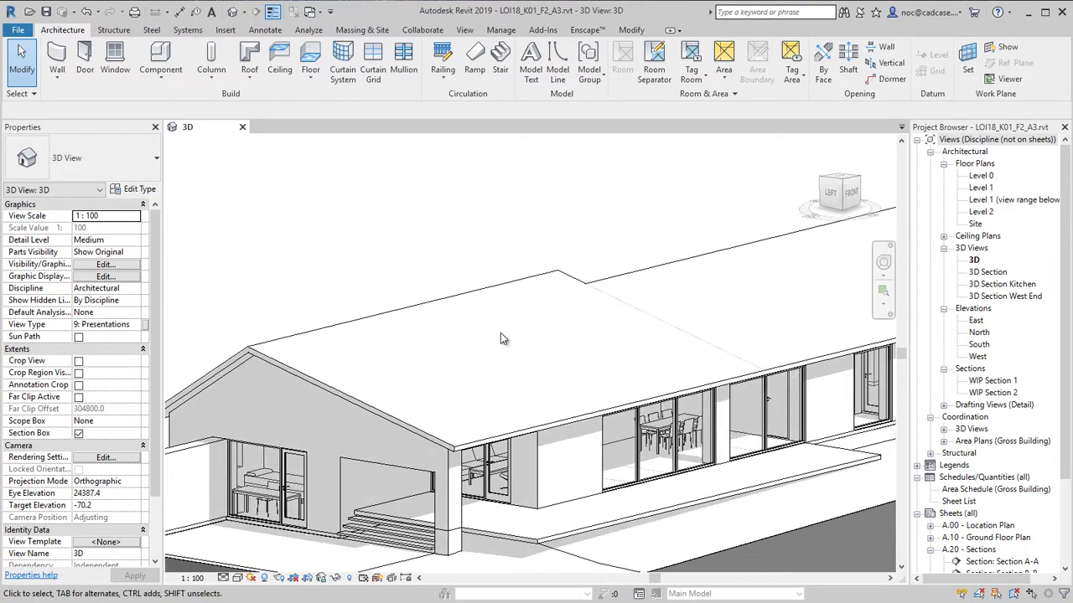
- Move the WIP Section 1 line in the Level 1 plan so it cuts through the Hall, and open that section view
{"action": "double_click", "coordinate": [989, 190]}
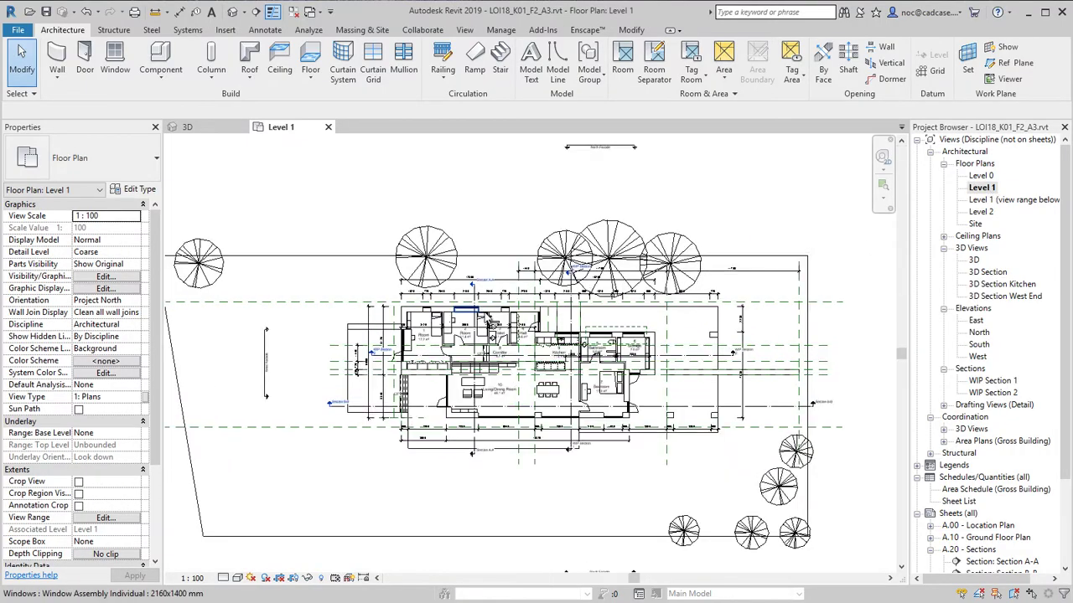
{"action": "scroll", "coordinate": [492, 323], "scroll_direction": "up", "scroll_amount": 4}
{"action": "scroll", "coordinate": [589, 298], "scroll_direction": "down", "scroll_amount": 2}
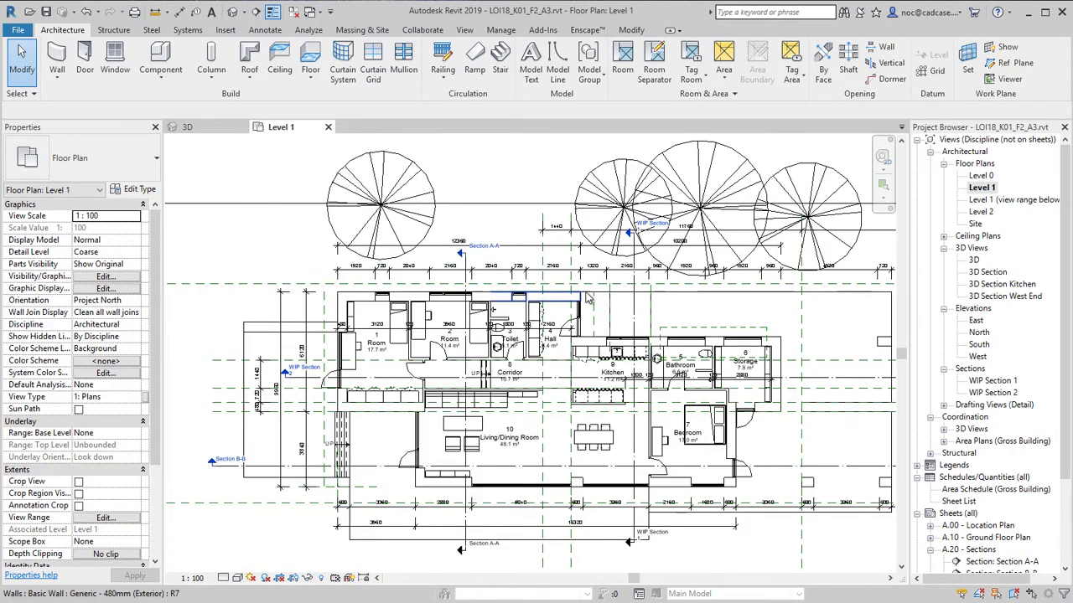
{"action": "left_click", "coordinate": [634, 316]}
{"action": "left_click_drag", "start_coordinate": [634, 316], "coordinate": [555, 335]}
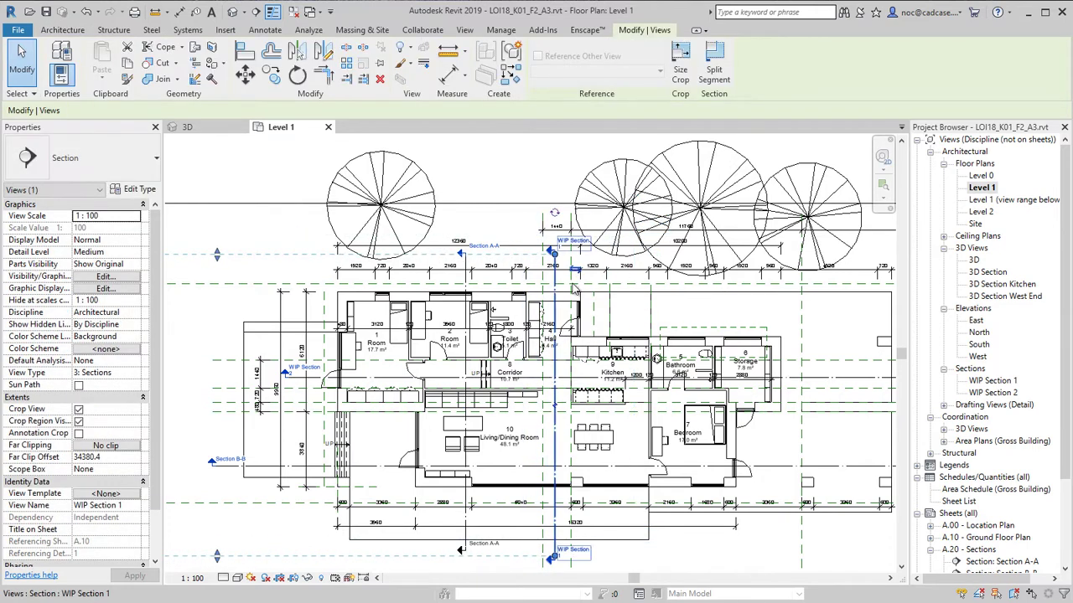
{"action": "right_click", "coordinate": [558, 250]}
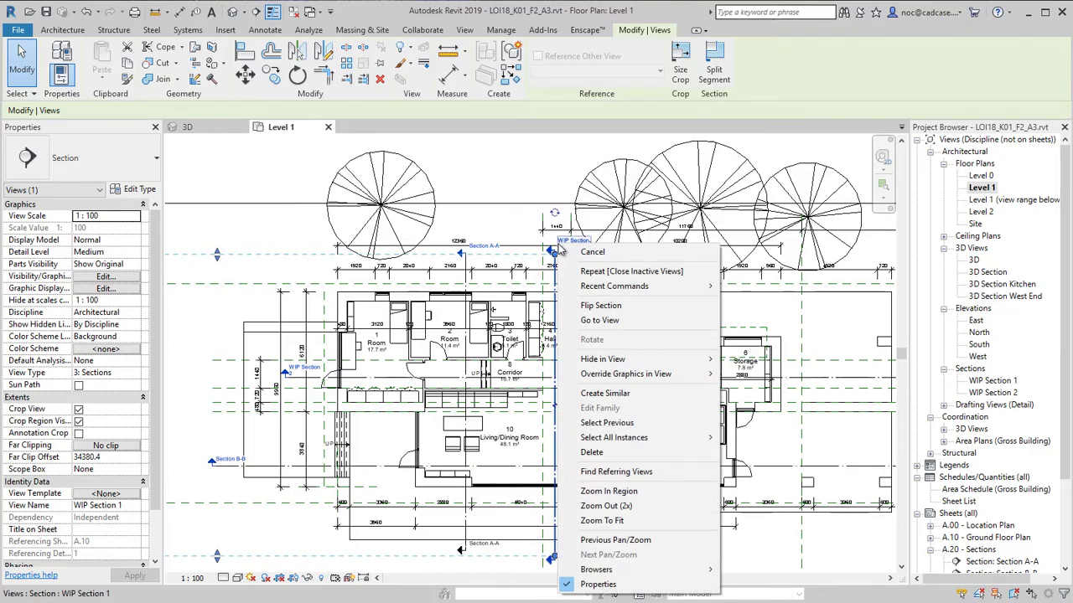
{"action": "left_click", "coordinate": [597, 319]}
{"action": "scroll", "coordinate": [452, 315], "scroll_direction": "up", "scroll_amount": 6}
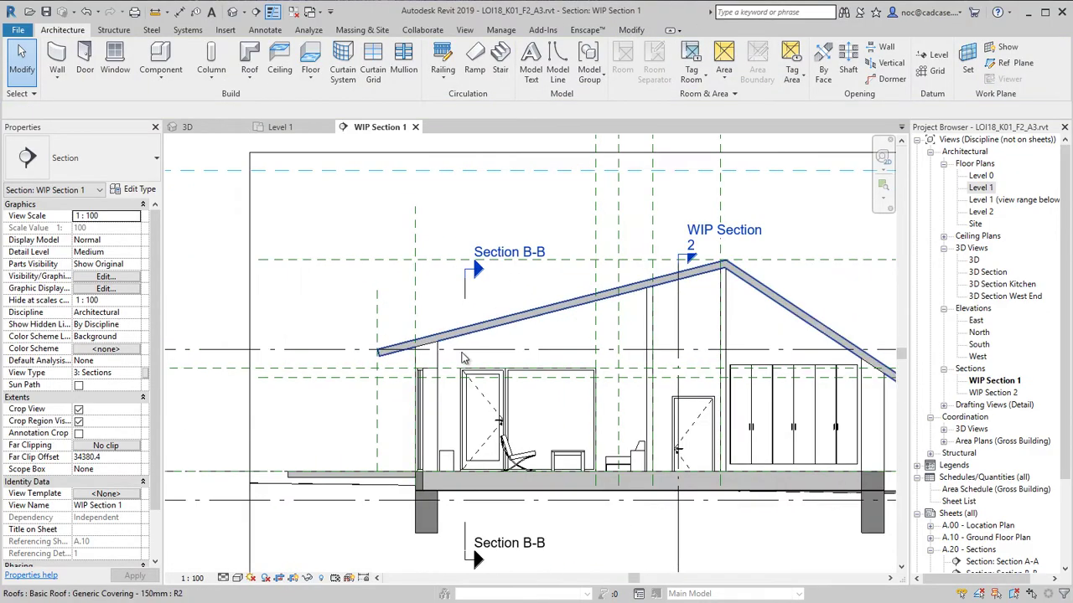
{"action": "scroll", "coordinate": [310, 378], "scroll_direction": "down", "scroll_amount": 3}
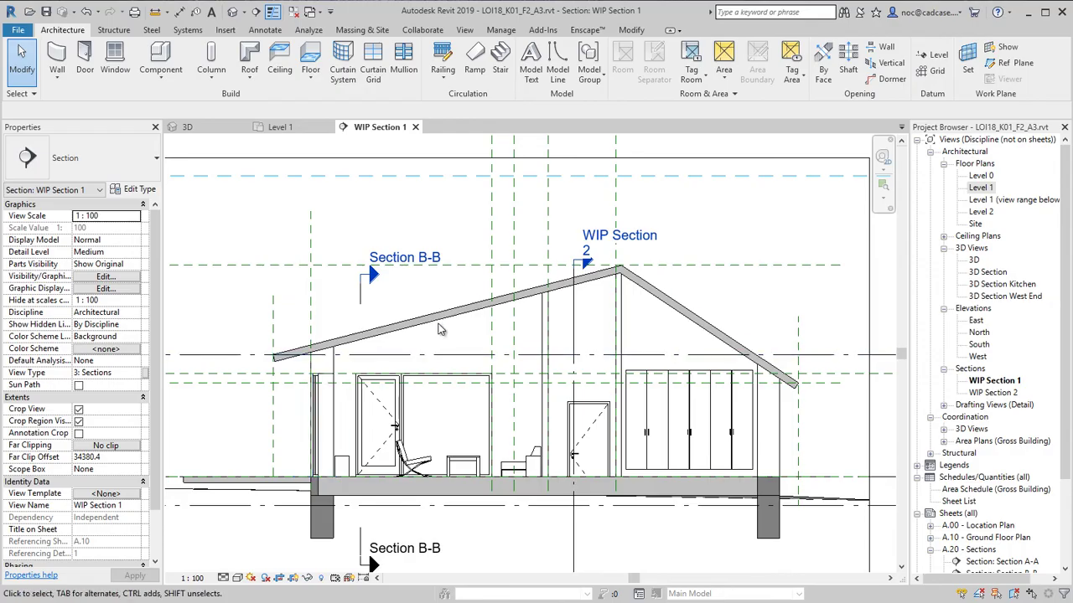
- Inspect the extrusion profile sketch of the covering roof in the section view, leaving the sketch without edits
{"action": "left_click", "coordinate": [441, 325]}
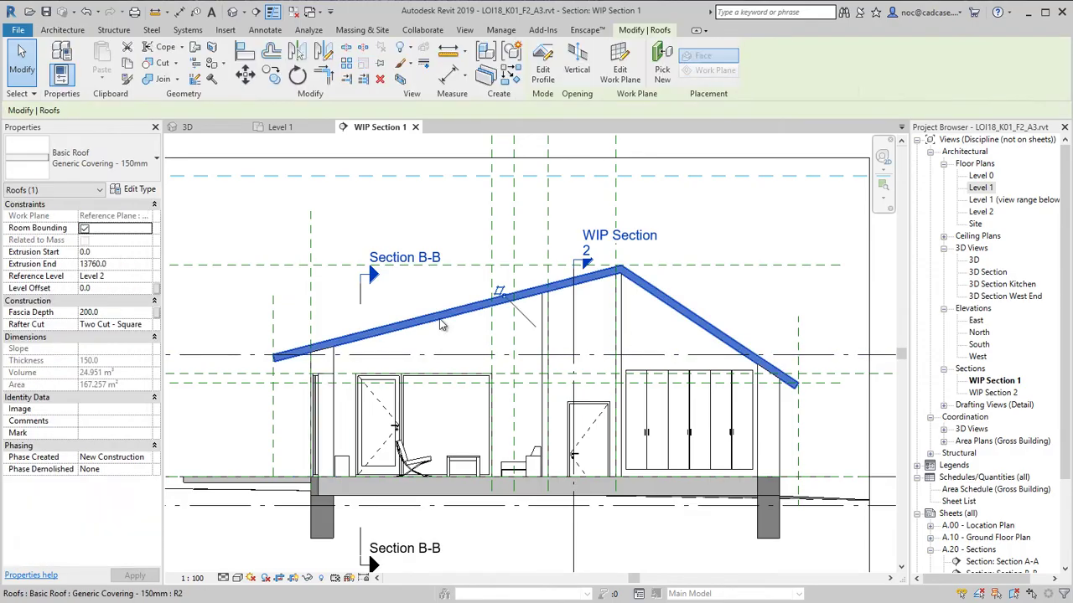
{"action": "left_click", "coordinate": [542, 77]}
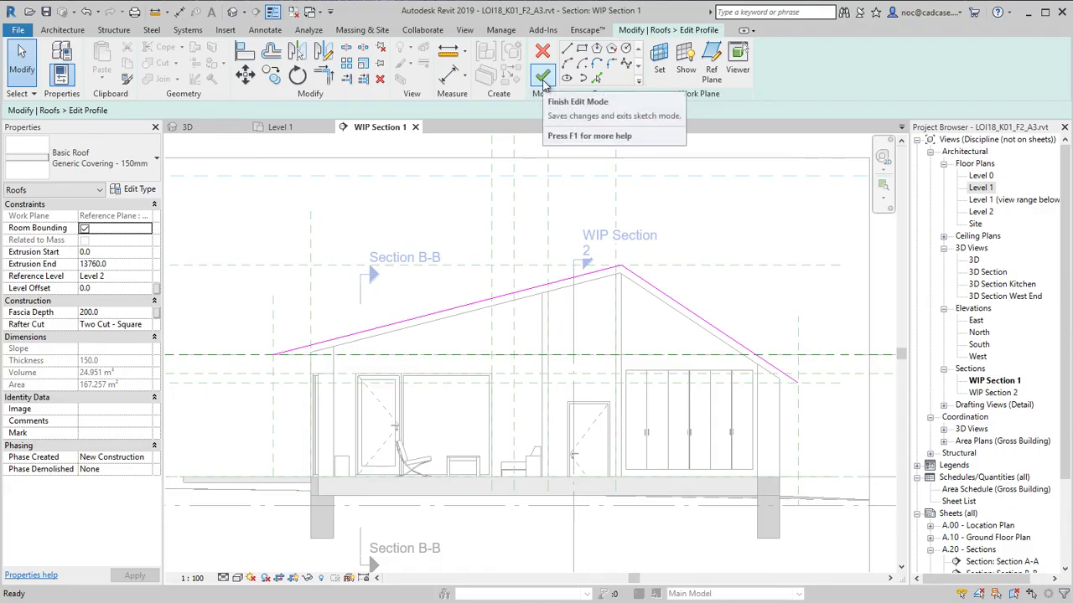
{"action": "left_click", "coordinate": [543, 79]}
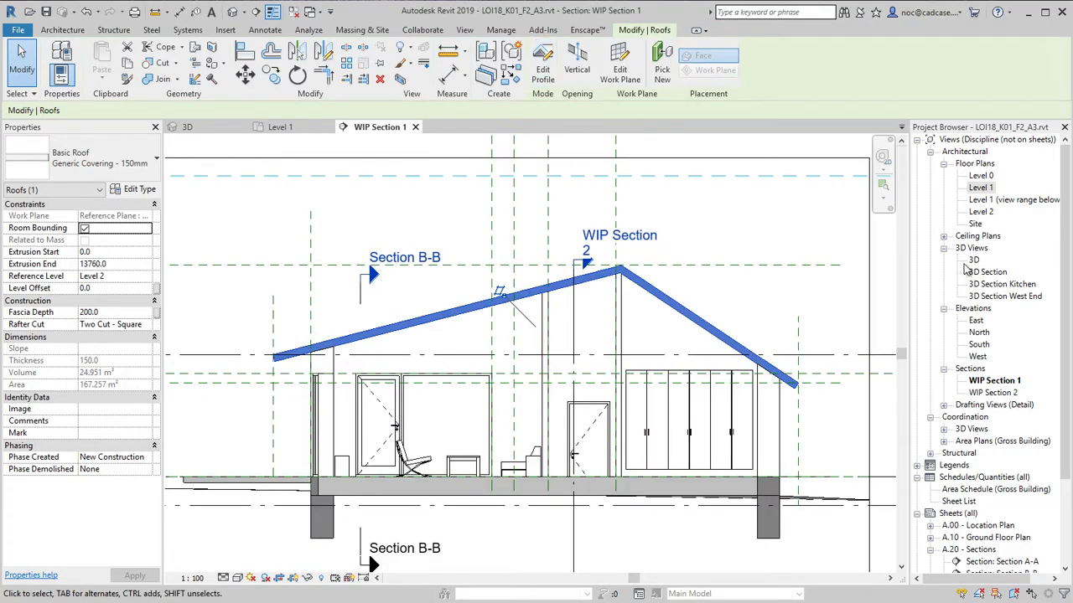
- Examine the extents of the front and rear covering roofs in the 3D view, selecting each roof in turn
{"action": "double_click", "coordinate": [973, 260]}
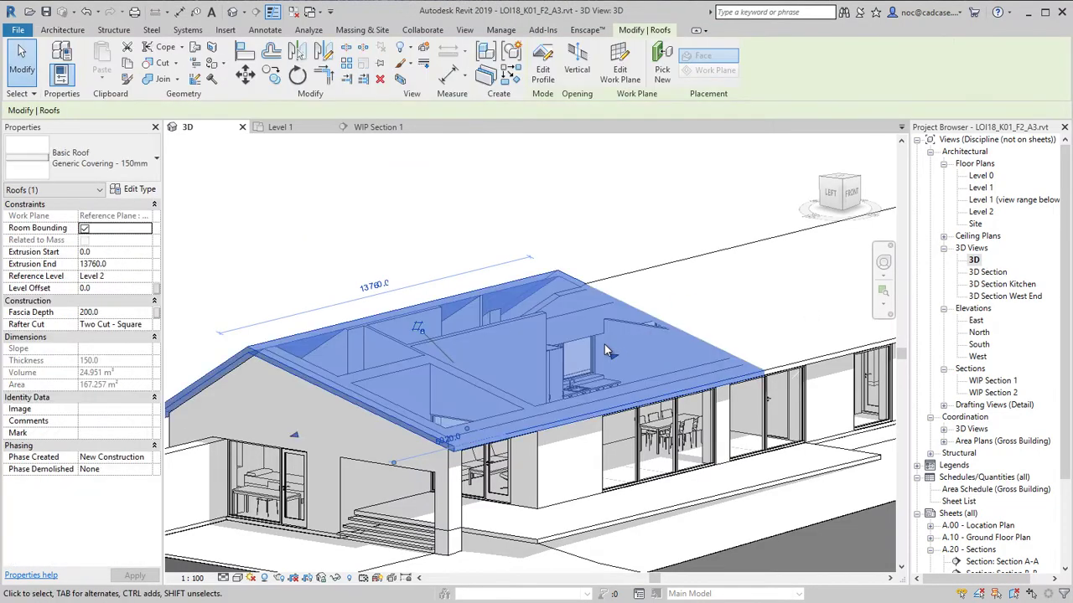
{"action": "scroll", "coordinate": [493, 381], "scroll_direction": "down", "scroll_amount": 3}
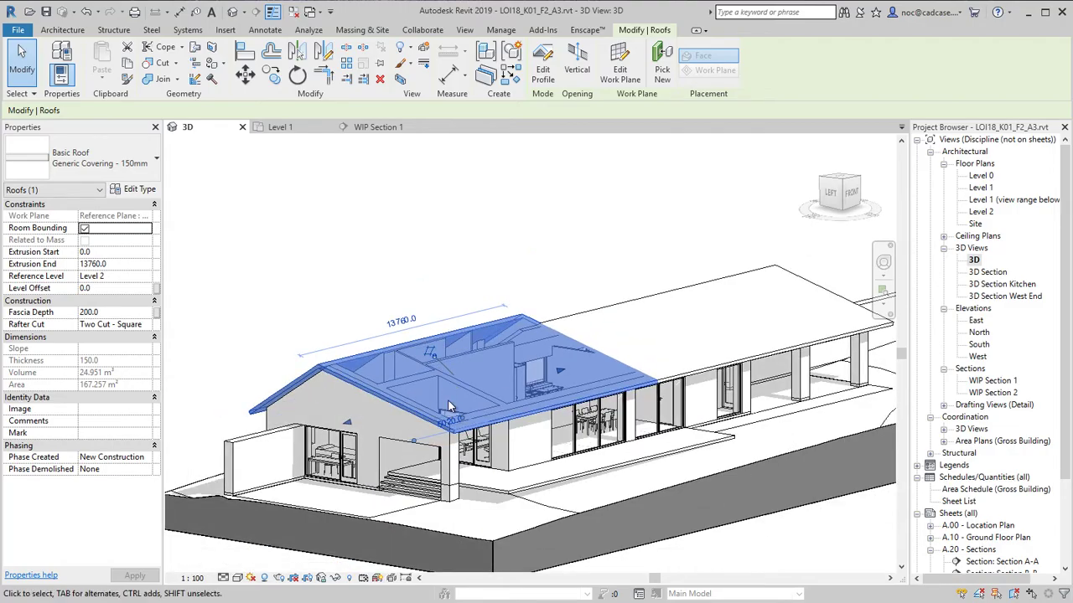
{"action": "left_click", "coordinate": [716, 366]}
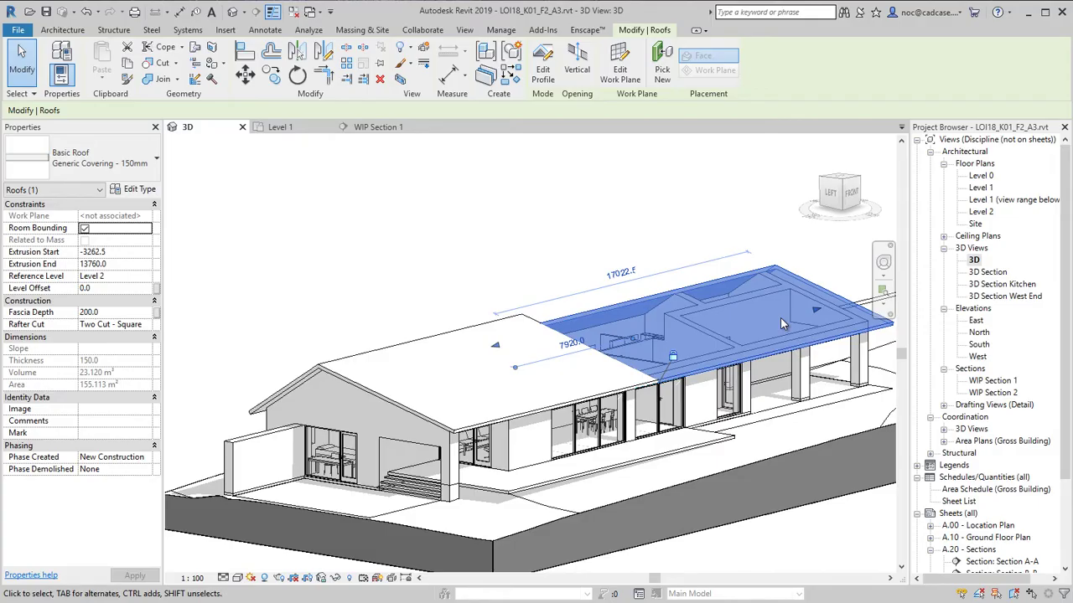
{"action": "middle_click_drag", "start_coordinate": [515, 264], "coordinate": [474, 285]}
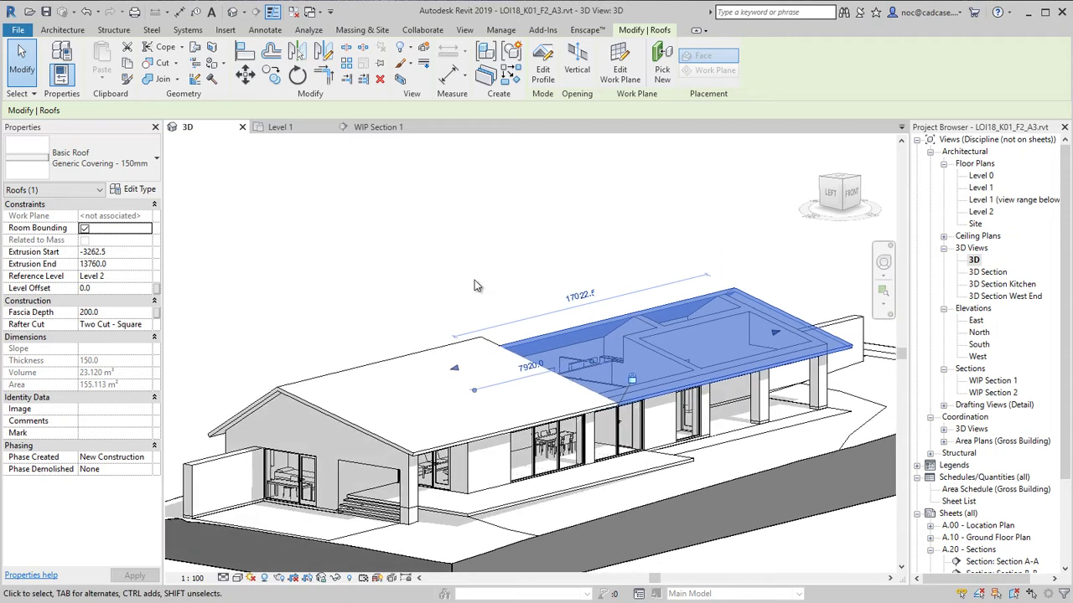
{"action": "left_click", "coordinate": [480, 288]}
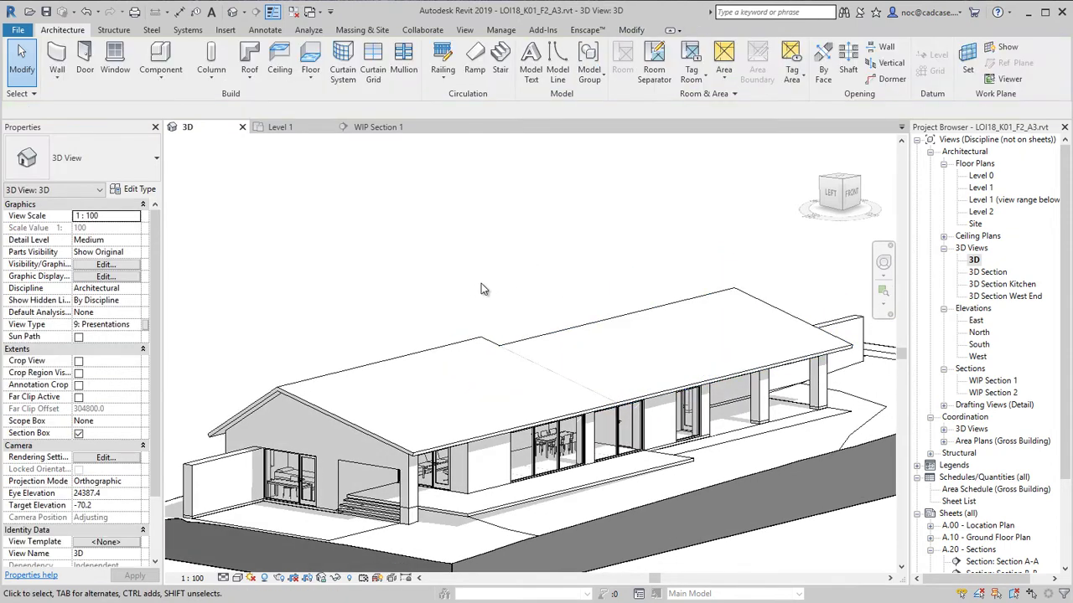
- Start a roof by footprint on Level 1 and pick boundary lines along the north walls and the Hall's side wall with a 240 mm offset
{"action": "double_click", "coordinate": [979, 187]}
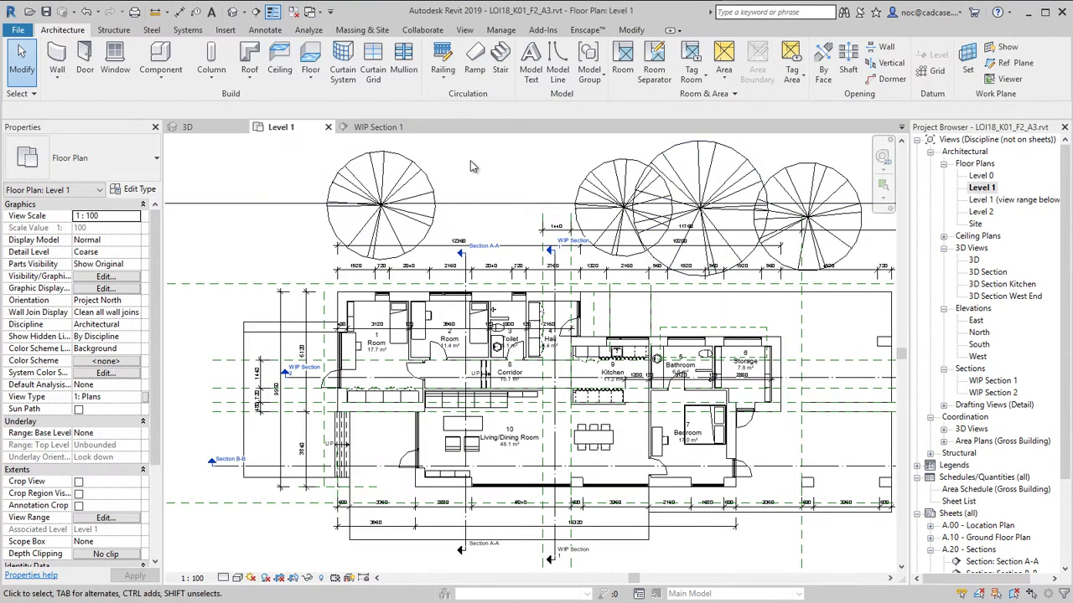
{"action": "middle_click_drag", "start_coordinate": [470, 160], "coordinate": [466, 183]}
{"action": "left_click", "coordinate": [248, 67]}
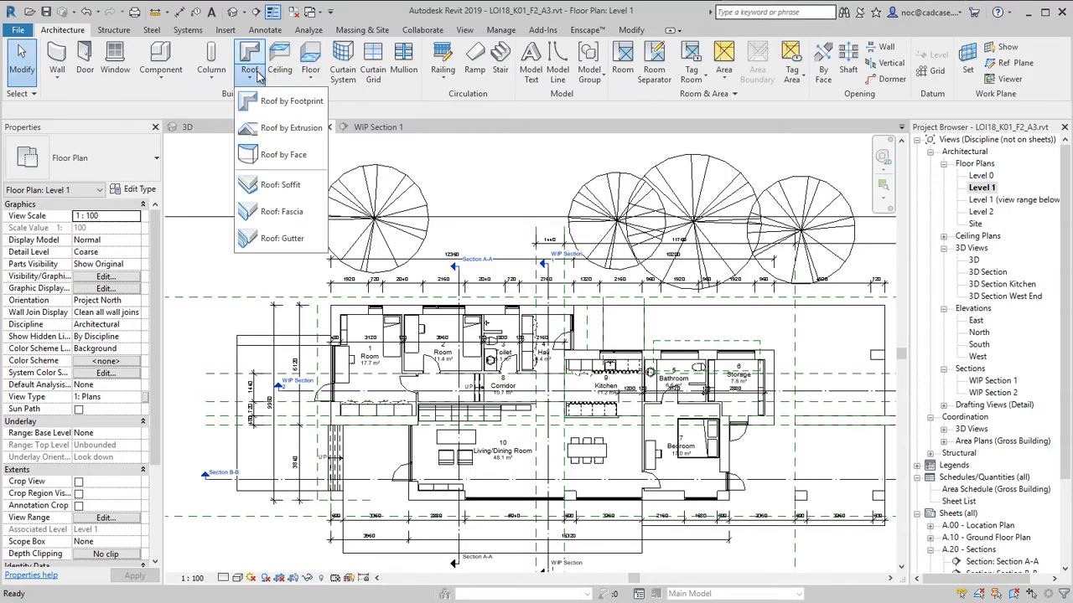
{"action": "left_click", "coordinate": [277, 100]}
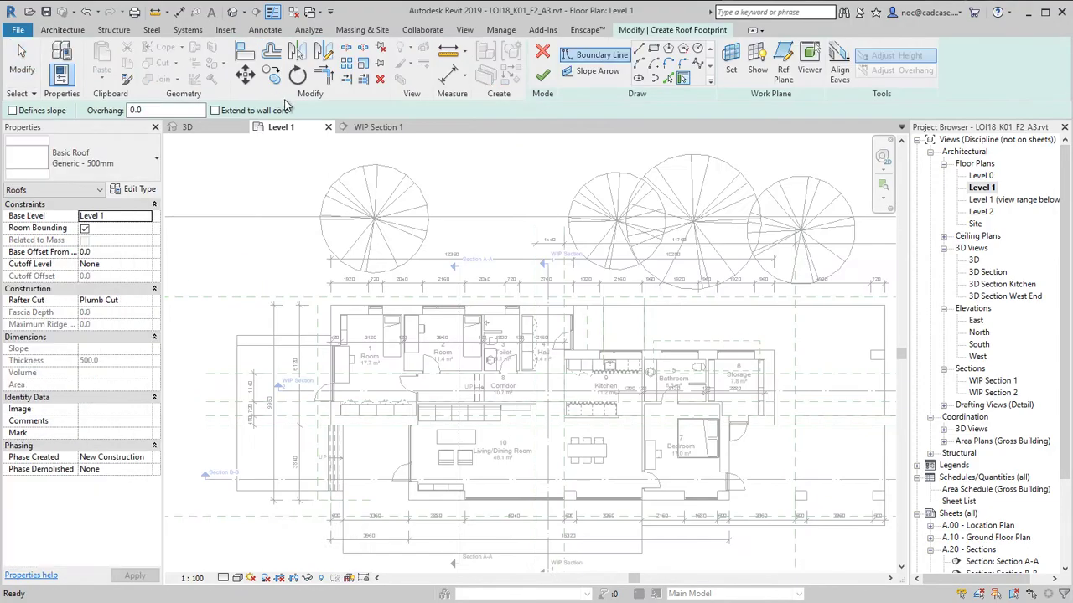
{"action": "left_click", "coordinate": [668, 78]}
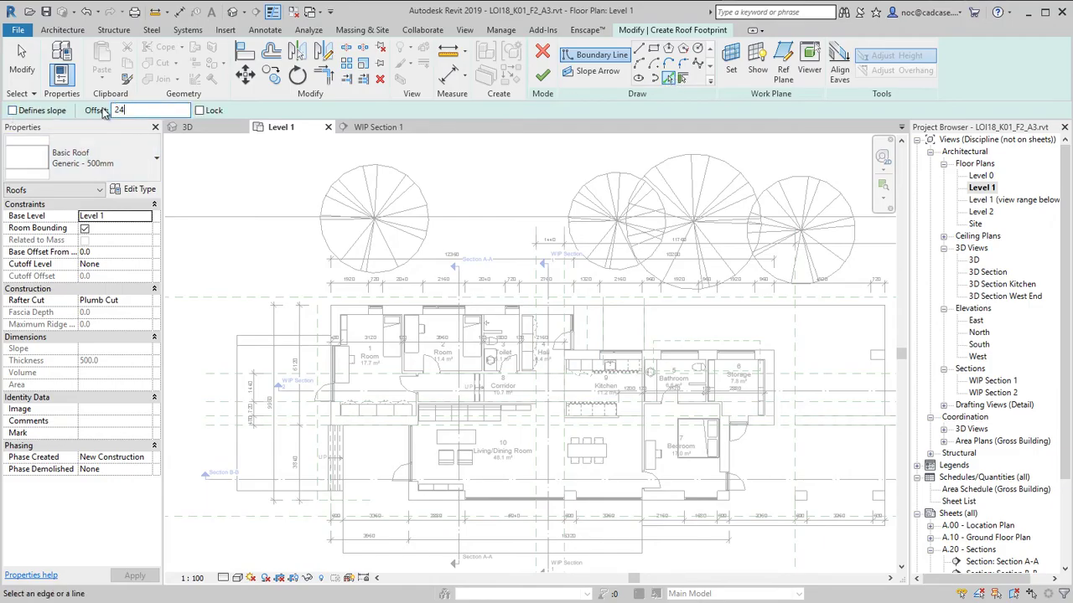
{"action": "scroll", "coordinate": [541, 268], "scroll_direction": "up", "scroll_amount": 3}
{"action": "left_click", "coordinate": [503, 305]}
{"action": "scroll", "coordinate": [622, 373], "scroll_direction": "up", "scroll_amount": 4}
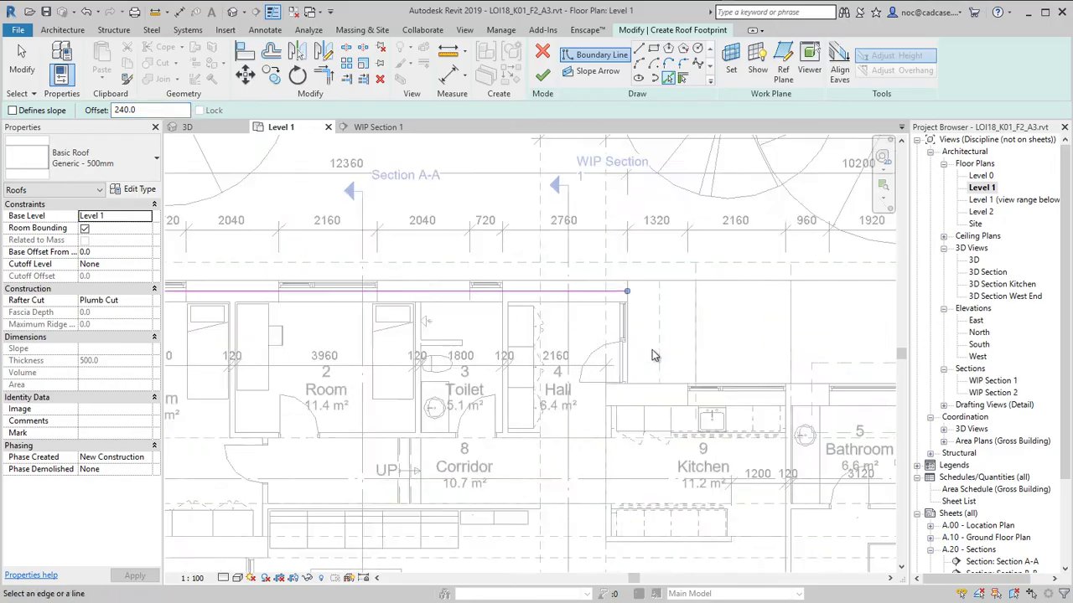
{"action": "left_click", "coordinate": [621, 375]}
{"action": "left_click", "coordinate": [637, 401]}
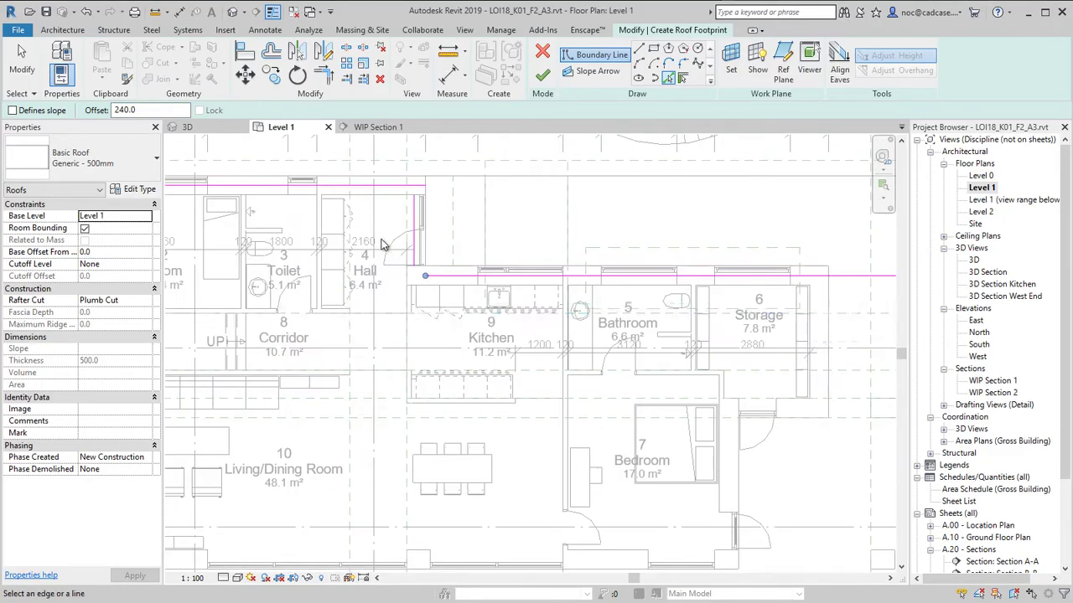
- Pick the remaining roof boundary lines at the 240 mm offset along the exterior walls of the Storage, Bedroom, Living/Dining Room and Room 1
{"action": "scroll", "coordinate": [844, 341], "scroll_direction": "down", "scroll_amount": 2}
{"action": "left_click", "coordinate": [798, 416]}
{"action": "left_click", "coordinate": [737, 465]}
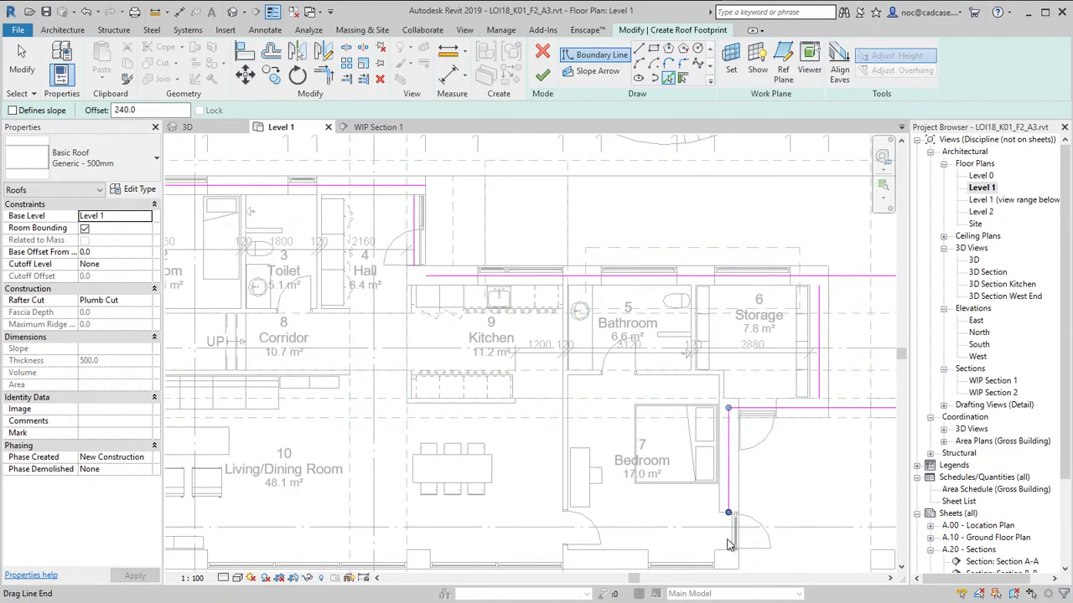
{"action": "left_click", "coordinate": [603, 562]}
{"action": "scroll", "coordinate": [592, 497], "scroll_direction": "down", "scroll_amount": 1}
{"action": "left_click", "coordinate": [317, 453]}
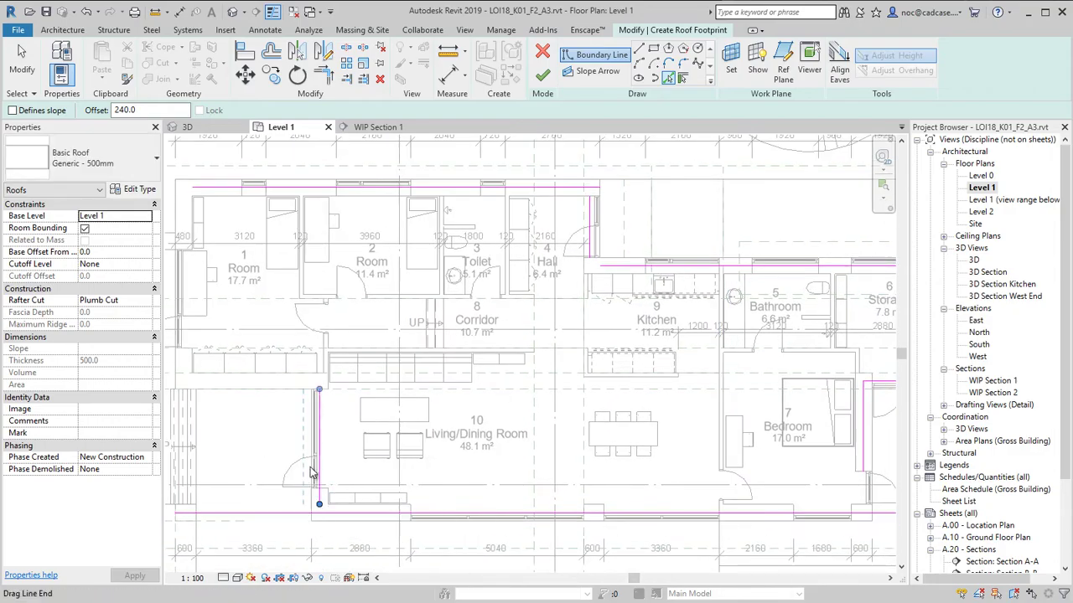
{"action": "left_click", "coordinate": [260, 394]}
{"action": "middle_click_drag", "start_coordinate": [183, 223], "coordinate": [293, 266]}
{"action": "left_click", "coordinate": [290, 267]}
- Trim the roof boundary lines into corners around Room 1's north-west corner and along the Hall's side wall to the Kitchen's north wall
{"action": "key", "text": "t"}
{"action": "key", "text": "r"}
{"action": "left_click", "coordinate": [295, 270]}
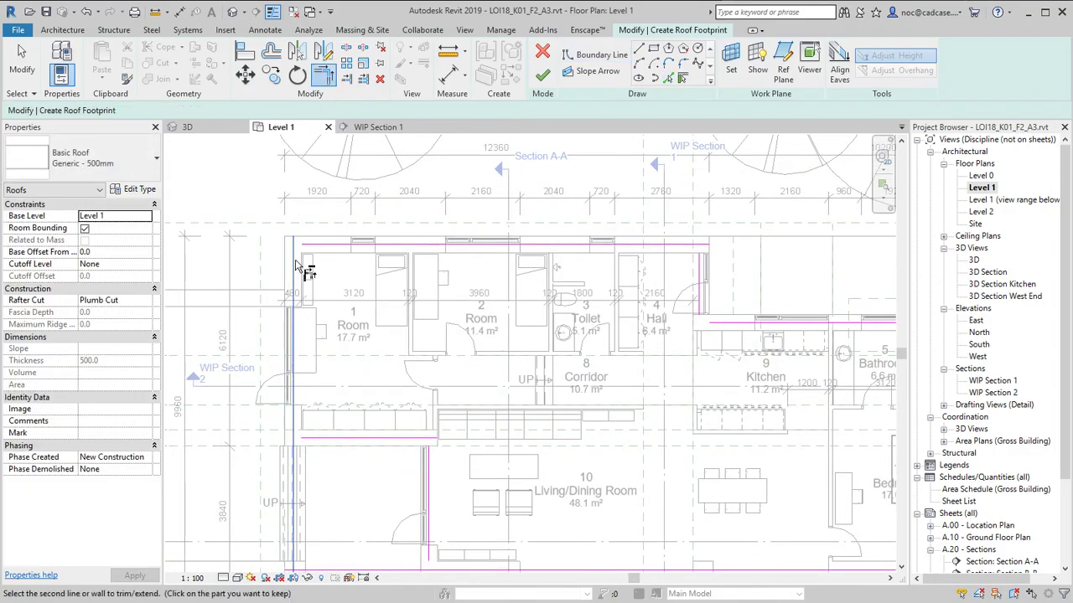
{"action": "left_click", "coordinate": [677, 246]}
{"action": "left_click", "coordinate": [682, 246]}
{"action": "left_click", "coordinate": [700, 277]}
{"action": "key", "text": "z"}
{"action": "key", "text": "f"}
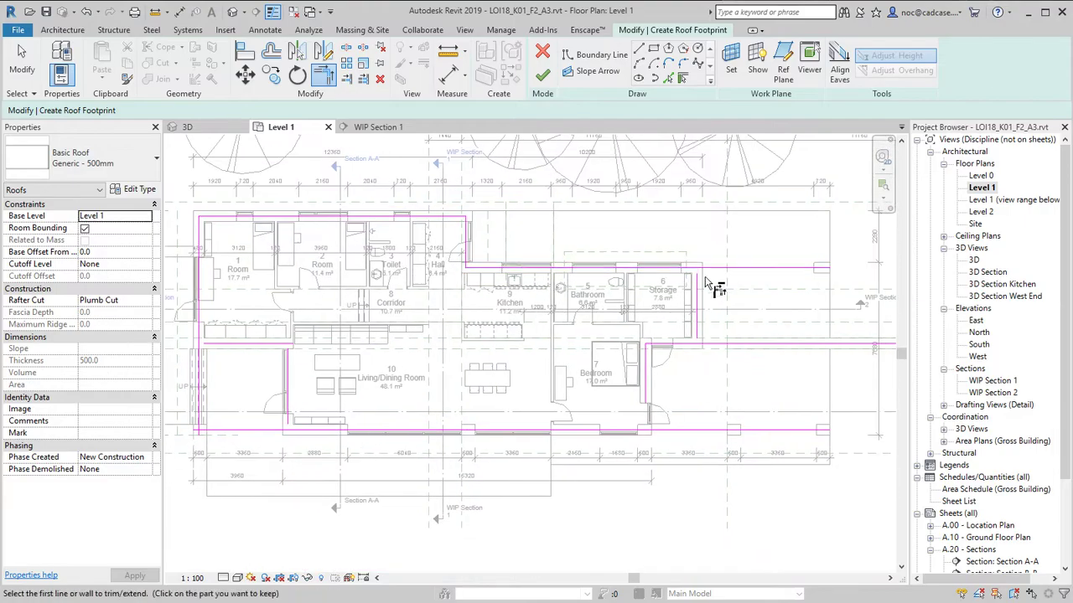
- Trim the remaining roof boundary corners at the Storage, Bedroom, Living/Dining Room and Room 1 to close the footprint loop
{"action": "left_click", "coordinate": [649, 373]}
{"action": "left_click", "coordinate": [617, 431]}
{"action": "left_click", "coordinate": [305, 430]}
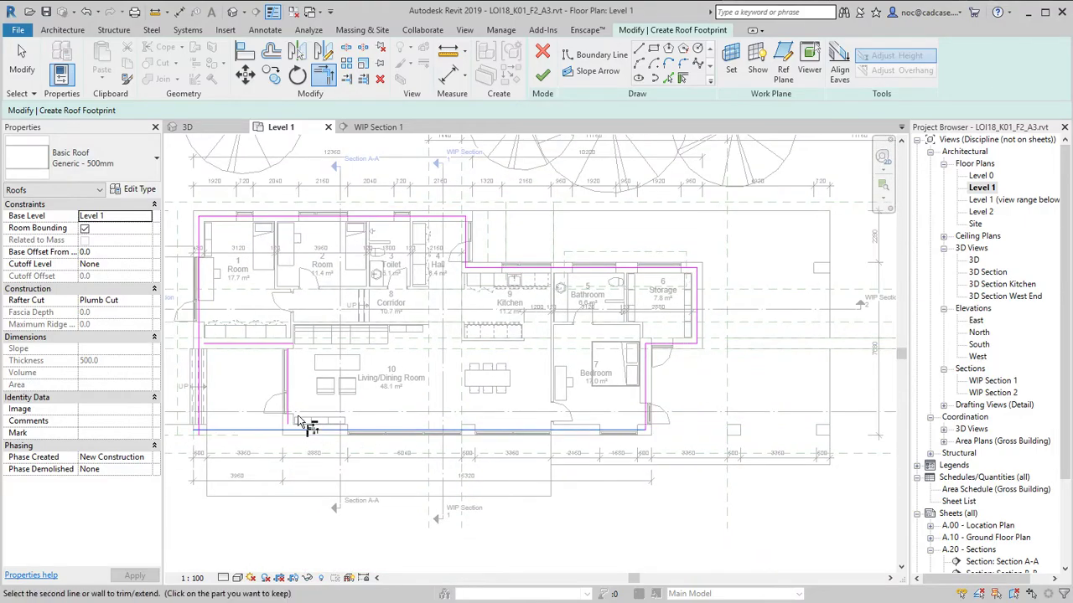
{"action": "left_click", "coordinate": [287, 402]}
{"action": "left_click", "coordinate": [209, 339]}
{"action": "left_click", "coordinate": [203, 331]}
{"action": "scroll", "coordinate": [249, 306], "scroll_direction": "up", "scroll_amount": 2}
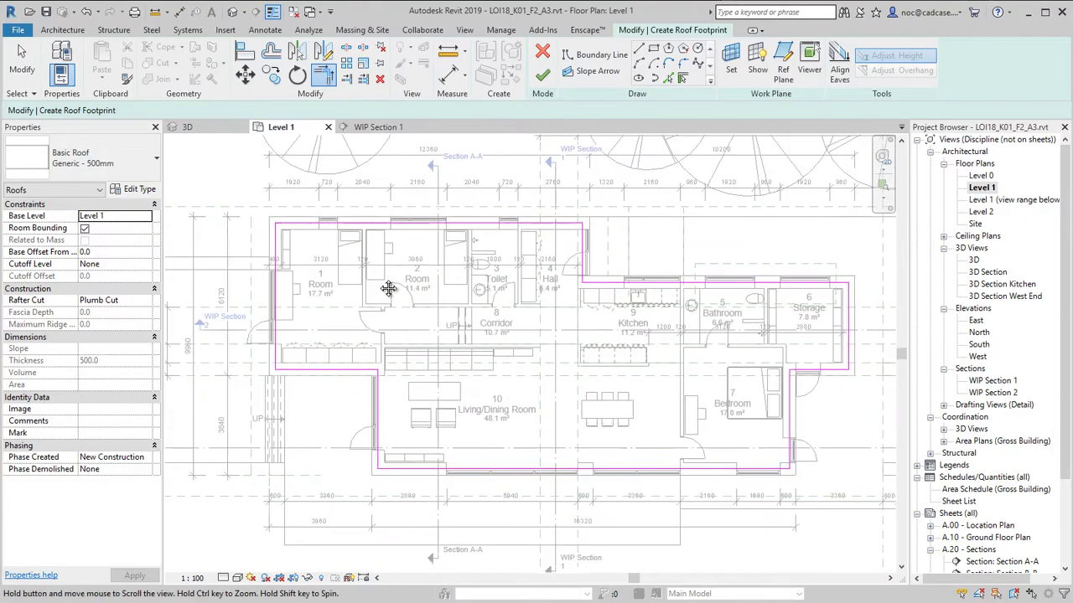
- Make the two north boundary lines and the long south boundary line of the footprint define the roof slope
{"action": "key", "text": "Escape"}
{"action": "key", "text": "Escape"}
{"action": "left_click", "coordinate": [374, 224]}
{"action": "left_click", "coordinate": [646, 286], "text": "ctrl"}
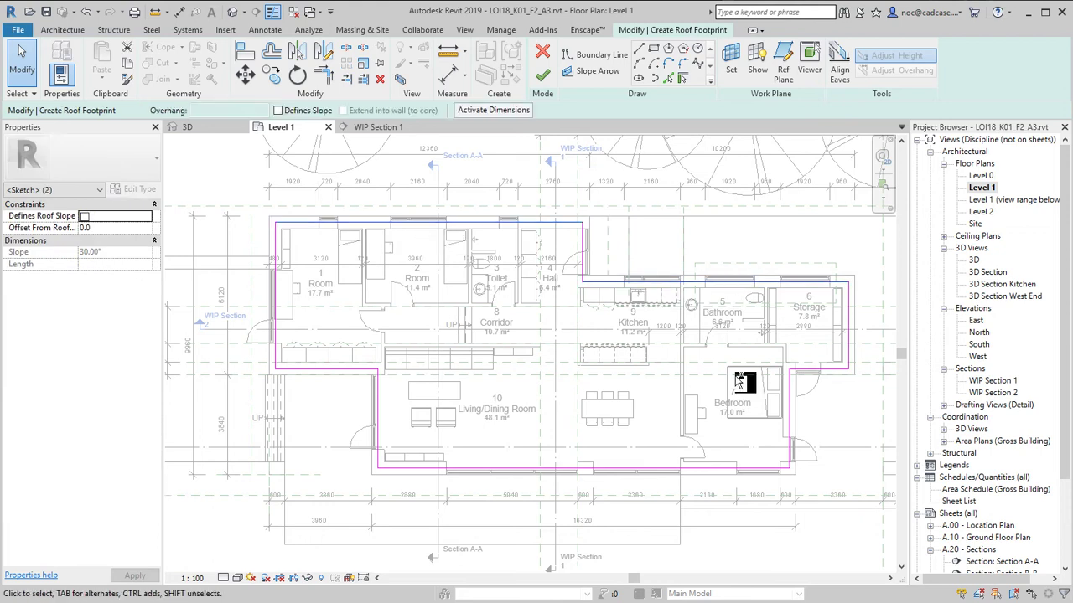
{"action": "left_click", "coordinate": [553, 467], "text": "ctrl"}
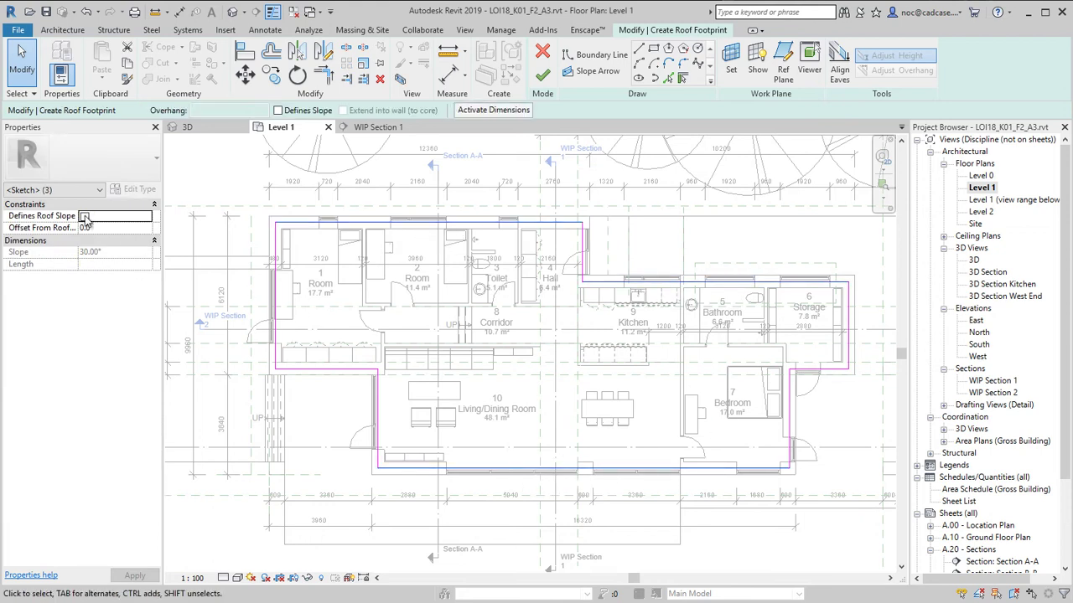
{"action": "left_click", "coordinate": [204, 180]}
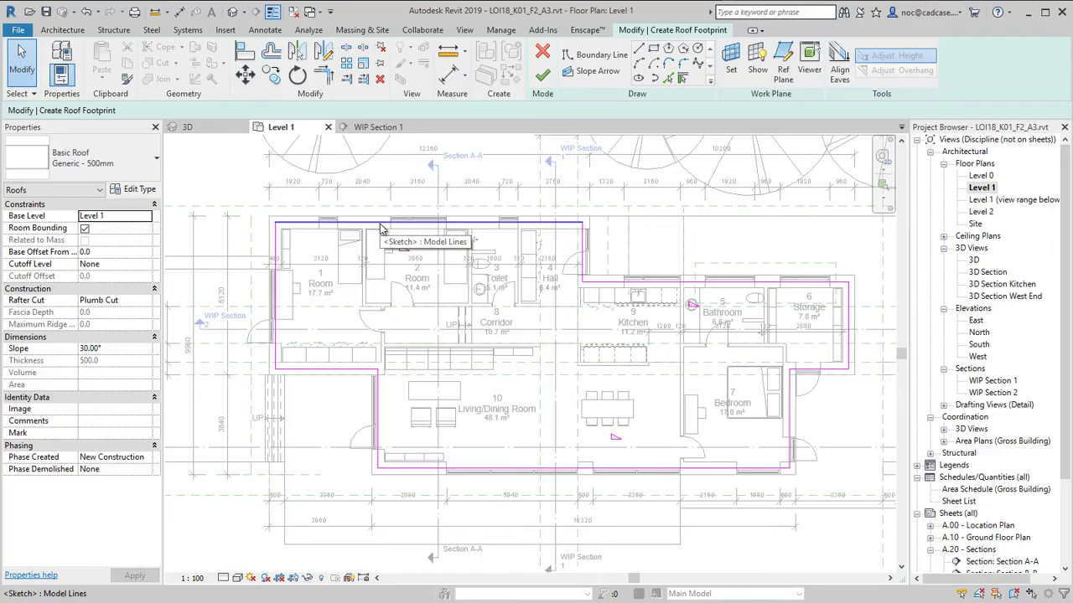
- Set the slope of the two north boundary lines to 33.62°
{"action": "left_click", "coordinate": [381, 225]}
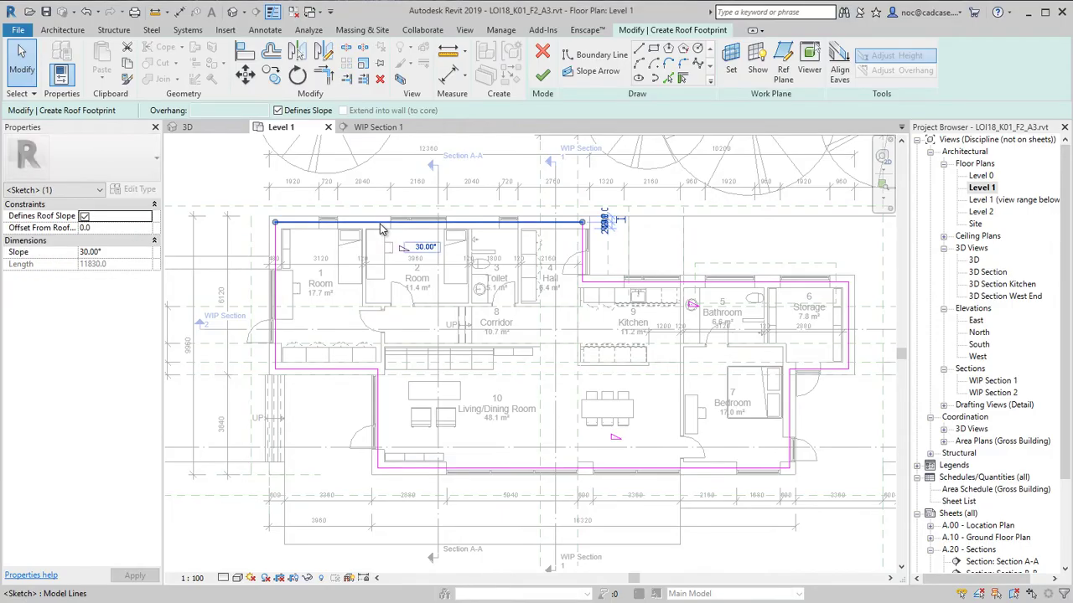
{"action": "left_click", "coordinate": [598, 285], "text": "ctrl"}
{"action": "left_click", "coordinate": [120, 251]}
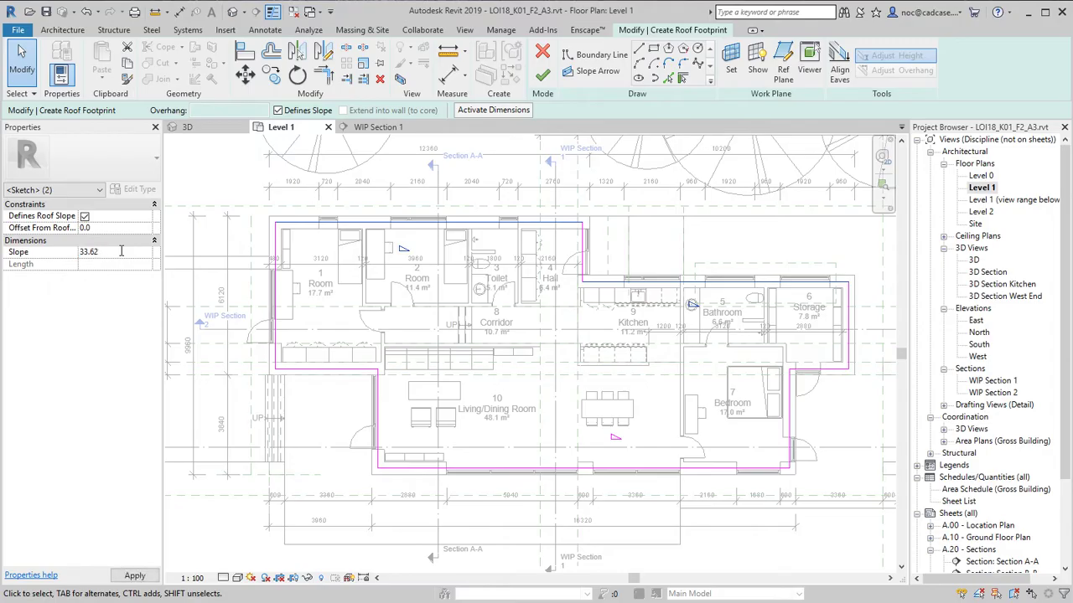
{"action": "key", "text": "Escape"}
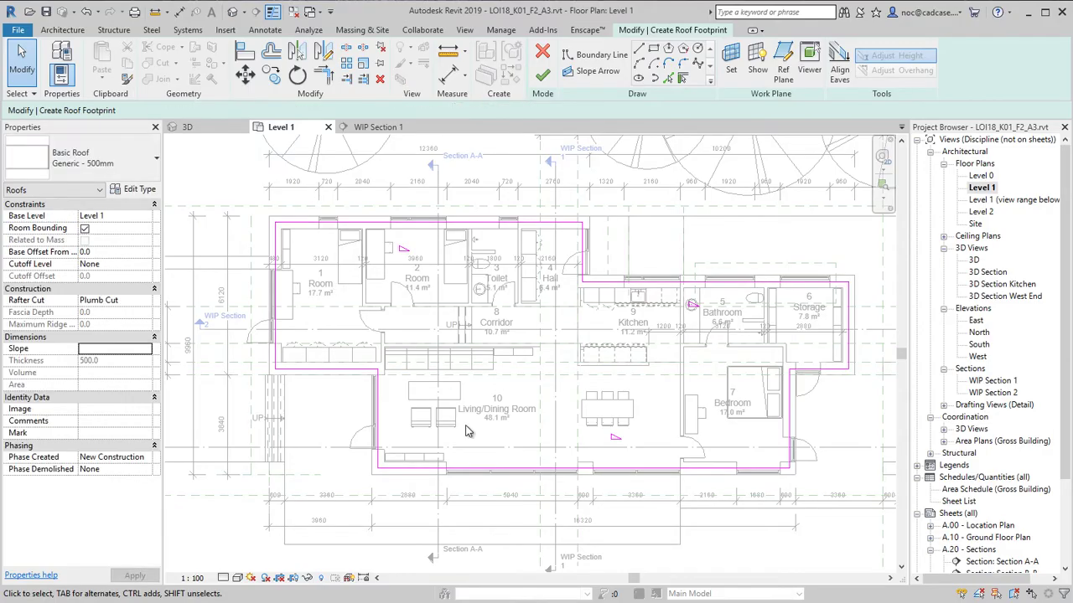
- Set the slope of the south boundary line to 14.40° and finish the footprint roof
{"action": "left_click", "coordinate": [491, 469]}
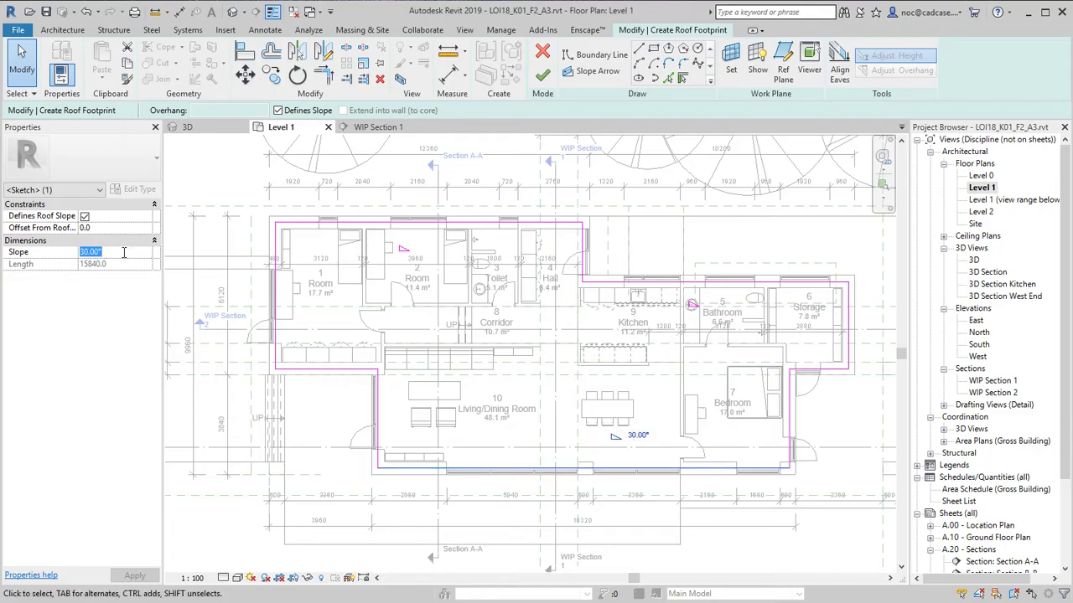
{"action": "key", "text": "Return"}
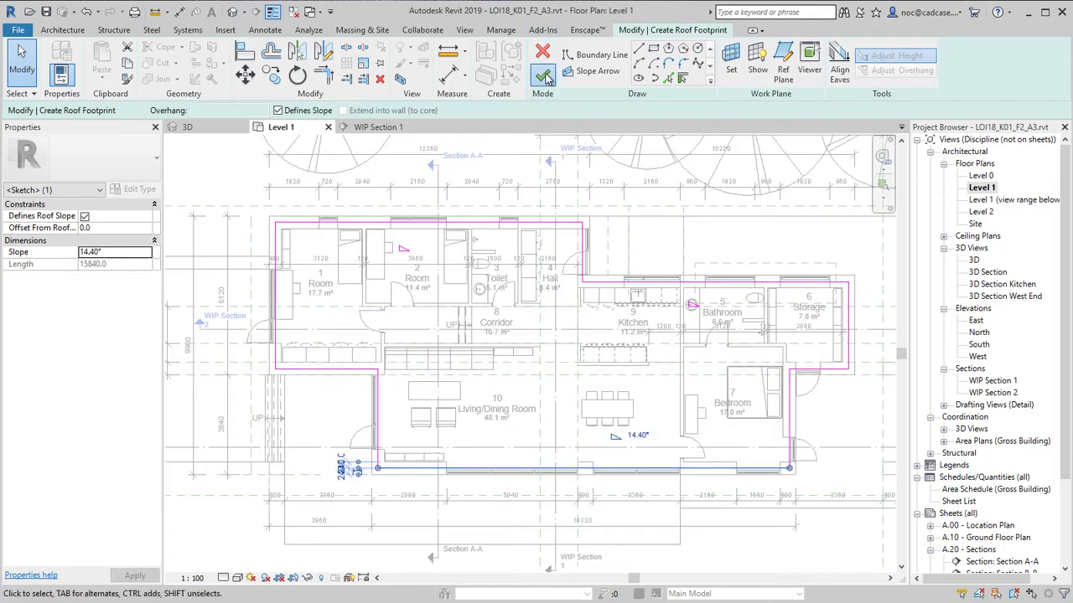
{"action": "left_click", "coordinate": [544, 75]}
{"action": "left_click", "coordinate": [384, 402]}
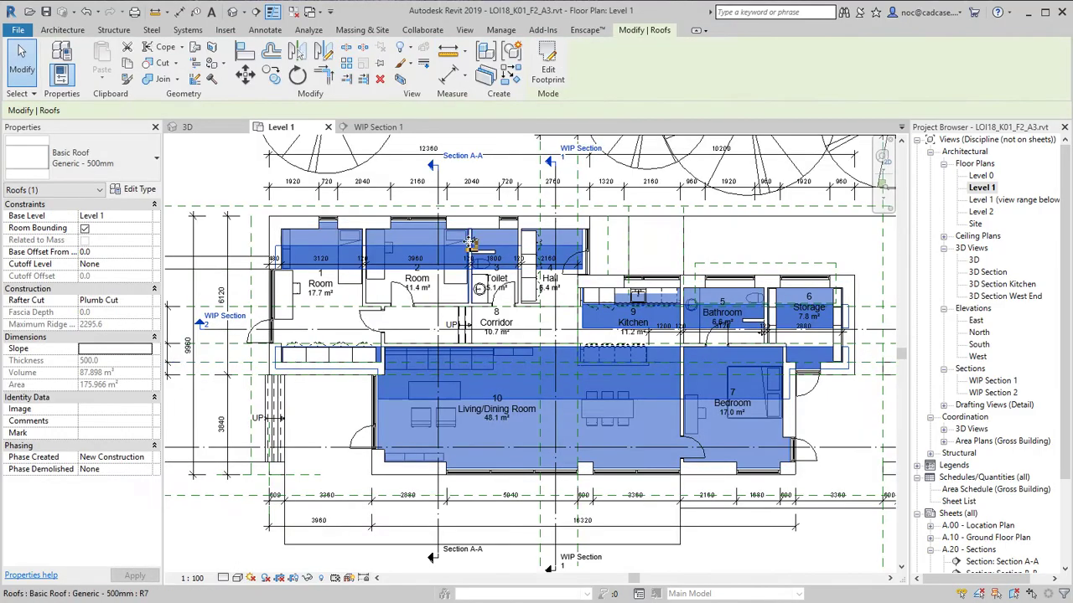
- Go to the WIP Section 1 view and set the new roof's base level to Level 2
{"action": "left_click", "coordinate": [557, 176]}
{"action": "right_click", "coordinate": [553, 166]}
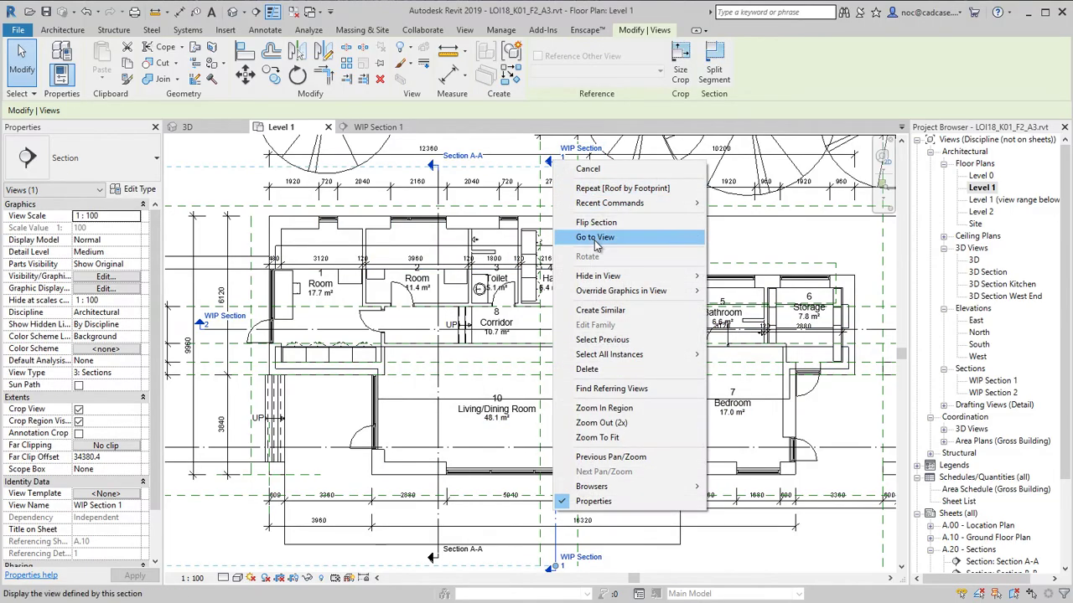
{"action": "left_click", "coordinate": [586, 238]}
{"action": "left_click", "coordinate": [592, 394]}
{"action": "left_click", "coordinate": [115, 216]}
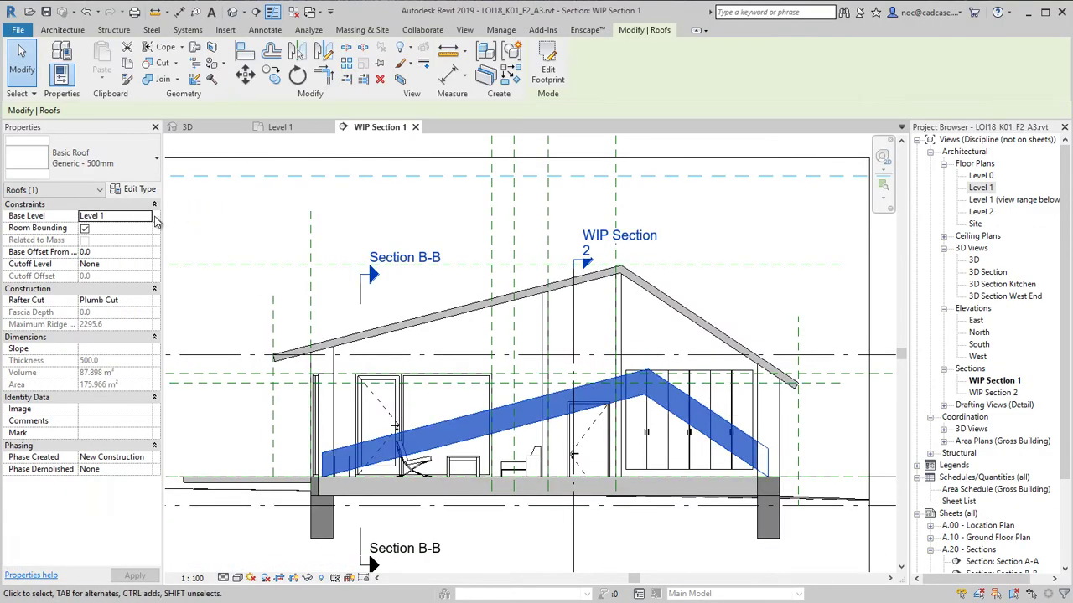
{"action": "left_click", "coordinate": [158, 217]}
{"action": "left_click", "coordinate": [96, 251]}
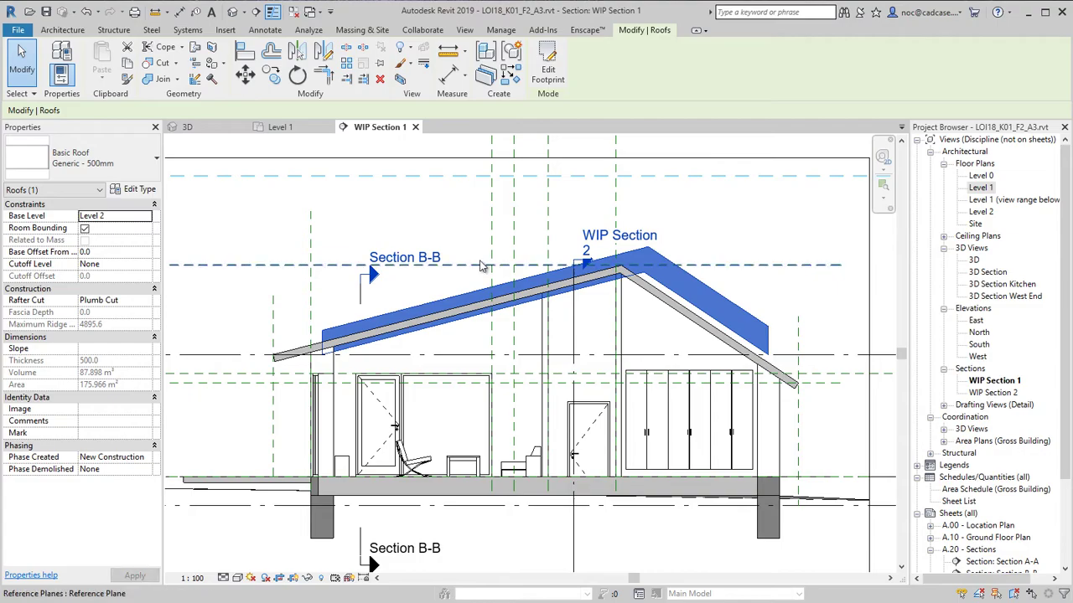
- Move the 500 mm roof vertically down so its top face meets the underside of the shallow-sloped covering roof
{"action": "scroll", "coordinate": [577, 275], "scroll_direction": "up", "scroll_amount": 2}
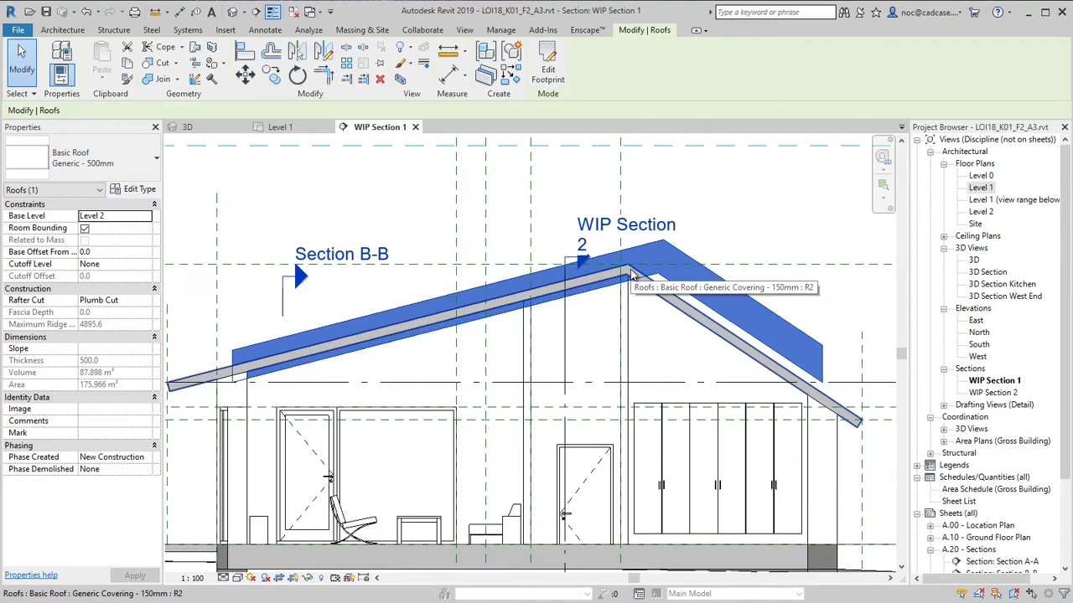
{"action": "left_click", "coordinate": [244, 74]}
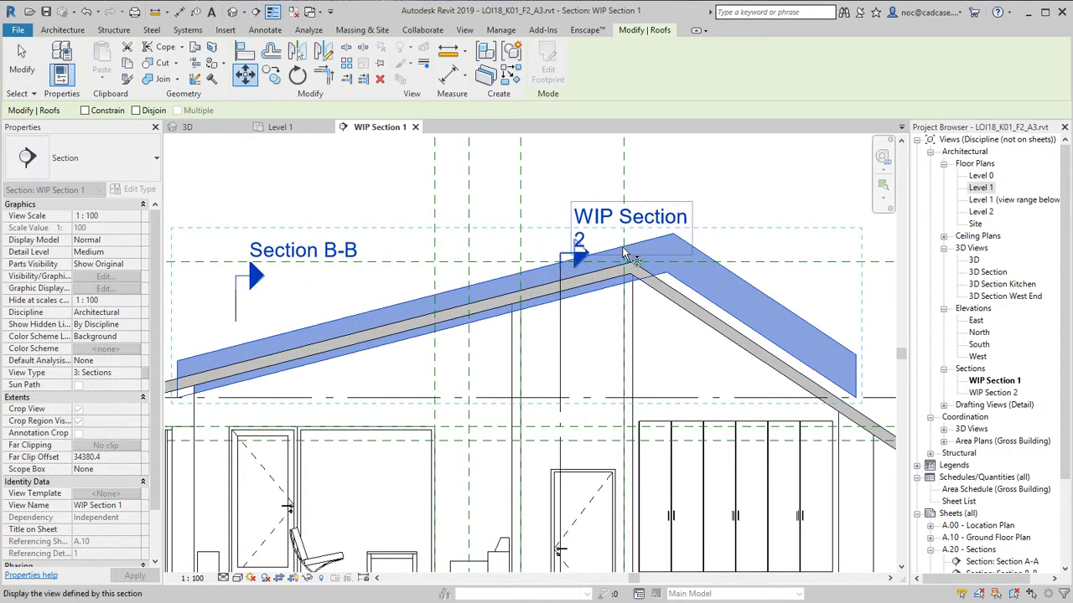
{"action": "scroll", "coordinate": [618, 257], "scroll_direction": "up", "scroll_amount": 3}
{"action": "left_click", "coordinate": [450, 292]}
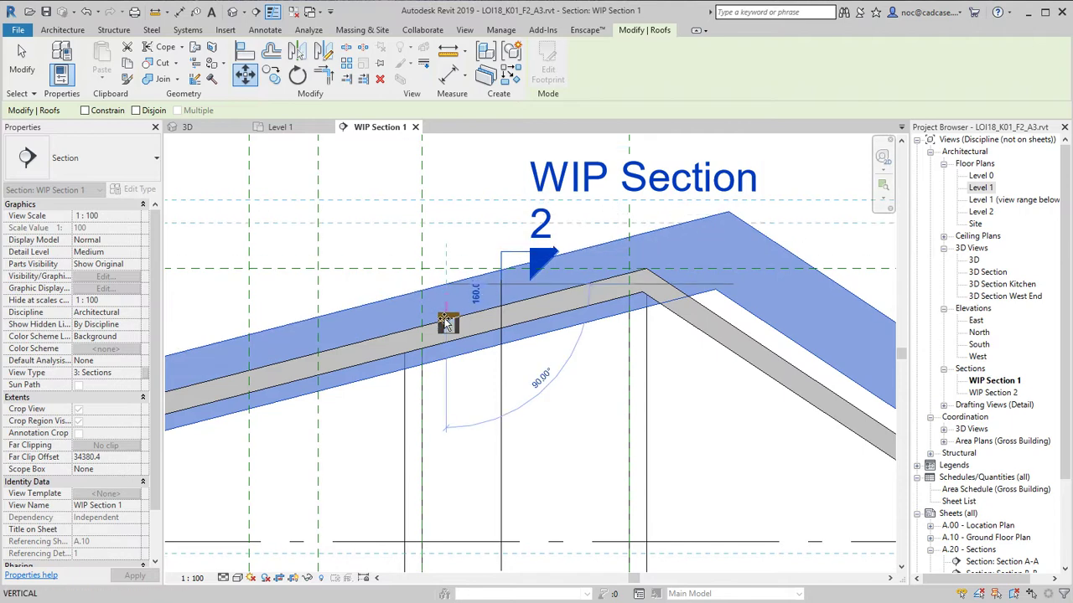
{"action": "left_click", "coordinate": [450, 344]}
{"action": "scroll", "coordinate": [450, 344], "scroll_direction": "down", "scroll_amount": 4}
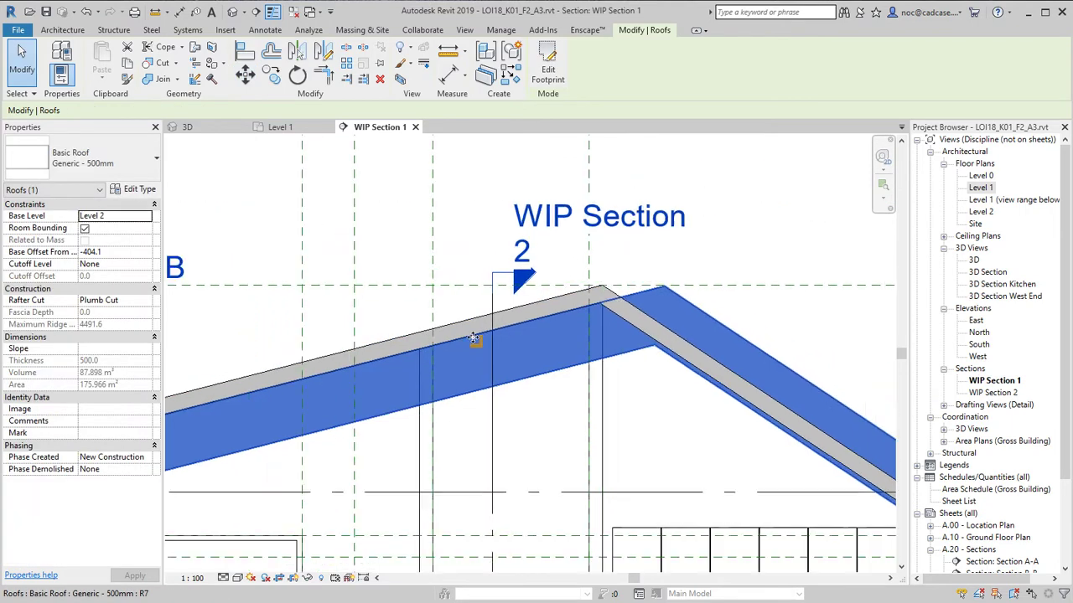
- Measure the vertical distance from the construction roof's upper north eave corner to the underside of the steep covering roof
{"action": "scroll", "coordinate": [649, 373], "scroll_direction": "up", "scroll_amount": 3}
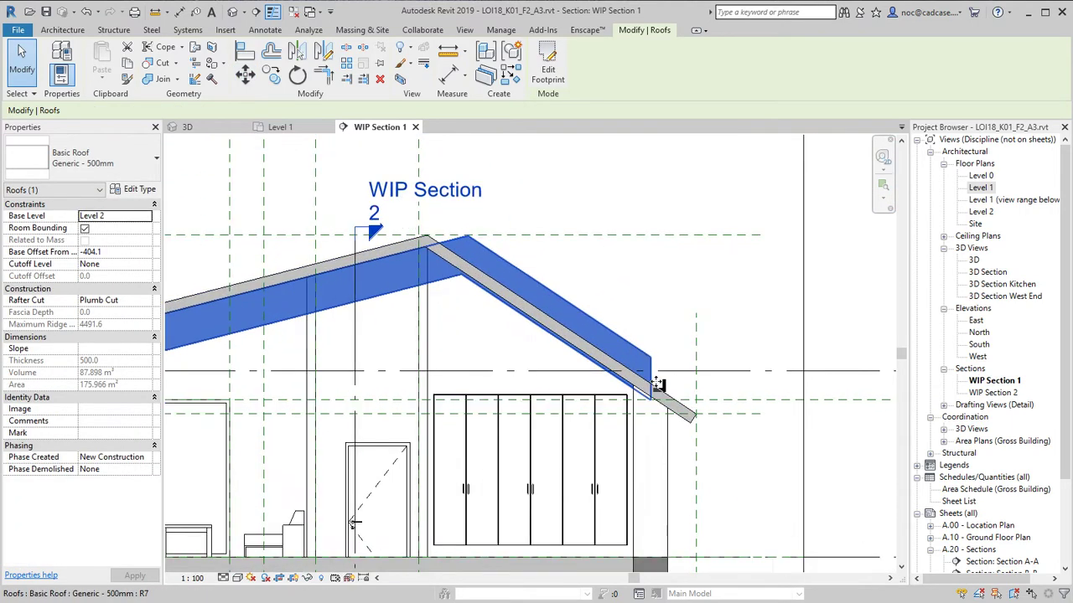
{"action": "left_click", "coordinate": [451, 54]}
{"action": "left_click", "coordinate": [649, 348]}
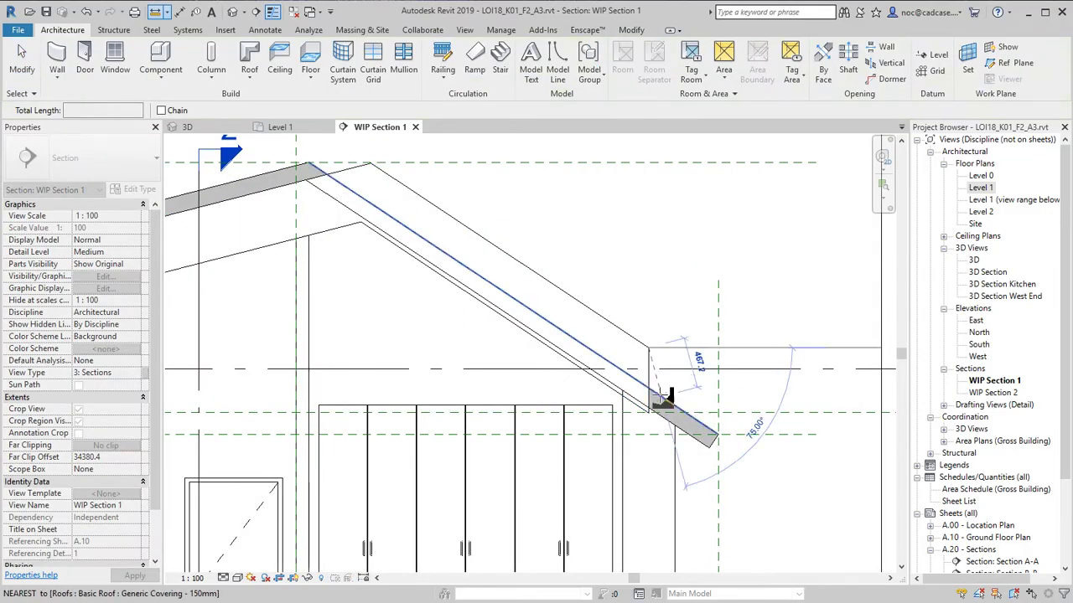
{"action": "scroll", "coordinate": [649, 410], "scroll_direction": "up", "scroll_amount": 2}
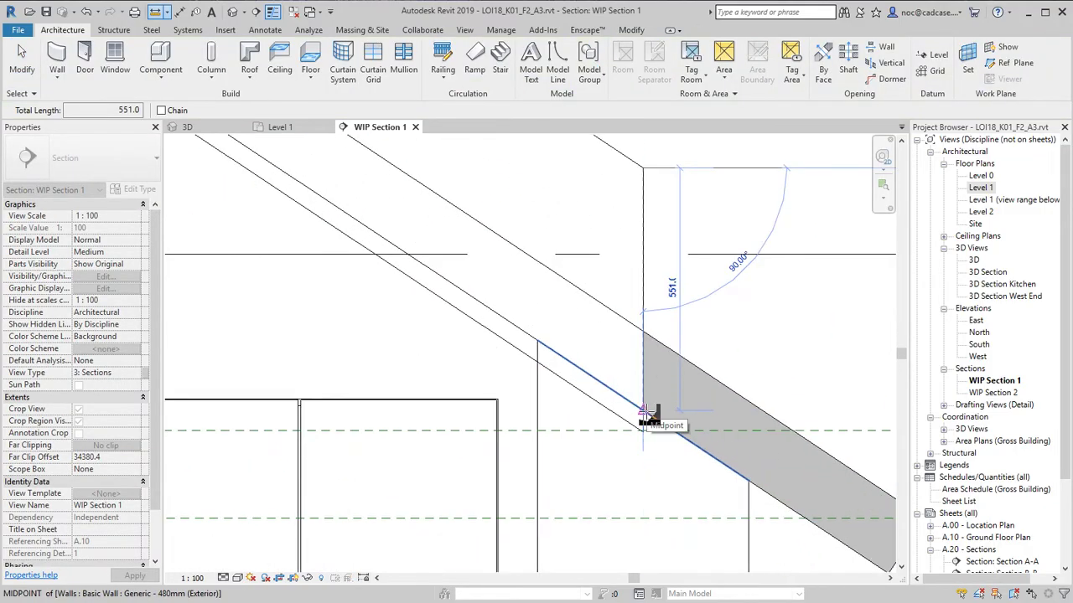
{"action": "scroll", "coordinate": [645, 414], "scroll_direction": "down", "scroll_amount": 3}
{"action": "key", "text": "Escape"}
{"action": "key", "text": "Escape"}
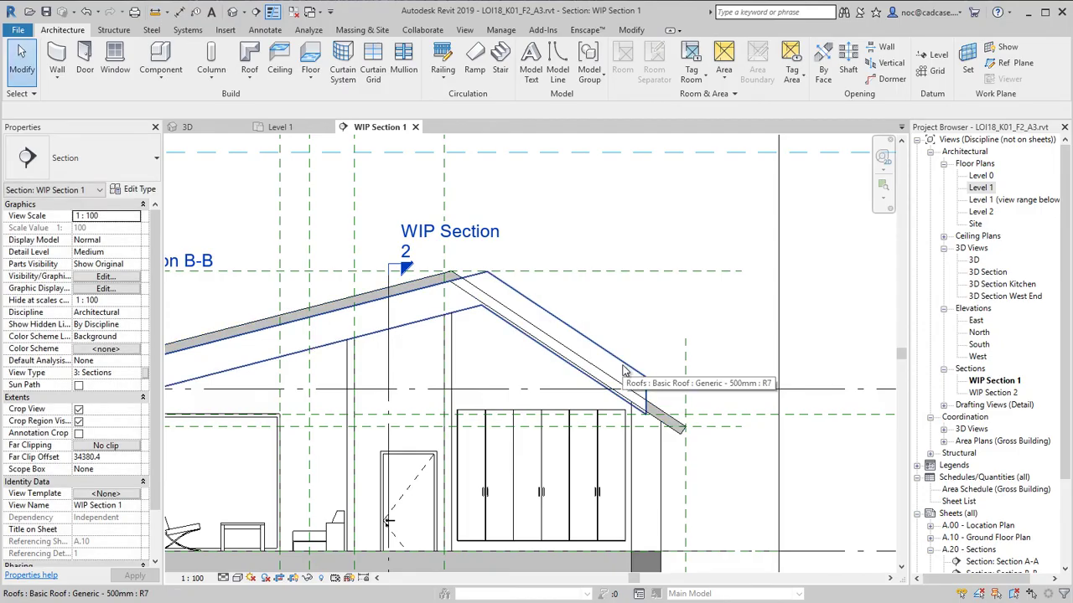
- Edit the roof footprint in Level 1, give the northernmost boundary line a -551 offset from roof base, and check the result in WIP Section 1
{"action": "left_click", "coordinate": [623, 371]}
{"action": "left_click", "coordinate": [548, 63]}
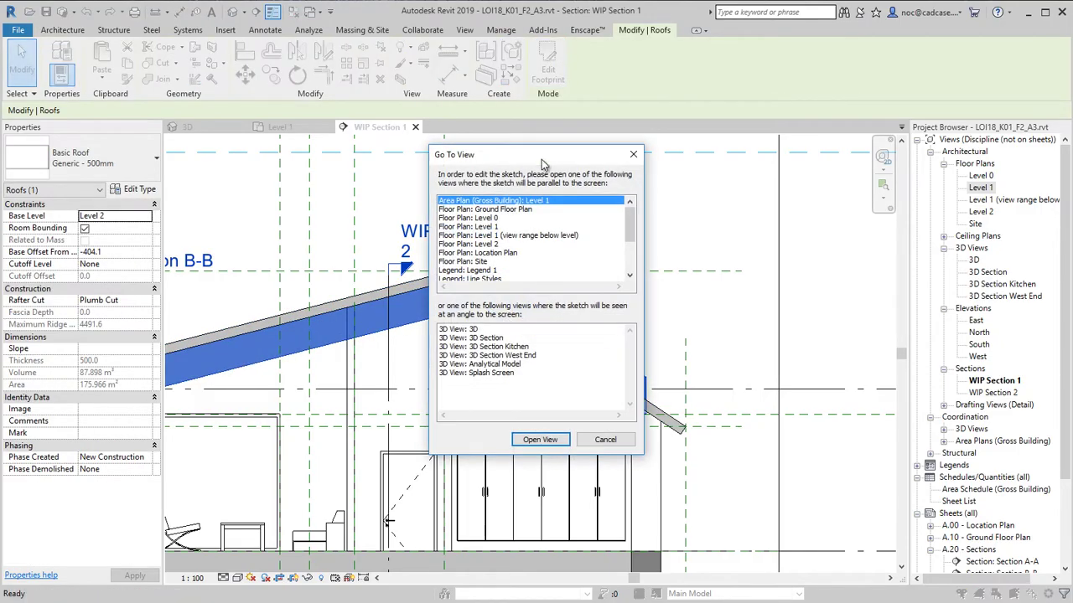
{"action": "left_click", "coordinate": [533, 229]}
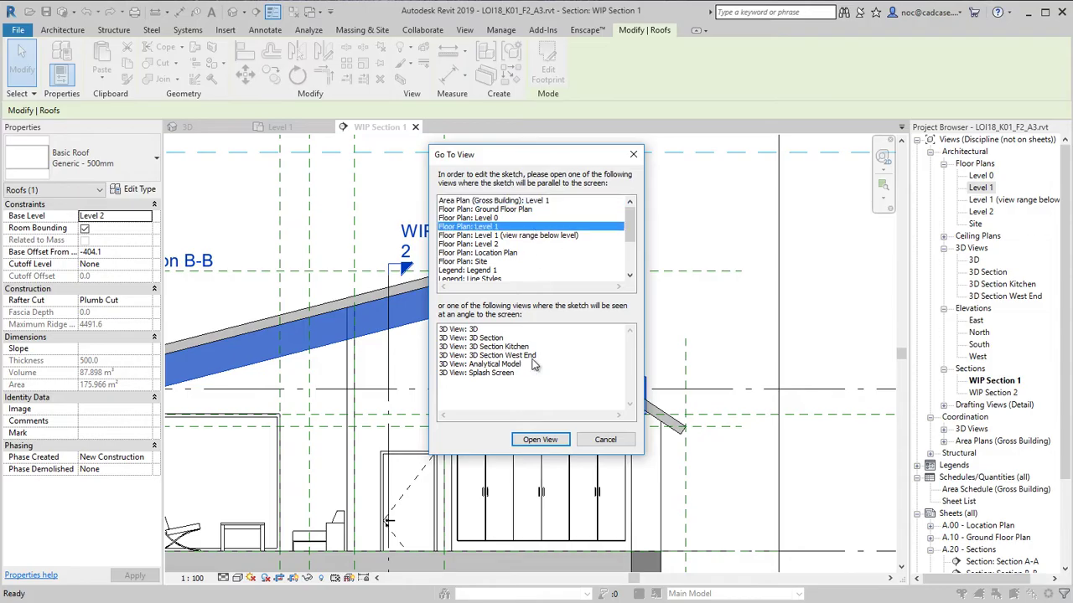
{"action": "left_click", "coordinate": [540, 440]}
{"action": "left_click", "coordinate": [529, 224]}
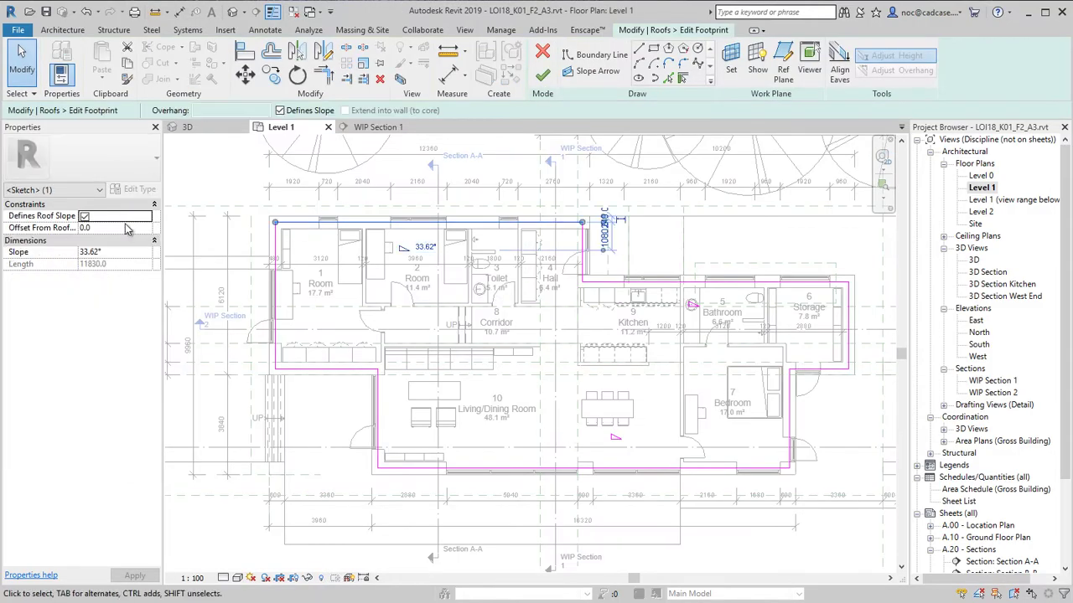
{"action": "left_click", "coordinate": [124, 227]}
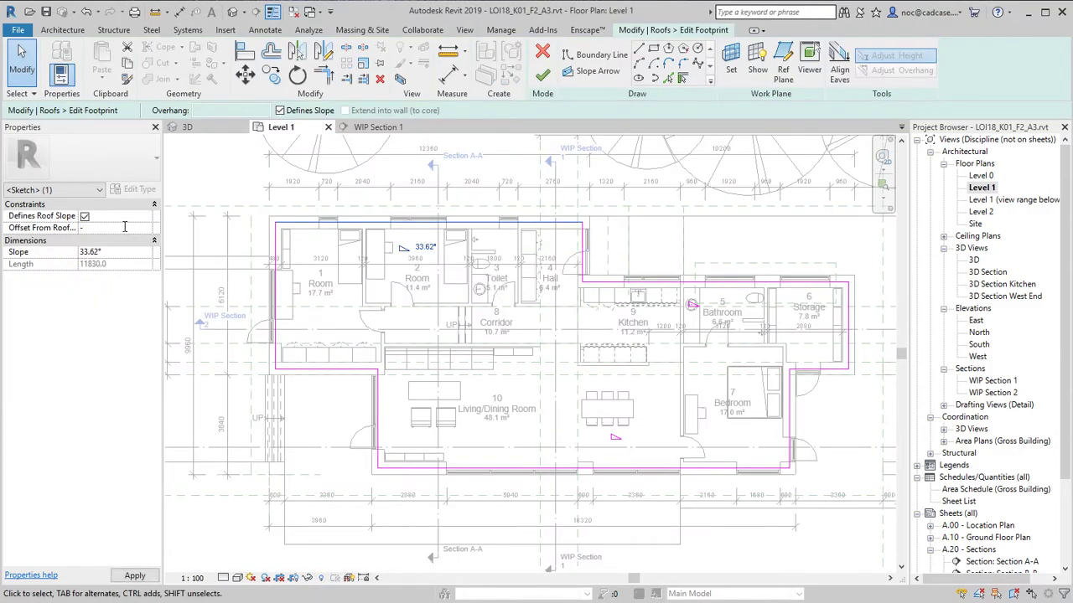
{"action": "type", "text": "-551"}
{"action": "key", "text": "Return"}
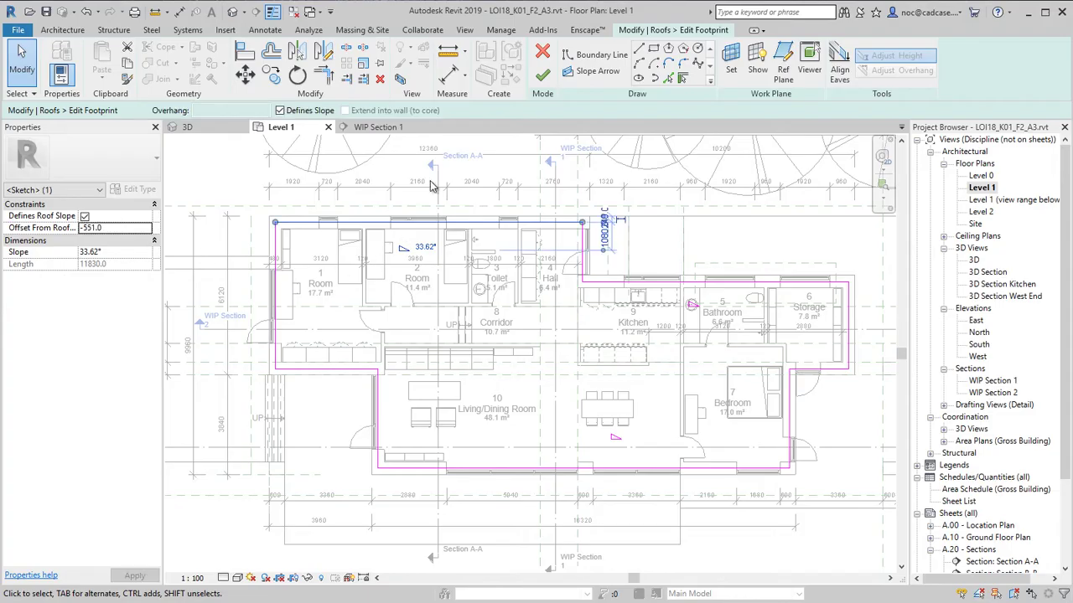
{"action": "left_click", "coordinate": [542, 75]}
{"action": "double_click", "coordinate": [993, 380]}
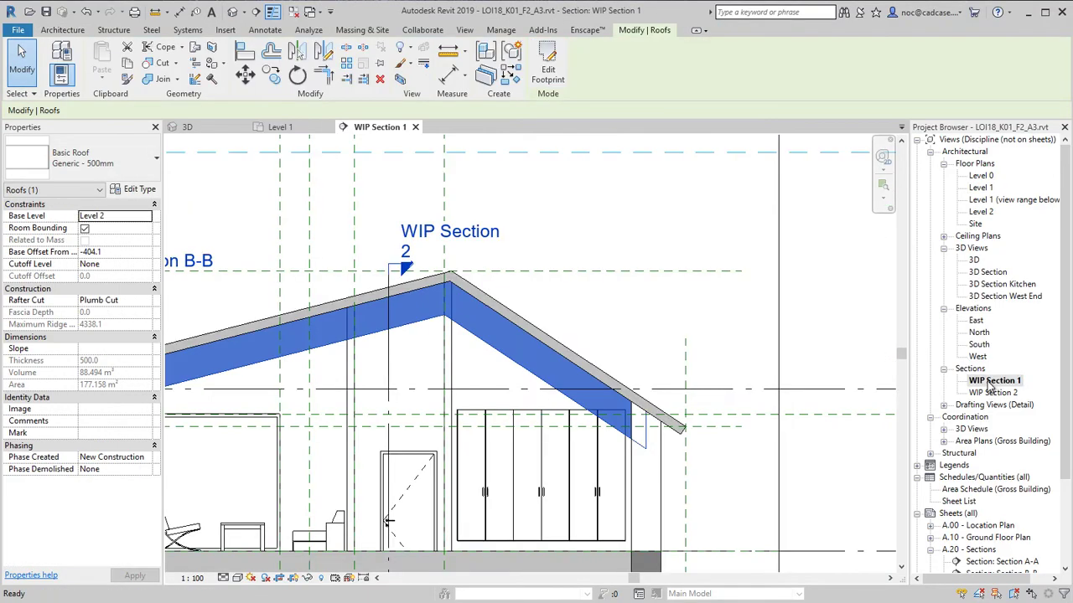
{"action": "middle_click_drag", "start_coordinate": [527, 356], "coordinate": [596, 308]}
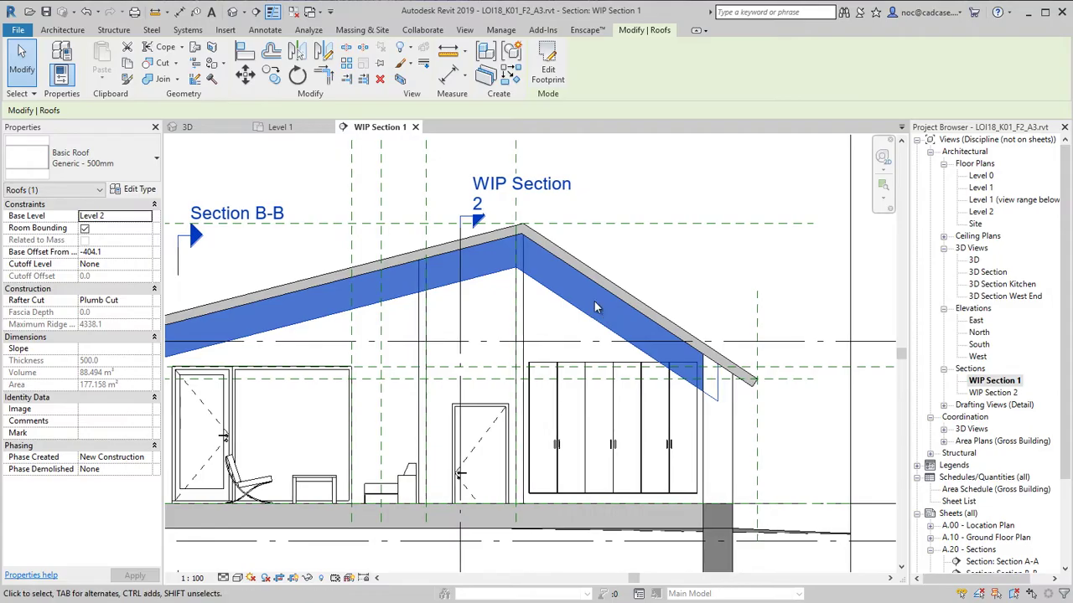
- Move the WIP Section 1 line on Level 1 east so it cuts through the Kitchen, and reopen that section view
{"action": "double_click", "coordinate": [980, 187]}
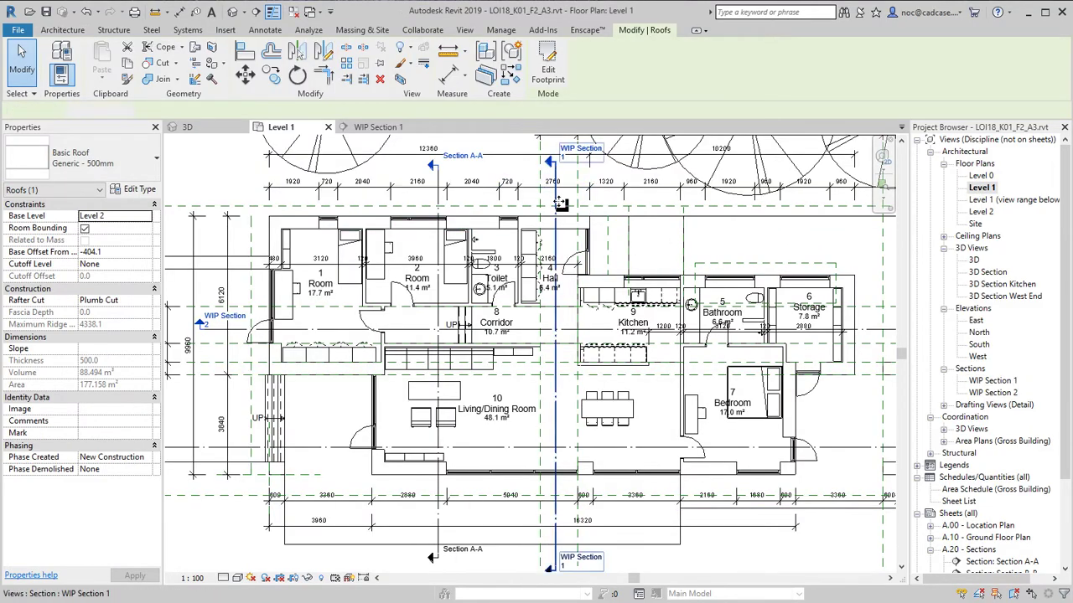
{"action": "left_click_drag", "start_coordinate": [559, 203], "coordinate": [658, 233]}
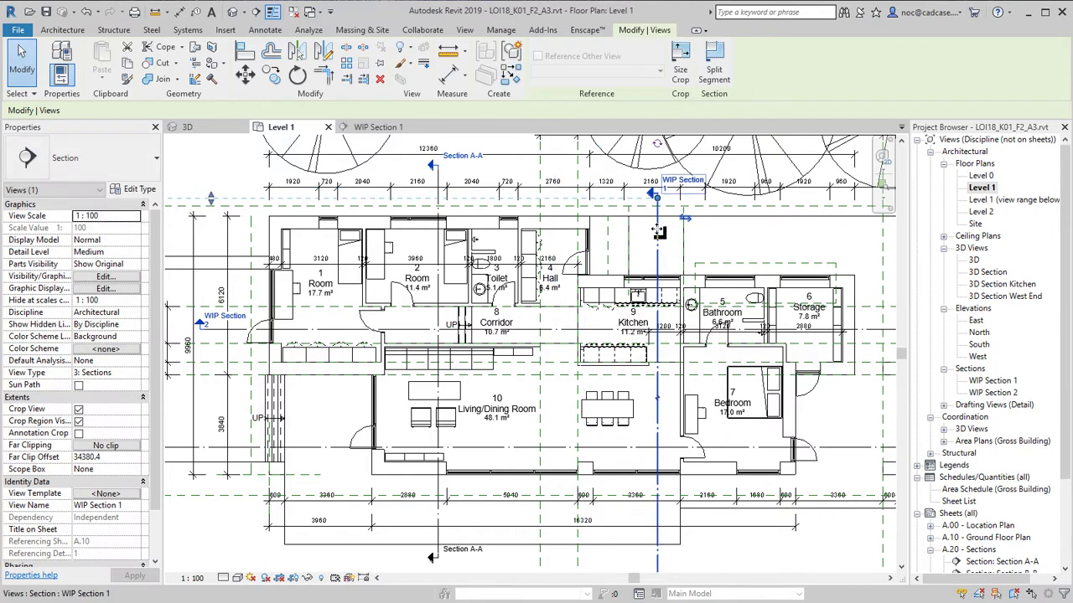
{"action": "double_click", "coordinate": [994, 381]}
- Measure the vertical gap between the construction roof and the steep covering roof's underside at the Kitchen's north wall in WIP Section 1
{"action": "scroll", "coordinate": [586, 268], "scroll_direction": "up", "scroll_amount": 4}
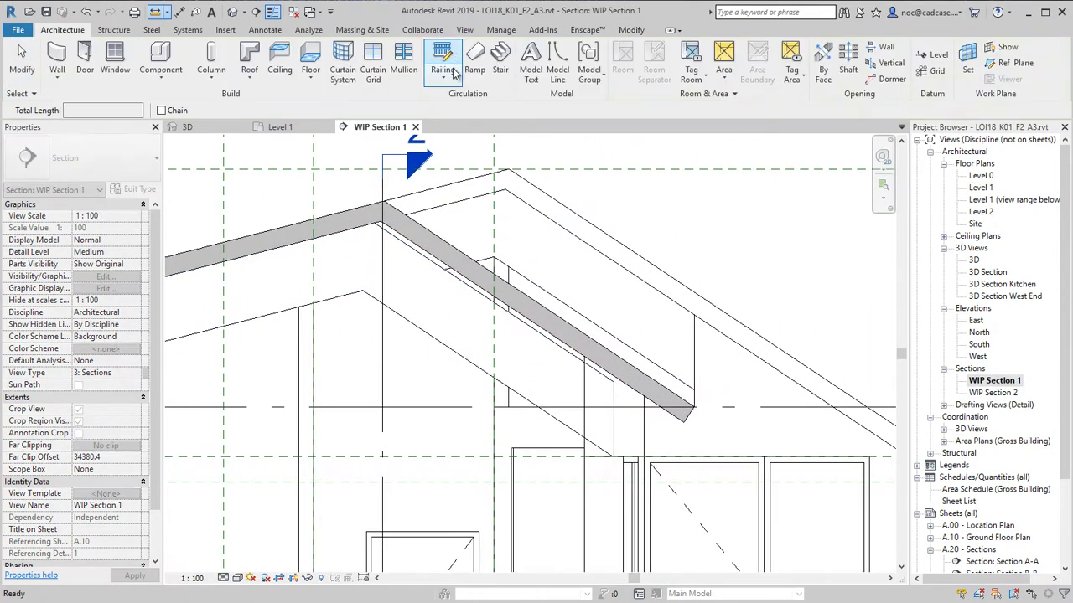
{"action": "left_click", "coordinate": [628, 311]}
{"action": "scroll", "coordinate": [620, 343], "scroll_direction": "up", "scroll_amount": 3}
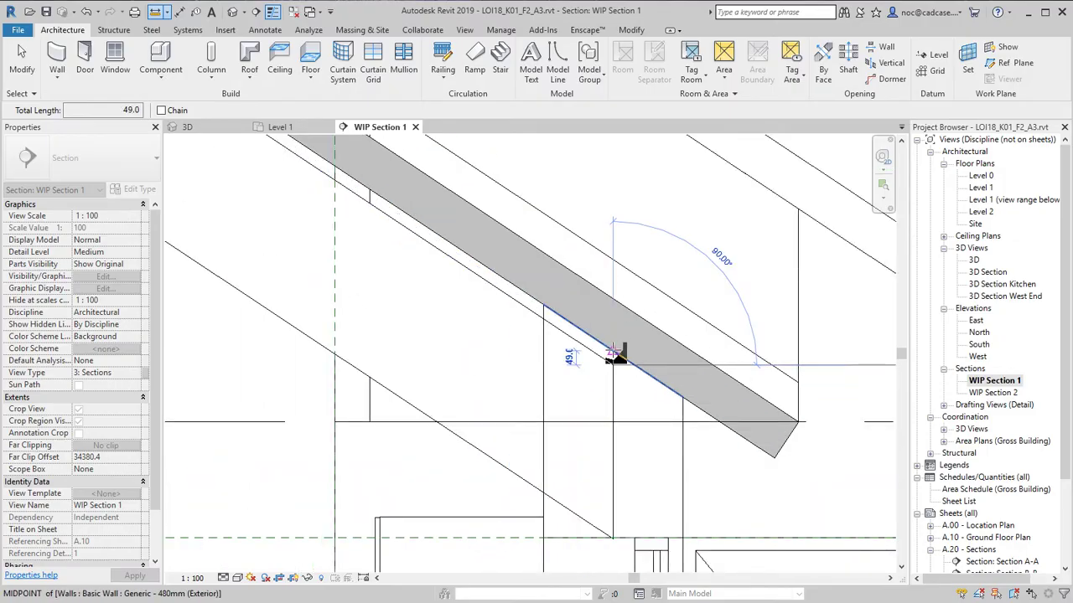
{"action": "key", "text": "Escape"}
- Edit the construction roof's footprint, give the north boundary line along Kitchen, Bathroom and Storage a 49 offset from roof base, and check WIP Section 1
{"action": "double_click", "coordinate": [641, 348]}
{"action": "double_click", "coordinate": [494, 227]}
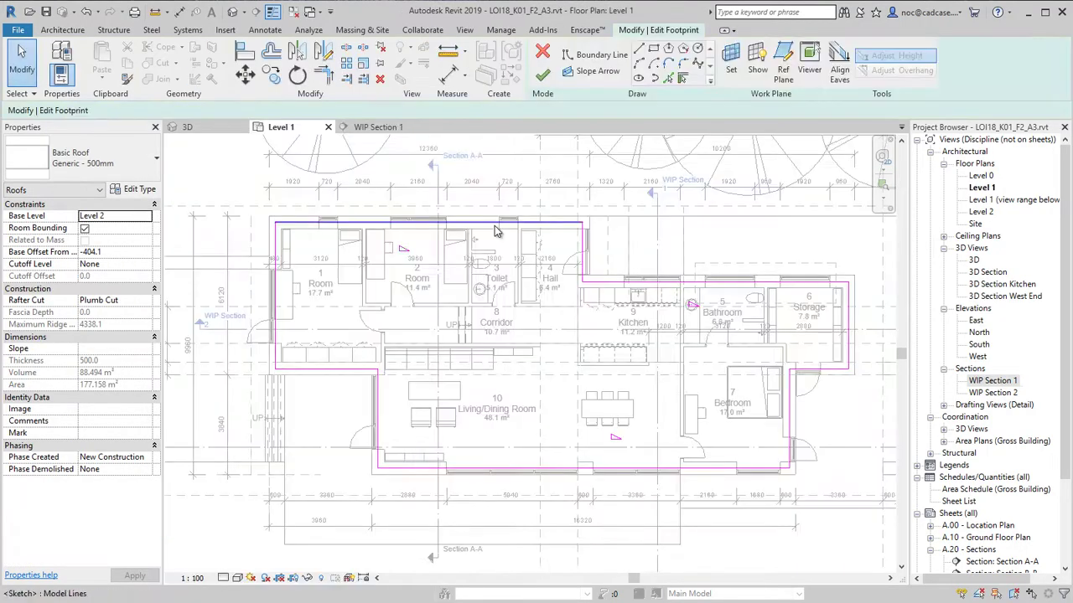
{"action": "left_click", "coordinate": [838, 284]}
{"action": "left_click", "coordinate": [124, 228]}
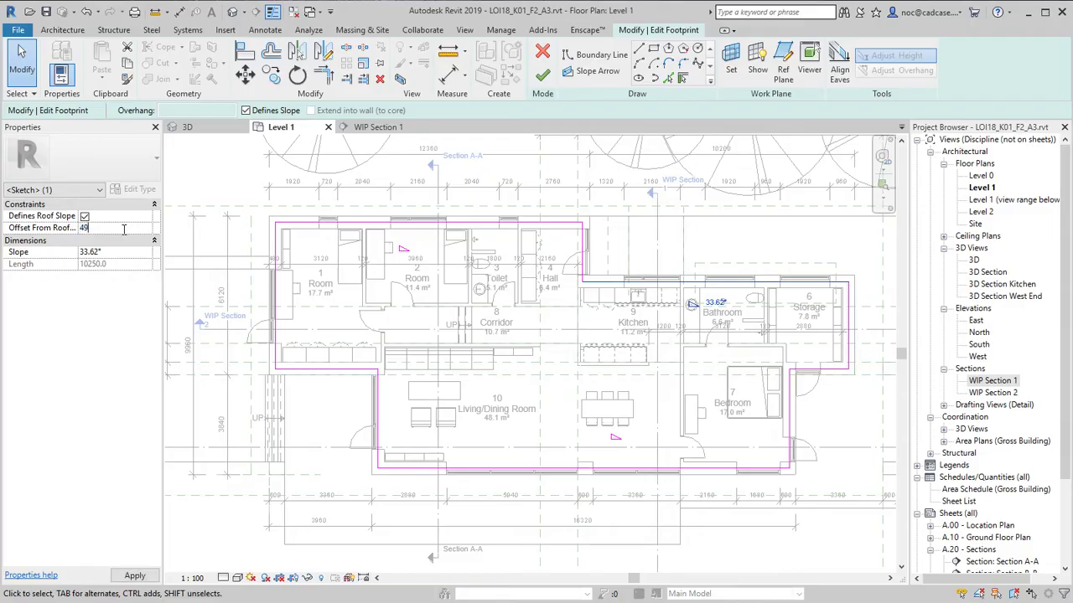
{"action": "type", "text": "49"}
{"action": "left_click", "coordinate": [542, 74]}
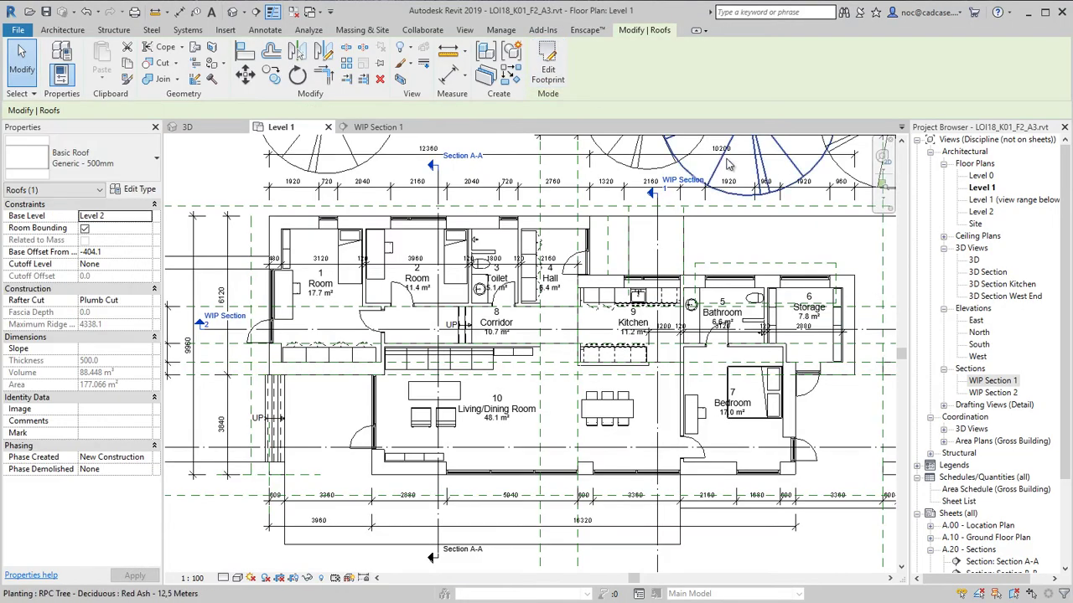
{"action": "left_click", "coordinate": [378, 127]}
{"action": "scroll", "coordinate": [641, 337], "scroll_direction": "down", "scroll_amount": 5}
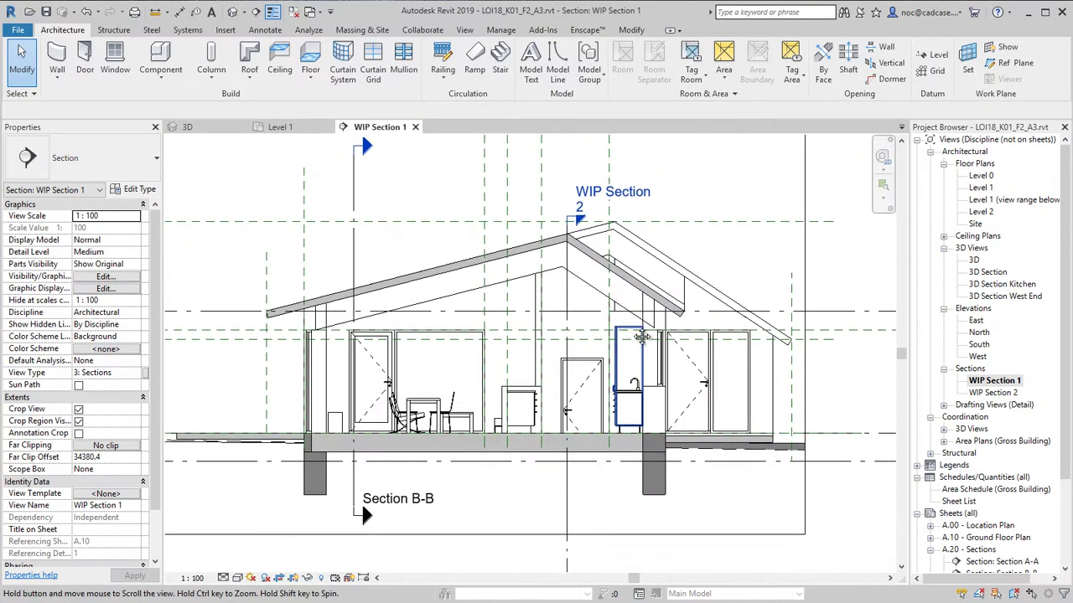
{"action": "scroll", "coordinate": [351, 397], "scroll_direction": "up", "scroll_amount": 4}
{"action": "scroll", "coordinate": [350, 413], "scroll_direction": "down", "scroll_amount": 3}
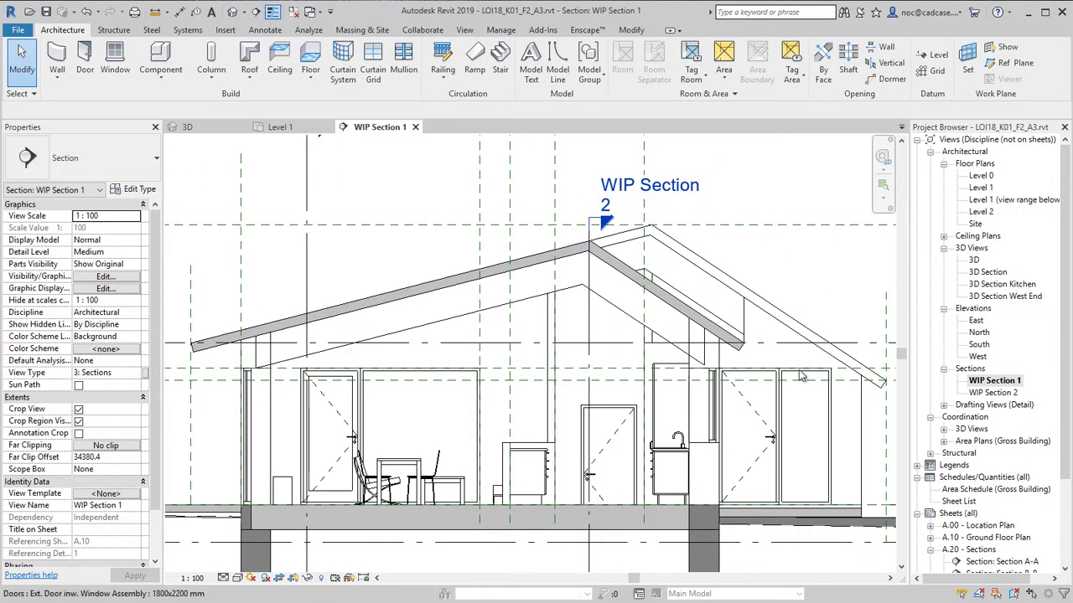
- In the 3D view, select a covering roof and an exterior wall and temporarily isolate their categories
{"action": "double_click", "coordinate": [973, 261]}
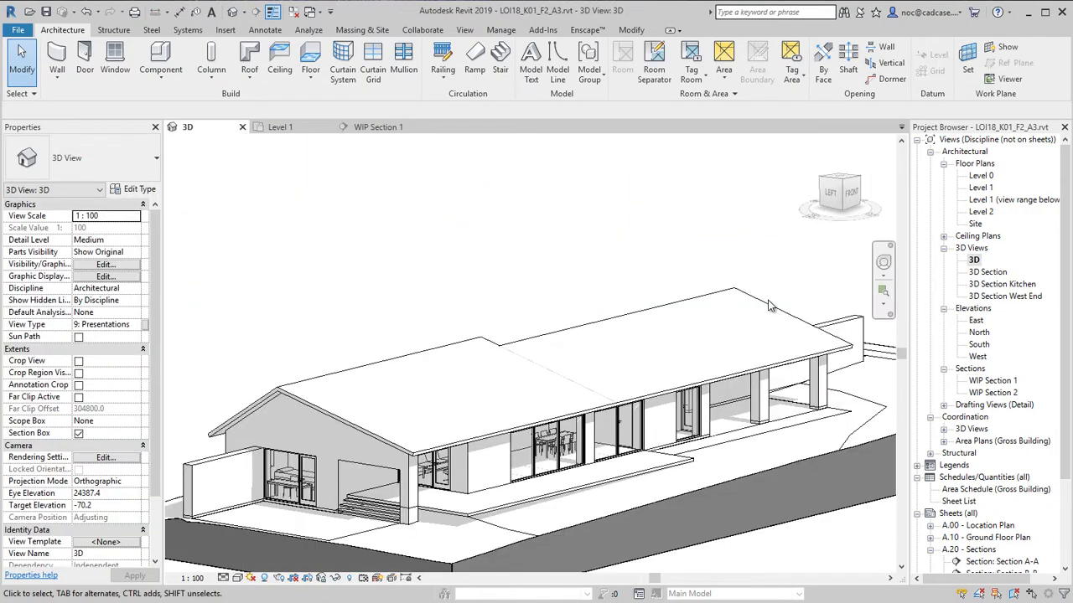
{"action": "left_click", "coordinate": [479, 339]}
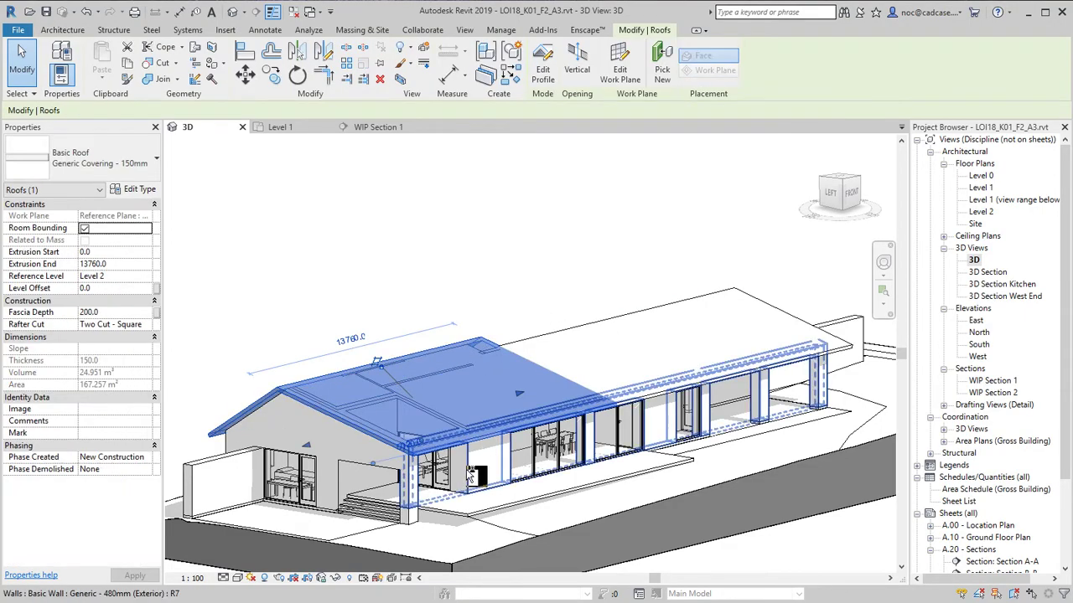
{"action": "left_click", "coordinate": [471, 474], "text": "ctrl"}
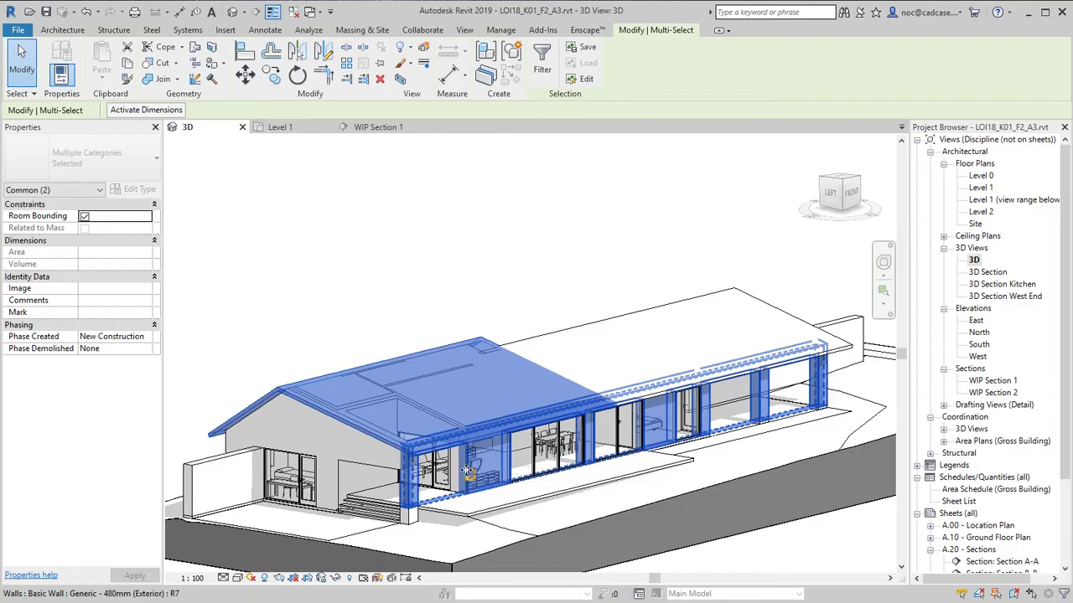
{"action": "left_click", "coordinate": [335, 578]}
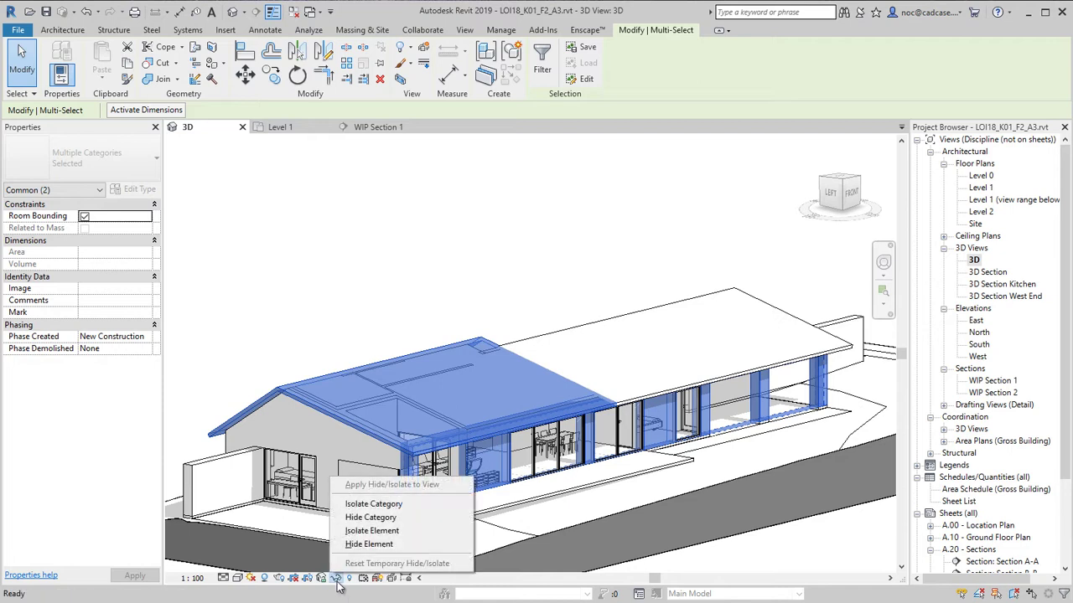
{"action": "left_click", "coordinate": [390, 505]}
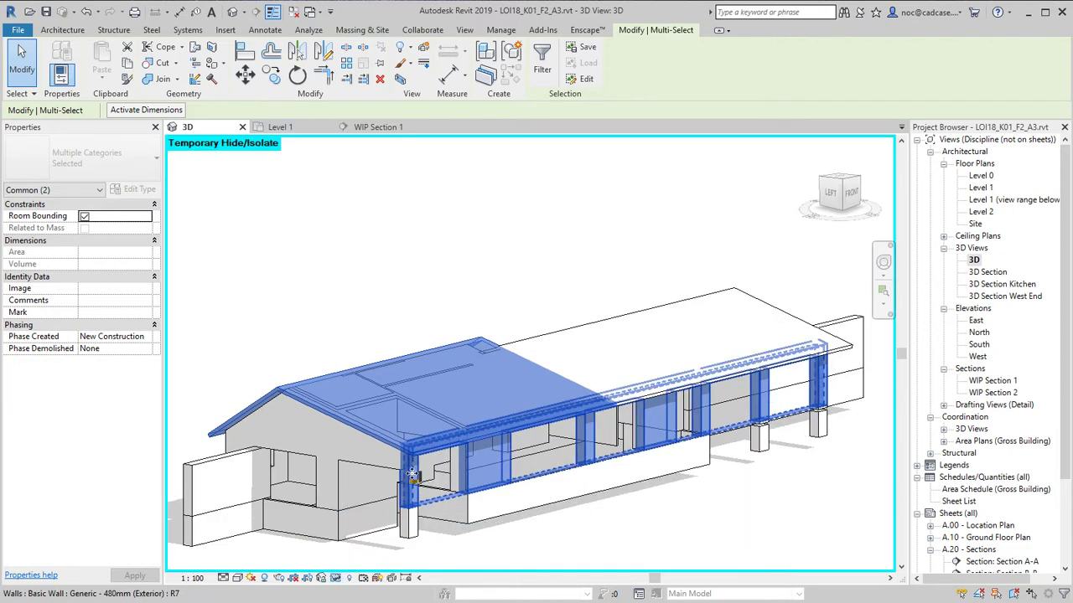
- Select all Generic - 120mm (Interior) walls and remove the low partial-height walls from the selection
{"action": "key", "text": "Escape"}
{"action": "left_click", "coordinate": [285, 469]}
{"action": "middle_click_drag", "start_coordinate": [285, 469], "coordinate": [405, 225], "text": "shift"}
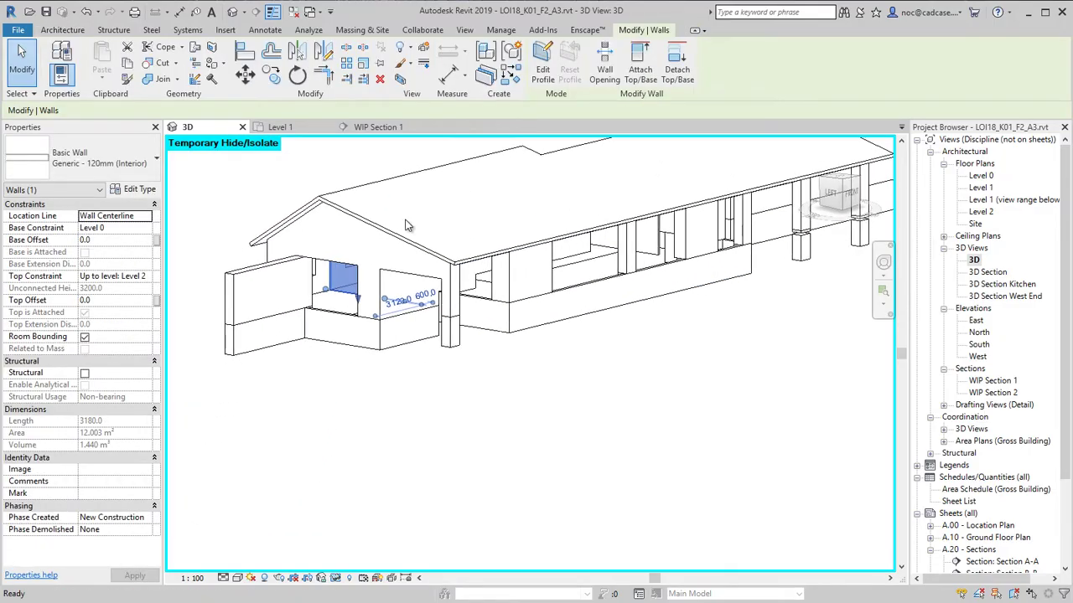
{"action": "right_click", "coordinate": [330, 285]}
{"action": "mouse_move", "coordinate": [412, 458]}
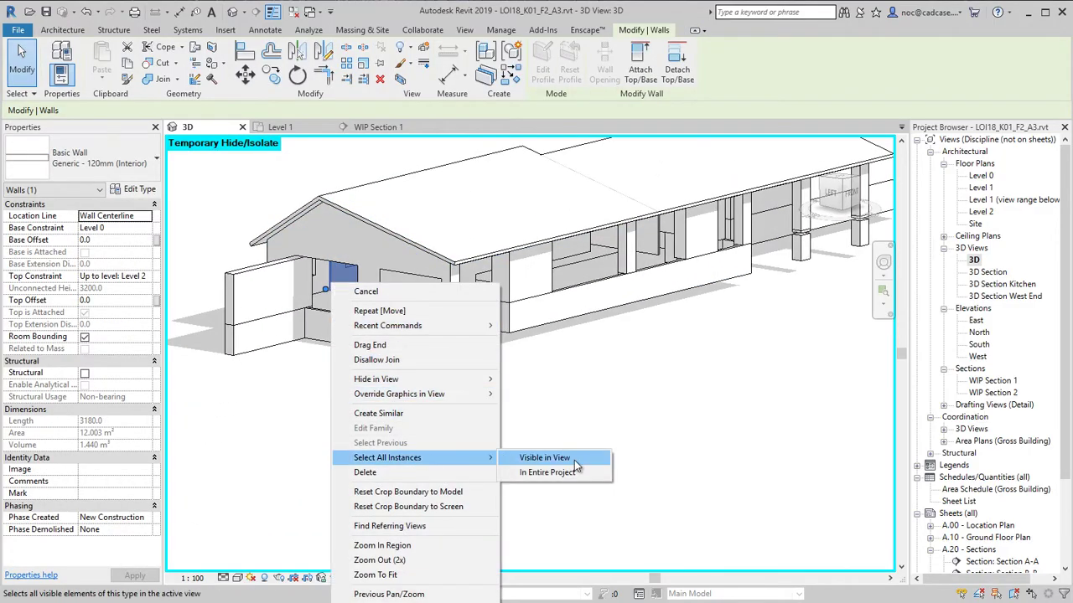
{"action": "left_click", "coordinate": [554, 473]}
{"action": "mouse_move", "coordinate": [557, 479]}
{"action": "middle_mouse_down", "text": "shift"}
{"action": "mouse_move", "coordinate": [546, 445]}
{"action": "mouse_move", "coordinate": [559, 358]}
{"action": "mouse_move", "coordinate": [528, 395]}
{"action": "middle_mouse_up", "text": "shift"}
{"action": "scroll", "coordinate": [562, 244], "scroll_direction": "up", "scroll_amount": 4}
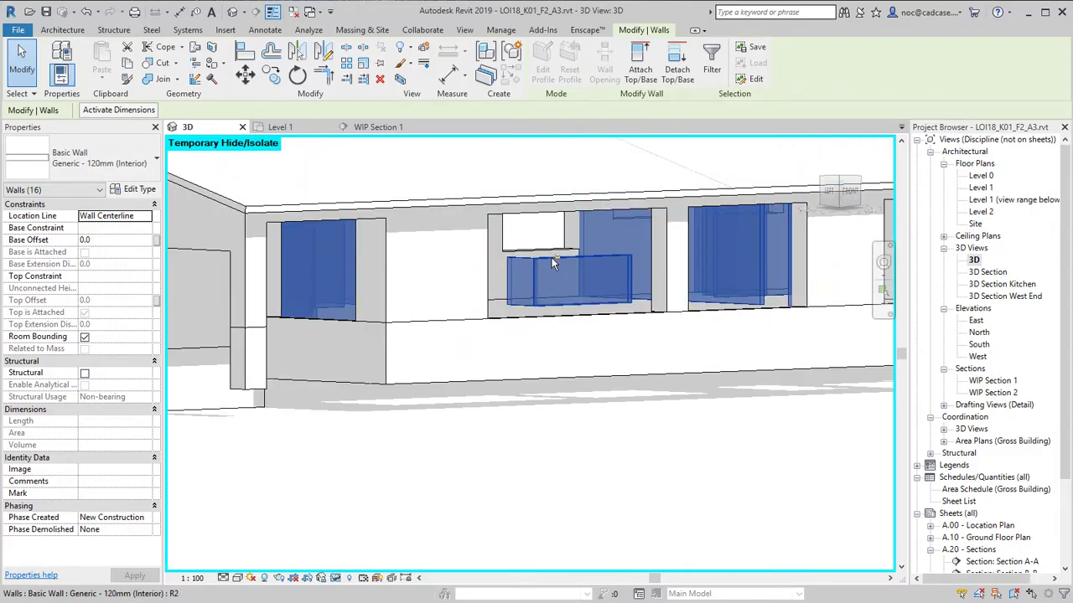
{"action": "left_click", "coordinate": [551, 260], "text": "shift"}
{"action": "middle_click_drag", "start_coordinate": [551, 260], "coordinate": [397, 157], "text": "shift"}
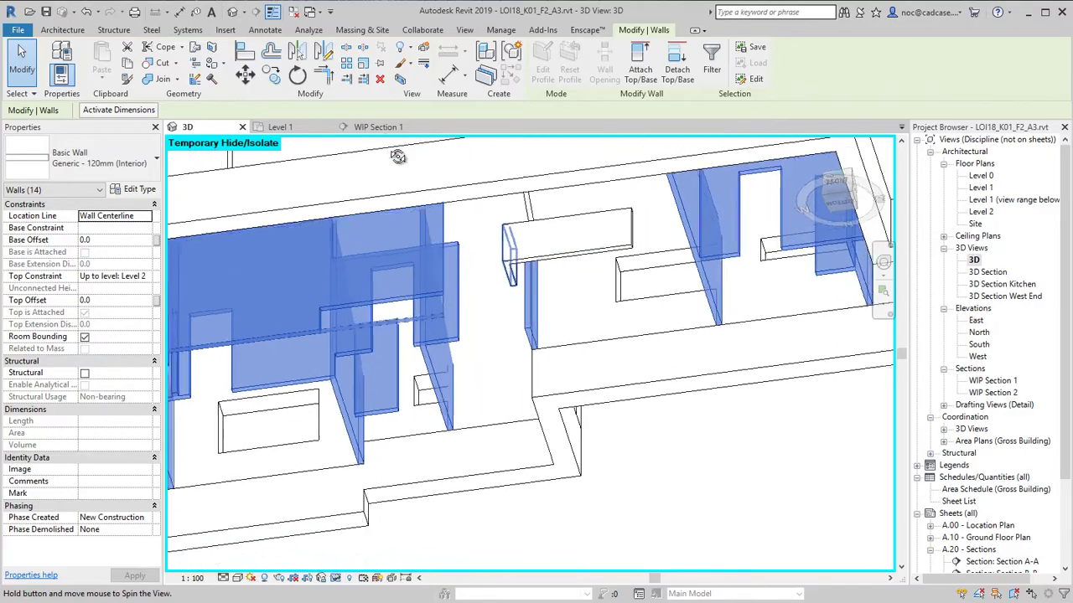
{"action": "scroll", "coordinate": [522, 319], "scroll_direction": "down", "scroll_amount": 8}
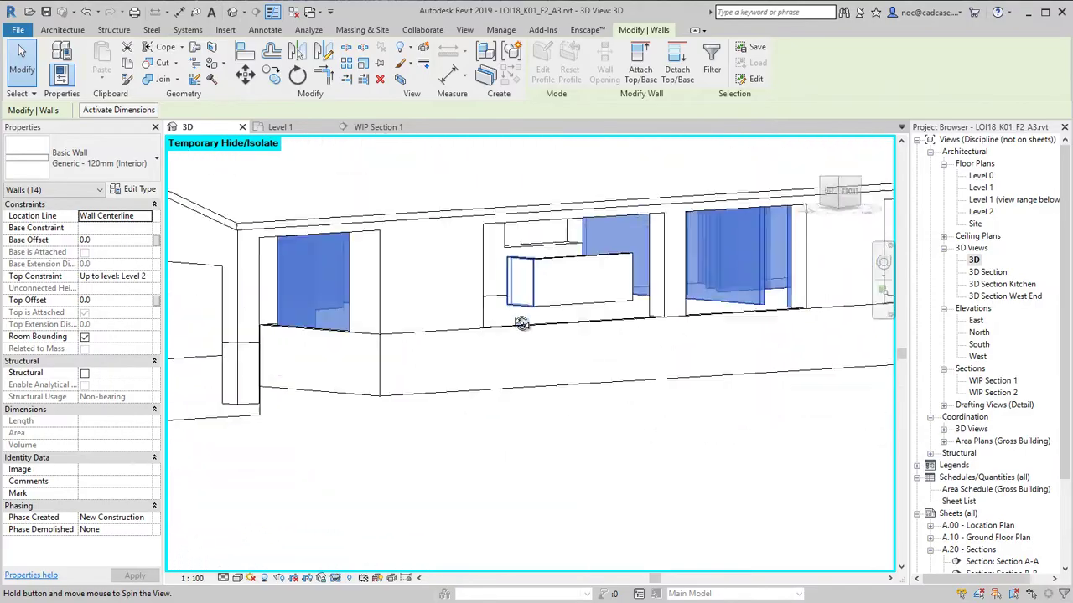
- Attach the tops of the selected interior walls to the 500 mm construction roof and restore the full 3D view
{"action": "left_click", "coordinate": [640, 71]}
{"action": "middle_click_drag", "start_coordinate": [401, 197], "coordinate": [322, 427], "text": "shift"}
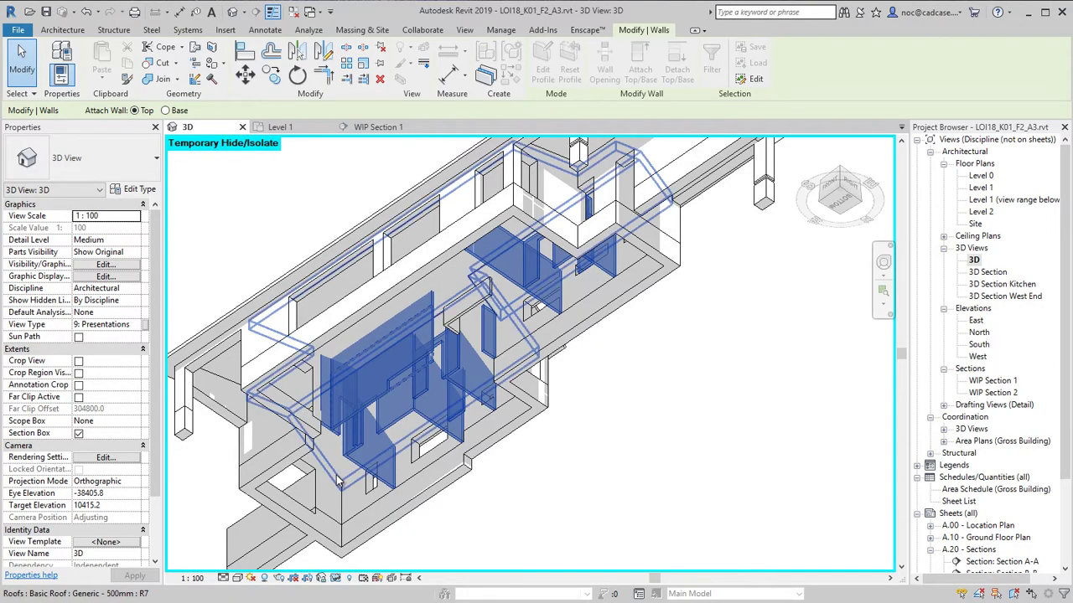
{"action": "left_click", "coordinate": [337, 481]}
{"action": "middle_click_drag", "start_coordinate": [366, 426], "coordinate": [507, 584], "text": "shift"}
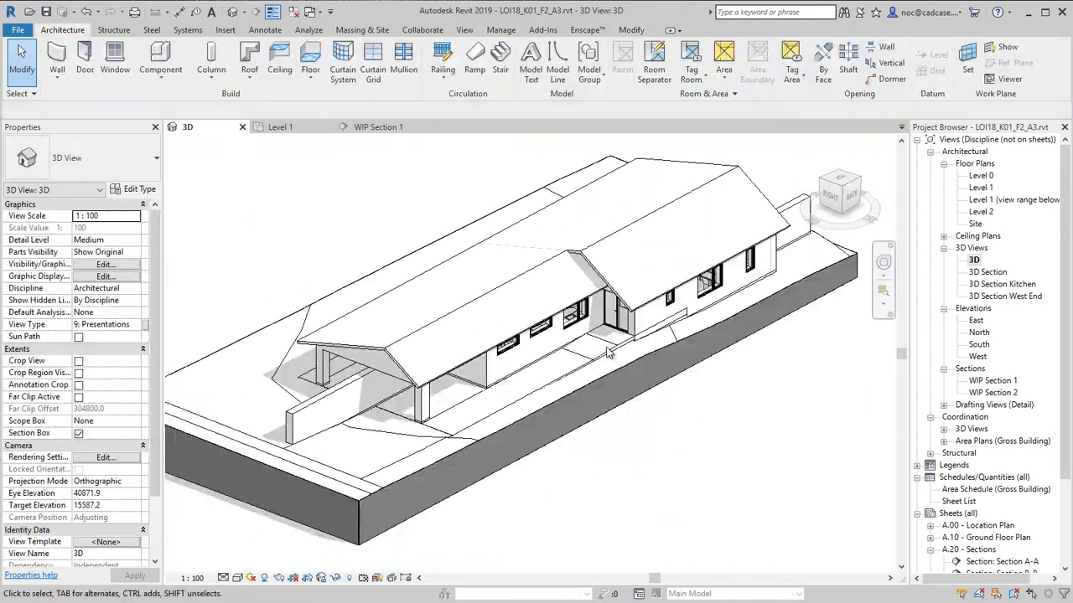
- Open sheet A.10 - Ground Floor Plan, hide the west and south facade markers inside the plan viewport, and deactivate it
{"action": "scroll", "coordinate": [1054, 412], "scroll_direction": "down", "scroll_amount": 3}
{"action": "scroll", "coordinate": [1054, 413], "scroll_direction": "down", "scroll_amount": 3}
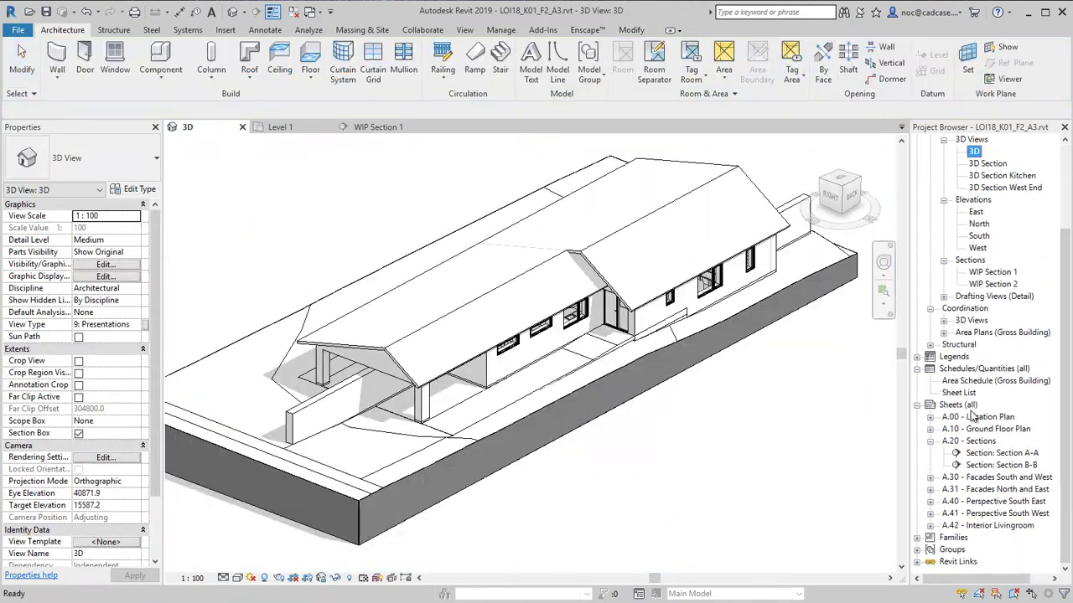
{"action": "double_click", "coordinate": [985, 429]}
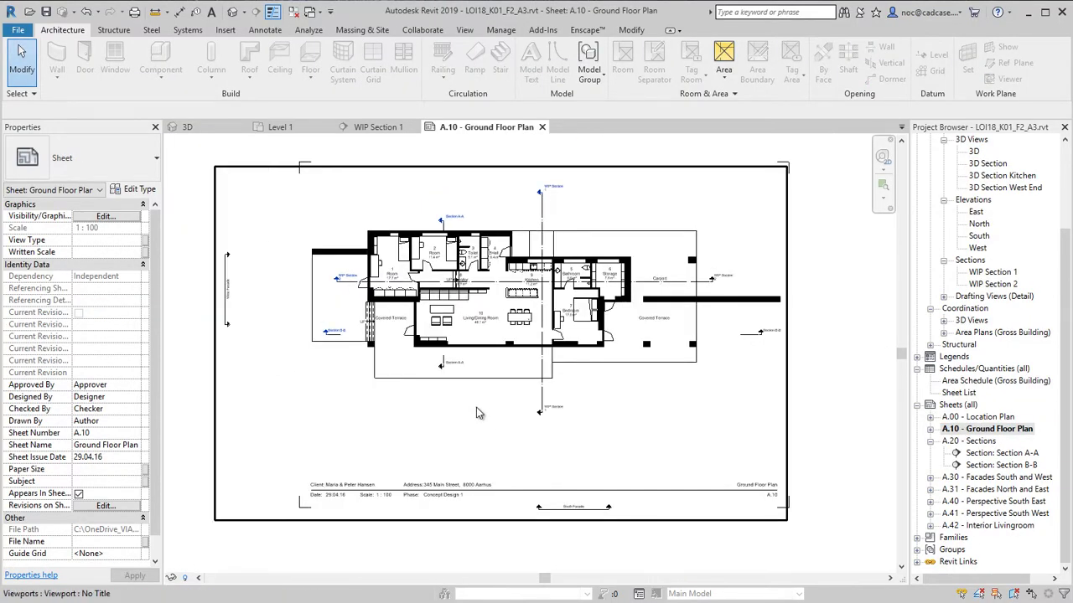
{"action": "double_click", "coordinate": [423, 422]}
{"action": "left_click", "coordinate": [225, 318]}
{"action": "left_click", "coordinate": [270, 339]}
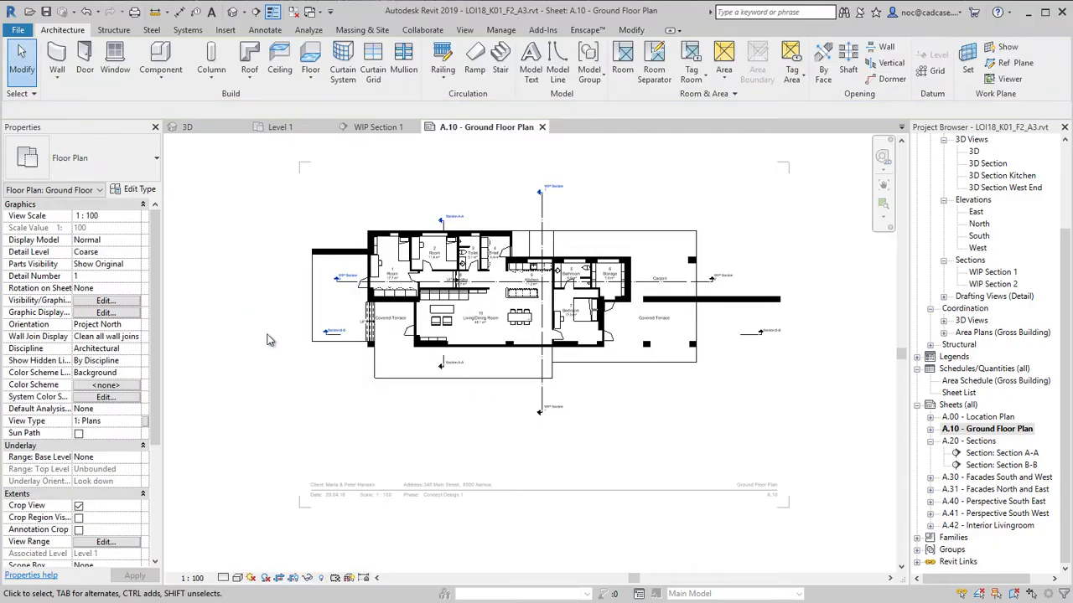
{"action": "double_click", "coordinate": [509, 500]}
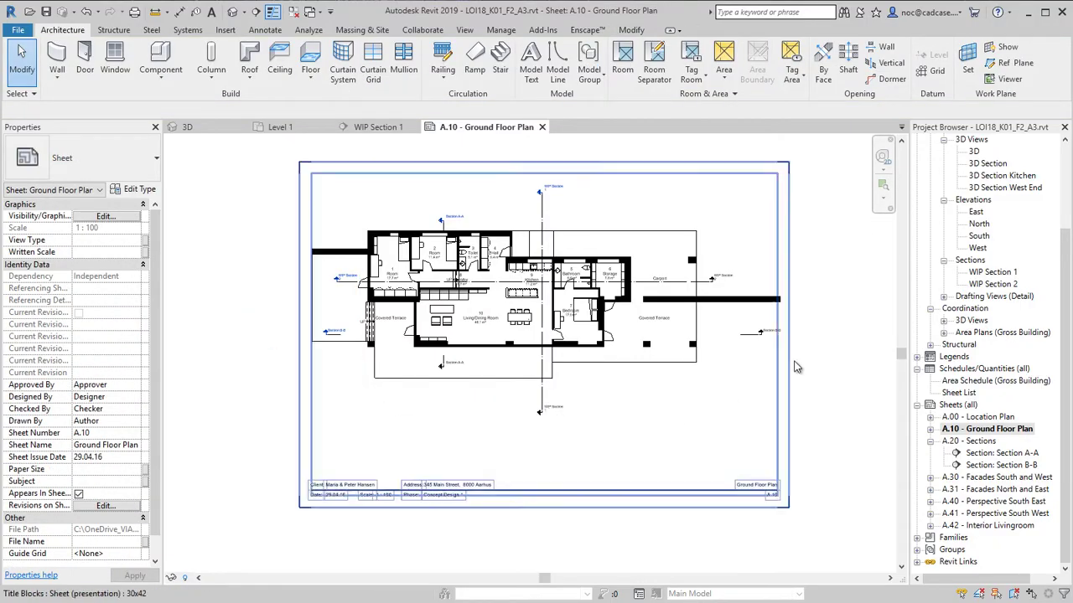
{"action": "scroll", "coordinate": [841, 306], "scroll_direction": "up", "scroll_amount": 1}
- Examine the roofs and wall connections in Section A-A and Section B-B
{"action": "double_click", "coordinate": [1002, 453]}
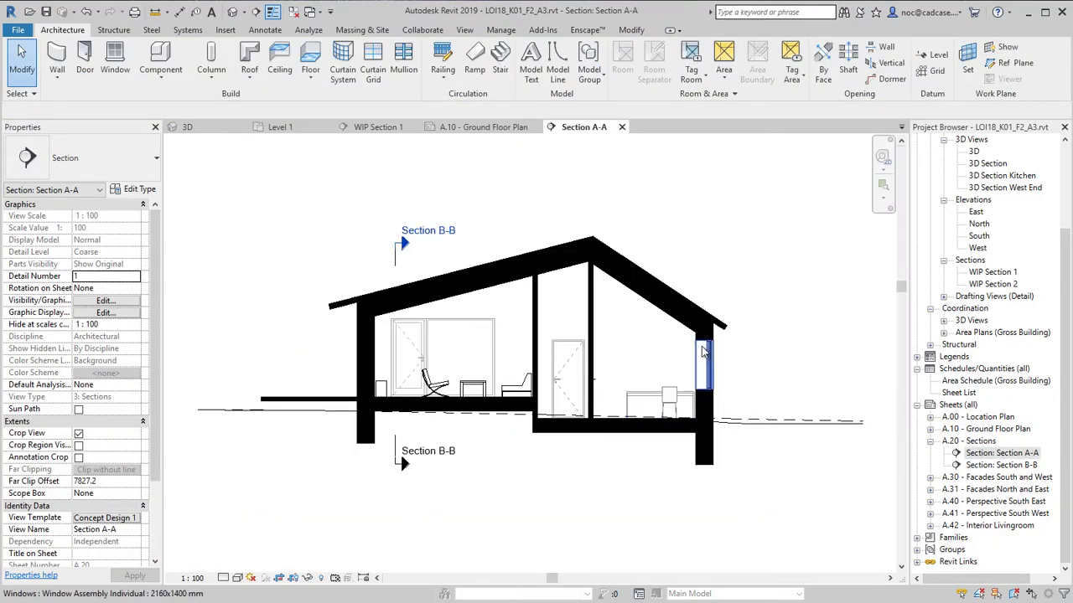
{"action": "scroll", "coordinate": [400, 452], "scroll_direction": "up", "scroll_amount": 2}
{"action": "scroll", "coordinate": [348, 478], "scroll_direction": "down", "scroll_amount": 1}
{"action": "double_click", "coordinate": [315, 495]}
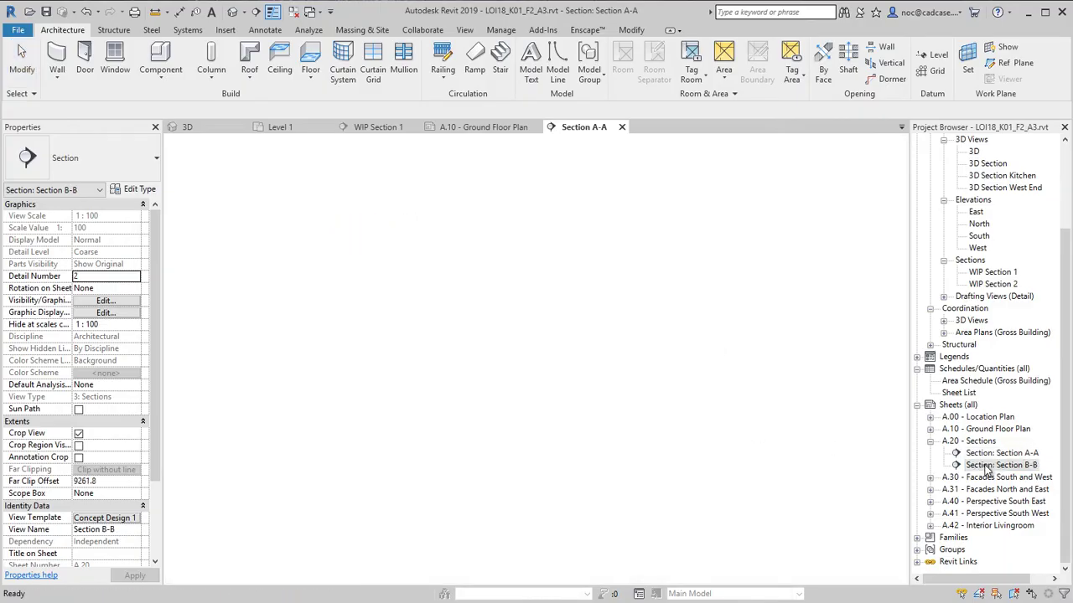
{"action": "scroll", "coordinate": [293, 439], "scroll_direction": "down", "scroll_amount": 2}
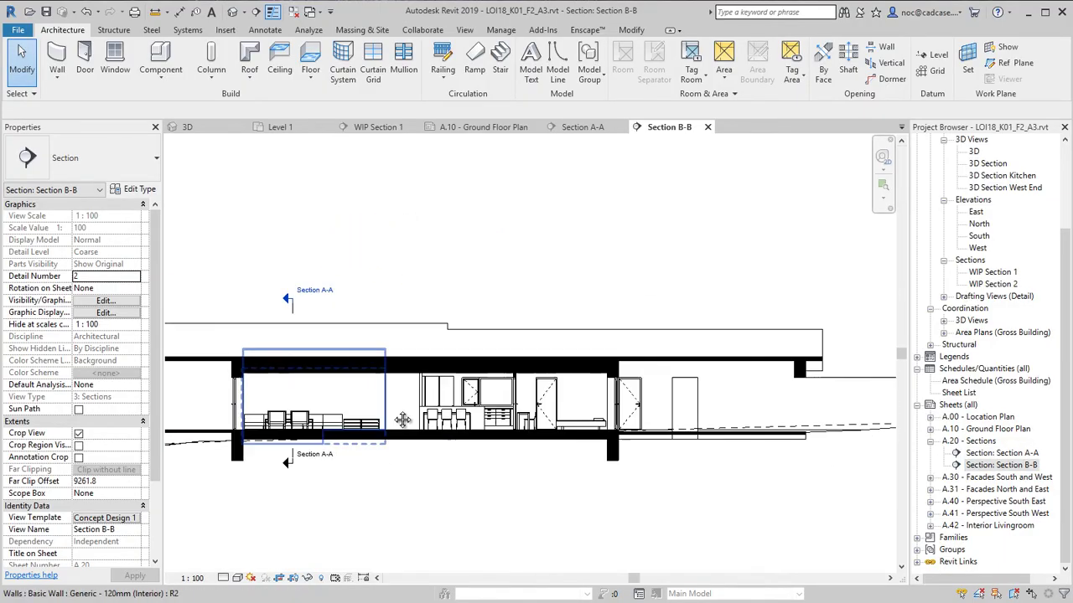
- Review sheets A.31 - Facades North and East, A.40 - Perspective South East and A.41 - Perspective South West
{"action": "double_click", "coordinate": [1001, 489]}
{"action": "scroll", "coordinate": [519, 369], "scroll_direction": "up", "scroll_amount": 2}
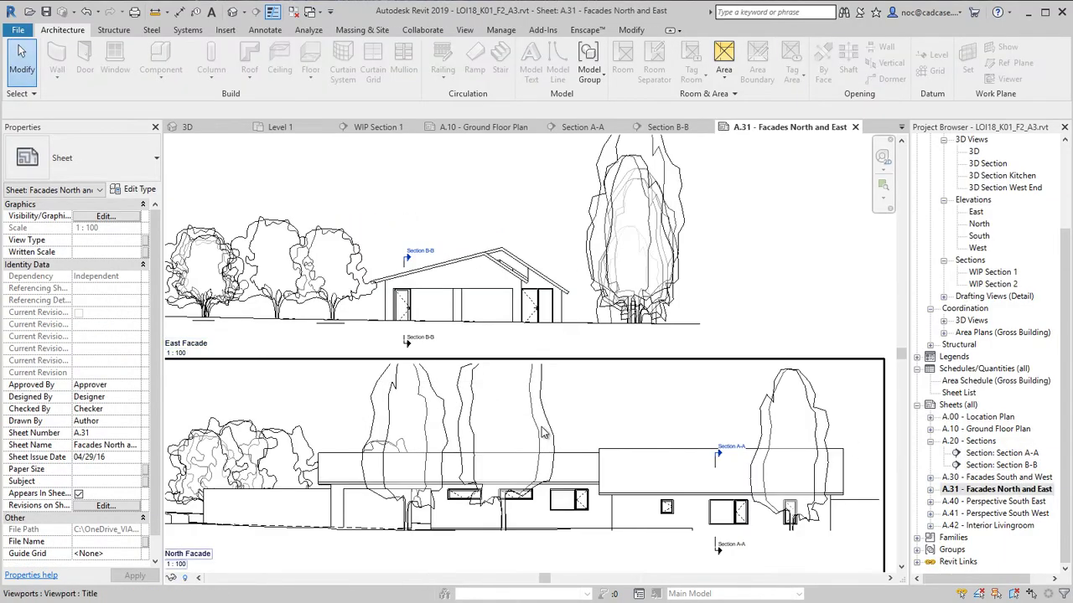
{"action": "middle_click_drag", "start_coordinate": [519, 469], "coordinate": [522, 360]}
{"action": "scroll", "coordinate": [522, 360], "scroll_direction": "down", "scroll_amount": 3}
{"action": "double_click", "coordinate": [992, 501]}
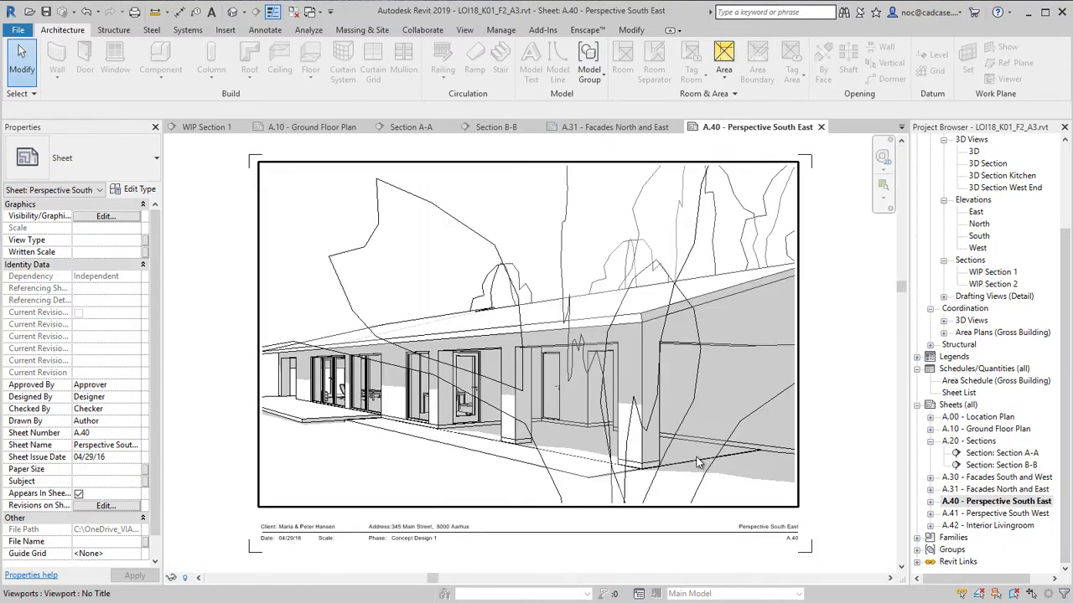
{"action": "double_click", "coordinate": [997, 513]}
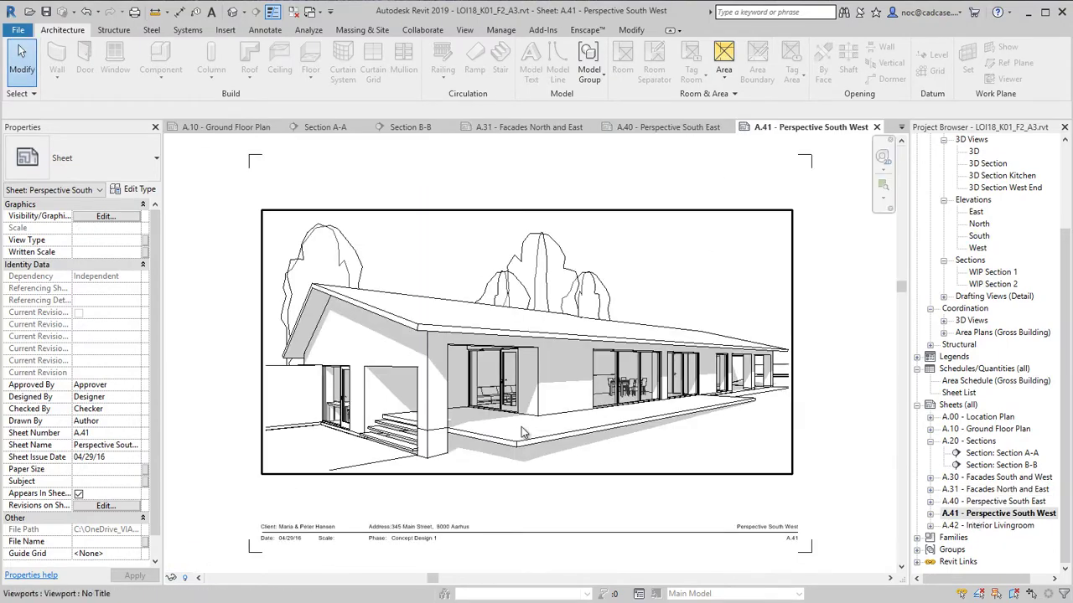
{"action": "scroll", "coordinate": [484, 411], "scroll_direction": "up", "scroll_amount": 2}
{"action": "middle_click_drag", "start_coordinate": [343, 312], "coordinate": [359, 319]}
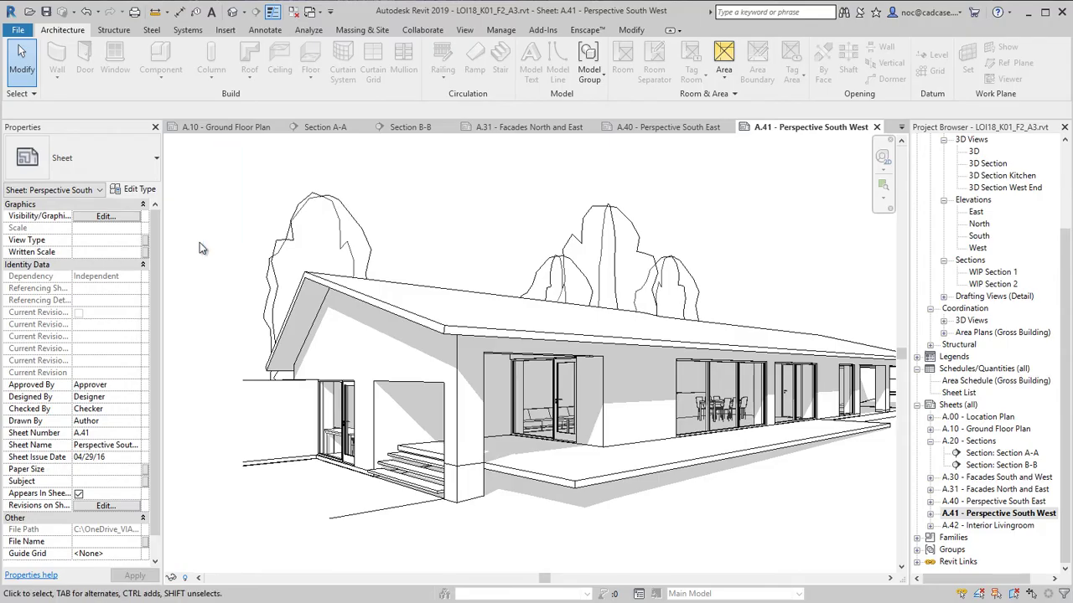
- Save the project, close all inactive views, and close the remaining sheet A.41 - Perspective South West
{"action": "left_click", "coordinate": [48, 12]}
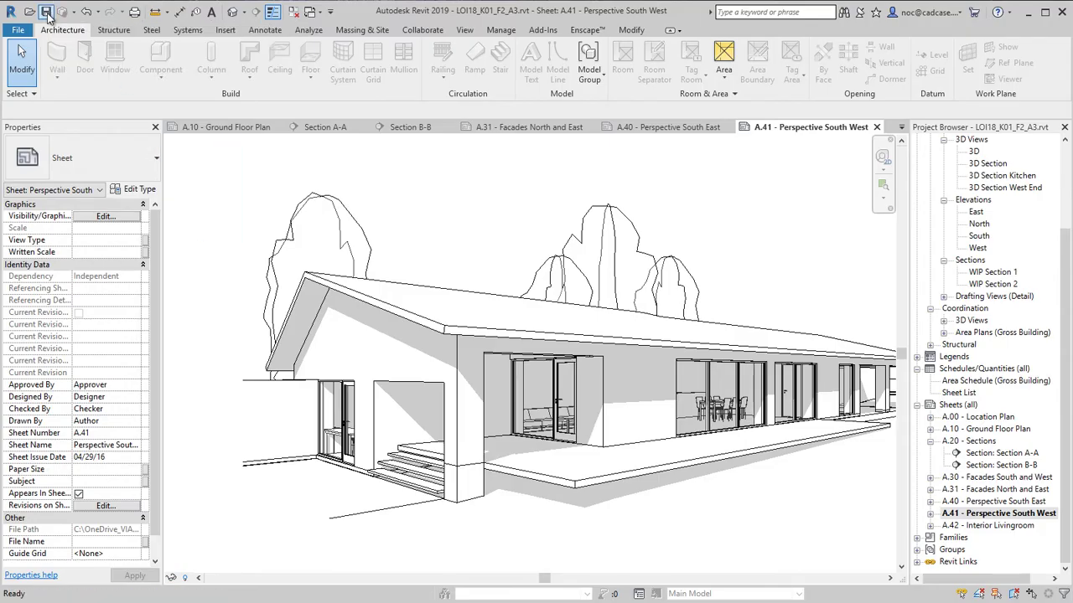
{"action": "scroll", "coordinate": [507, 283], "scroll_direction": "down", "scroll_amount": 3}
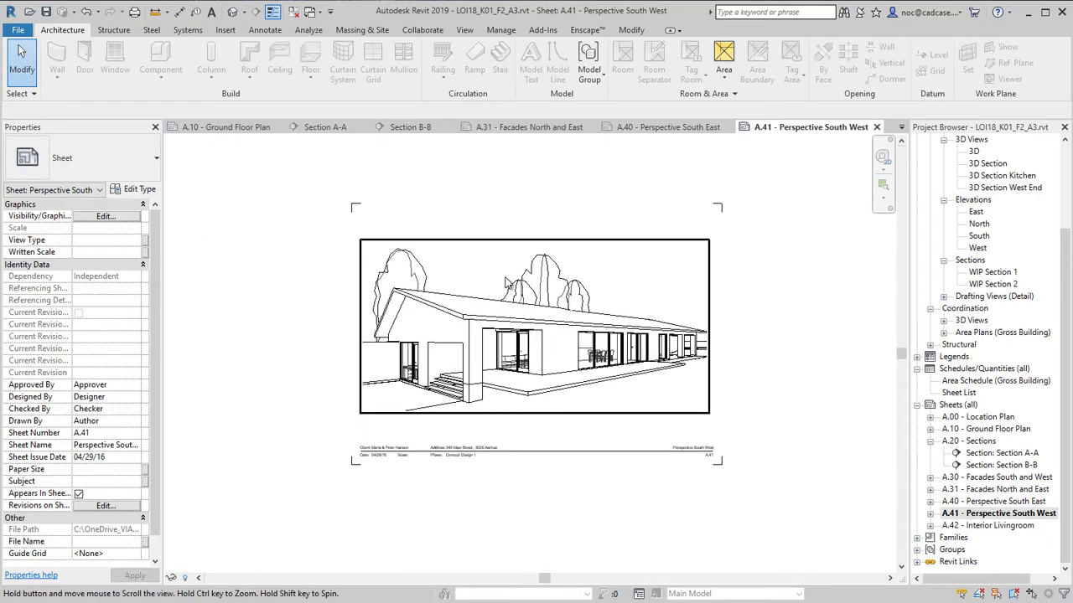
{"action": "left_click", "coordinate": [298, 14]}
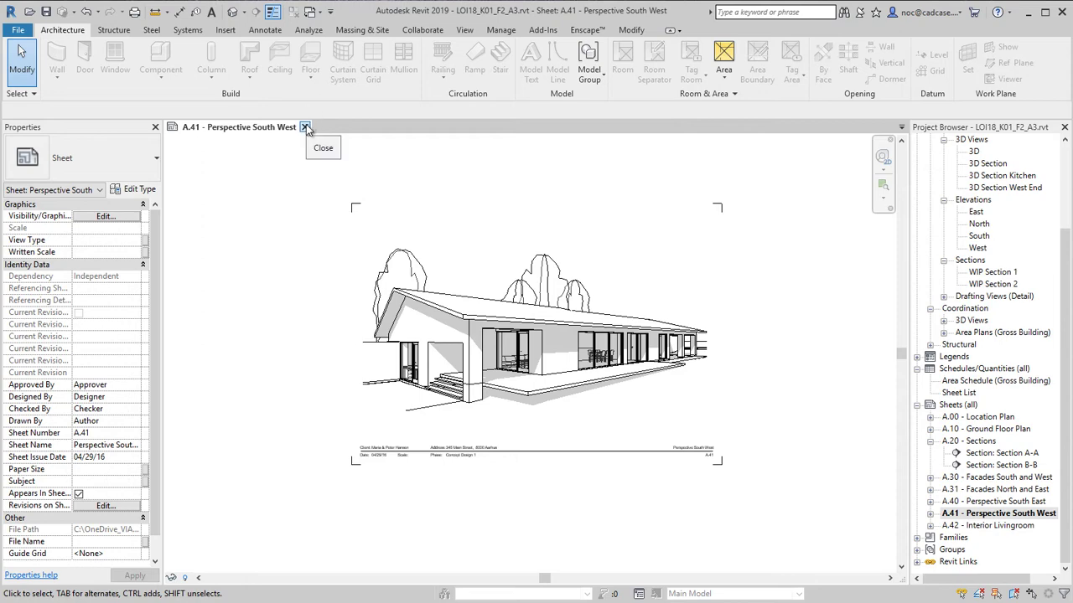
{"action": "left_click", "coordinate": [305, 128]}
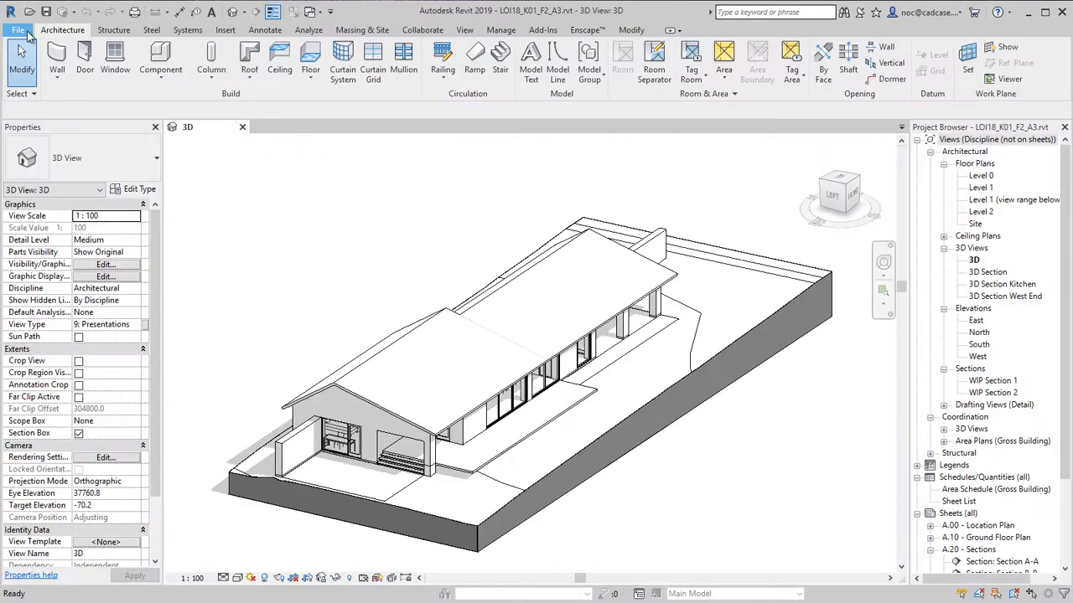
- Save the project under the new file name LOI18_K01_F2_A4 in the _UDF folder
{"action": "left_click", "coordinate": [28, 32]}
{"action": "mouse_move", "coordinate": [59, 179]}
{"action": "left_click", "coordinate": [126, 102]}
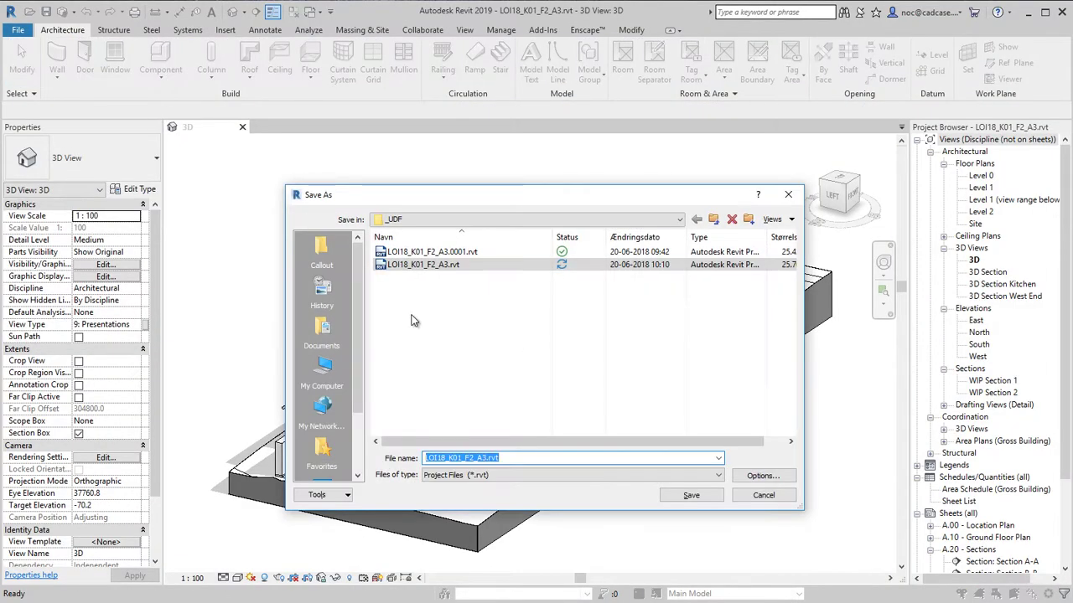
{"action": "left_click", "coordinate": [687, 494]}
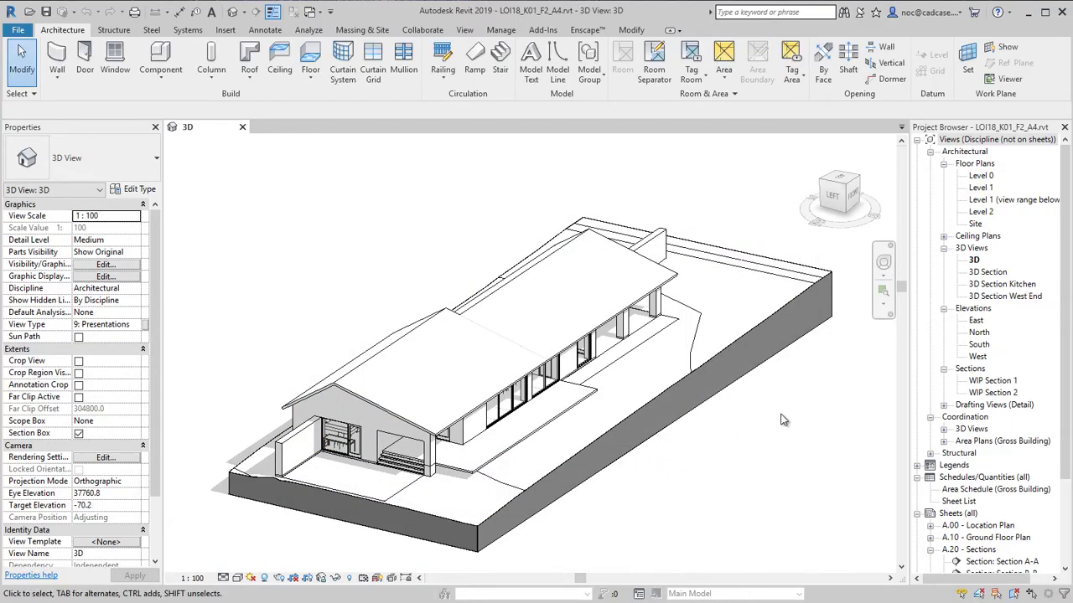
- Open the Level 1 floor plan and view its rooms and exterior walls
{"action": "double_click", "coordinate": [982, 188]}
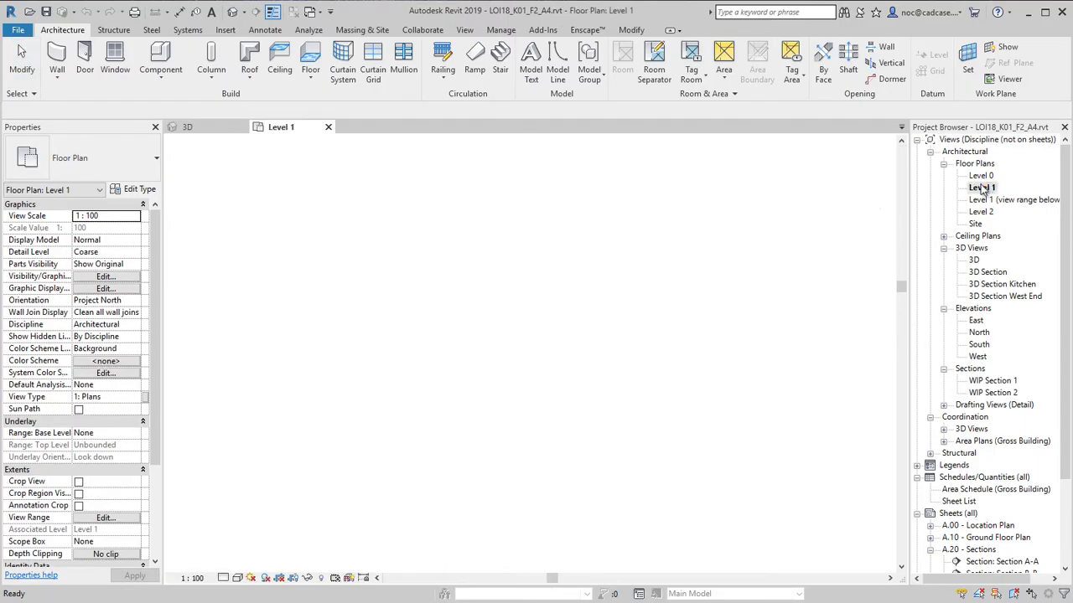
{"action": "scroll", "coordinate": [338, 299], "scroll_direction": "up", "scroll_amount": 6}
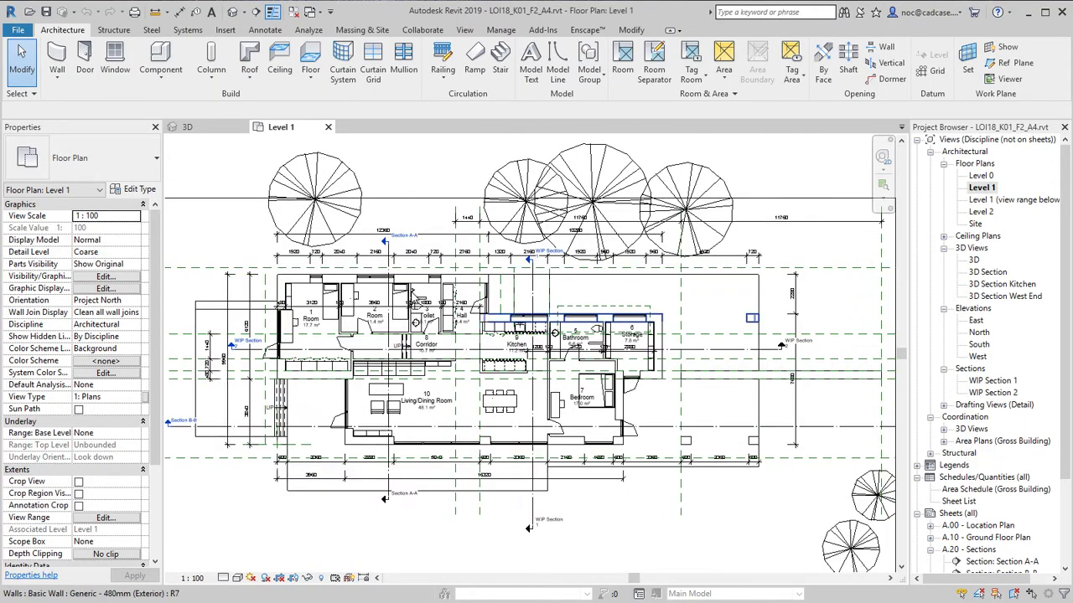
{"action": "scroll", "coordinate": [338, 299], "scroll_direction": "down", "scroll_amount": 5}
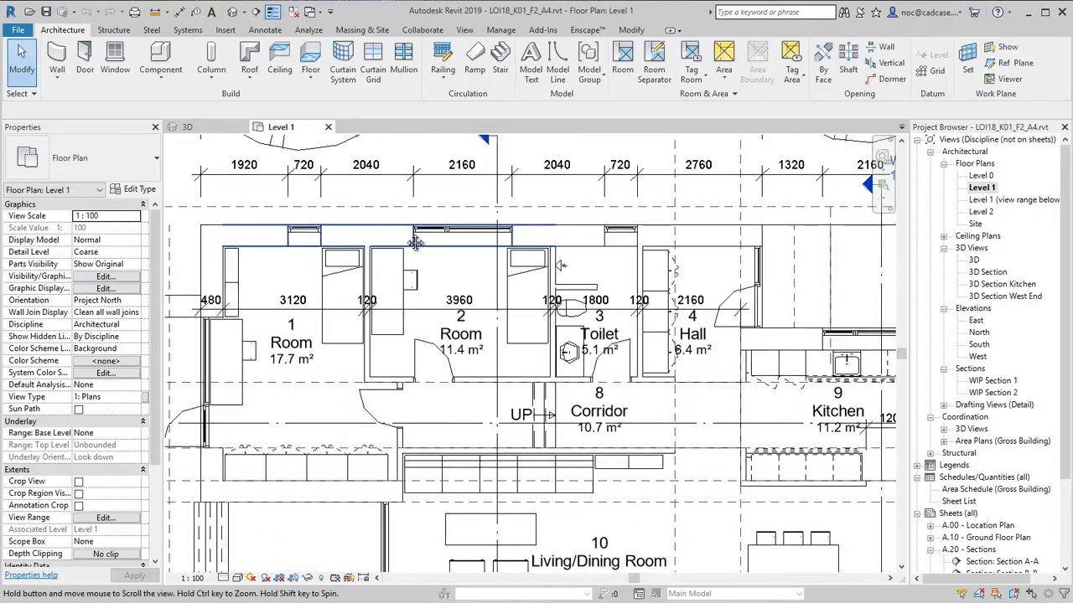
{"action": "scroll", "coordinate": [408, 221], "scroll_direction": "down", "scroll_amount": 2}
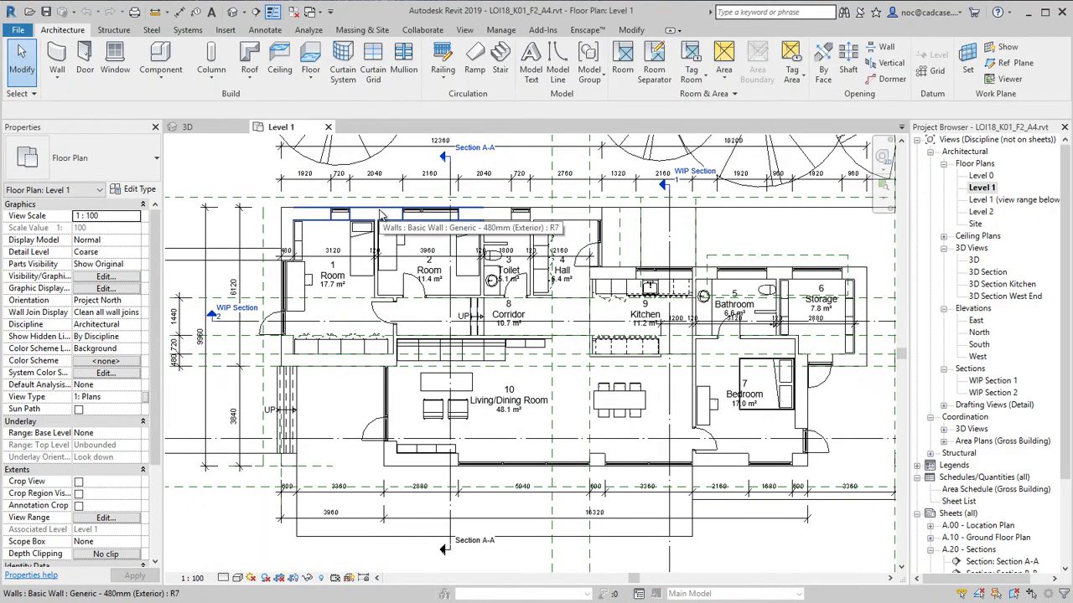
- Change all Generic - 480mm (Exterior) walls to the type Exterior - 468mm Masonry / LW Concrete
{"action": "left_click", "coordinate": [381, 215]}
{"action": "right_click", "coordinate": [381, 211]}
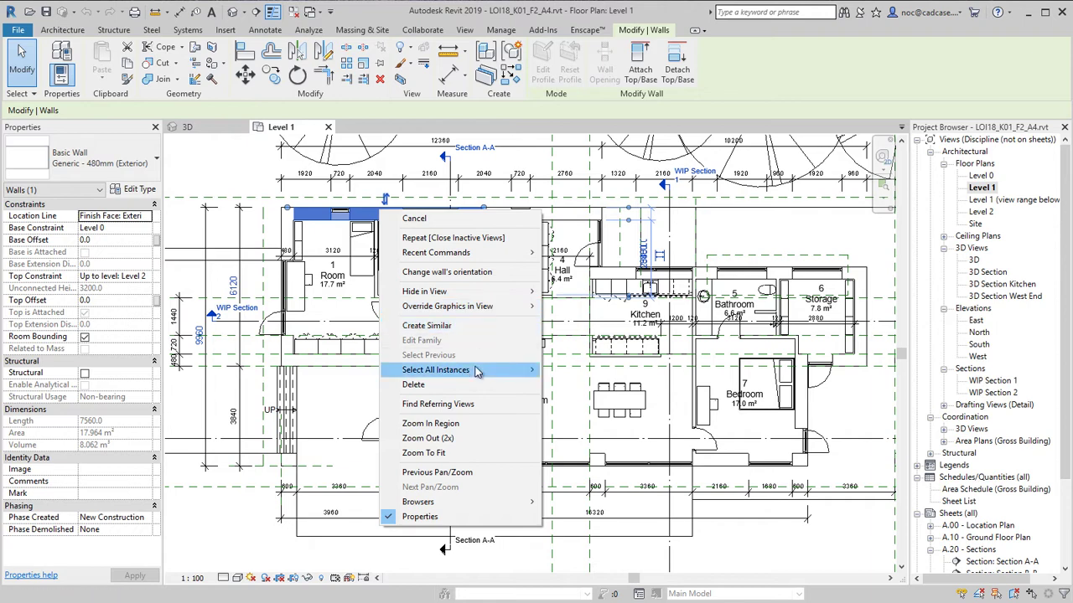
{"action": "mouse_move", "coordinate": [474, 370]}
{"action": "left_click", "coordinate": [578, 370]}
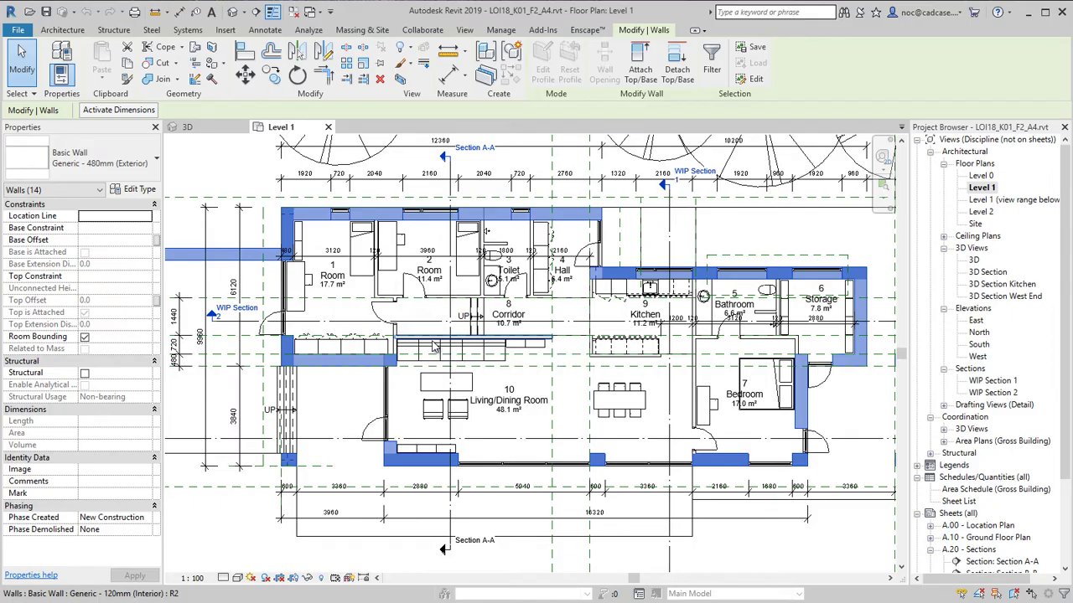
{"action": "scroll", "coordinate": [434, 346], "scroll_direction": "down", "scroll_amount": 3}
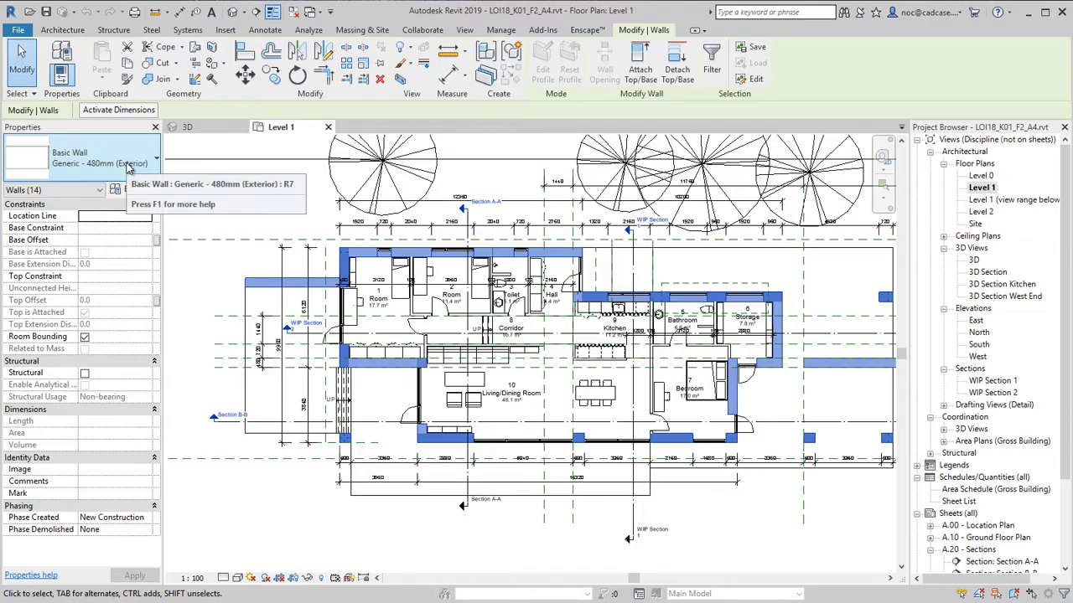
{"action": "left_click", "coordinate": [129, 166]}
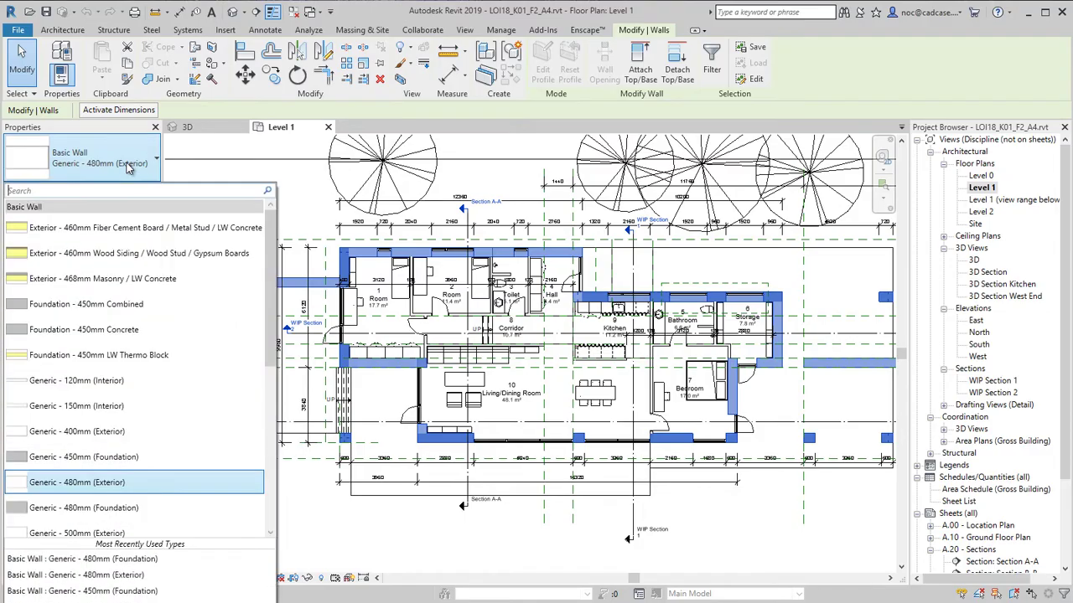
{"action": "left_click", "coordinate": [105, 281]}
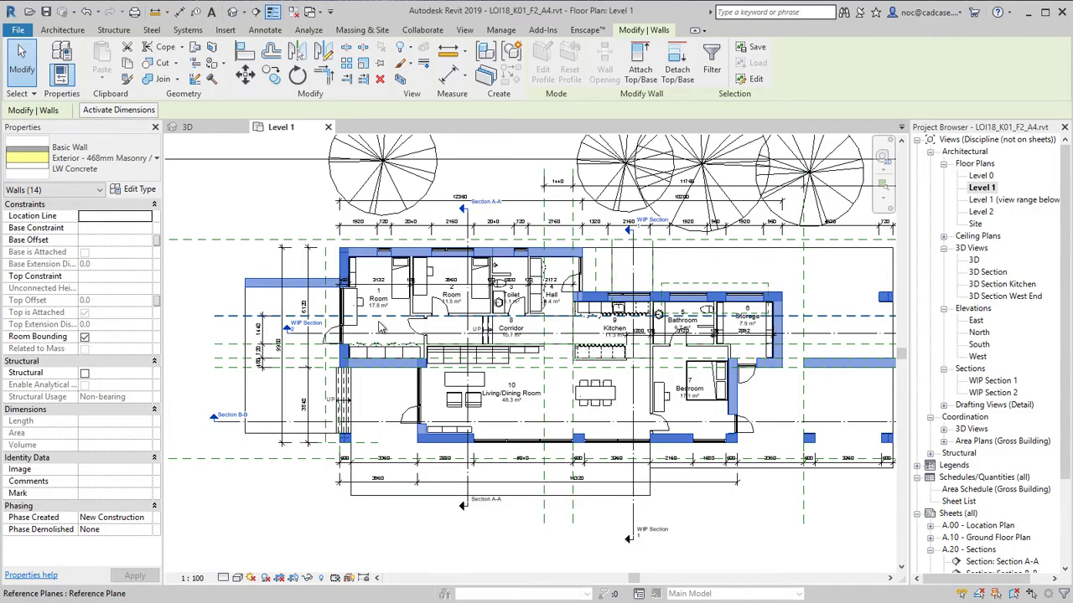
{"action": "scroll", "coordinate": [387, 329], "scroll_direction": "up", "scroll_amount": 2}
{"action": "middle_click_drag", "start_coordinate": [399, 345], "coordinate": [423, 387]}
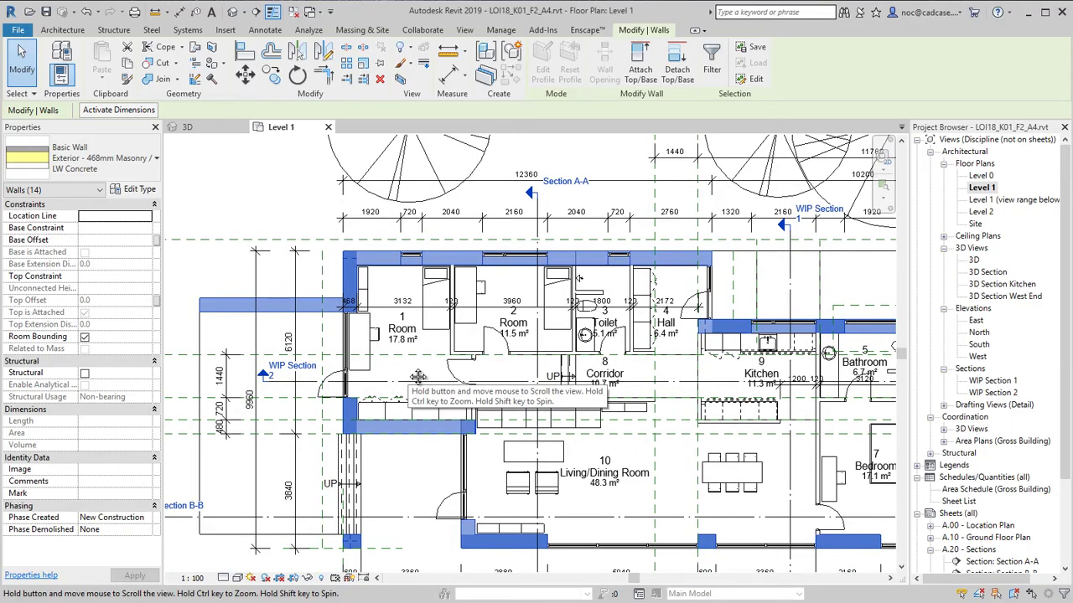
{"action": "left_click", "coordinate": [295, 216]}
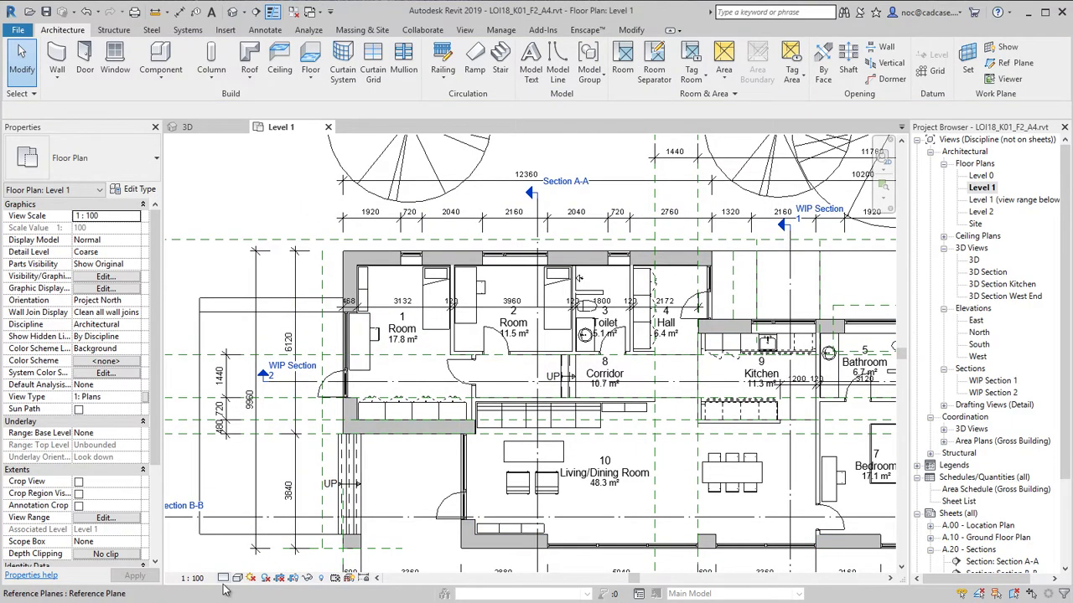
- Set the Level 1 plan's view scale to 1 : 50 and its detail level to Fine
{"action": "left_click", "coordinate": [195, 578]}
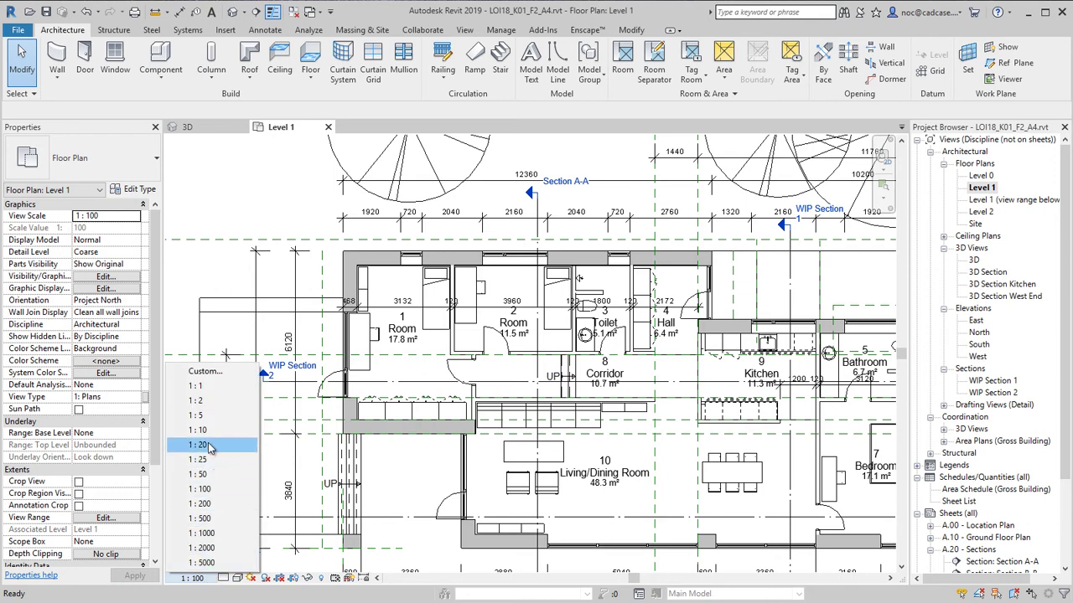
{"action": "left_click", "coordinate": [213, 475]}
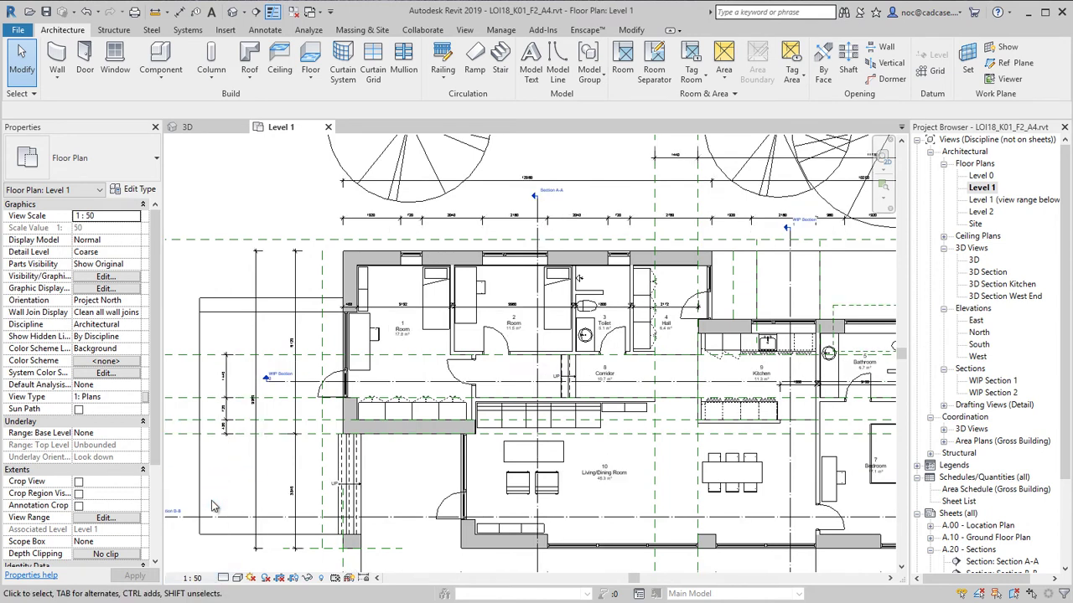
{"action": "left_click", "coordinate": [223, 578]}
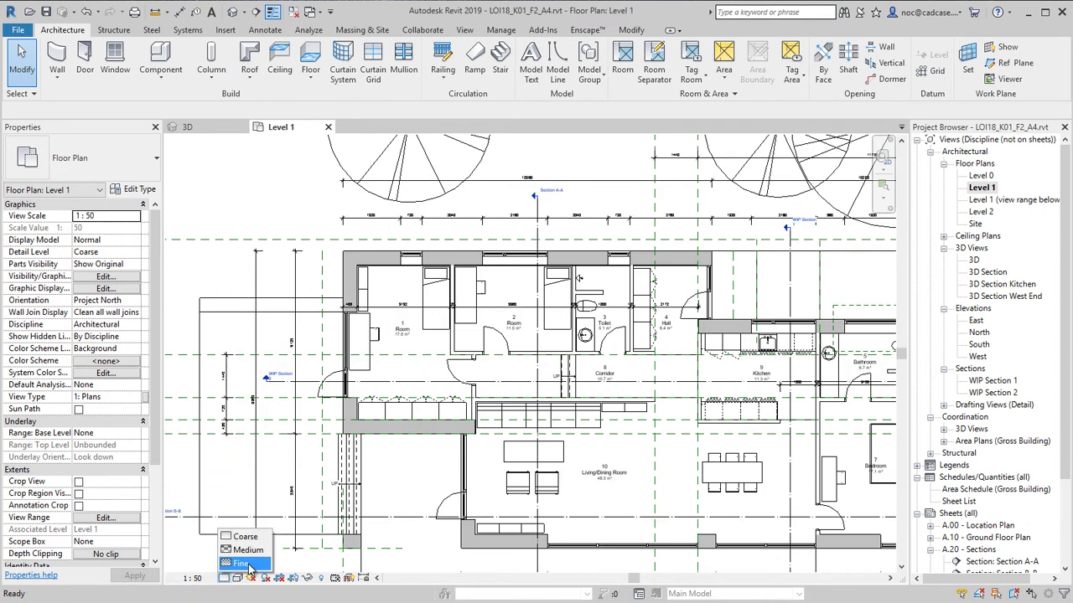
{"action": "left_click", "coordinate": [241, 567]}
- Open the type properties of the exterior wall running along rooms 1 and 2
{"action": "scroll", "coordinate": [426, 314], "scroll_direction": "up", "scroll_amount": 5}
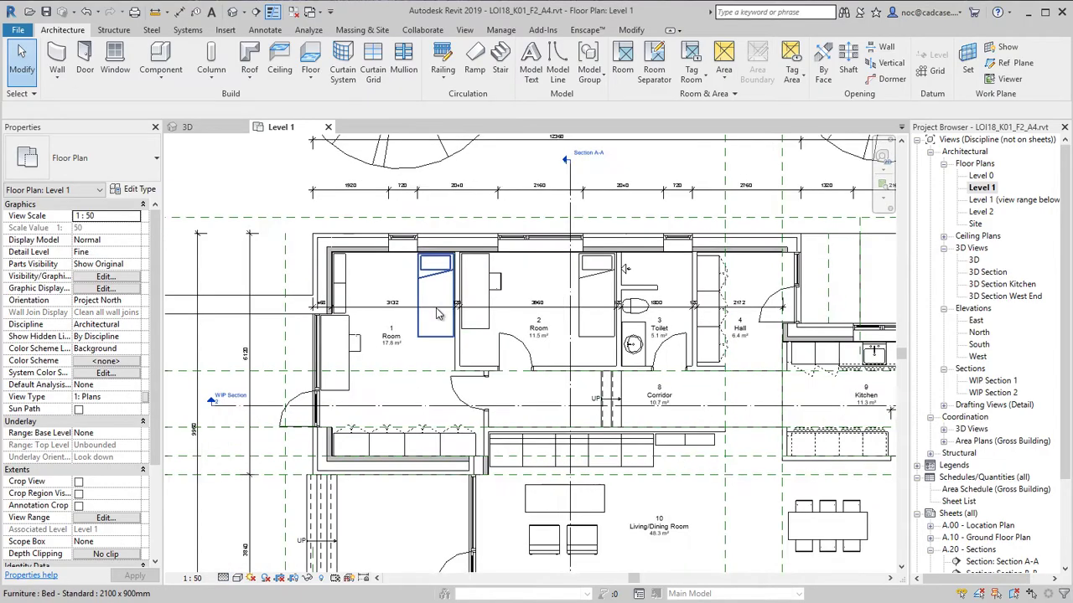
{"action": "left_click", "coordinate": [406, 254]}
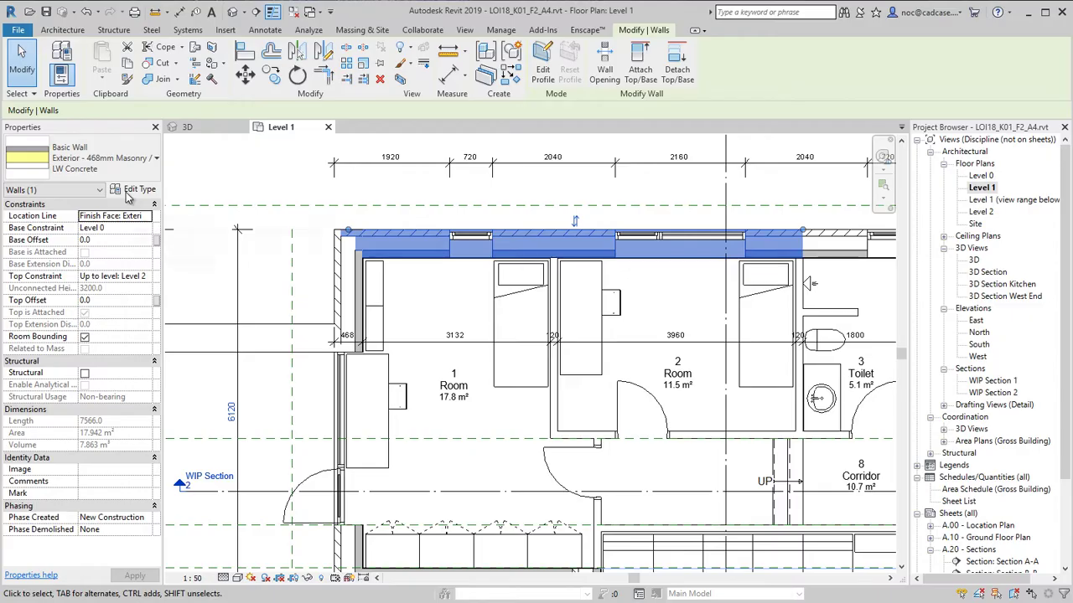
{"action": "left_click", "coordinate": [128, 195]}
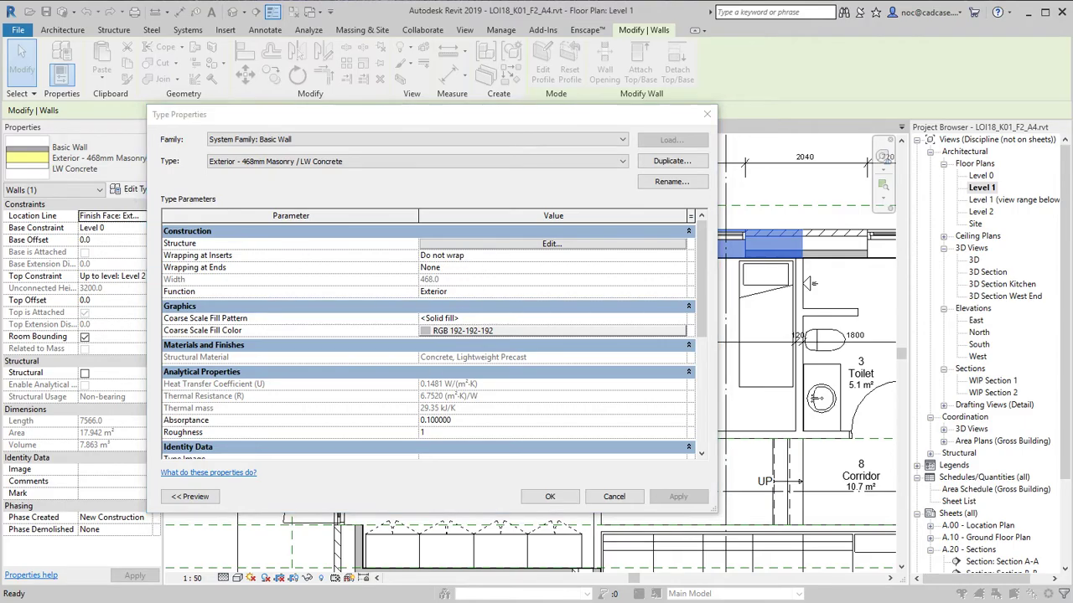
- Switch to the DiKon building part specification PDF, examine the wall geometry requirements for information level 4, and return to Revit
{"action": "key", "text": "alt+Tab"}
{"action": "mouse_move", "coordinate": [1064, 138]}
{"action": "left_mouse_down"}
{"action": "mouse_move", "coordinate": [1062, 105]}
{"action": "mouse_move", "coordinate": [1062, 134]}
{"action": "left_mouse_up"}
{"action": "scroll", "coordinate": [487, 219], "scroll_direction": "up", "scroll_amount": 4, "text": "ctrl"}
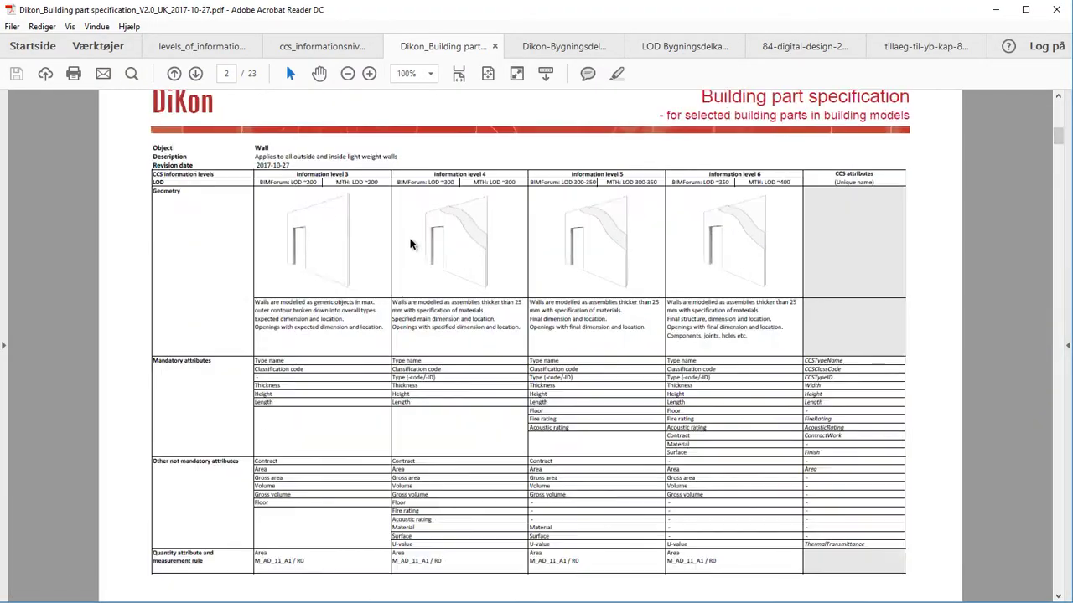
{"action": "scroll", "coordinate": [482, 399], "scroll_direction": "up", "scroll_amount": 1}
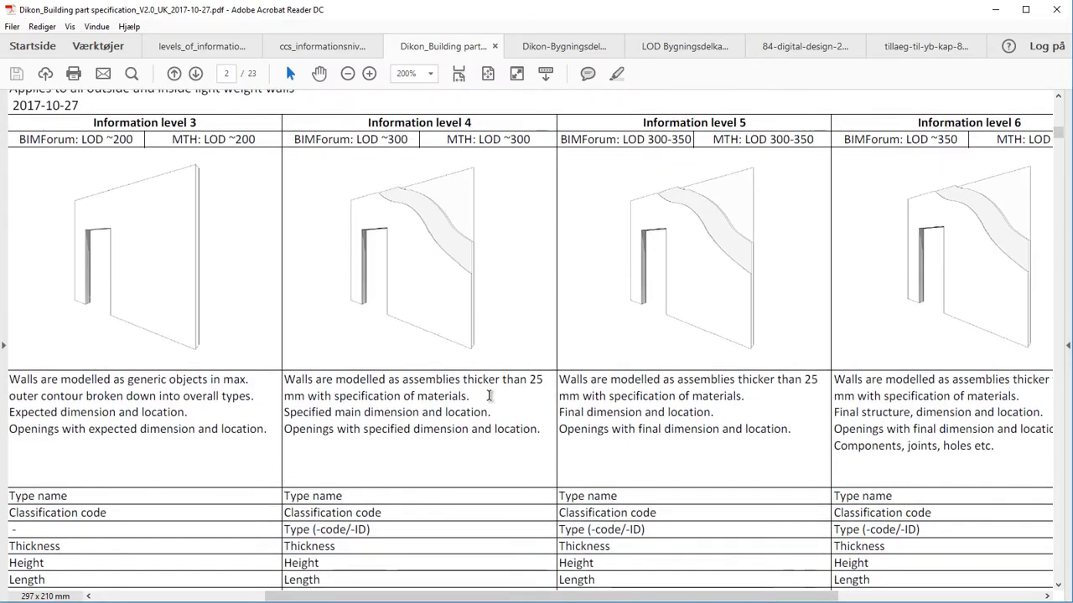
{"action": "left_click_drag", "start_coordinate": [463, 378], "coordinate": [304, 397]}
{"action": "scroll", "coordinate": [352, 367], "scroll_direction": "down", "scroll_amount": 3, "text": "ctrl"}
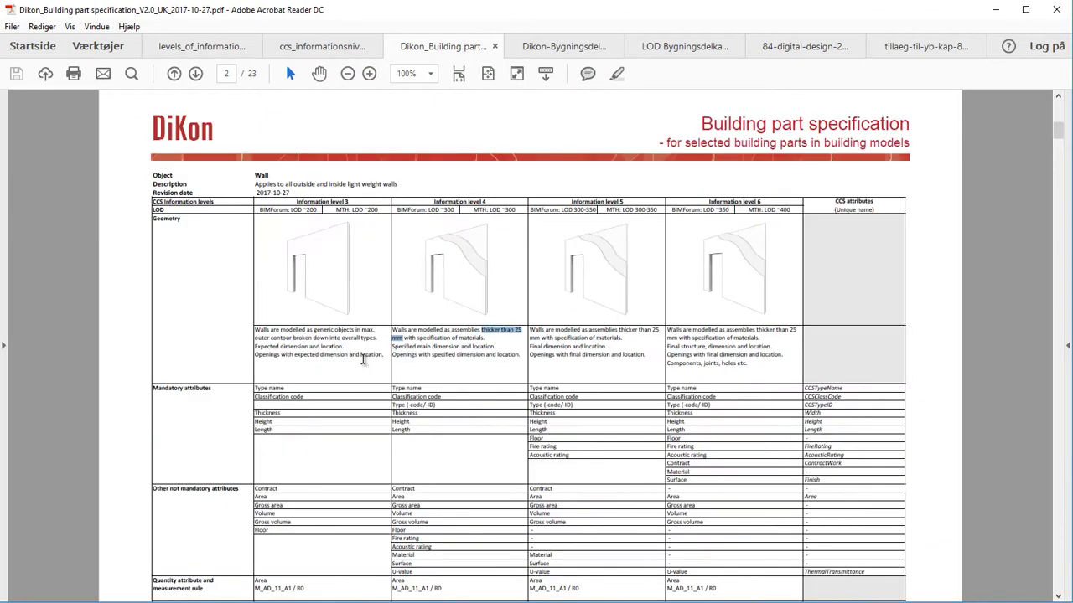
{"action": "left_click", "coordinate": [995, 10]}
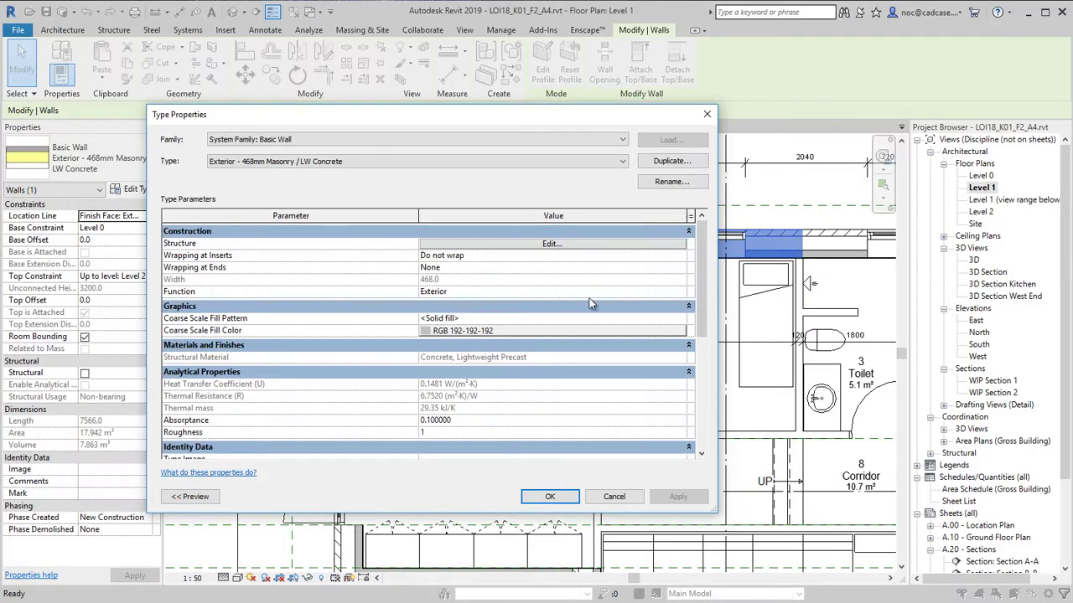
- In the wall type's structure, set the Batt insulation material's foreground cut pattern to Bips - Isulation Soft
{"action": "left_click", "coordinate": [568, 249]}
{"action": "left_click", "coordinate": [569, 251]}
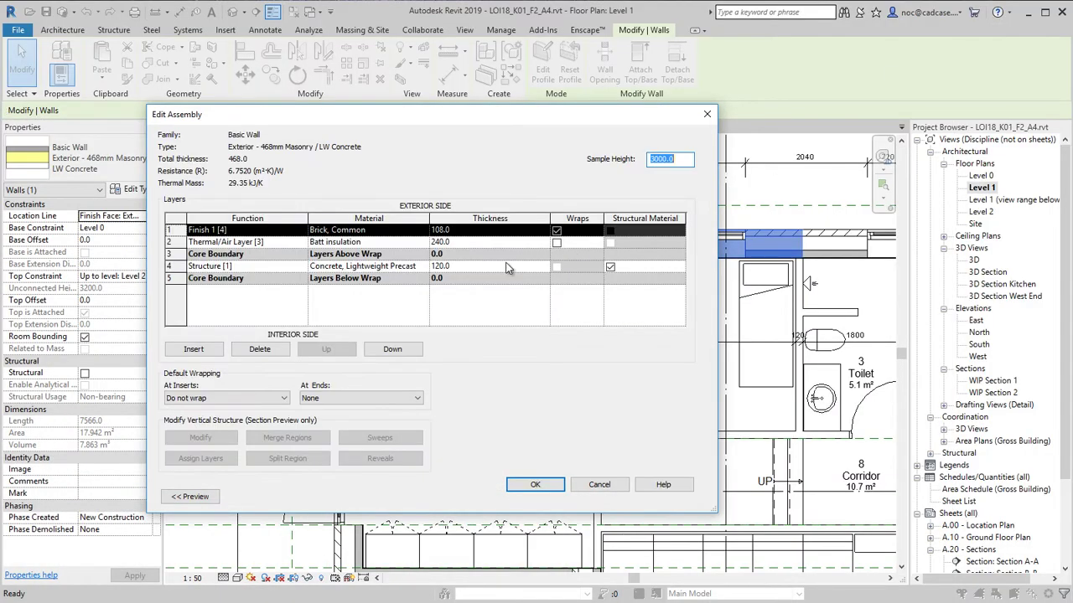
{"action": "left_click", "coordinate": [426, 243]}
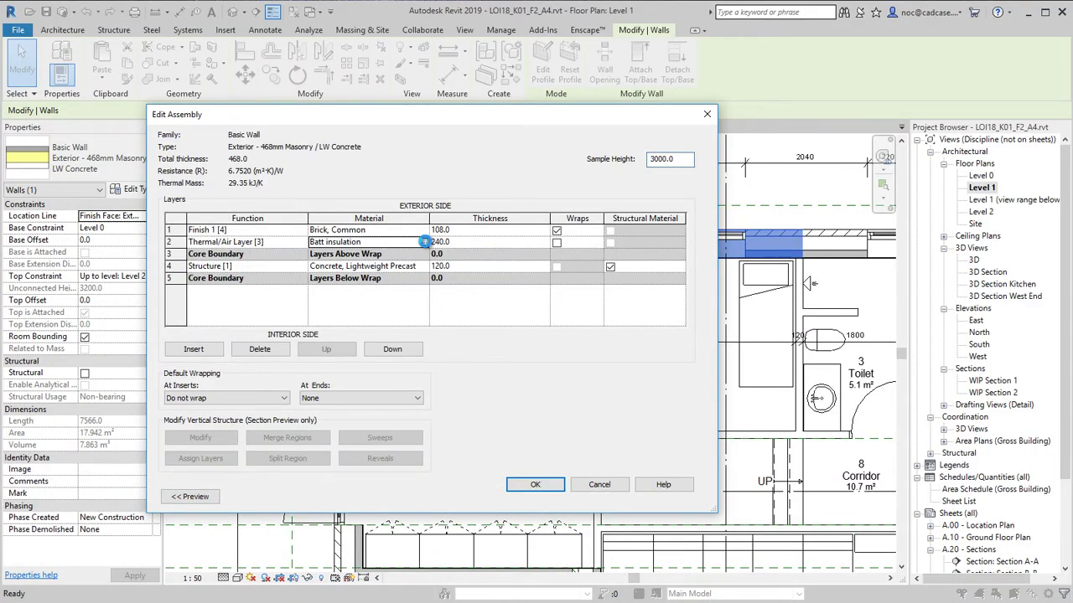
{"action": "left_click", "coordinate": [425, 242]}
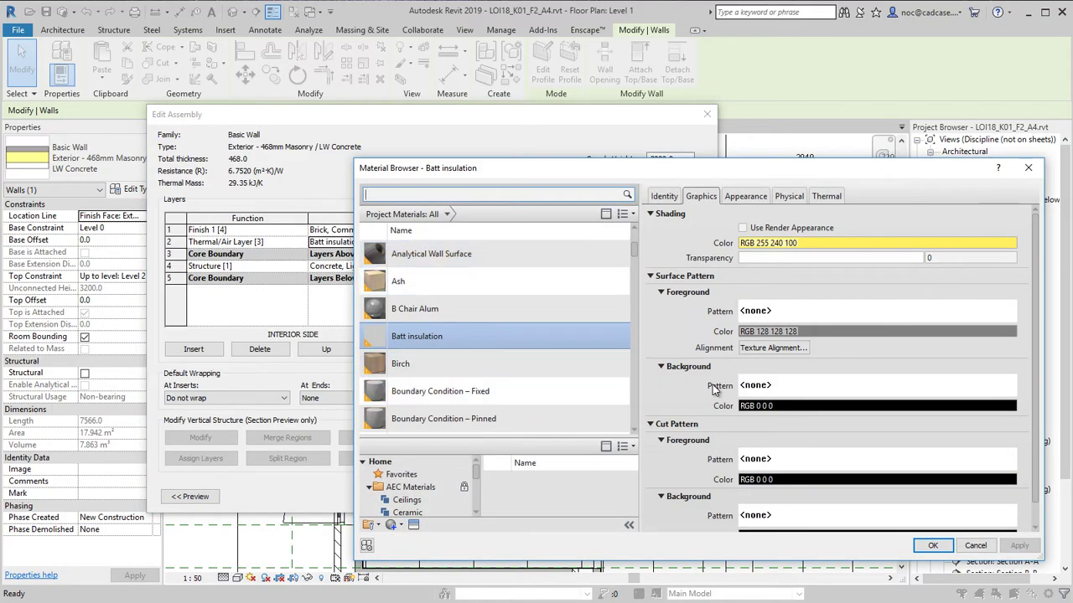
{"action": "left_click", "coordinate": [794, 461]}
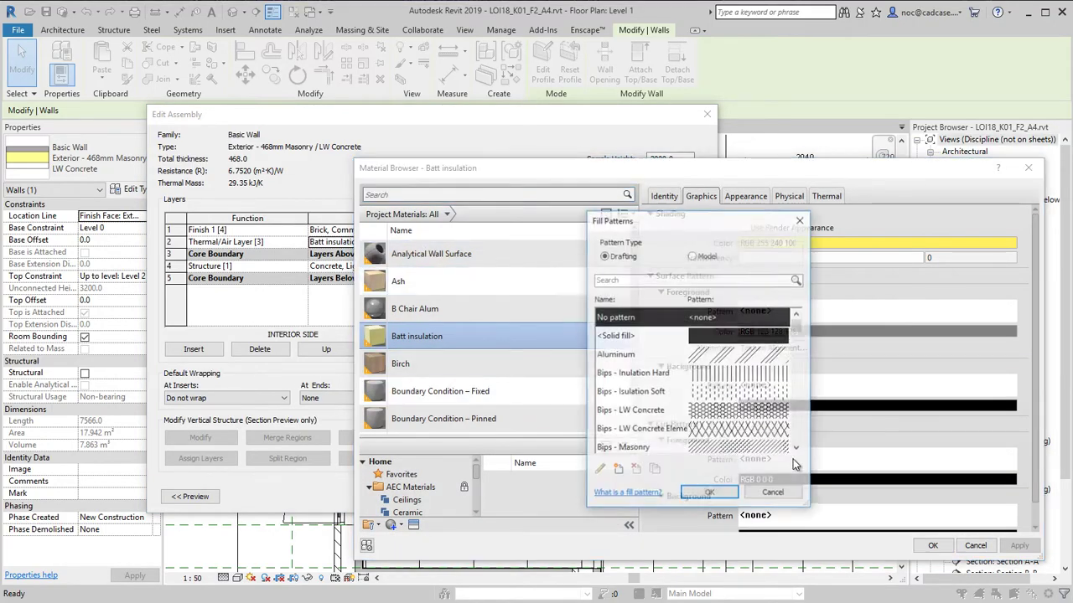
{"action": "left_click", "coordinate": [751, 392]}
{"action": "left_click", "coordinate": [709, 493]}
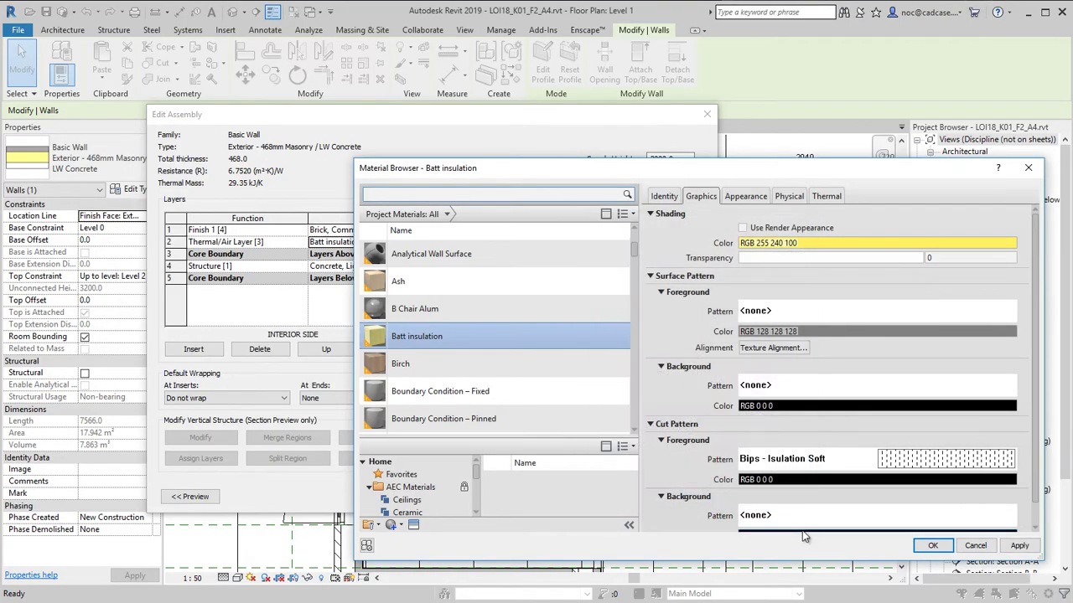
- Set the Batt insulation's foreground cut pattern color to RGB 192 192 192, accept the material and wall type changes, and deselect the wall
{"action": "left_click", "coordinate": [820, 479]}
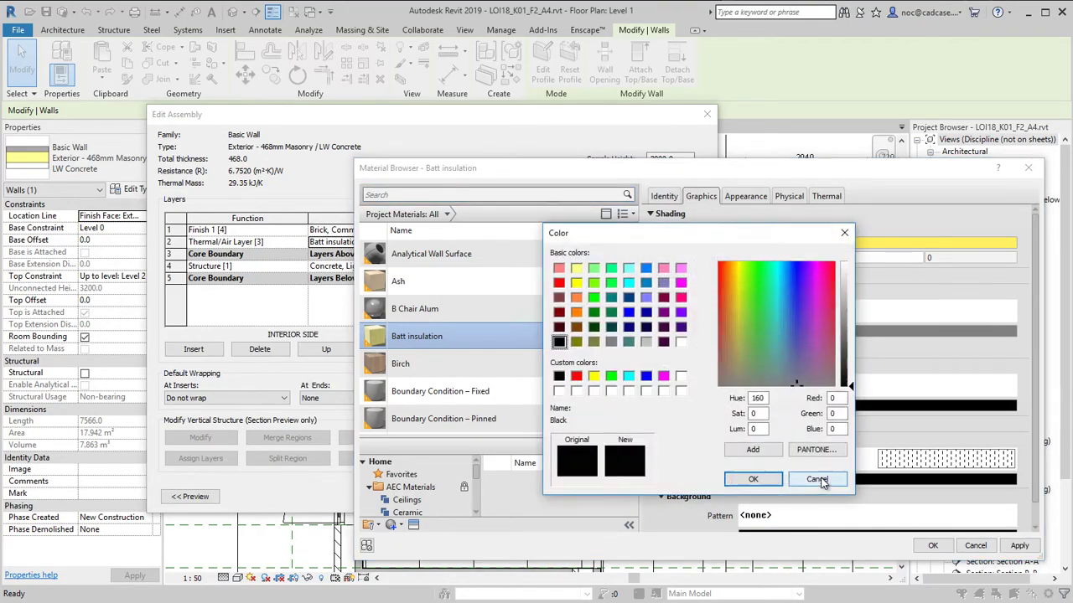
{"action": "left_click", "coordinate": [646, 342]}
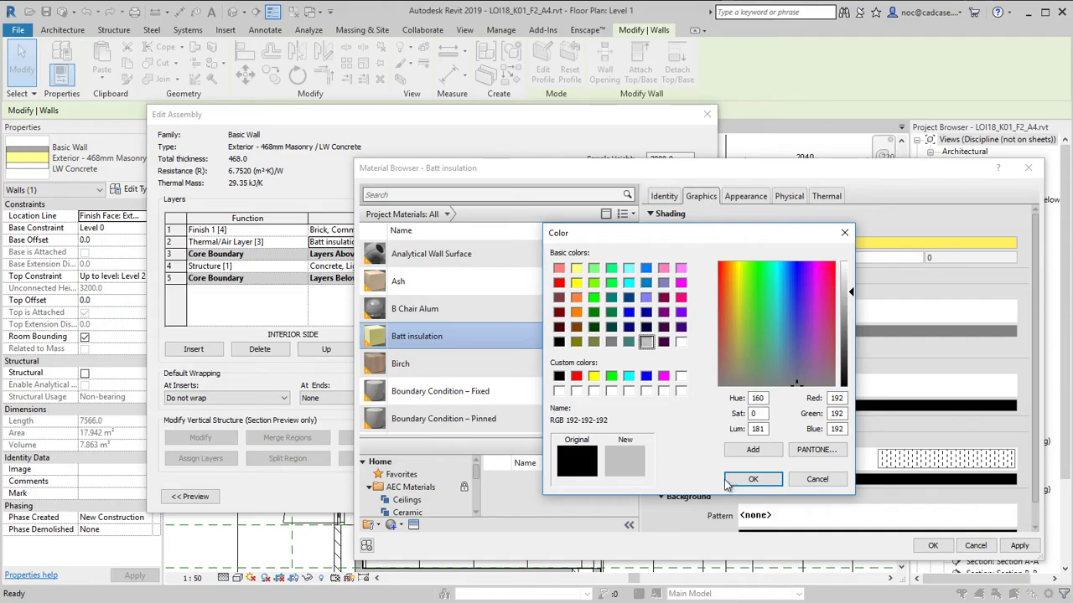
{"action": "left_click", "coordinate": [749, 482]}
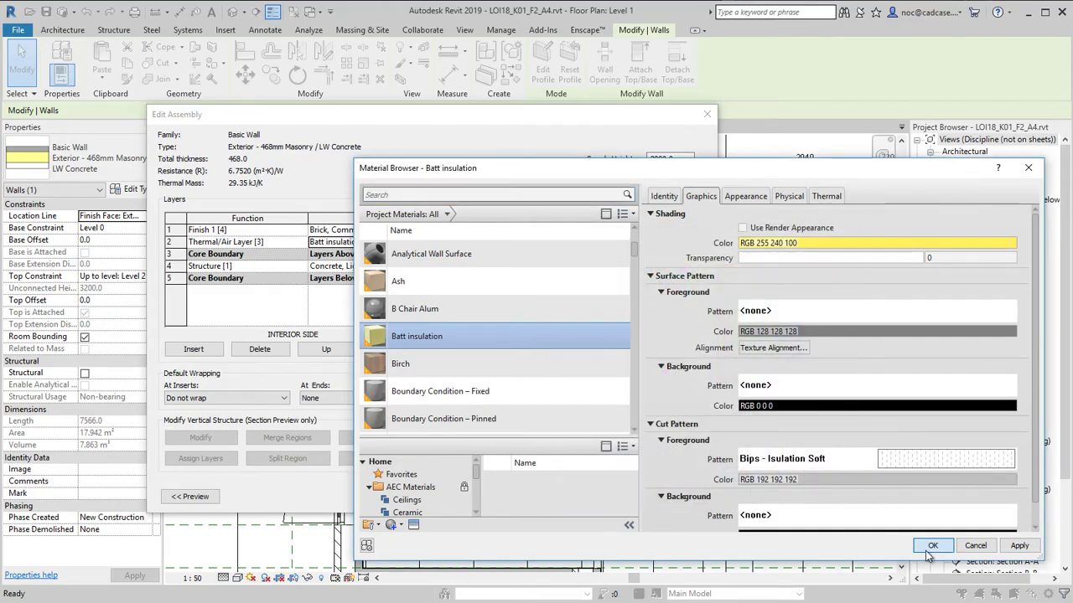
{"action": "left_click", "coordinate": [930, 549]}
{"action": "left_click", "coordinate": [546, 485]}
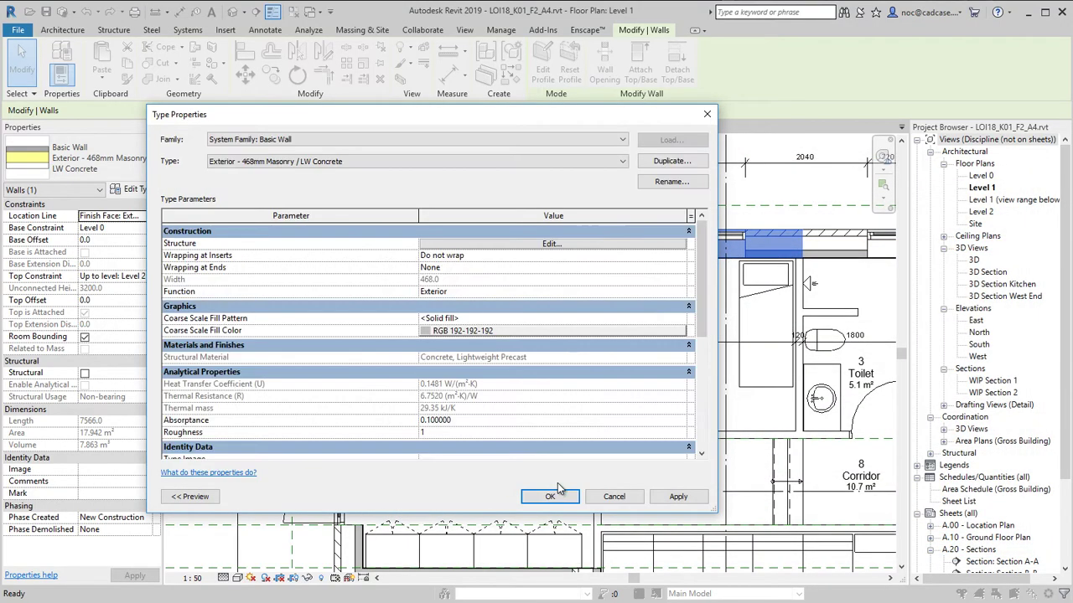
{"action": "left_click", "coordinate": [547, 496]}
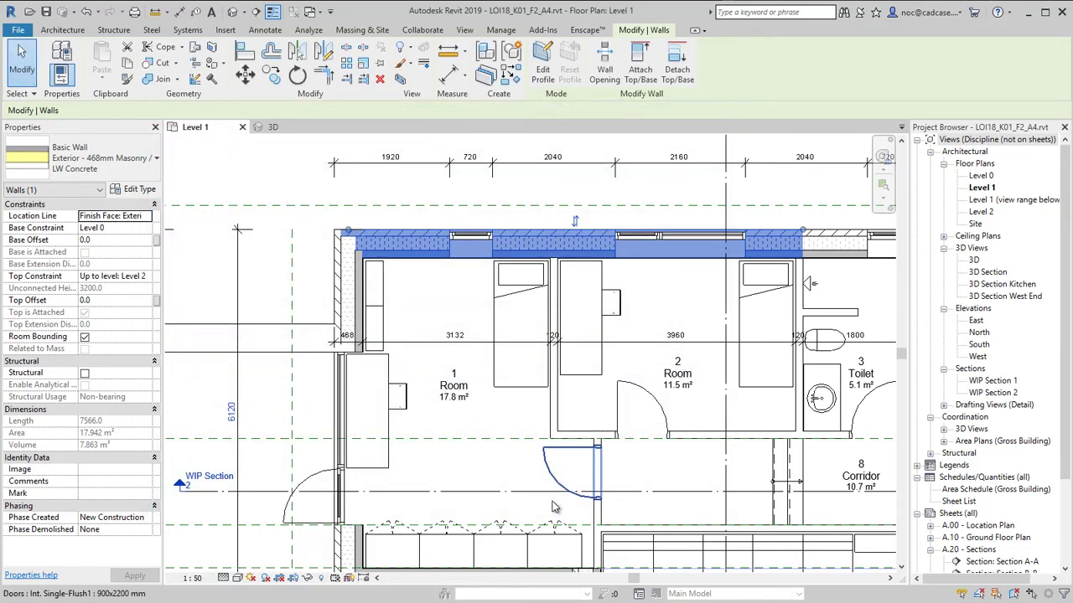
{"action": "left_click", "coordinate": [457, 309]}
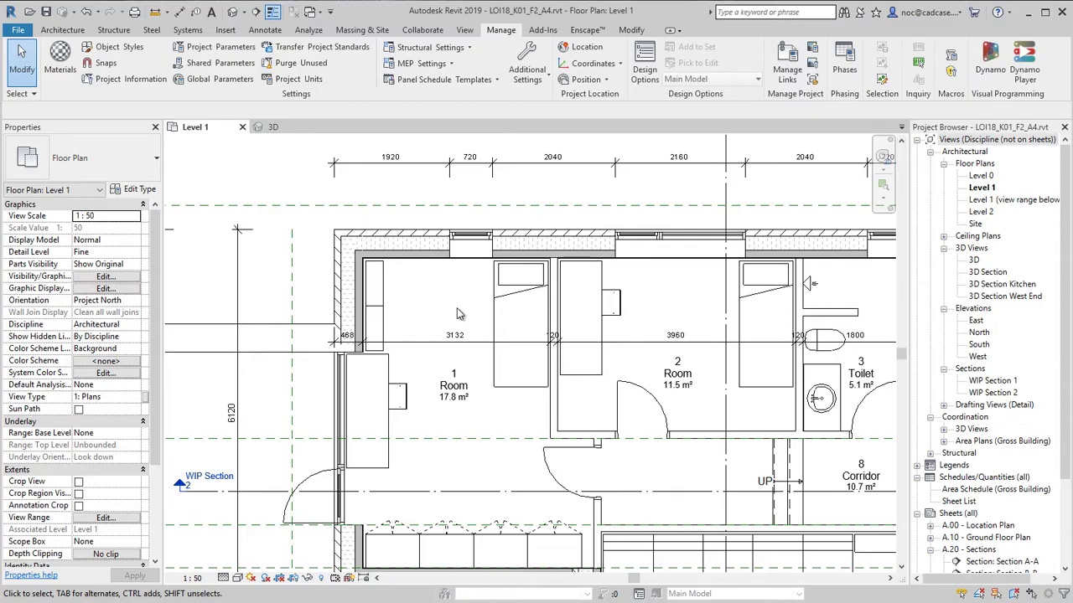
- Hide the furniture category and the cabinets in room 1 from the Level 1 floor plan
{"action": "left_click", "coordinate": [497, 313]}
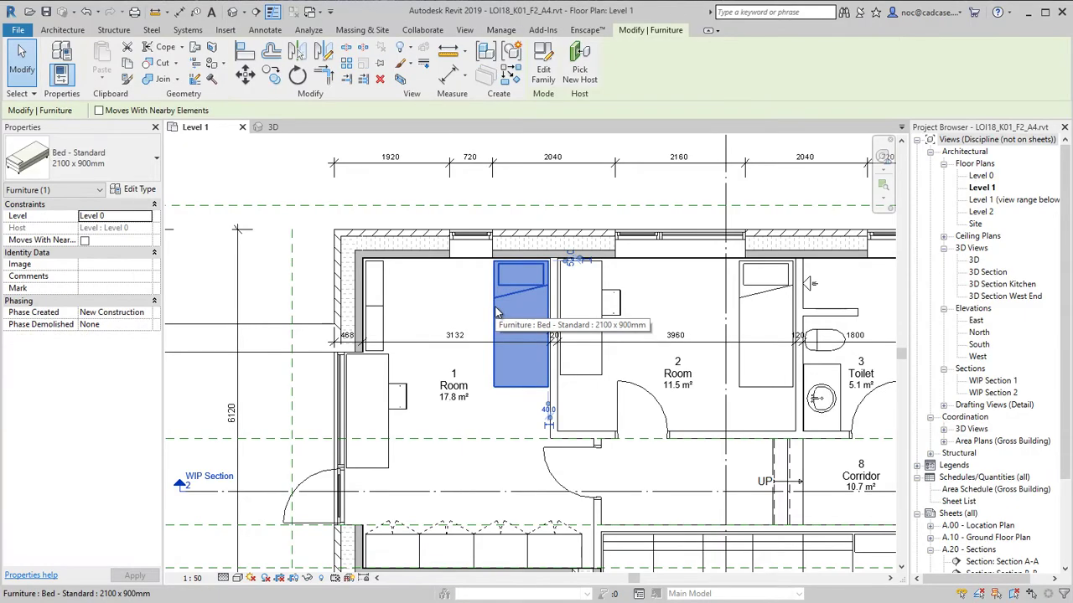
{"action": "key", "text": "v"}
{"action": "key", "text": "h"}
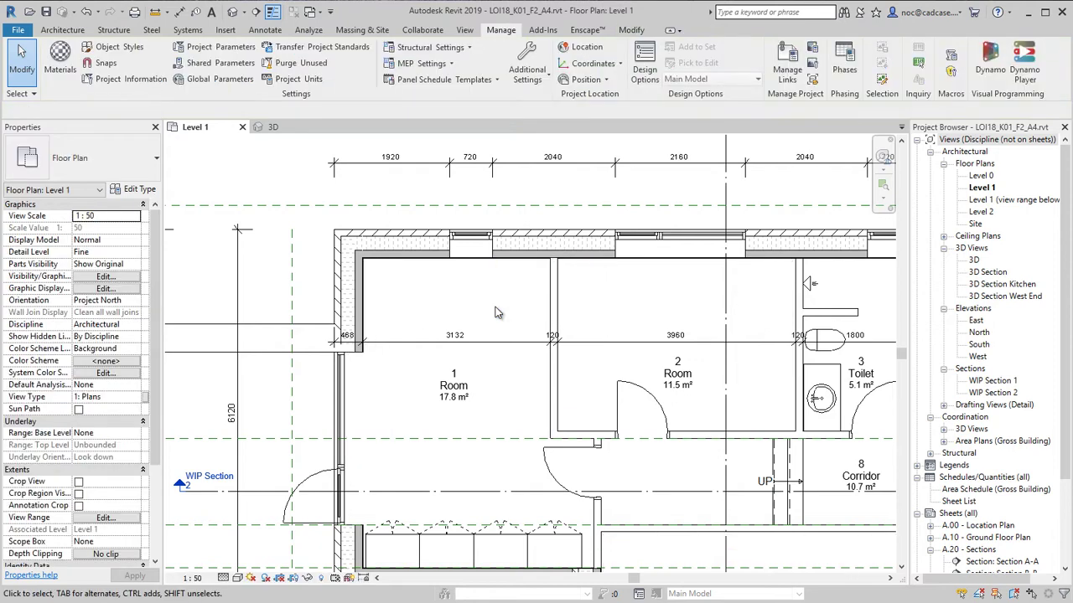
{"action": "left_click", "coordinate": [474, 547]}
{"action": "key", "text": "Escape"}
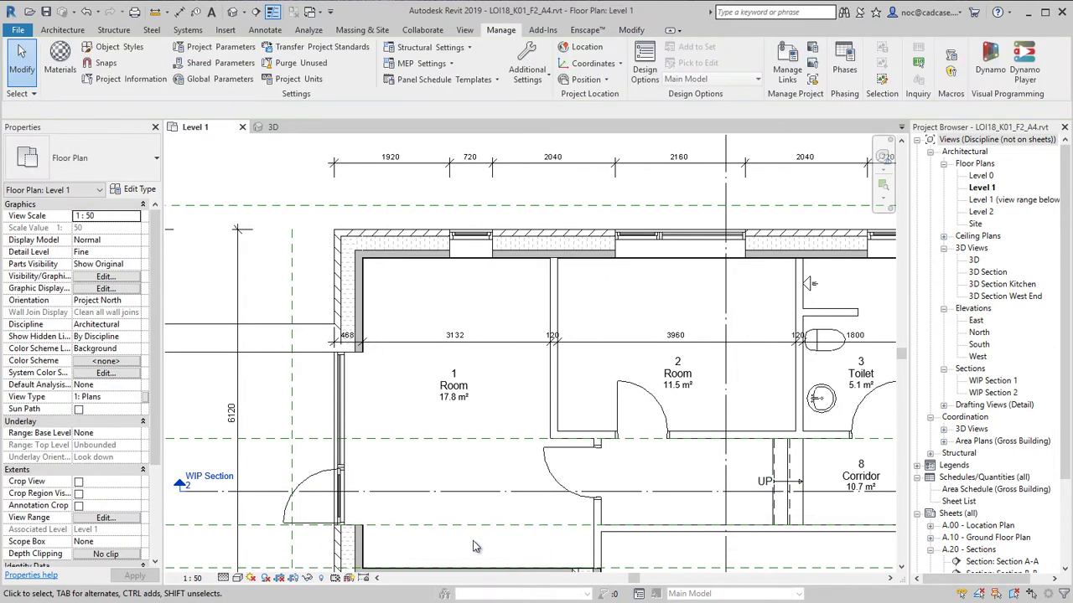
- Examine the exterior wall layers around room 1 and the overall Level 1 layout
{"action": "scroll", "coordinate": [465, 502], "scroll_direction": "down", "scroll_amount": 3}
{"action": "middle_click_drag", "start_coordinate": [458, 470], "coordinate": [329, 395]}
{"action": "scroll", "coordinate": [241, 352], "scroll_direction": "up", "scroll_amount": 2}
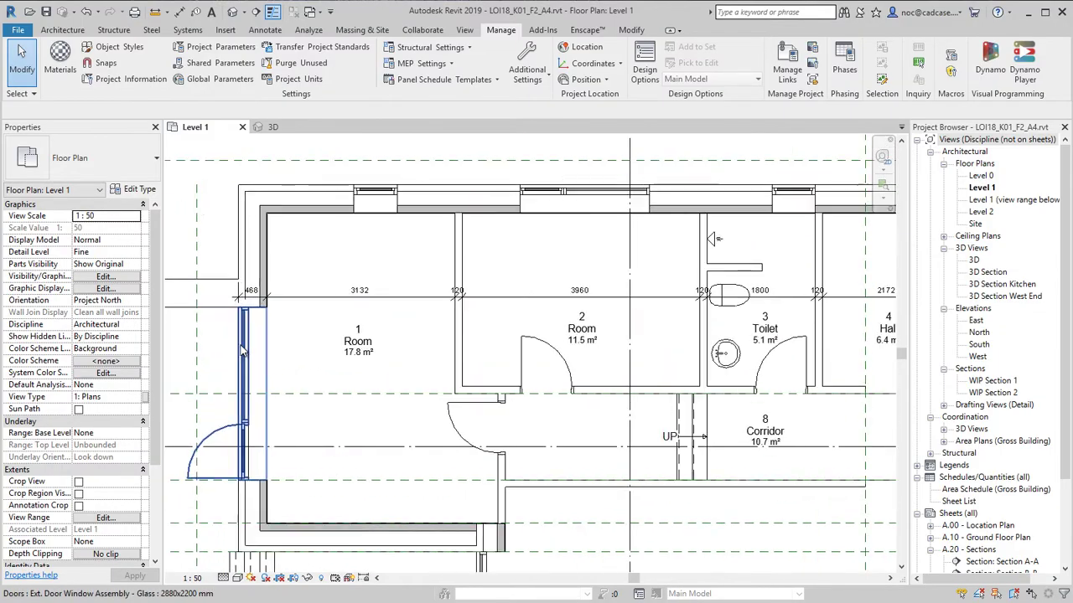
{"action": "scroll", "coordinate": [247, 335], "scroll_direction": "up", "scroll_amount": 3}
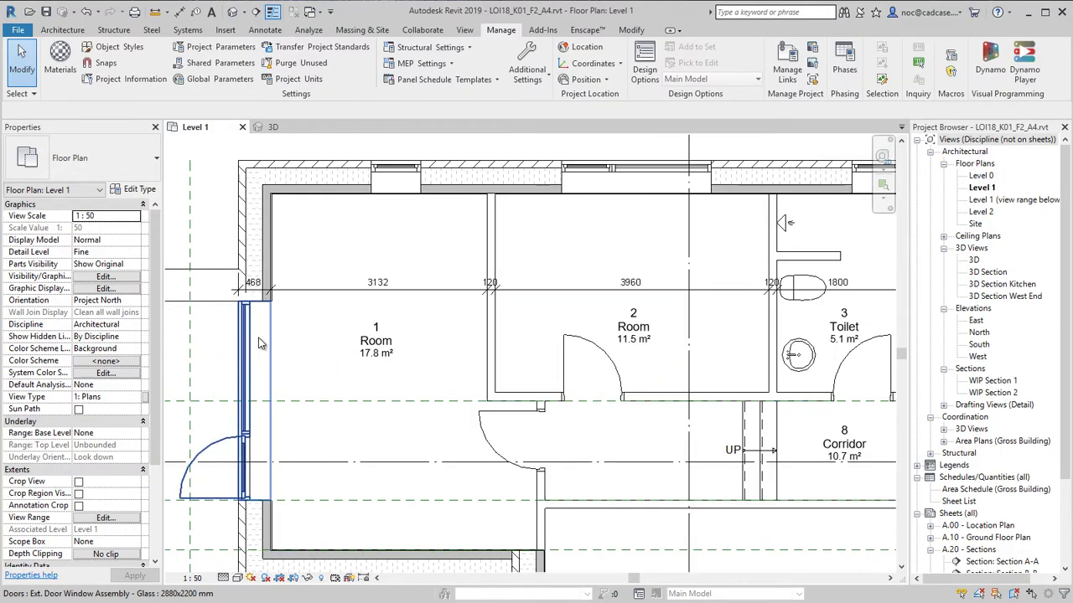
{"action": "left_click", "coordinate": [266, 242]}
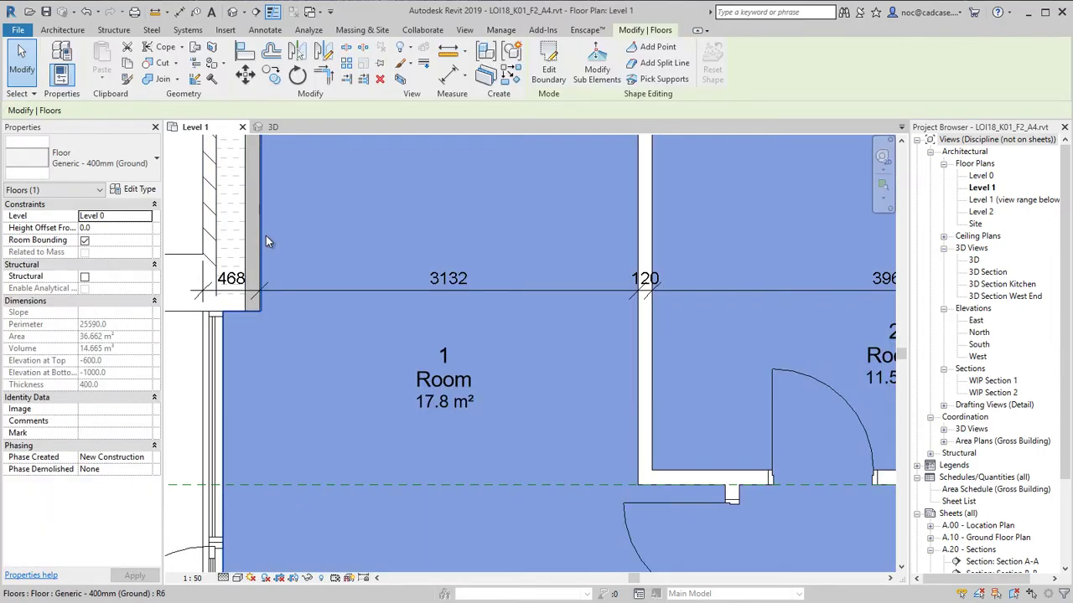
{"action": "key", "text": "Escape"}
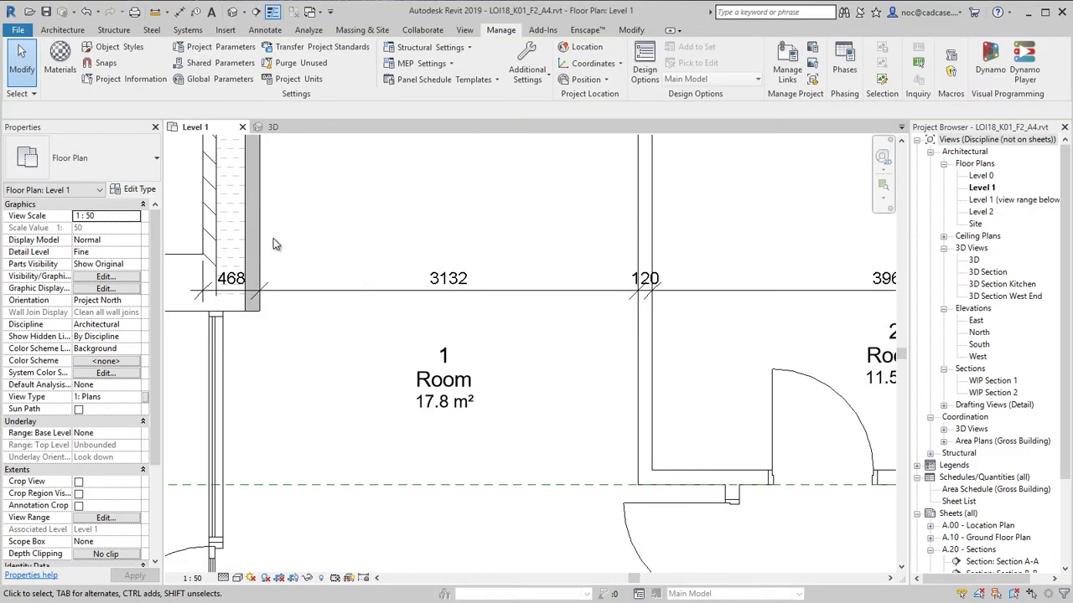
{"action": "scroll", "coordinate": [323, 279], "scroll_direction": "down", "scroll_amount": 3}
{"action": "scroll", "coordinate": [327, 284], "scroll_direction": "down", "scroll_amount": 2}
{"action": "mouse_move", "coordinate": [339, 345]}
{"action": "middle_mouse_down"}
{"action": "mouse_move", "coordinate": [356, 370]}
{"action": "mouse_move", "coordinate": [350, 336]}
{"action": "middle_mouse_up"}
{"action": "scroll", "coordinate": [356, 371], "scroll_direction": "down", "scroll_amount": 4}
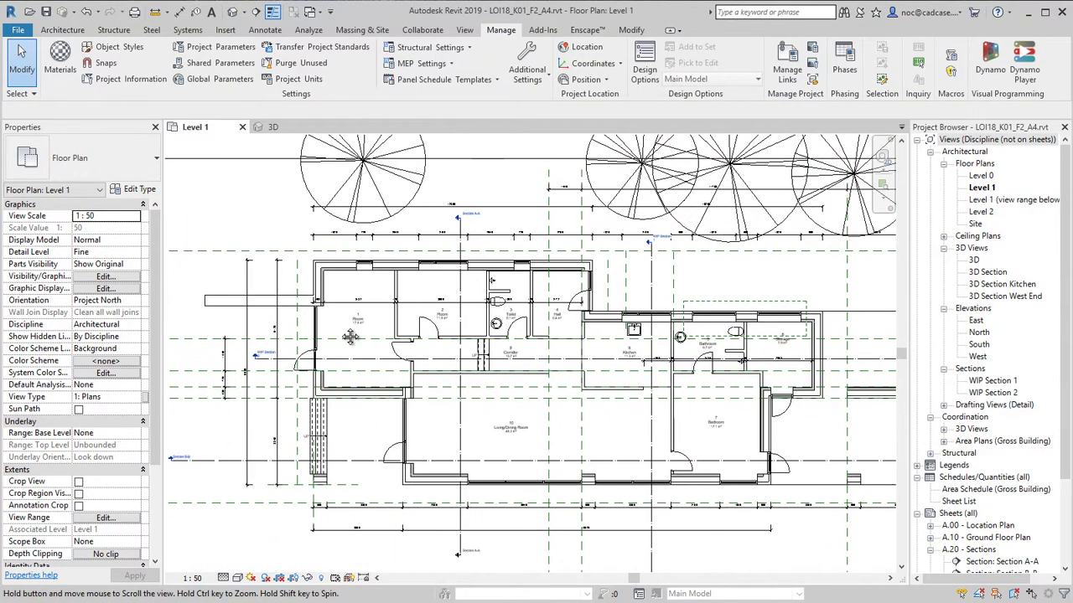
- Draw a vertical grid line with a 6.0 offset from the north-west inner corner of room 1 to below the southern dimension lines
{"action": "left_click", "coordinate": [68, 32]}
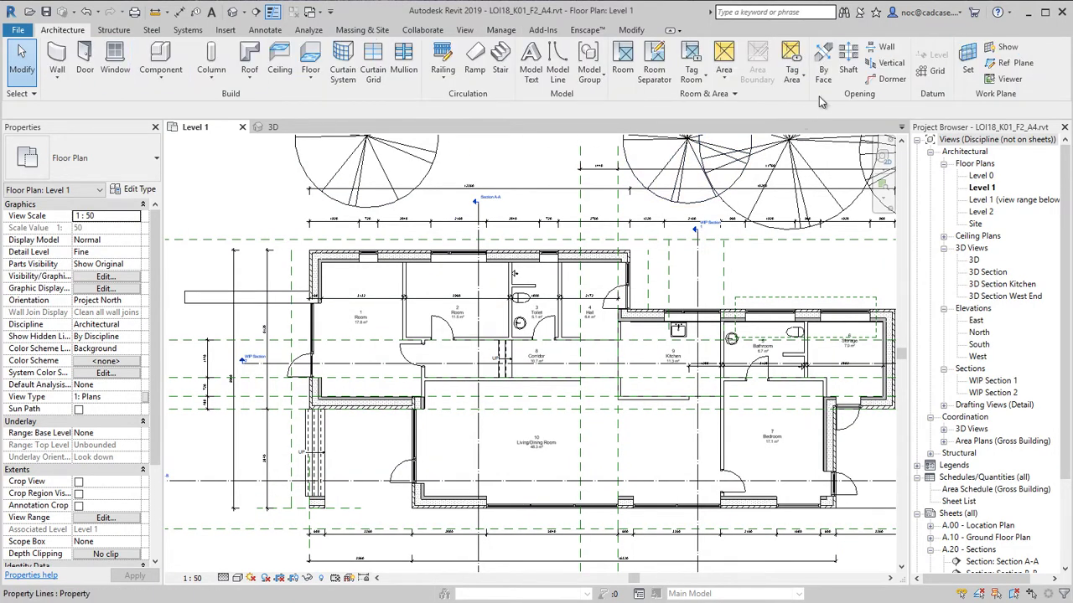
{"action": "left_click", "coordinate": [933, 72]}
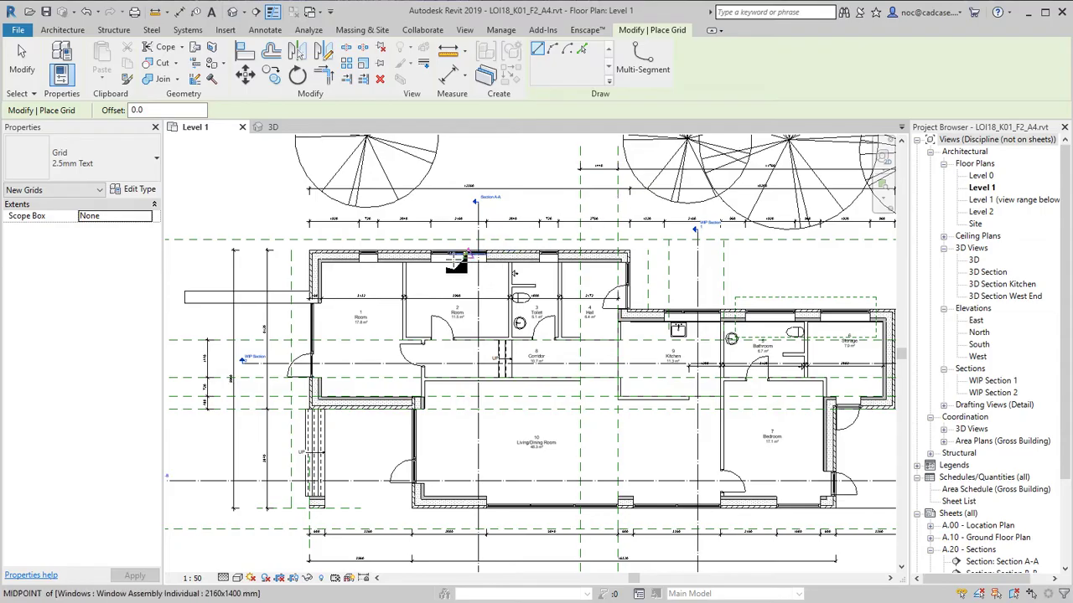
{"action": "scroll", "coordinate": [184, 176], "scroll_direction": "up", "scroll_amount": 1}
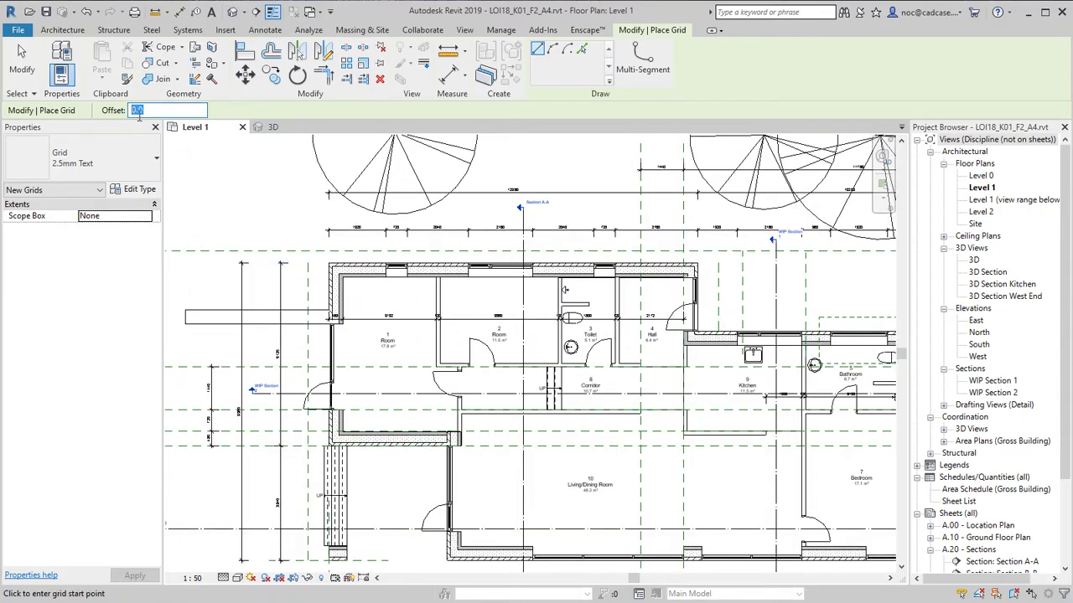
{"action": "scroll", "coordinate": [335, 289], "scroll_direction": "up", "scroll_amount": 3}
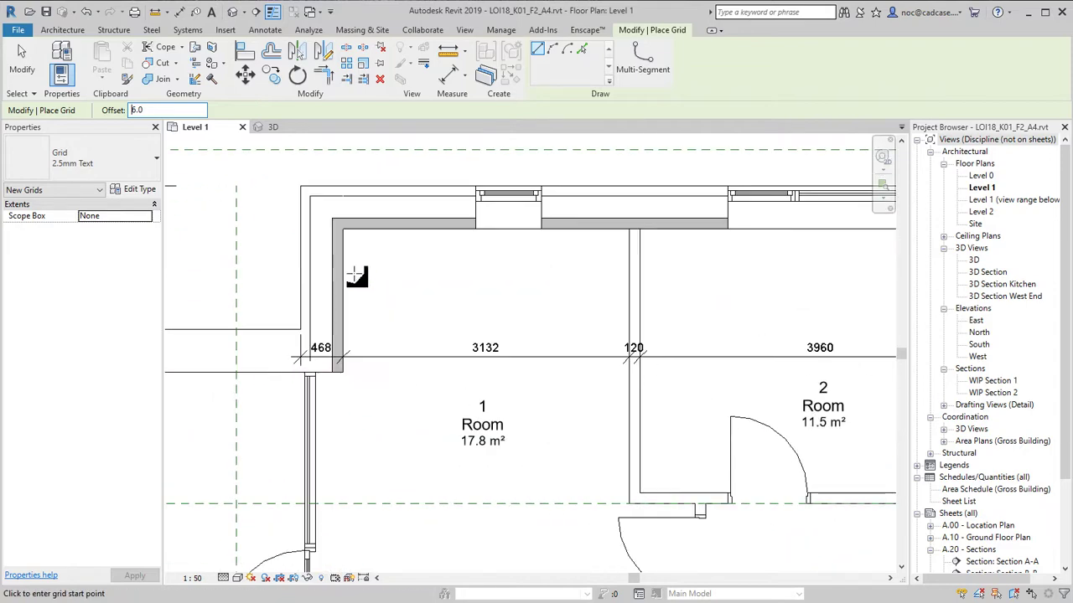
{"action": "left_click", "coordinate": [343, 228]}
{"action": "scroll", "coordinate": [357, 289], "scroll_direction": "up", "scroll_amount": 3}
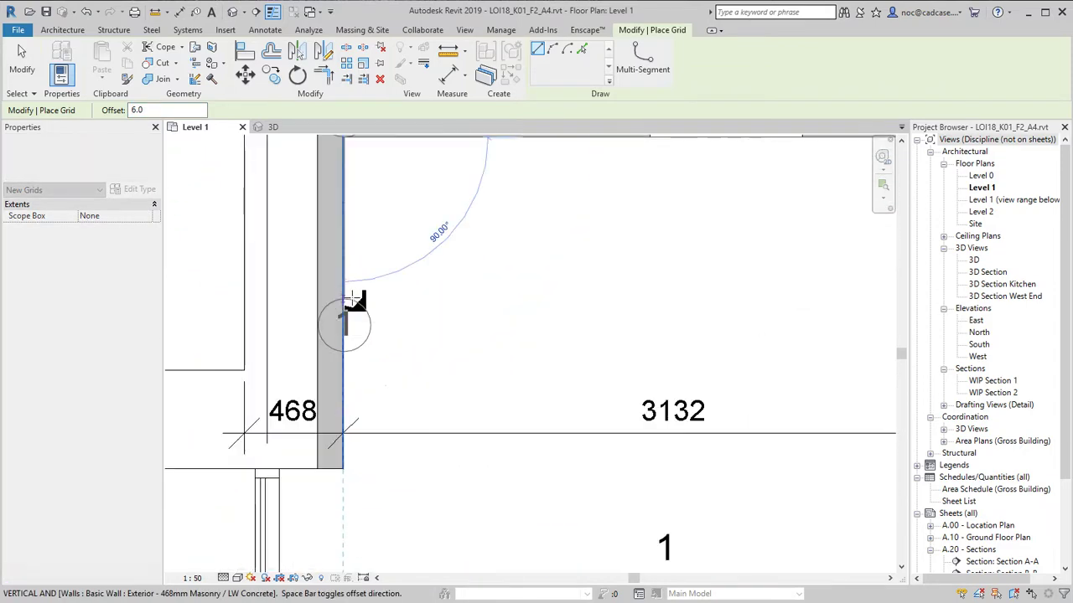
{"action": "scroll", "coordinate": [356, 293], "scroll_direction": "down", "scroll_amount": 5}
{"action": "scroll", "coordinate": [340, 243], "scroll_direction": "up", "scroll_amount": 2}
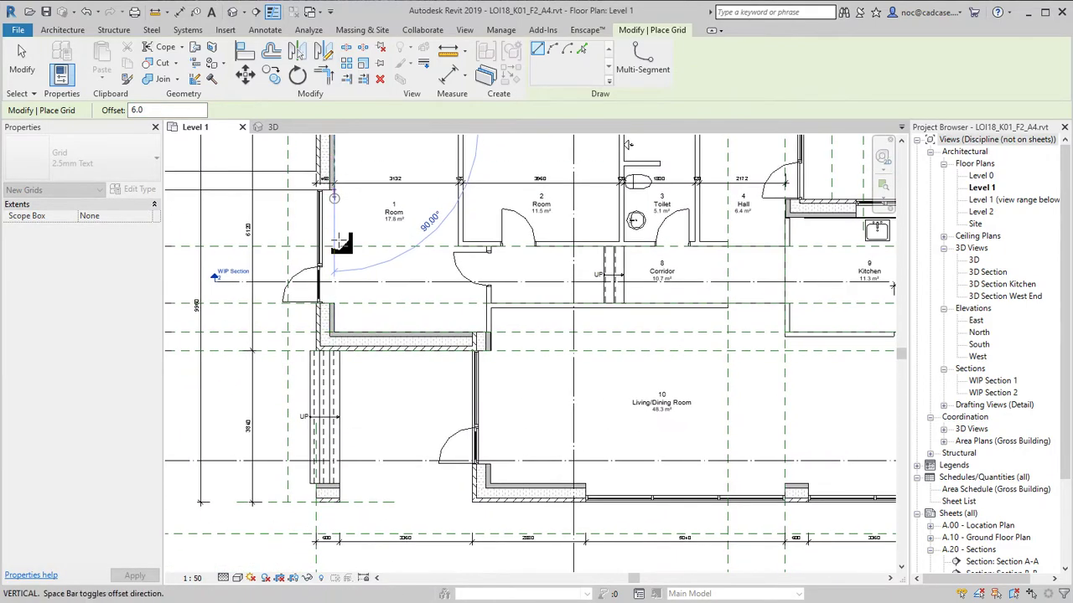
{"action": "middle_click_drag", "start_coordinate": [333, 307], "coordinate": [335, 181]}
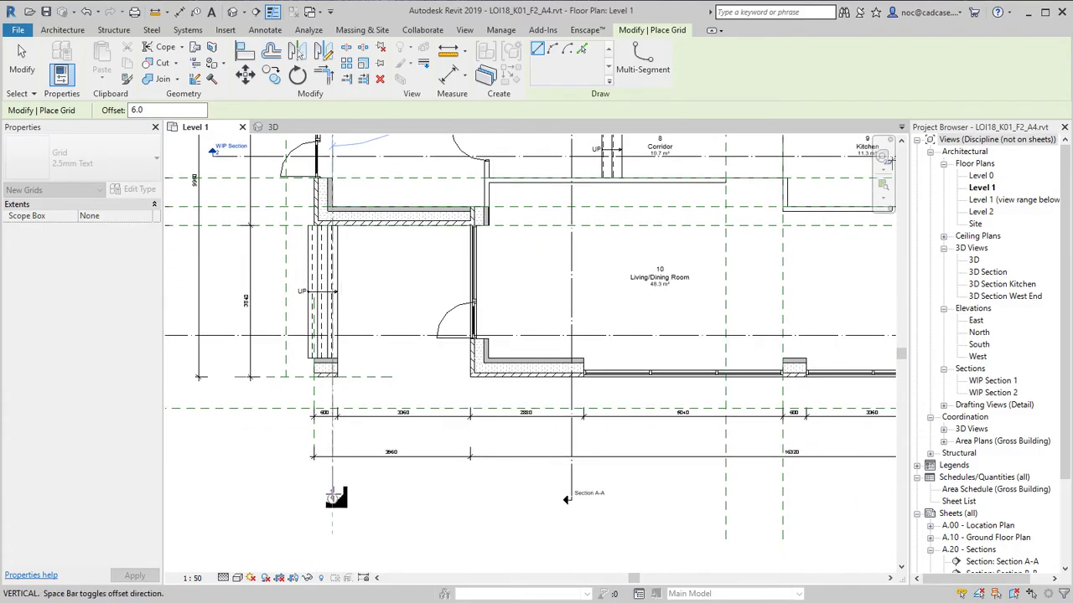
{"action": "left_click", "coordinate": [333, 499]}
{"action": "scroll", "coordinate": [347, 476], "scroll_direction": "down", "scroll_amount": 2}
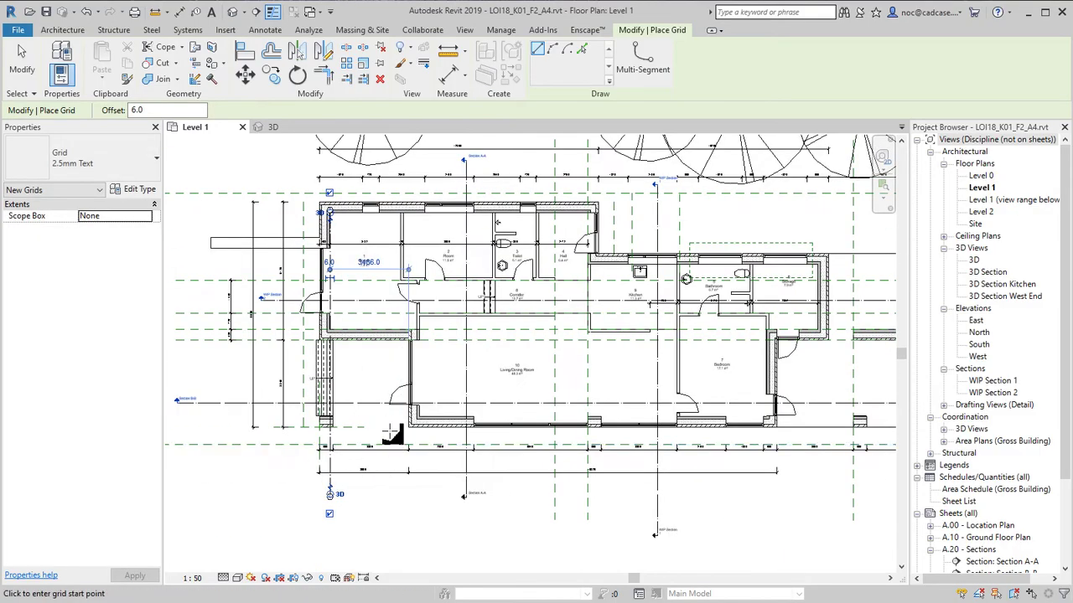
- Add vertical grid lines from the living room's north-west wall corner southward and from the hall and kitchen wall corner northward, both offset 6.0
{"action": "scroll", "coordinate": [413, 319], "scroll_direction": "up", "scroll_amount": 6}
{"action": "scroll", "coordinate": [402, 326], "scroll_direction": "down", "scroll_amount": 5}
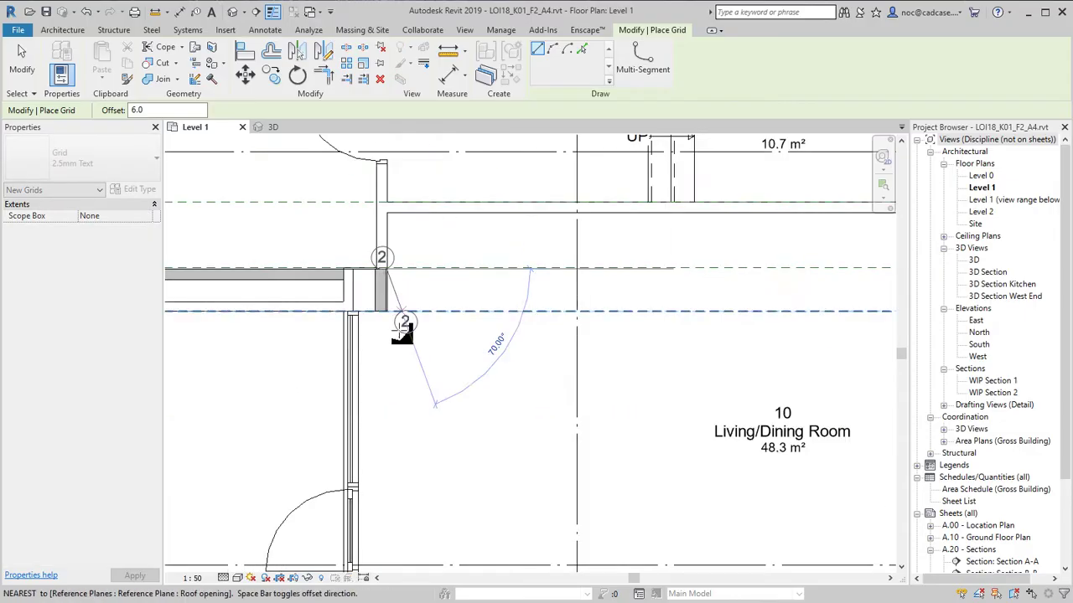
{"action": "scroll", "coordinate": [369, 434], "scroll_direction": "down", "scroll_amount": 2}
{"action": "scroll", "coordinate": [450, 304], "scroll_direction": "up", "scroll_amount": 7}
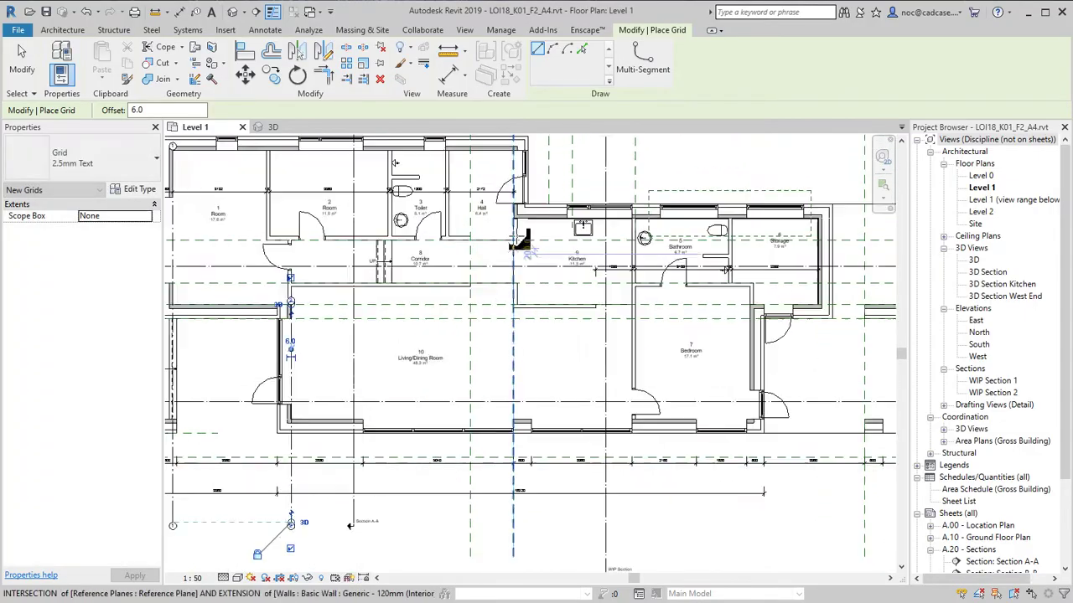
{"action": "left_click", "coordinate": [450, 304]}
{"action": "scroll", "coordinate": [450, 304], "scroll_direction": "down", "scroll_amount": 6}
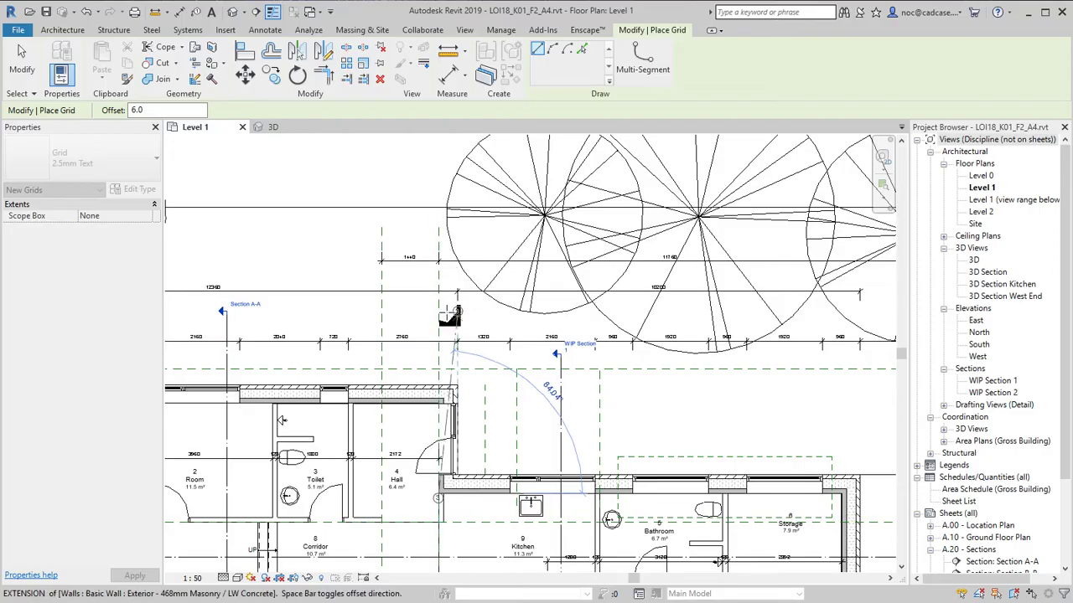
{"action": "key", "text": "Escape"}
{"action": "scroll", "coordinate": [450, 316], "scroll_direction": "up", "scroll_amount": 8}
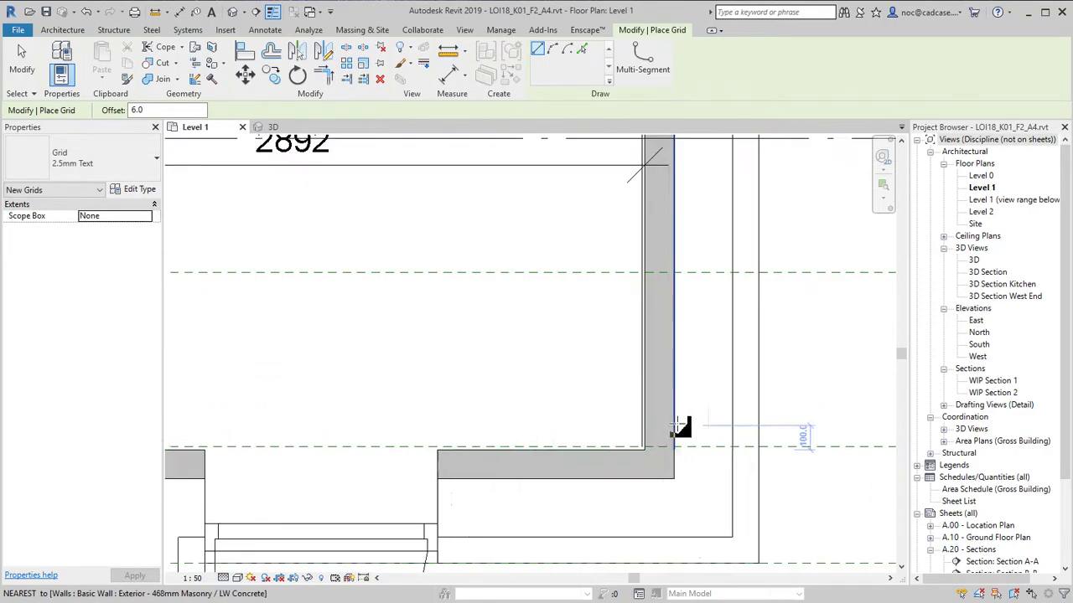
- Add 6.0-offset vertical grid lines from the storage room's south-east corner northward and from the bedroom's east wall to below the southern dimensions
{"action": "left_click", "coordinate": [643, 450]}
{"action": "scroll", "coordinate": [629, 349], "scroll_direction": "down", "scroll_amount": 6}
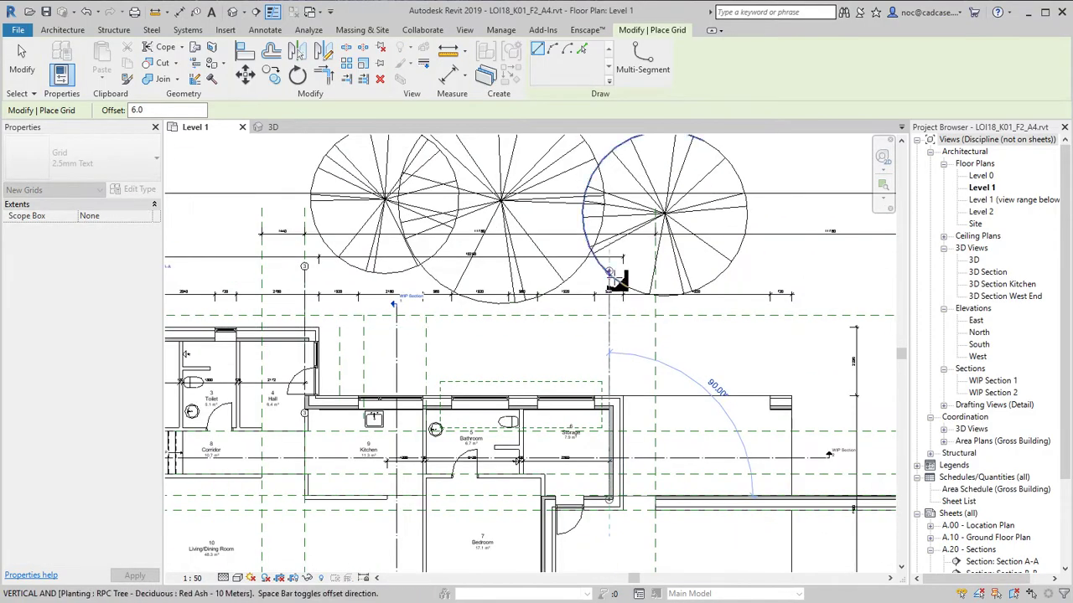
{"action": "key", "text": "Escape"}
{"action": "scroll", "coordinate": [586, 494], "scroll_direction": "up", "scroll_amount": 8}
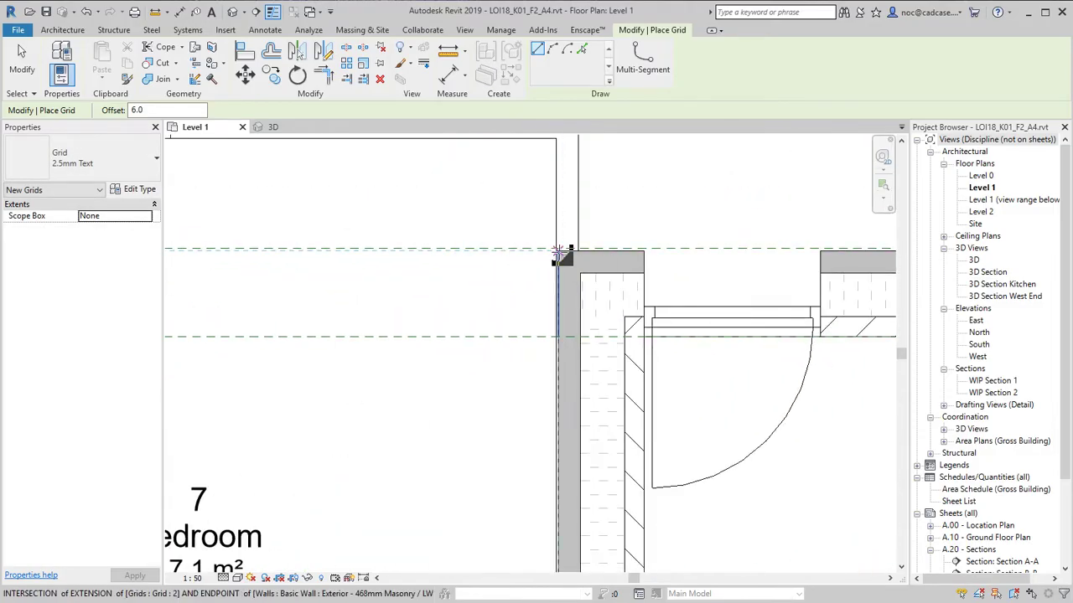
{"action": "scroll", "coordinate": [560, 254], "scroll_direction": "down", "scroll_amount": 3}
{"action": "left_click", "coordinate": [561, 254]}
{"action": "scroll", "coordinate": [564, 256], "scroll_direction": "down", "scroll_amount": 5}
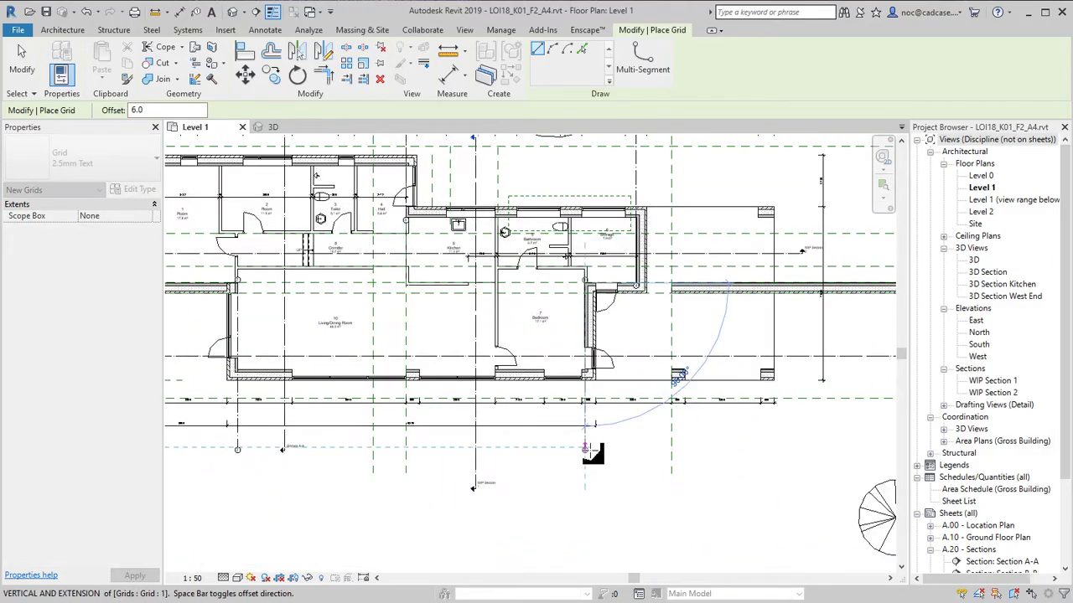
{"action": "left_click", "coordinate": [584, 448]}
{"action": "scroll", "coordinate": [585, 449], "scroll_direction": "down", "scroll_amount": 2}
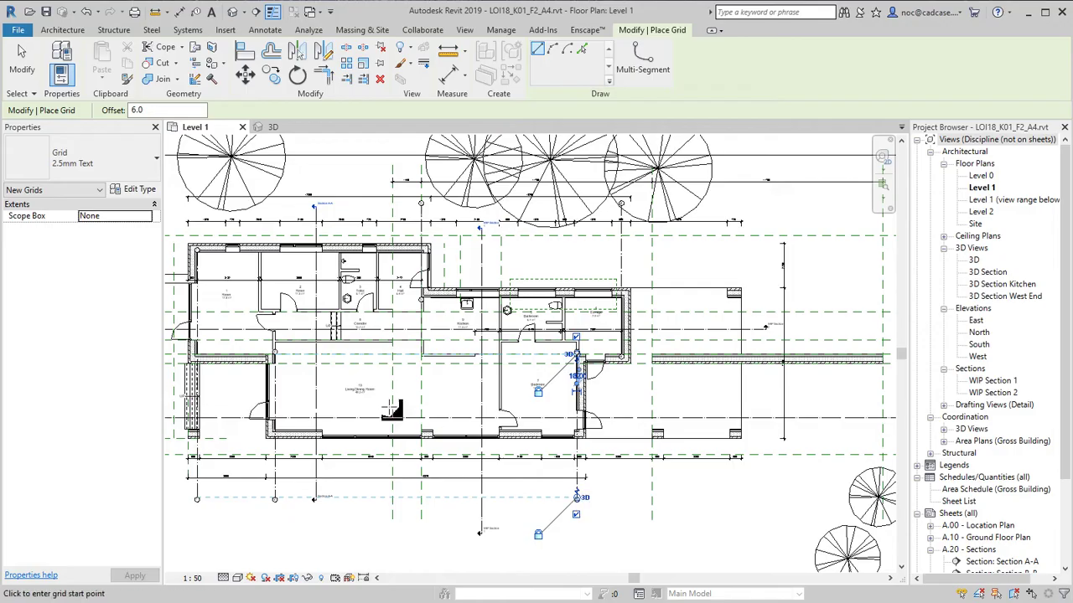
- Draw two horizontal grid lines with a 6.0 offset along room 1's north and south exterior walls, ending west of the house
{"action": "scroll", "coordinate": [206, 239], "scroll_direction": "up", "scroll_amount": 8}
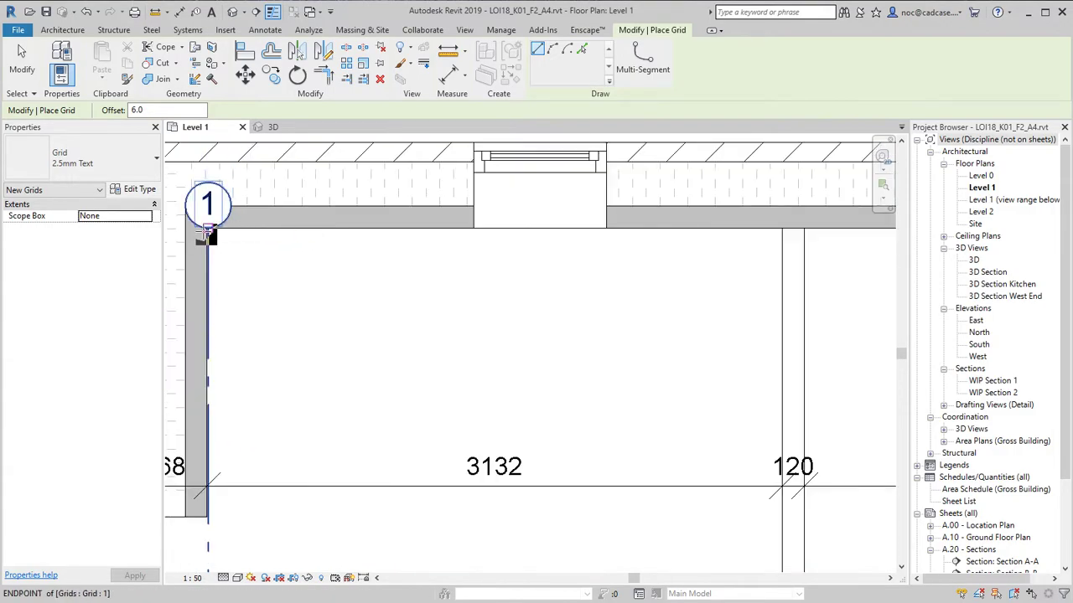
{"action": "left_click", "coordinate": [207, 228]}
{"action": "scroll", "coordinate": [319, 239], "scroll_direction": "down", "scroll_amount": 6}
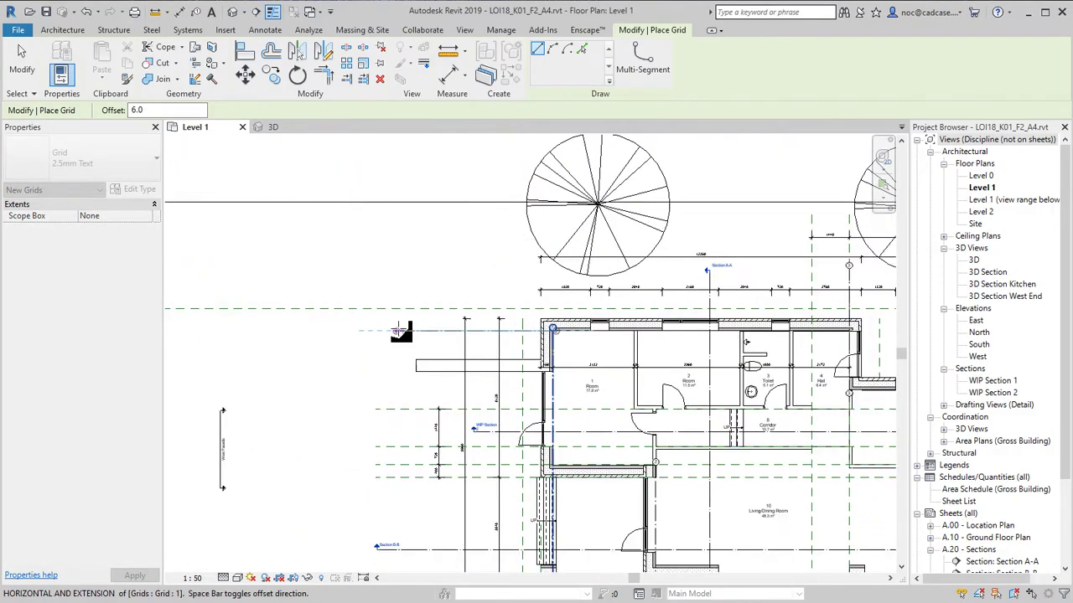
{"action": "left_click", "coordinate": [402, 331]}
{"action": "scroll", "coordinate": [403, 331], "scroll_direction": "up", "scroll_amount": 8}
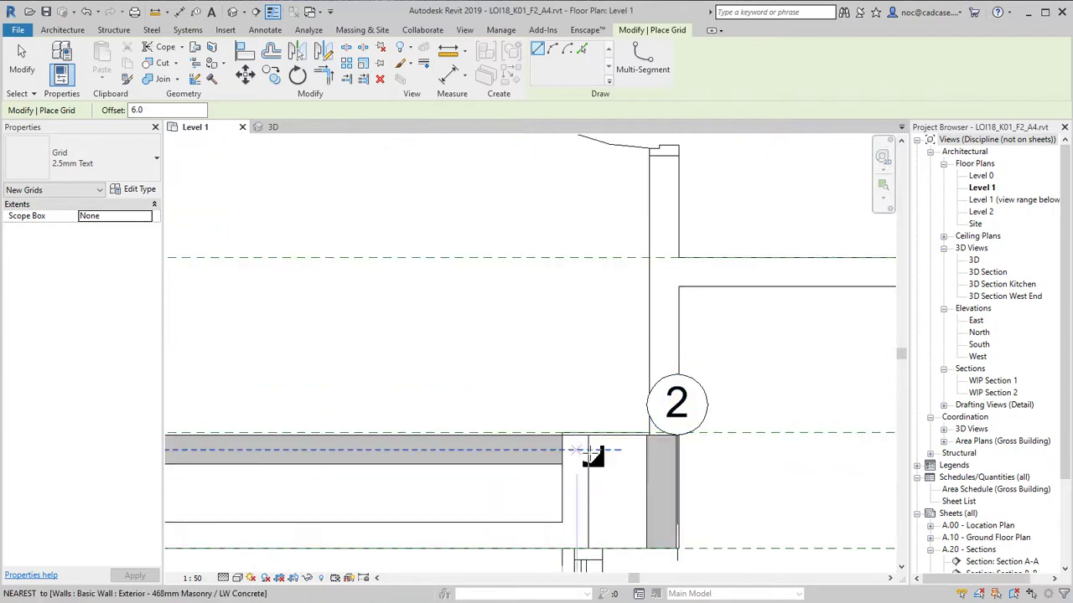
{"action": "scroll", "coordinate": [524, 444], "scroll_direction": "down", "scroll_amount": 8}
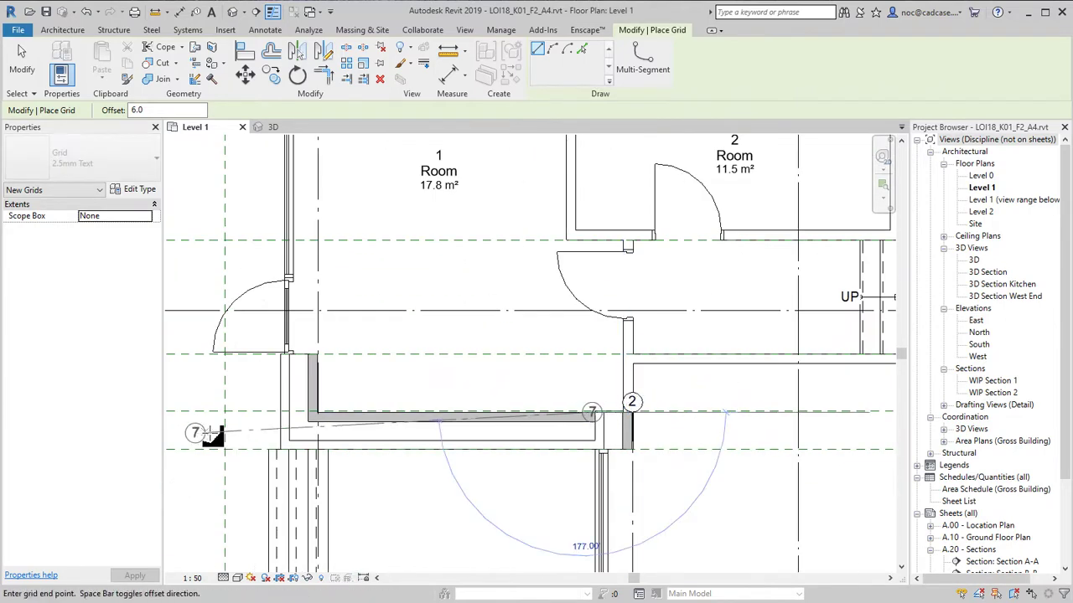
{"action": "left_click", "coordinate": [520, 383]}
- Draw a horizontal grid line with a 6.0 offset along the bedroom's south exterior wall, ending in line with the other western grid ends
{"action": "scroll", "coordinate": [479, 423], "scroll_direction": "up", "scroll_amount": 5}
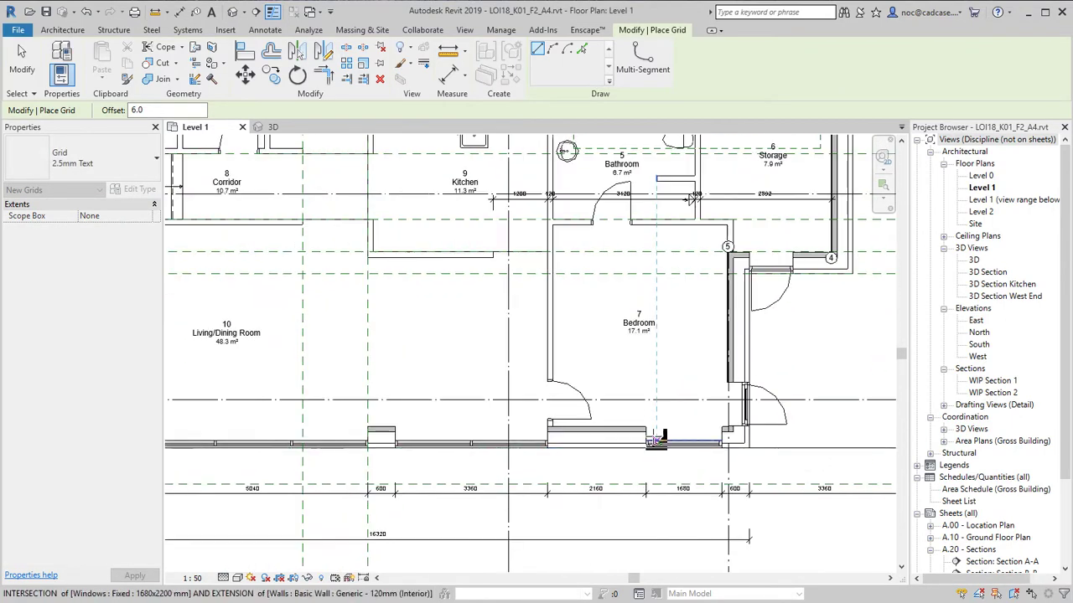
{"action": "left_click", "coordinate": [675, 427]}
{"action": "scroll", "coordinate": [676, 427], "scroll_direction": "down", "scroll_amount": 5}
{"action": "left_click", "coordinate": [195, 421]}
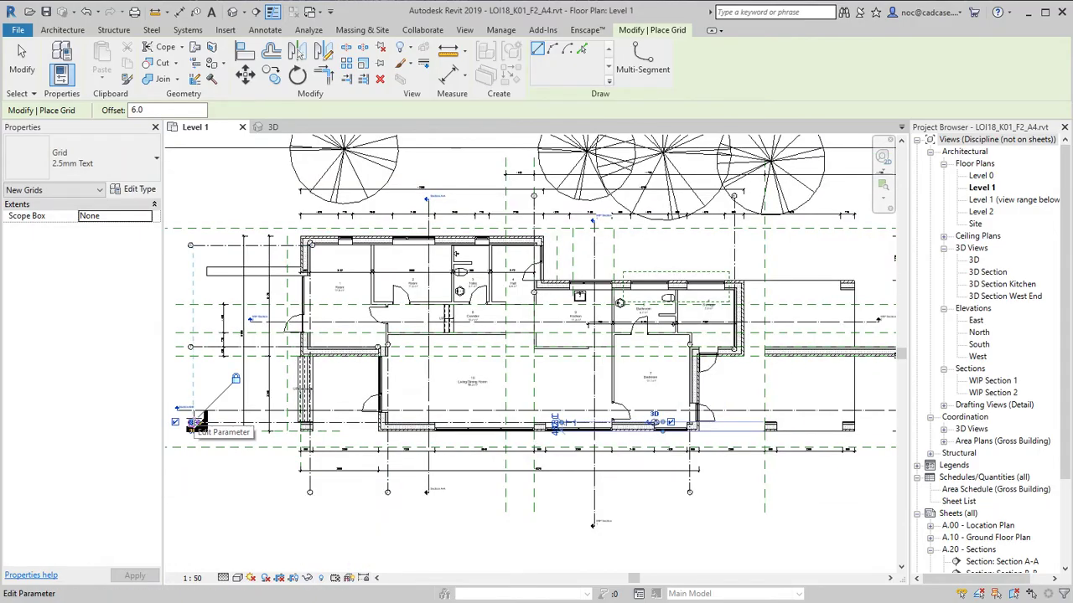
- Draw a horizontal grid line with a 6.0 offset along the kitchen's north wall, running east past the carport, and finish placing grids
{"action": "scroll", "coordinate": [549, 293], "scroll_direction": "up", "scroll_amount": 2}
{"action": "scroll", "coordinate": [545, 293], "scroll_direction": "up", "scroll_amount": 6}
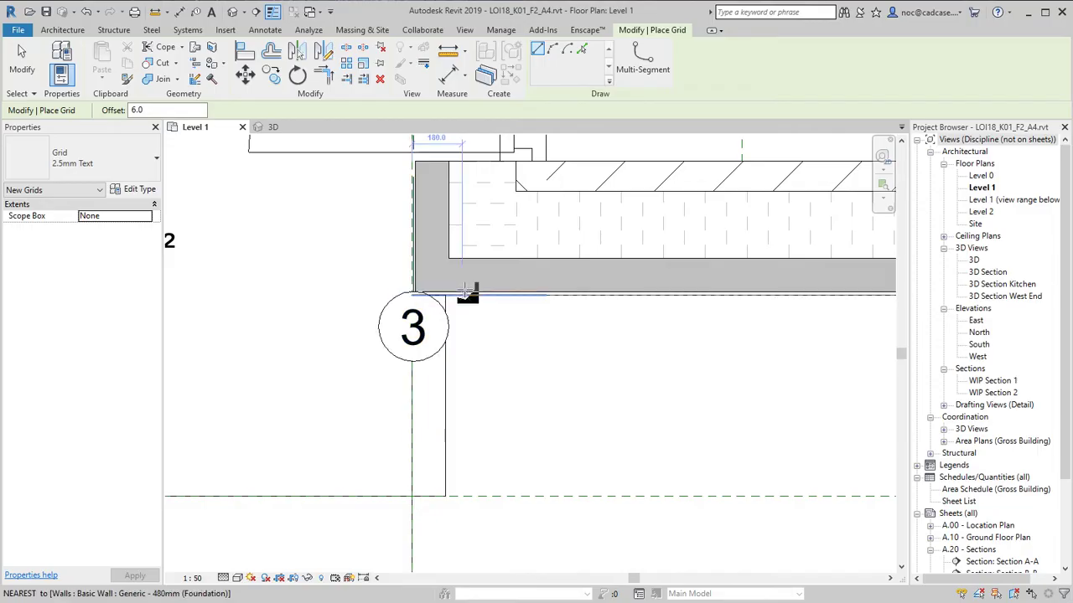
{"action": "scroll", "coordinate": [467, 292], "scroll_direction": "down", "scroll_amount": 5}
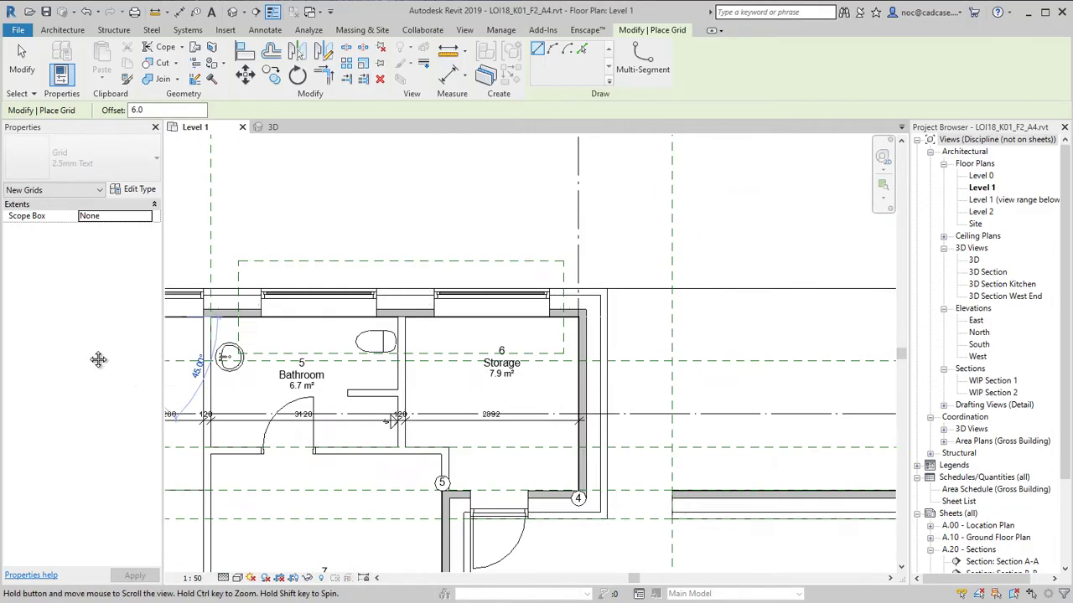
{"action": "scroll", "coordinate": [456, 347], "scroll_direction": "down", "scroll_amount": 3}
{"action": "scroll", "coordinate": [722, 264], "scroll_direction": "up", "scroll_amount": 2}
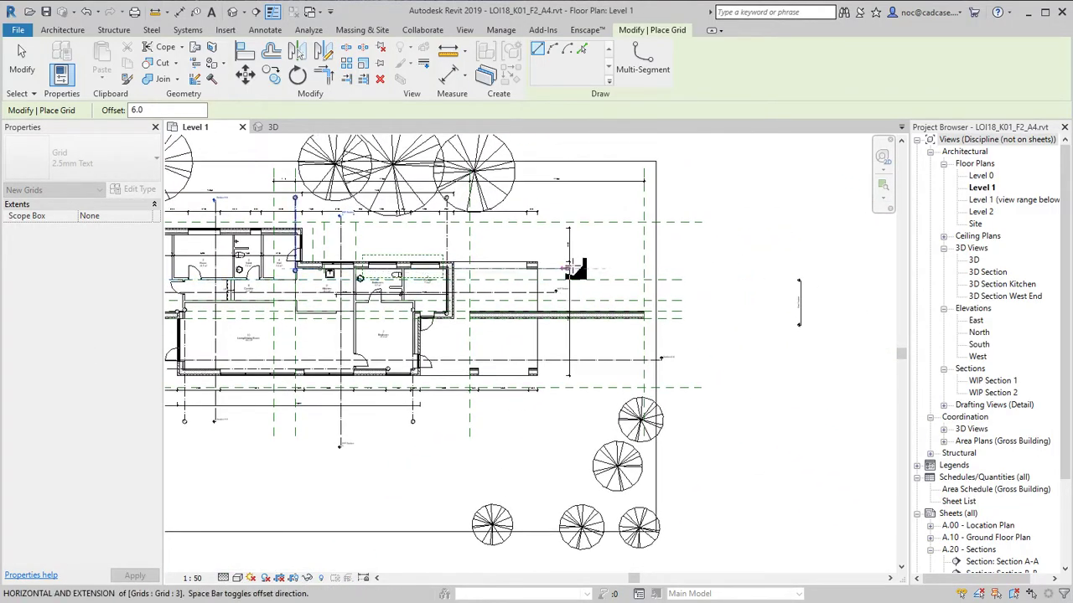
{"action": "left_click", "coordinate": [713, 269]}
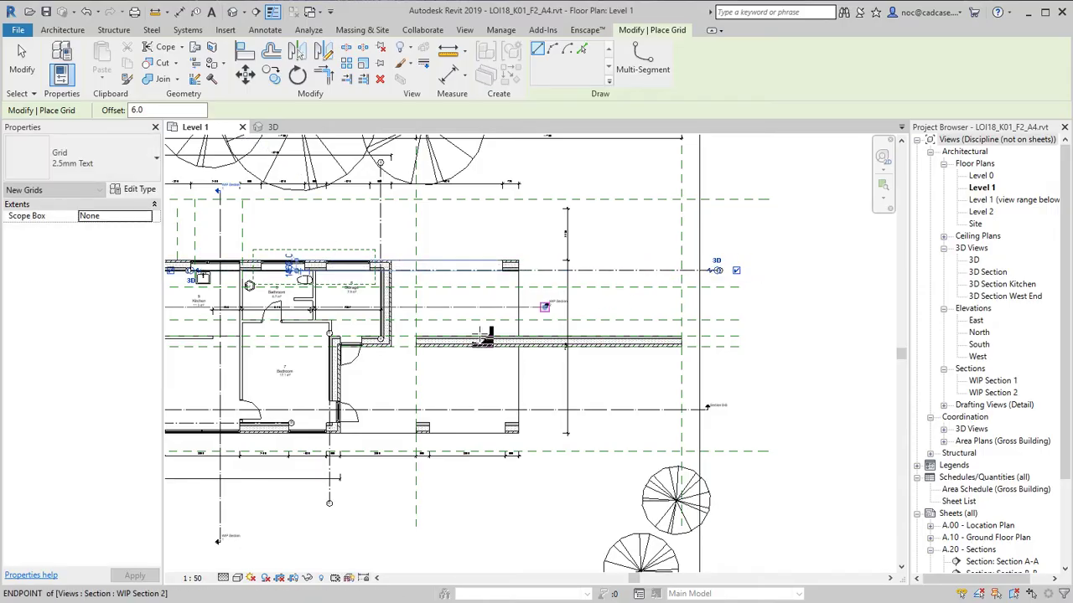
{"action": "key", "text": "Escape"}
{"action": "key", "text": "Escape"}
- Extend grid 5 along the bedroom's east wall north past the northern dimensions, and grid 3 south past the southern dimensions
{"action": "left_click", "coordinate": [330, 377]}
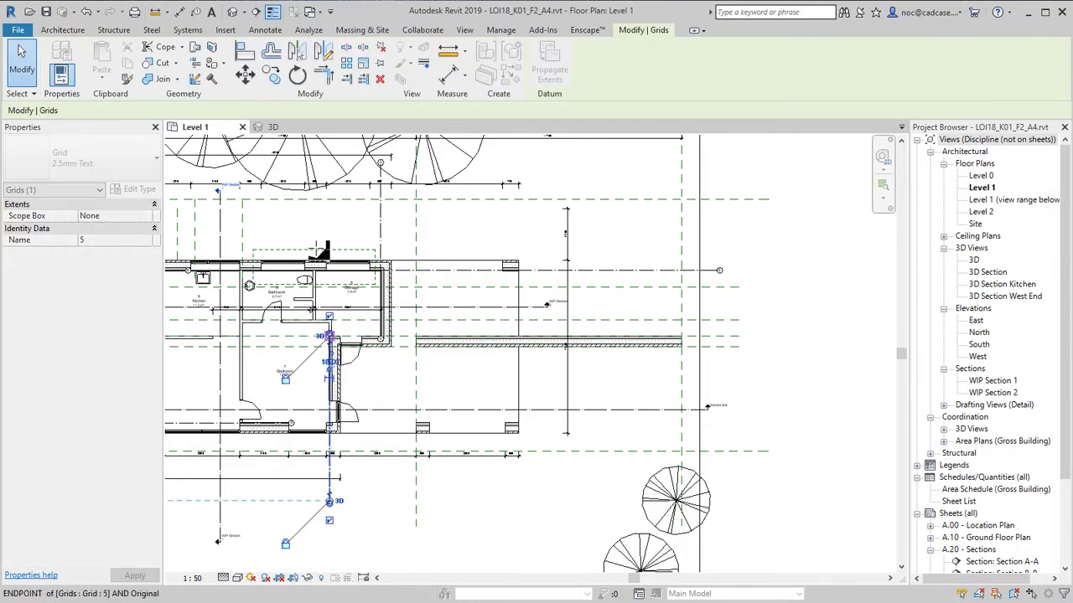
{"action": "middle_click_drag", "start_coordinate": [321, 168], "coordinate": [565, 186]}
{"action": "left_click", "coordinate": [395, 287]}
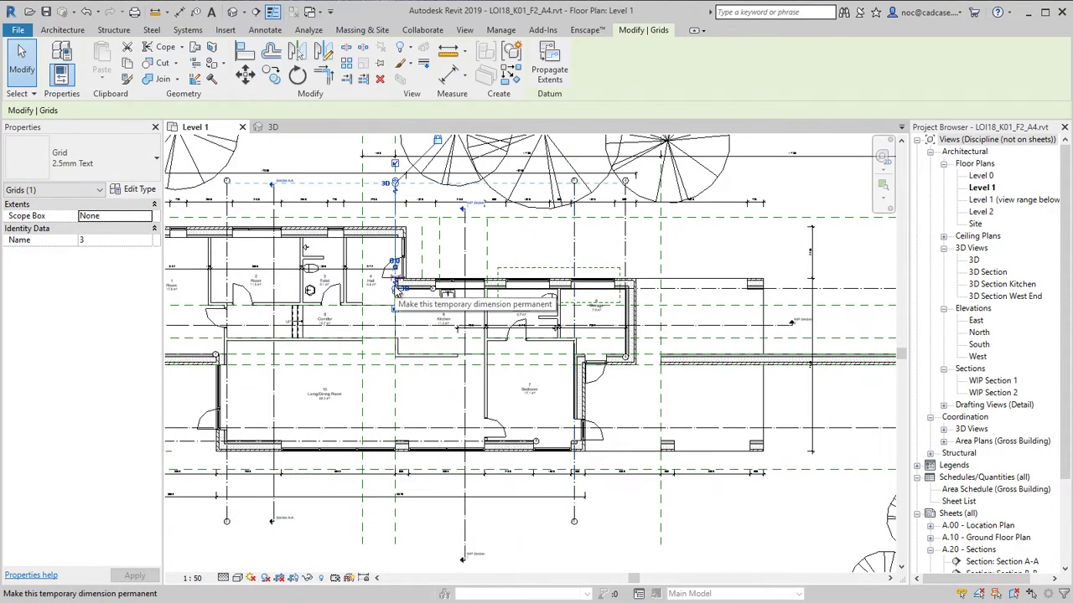
{"action": "scroll", "coordinate": [399, 293], "scroll_direction": "up", "scroll_amount": 3}
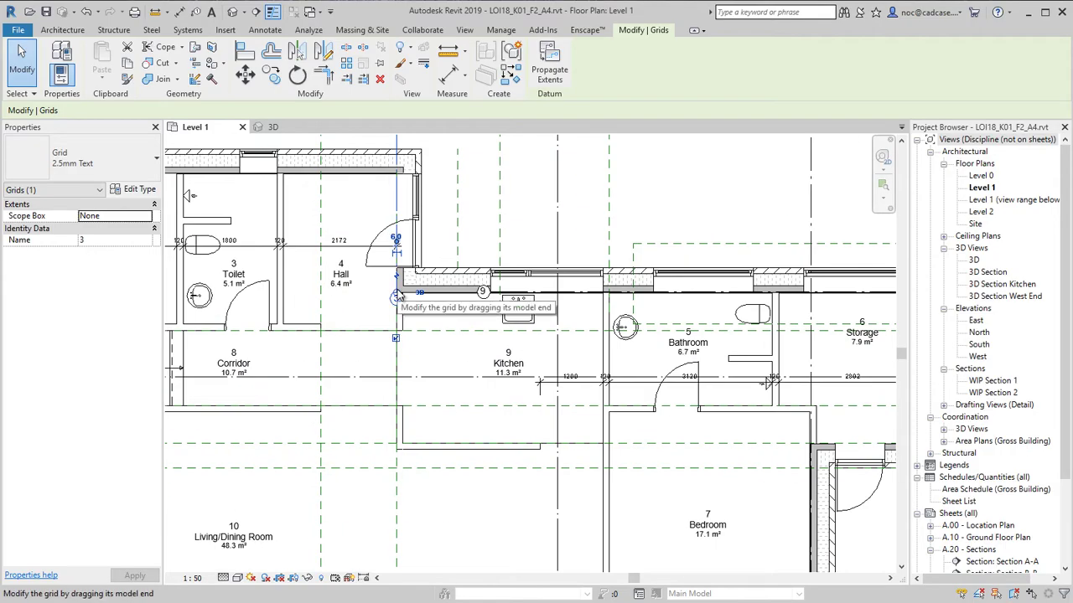
{"action": "left_click_drag", "start_coordinate": [399, 297], "coordinate": [399, 456]}
{"action": "scroll", "coordinate": [400, 201], "scroll_direction": "down", "scroll_amount": 3}
{"action": "left_click_drag", "start_coordinate": [403, 180], "coordinate": [402, 428]}
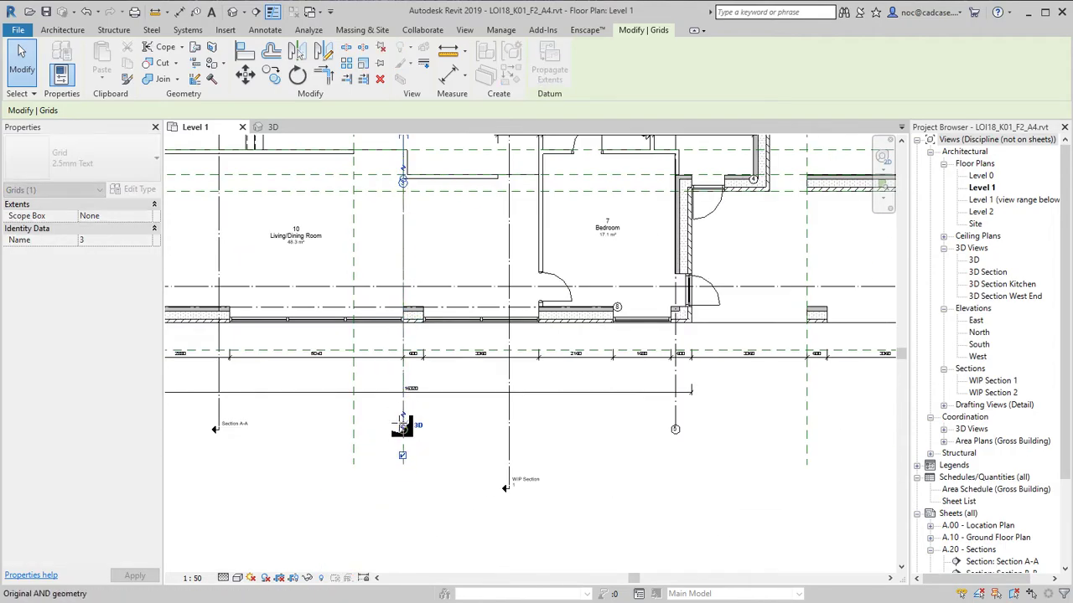
{"action": "scroll", "coordinate": [648, 423], "scroll_direction": "down", "scroll_amount": 3}
{"action": "middle_click_drag", "start_coordinate": [312, 355], "coordinate": [395, 389]}
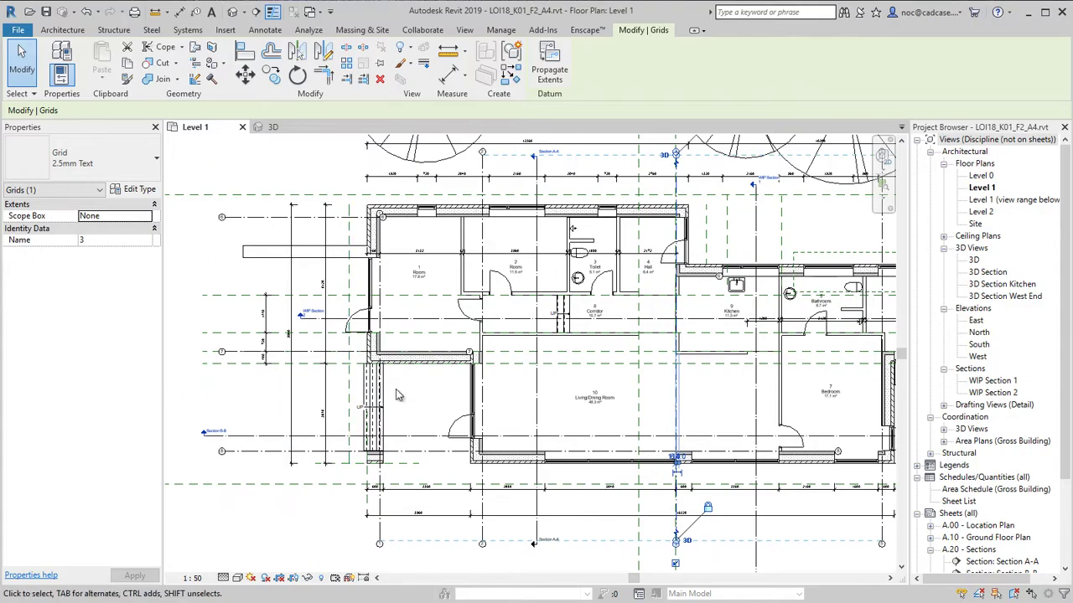
- Extend the east end of grid 7, along room 1's south wall, past the carport in line with grid 9's end
{"action": "left_click", "coordinate": [436, 353]}
{"action": "scroll", "coordinate": [448, 367], "scroll_direction": "down", "scroll_amount": 2}
{"action": "left_click", "coordinate": [225, 334]}
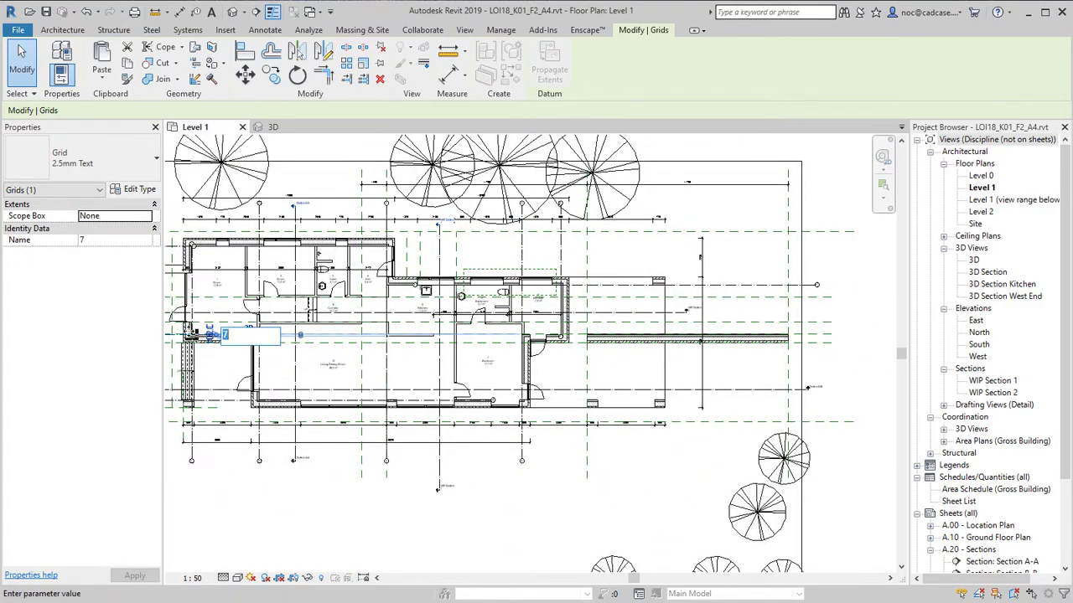
{"action": "key", "text": "Escape"}
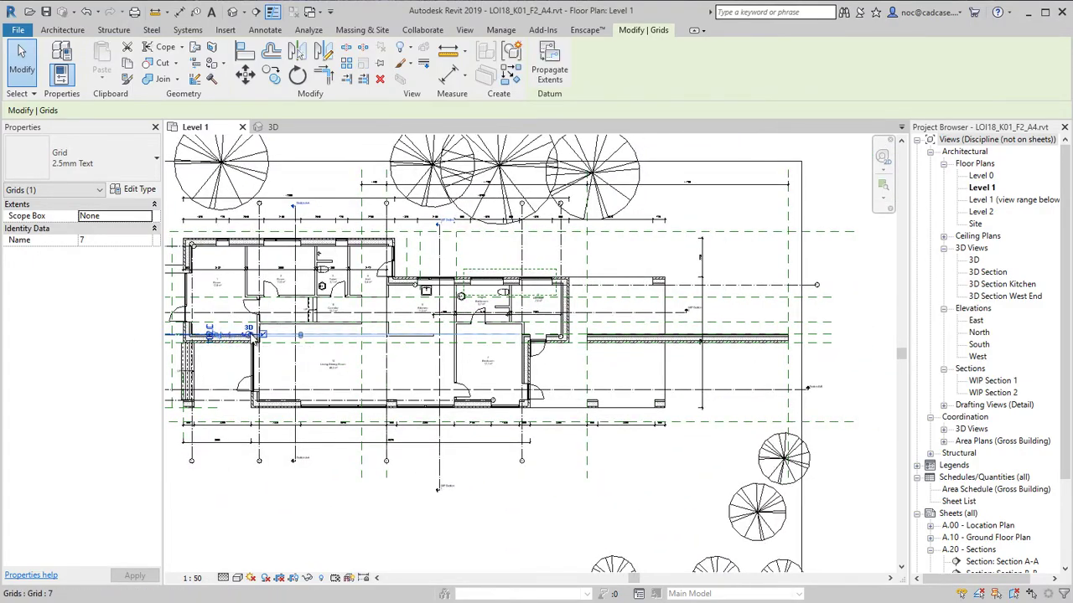
{"action": "scroll", "coordinate": [251, 336], "scroll_direction": "up", "scroll_amount": 4}
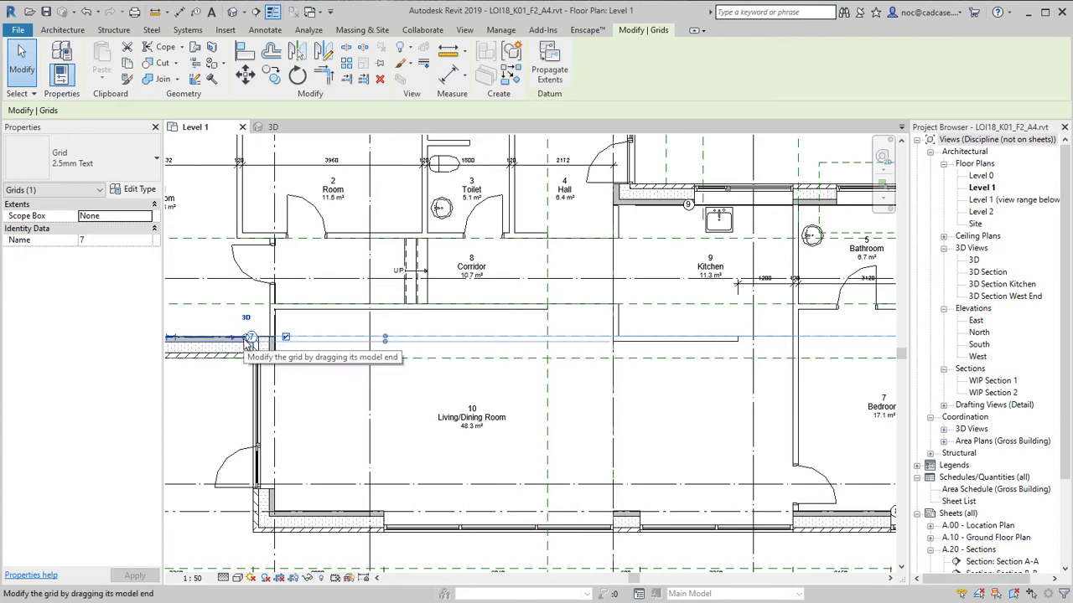
{"action": "scroll", "coordinate": [256, 344], "scroll_direction": "down", "scroll_amount": 2}
{"action": "scroll", "coordinate": [259, 346], "scroll_direction": "down", "scroll_amount": 1}
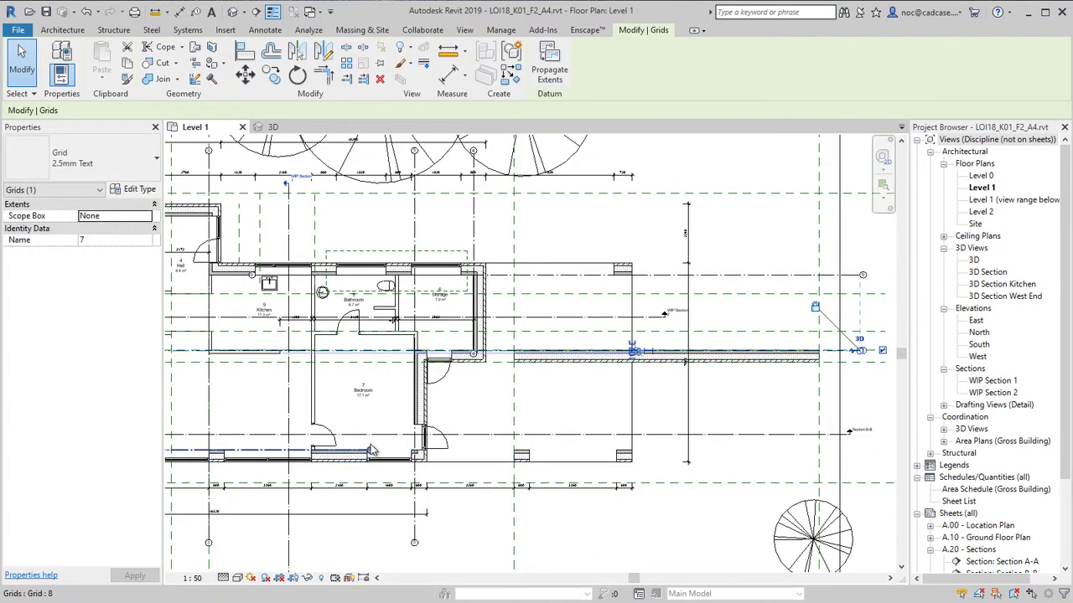
- Extend the east end of grid 8, along the bedroom's south wall, in line with the other eastern grid ends
{"action": "left_click", "coordinate": [270, 453]}
{"action": "scroll", "coordinate": [448, 262], "scroll_direction": "down", "scroll_amount": 3}
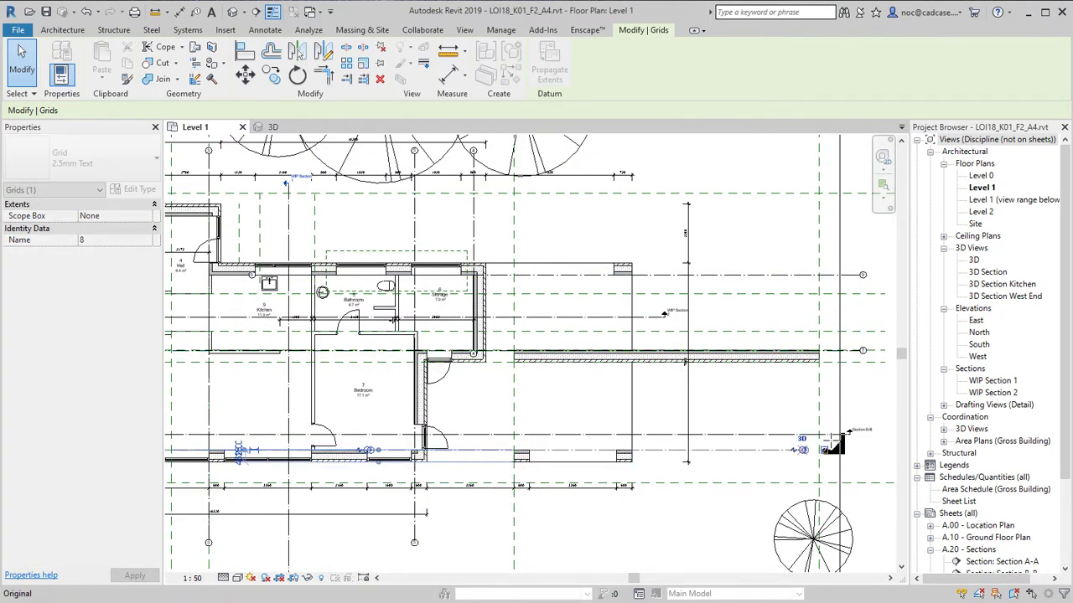
{"action": "scroll", "coordinate": [448, 263], "scroll_direction": "up", "scroll_amount": 3}
{"action": "scroll", "coordinate": [419, 352], "scroll_direction": "down", "scroll_amount": 2}
- Extend the east end of grid 6, along room 1's north wall, past the hall to north of the bathroom
{"action": "left_click", "coordinate": [400, 389]}
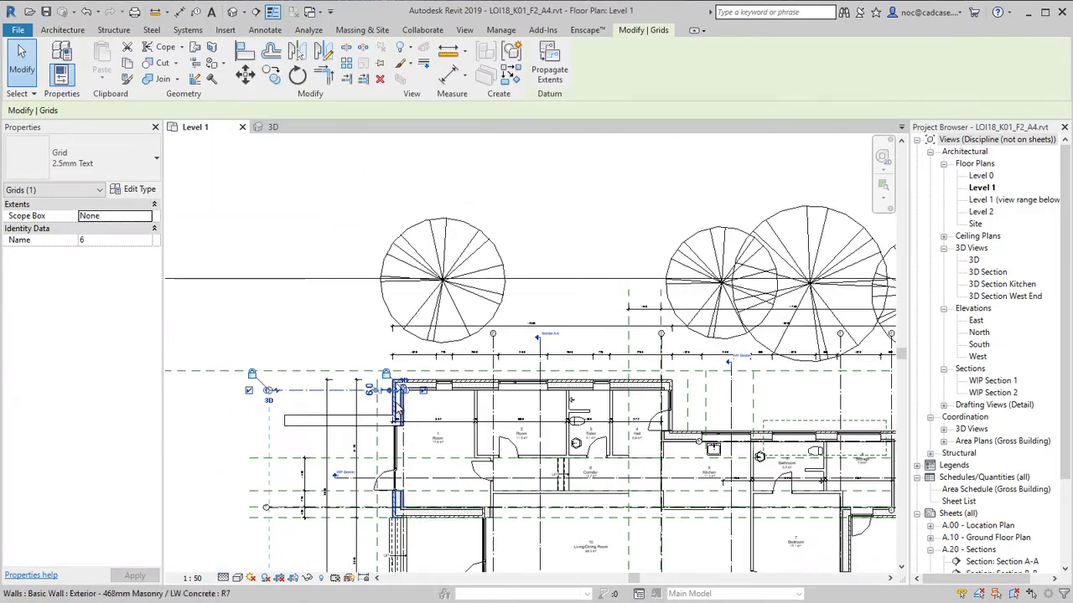
{"action": "scroll", "coordinate": [402, 394], "scroll_direction": "down", "scroll_amount": 3}
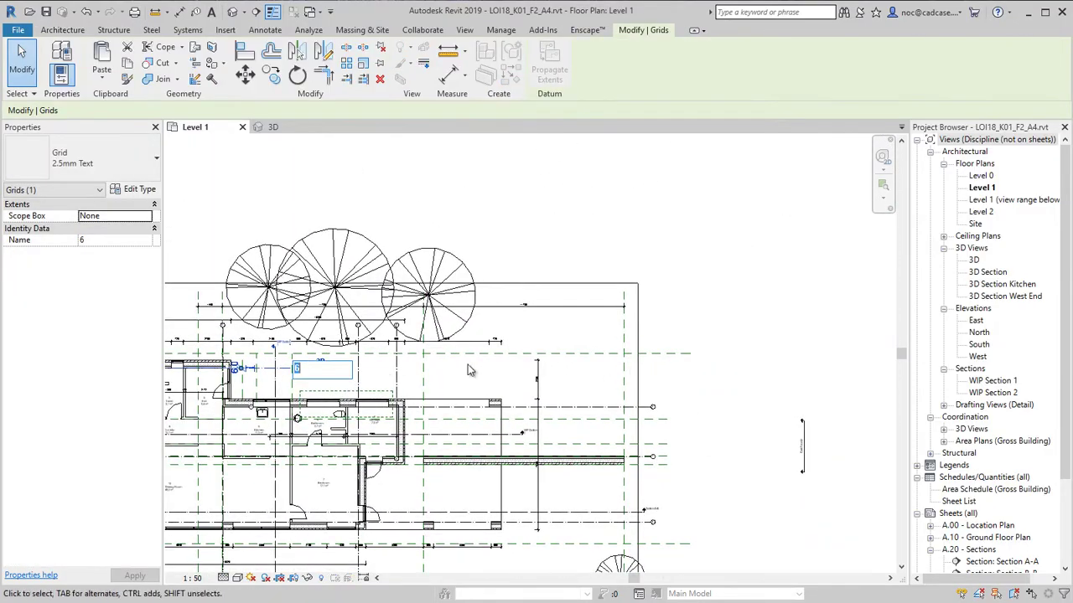
{"action": "scroll", "coordinate": [530, 319], "scroll_direction": "up", "scroll_amount": 5}
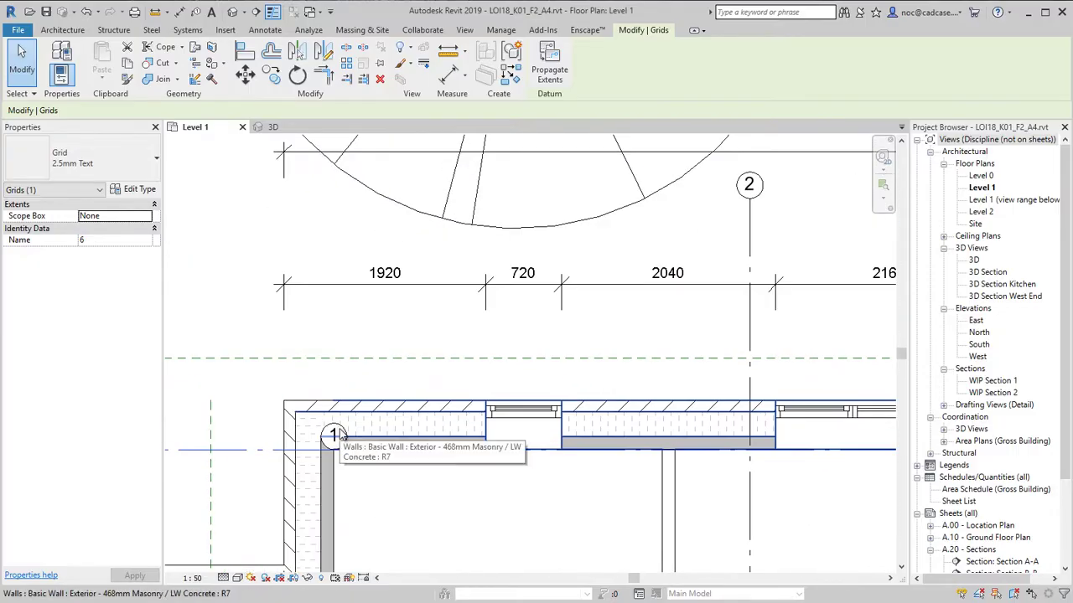
- Extend the north end of grid 1, along room 1's west wall, in line with the ends of grids 2 and 3
{"action": "left_click", "coordinate": [335, 472]}
{"action": "scroll", "coordinate": [334, 471], "scroll_direction": "down", "scroll_amount": 5}
{"action": "key", "text": "Escape"}
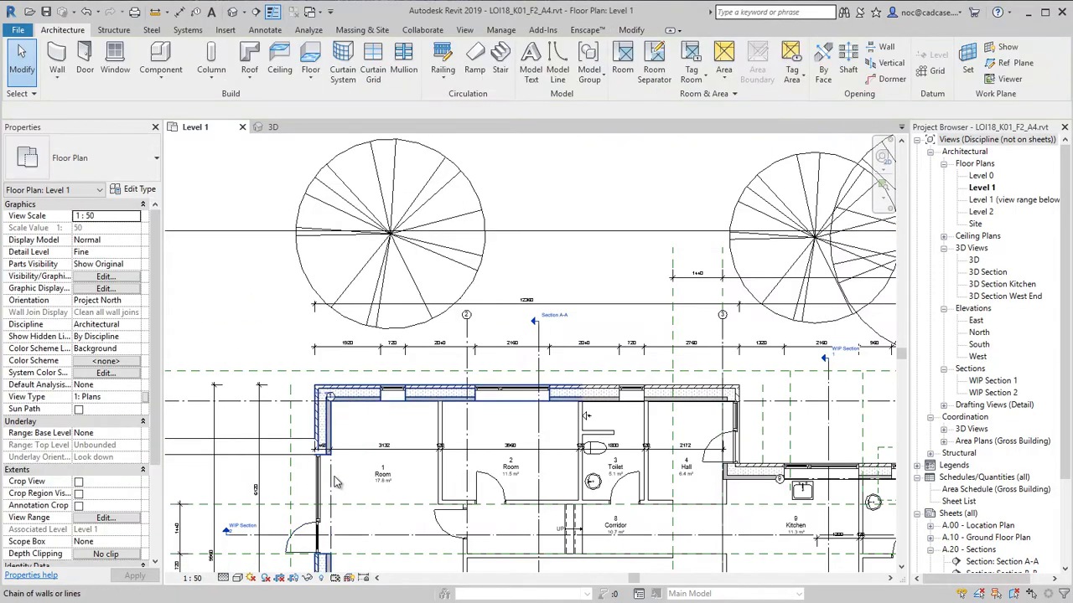
{"action": "left_click", "coordinate": [331, 319]}
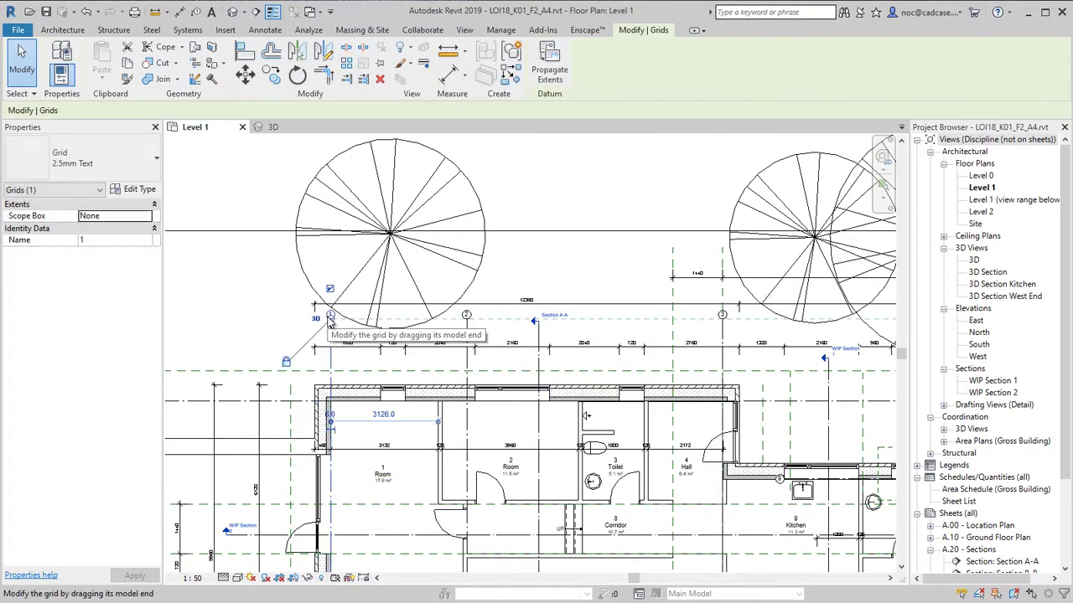
{"action": "scroll", "coordinate": [327, 419], "scroll_direction": "up", "scroll_amount": 5}
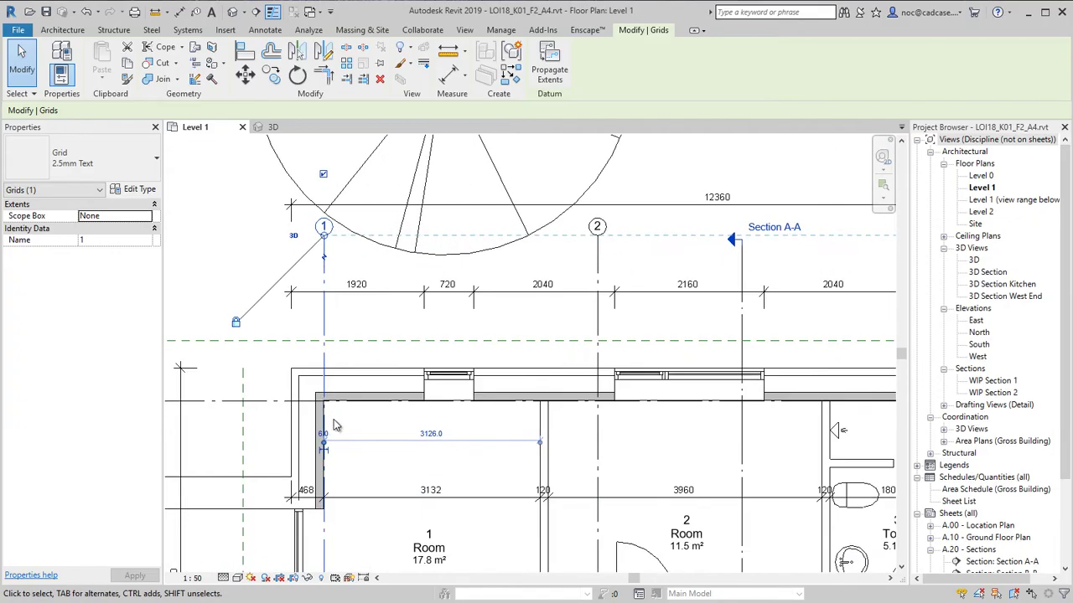
{"action": "middle_click_drag", "start_coordinate": [349, 425], "coordinate": [411, 383]}
{"action": "key", "text": "Escape"}
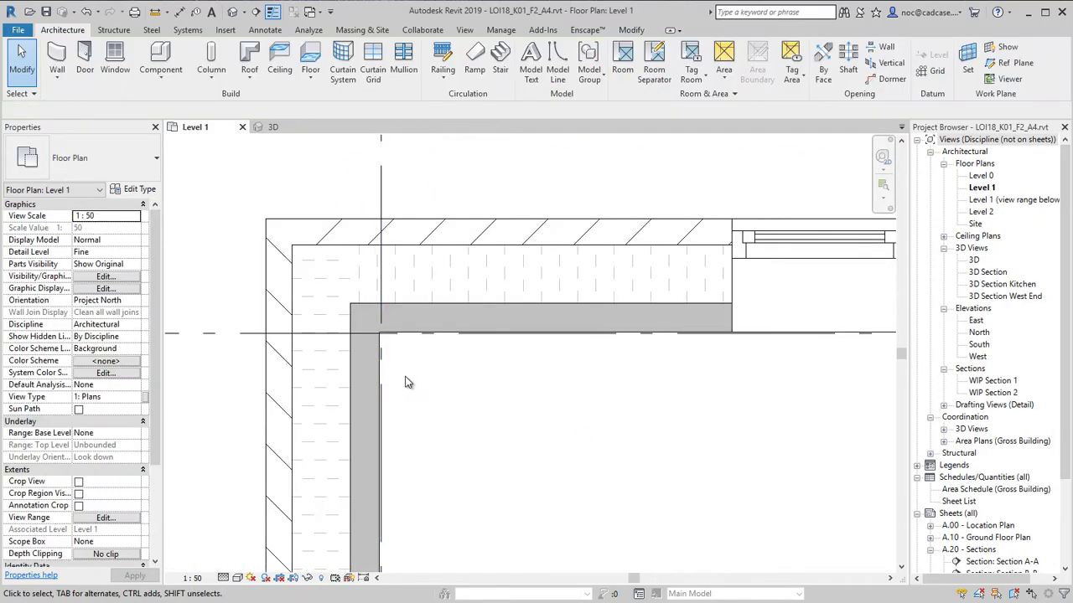
- Using the 2.0mm Arial style, dimension grids 1 and 6 to the inner faces of room 1's west and north walls
{"action": "left_click", "coordinate": [179, 12]}
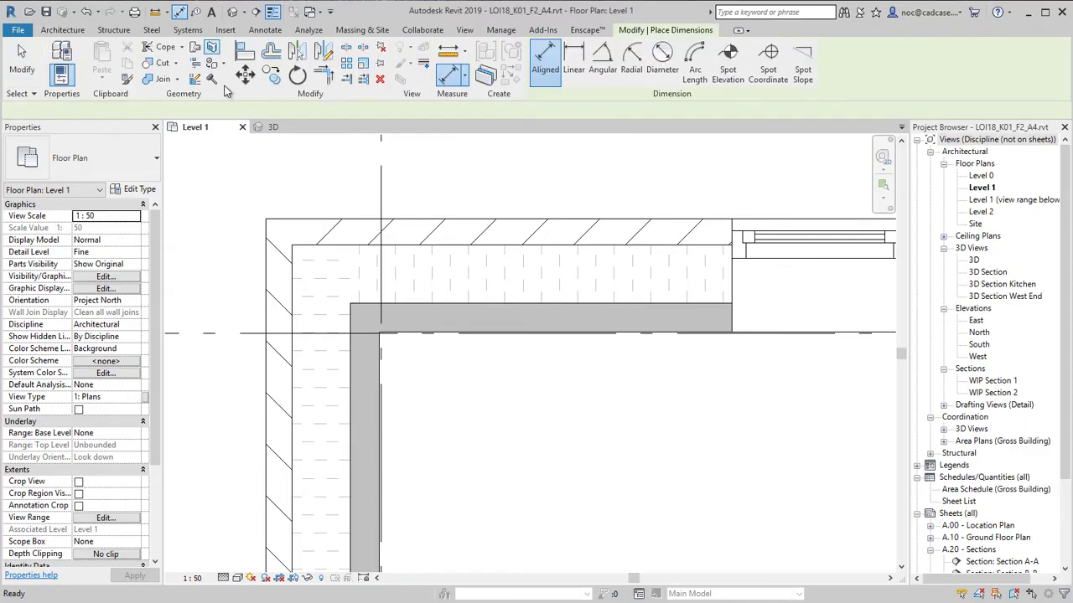
{"action": "left_click", "coordinate": [375, 410]}
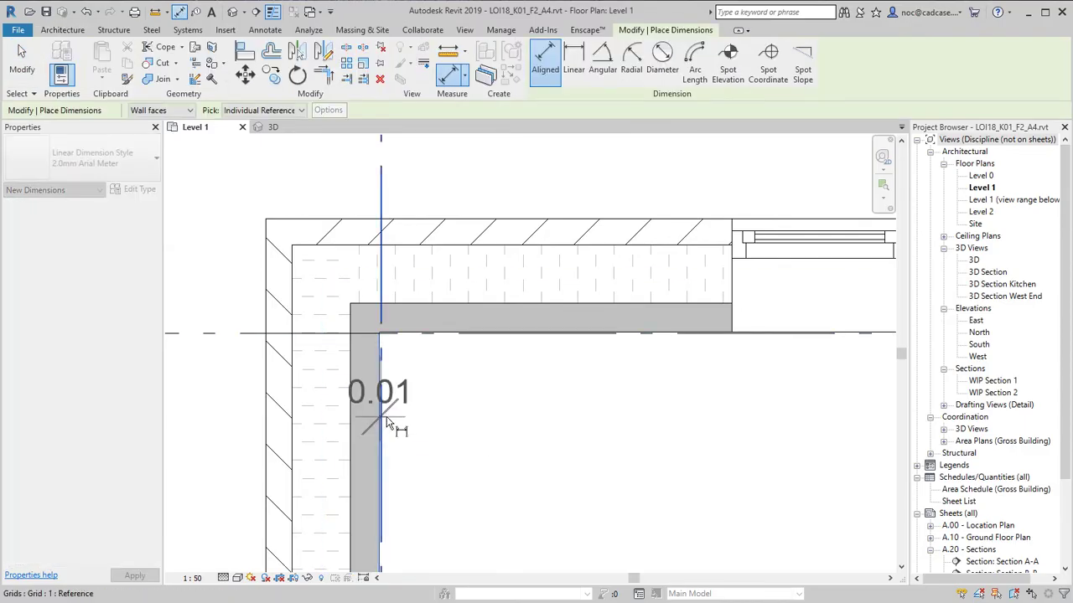
{"action": "key", "text": "Escape"}
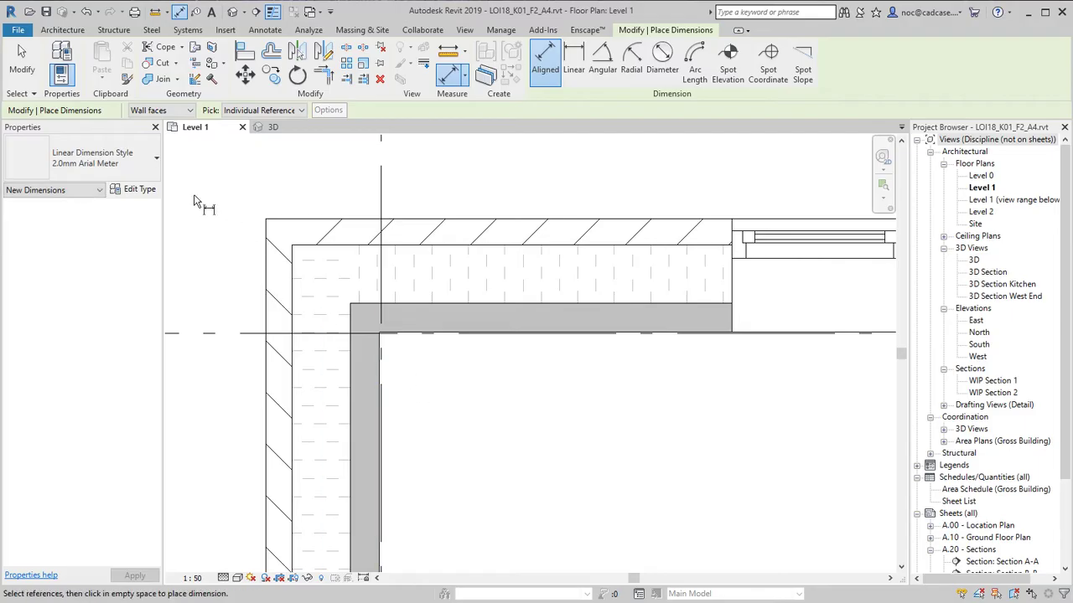
{"action": "left_click", "coordinate": [113, 157]}
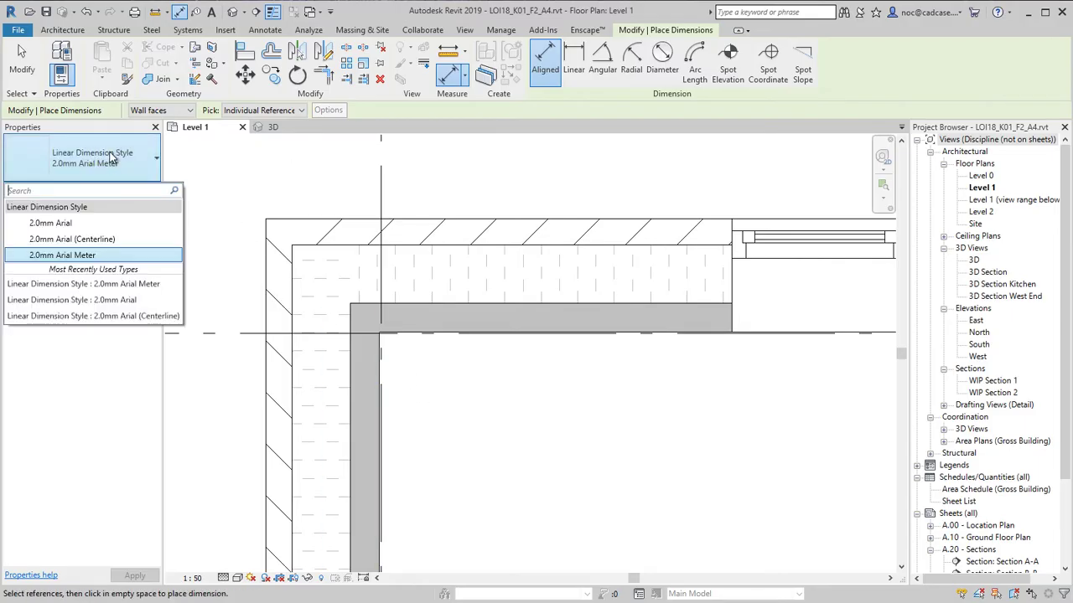
{"action": "left_click", "coordinate": [85, 224]}
{"action": "left_click", "coordinate": [379, 436]}
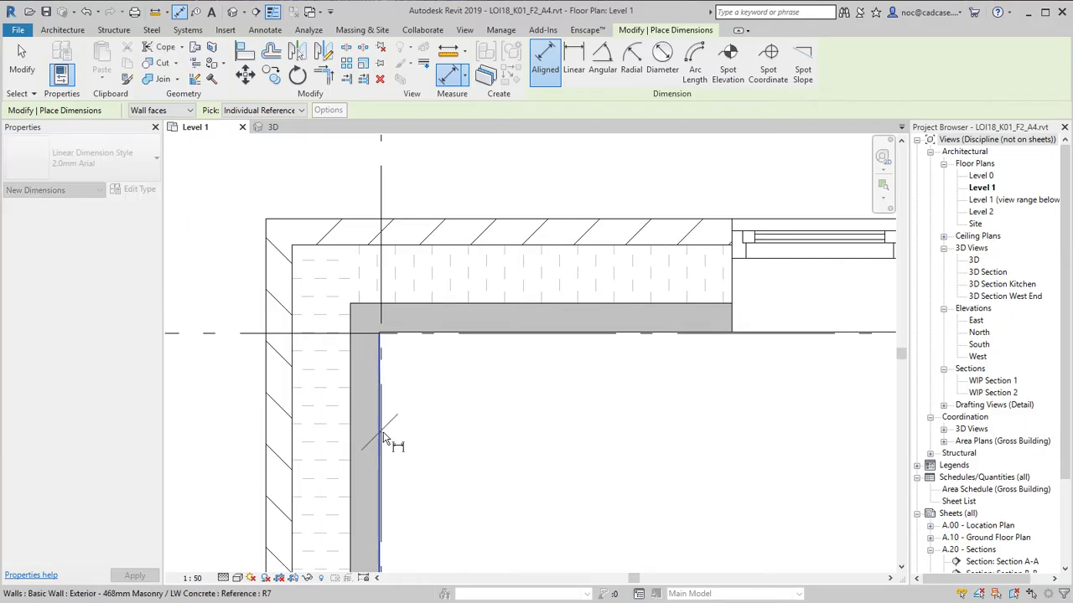
{"action": "left_click", "coordinate": [384, 442]}
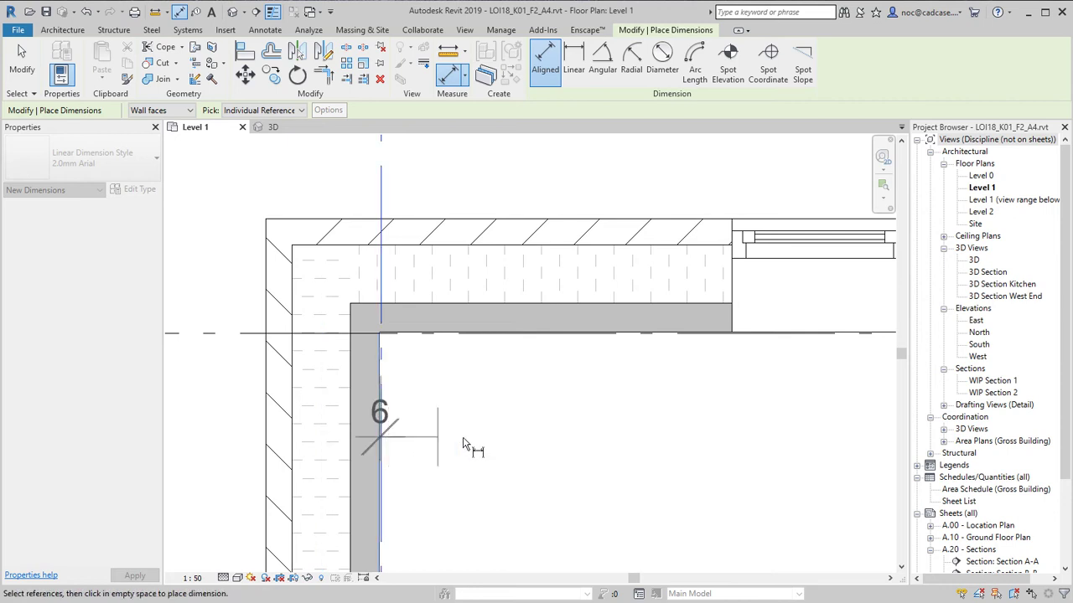
{"action": "left_click", "coordinate": [512, 433]}
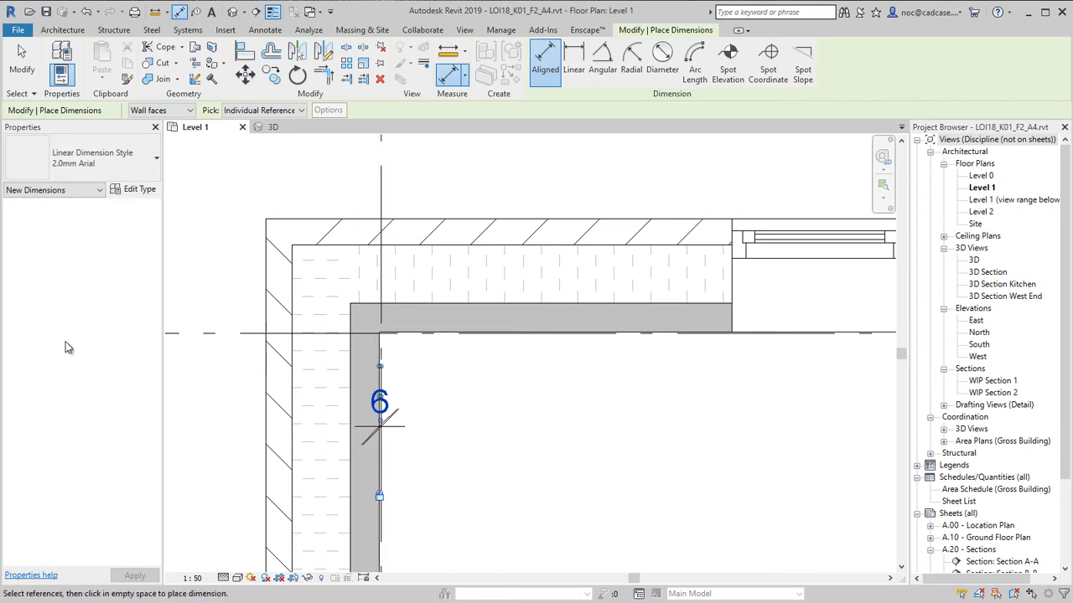
{"action": "left_click", "coordinate": [425, 335]}
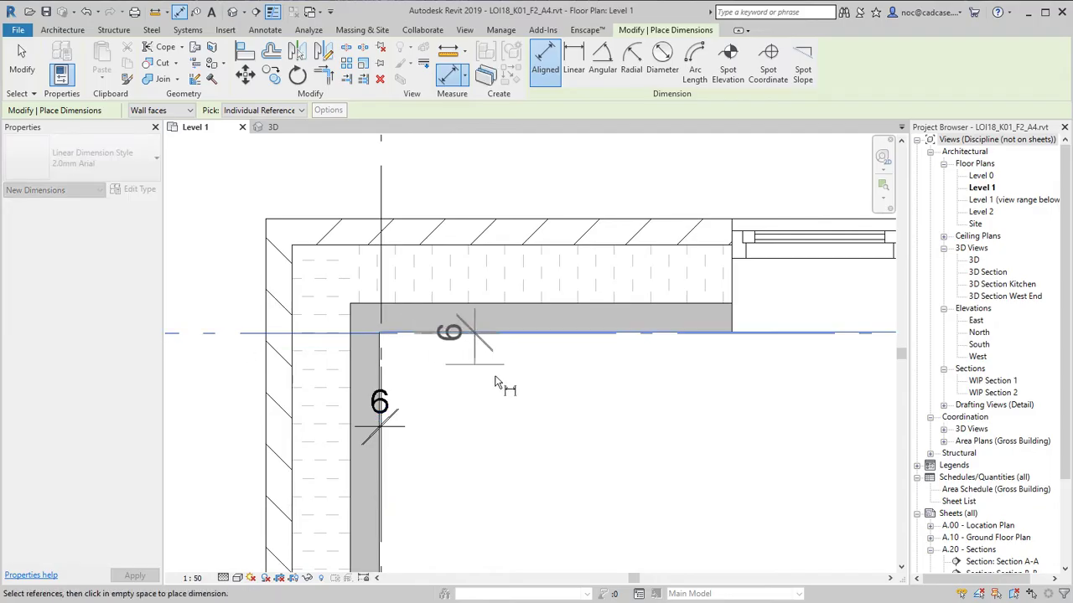
{"action": "left_click", "coordinate": [502, 381]}
- Add an aligned dimension between grid 3 and the west face of the wall at the kitchen's north-west corner
{"action": "scroll", "coordinate": [457, 385], "scroll_direction": "down", "scroll_amount": 5}
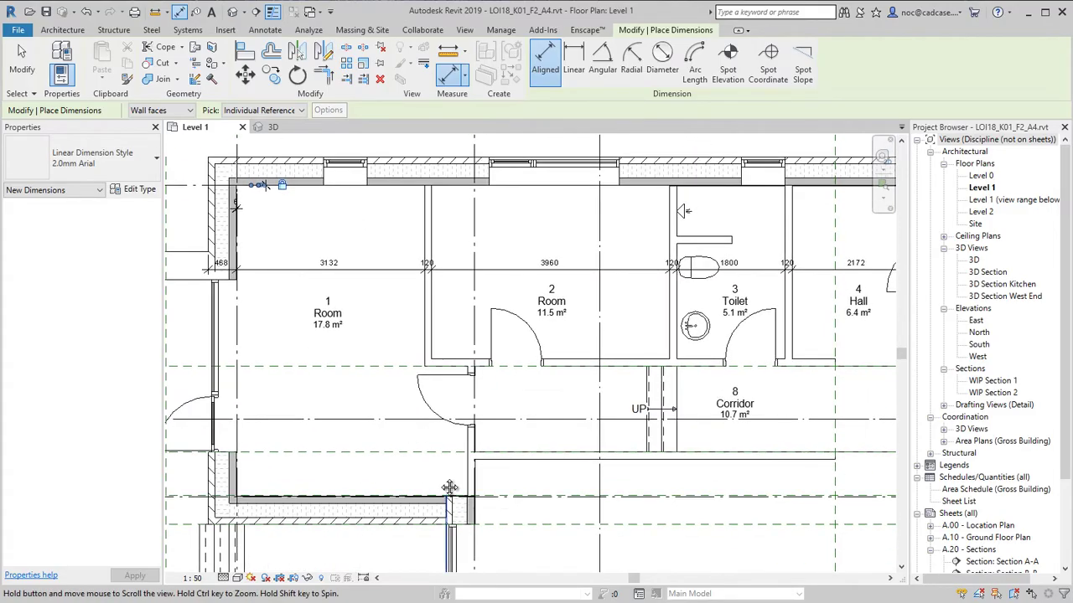
{"action": "middle_click_drag", "start_coordinate": [449, 488], "coordinate": [455, 228]}
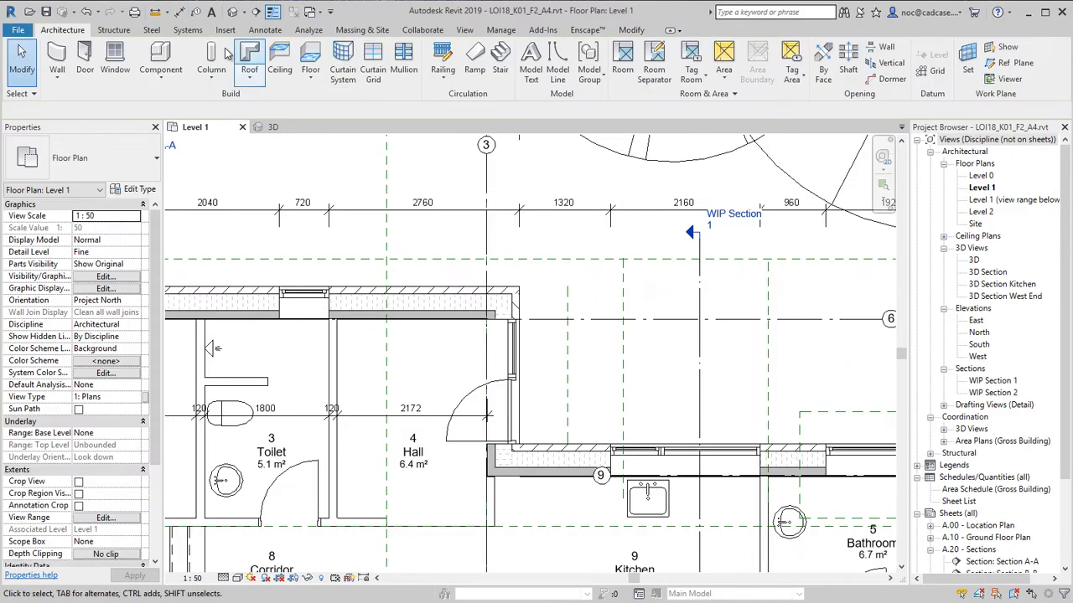
{"action": "left_click", "coordinate": [165, 11]}
{"action": "left_click", "coordinate": [178, 12]}
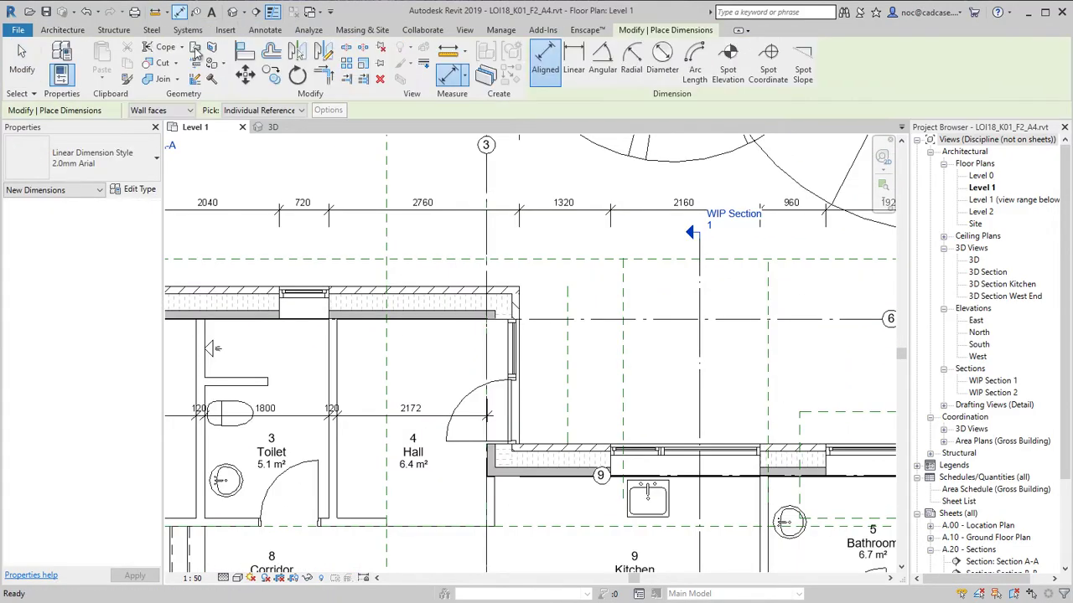
{"action": "scroll", "coordinate": [449, 441], "scroll_direction": "up", "scroll_amount": 5}
{"action": "scroll", "coordinate": [603, 486], "scroll_direction": "up", "scroll_amount": 2}
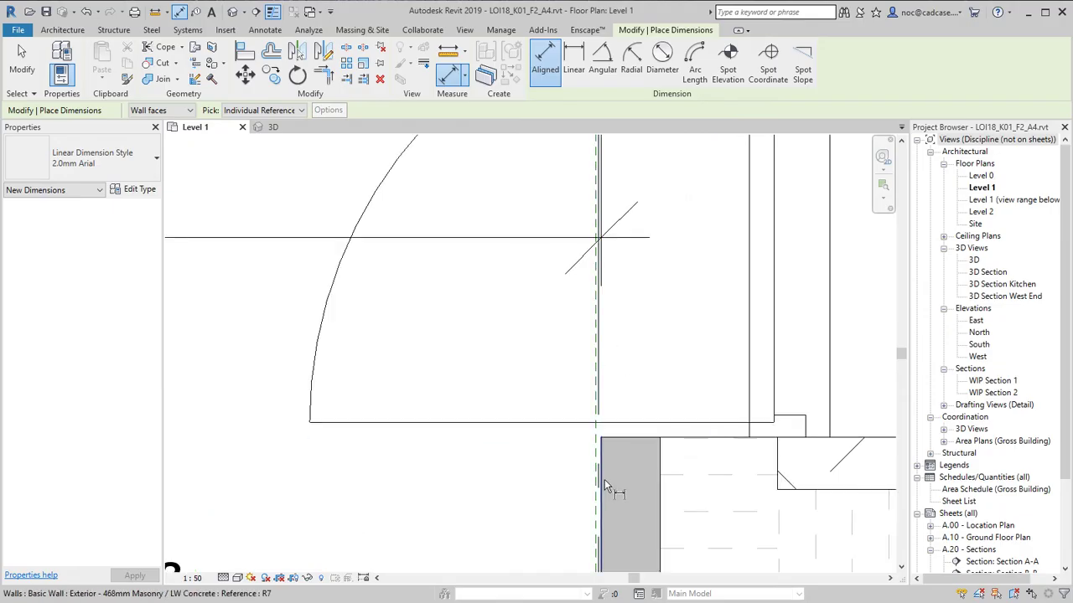
{"action": "scroll", "coordinate": [603, 488], "scroll_direction": "down", "scroll_amount": 3}
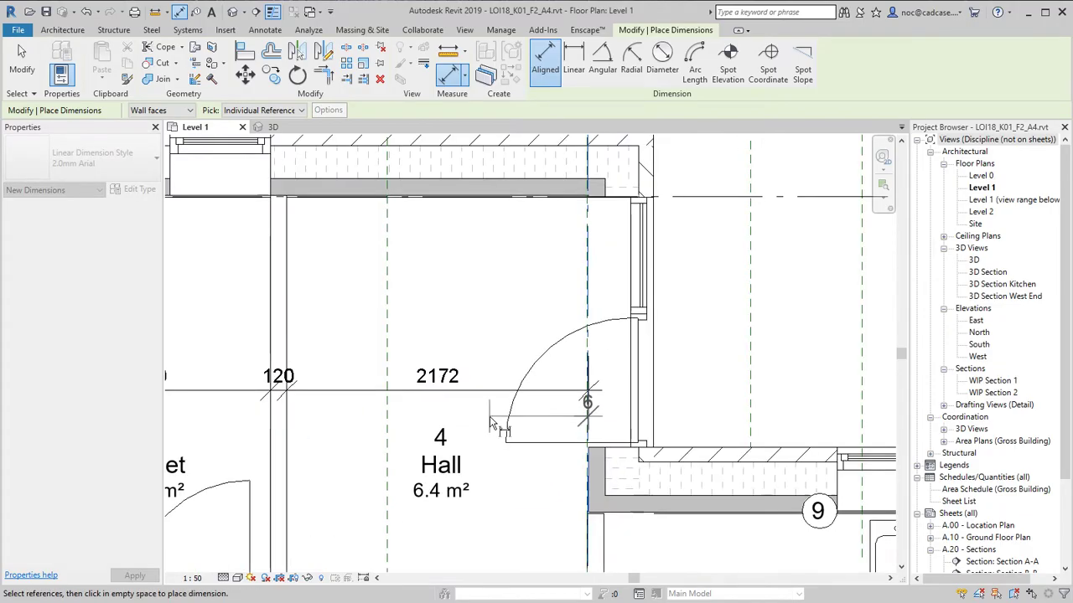
{"action": "scroll", "coordinate": [592, 488], "scroll_direction": "down", "scroll_amount": 3}
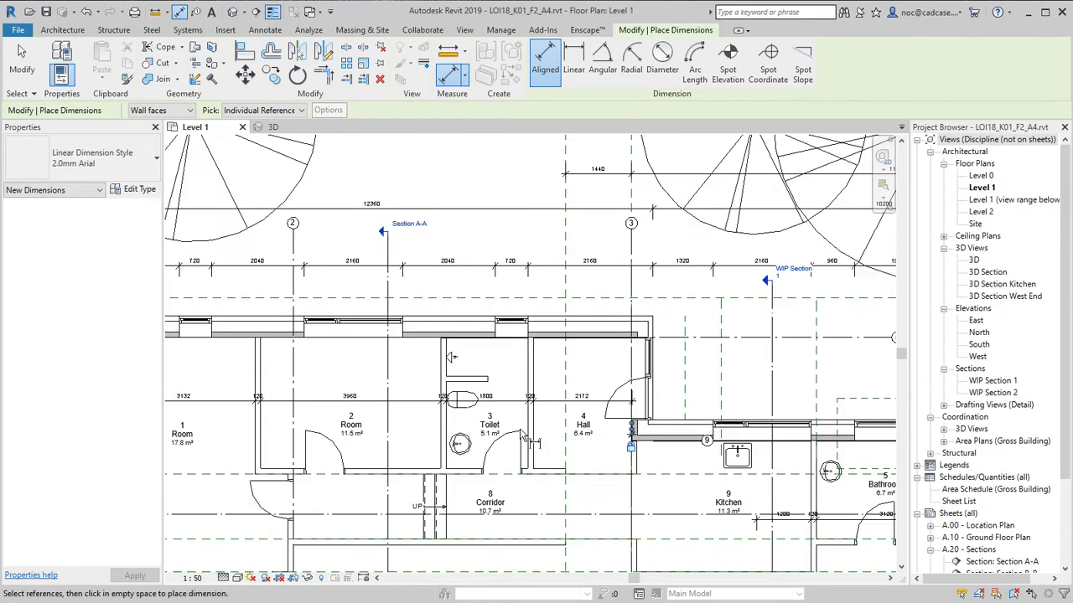
- Add an aligned dimension between grids 1 and 3 north of the house, just above the window dimension chain
{"action": "middle_click_drag", "start_coordinate": [522, 436], "coordinate": [660, 441]}
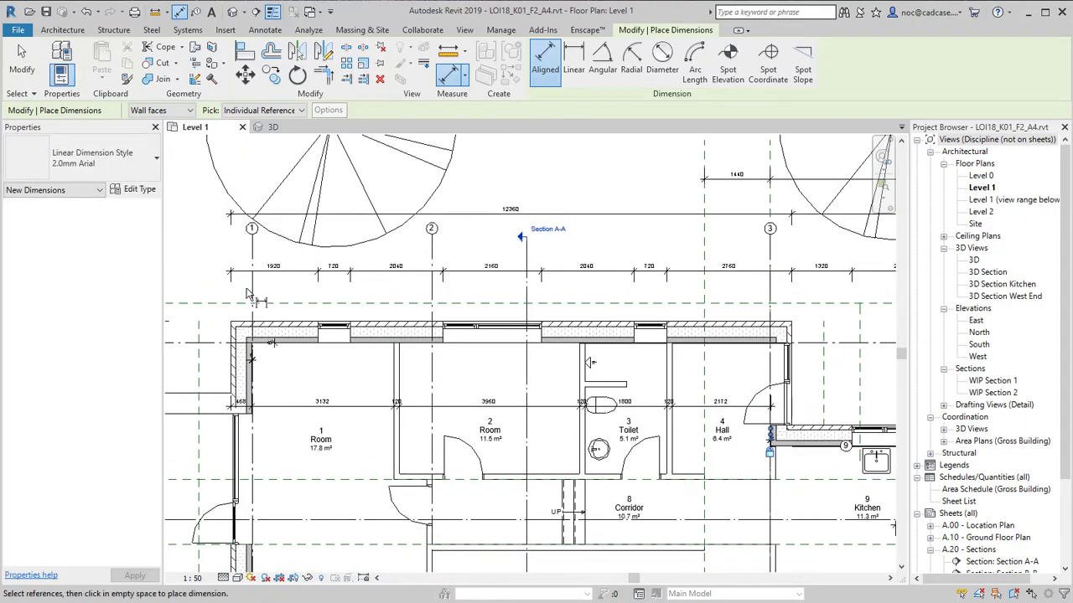
{"action": "left_click", "coordinate": [250, 294]}
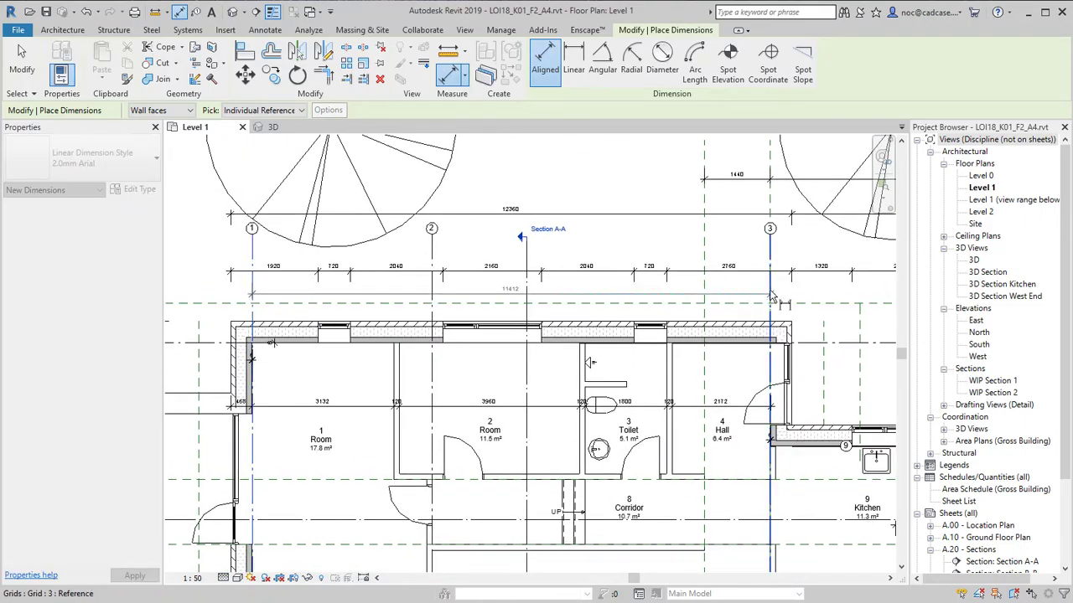
{"action": "left_click", "coordinate": [770, 296]}
{"action": "left_click", "coordinate": [686, 255]}
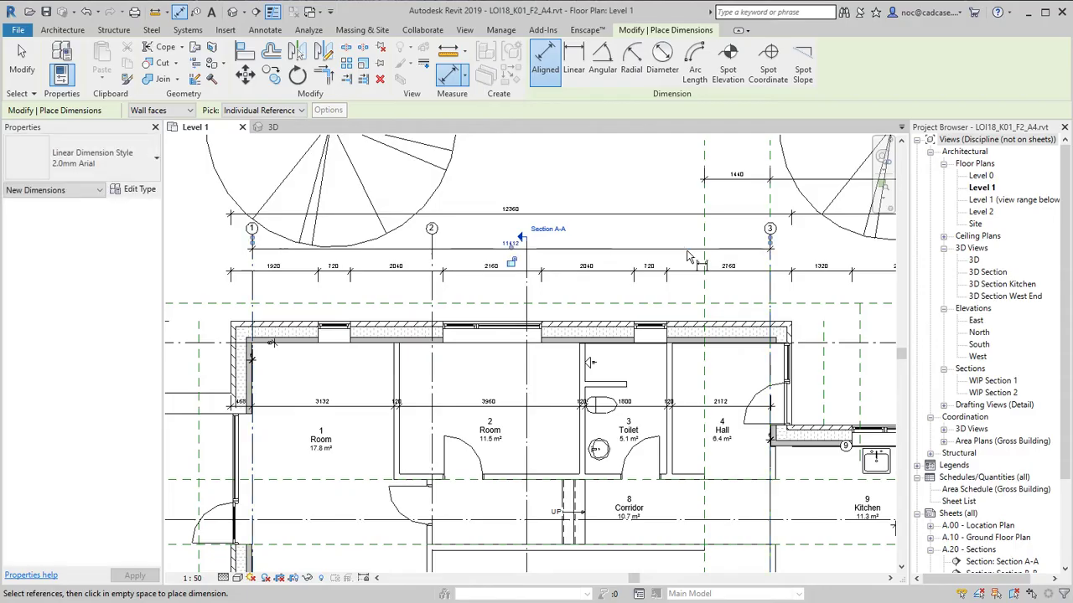
{"action": "key", "text": "Escape"}
{"action": "key", "text": "Escape"}
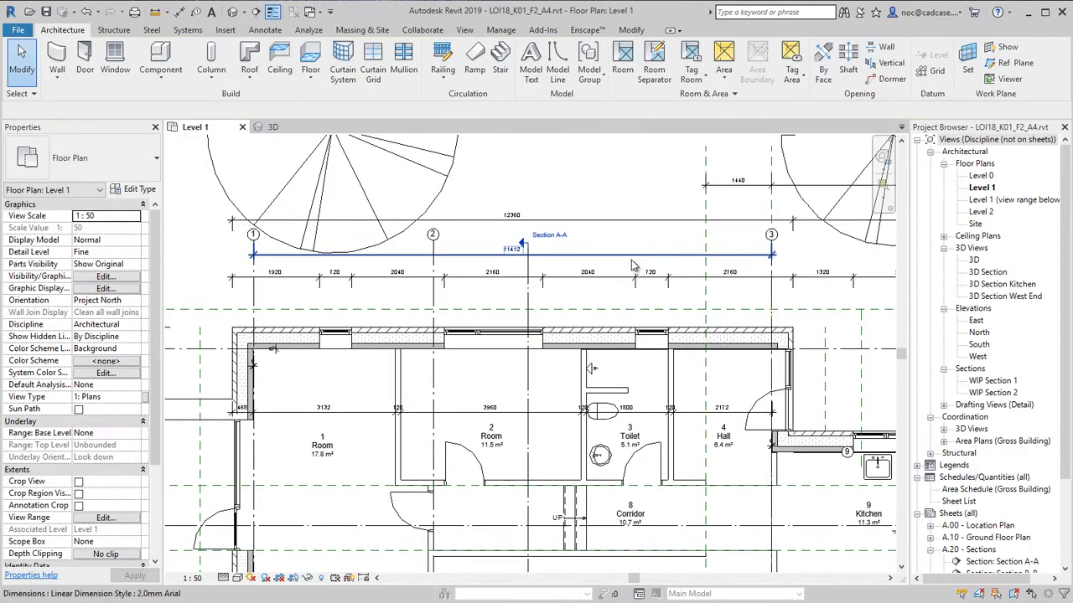
- Consult the 'Tabel over murmål' masonry dimension table for the distance between grids 1 and 3 and return to the Revit plan
{"action": "scroll", "coordinate": [523, 256], "scroll_direction": "up", "scroll_amount": 3}
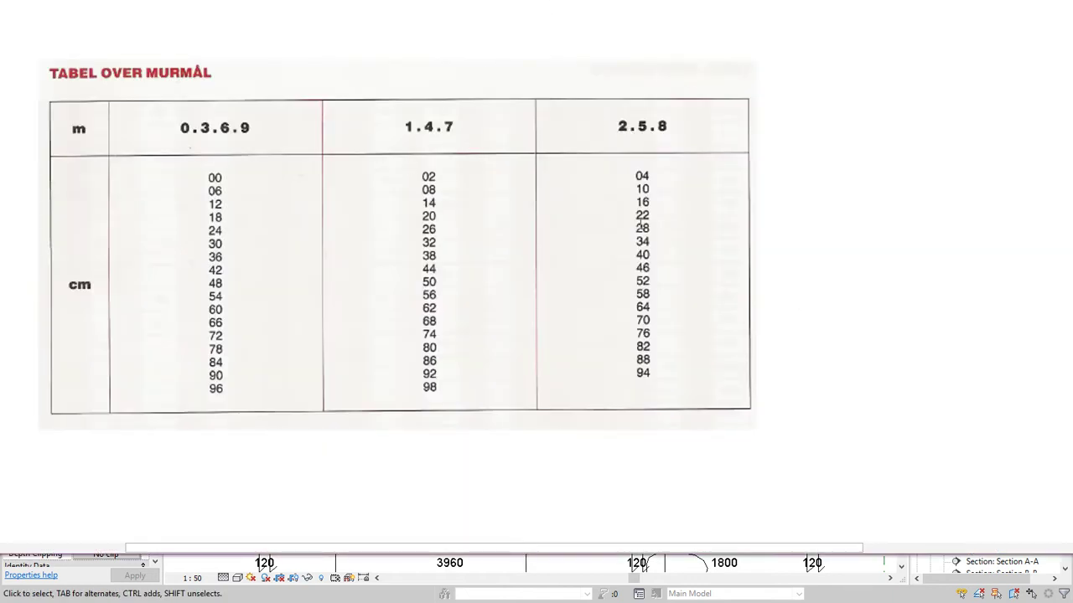
{"action": "left_click", "coordinate": [643, 254]}
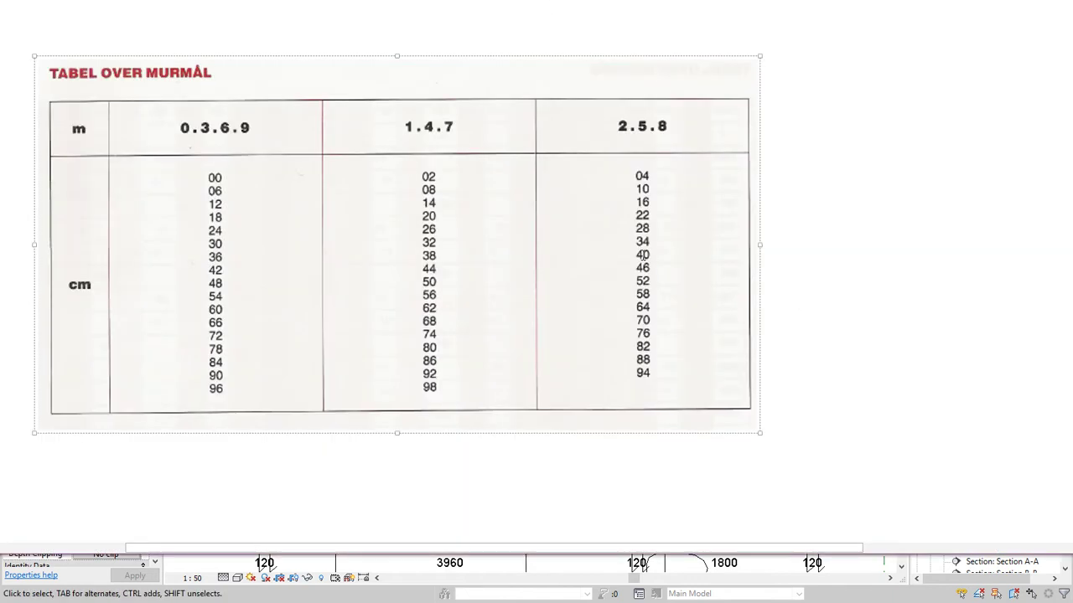
{"action": "left_click", "coordinate": [396, 599]}
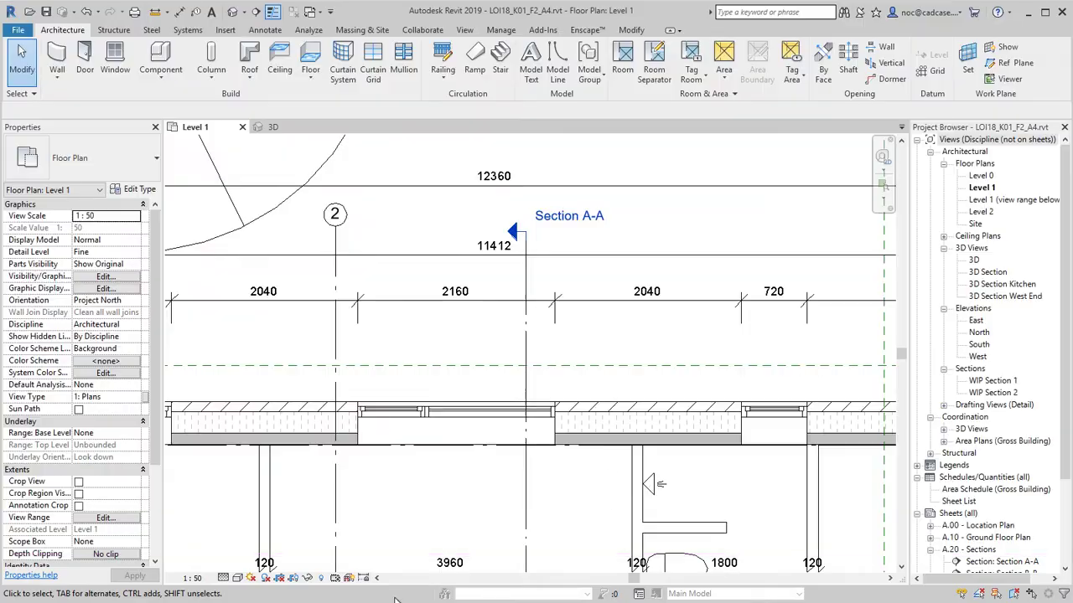
{"action": "scroll", "coordinate": [517, 338], "scroll_direction": "down", "scroll_amount": 3}
{"action": "scroll", "coordinate": [329, 348], "scroll_direction": "up", "scroll_amount": 2}
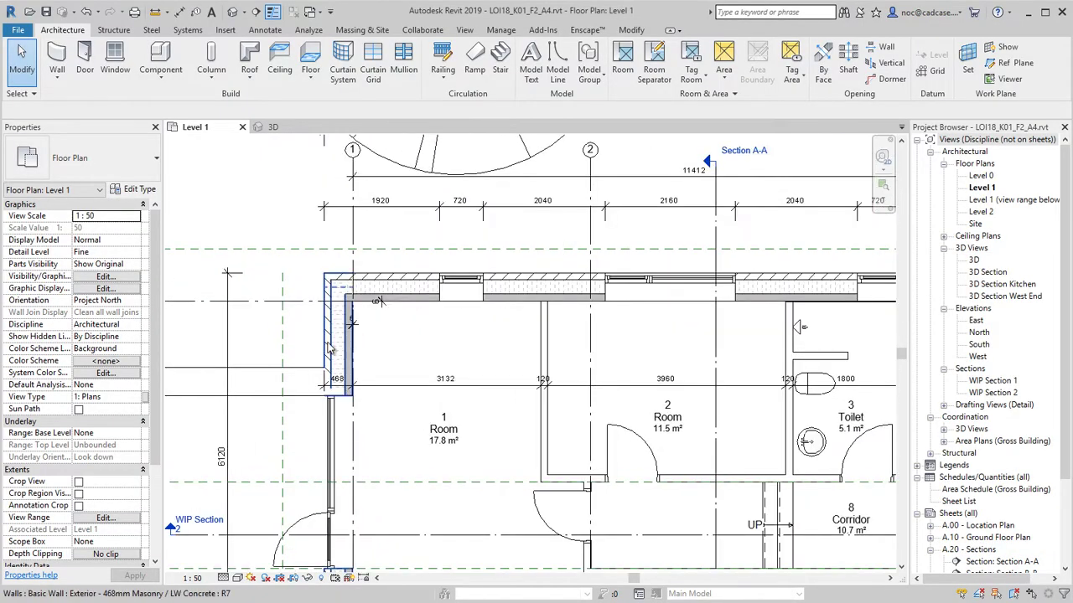
- Pin the exterior wall along room 1's west side and grid 1 in place
{"action": "left_click", "coordinate": [329, 348]}
{"action": "scroll", "coordinate": [329, 348], "scroll_direction": "down", "scroll_amount": 1}
{"action": "middle_click_drag", "start_coordinate": [367, 187], "coordinate": [384, 102]}
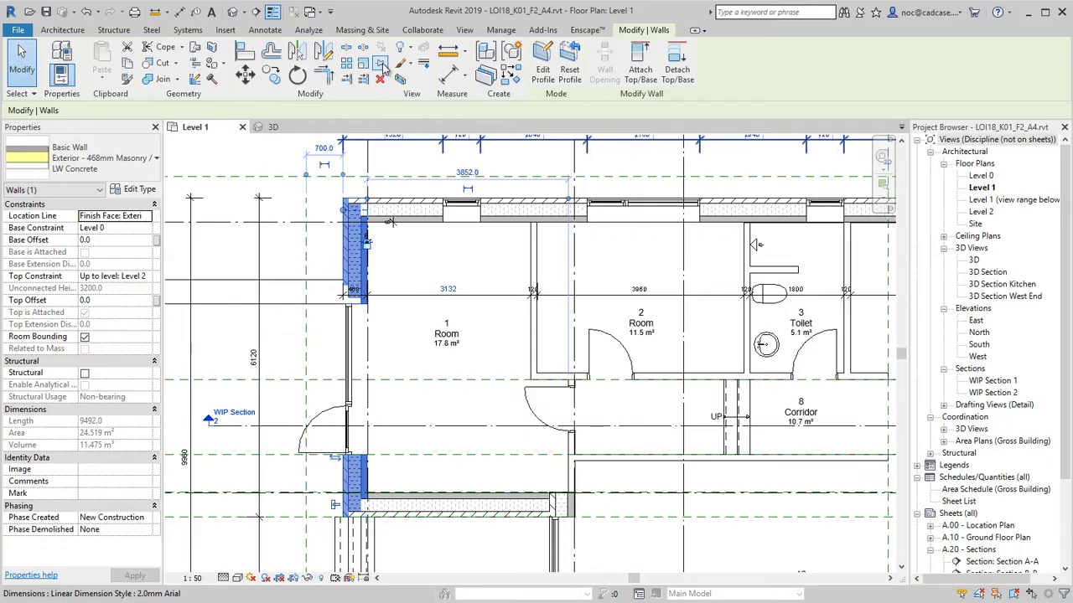
{"action": "middle_click_drag", "start_coordinate": [712, 209], "coordinate": [560, 242]}
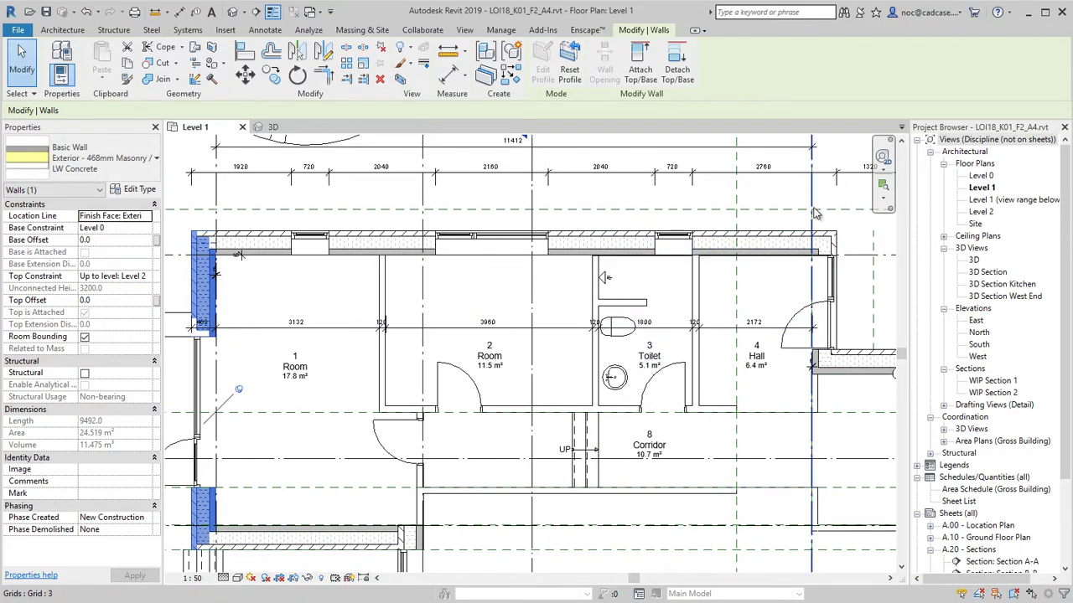
{"action": "left_click", "coordinate": [216, 189]}
{"action": "middle_click_drag", "start_coordinate": [216, 276], "coordinate": [268, 371]}
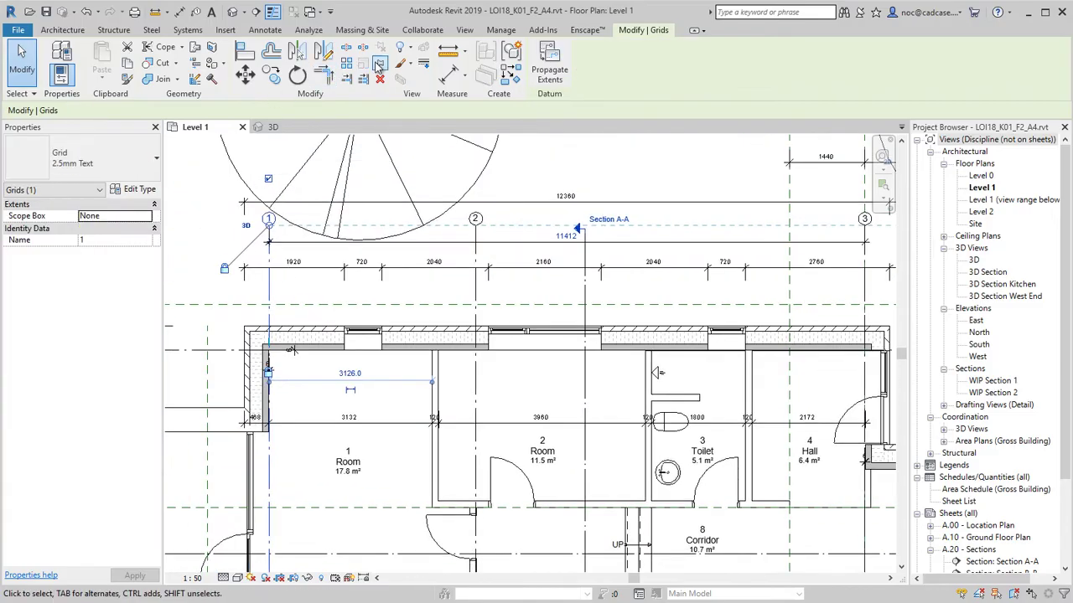
- Set the distance between grids 1 and 3 to 11400 mm by moving grid 3
{"action": "left_click", "coordinate": [867, 298]}
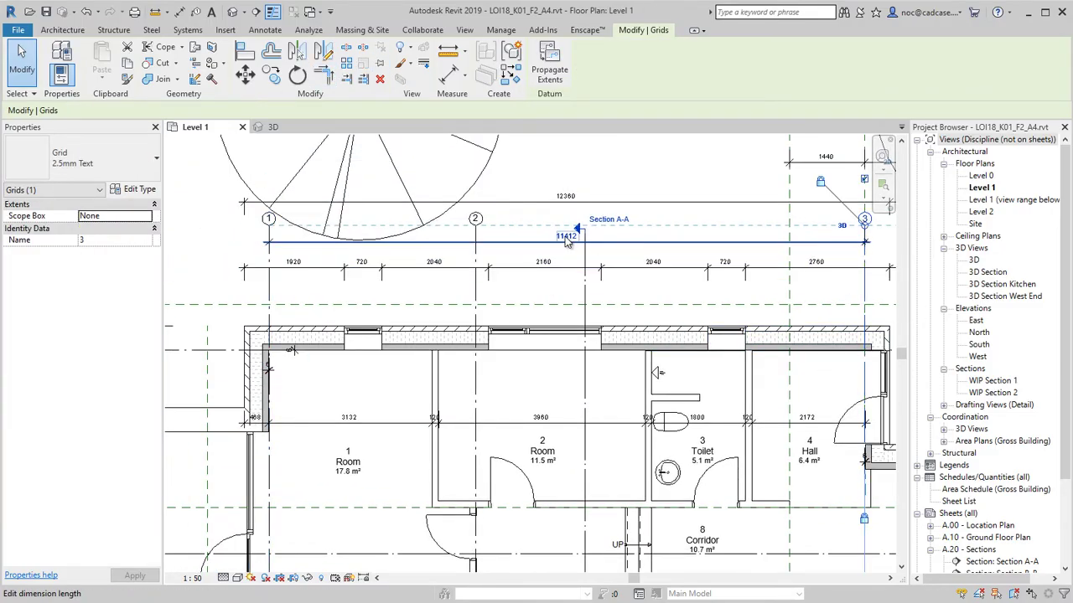
{"action": "left_click", "coordinate": [566, 235]}
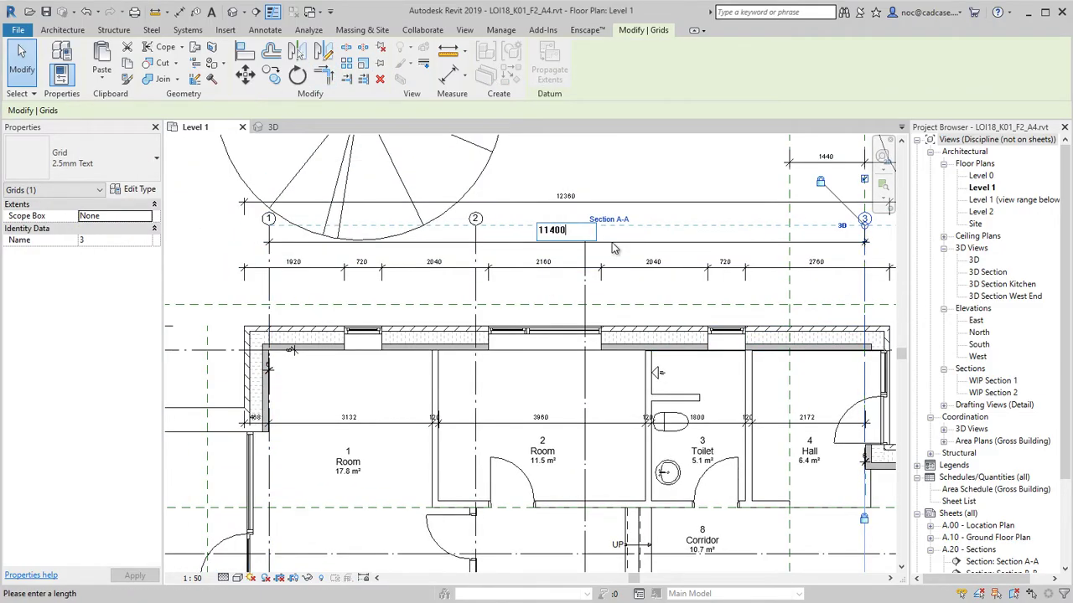
{"action": "key", "text": "Return"}
{"action": "middle_click_drag", "start_coordinate": [627, 232], "coordinate": [593, 241]}
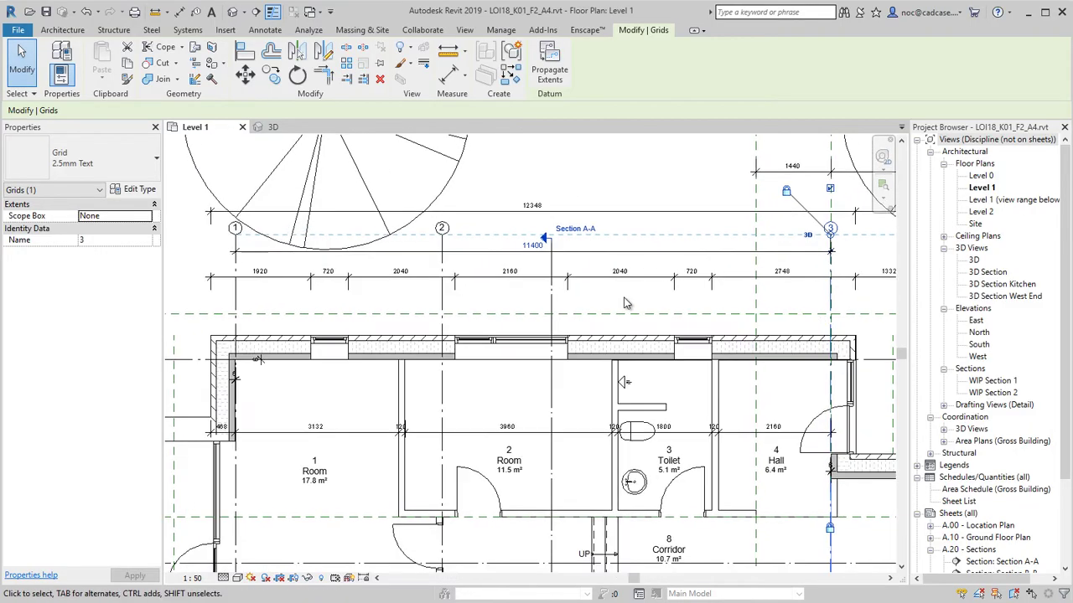
{"action": "left_click", "coordinate": [620, 303]}
{"action": "middle_click_drag", "start_coordinate": [621, 304], "coordinate": [618, 316]}
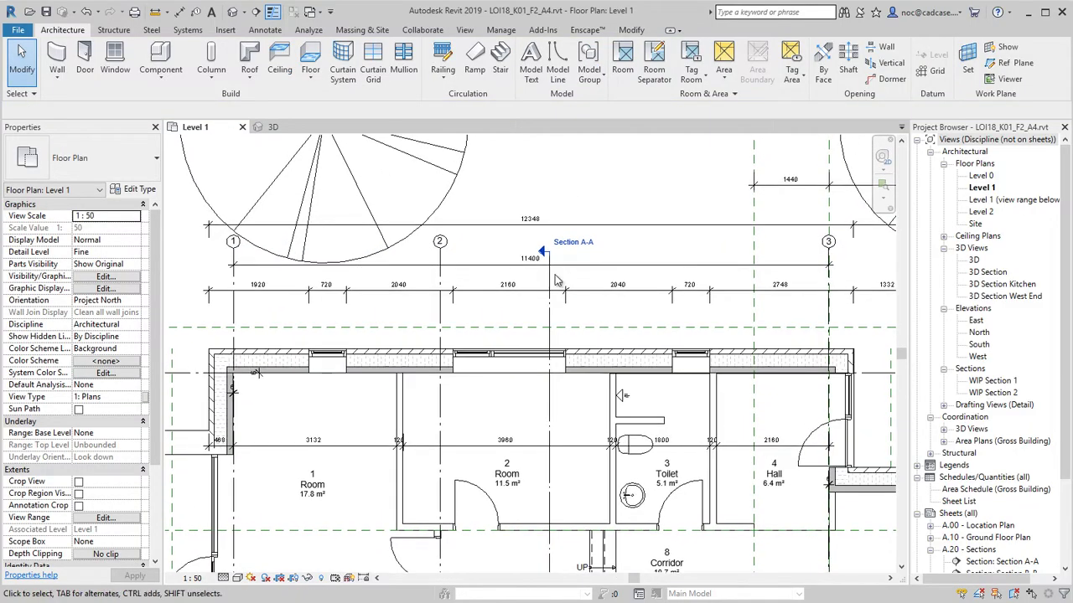
- Add an aligned dimension between the outer faces of room 1's west wall and the hall's east wall, above the existing overall dimension
{"action": "left_click", "coordinate": [179, 12]}
{"action": "scroll", "coordinate": [867, 375], "scroll_direction": "up", "scroll_amount": 10}
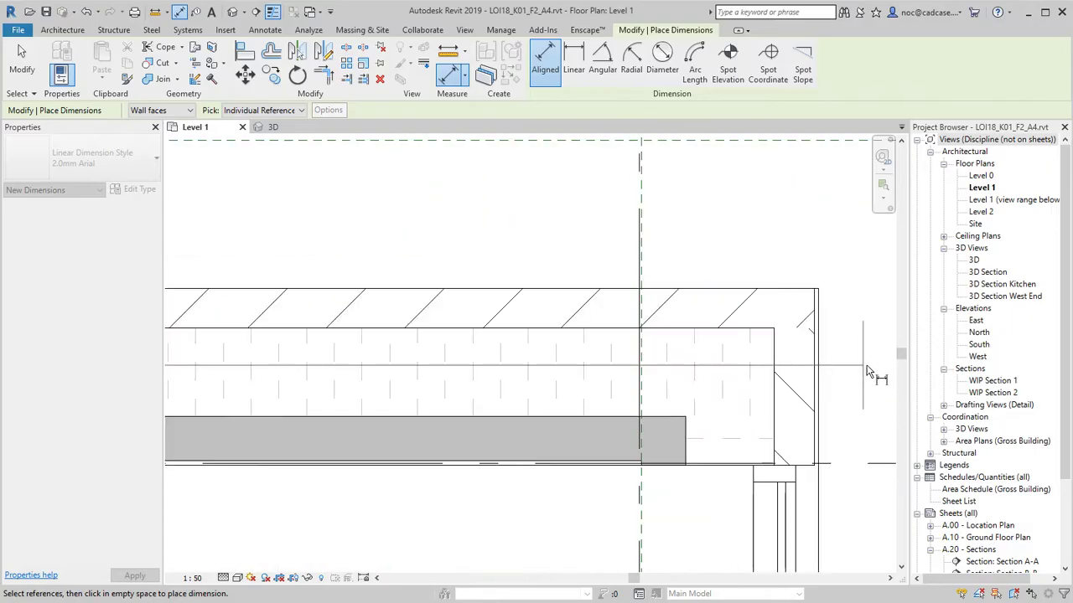
{"action": "scroll", "coordinate": [867, 374], "scroll_direction": "down", "scroll_amount": 10}
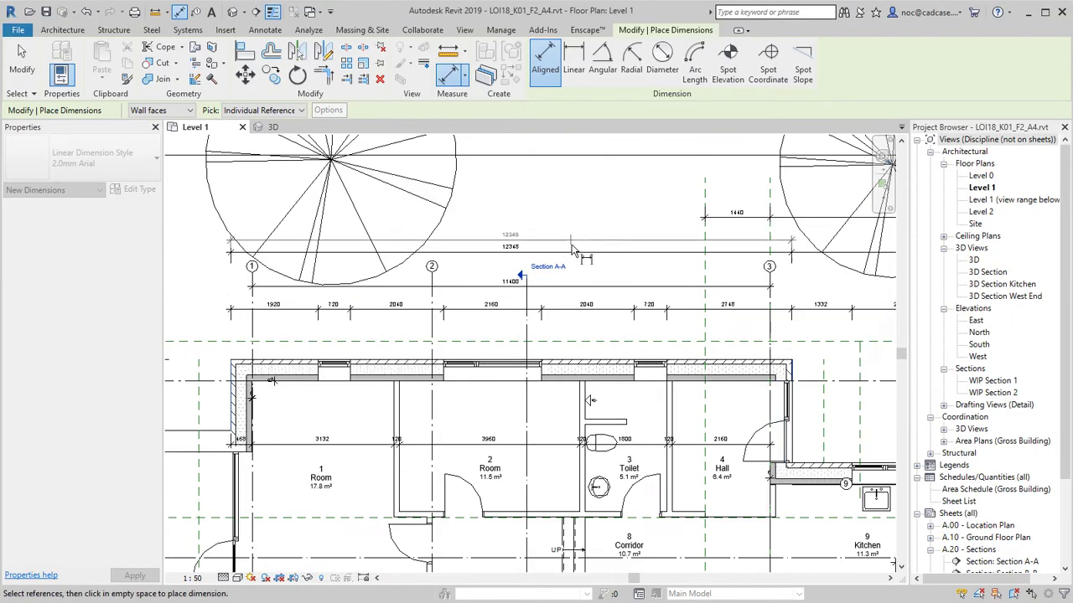
{"action": "scroll", "coordinate": [578, 265], "scroll_direction": "up", "scroll_amount": 5}
{"action": "scroll", "coordinate": [545, 276], "scroll_direction": "down", "scroll_amount": 3}
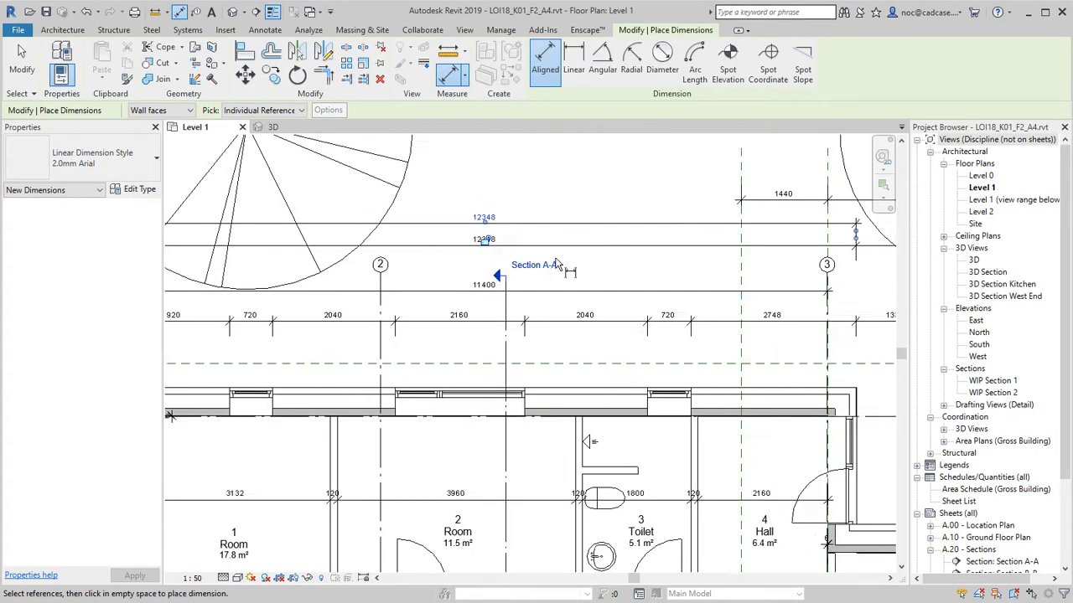
{"action": "middle_click_drag", "start_coordinate": [549, 297], "coordinate": [545, 303]}
{"action": "key", "text": "Escape"}
{"action": "key", "text": "Escape"}
{"action": "scroll", "coordinate": [469, 262], "scroll_direction": "up", "scroll_amount": 4}
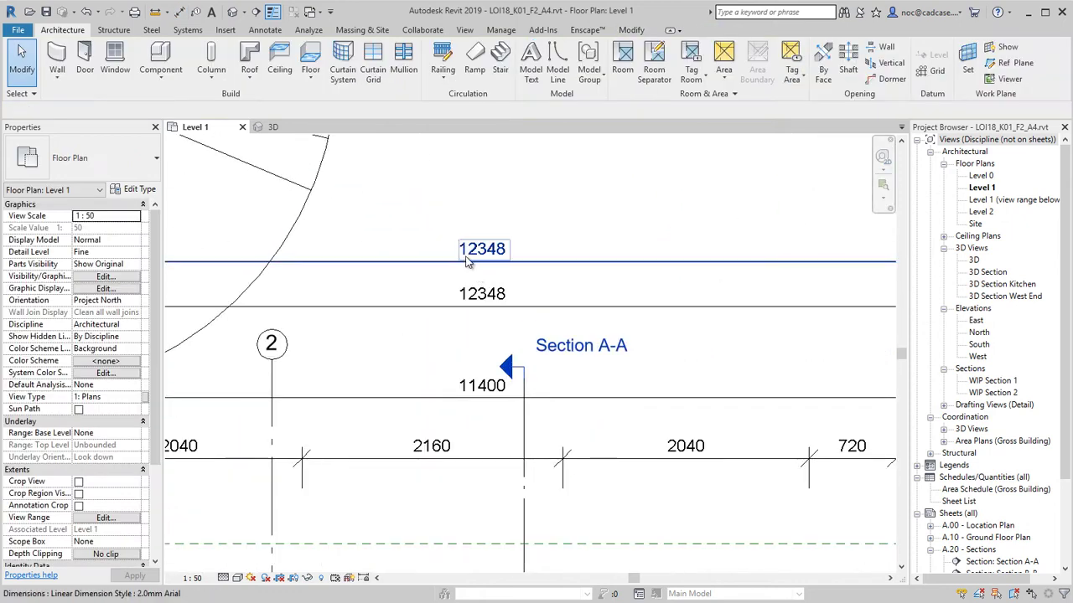
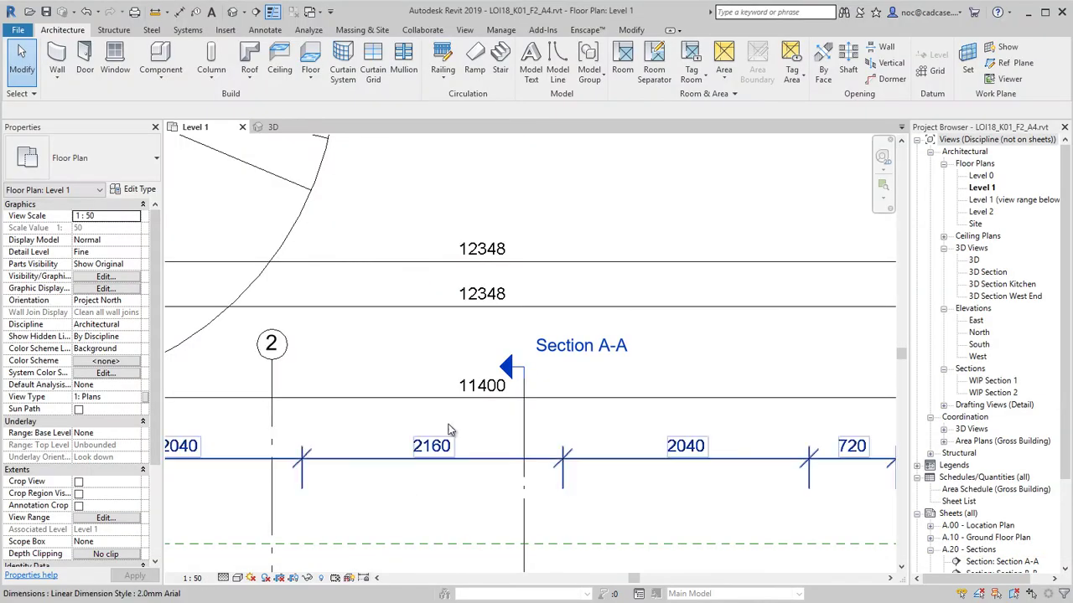
- Open the 3D view and orient it towards the freestanding wall outside the house's gable end
{"action": "scroll", "coordinate": [482, 362], "scroll_direction": "down", "scroll_amount": 2}
{"action": "scroll", "coordinate": [482, 362], "scroll_direction": "down", "scroll_amount": 2}
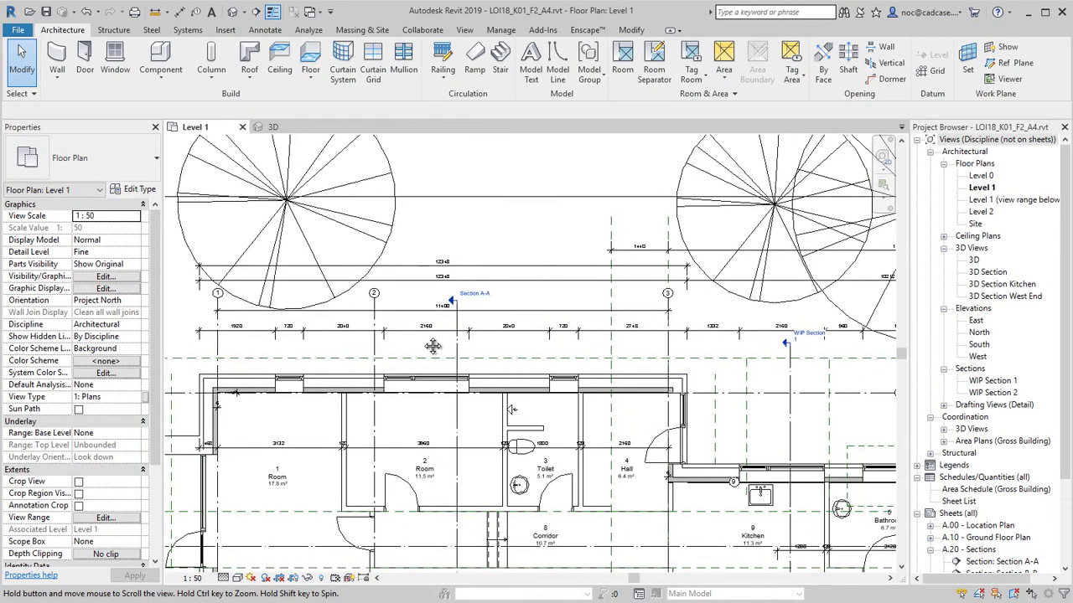
{"action": "double_click", "coordinate": [974, 260]}
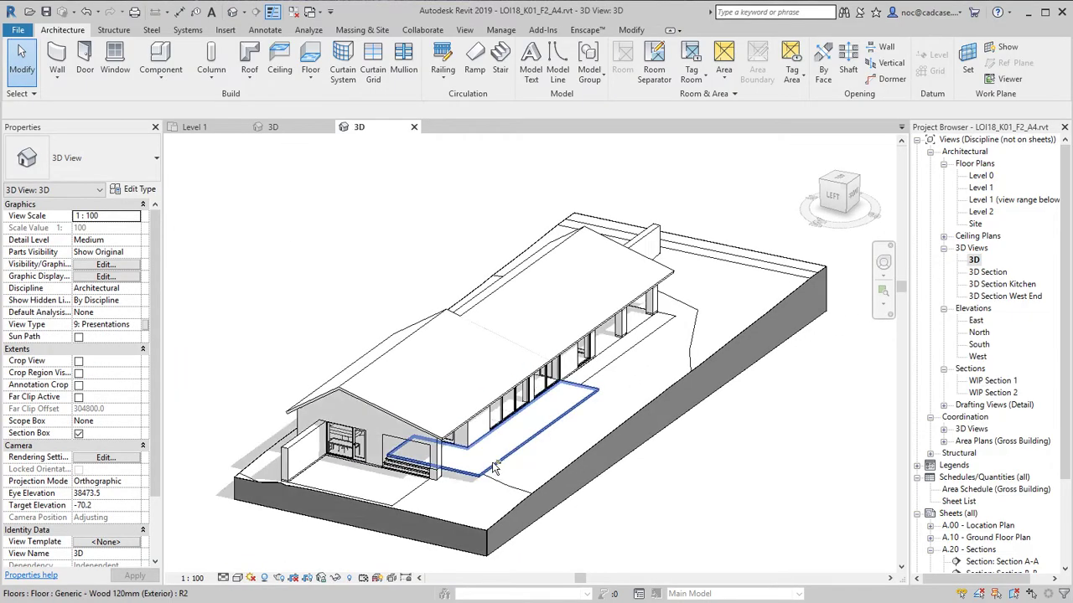
{"action": "scroll", "coordinate": [482, 403], "scroll_direction": "up", "scroll_amount": 2}
{"action": "middle_click_drag", "start_coordinate": [481, 403], "coordinate": [536, 443], "text": "shift"}
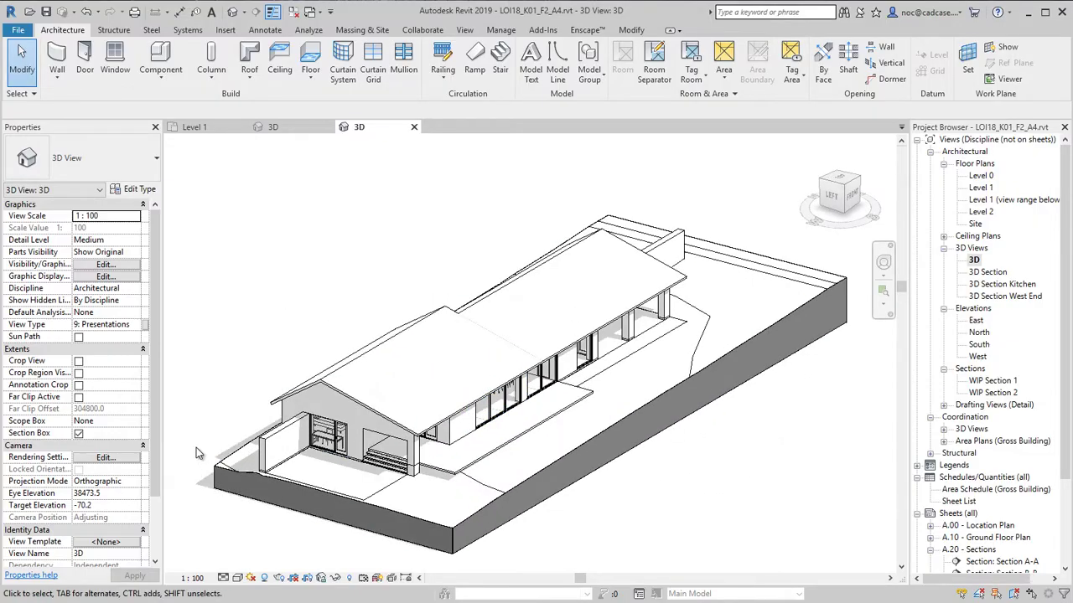
- Duplicate the type 'Exterior - 468mm Masonry / LW Concrete' from the freestanding wall at the gable end and start editing the new type's name
{"action": "left_click", "coordinate": [269, 444]}
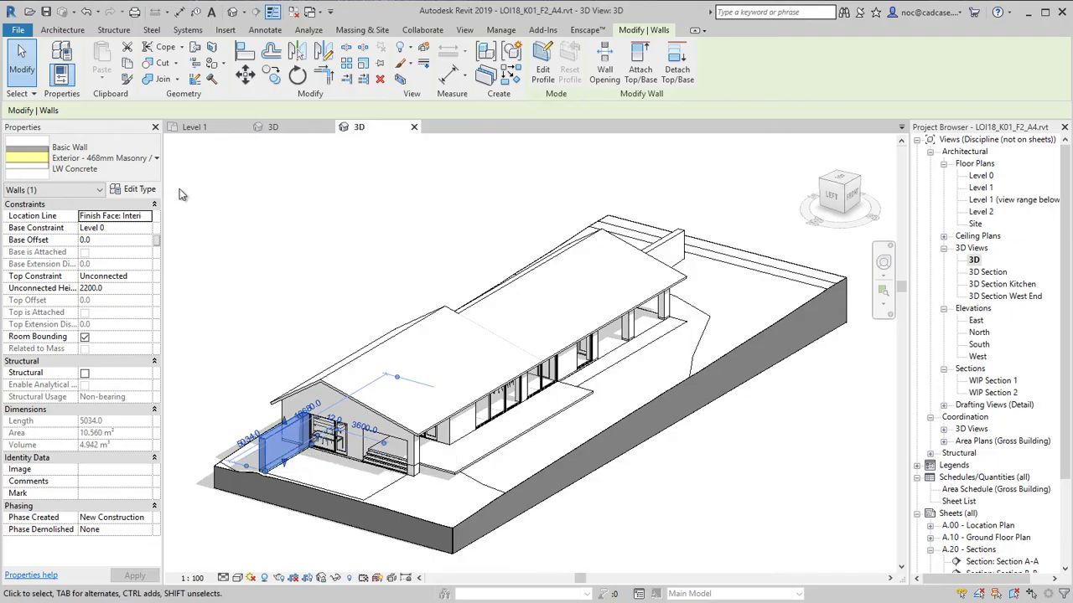
{"action": "left_click", "coordinate": [151, 174]}
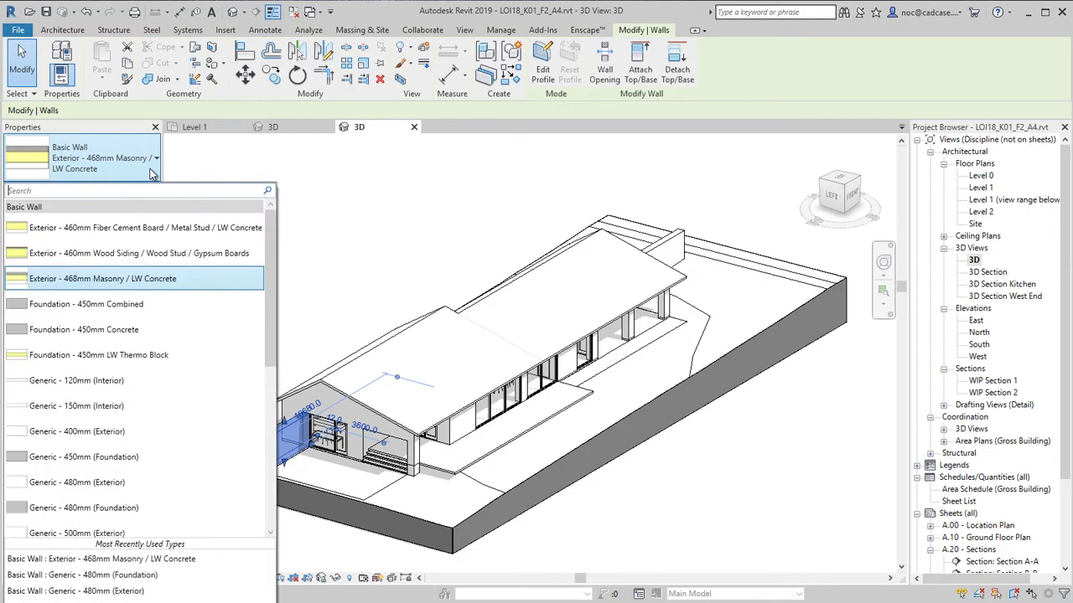
{"action": "left_click", "coordinate": [151, 174]}
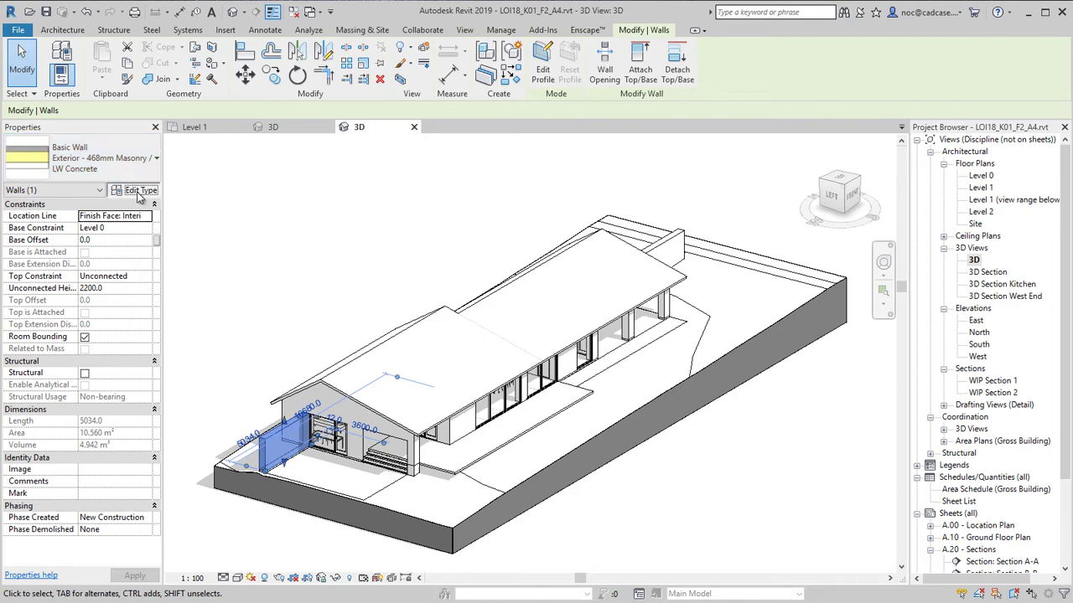
{"action": "left_click", "coordinate": [134, 190]}
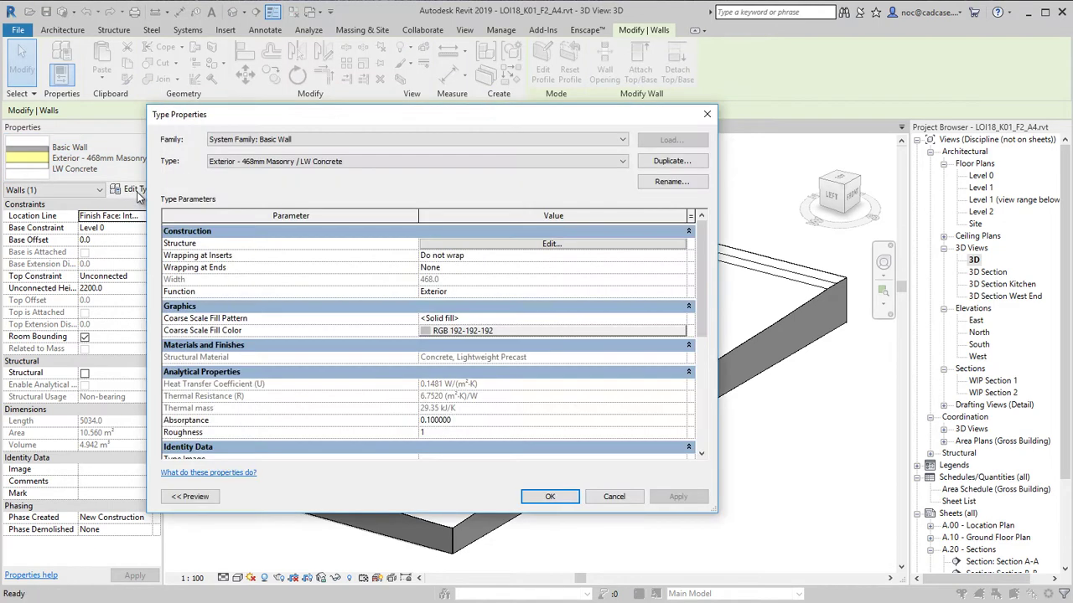
{"action": "left_click", "coordinate": [679, 161]}
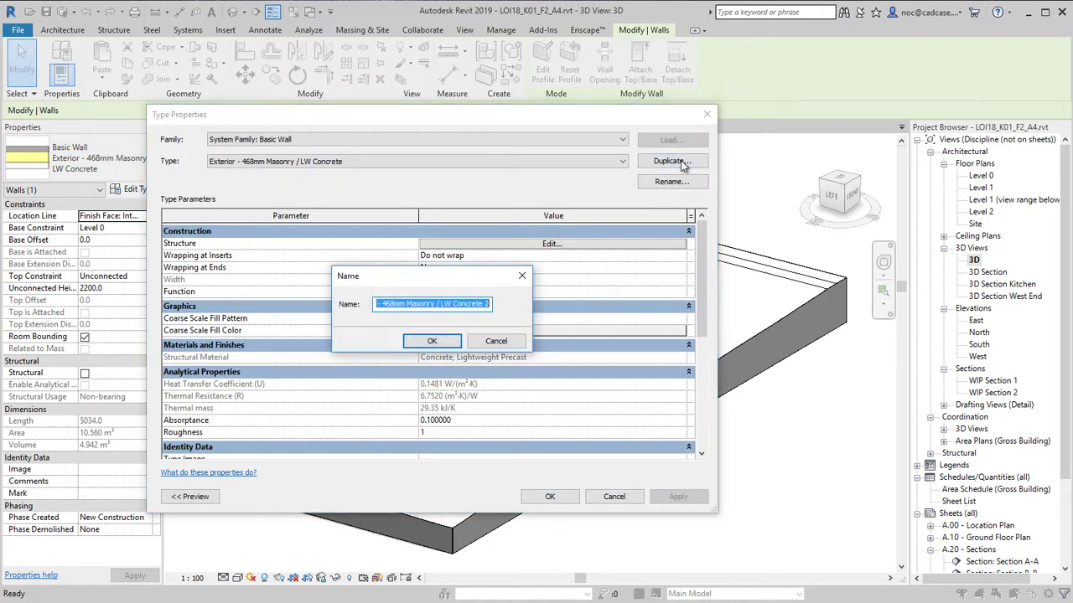
{"action": "left_click", "coordinate": [440, 302]}
{"action": "left_click_drag", "start_coordinate": [438, 303], "coordinate": [448, 307]}
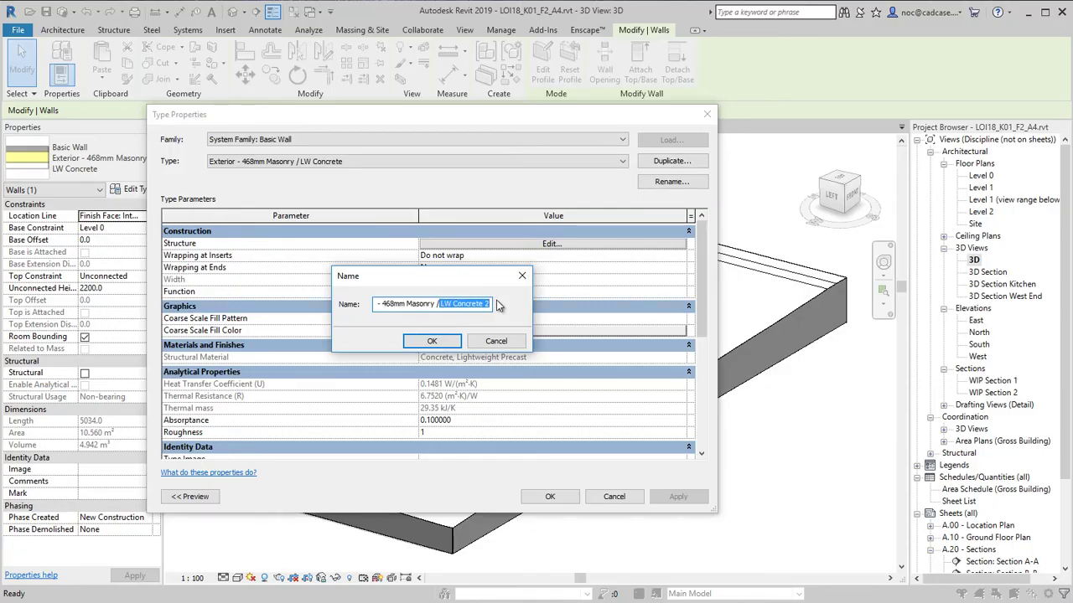
- Name the duplicated wall type "Exterior - 468mm Masonry / Masonry" and confirm it
{"action": "key", "text": "BackSpace"}
{"action": "type", "text": "Mason"}
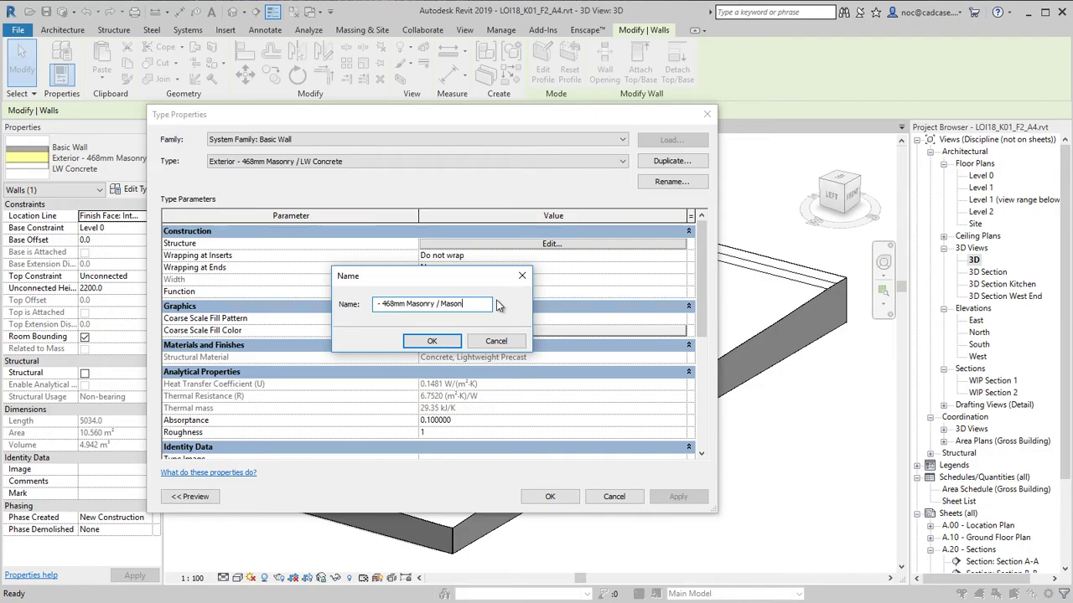
{"action": "type", "text": "ry"}
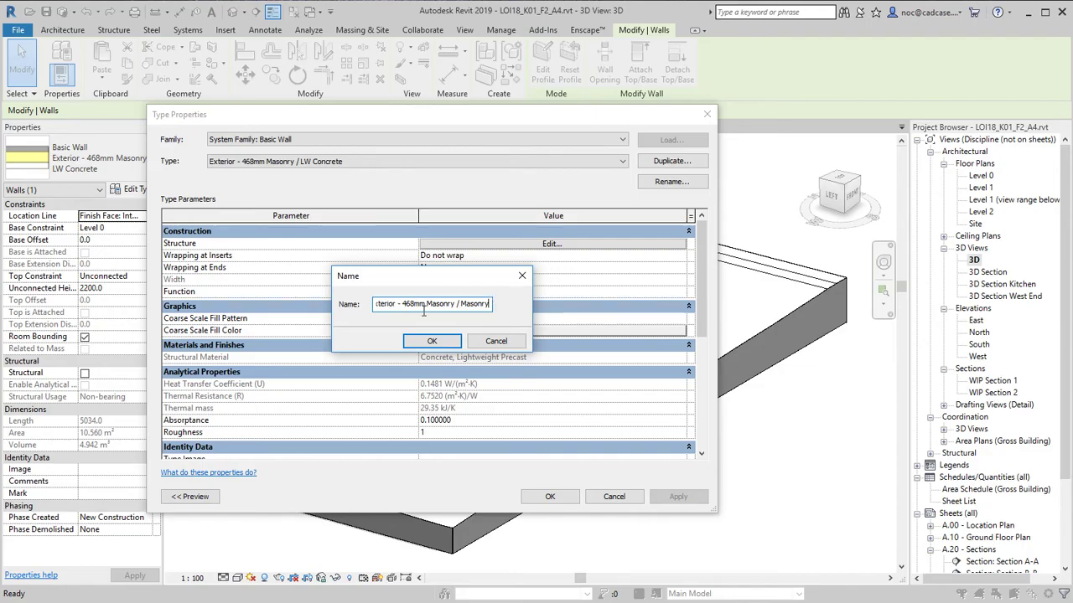
{"action": "left_click_drag", "start_coordinate": [423, 309], "coordinate": [354, 302]}
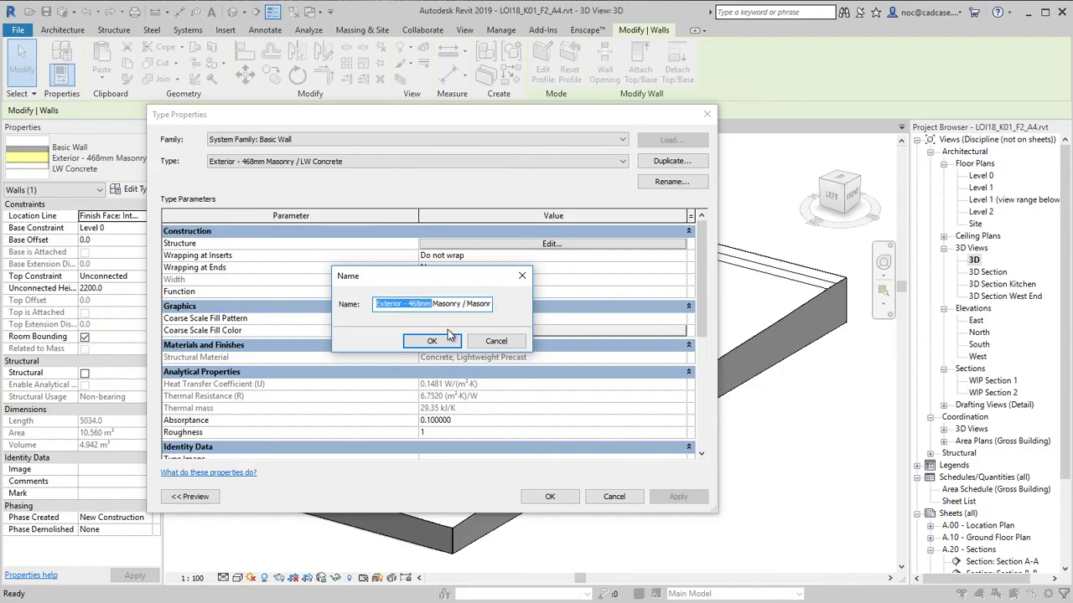
{"action": "left_click", "coordinate": [432, 341]}
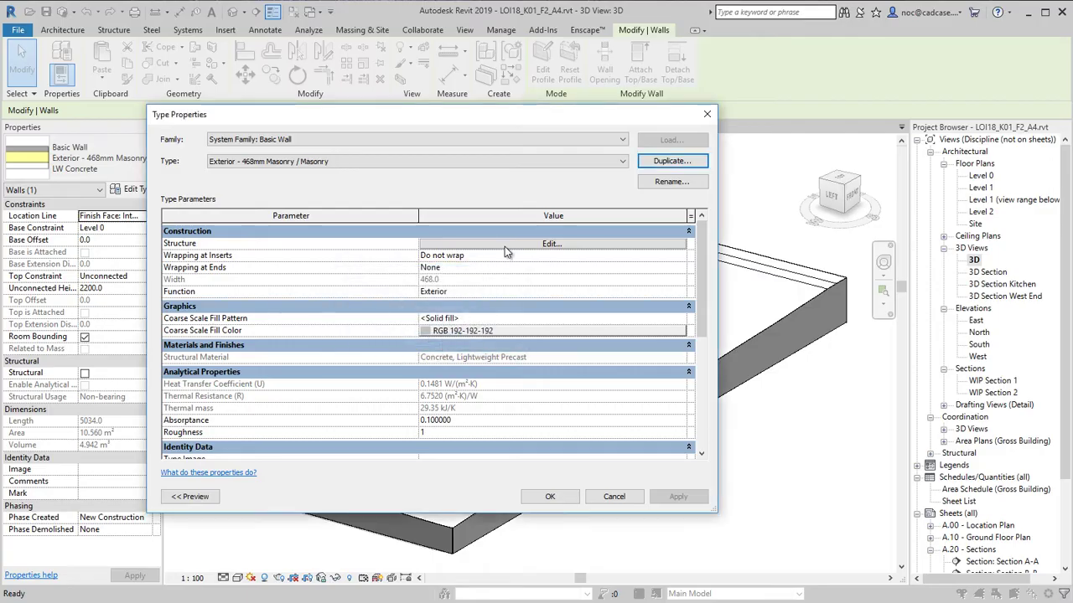
- Assign the Air material to the Thermal/Air Layer of the new masonry wall type and apply the changes
{"action": "left_click", "coordinate": [505, 247]}
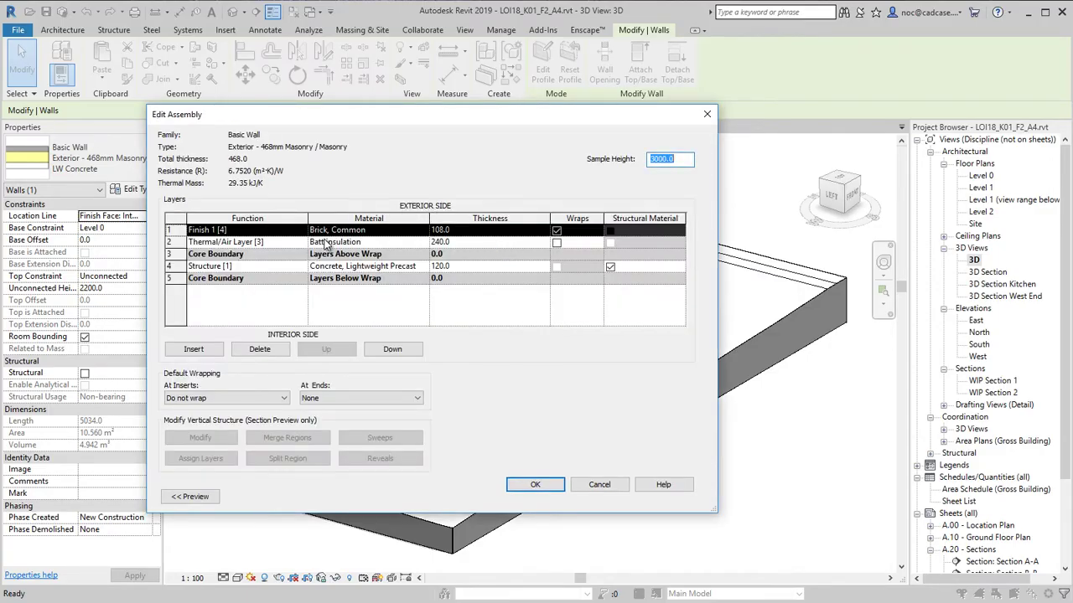
{"action": "left_click", "coordinate": [426, 243]}
{"action": "left_click", "coordinate": [424, 242]}
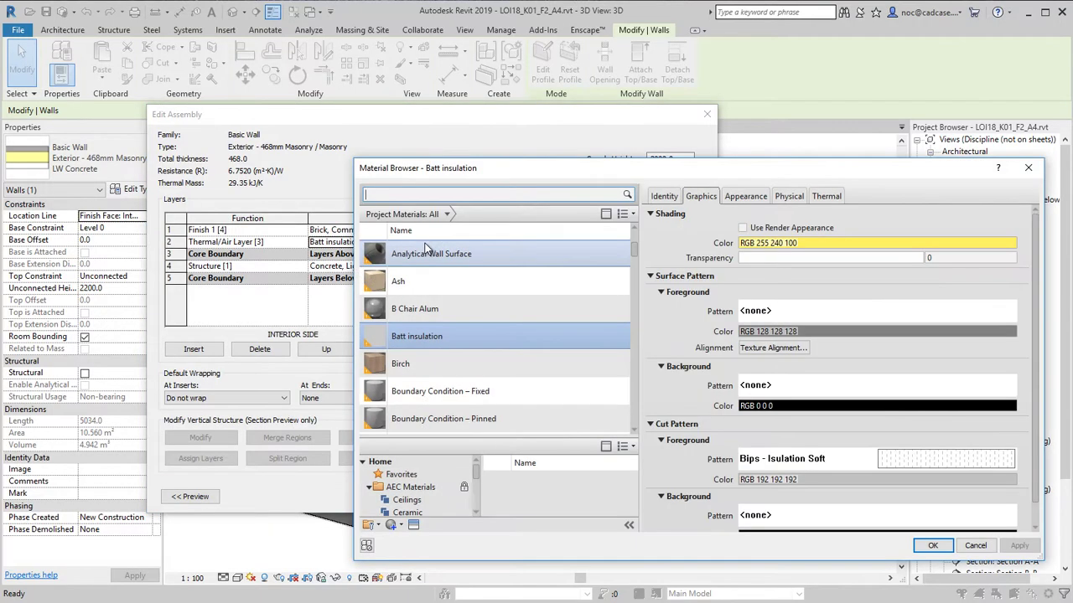
{"action": "scroll", "coordinate": [531, 313], "scroll_direction": "down", "scroll_amount": 3}
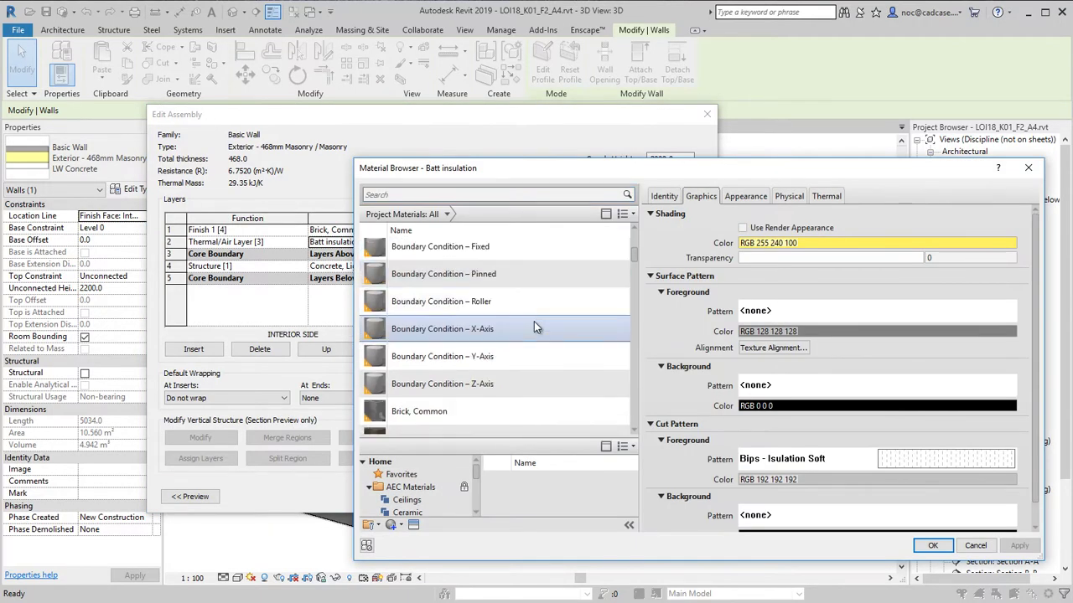
{"action": "scroll", "coordinate": [534, 320], "scroll_direction": "up", "scroll_amount": 5}
{"action": "scroll", "coordinate": [534, 321], "scroll_direction": "up", "scroll_amount": 1}
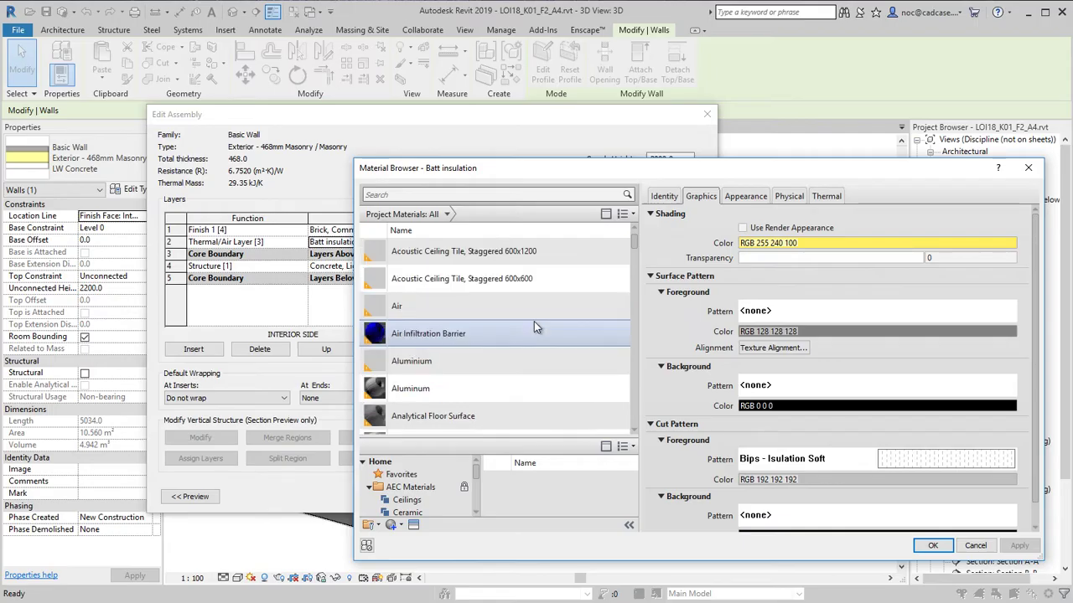
{"action": "left_click", "coordinate": [505, 308]}
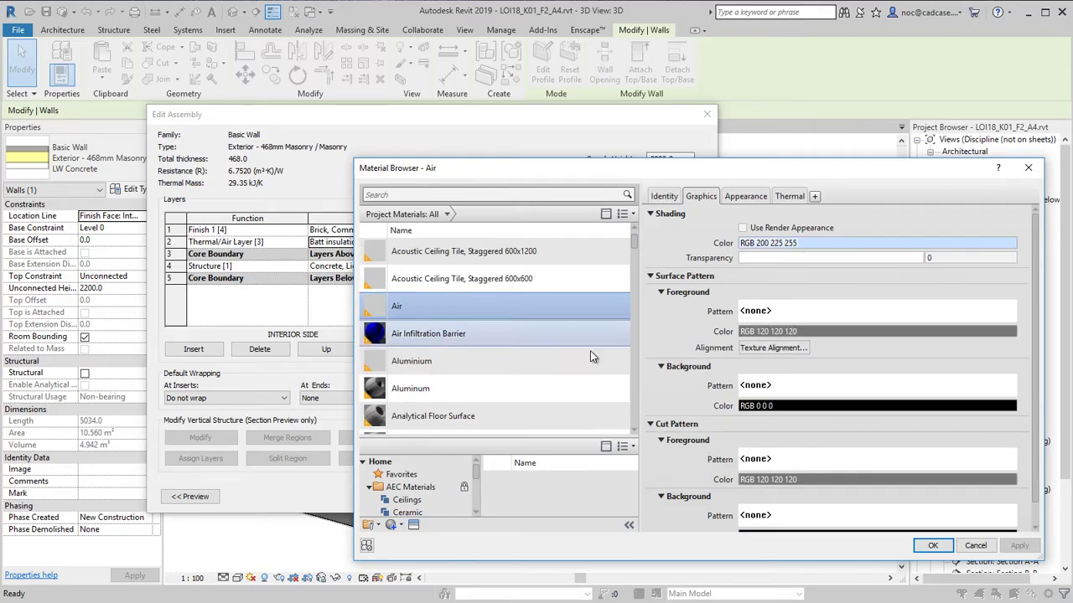
{"action": "left_click", "coordinate": [931, 546]}
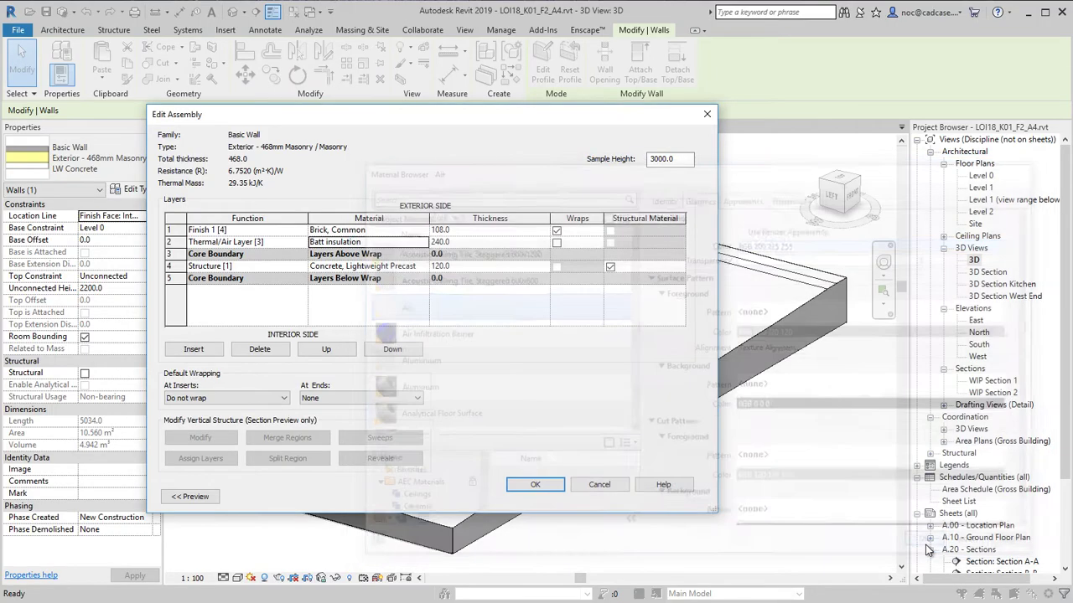
{"action": "left_click", "coordinate": [530, 485]}
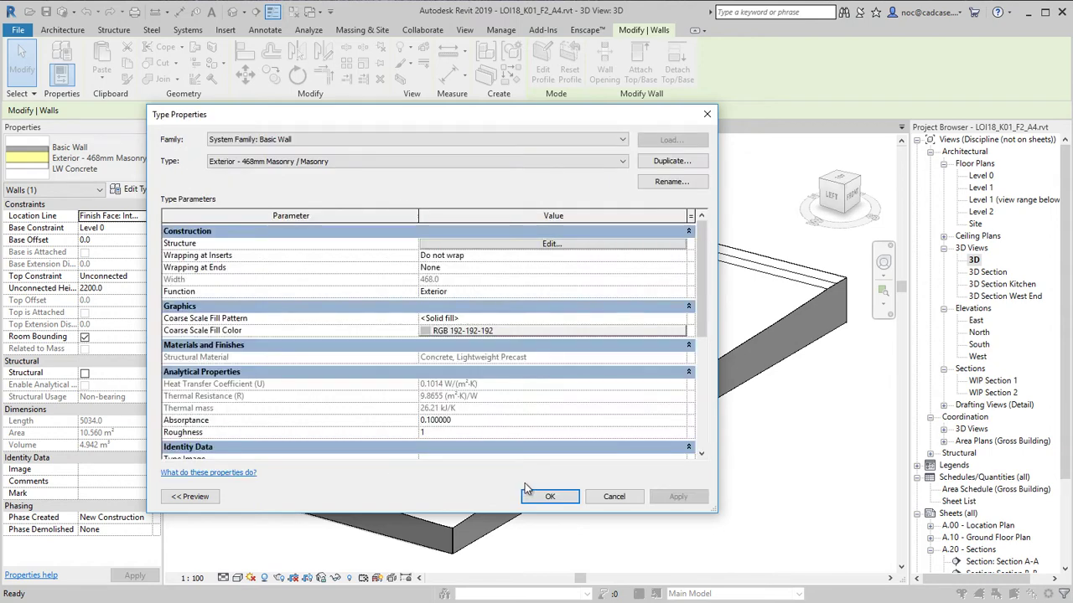
{"action": "left_click", "coordinate": [537, 495]}
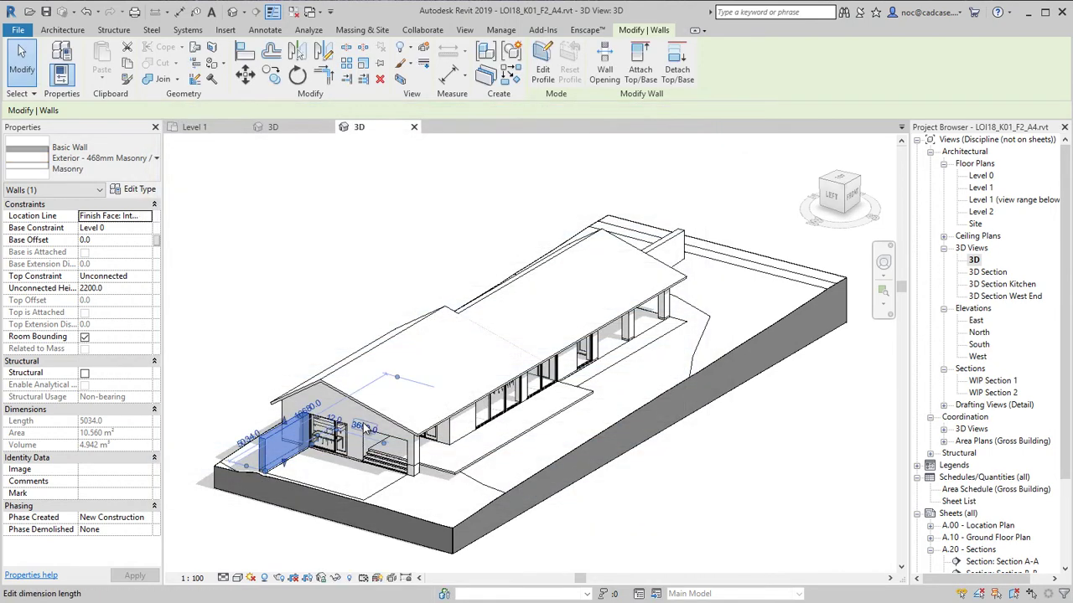
- Change the freestanding wall at the far end of the house to the Exterior - 468mm Masonry / Masonry type
{"action": "left_click", "coordinate": [671, 249]}
{"action": "left_click", "coordinate": [88, 156]}
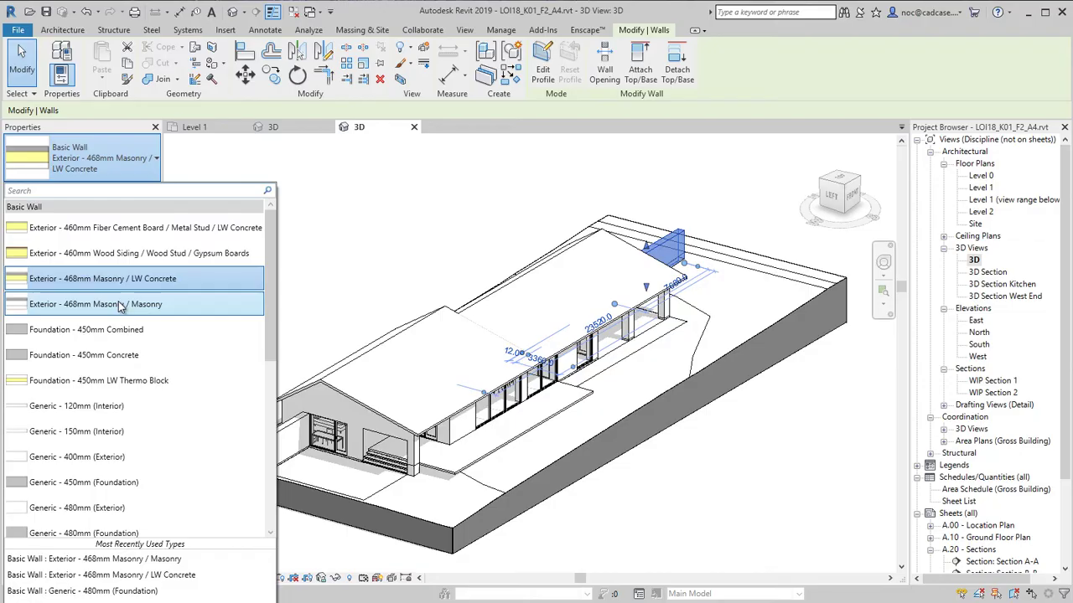
{"action": "left_click", "coordinate": [119, 305]}
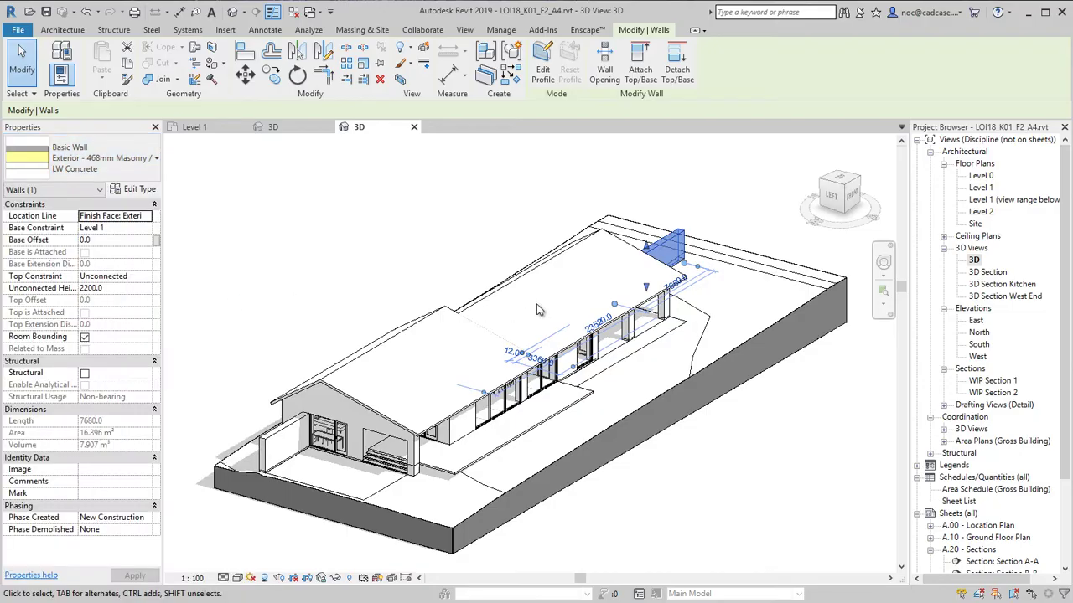
- Open the Level 1 floor plan and examine the layers of the 7680 mm freestanding wall along grid 7
{"action": "double_click", "coordinate": [982, 188]}
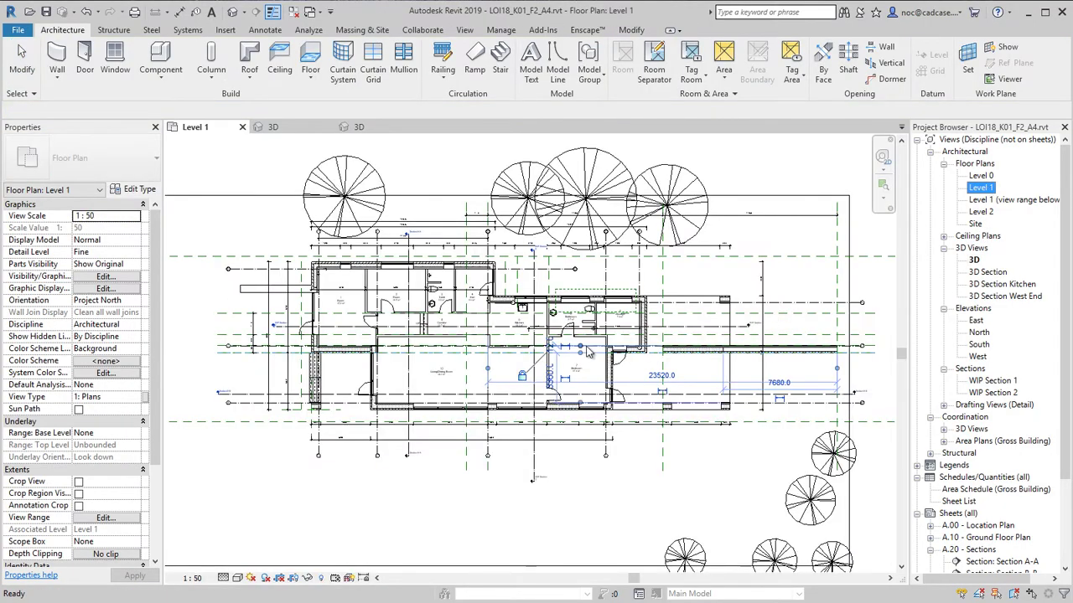
{"action": "scroll", "coordinate": [589, 353], "scroll_direction": "up", "scroll_amount": 2}
{"action": "scroll", "coordinate": [513, 371], "scroll_direction": "down", "scroll_amount": 1}
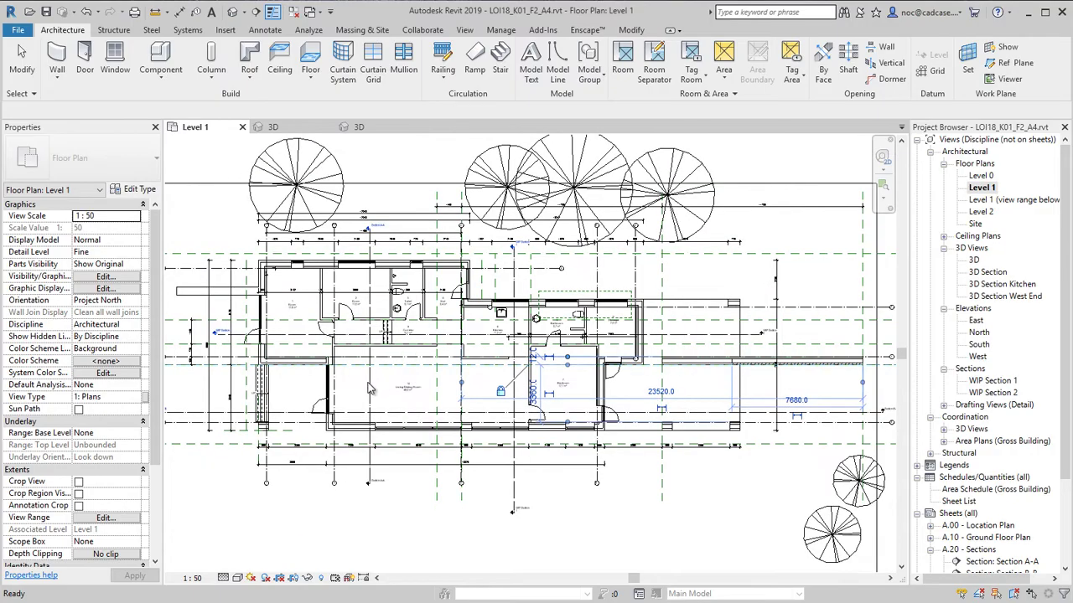
{"action": "scroll", "coordinate": [779, 372], "scroll_direction": "up", "scroll_amount": 2}
{"action": "left_click", "coordinate": [637, 307]}
{"action": "scroll", "coordinate": [503, 360], "scroll_direction": "up", "scroll_amount": 2}
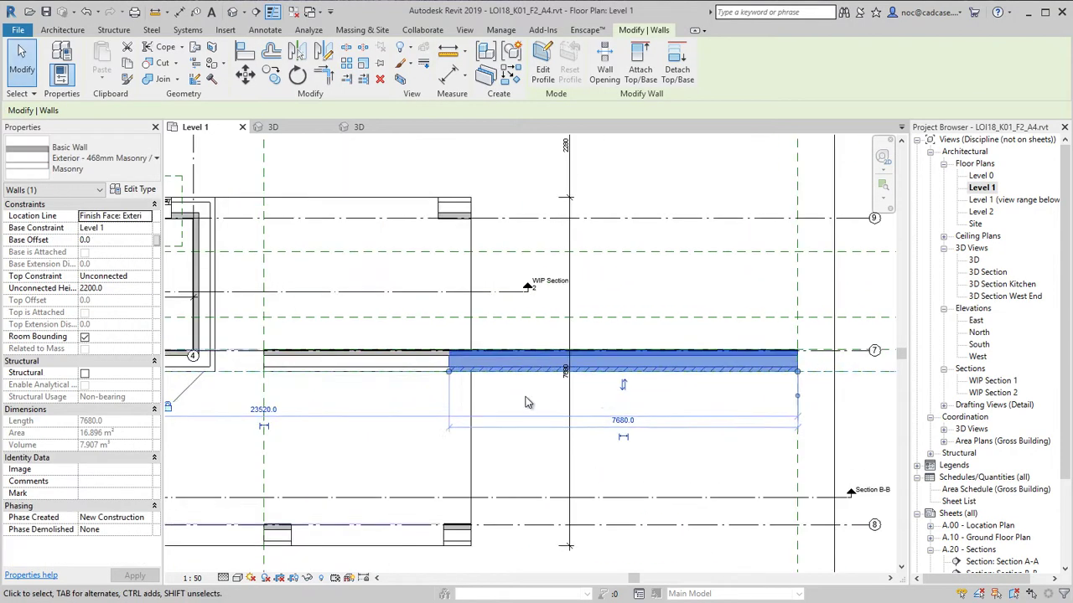
{"action": "left_click", "coordinate": [433, 406]}
{"action": "scroll", "coordinate": [496, 398], "scroll_direction": "up", "scroll_amount": 1}
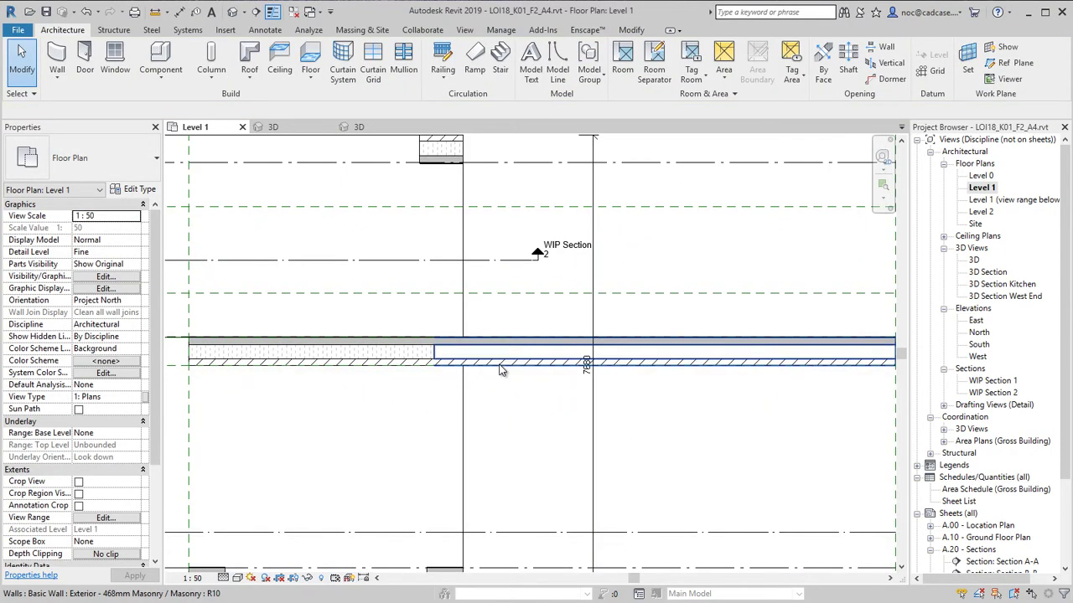
- Assign the Brick, Common material to the Structure layer of the freestanding wall's type
{"action": "left_click", "coordinate": [501, 363]}
{"action": "left_click", "coordinate": [141, 189]}
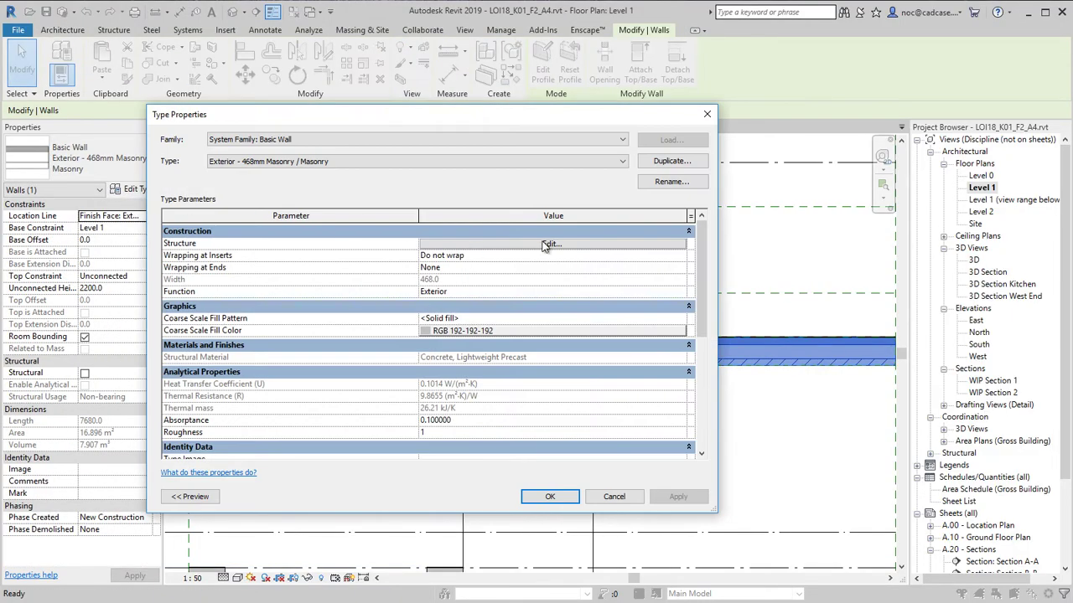
{"action": "left_click", "coordinate": [548, 244]}
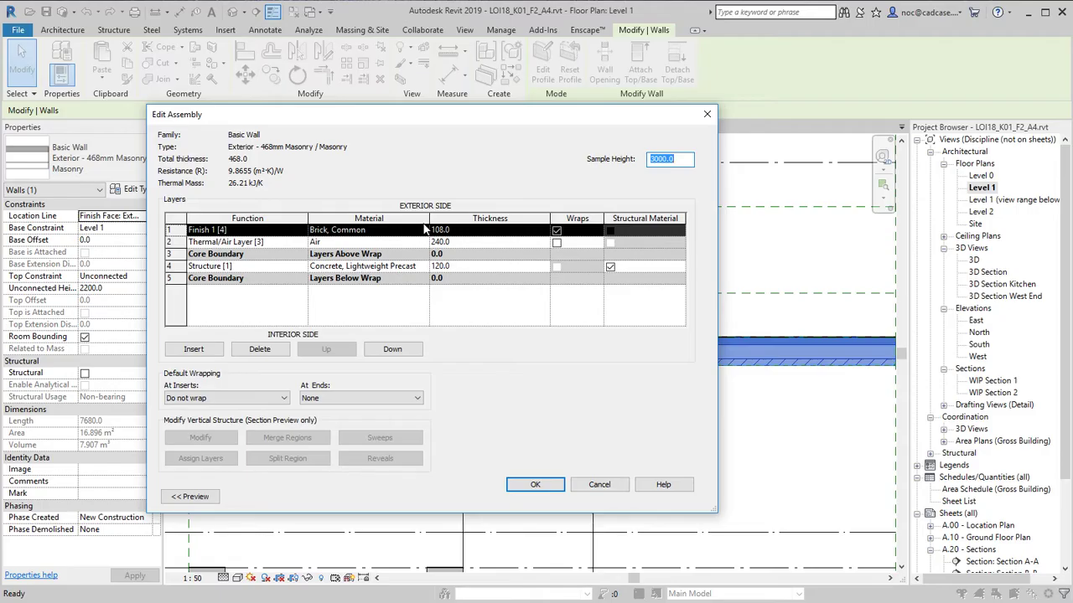
{"action": "left_click", "coordinate": [423, 266]}
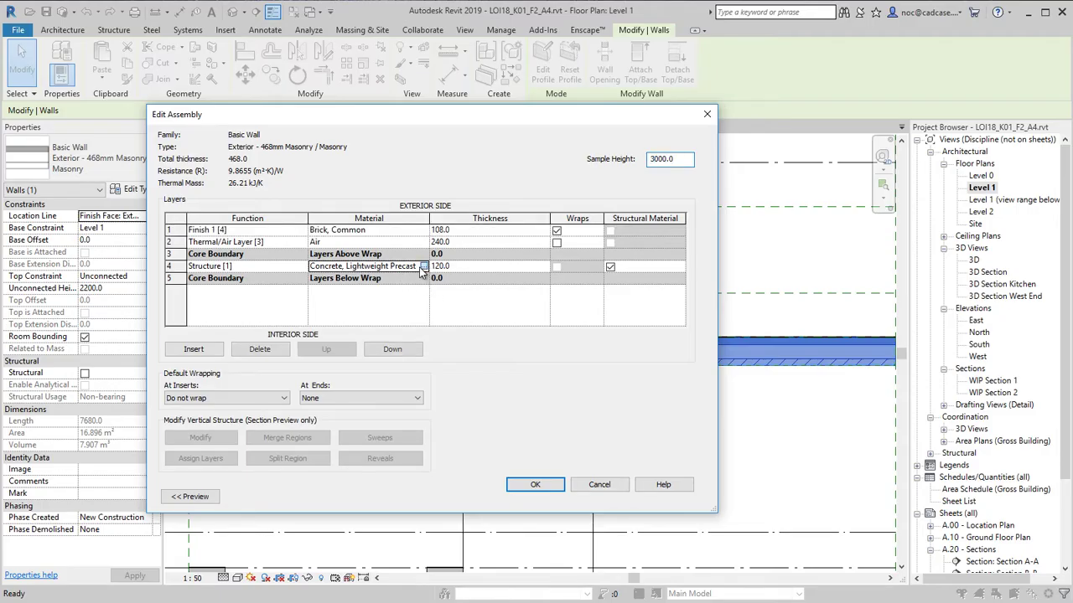
{"action": "left_click", "coordinate": [422, 268]}
{"action": "scroll", "coordinate": [528, 360], "scroll_direction": "down", "scroll_amount": 1}
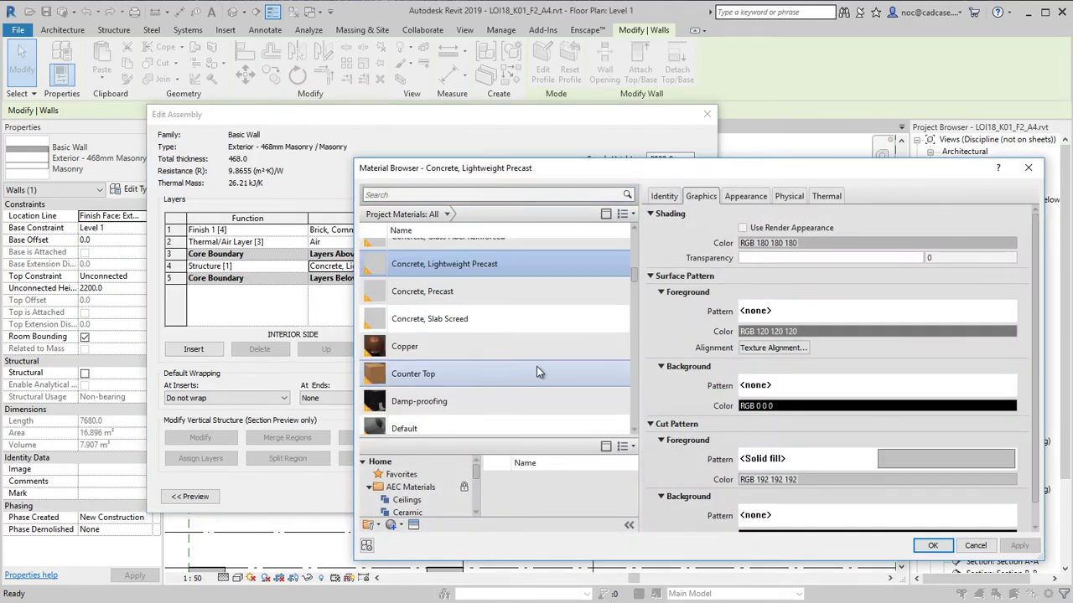
{"action": "scroll", "coordinate": [536, 366], "scroll_direction": "down", "scroll_amount": 1}
{"action": "scroll", "coordinate": [536, 367], "scroll_direction": "up", "scroll_amount": 1}
{"action": "scroll", "coordinate": [536, 367], "scroll_direction": "up", "scroll_amount": 6}
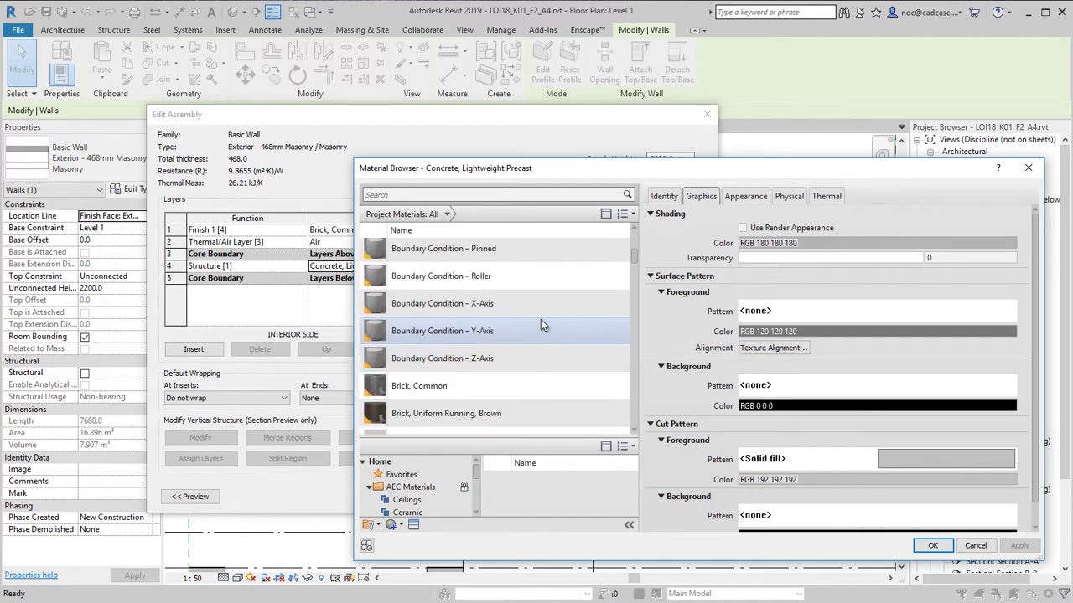
{"action": "left_click", "coordinate": [481, 382]}
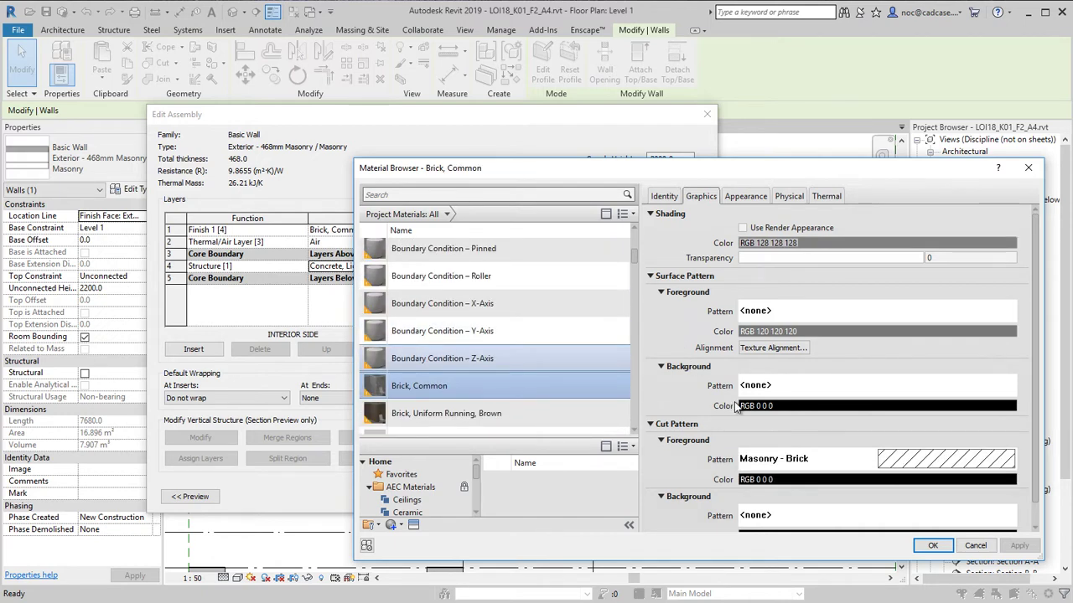
{"action": "left_click", "coordinate": [932, 546]}
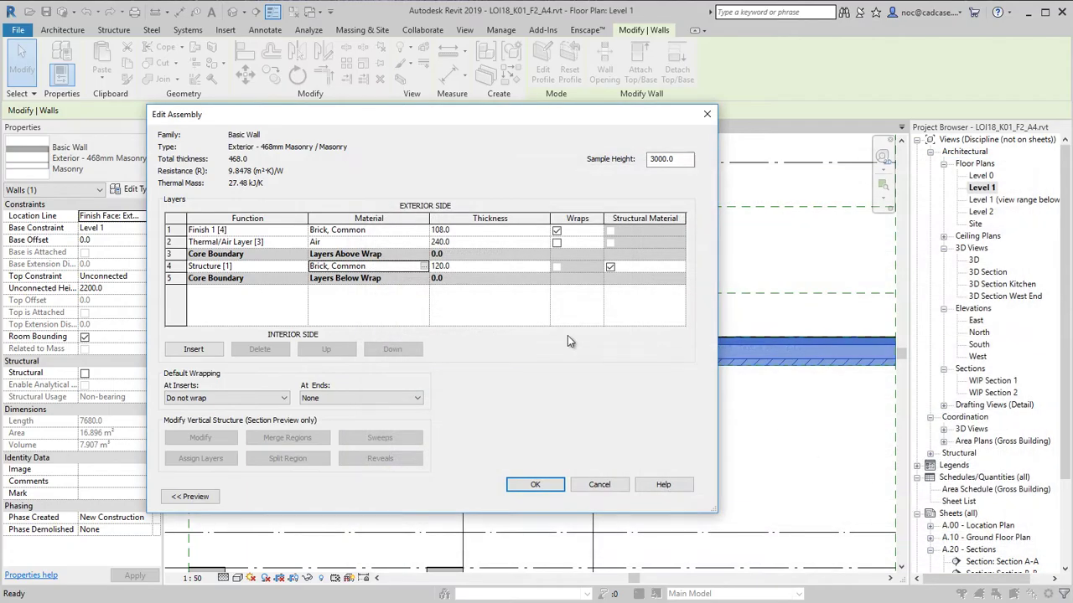
- Set the structure layer's thickness to 108 mm and the air layer's to 252 mm, and apply the wall type changes
{"action": "left_click", "coordinate": [460, 265]}
{"action": "left_click", "coordinate": [461, 241]}
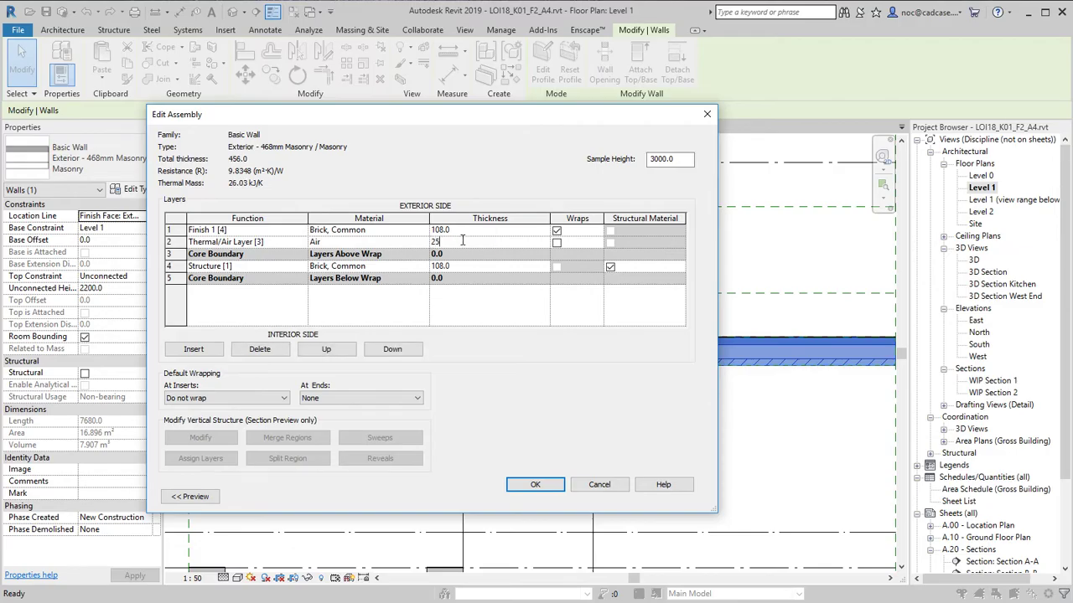
{"action": "left_click", "coordinate": [539, 487]}
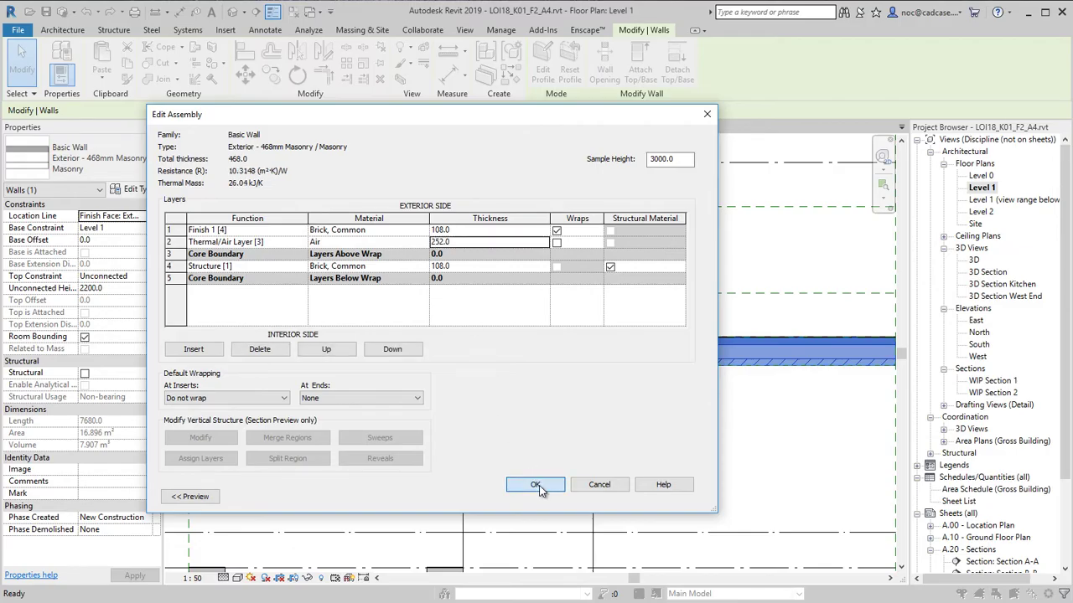
{"action": "left_click", "coordinate": [539, 484]}
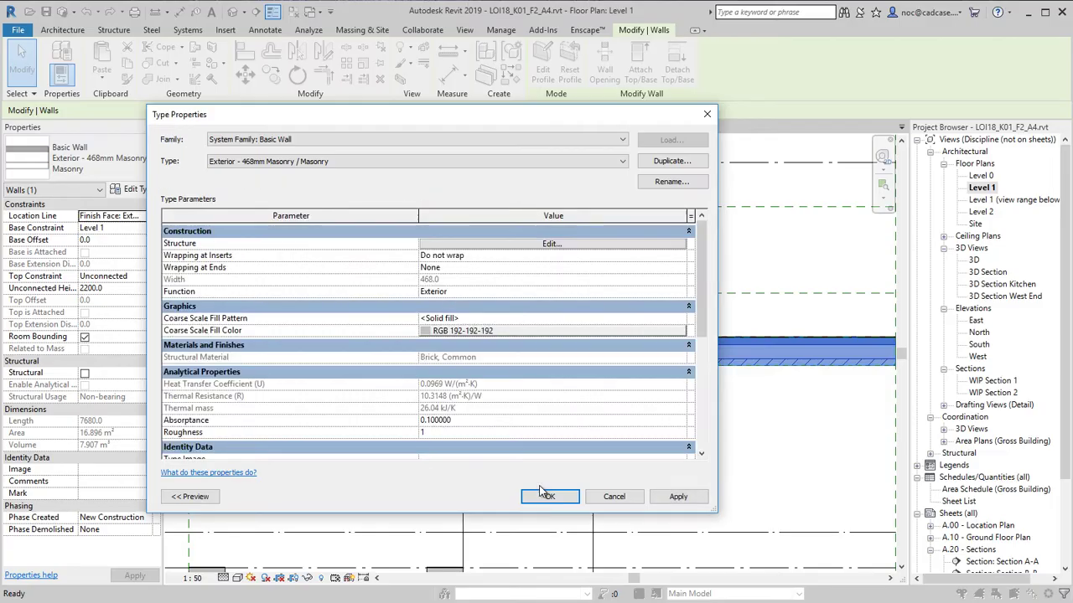
{"action": "left_click", "coordinate": [540, 496]}
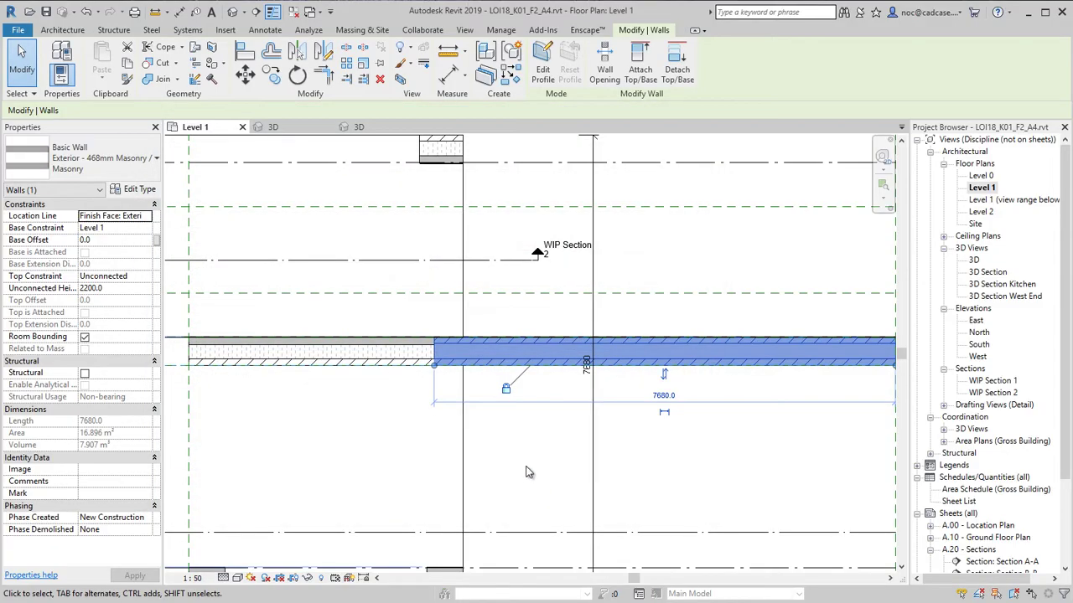
- Set the default wrapping at ends to Exterior for the freestanding wall's masonry type
{"action": "left_click", "coordinate": [527, 472]}
{"action": "scroll", "coordinate": [553, 434], "scroll_direction": "down", "scroll_amount": 1}
{"action": "middle_click_drag", "start_coordinate": [553, 434], "coordinate": [376, 424]}
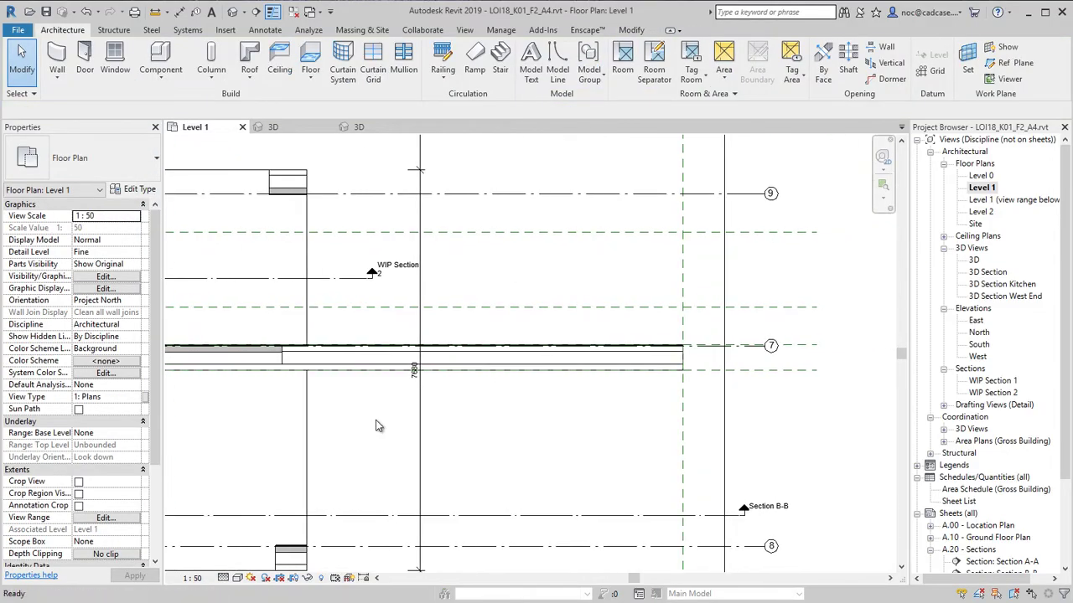
{"action": "scroll", "coordinate": [375, 424], "scroll_direction": "up", "scroll_amount": 2}
{"action": "left_click", "coordinate": [700, 338]}
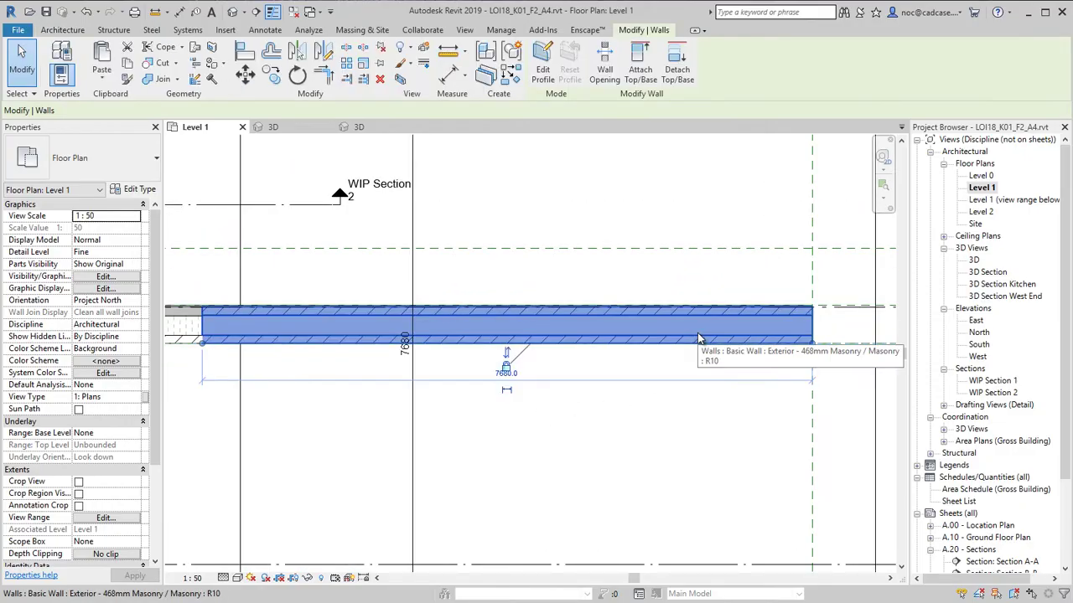
{"action": "left_click", "coordinate": [135, 189]}
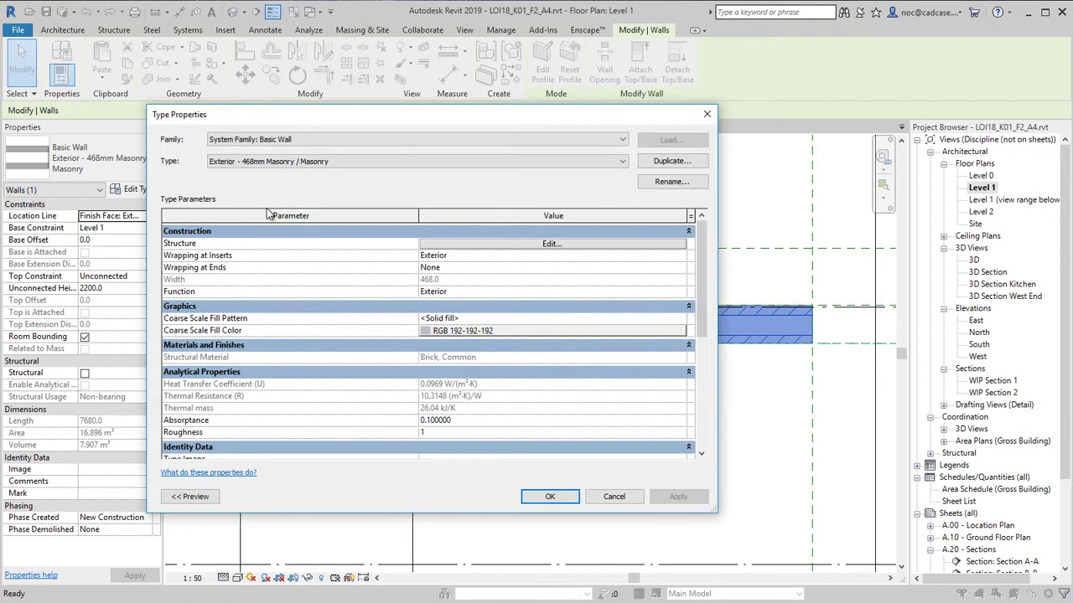
{"action": "left_click", "coordinate": [590, 243]}
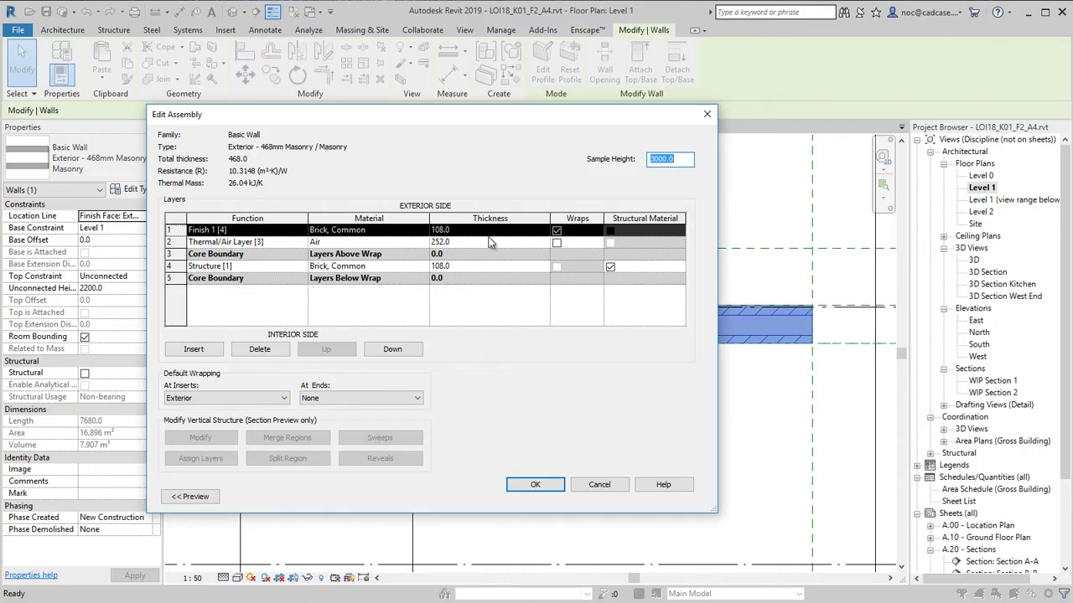
{"action": "left_click", "coordinate": [332, 399]}
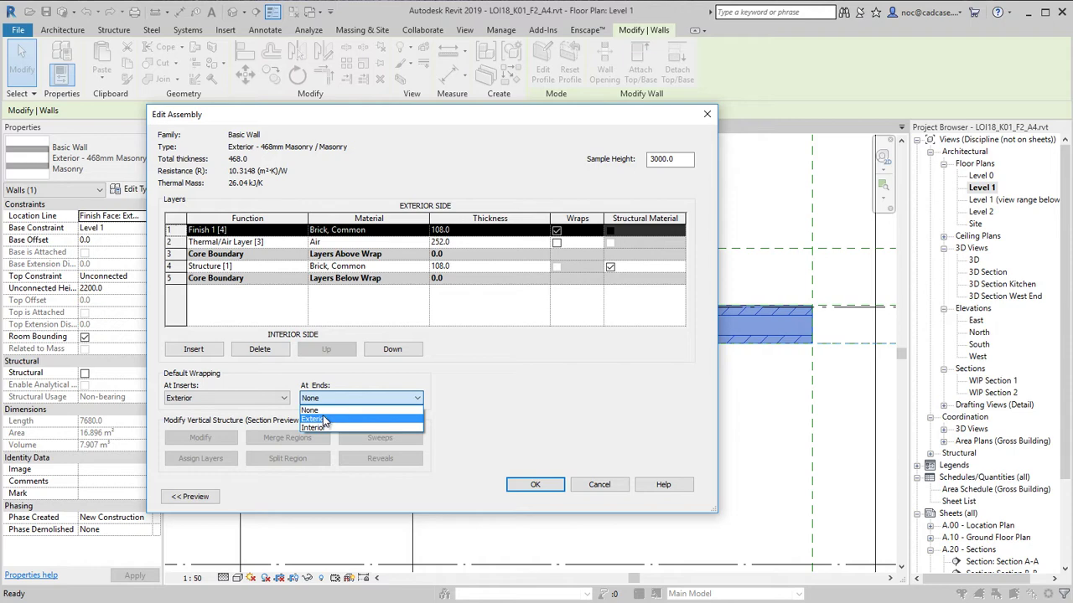
{"action": "left_click", "coordinate": [316, 419]}
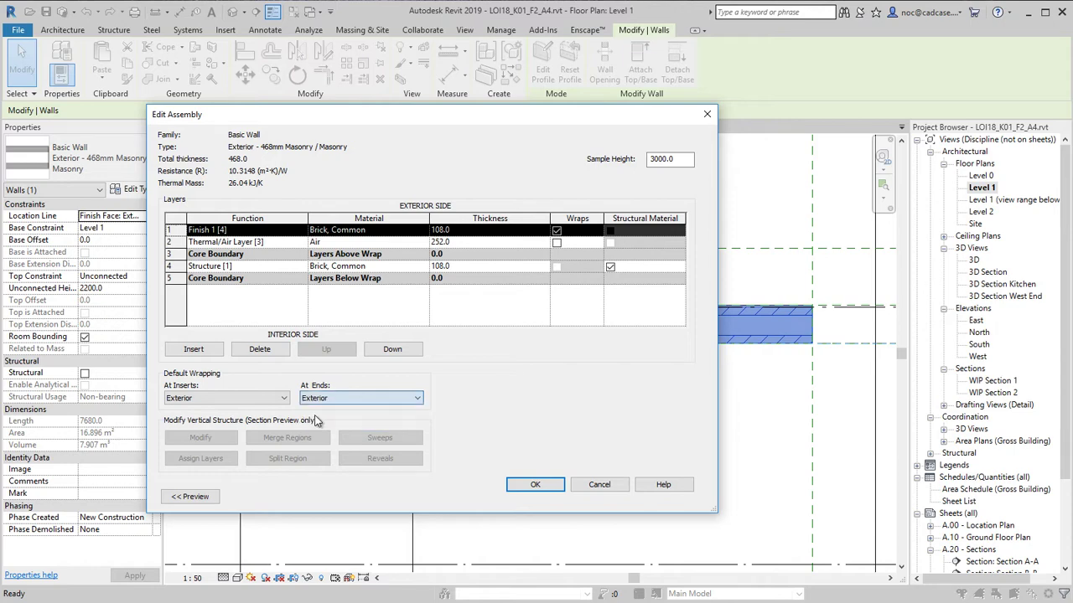
- Accept the layer and end wrapping settings of the Exterior - 468mm Masonry / Masonry wall type
{"action": "left_click", "coordinate": [545, 483]}
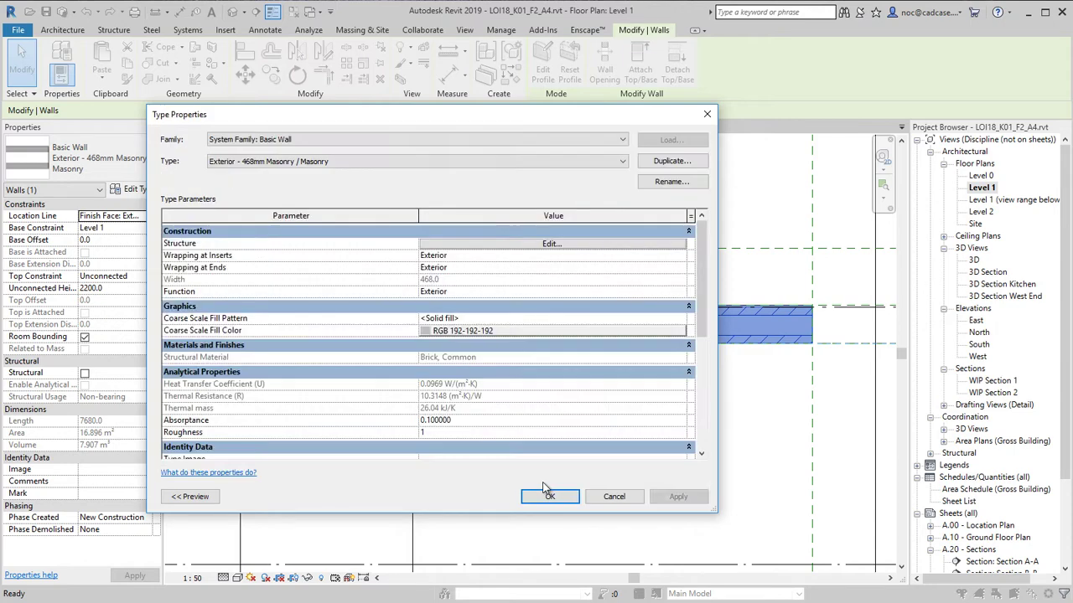
{"action": "left_click", "coordinate": [549, 496]}
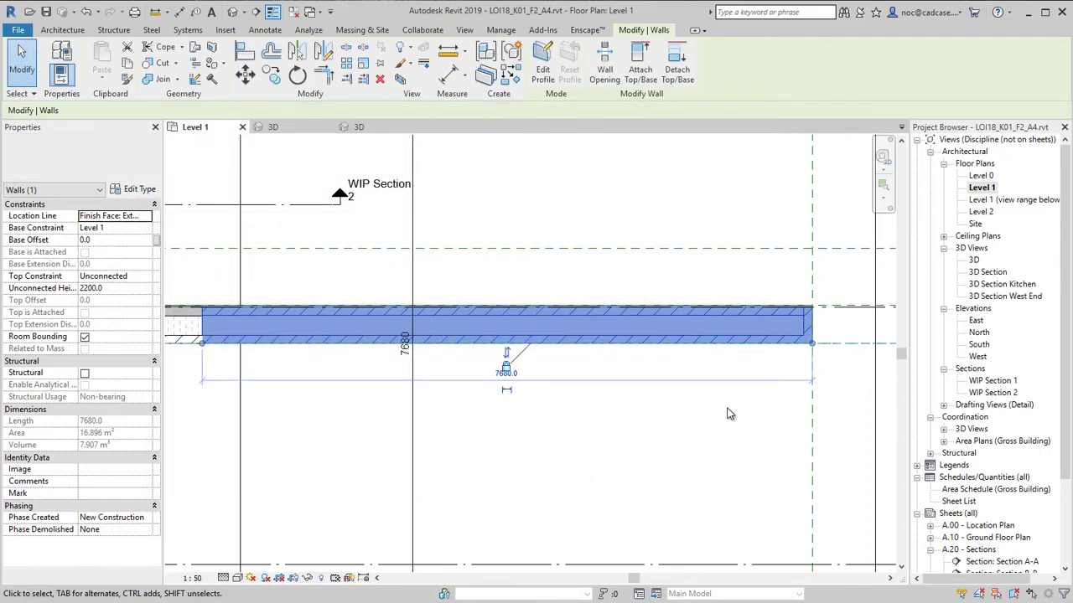
{"action": "key", "text": "Escape"}
- Split the 468mm Masonry / LW Concrete wall along grid 4 where it meets the Storage room's outer side wall
{"action": "middle_click_drag", "start_coordinate": [596, 423], "coordinate": [514, 445]}
{"action": "scroll", "coordinate": [495, 420], "scroll_direction": "down", "scroll_amount": 2}
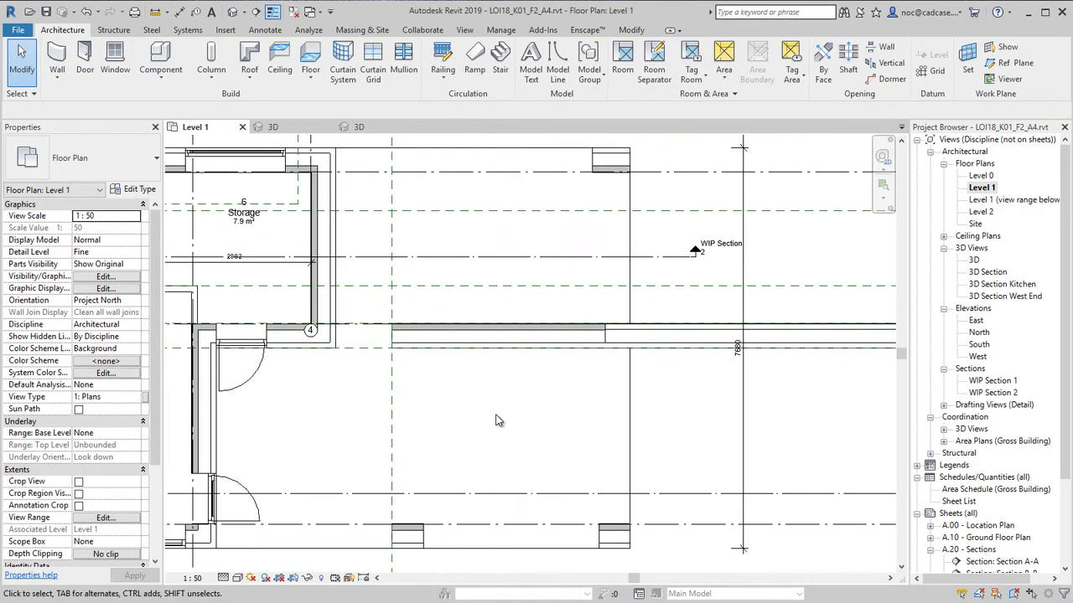
{"action": "left_click", "coordinate": [491, 345]}
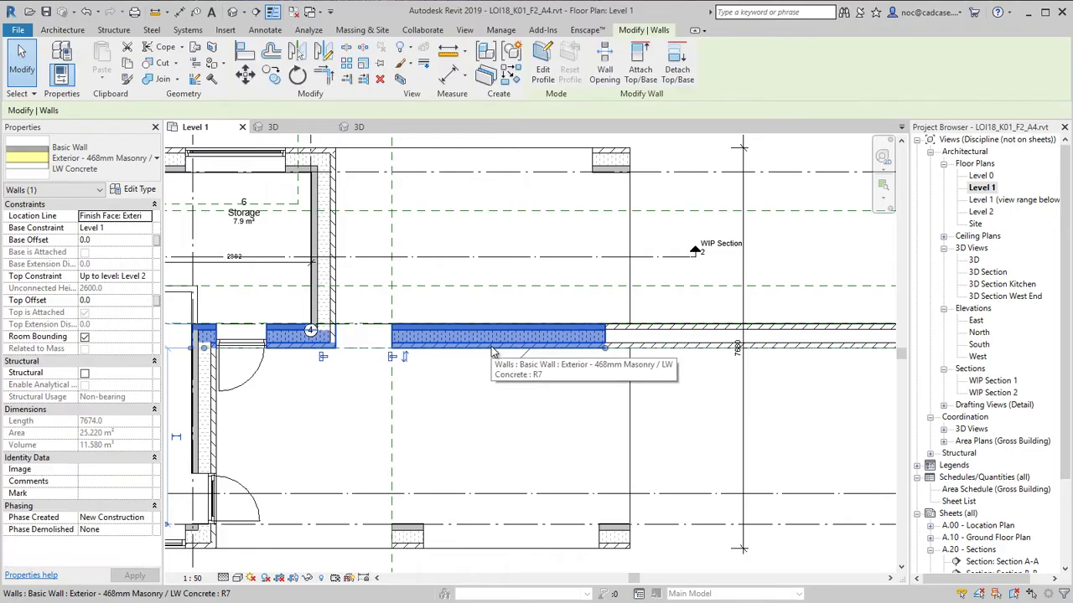
{"action": "left_click", "coordinate": [346, 47]}
{"action": "scroll", "coordinate": [347, 333], "scroll_direction": "up", "scroll_amount": 5}
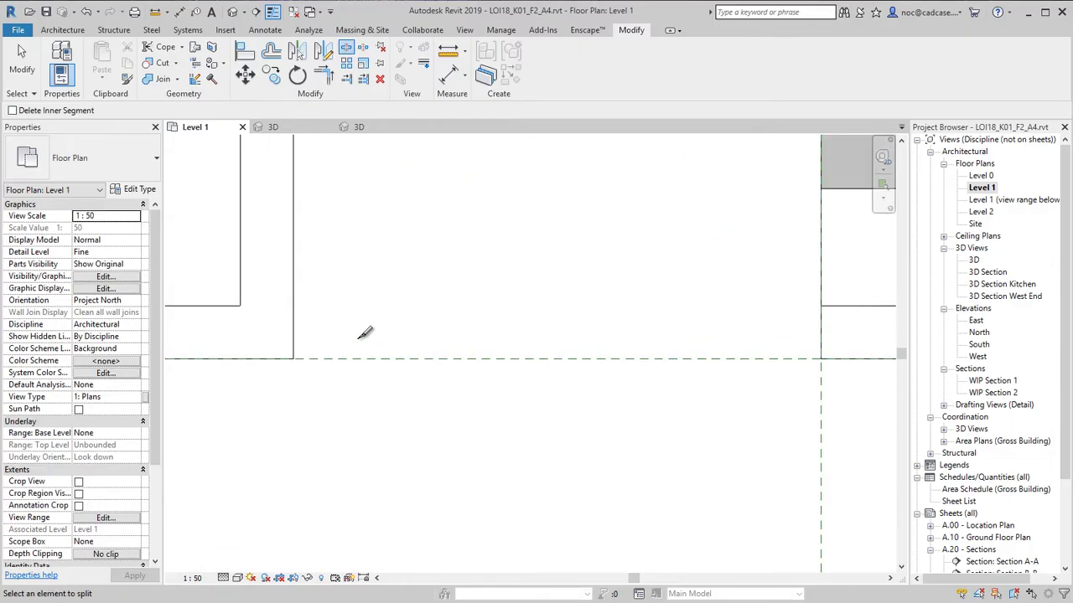
{"action": "middle_click_drag", "start_coordinate": [366, 330], "coordinate": [584, 461]}
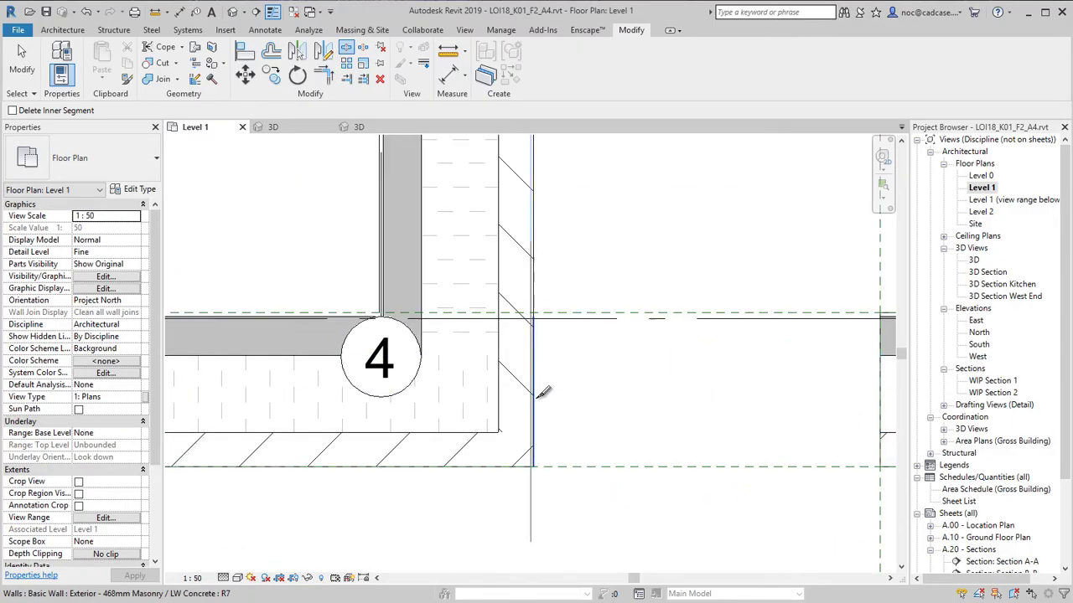
{"action": "left_click", "coordinate": [539, 392]}
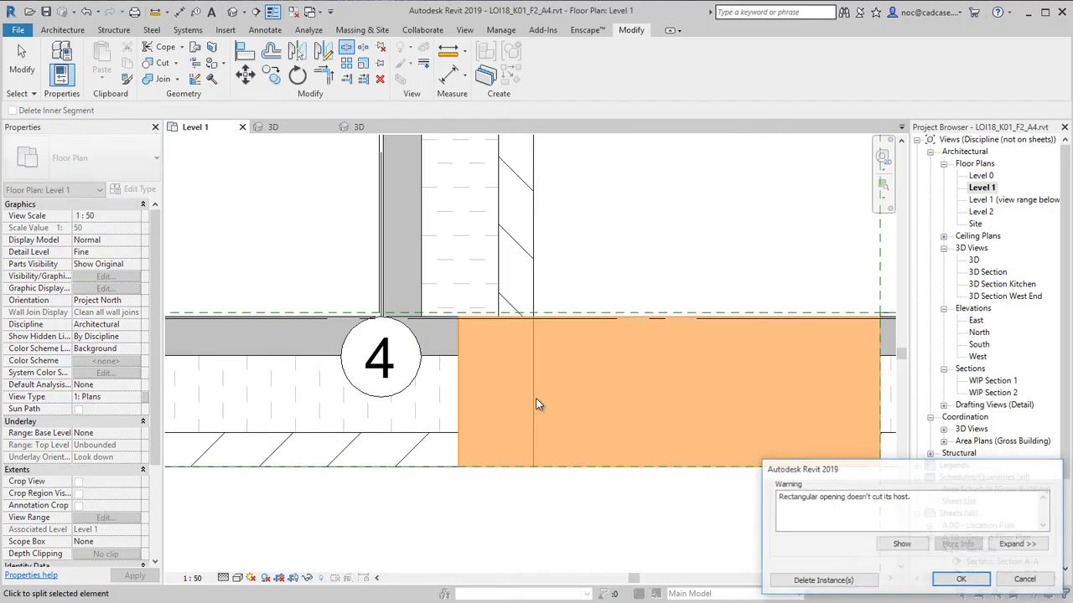
- Dismiss the split's opening warning by deleting the instance, and delete the rectangular wall opening beside the Storage room corner
{"action": "left_click", "coordinate": [823, 579]}
{"action": "scroll", "coordinate": [544, 498], "scroll_direction": "down", "scroll_amount": 1}
{"action": "key", "text": "Escape"}
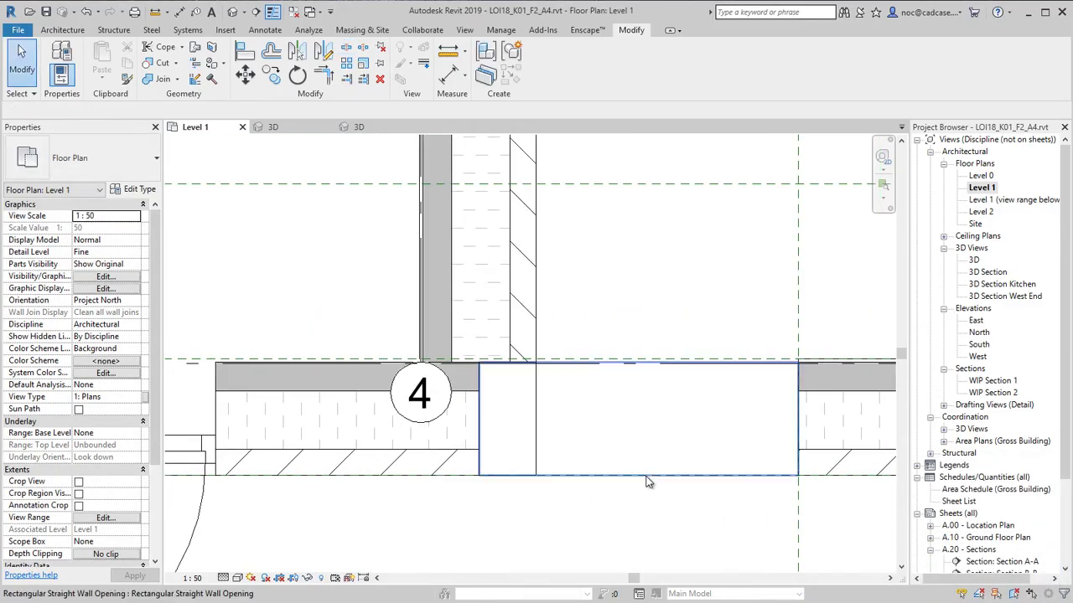
{"action": "left_click", "coordinate": [647, 475]}
{"action": "key", "text": "Delete"}
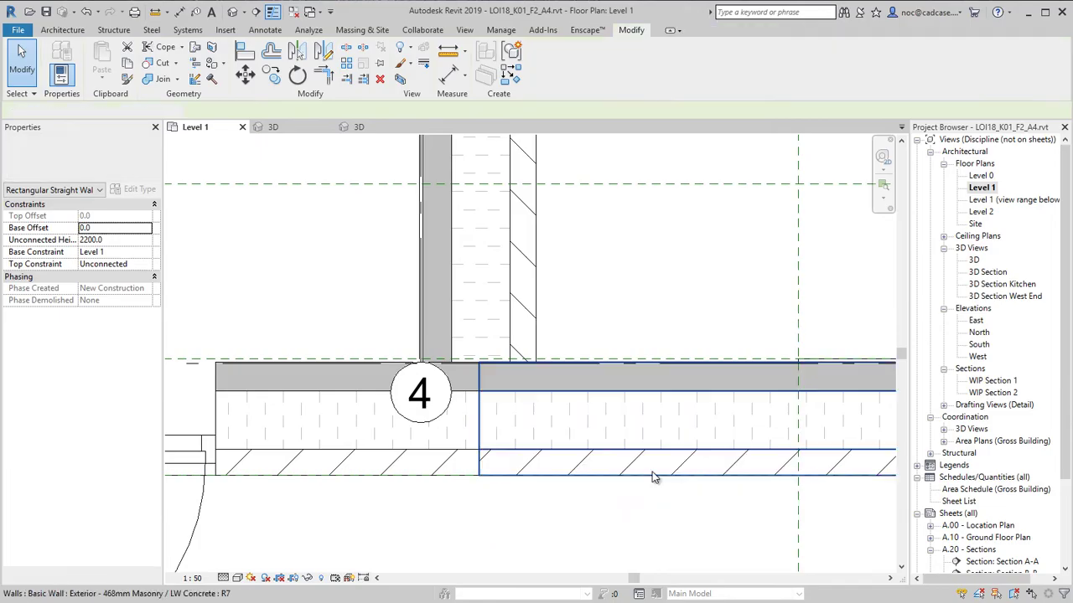
- Move the split-off wall's end from the Storage room corner to the reference plane, making the wall 4080 mm long
{"action": "middle_click_drag", "start_coordinate": [654, 478], "coordinate": [478, 474]}
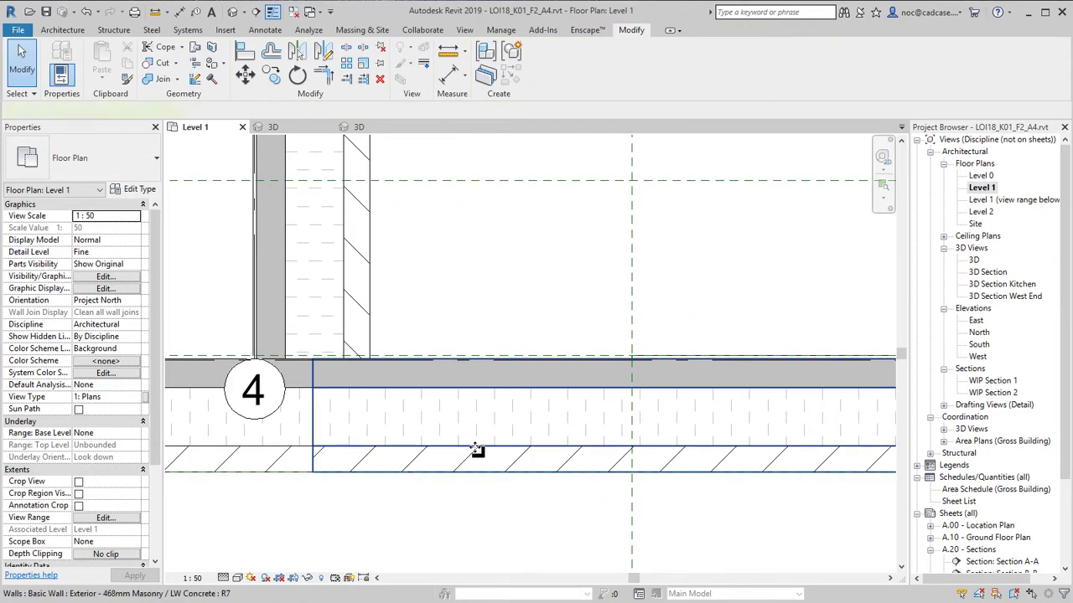
{"action": "left_click", "coordinate": [318, 476]}
{"action": "left_click_drag", "start_coordinate": [319, 476], "coordinate": [630, 476]}
{"action": "scroll", "coordinate": [394, 453], "scroll_direction": "down", "scroll_amount": 2}
{"action": "middle_click_drag", "start_coordinate": [382, 444], "coordinate": [383, 476]}
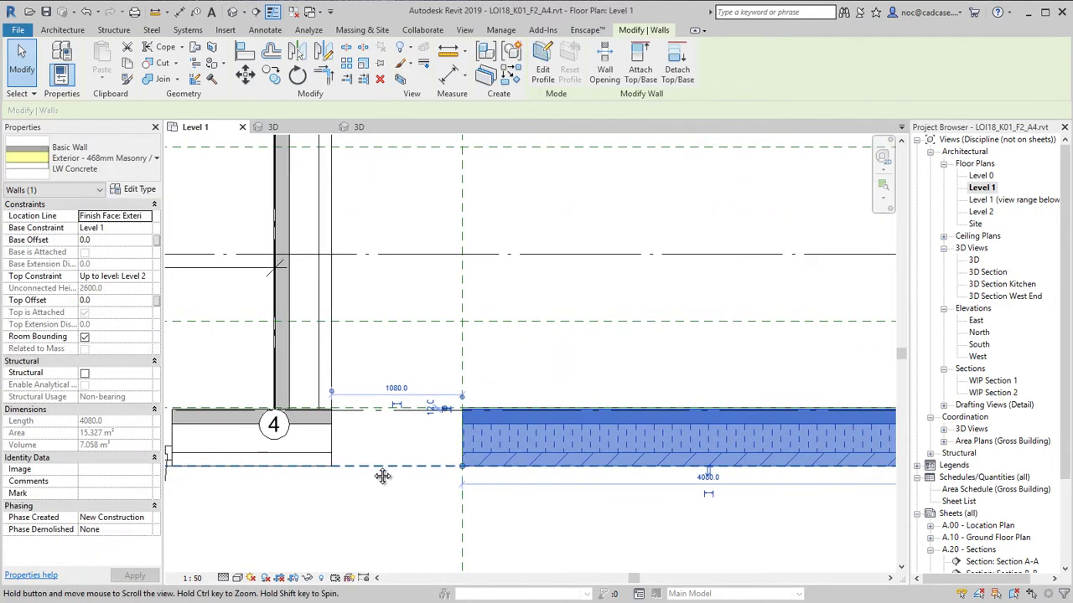
{"action": "key", "text": "Escape"}
- Change the 4080 mm freestanding wall's type to Exterior - 468mm Masonry / Masonry
{"action": "left_click", "coordinate": [577, 463]}
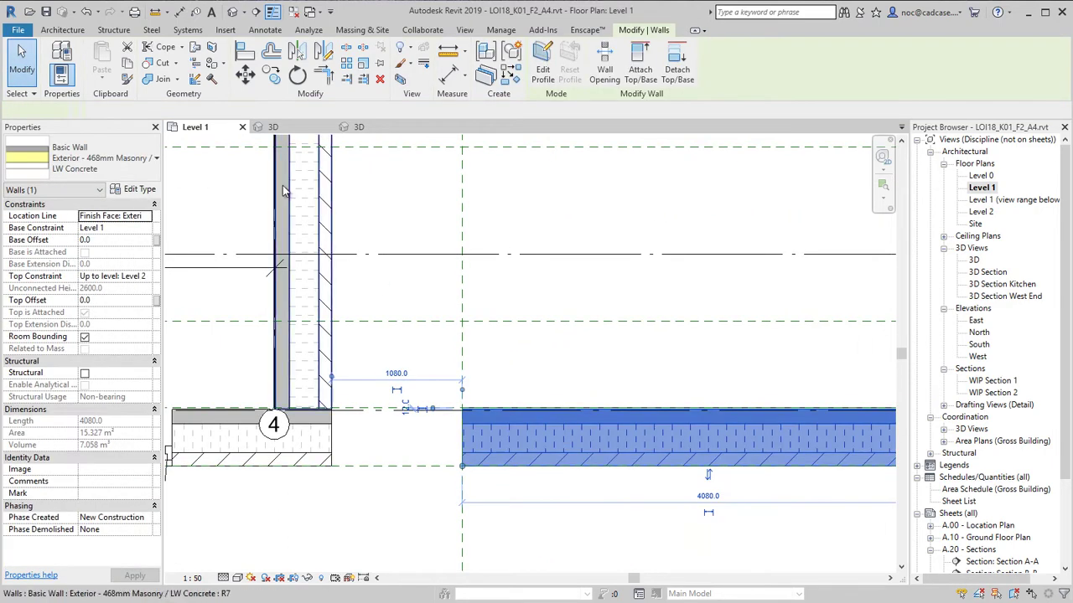
{"action": "left_click", "coordinate": [144, 167]}
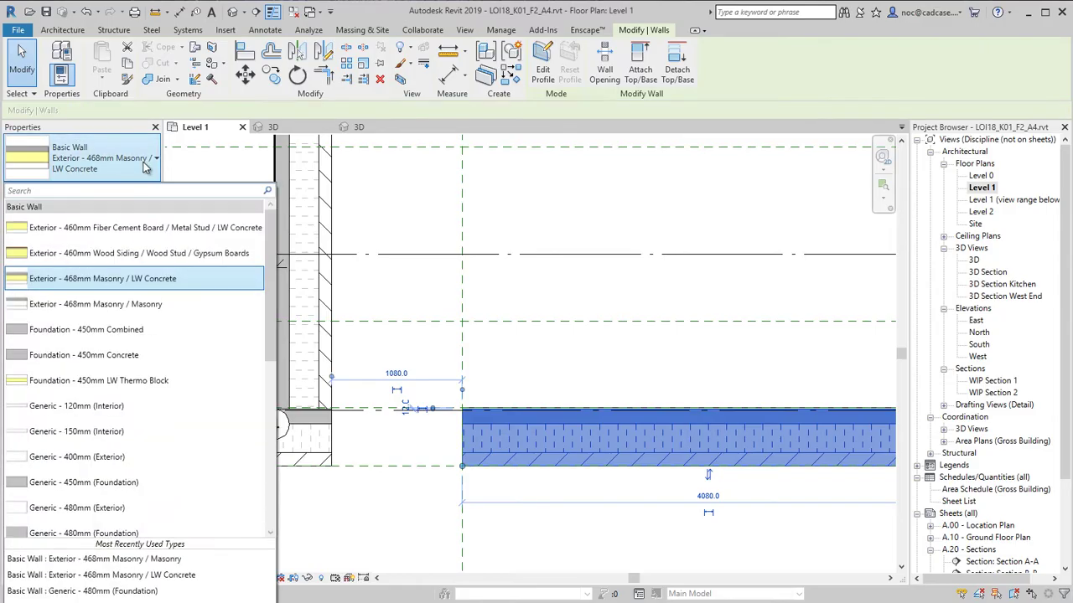
{"action": "left_click", "coordinate": [143, 304]}
{"action": "key", "text": "Escape"}
{"action": "scroll", "coordinate": [455, 508], "scroll_direction": "down", "scroll_amount": 3}
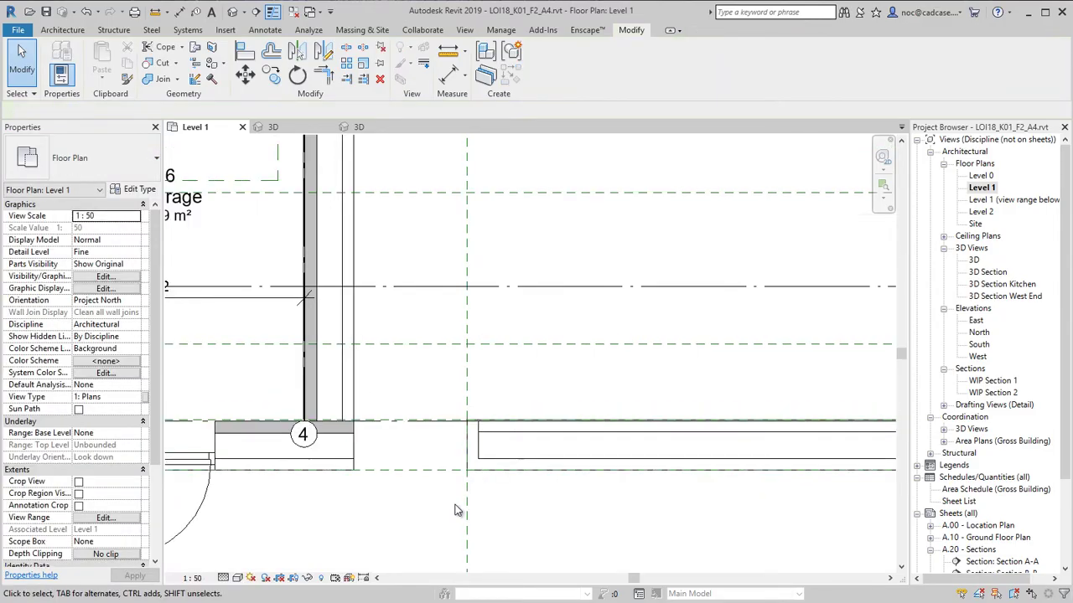
- Trim the short wall beside the Storage door and the Storage room's outer side wall to a corner at grid 4
{"action": "middle_click_drag", "start_coordinate": [455, 508], "coordinate": [532, 514]}
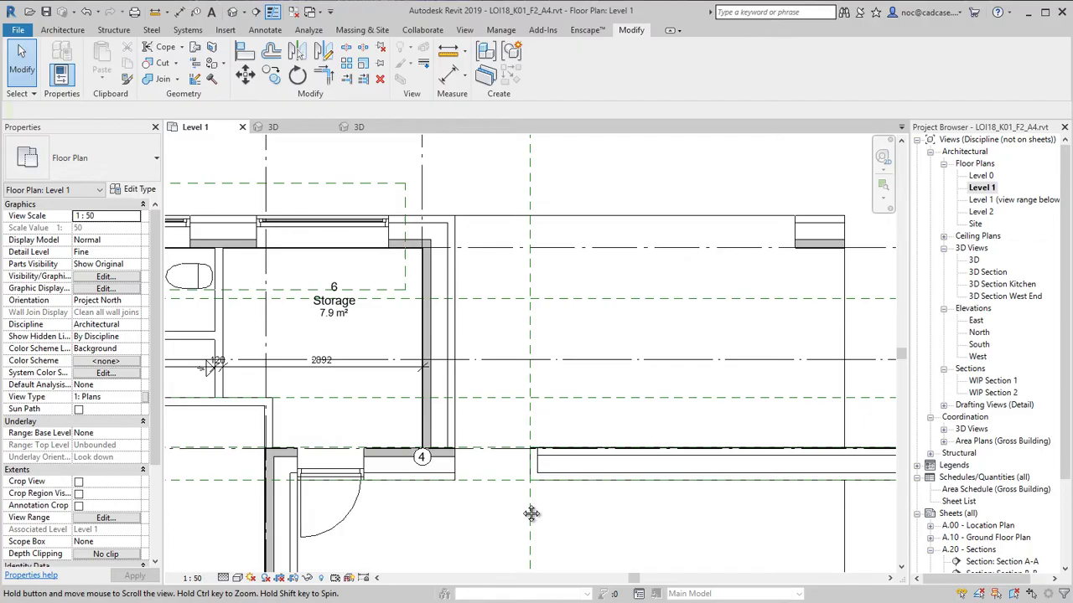
{"action": "left_click", "coordinate": [435, 468]}
{"action": "left_click", "coordinate": [325, 77]}
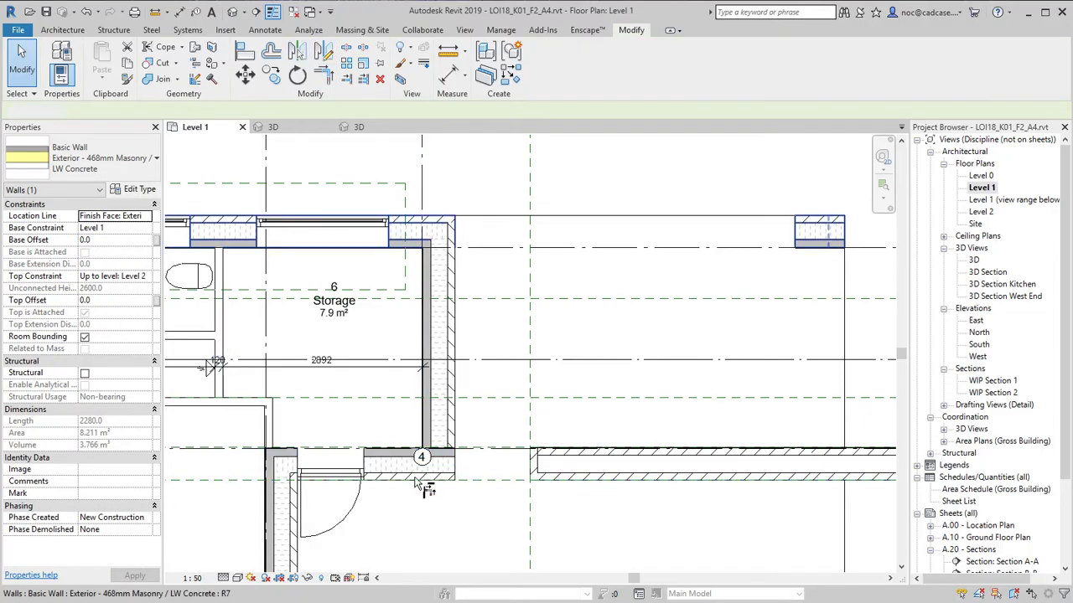
{"action": "left_click", "coordinate": [440, 466]}
{"action": "left_click", "coordinate": [453, 421]}
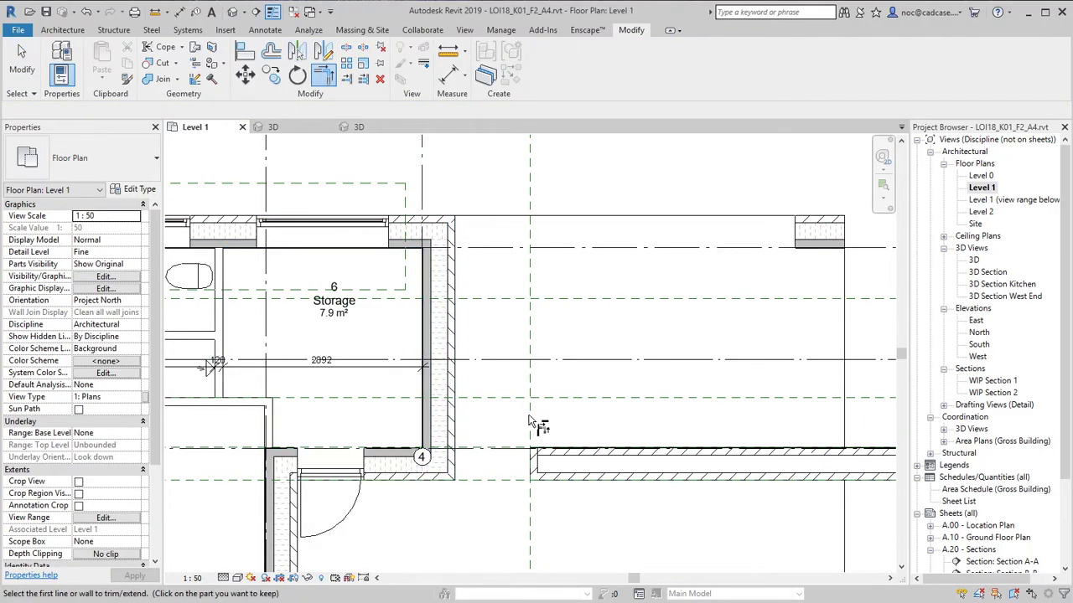
{"action": "key", "text": "Escape"}
- Enable Sealing in the type properties of the Single-Light 720x1400 mm window between grids 1 and 2
{"action": "scroll", "coordinate": [527, 417], "scroll_direction": "down", "scroll_amount": 4}
{"action": "scroll", "coordinate": [526, 418], "scroll_direction": "down", "scroll_amount": 2}
{"action": "middle_click_drag", "start_coordinate": [558, 365], "coordinate": [718, 356]}
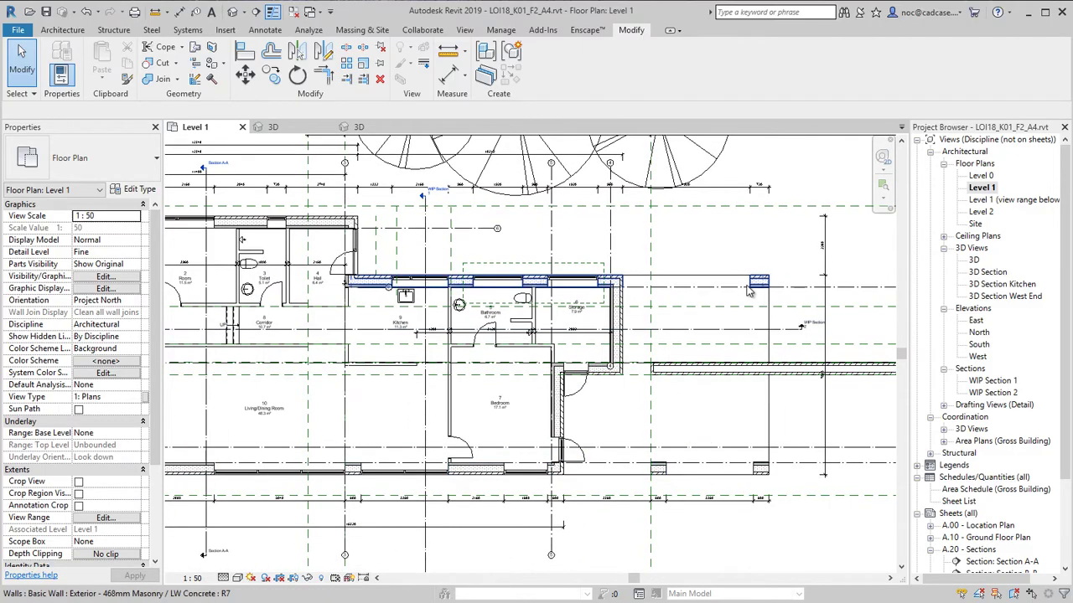
{"action": "middle_click_drag", "start_coordinate": [745, 293], "coordinate": [997, 248]}
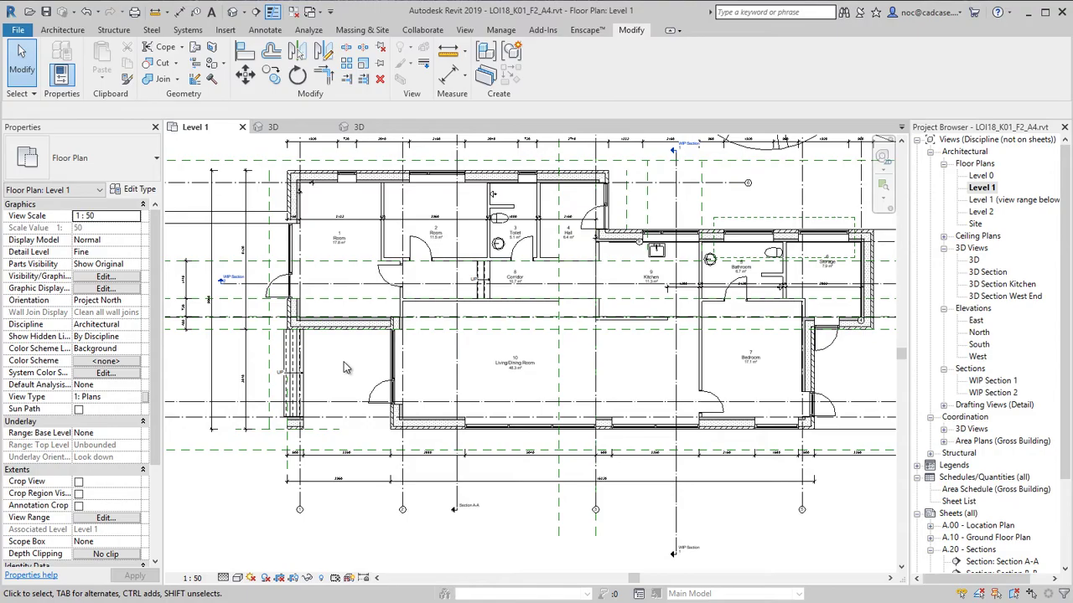
{"action": "scroll", "coordinate": [346, 367], "scroll_direction": "up", "scroll_amount": 8}
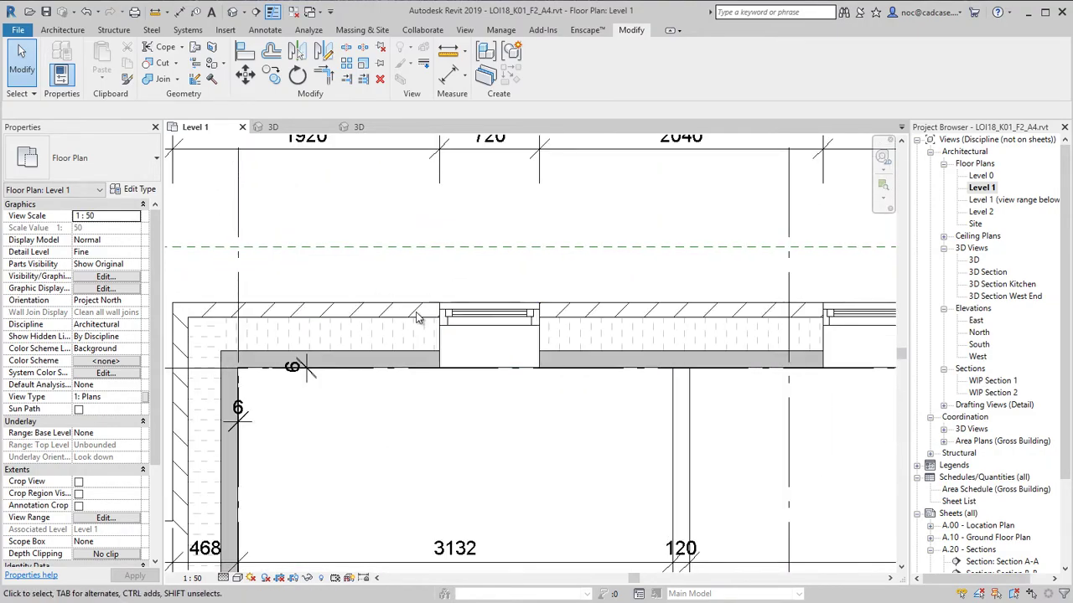
{"action": "left_click", "coordinate": [415, 321]}
{"action": "key", "text": "Escape"}
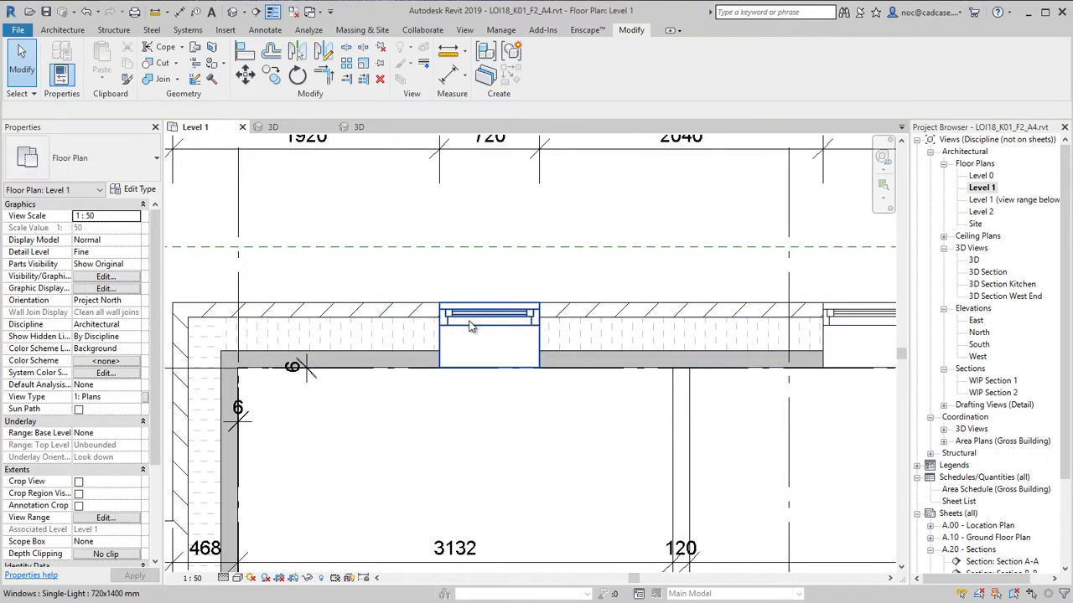
{"action": "left_click", "coordinate": [471, 325]}
{"action": "left_click", "coordinate": [137, 188]}
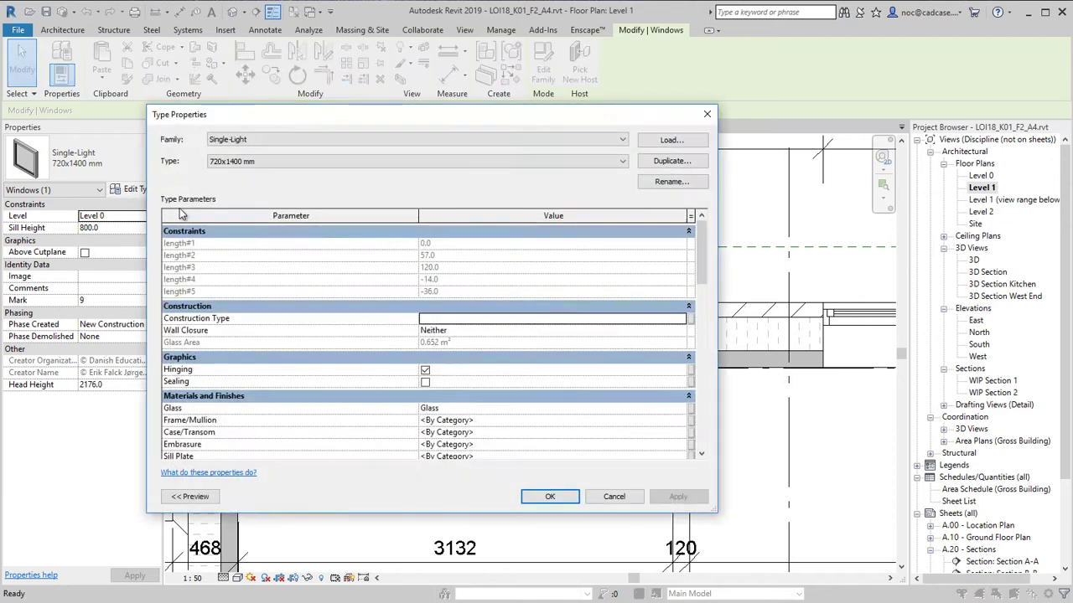
{"action": "left_click", "coordinate": [424, 383]}
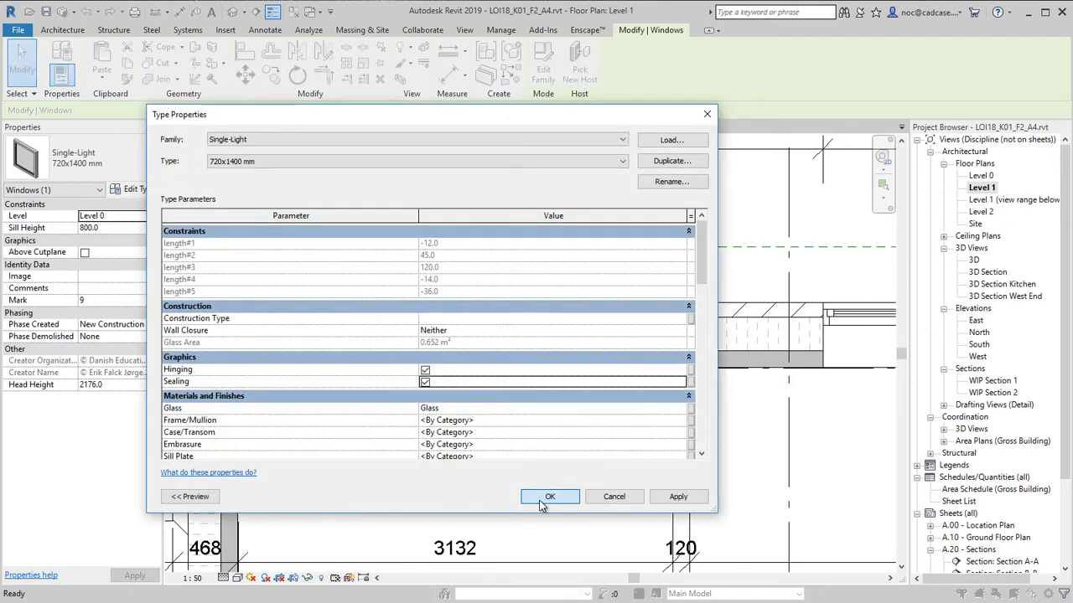
{"action": "left_click", "coordinate": [549, 496]}
{"action": "scroll", "coordinate": [459, 443], "scroll_direction": "down", "scroll_amount": 2}
{"action": "middle_click_drag", "start_coordinate": [459, 442], "coordinate": [518, 481]}
{"action": "key", "text": "Escape"}
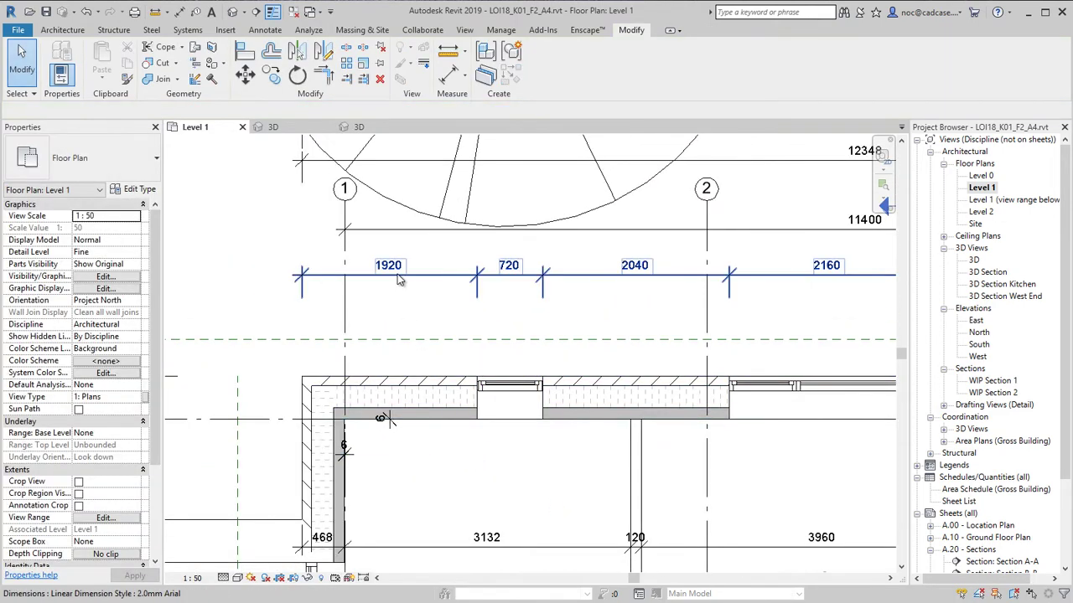
- Rename the Single-Light window type between grids 1 and 2 as 732x1400 mm
{"action": "left_click", "coordinate": [516, 388]}
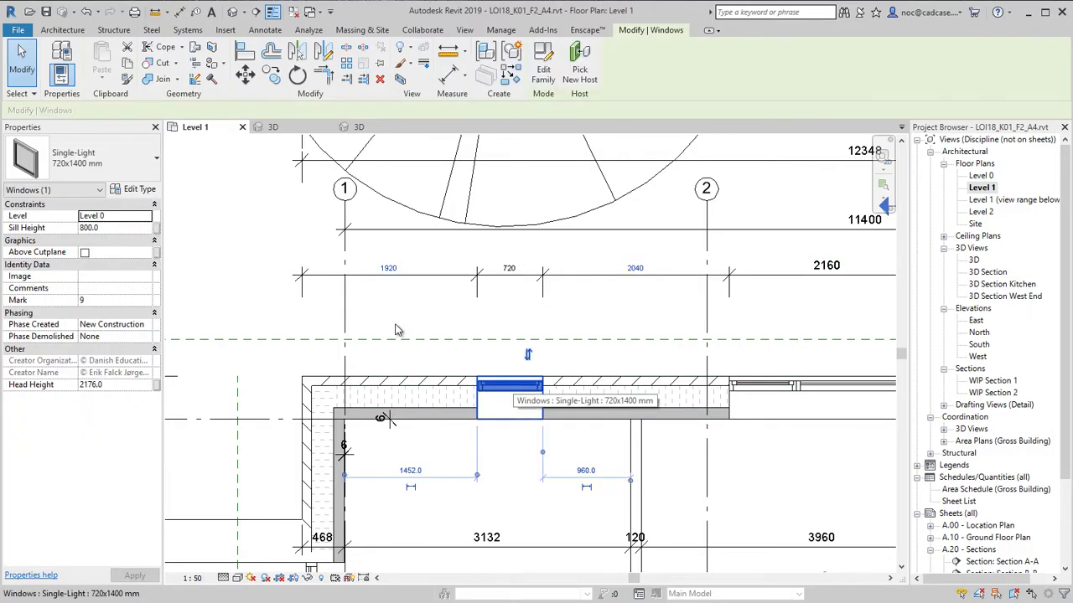
{"action": "left_click", "coordinate": [125, 189]}
{"action": "scroll", "coordinate": [463, 325], "scroll_direction": "down", "scroll_amount": 1}
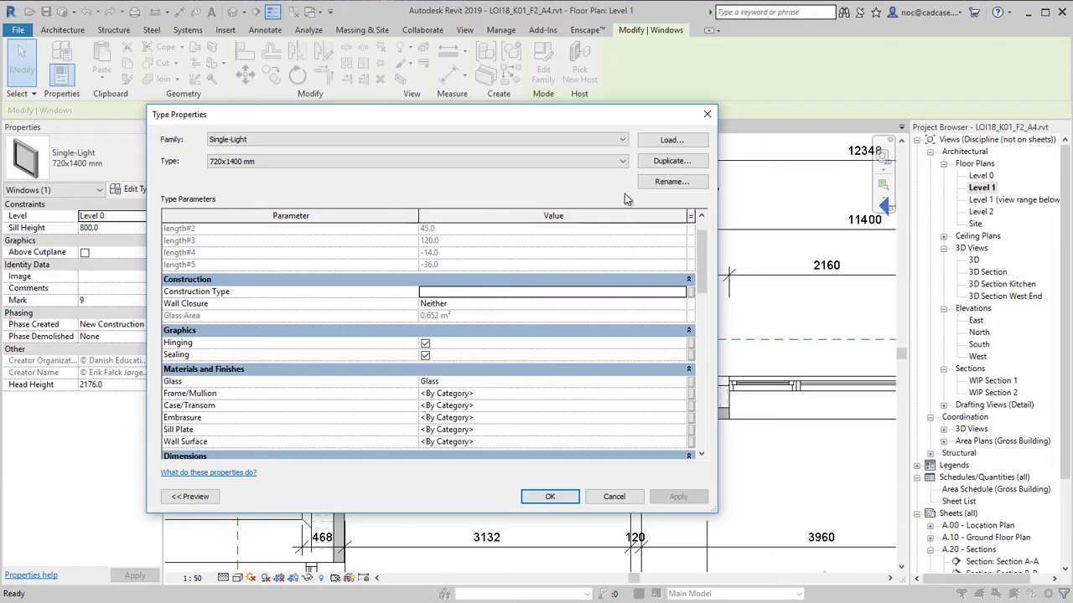
{"action": "left_click", "coordinate": [670, 182]}
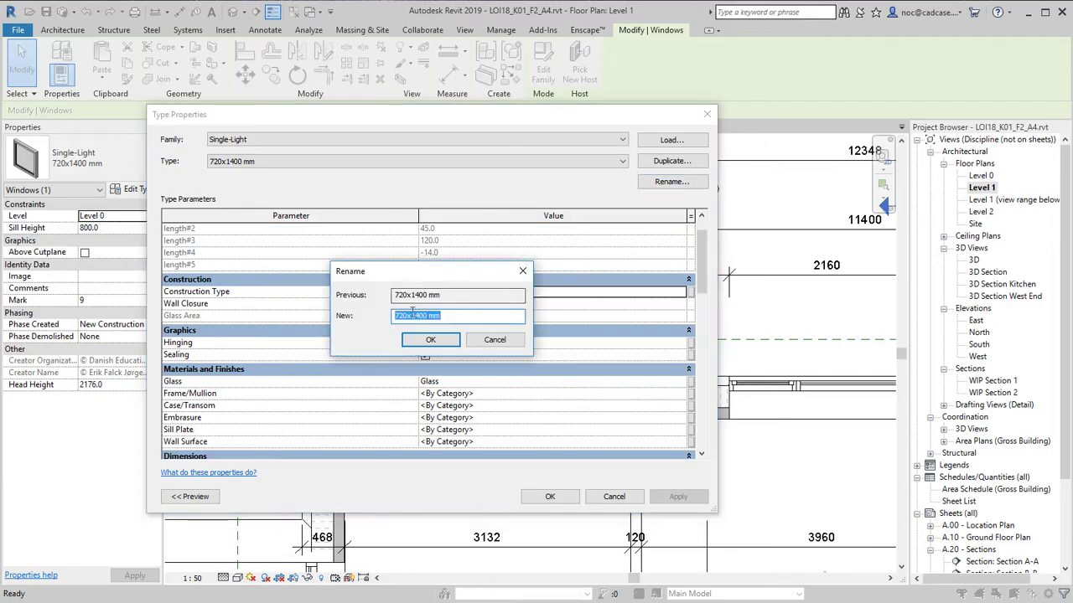
{"action": "left_click_drag", "start_coordinate": [408, 315], "coordinate": [382, 322]}
{"action": "type", "text": "732"}
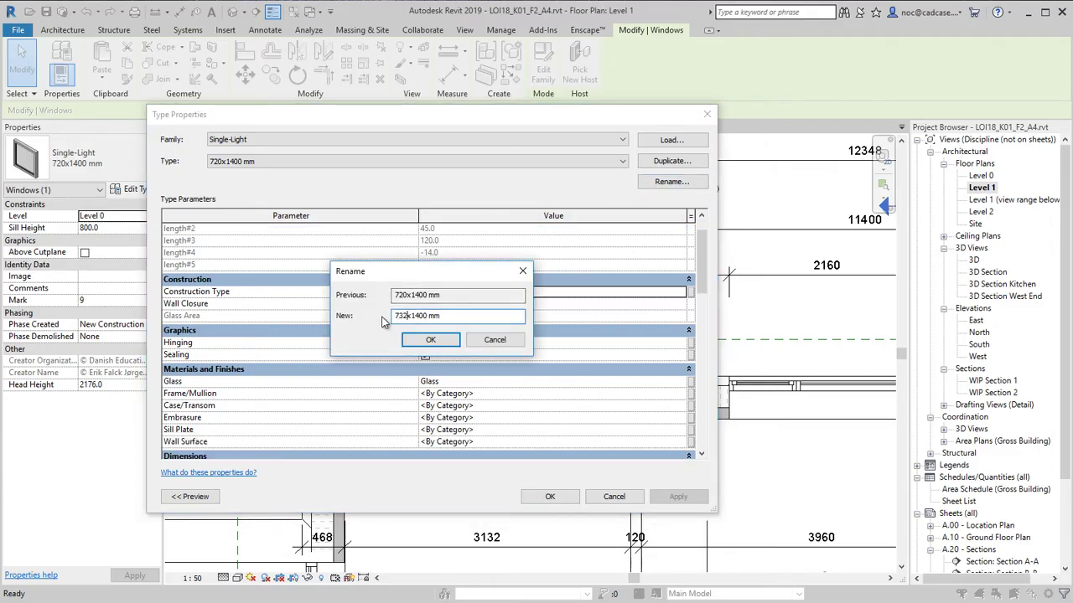
{"action": "left_click", "coordinate": [430, 339]}
- Set the window type's Rough Width to 732 mm and apply the type change
{"action": "scroll", "coordinate": [450, 379], "scroll_direction": "down", "scroll_amount": 3}
{"action": "scroll", "coordinate": [452, 369], "scroll_direction": "down", "scroll_amount": 3}
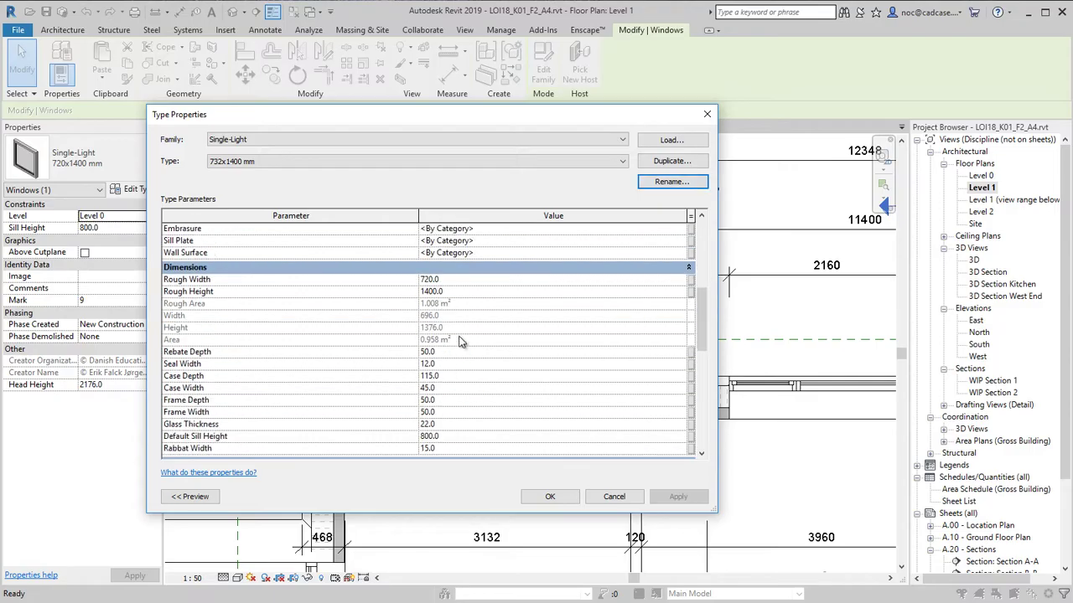
{"action": "left_click", "coordinate": [472, 281]}
{"action": "type", "text": "732"}
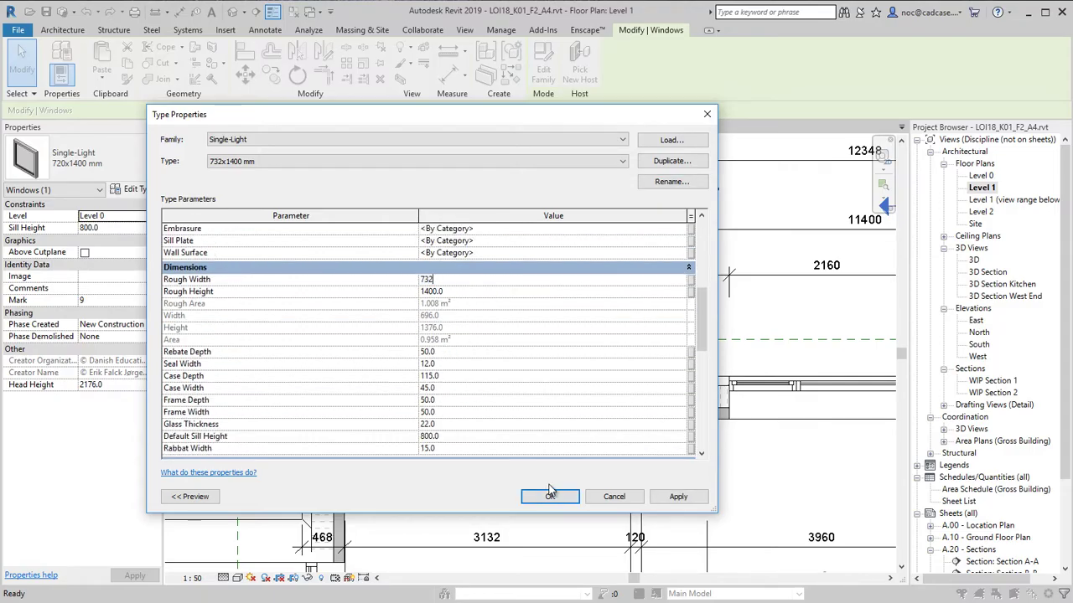
{"action": "left_click", "coordinate": [550, 497]}
{"action": "left_click", "coordinate": [437, 307]}
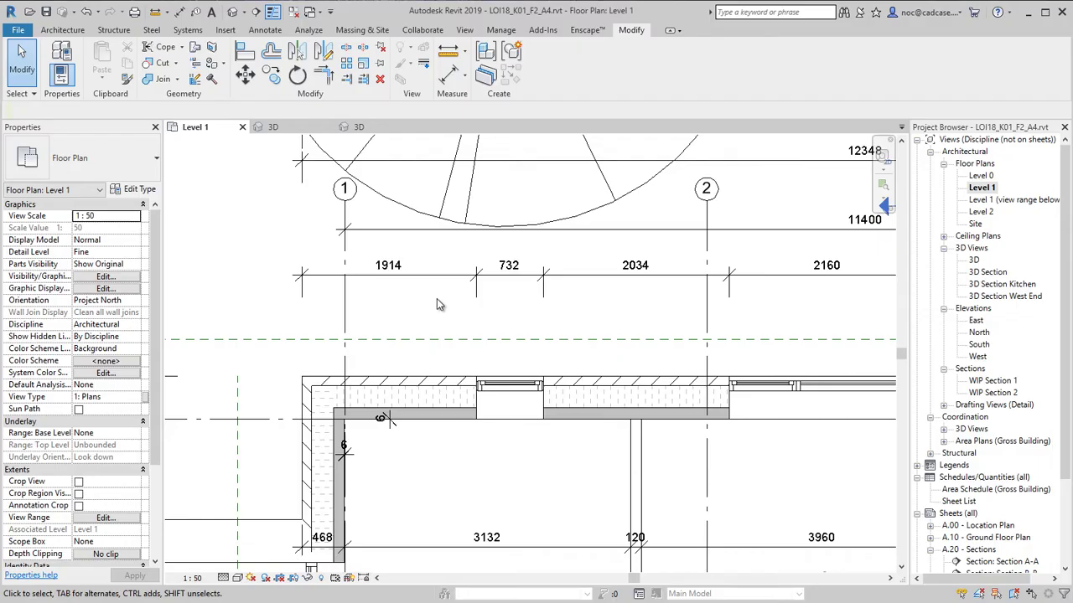
- Set the distance from the outer wall corner near grid 1 to the 732 mm window to 1908 mm
{"action": "left_click", "coordinate": [501, 389]}
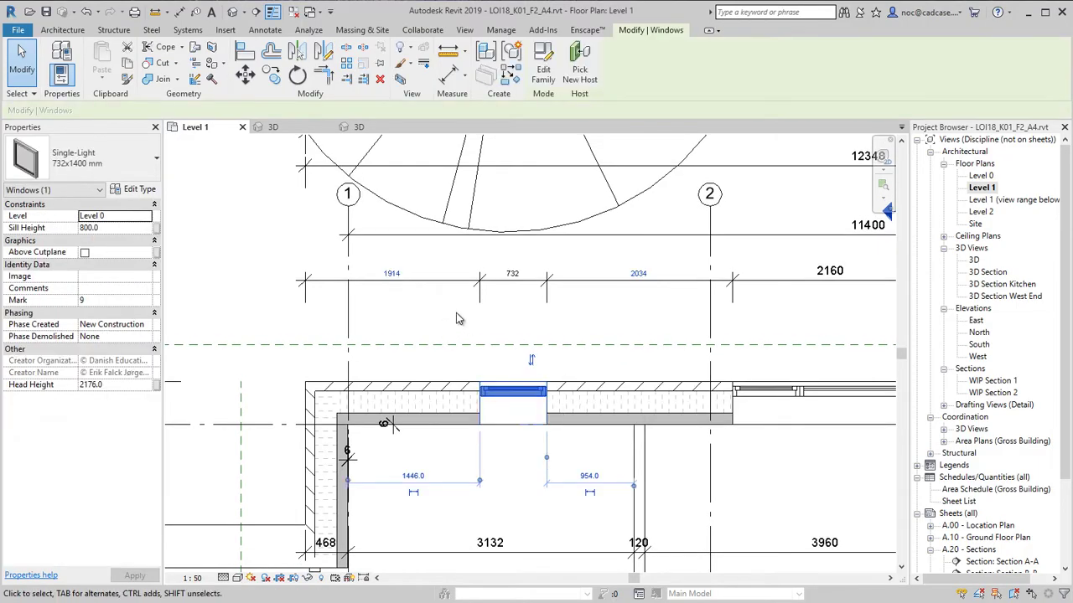
{"action": "left_click", "coordinate": [393, 273]}
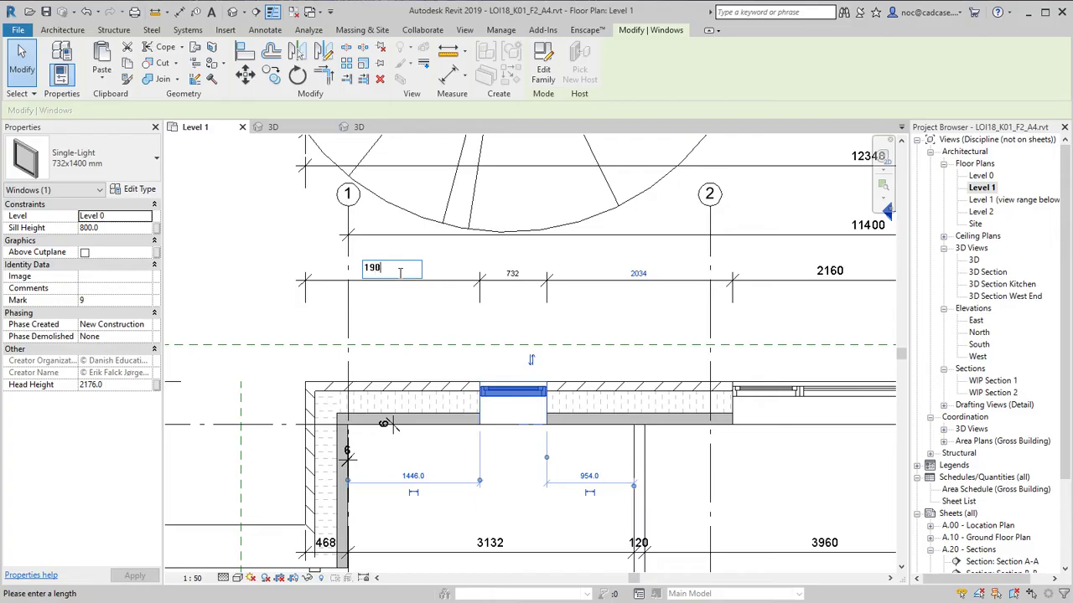
{"action": "key", "text": "Return"}
{"action": "key", "text": "Escape"}
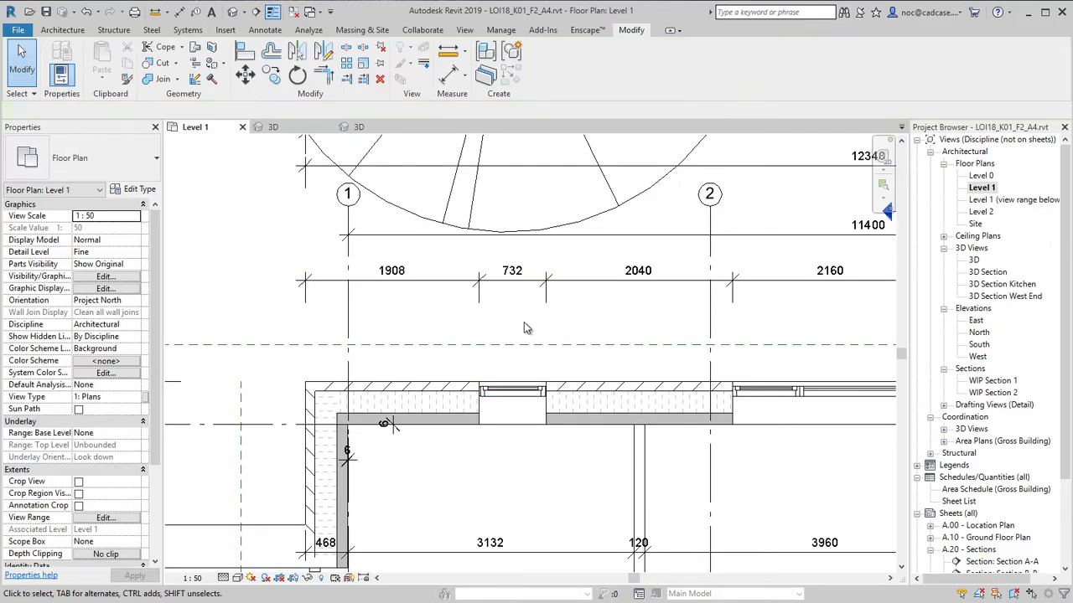
{"action": "scroll", "coordinate": [527, 338], "scroll_direction": "up", "scroll_amount": 1}
{"action": "left_click", "coordinate": [777, 407]}
{"action": "middle_click_drag", "start_coordinate": [235, 216], "coordinate": [212, 208]}
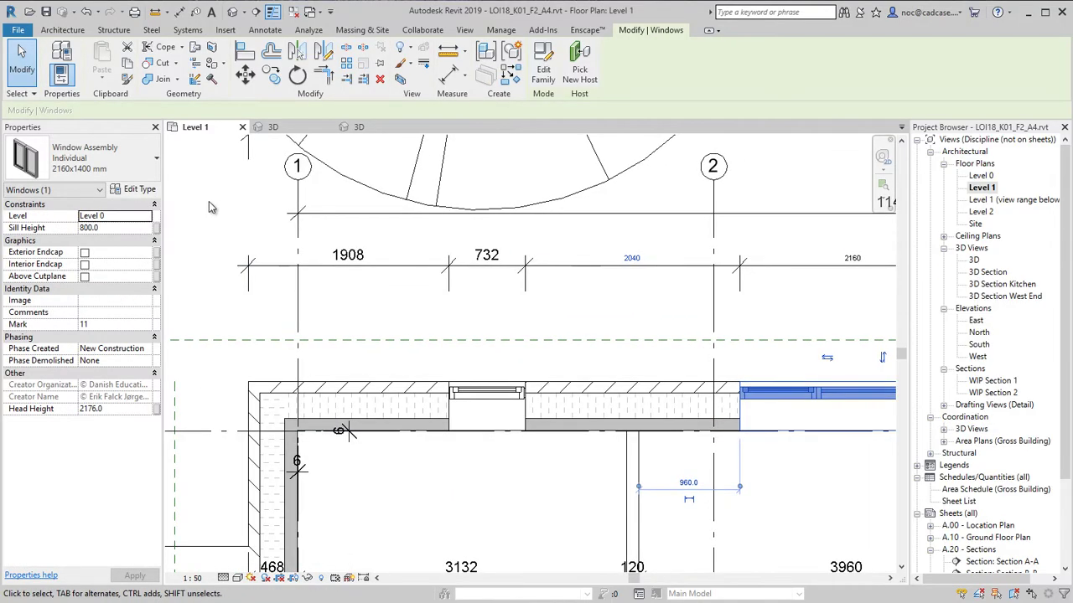
{"action": "key", "text": "Escape"}
- Move the WIP Section 1 line from the kitchen to run through the hall, and open the WIP Section 1 view
{"action": "scroll", "coordinate": [424, 331], "scroll_direction": "down", "scroll_amount": 4}
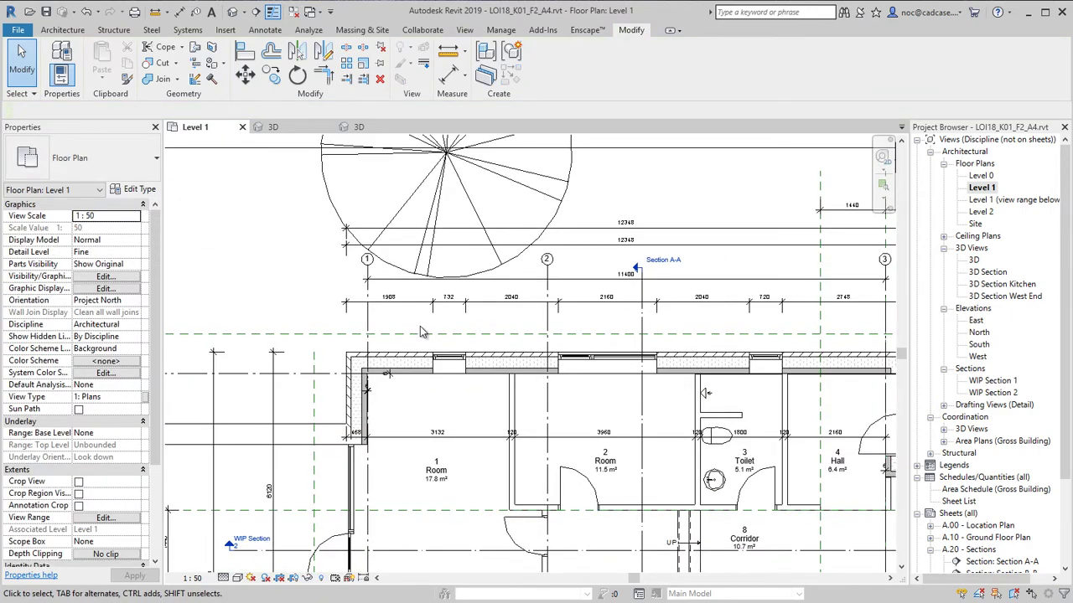
{"action": "scroll", "coordinate": [420, 328], "scroll_direction": "down", "scroll_amount": 2}
{"action": "middle_click_drag", "start_coordinate": [419, 328], "coordinate": [304, 295]}
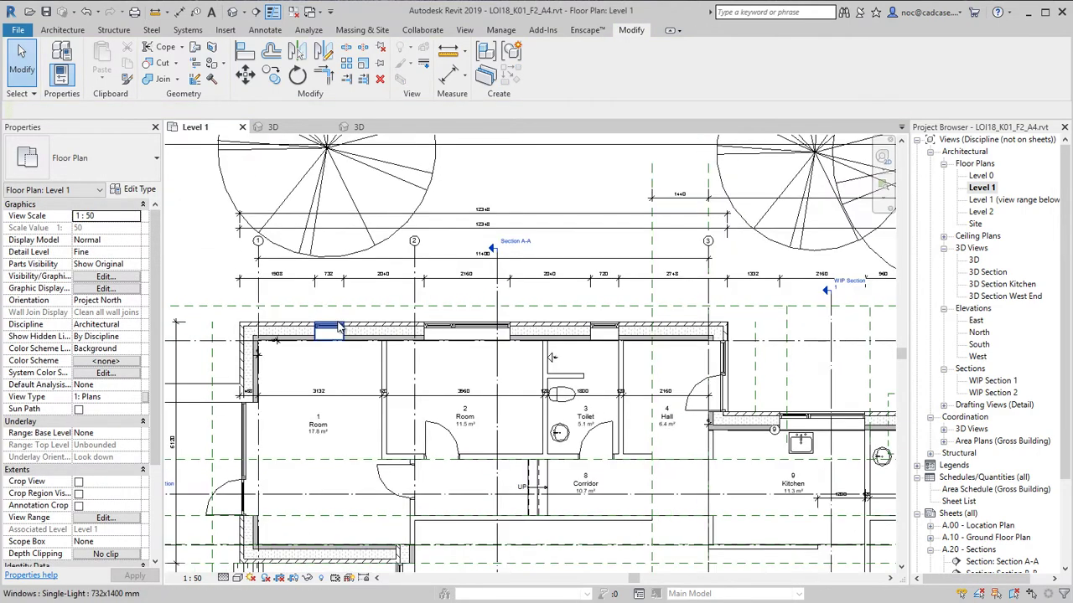
{"action": "left_click_drag", "start_coordinate": [830, 377], "coordinate": [675, 368]}
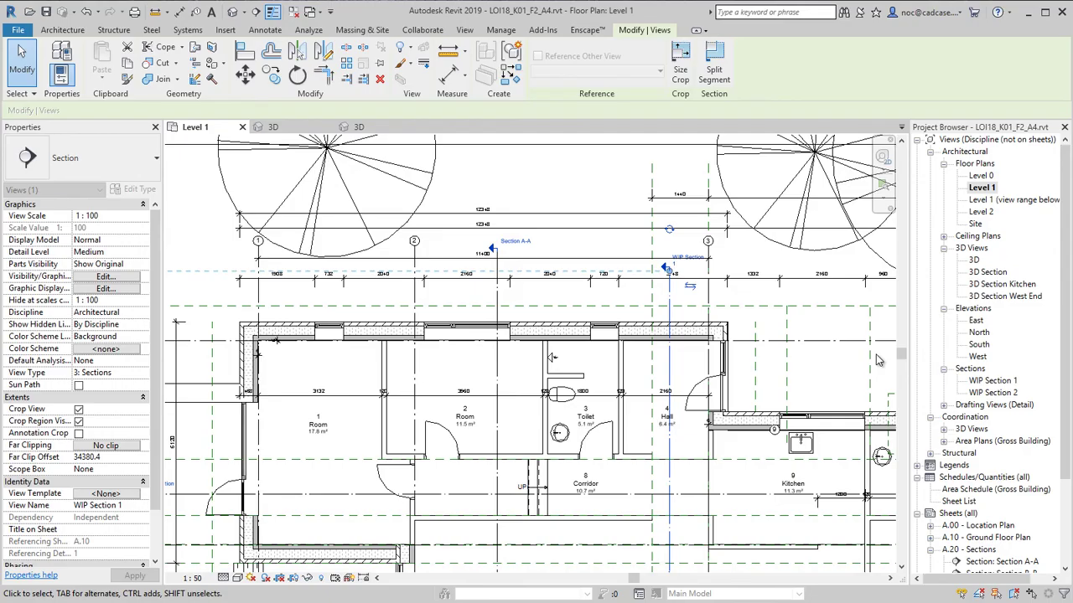
{"action": "double_click", "coordinate": [993, 381]}
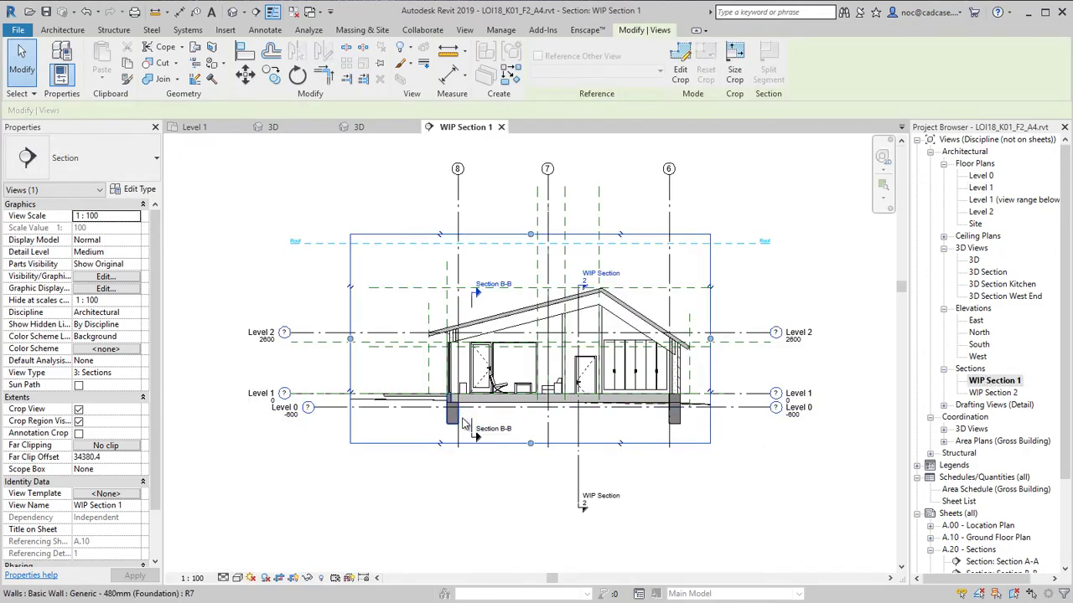
- Change all Generic - 480mm (Foundation) walls in the entire project to the stacked wall type Foundation SW - 450mm Combined
{"action": "scroll", "coordinate": [502, 453], "scroll_direction": "up", "scroll_amount": 4}
{"action": "middle_click_drag", "start_coordinate": [502, 445], "coordinate": [447, 455]}
{"action": "scroll", "coordinate": [446, 455], "scroll_direction": "up", "scroll_amount": 3}
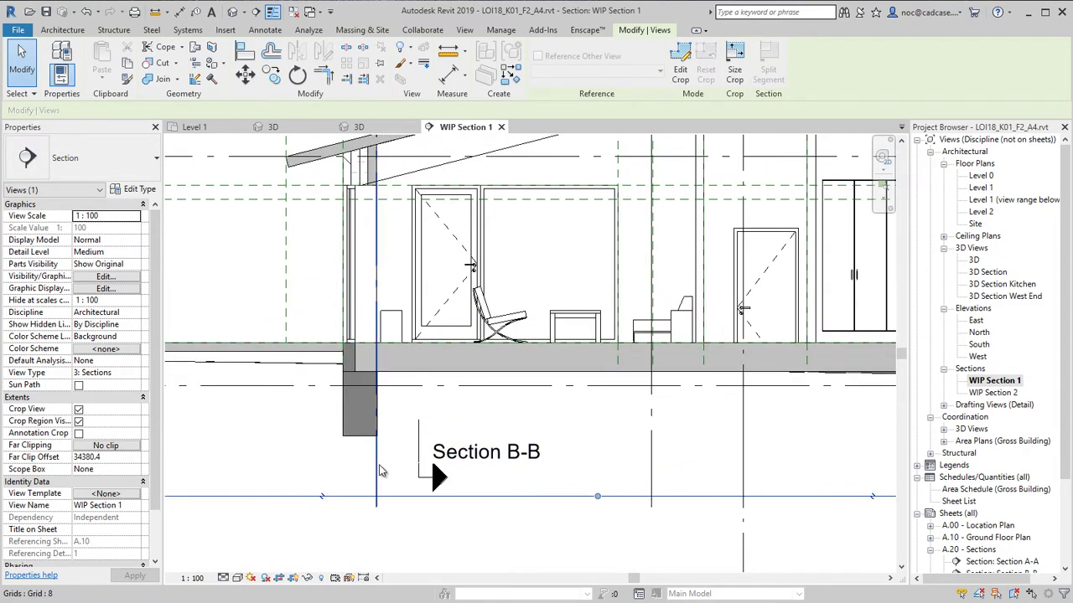
{"action": "scroll", "coordinate": [325, 479], "scroll_direction": "down", "scroll_amount": 3}
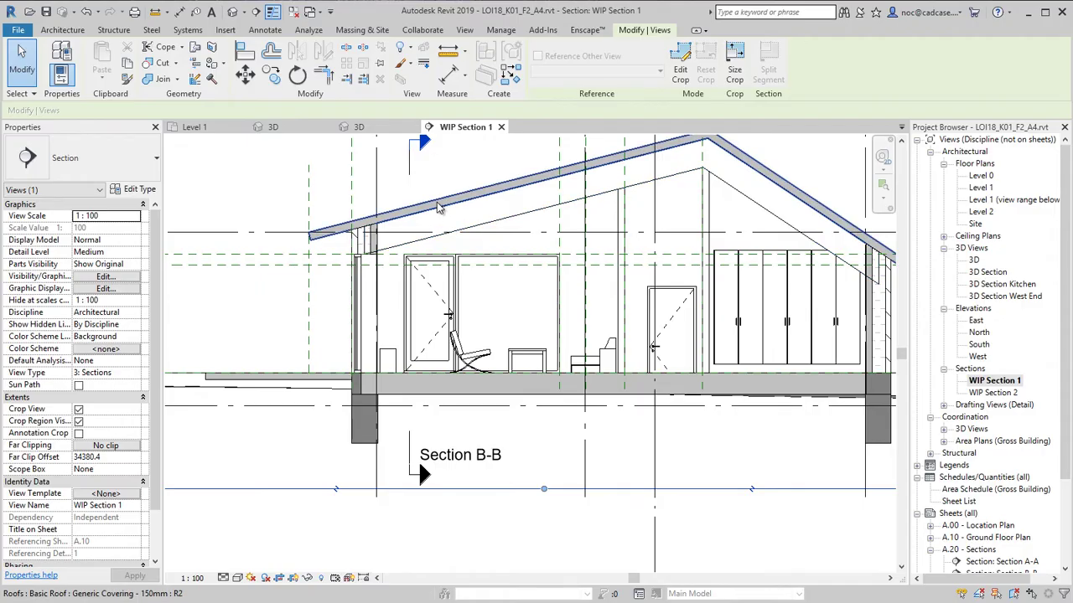
{"action": "key", "text": "Escape"}
{"action": "left_click", "coordinate": [360, 446]}
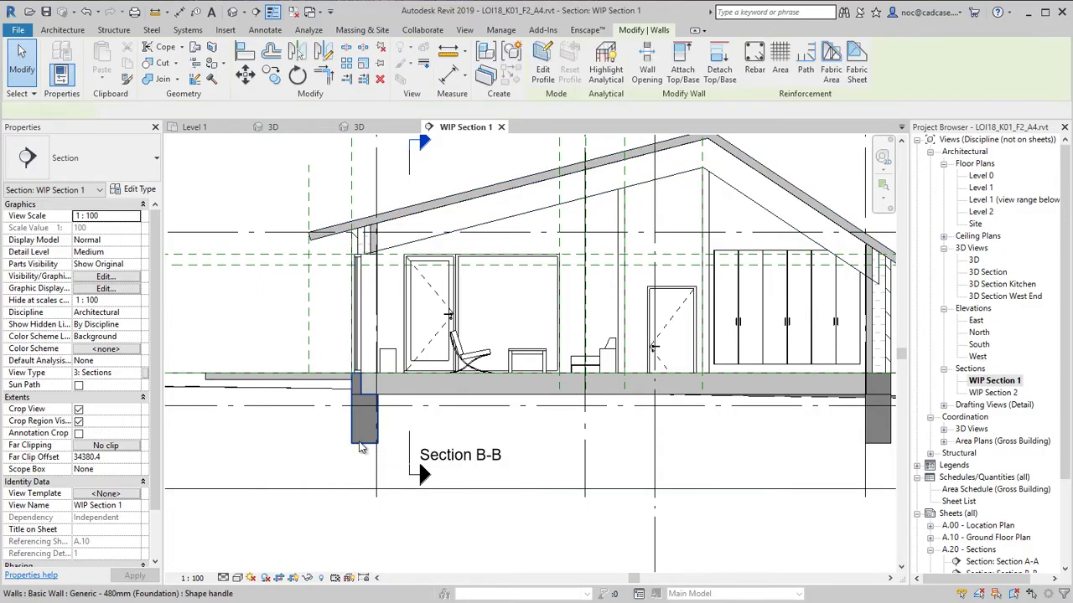
{"action": "right_click", "coordinate": [360, 444]}
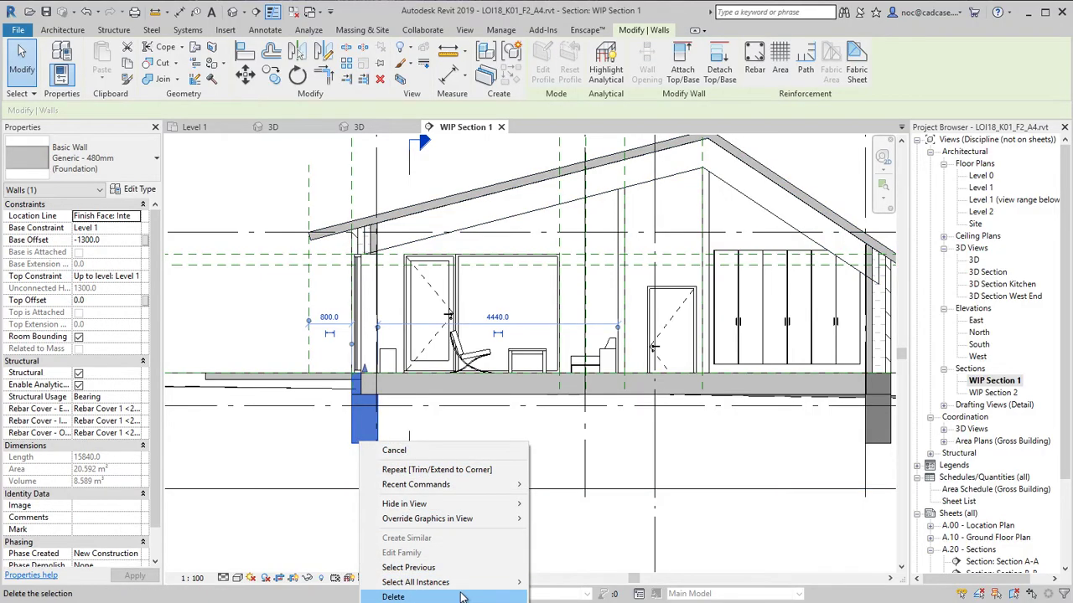
{"action": "mouse_move", "coordinate": [469, 582]}
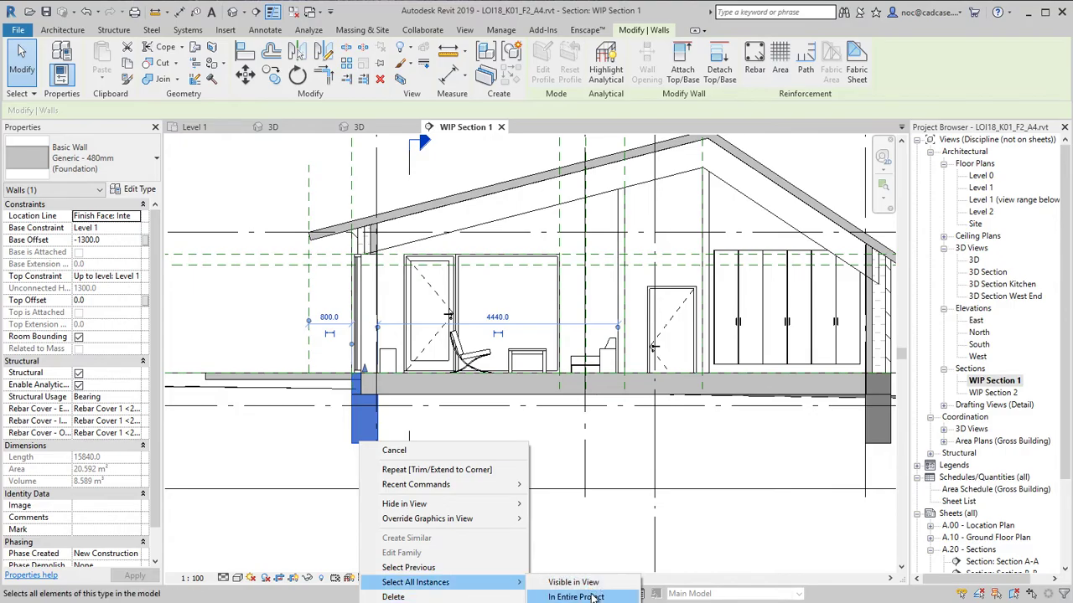
{"action": "left_click", "coordinate": [589, 584]}
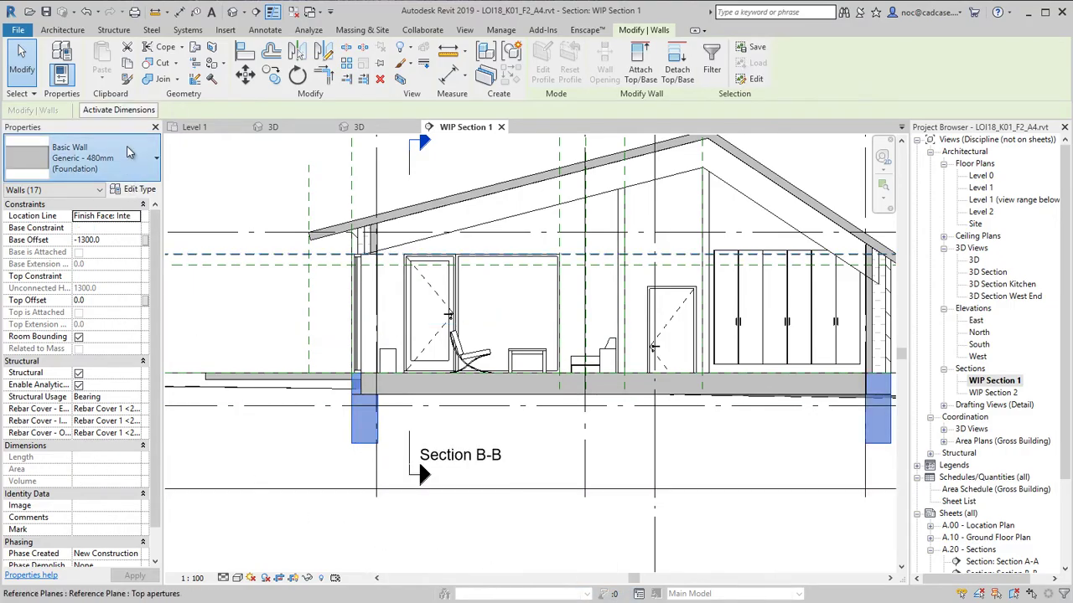
{"action": "left_click", "coordinate": [128, 150]}
{"action": "scroll", "coordinate": [117, 399], "scroll_direction": "down", "scroll_amount": 2}
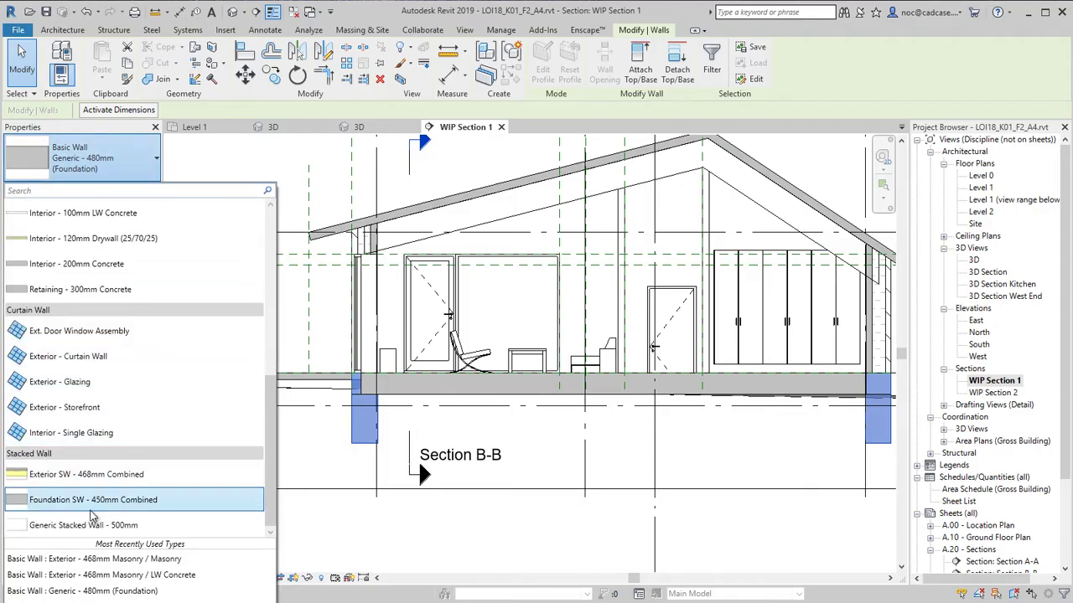
{"action": "left_click", "coordinate": [99, 501]}
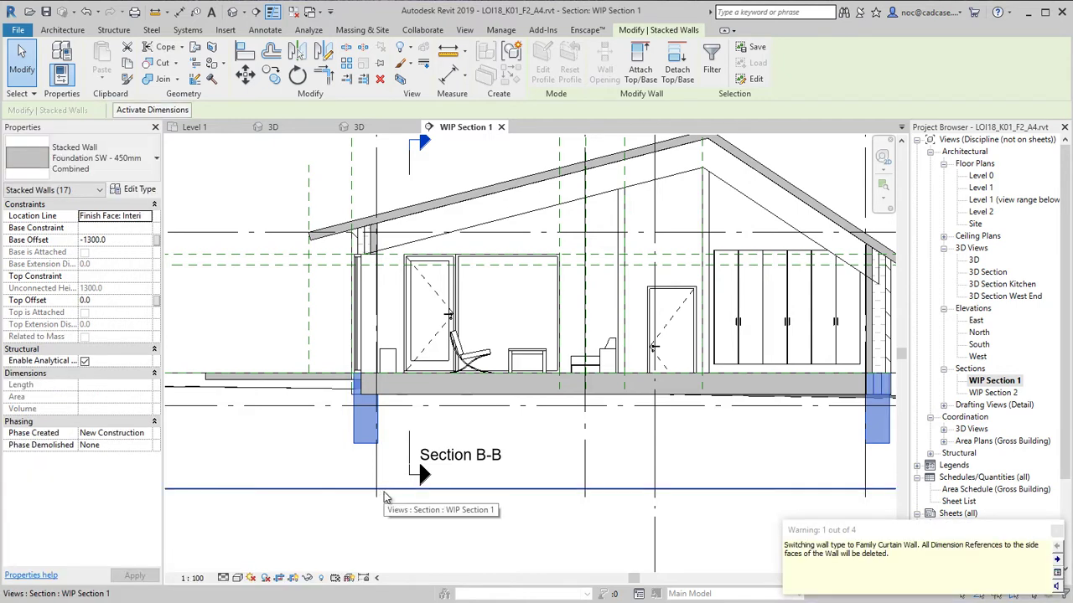
{"action": "left_click", "coordinate": [741, 461]}
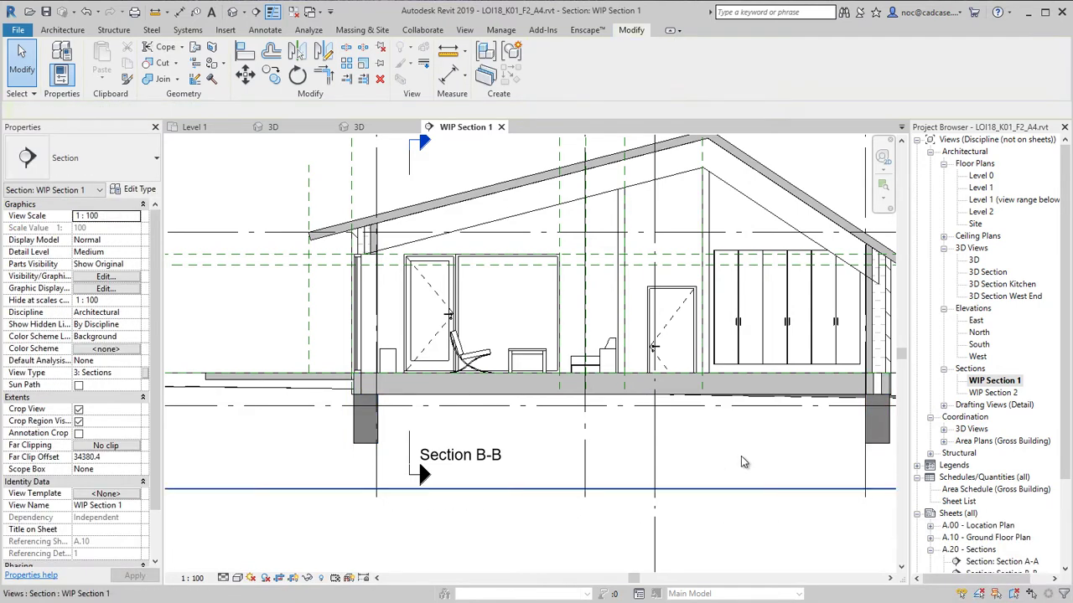
- Align the inner face of the foundation wall at grid 6 with the inner face of the exterior wall above, and lock the alignment
{"action": "scroll", "coordinate": [484, 427], "scroll_direction": "up", "scroll_amount": 6}
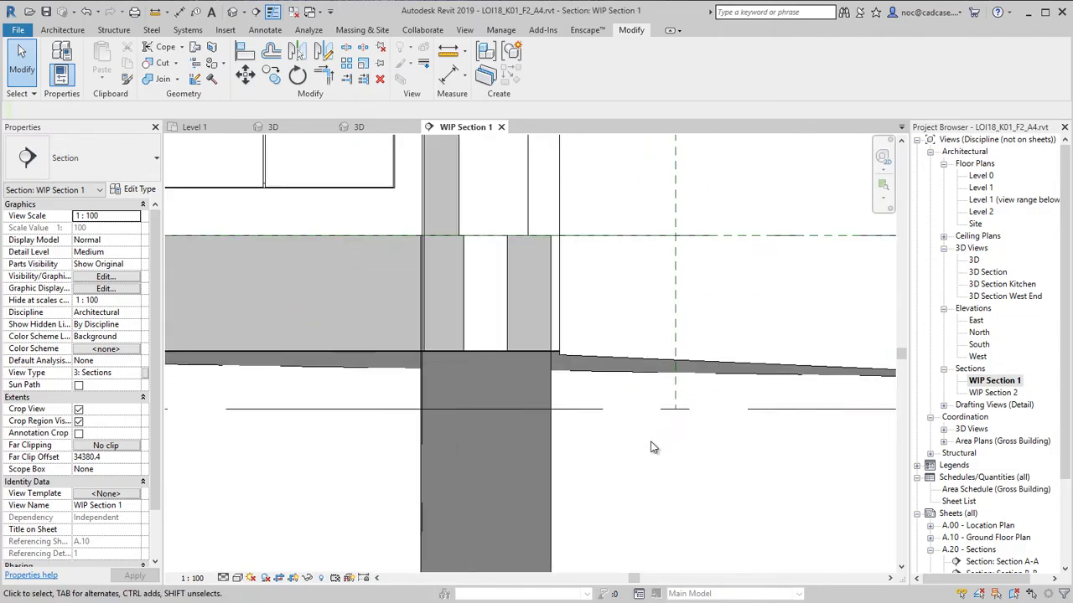
{"action": "scroll", "coordinate": [653, 447], "scroll_direction": "down", "scroll_amount": 2}
{"action": "left_click", "coordinate": [543, 352]}
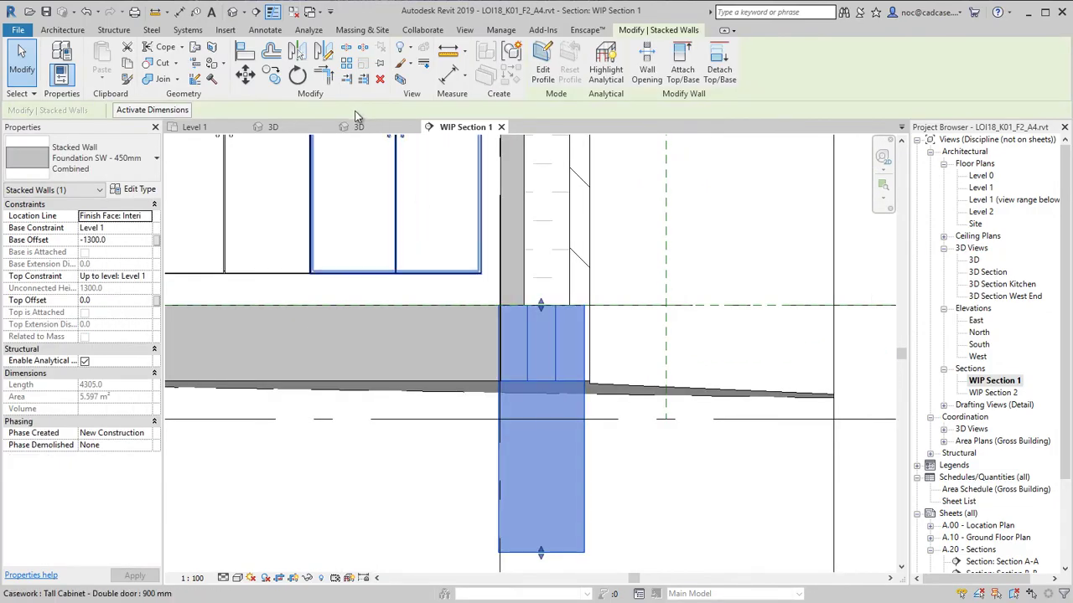
{"action": "left_click", "coordinate": [245, 52]}
{"action": "scroll", "coordinate": [513, 232], "scroll_direction": "up", "scroll_amount": 2}
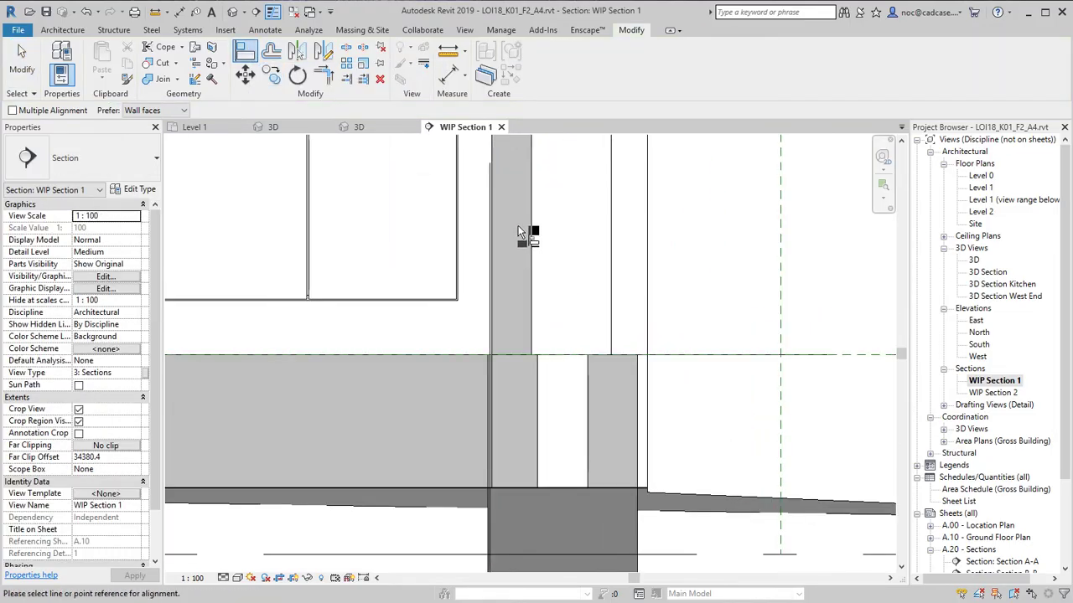
{"action": "scroll", "coordinate": [535, 298], "scroll_direction": "up", "scroll_amount": 2}
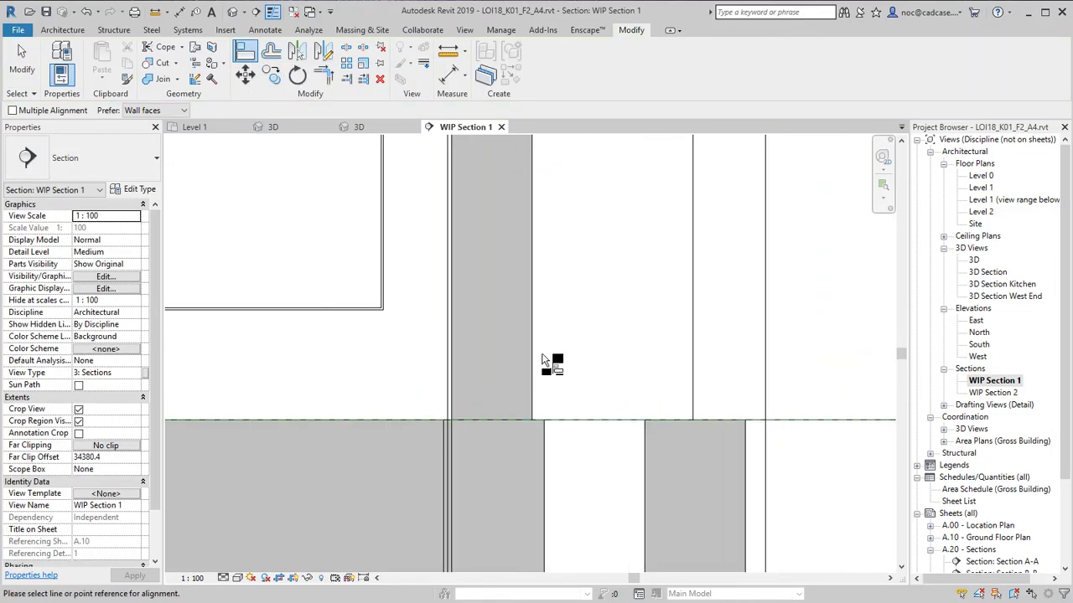
{"action": "left_click", "coordinate": [466, 338]}
{"action": "middle_click_drag", "start_coordinate": [456, 471], "coordinate": [479, 328]}
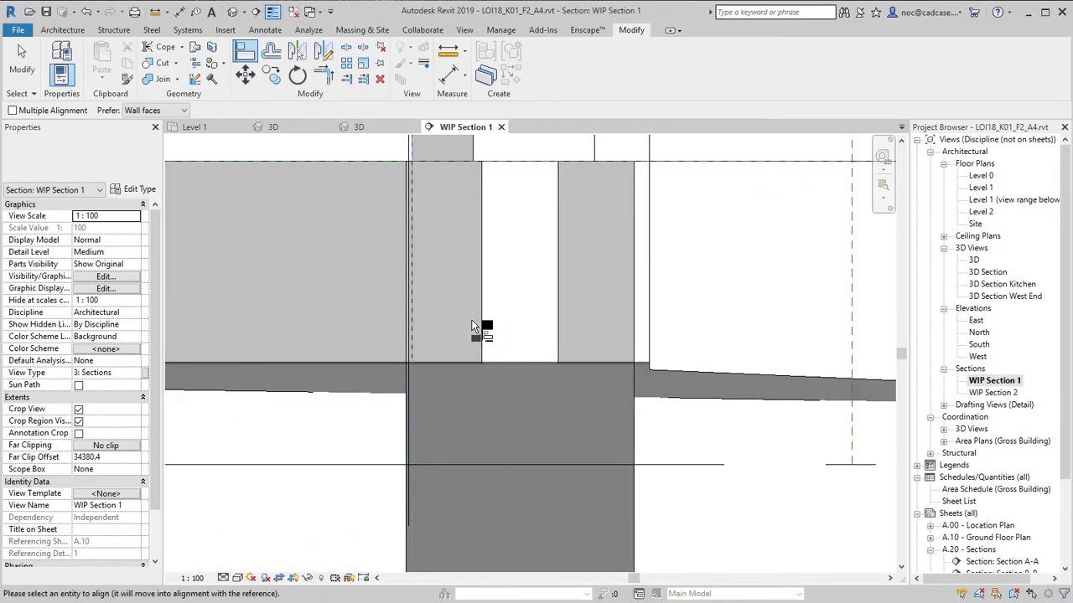
{"action": "left_click", "coordinate": [407, 549]}
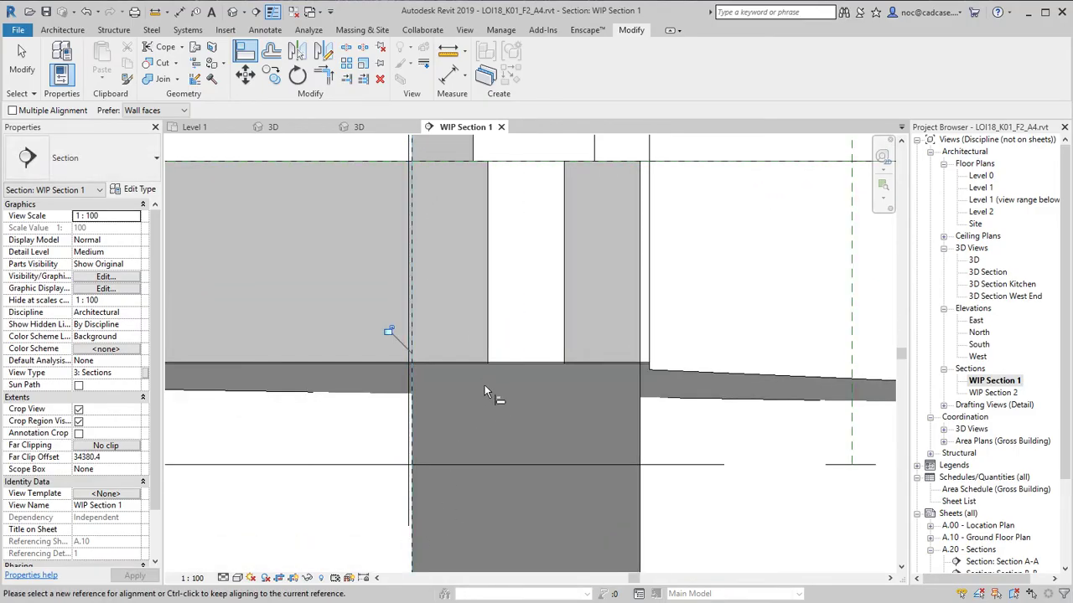
{"action": "scroll", "coordinate": [485, 384], "scroll_direction": "down", "scroll_amount": 1}
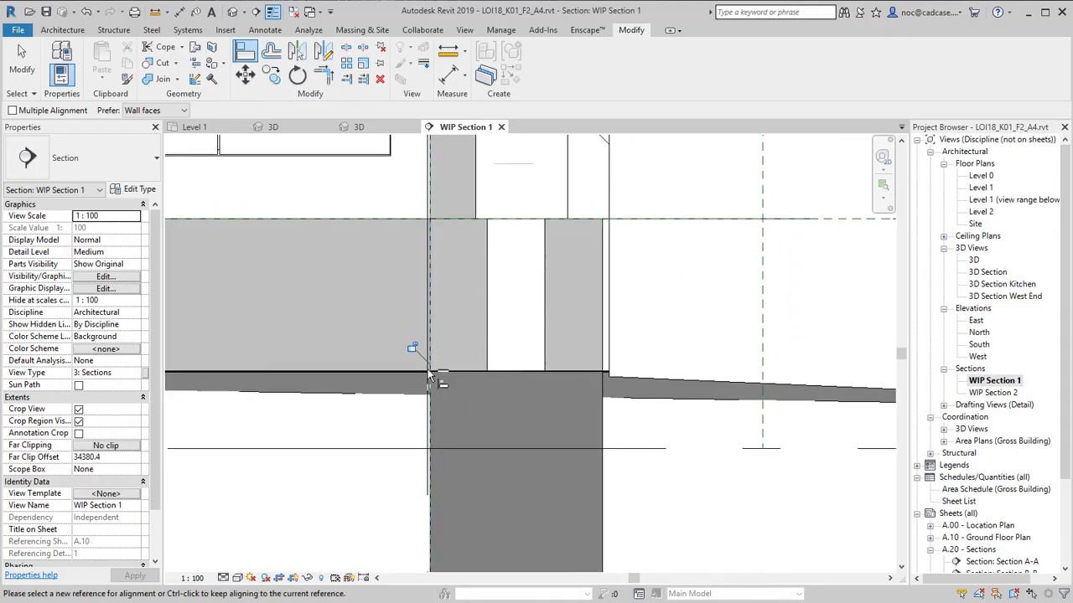
{"action": "left_click", "coordinate": [412, 348]}
{"action": "scroll", "coordinate": [417, 449], "scroll_direction": "down", "scroll_amount": 4}
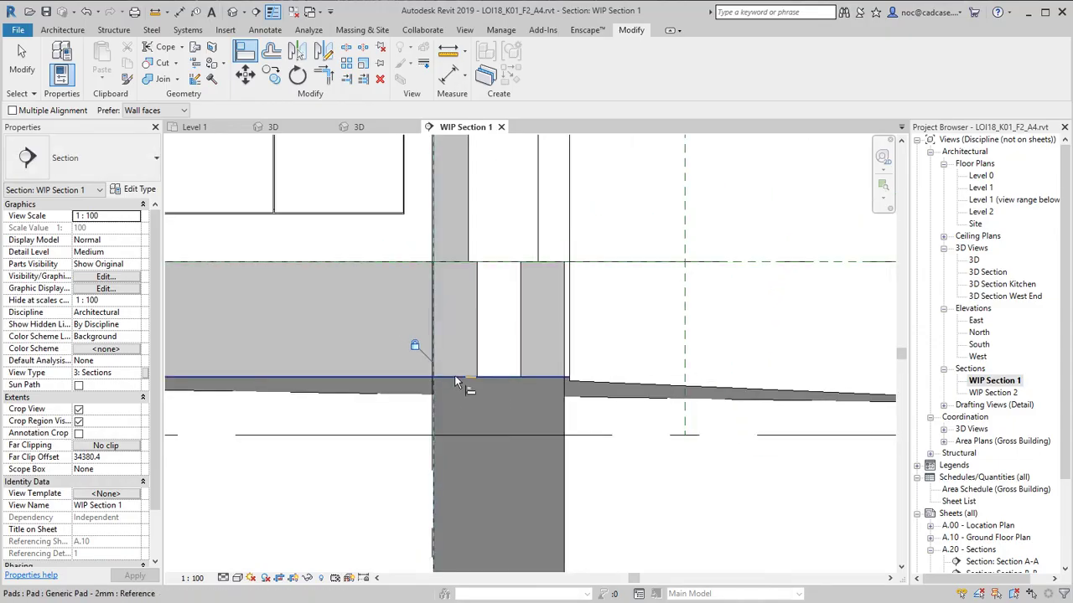
- Change the Generic - 500mm roof below the roof covering to the type Construction - 580mm Timber / Gypsum
{"action": "scroll", "coordinate": [434, 431], "scroll_direction": "down", "scroll_amount": 5}
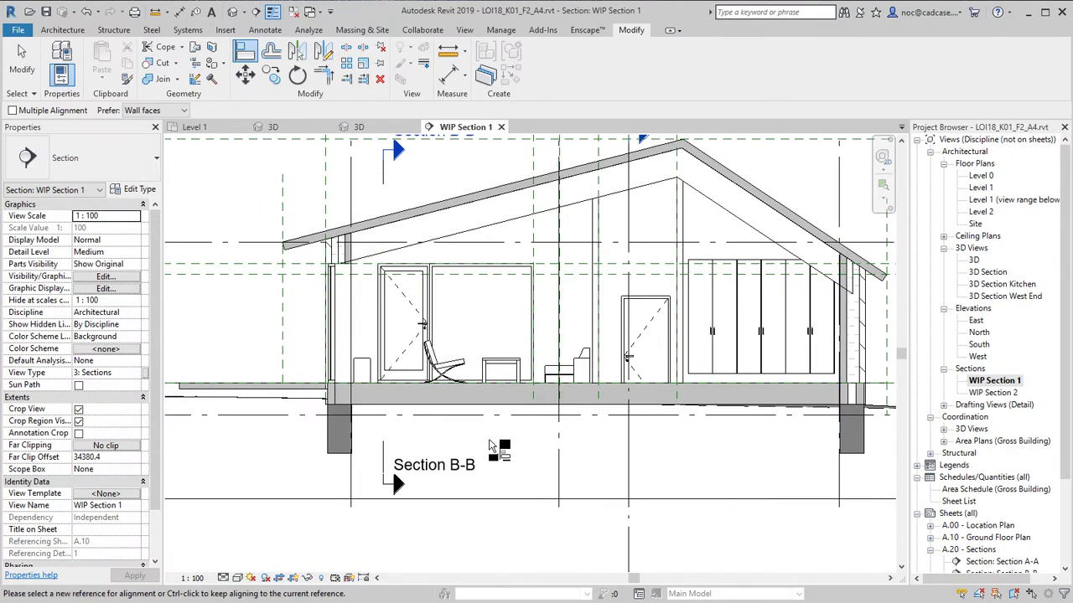
{"action": "middle_click_drag", "start_coordinate": [490, 446], "coordinate": [510, 536]}
{"action": "scroll", "coordinate": [445, 275], "scroll_direction": "up", "scroll_amount": 4}
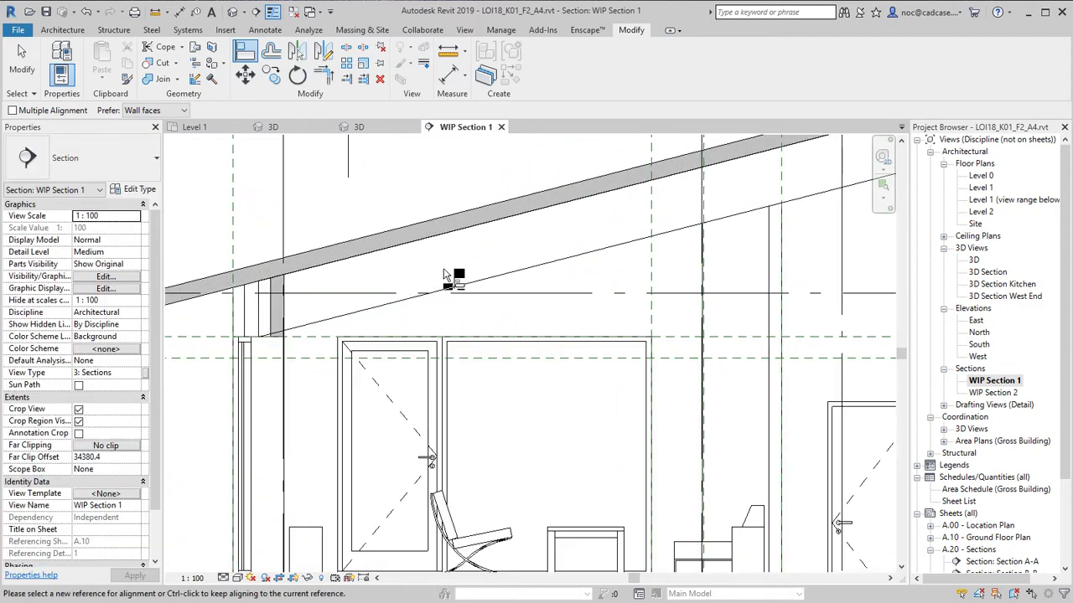
{"action": "scroll", "coordinate": [514, 235], "scroll_direction": "down", "scroll_amount": 1}
{"action": "key", "text": "Escape"}
{"action": "left_click", "coordinate": [547, 305]}
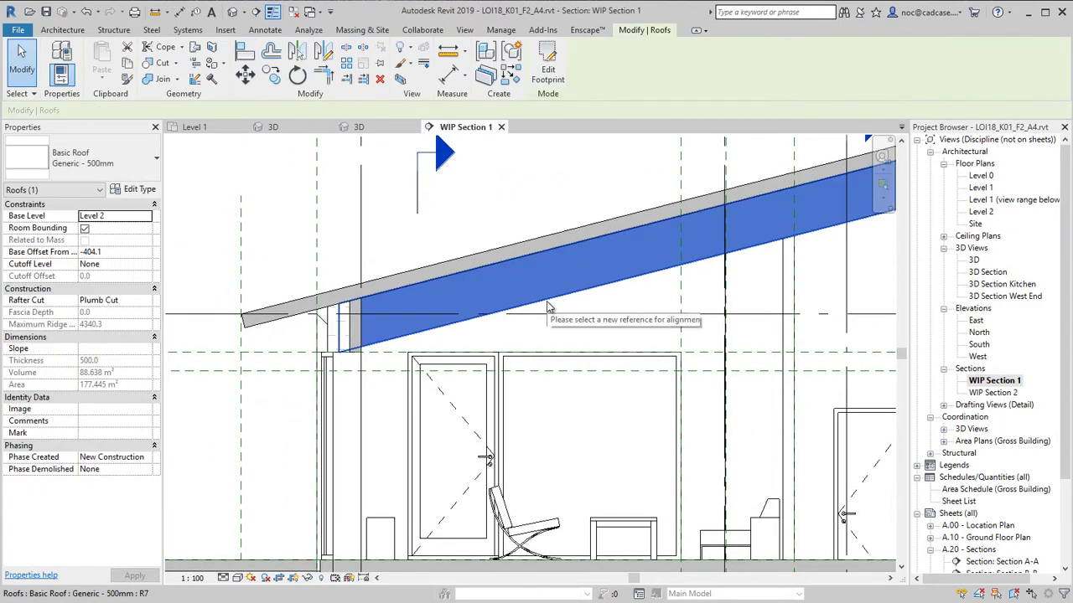
{"action": "left_click", "coordinate": [90, 166]}
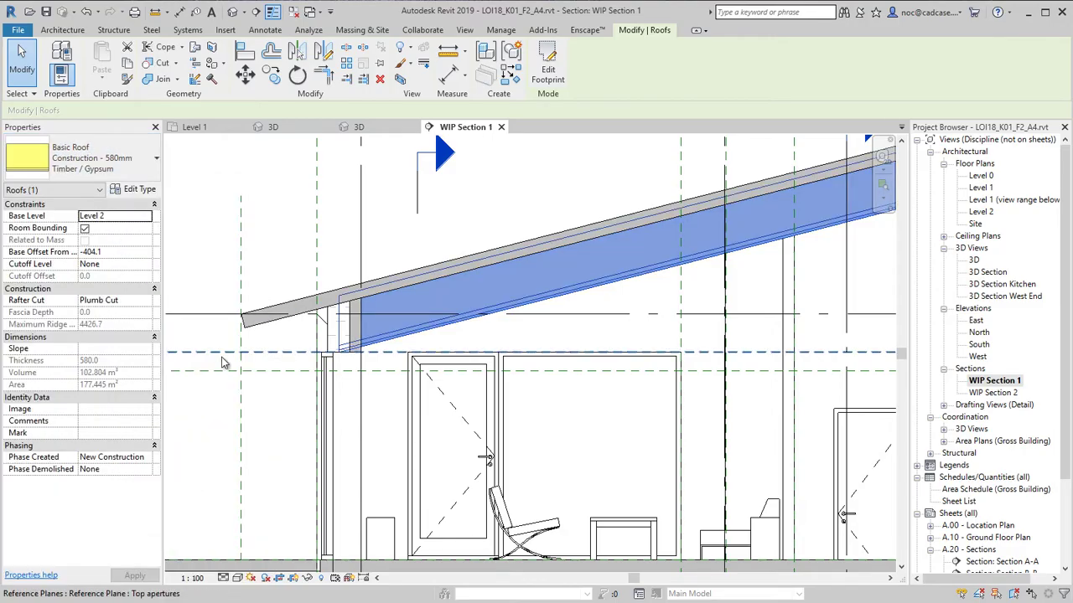
- Duplicate the roof's type under the name Construction - 380mm Timber / Gypsum
{"action": "left_click", "coordinate": [138, 189]}
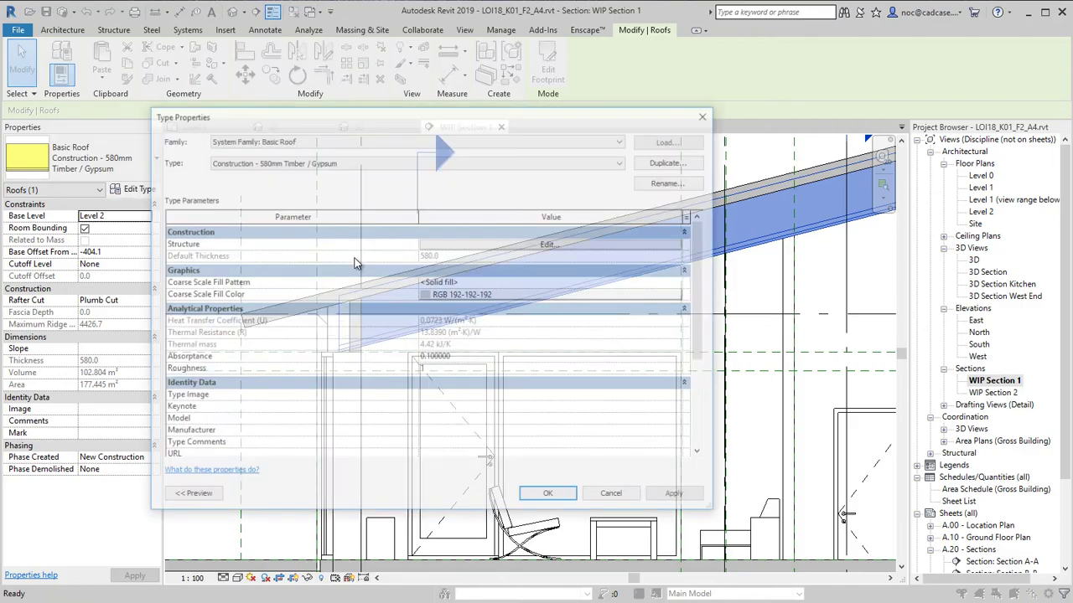
{"action": "left_click", "coordinate": [670, 161]}
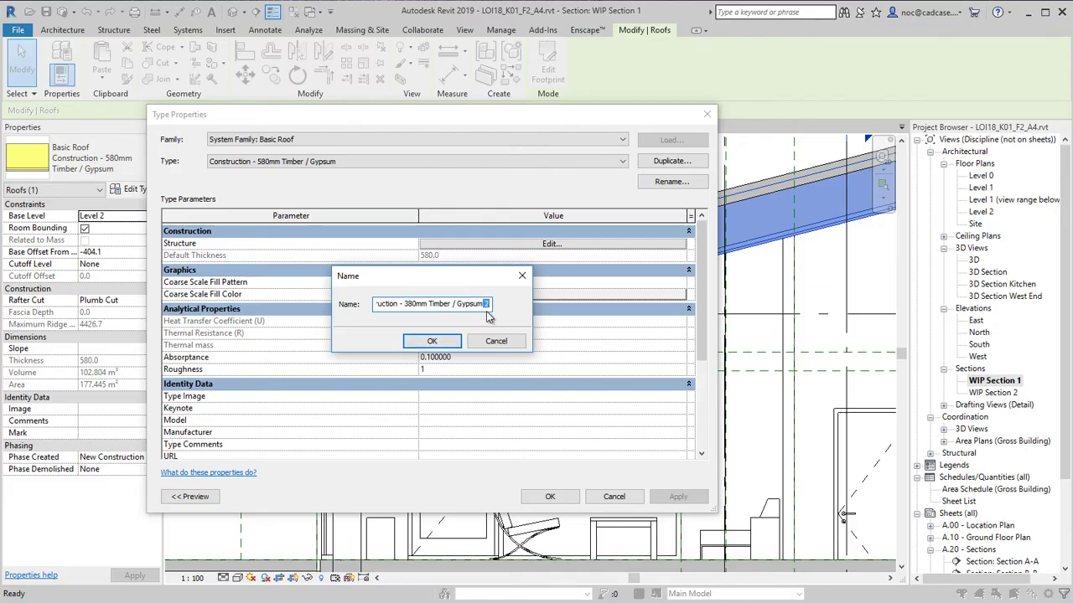
{"action": "left_click", "coordinate": [451, 344]}
- Set the core Thermal/Air Layer thickness of the 380mm roof type to 310 mm and apply the type to the roof
{"action": "left_click", "coordinate": [475, 245]}
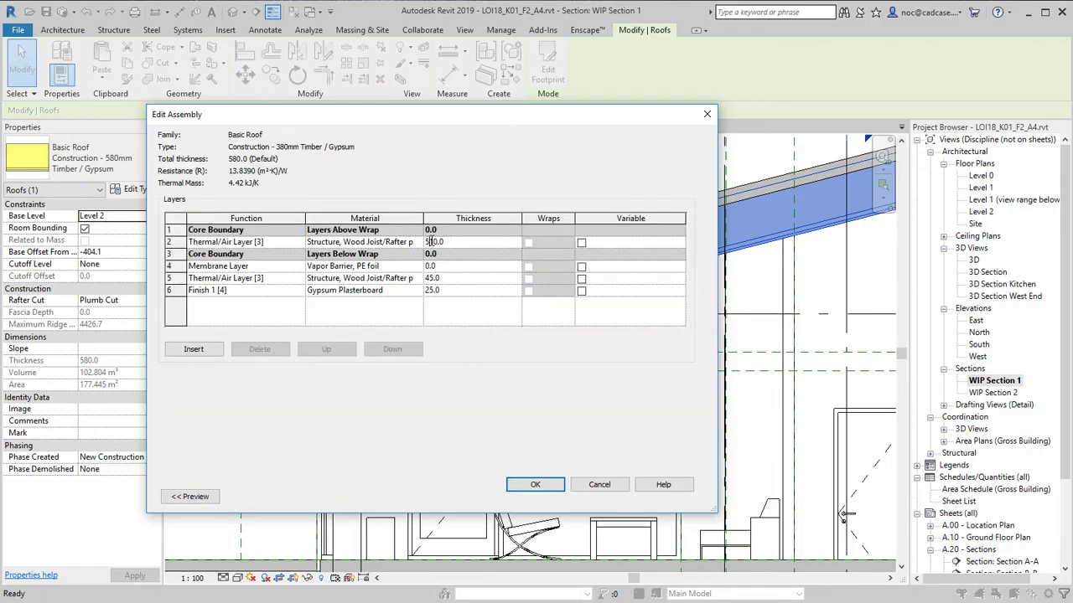
{"action": "left_click", "coordinate": [526, 487]}
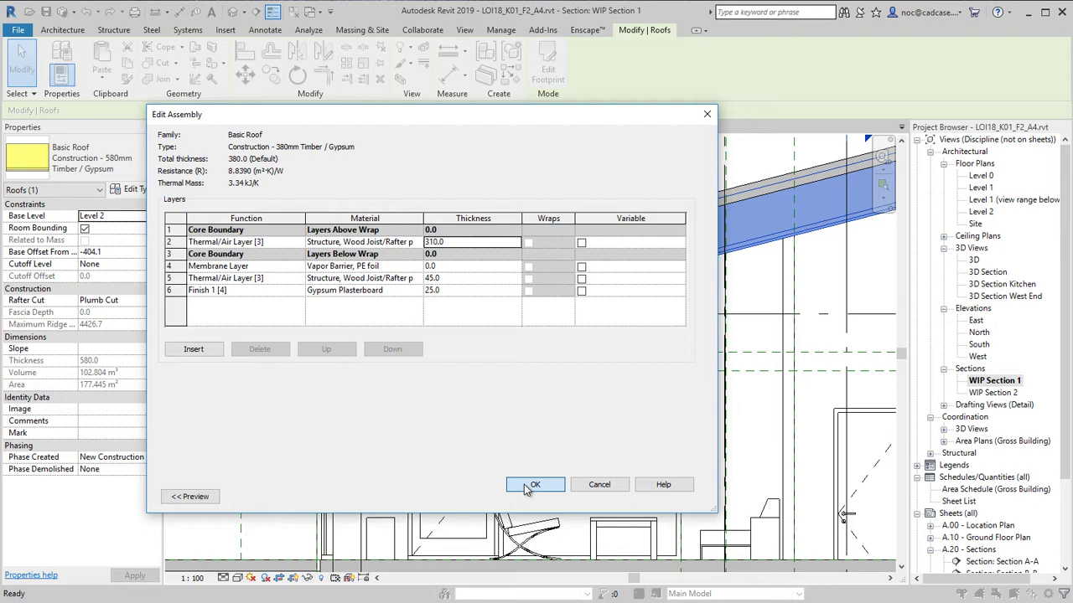
{"action": "left_click", "coordinate": [534, 485]}
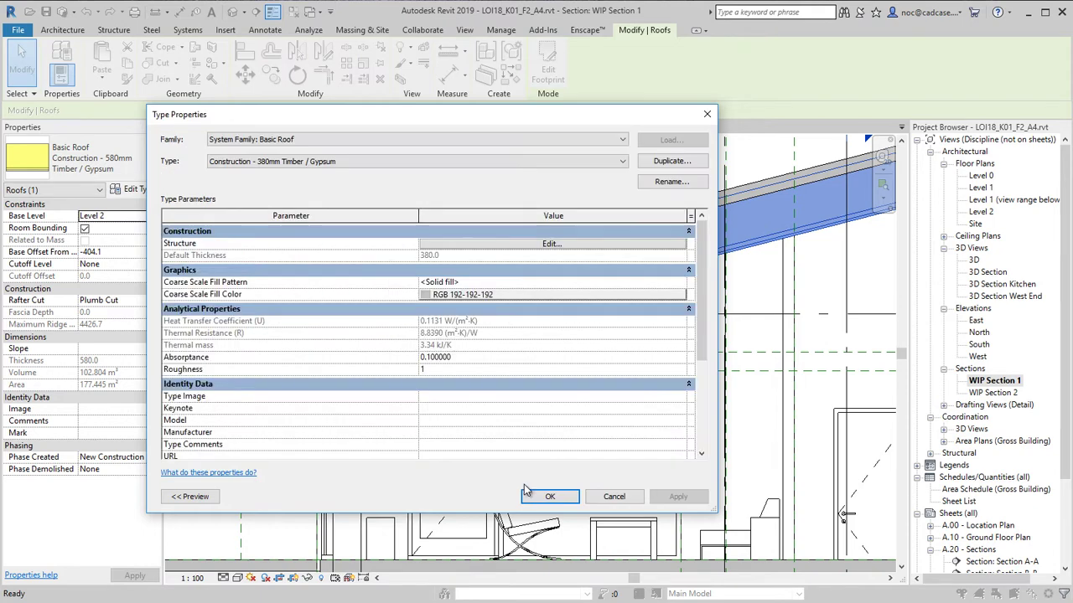
{"action": "left_click", "coordinate": [541, 499]}
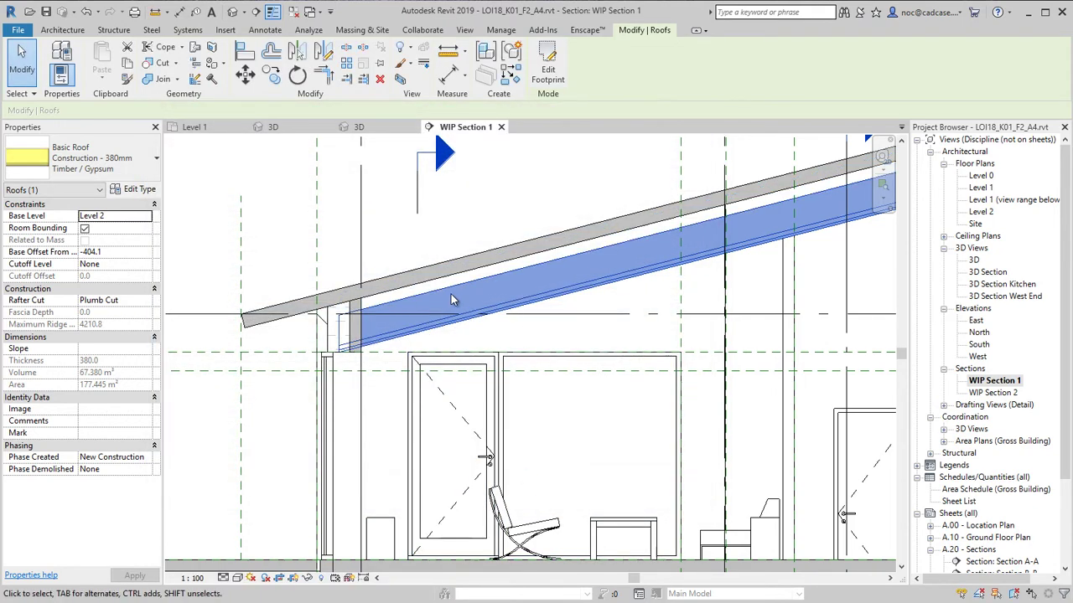
- Move the 380mm Timber / Gypsum roof vertically so its ridge height meets the underside of the roof covering
{"action": "scroll", "coordinate": [264, 385], "scroll_direction": "up", "scroll_amount": 2}
{"action": "scroll", "coordinate": [670, 229], "scroll_direction": "up", "scroll_amount": 3}
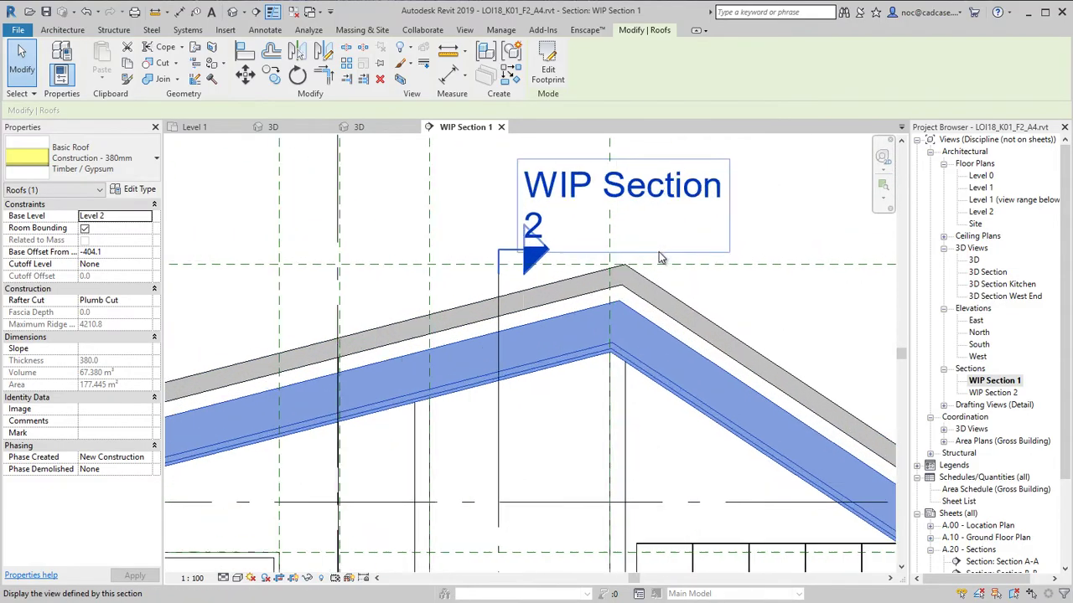
{"action": "left_click", "coordinate": [246, 75]}
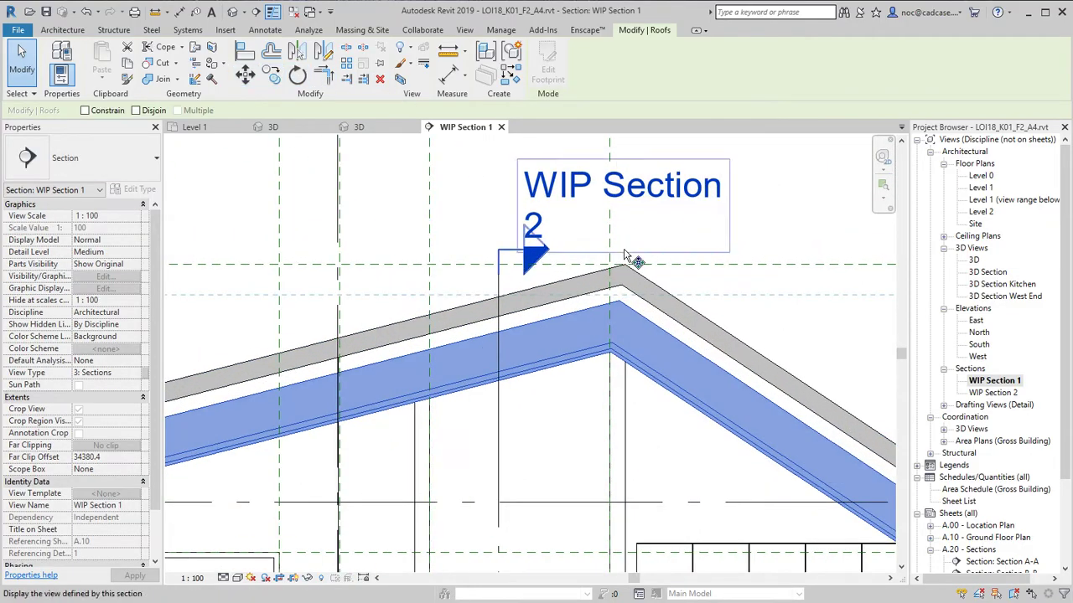
{"action": "left_click", "coordinate": [624, 298]}
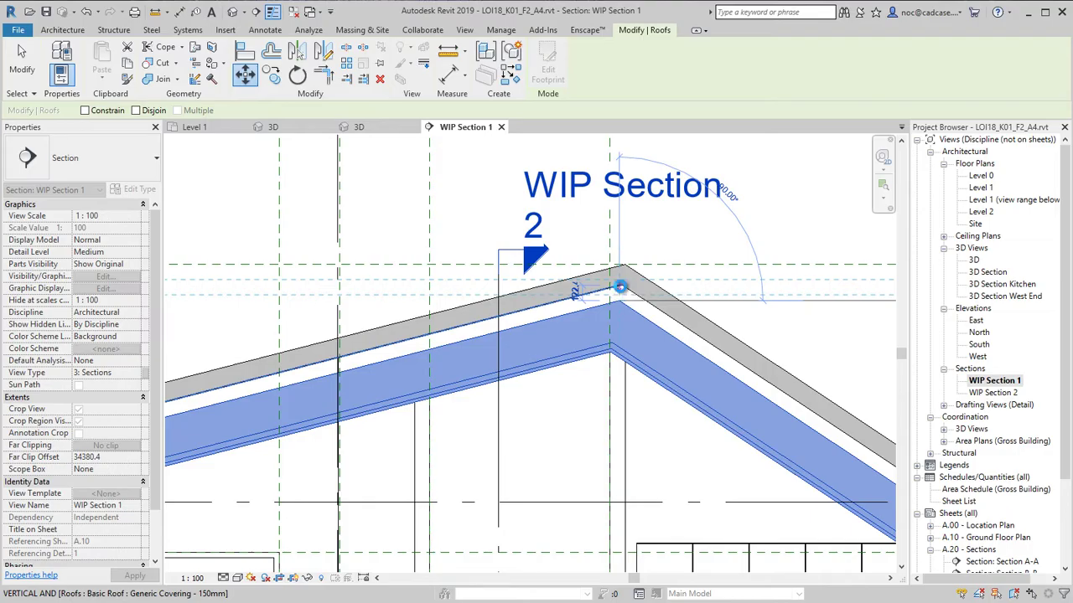
{"action": "left_click", "coordinate": [620, 288]}
{"action": "scroll", "coordinate": [612, 252], "scroll_direction": "down", "scroll_amount": 3}
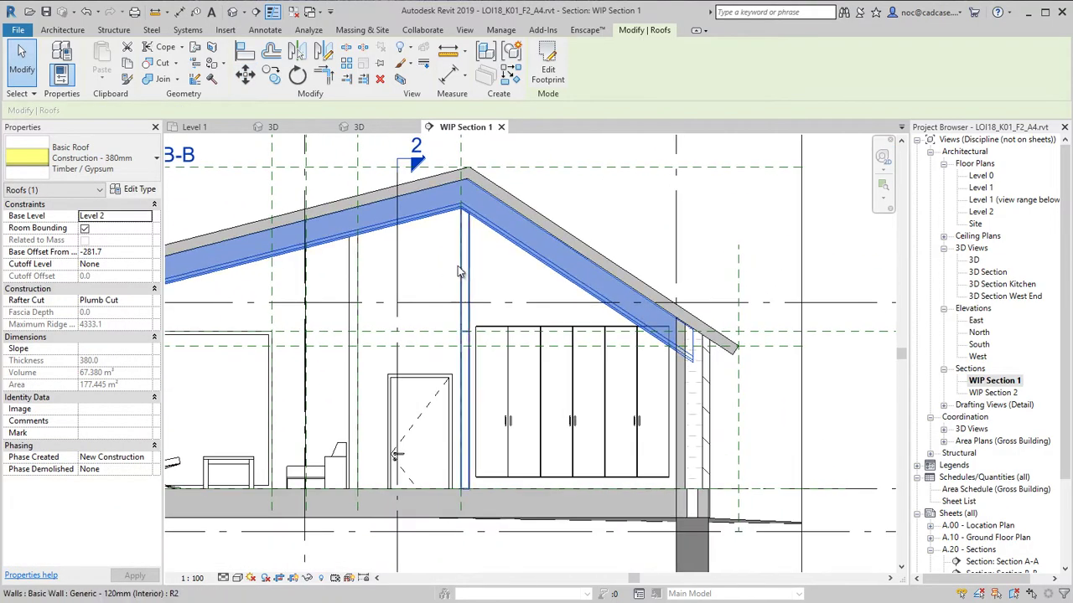
- Open the 380mm roof's footprint sketch for editing in the Level 1 floor plan
{"action": "scroll", "coordinate": [458, 271], "scroll_direction": "down", "scroll_amount": 2}
{"action": "scroll", "coordinate": [320, 329], "scroll_direction": "up", "scroll_amount": 4}
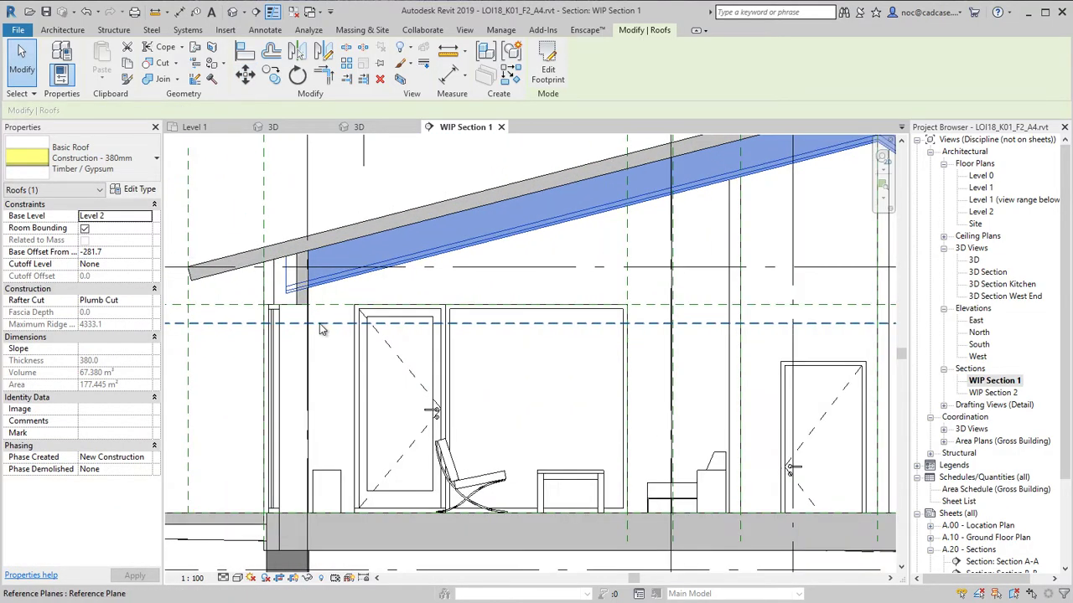
{"action": "scroll", "coordinate": [327, 331], "scroll_direction": "up", "scroll_amount": 2}
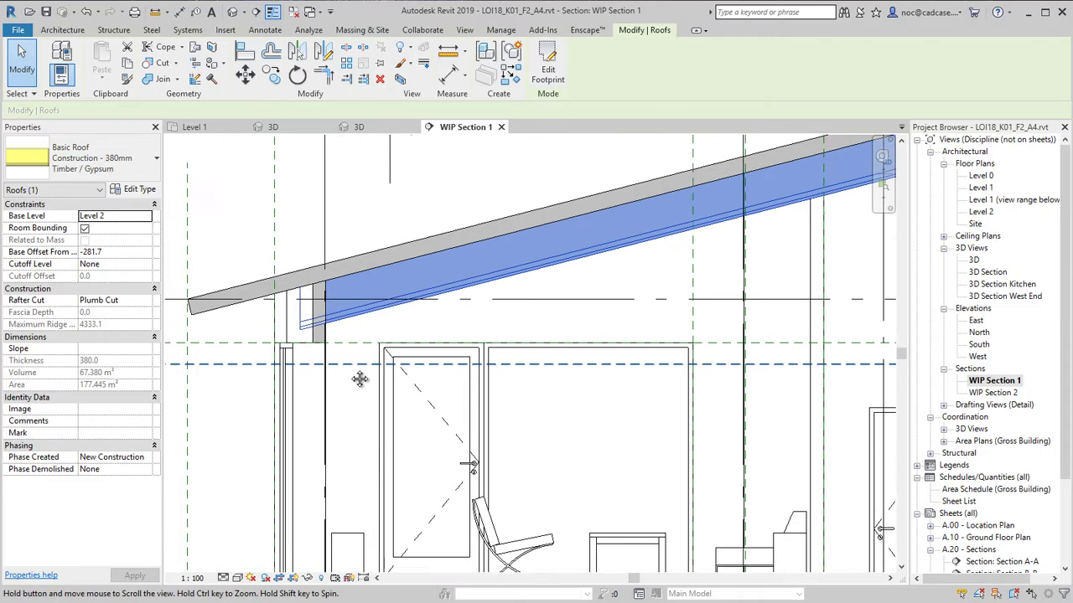
{"action": "middle_click_drag", "start_coordinate": [358, 379], "coordinate": [400, 404]}
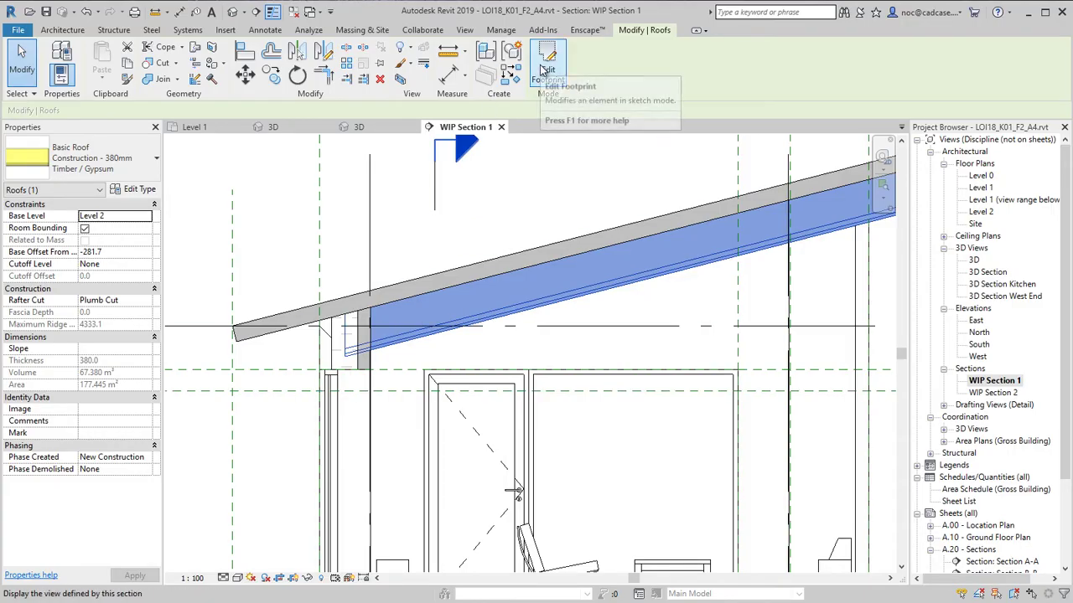
{"action": "left_click", "coordinate": [544, 69]}
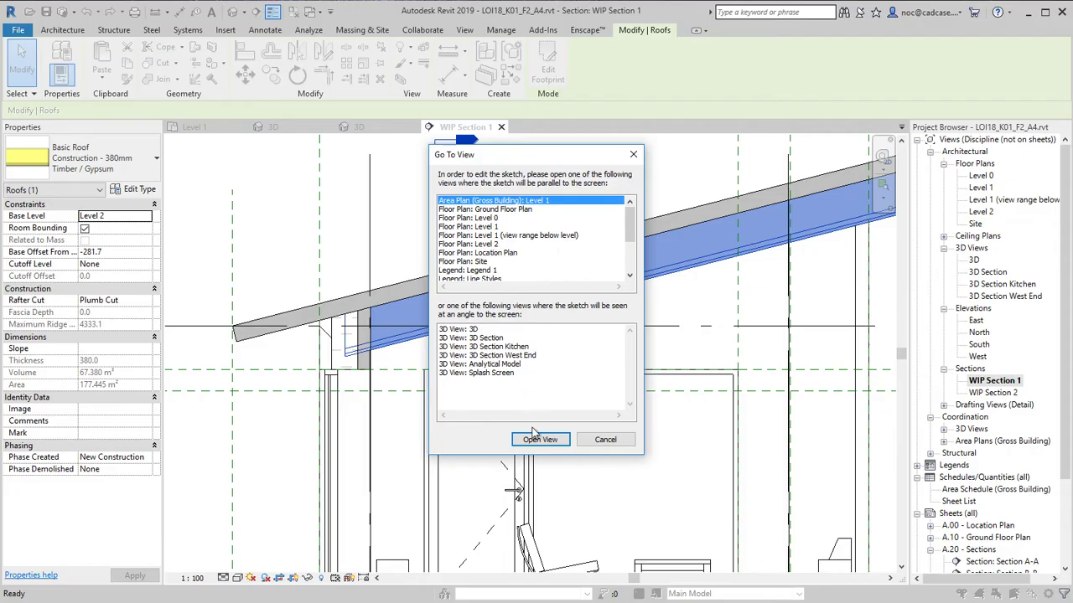
{"action": "left_click", "coordinate": [495, 228]}
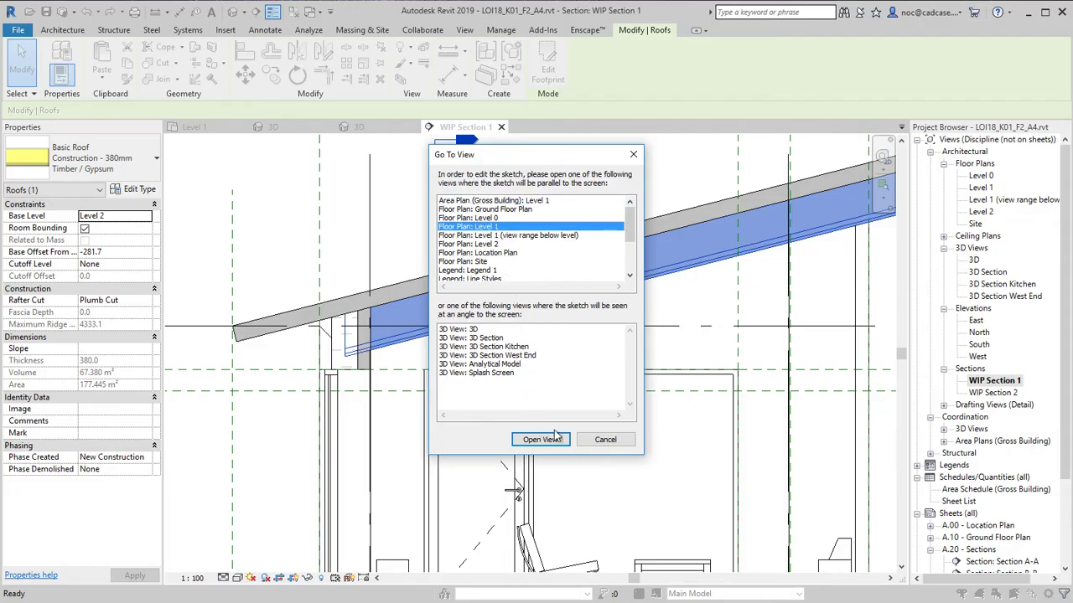
{"action": "left_click", "coordinate": [540, 440]}
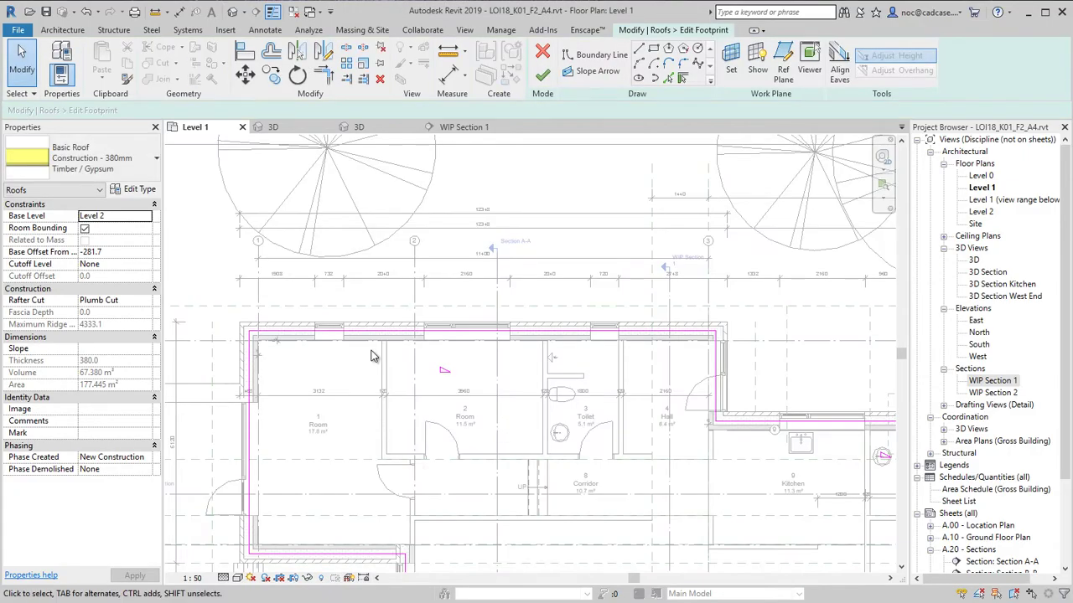
- Move the roof boundary lines along grids 6 and 1 at Room 1 onto the inner wall leaf's outer face and lock them
{"action": "scroll", "coordinate": [249, 345], "scroll_direction": "up", "scroll_amount": 5}
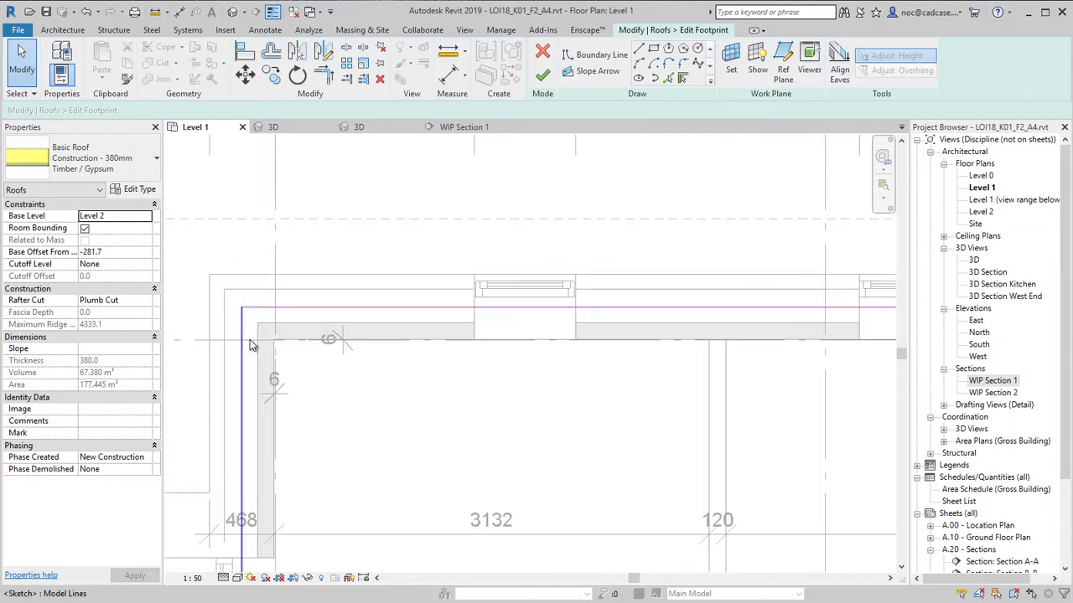
{"action": "left_click", "coordinate": [325, 298]}
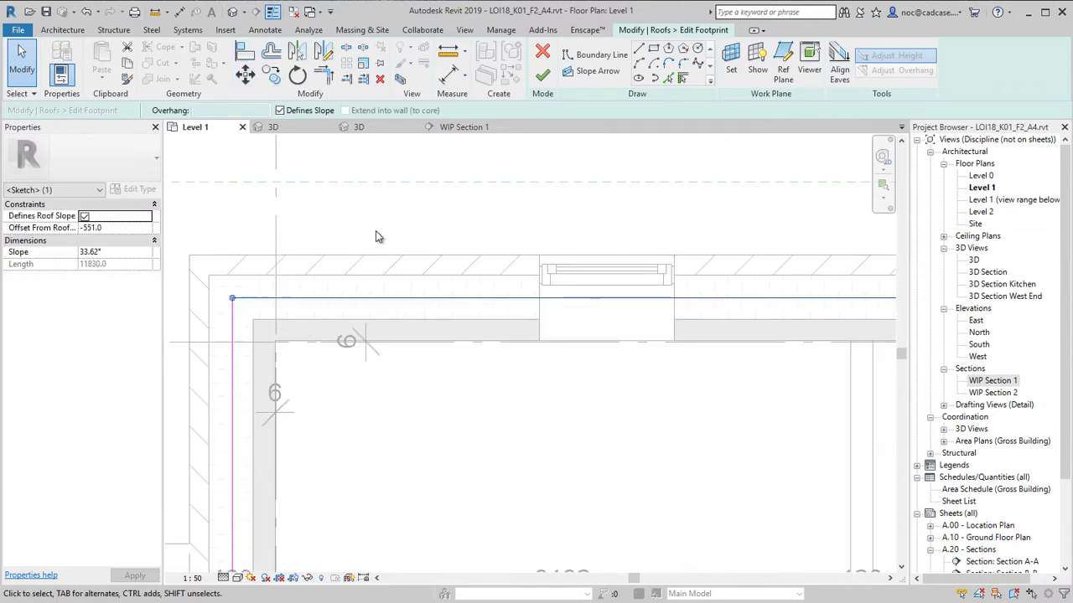
{"action": "left_click_drag", "start_coordinate": [402, 299], "coordinate": [406, 325]}
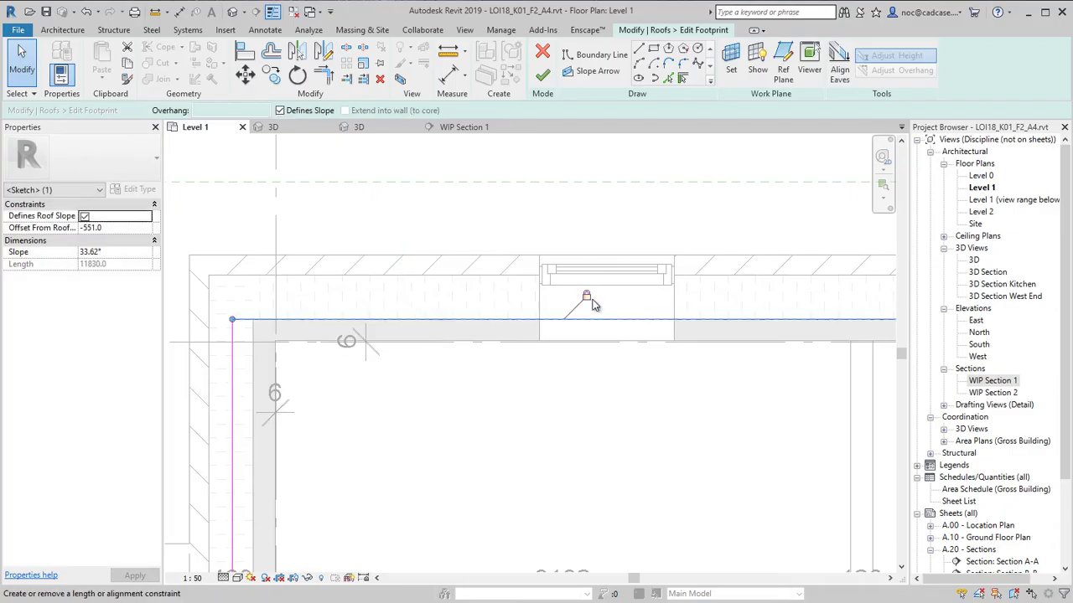
{"action": "left_click", "coordinate": [233, 435]}
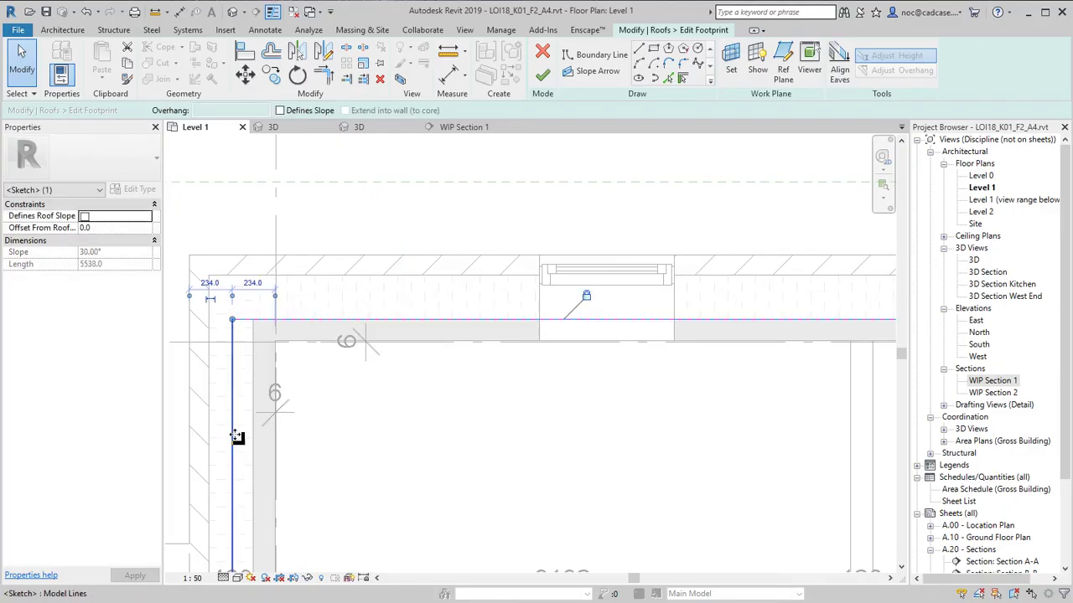
{"action": "left_click_drag", "start_coordinate": [238, 436], "coordinate": [254, 434]}
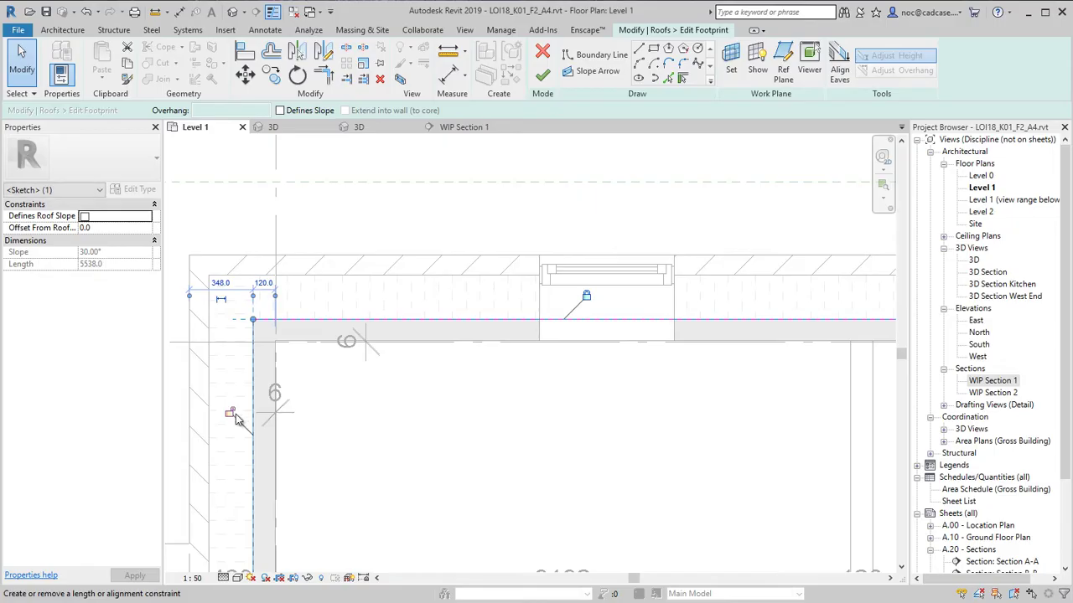
- Move the two roof boundary lines at the living/dining room's corner onto the inner wall leaf's outer face, lock them and finish the footprint
{"action": "scroll", "coordinate": [520, 433], "scroll_direction": "down", "scroll_amount": 5}
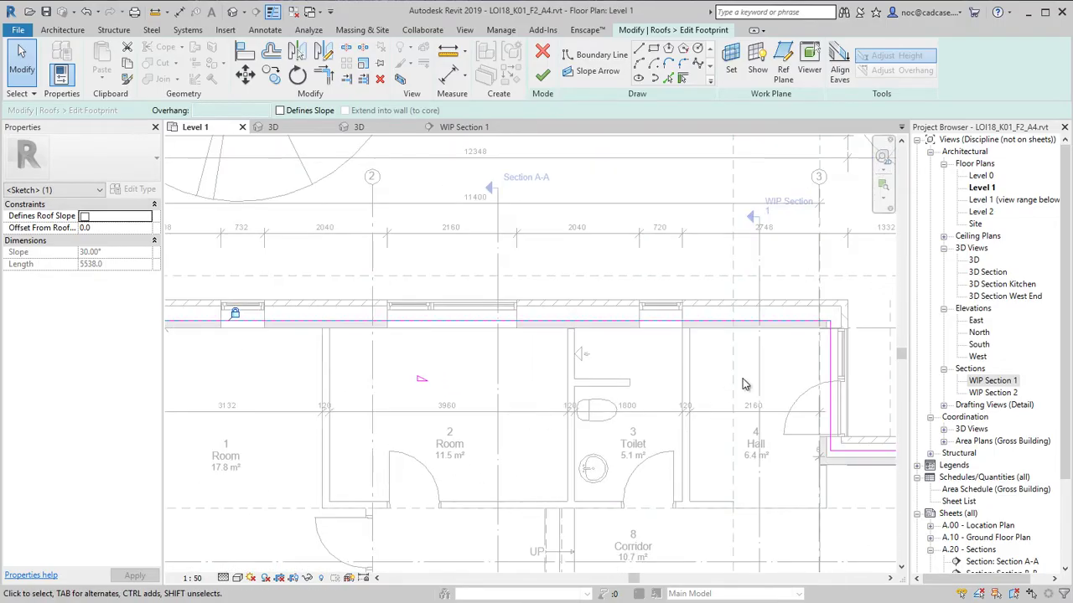
{"action": "scroll", "coordinate": [834, 350], "scroll_direction": "up", "scroll_amount": 3}
{"action": "scroll", "coordinate": [834, 350], "scroll_direction": "down", "scroll_amount": 4}
{"action": "middle_click_drag", "start_coordinate": [502, 231], "coordinate": [420, 307]}
{"action": "scroll", "coordinate": [421, 400], "scroll_direction": "up", "scroll_amount": 5}
{"action": "left_click", "coordinate": [424, 400]}
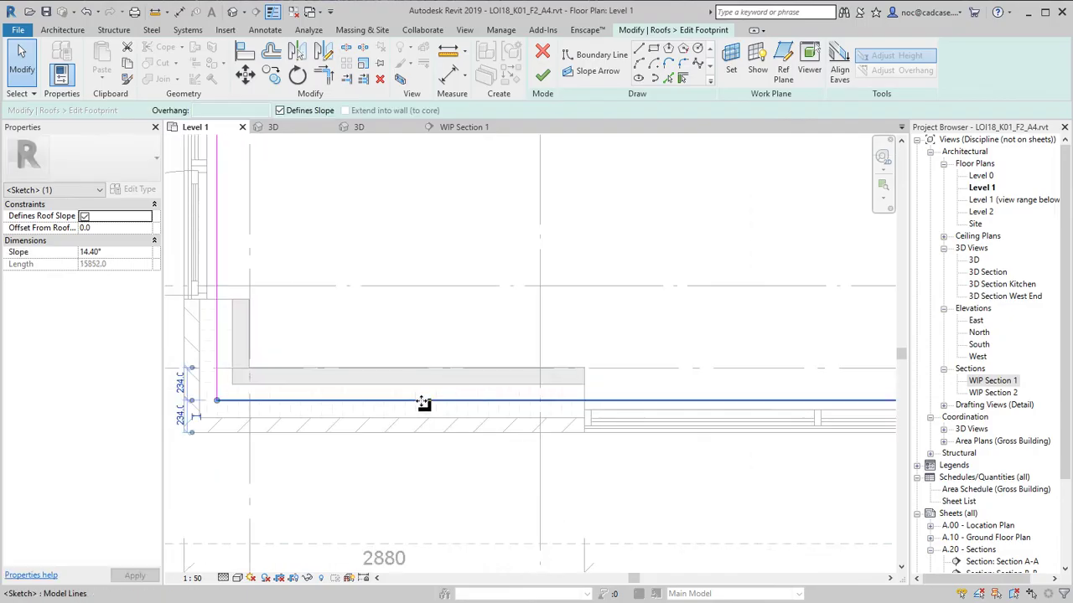
{"action": "left_click_drag", "start_coordinate": [423, 400], "coordinate": [426, 383]}
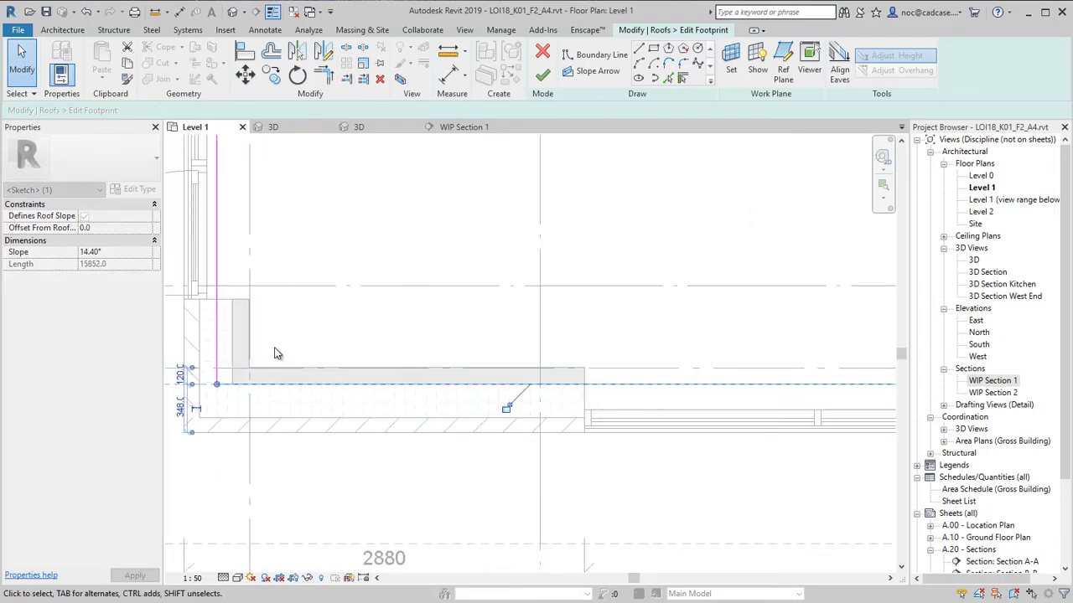
{"action": "left_click", "coordinate": [222, 341]}
{"action": "left_click_drag", "start_coordinate": [220, 347], "coordinate": [234, 354]}
{"action": "scroll", "coordinate": [347, 422], "scroll_direction": "down", "scroll_amount": 4}
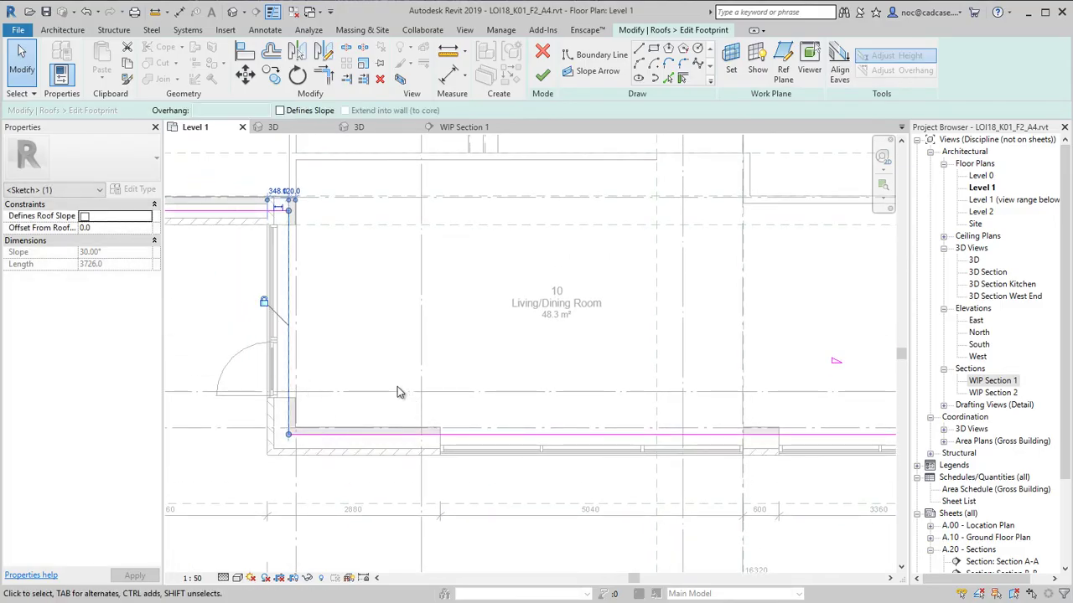
{"action": "scroll", "coordinate": [591, 474], "scroll_direction": "down", "scroll_amount": 5}
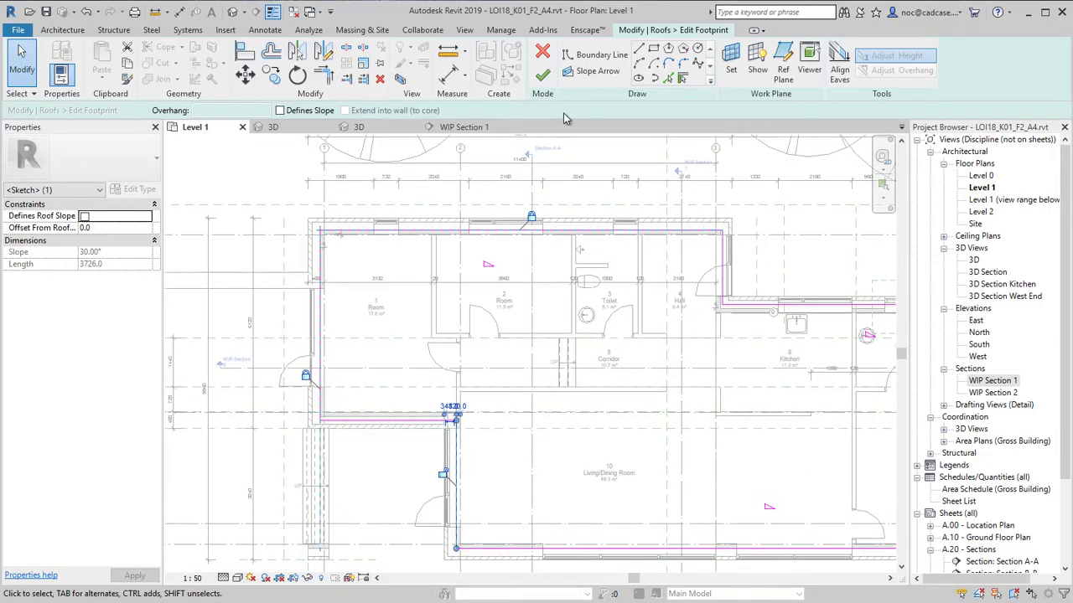
{"action": "left_click", "coordinate": [543, 79]}
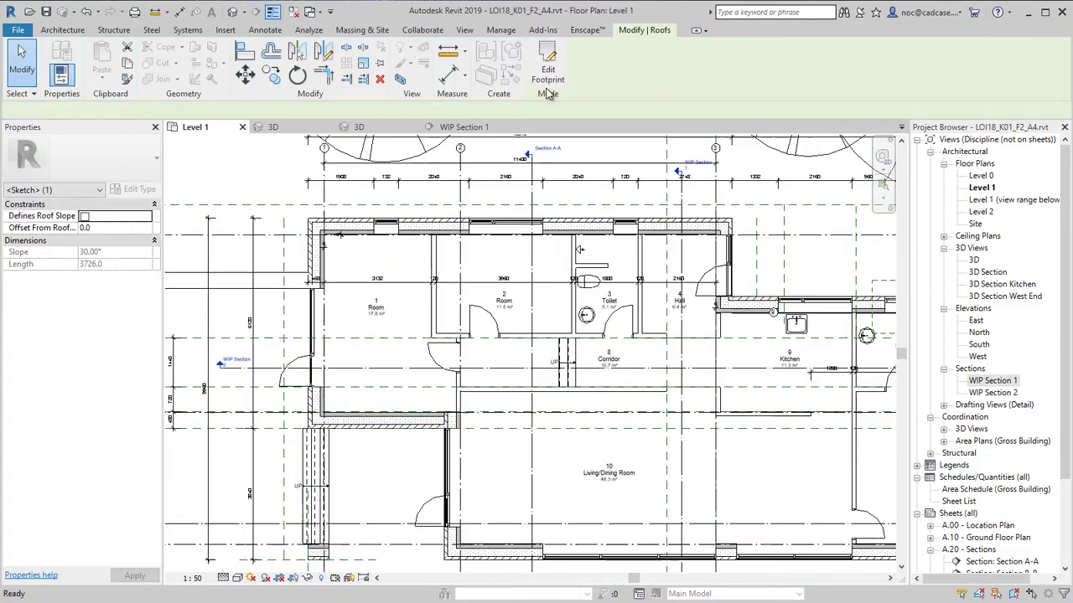
- Move the 380mm roof vertically in WIP Section 1 so its ridge touches the underside of the roof covering again
{"action": "double_click", "coordinate": [992, 380]}
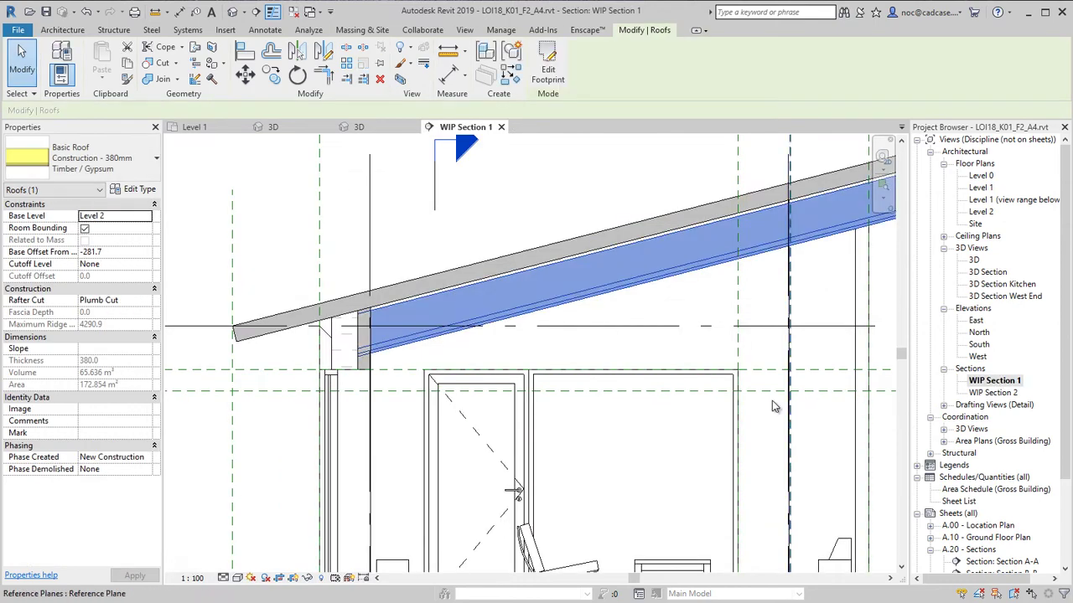
{"action": "middle_click_drag", "start_coordinate": [570, 432], "coordinate": [430, 498]}
{"action": "scroll", "coordinate": [754, 335], "scroll_direction": "up", "scroll_amount": 4}
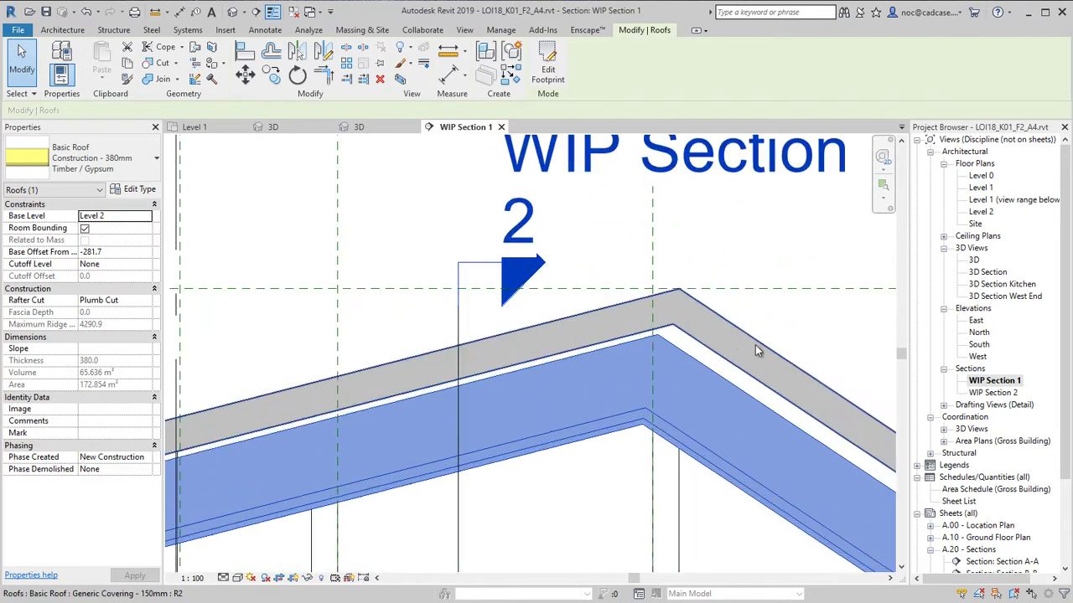
{"action": "left_click", "coordinate": [244, 76]}
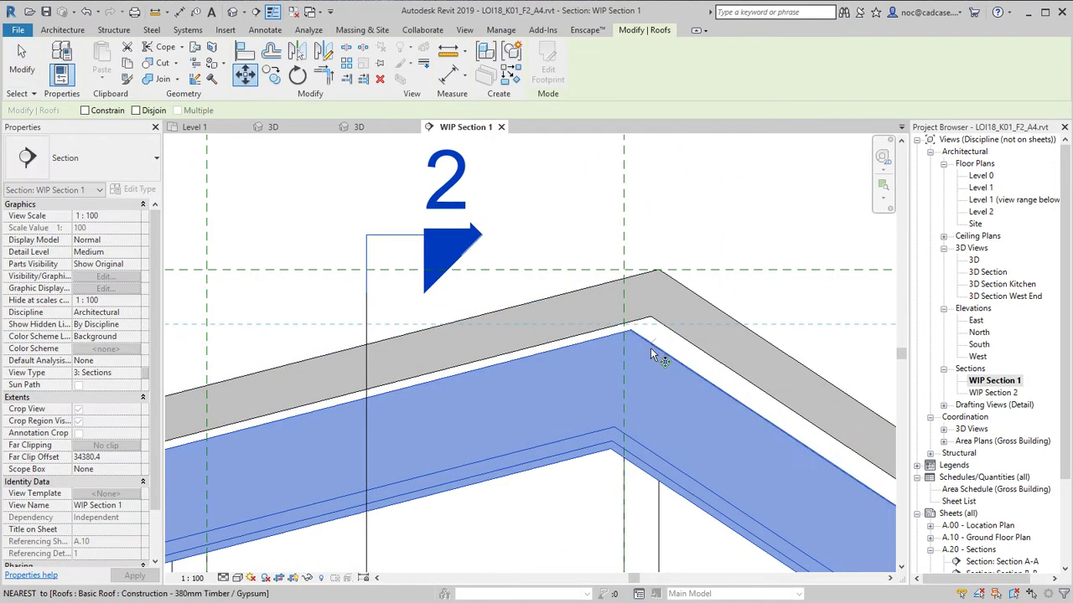
{"action": "left_click", "coordinate": [629, 325]}
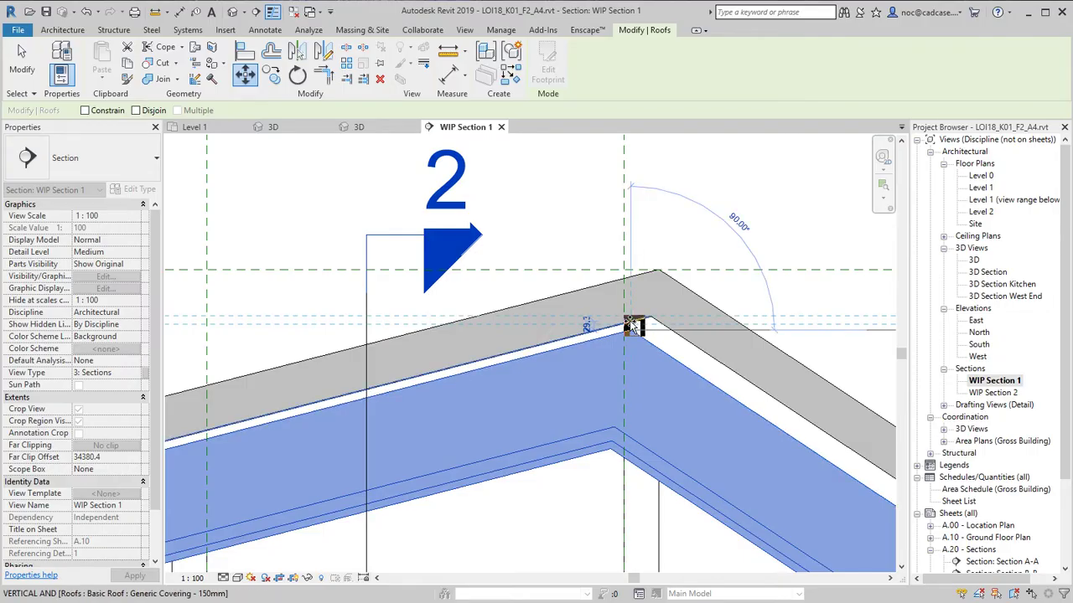
{"action": "key", "text": "Escape"}
{"action": "key", "text": "Escape"}
- Save the project and measure the vertical gap between the roof and its covering at the grid 6 exterior wall
{"action": "scroll", "coordinate": [622, 323], "scroll_direction": "down", "scroll_amount": 2}
{"action": "middle_click_drag", "start_coordinate": [622, 322], "coordinate": [439, 287]}
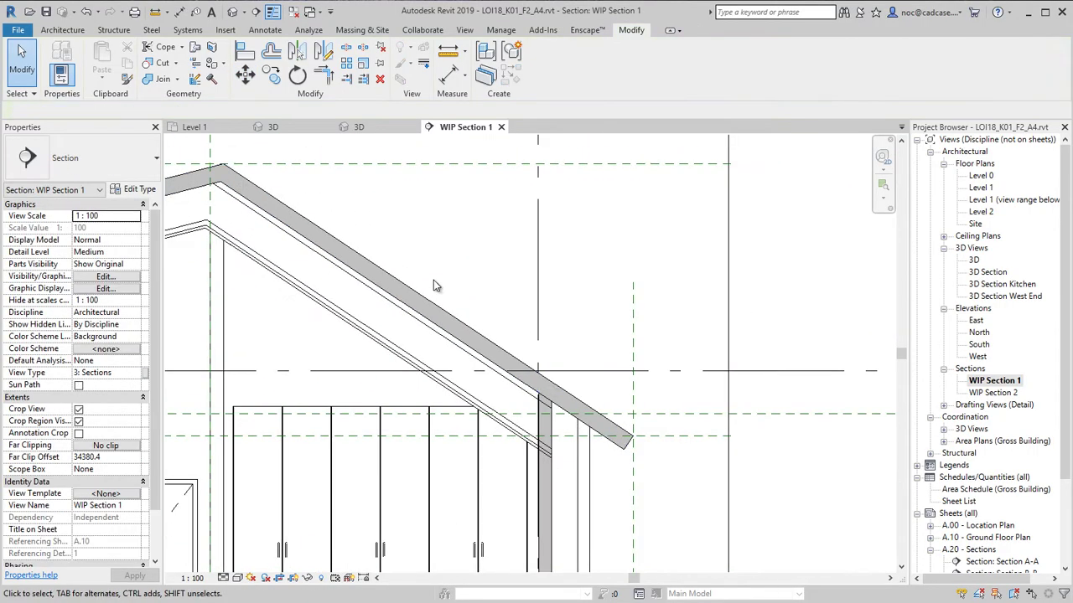
{"action": "scroll", "coordinate": [552, 399], "scroll_direction": "up", "scroll_amount": 3}
{"action": "scroll", "coordinate": [552, 399], "scroll_direction": "up", "scroll_amount": 2}
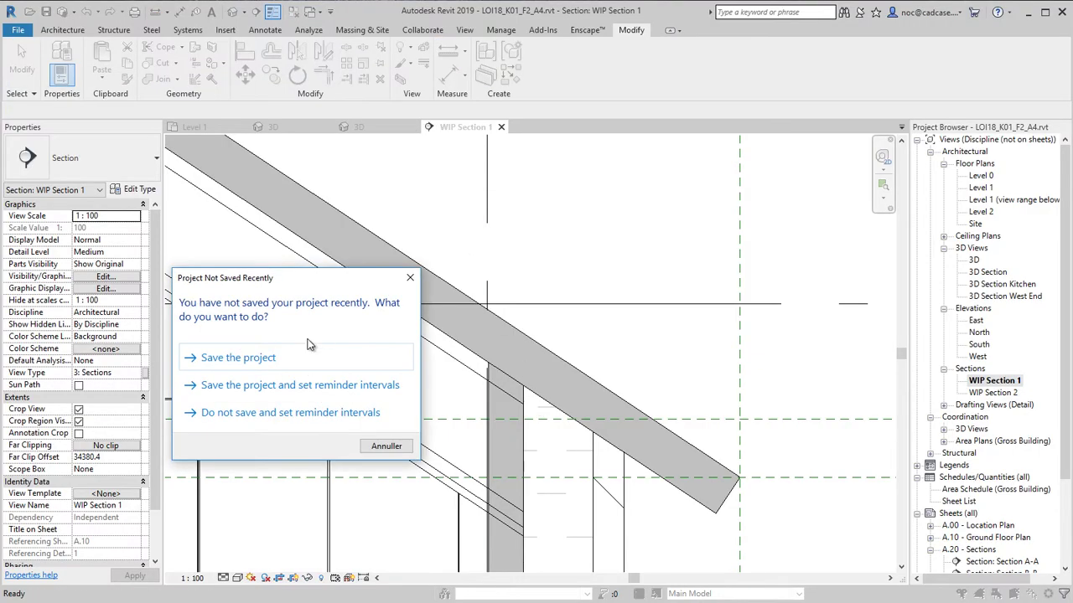
{"action": "left_click", "coordinate": [238, 358]}
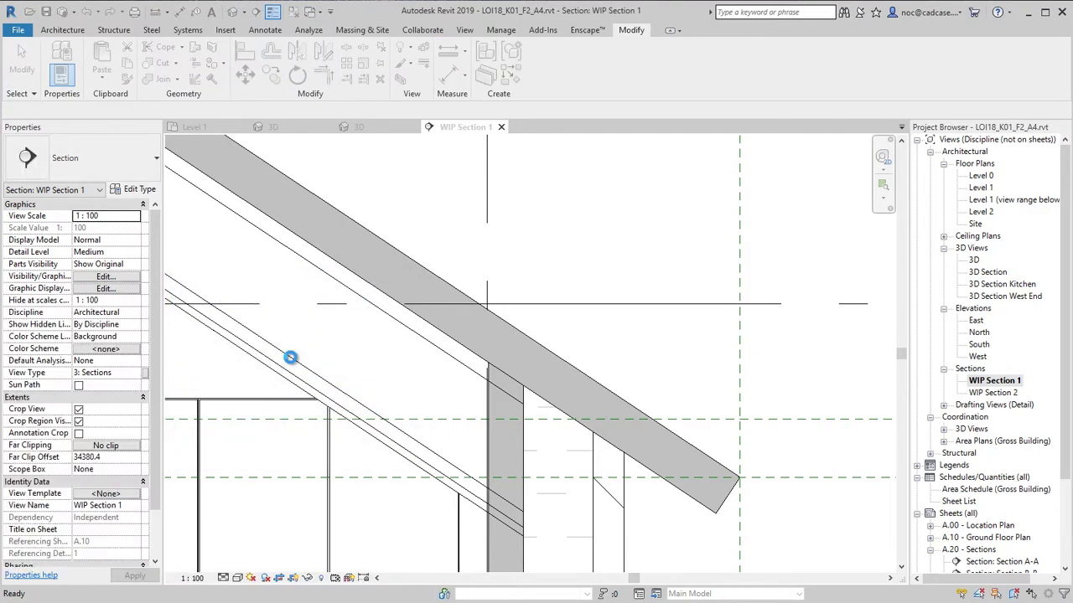
{"action": "left_click", "coordinate": [523, 405]}
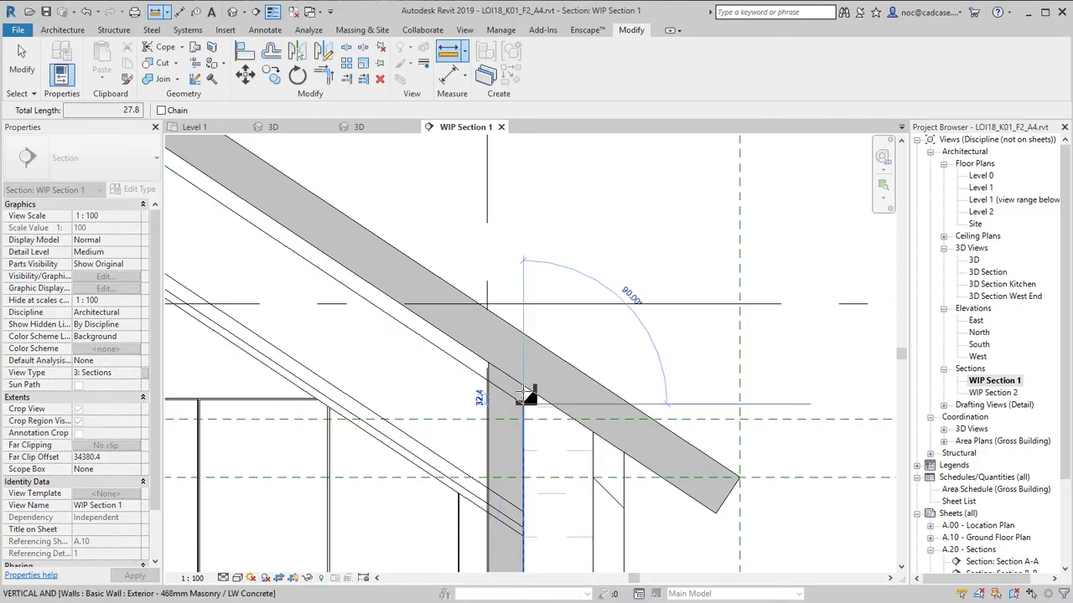
{"action": "key", "text": "Escape"}
- Set the grid 6 boundary line's offset from the roof base to 486, finish the footprint and check the roof in WIP Section 1
{"action": "double_click", "coordinate": [536, 381]}
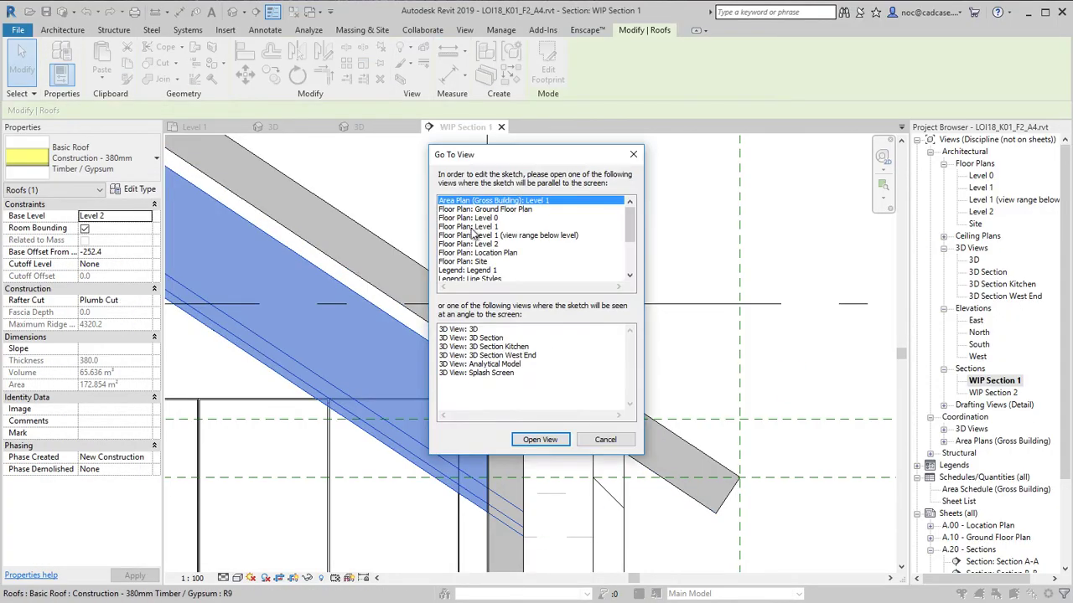
{"action": "double_click", "coordinate": [475, 234]}
{"action": "left_click", "coordinate": [645, 233]}
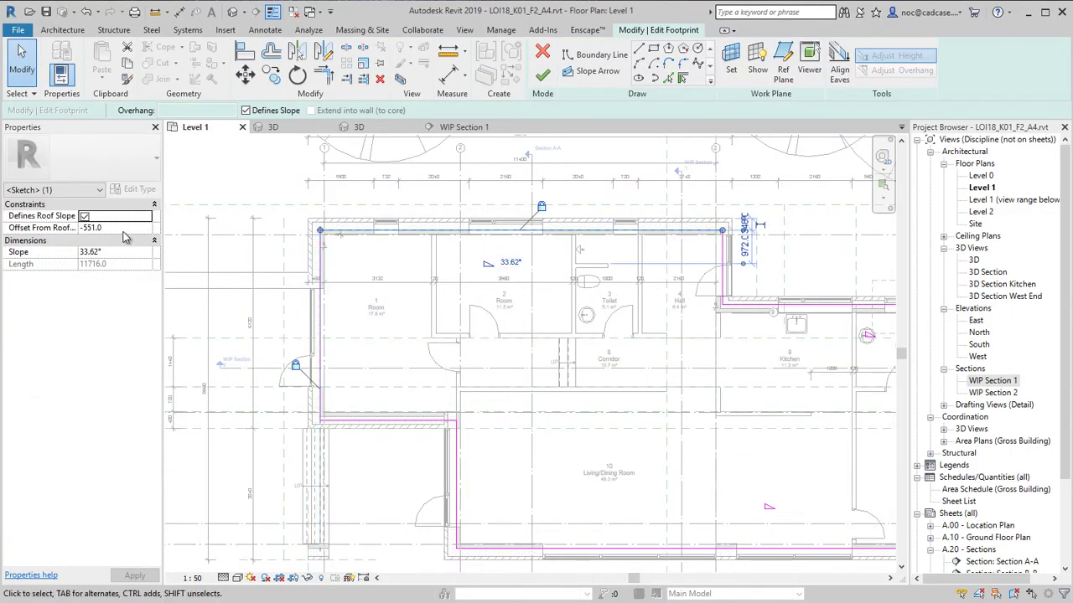
{"action": "left_click", "coordinate": [124, 230]}
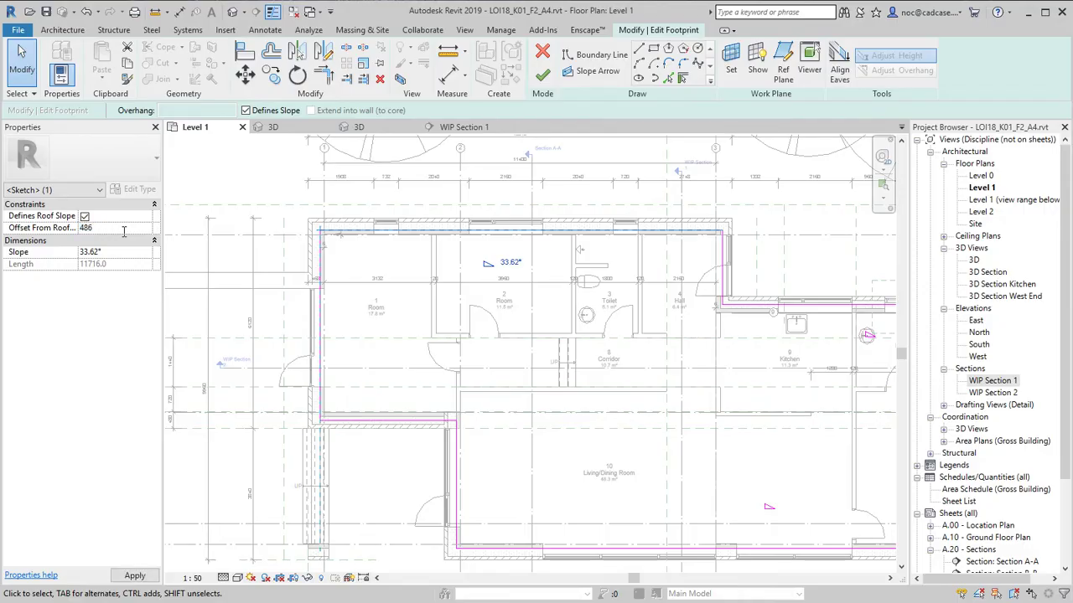
{"action": "key", "text": "Return"}
{"action": "left_click", "coordinate": [542, 74]}
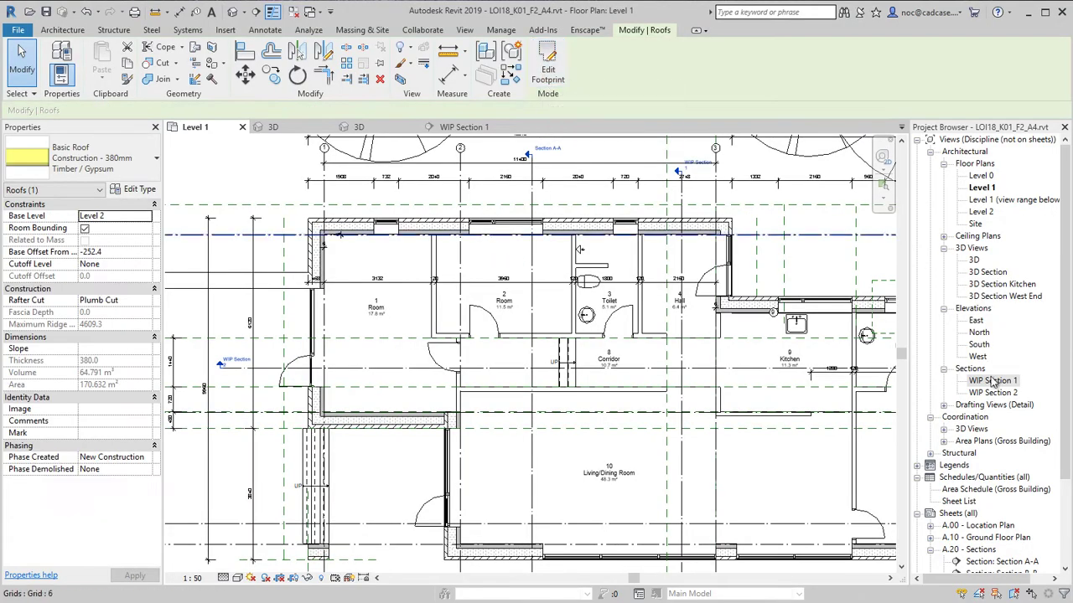
{"action": "double_click", "coordinate": [994, 382]}
{"action": "scroll", "coordinate": [639, 452], "scroll_direction": "down", "scroll_amount": 5}
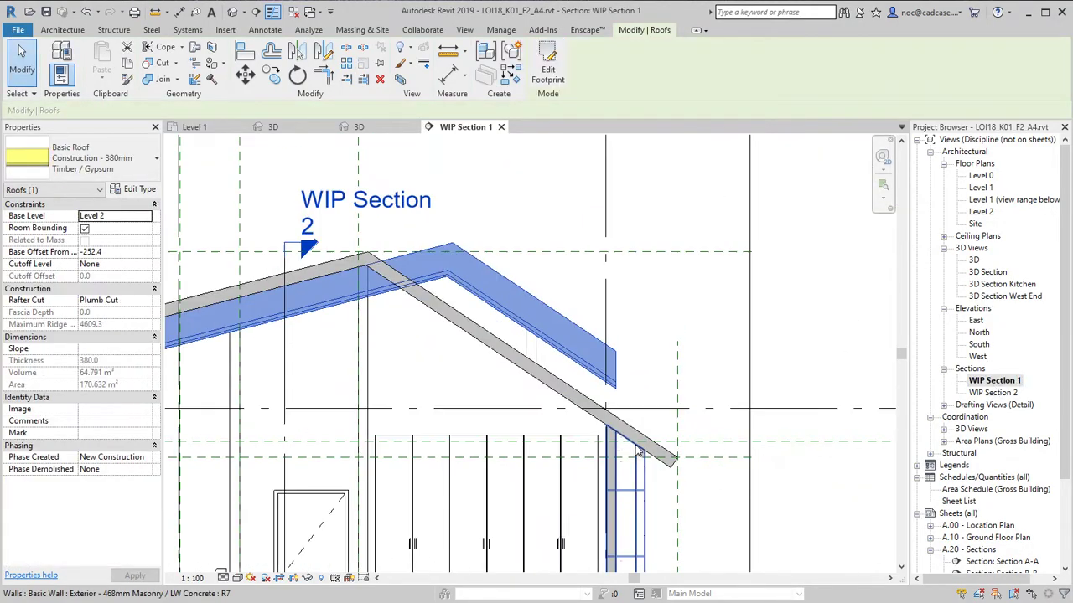
- Change the base offset of the roof footprint's boundary line along the bedrooms' exterior wall, finish the footprint and reopen WIP Section 1
{"action": "double_click", "coordinate": [593, 366]}
{"action": "left_click", "coordinate": [541, 438]}
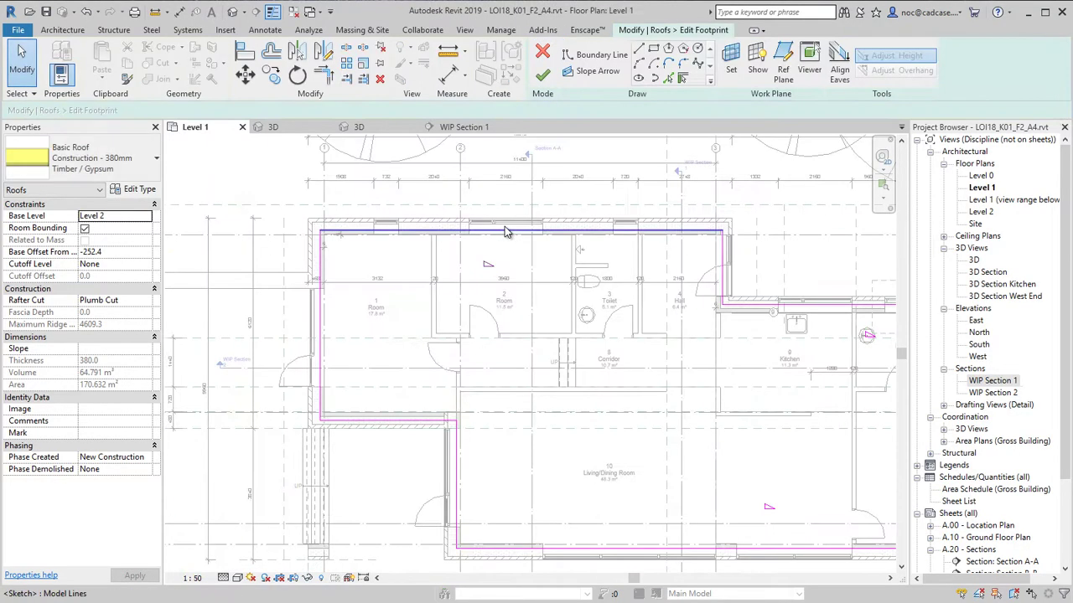
{"action": "left_click", "coordinate": [641, 240]}
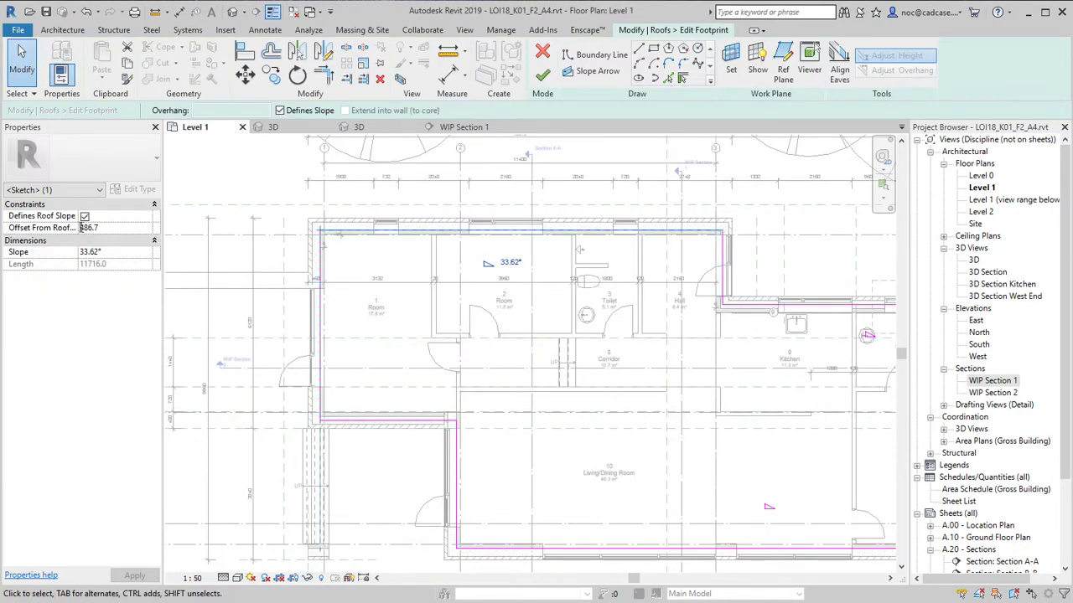
{"action": "left_click", "coordinate": [542, 75]}
{"action": "double_click", "coordinate": [992, 380]}
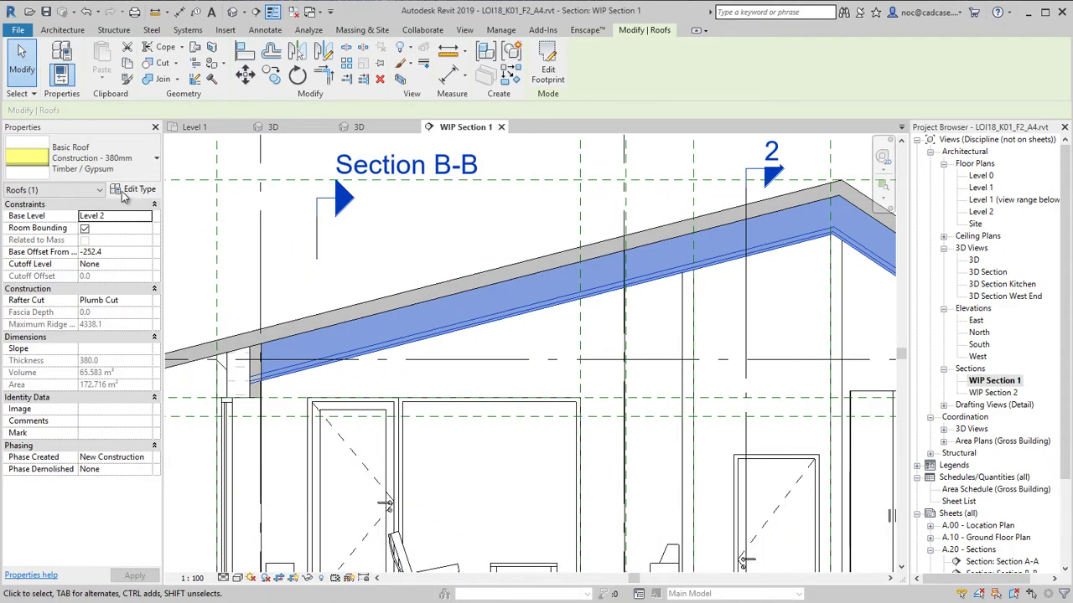
- Give the 380mm roof's 310 mm rafter insulation material the cut pattern Bips - Isulation Soft in RGB 192-192-192
{"action": "left_click", "coordinate": [134, 190]}
{"action": "left_click", "coordinate": [474, 243]}
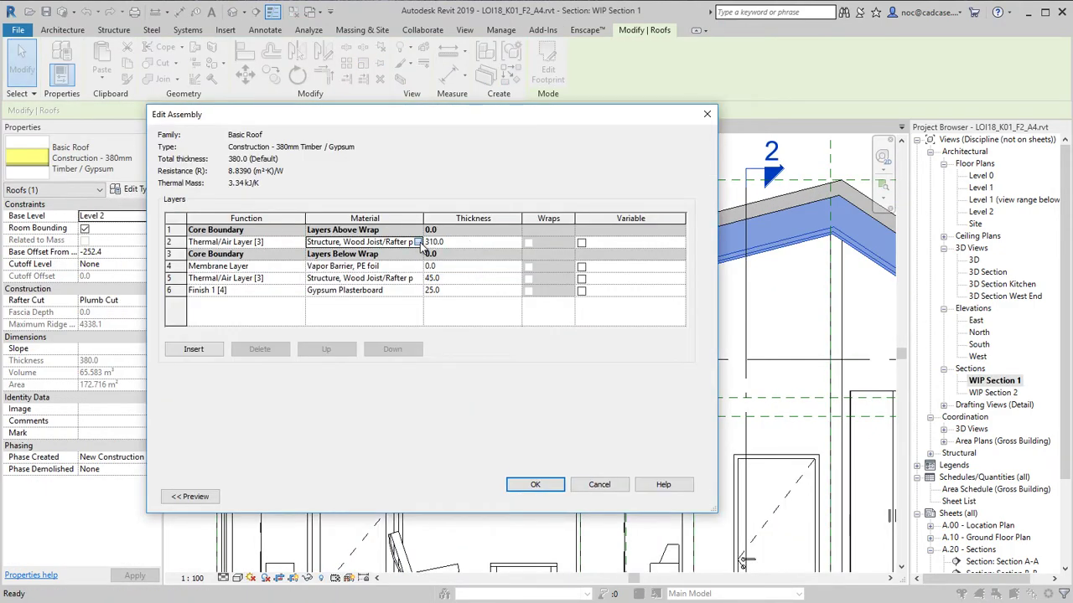
{"action": "left_click", "coordinate": [416, 242]}
{"action": "left_click", "coordinate": [754, 459]}
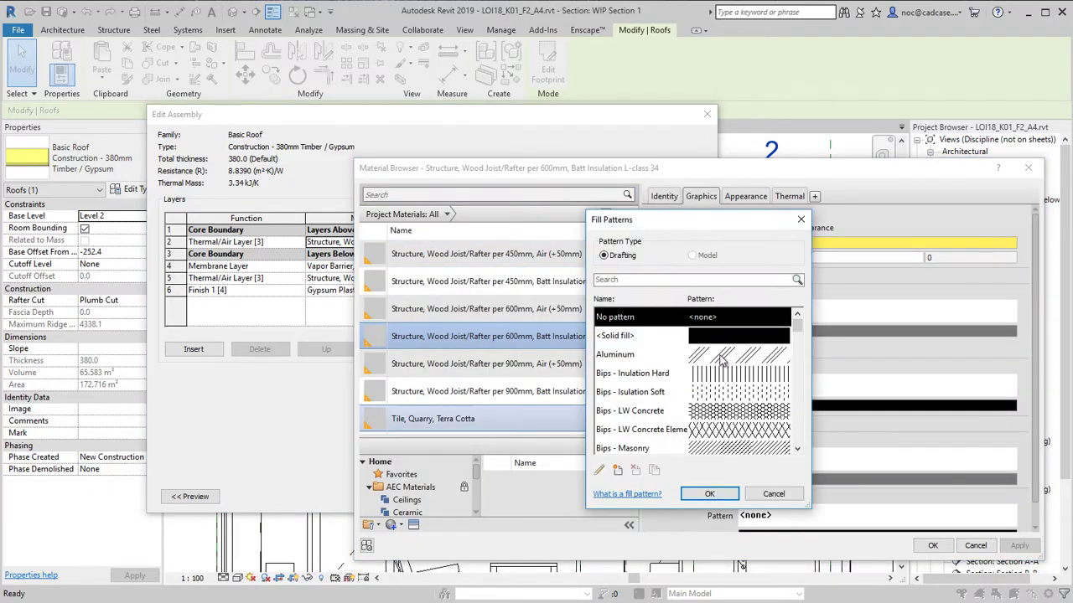
{"action": "left_click", "coordinate": [696, 394]}
{"action": "left_click", "coordinate": [709, 493]}
{"action": "left_click", "coordinate": [802, 479]}
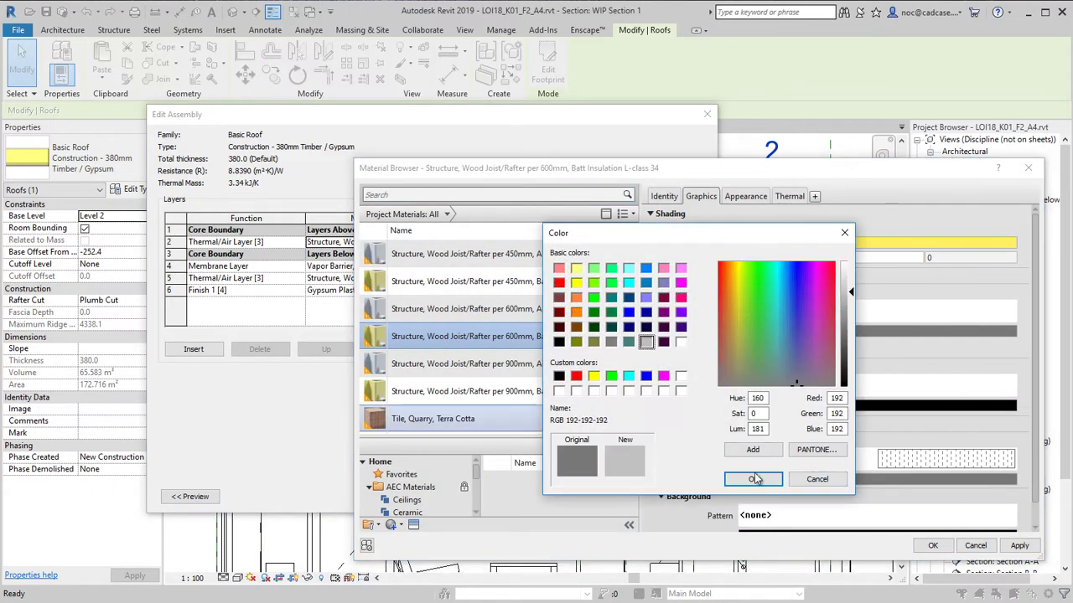
{"action": "left_click", "coordinate": [753, 478]}
{"action": "left_click", "coordinate": [933, 545]}
{"action": "left_click", "coordinate": [535, 484]}
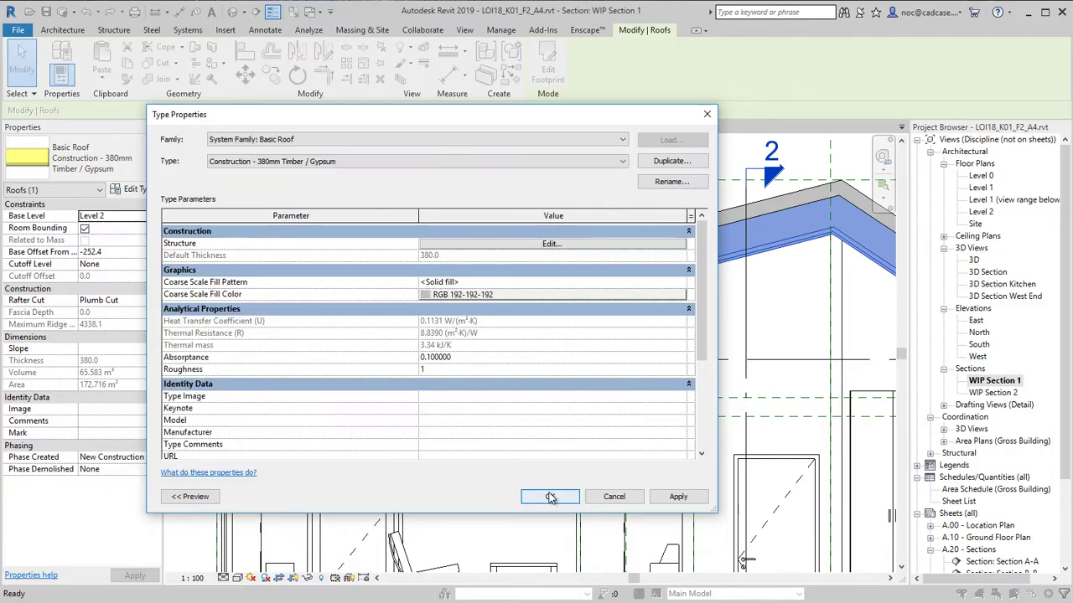
- Give the roof's 45 mm batt insulation layer material the Bips - Isulation Soft cut pattern in RGB 192-192-192 and close the type settings
{"action": "left_click", "coordinate": [518, 243]}
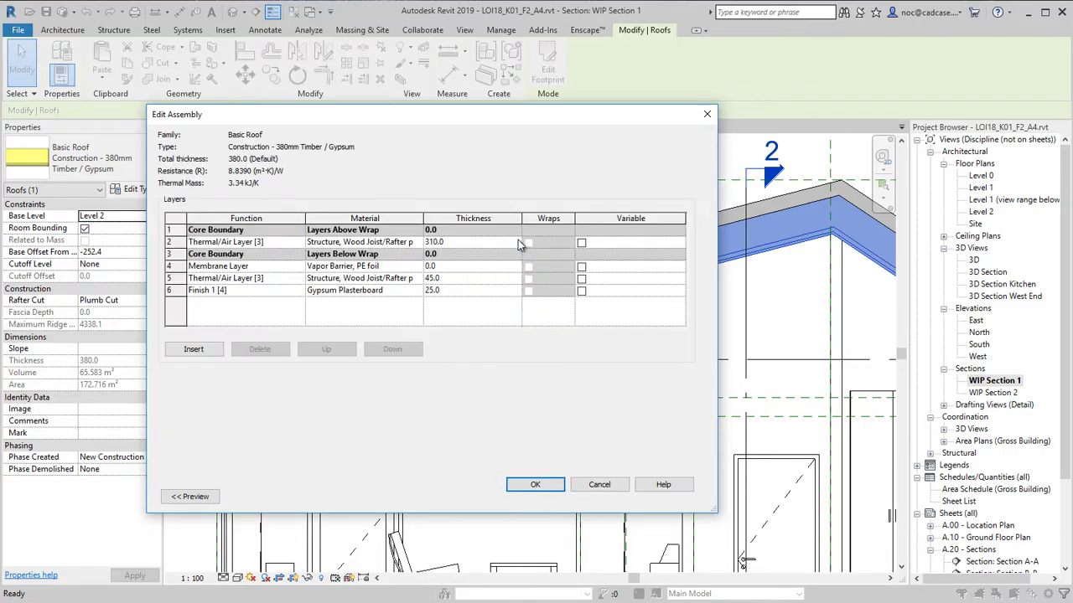
{"action": "left_click", "coordinate": [419, 279]}
{"action": "left_click", "coordinate": [418, 278]}
{"action": "left_click", "coordinate": [838, 469]}
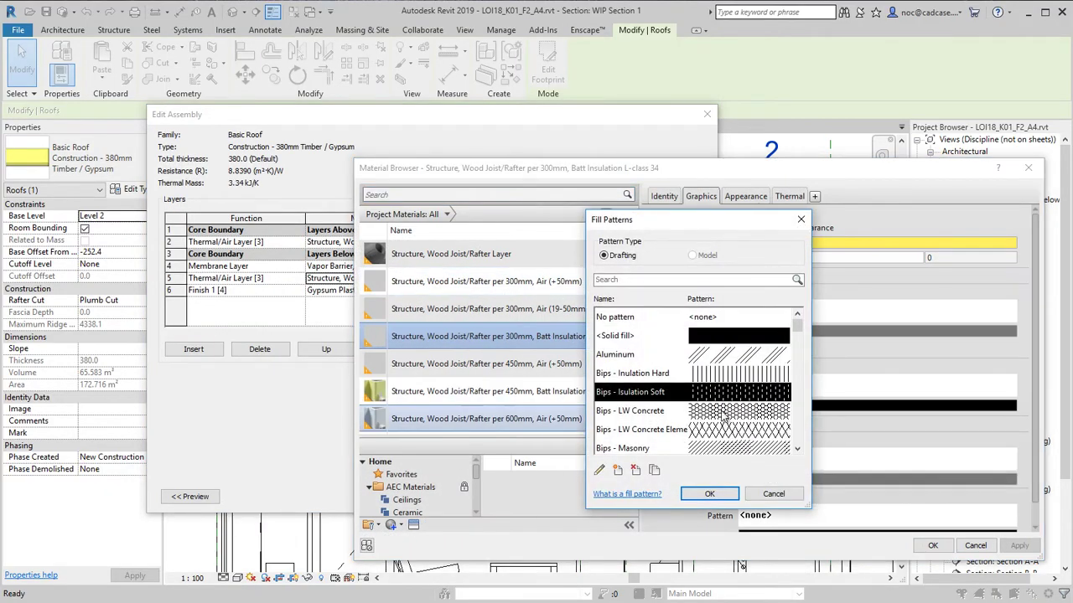
{"action": "left_click", "coordinate": [709, 493]}
{"action": "left_click", "coordinate": [838, 479]}
{"action": "left_click", "coordinate": [748, 483]}
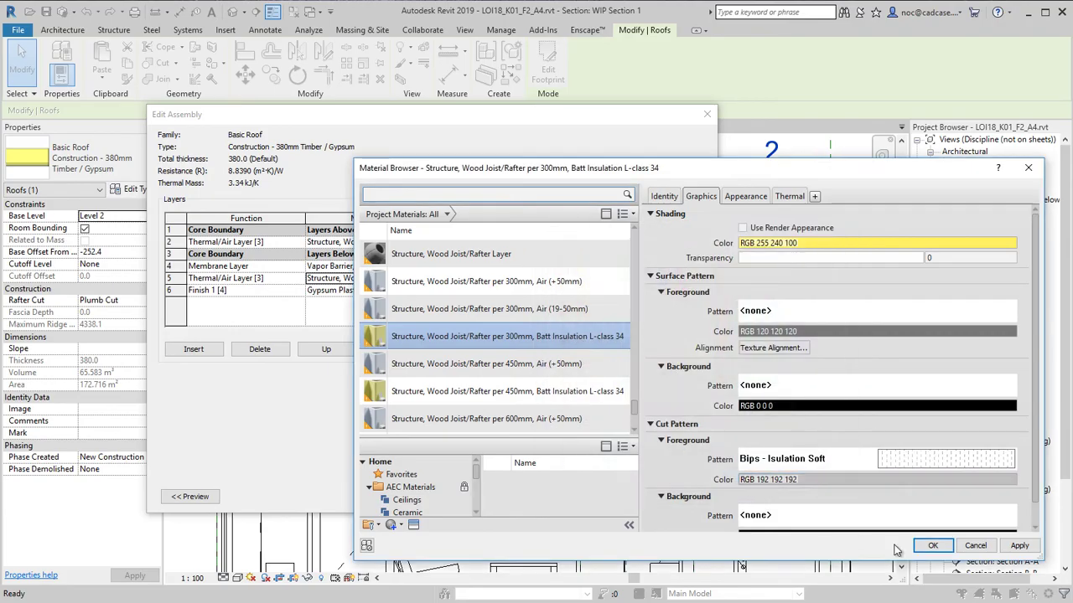
{"action": "left_click", "coordinate": [932, 545]}
{"action": "left_click", "coordinate": [539, 481]}
{"action": "left_click", "coordinate": [546, 497]}
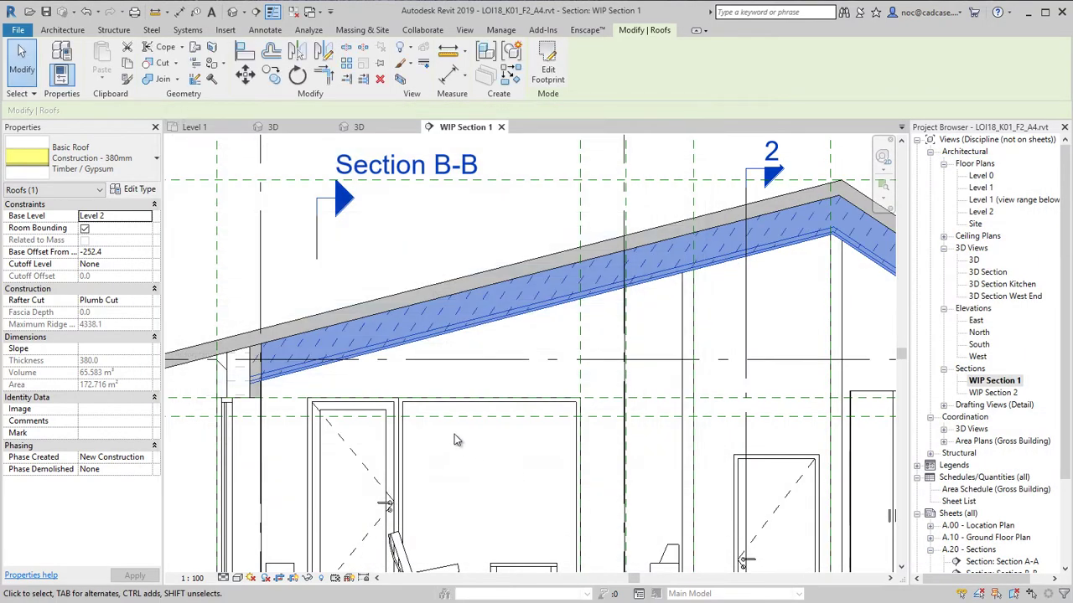
{"action": "left_click", "coordinate": [454, 440]}
- Examine the updated house model LOI18_K01_F2_A4a from different angles in the 3D view
{"action": "scroll", "coordinate": [368, 423], "scroll_direction": "down", "scroll_amount": 4}
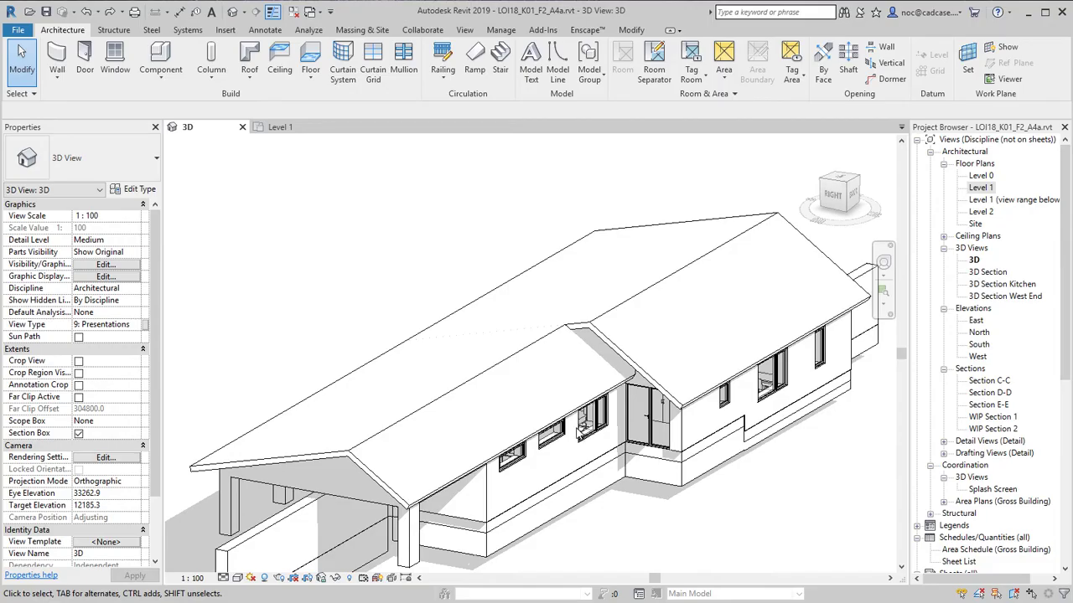
{"action": "scroll", "coordinate": [571, 439], "scroll_direction": "down", "scroll_amount": 1}
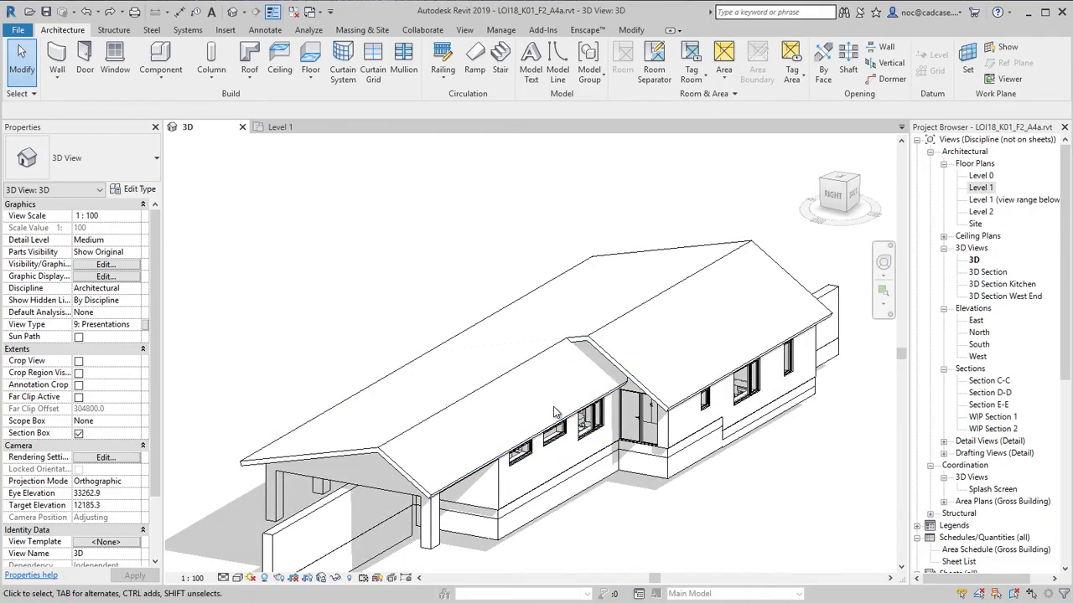
{"action": "scroll", "coordinate": [553, 412], "scroll_direction": "down", "scroll_amount": 2}
{"action": "scroll", "coordinate": [550, 465], "scroll_direction": "up", "scroll_amount": 1}
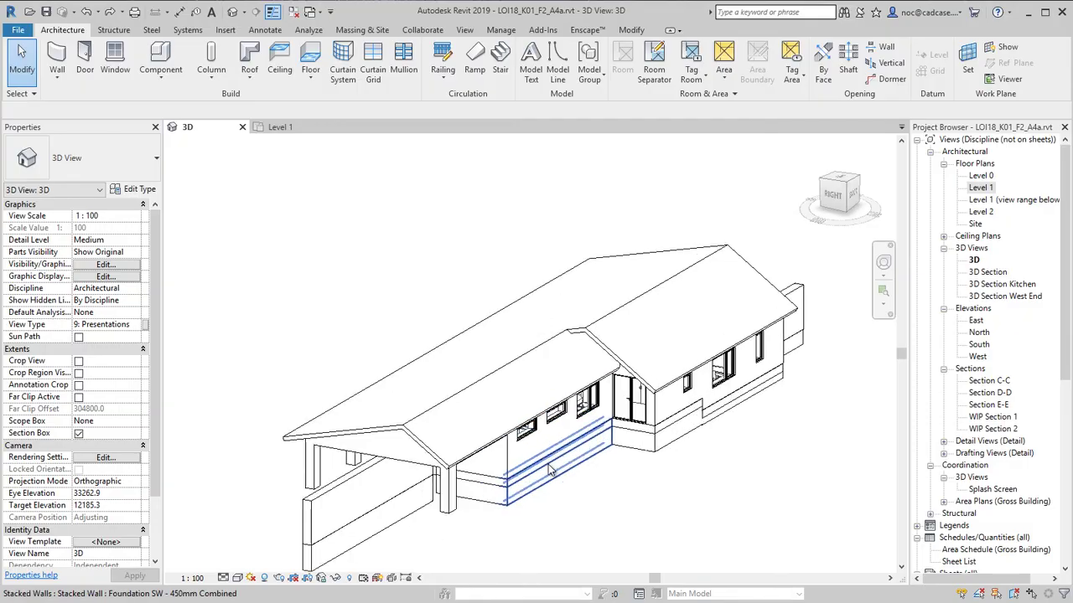
{"action": "scroll", "coordinate": [551, 471], "scroll_direction": "up", "scroll_amount": 1}
{"action": "middle_click_drag", "start_coordinate": [562, 462], "coordinate": [599, 394], "text": "shift"}
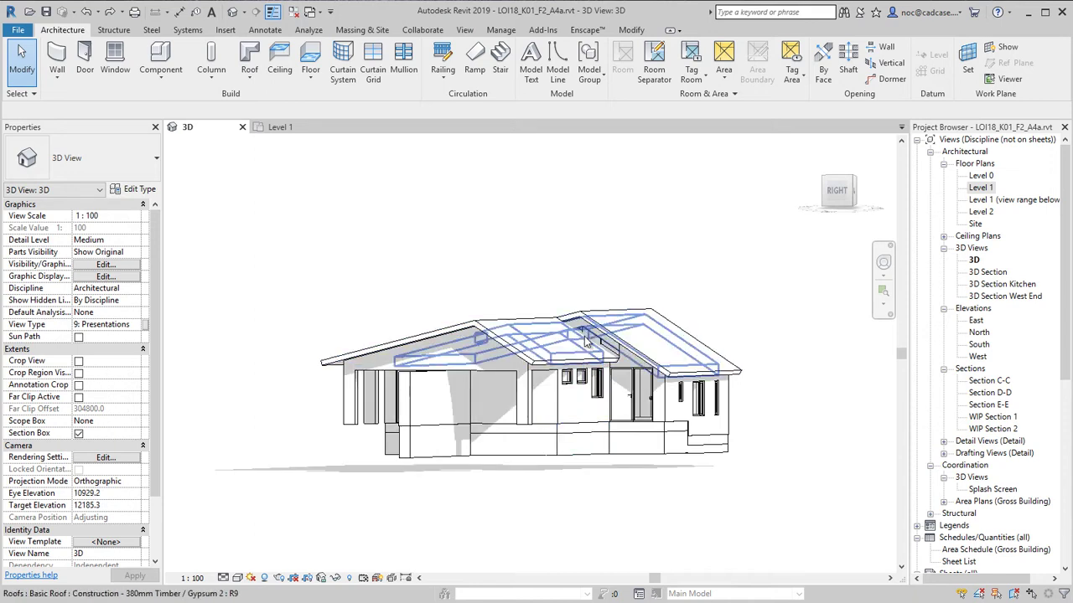
{"action": "middle_click_drag", "start_coordinate": [588, 356], "coordinate": [555, 468], "text": "shift"}
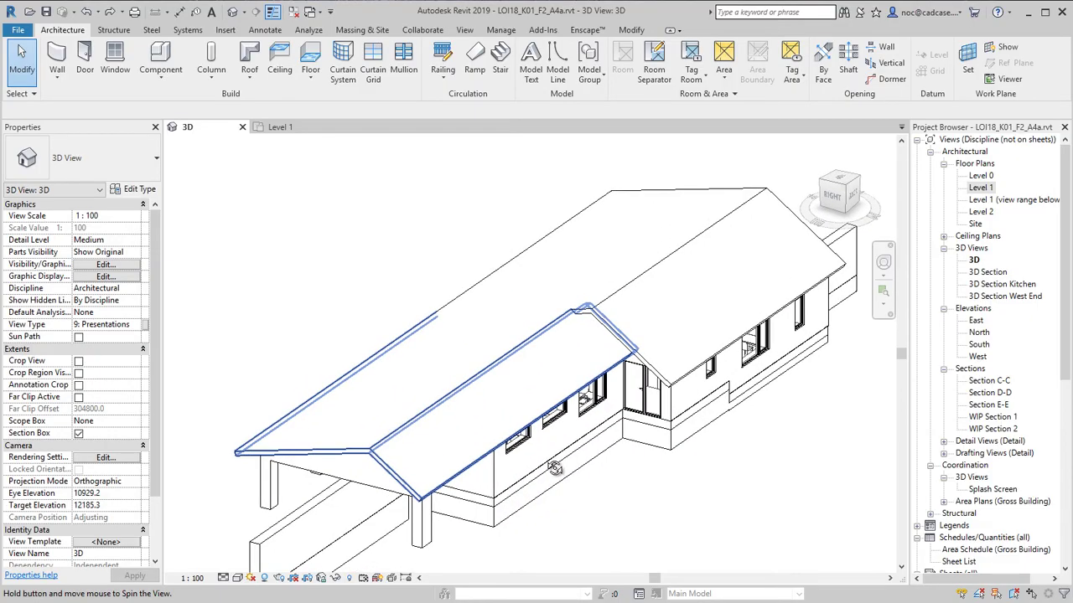
- Temporarily hide the roofs in 3D, inspect the generic ceilings over the carport and at the house's far end, and show the roofs again
{"action": "left_click", "coordinate": [515, 356]}
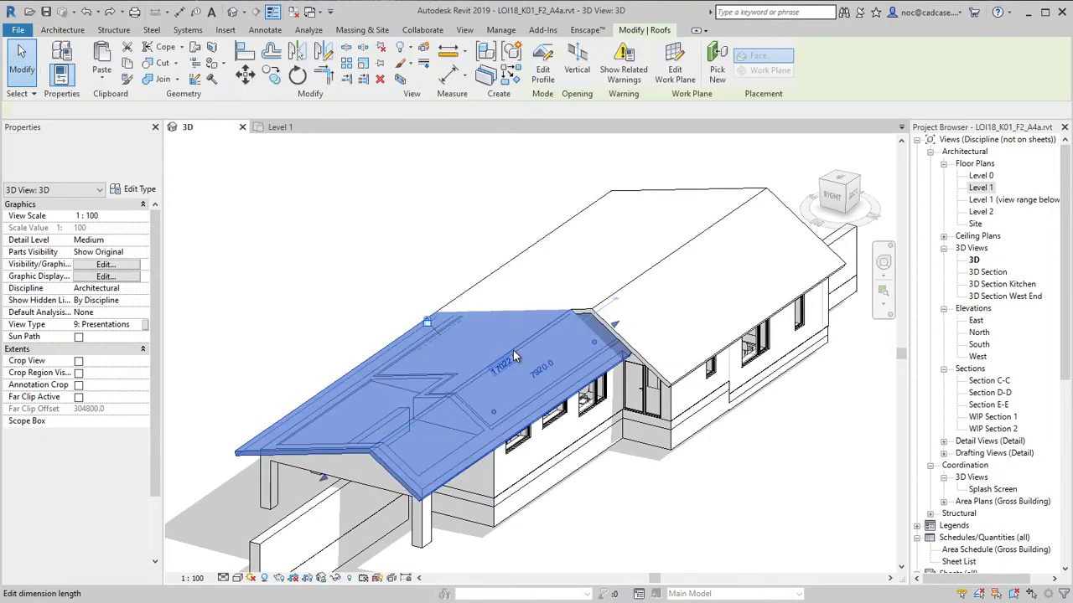
{"action": "key", "text": "h"}
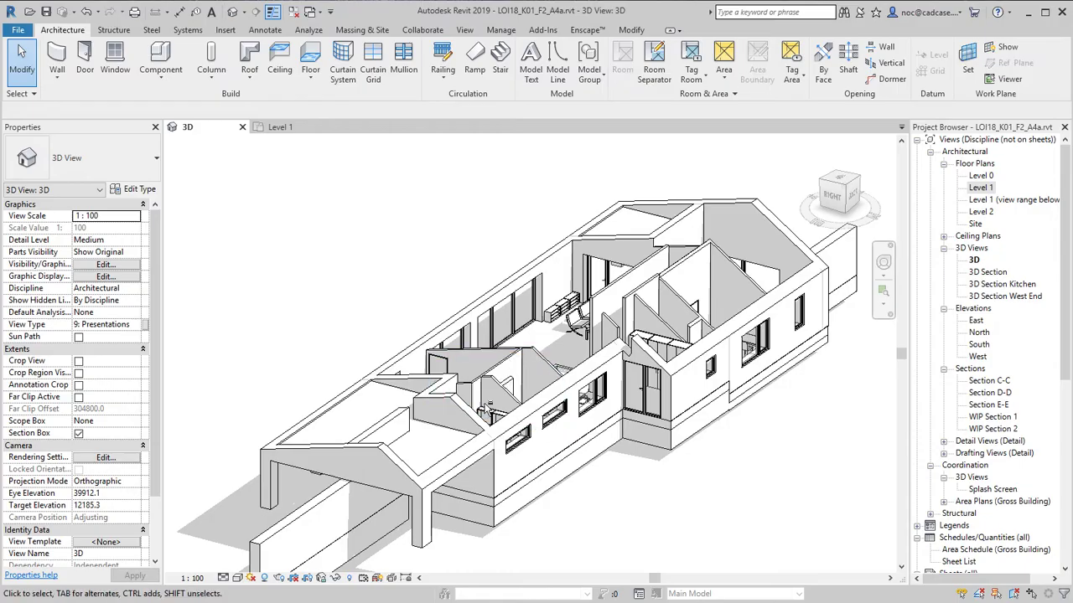
{"action": "middle_click_drag", "start_coordinate": [480, 452], "coordinate": [489, 451], "text": "shift"}
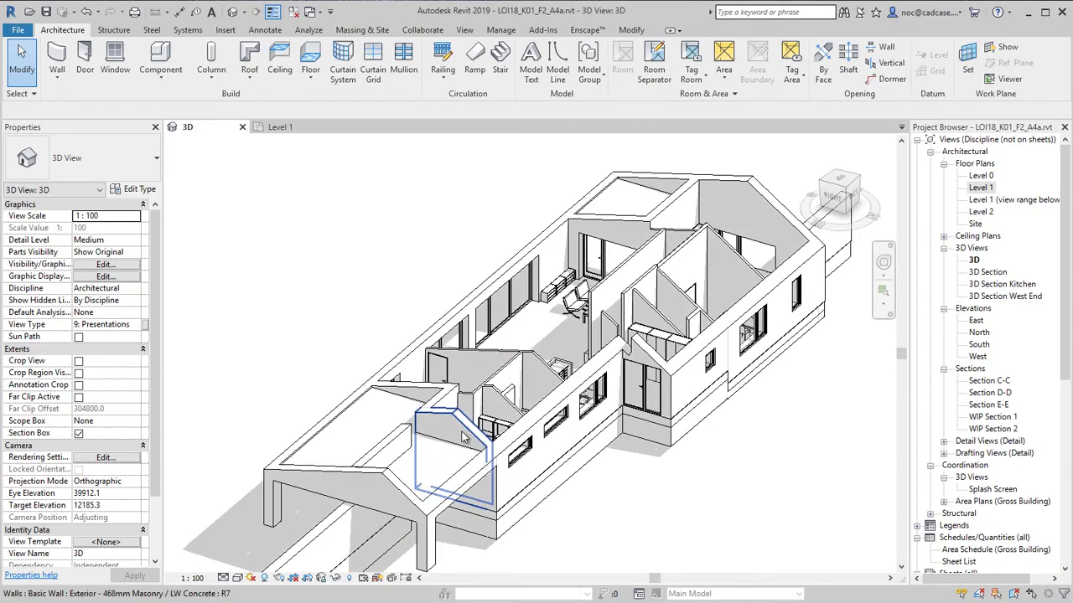
{"action": "left_click", "coordinate": [397, 405]}
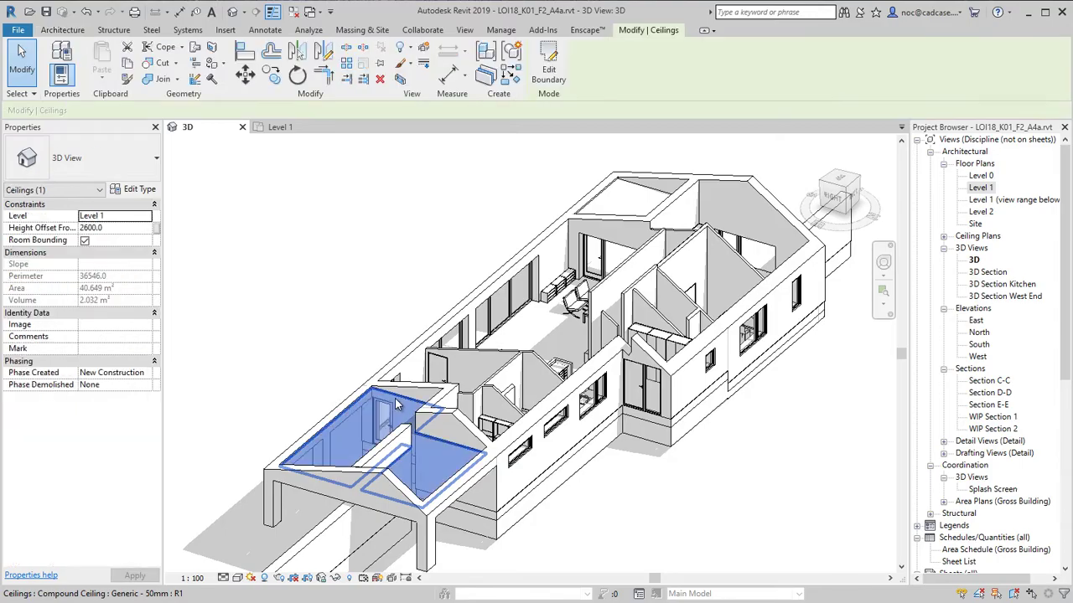
{"action": "left_click", "coordinate": [641, 193]}
{"action": "left_click", "coordinate": [67, 31]}
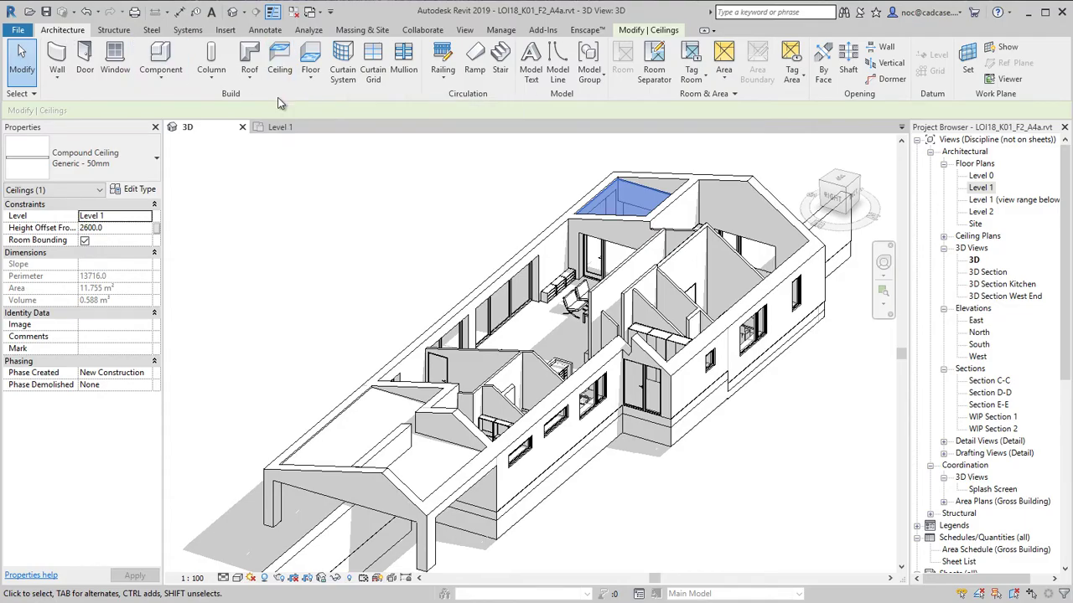
{"action": "left_click", "coordinate": [751, 435]}
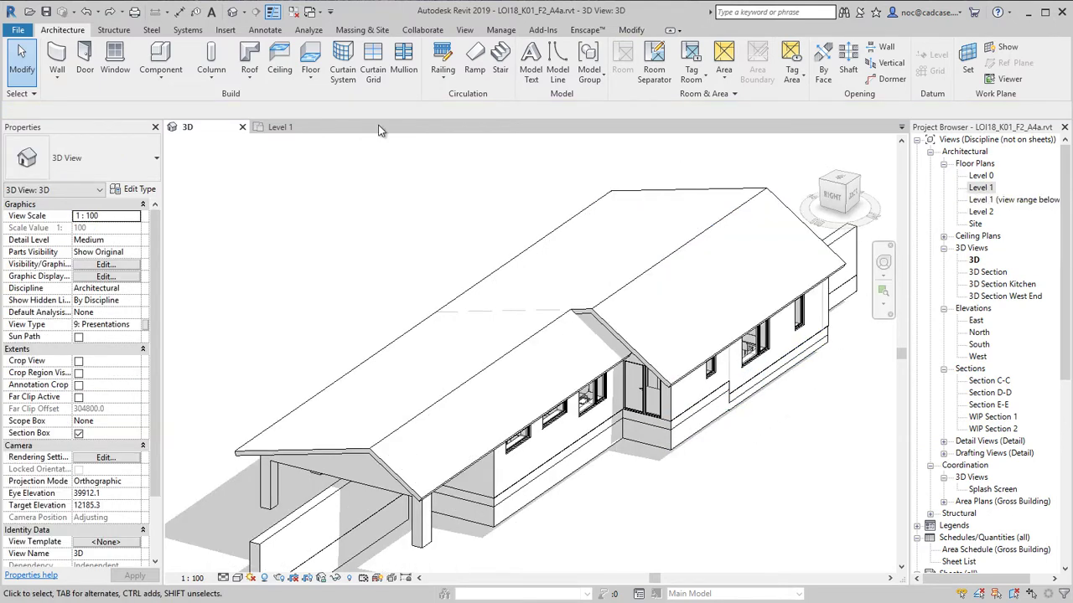
- Examine the section lines and dimension chains around the house in the Level 1 floor plan
{"action": "left_click", "coordinate": [269, 125]}
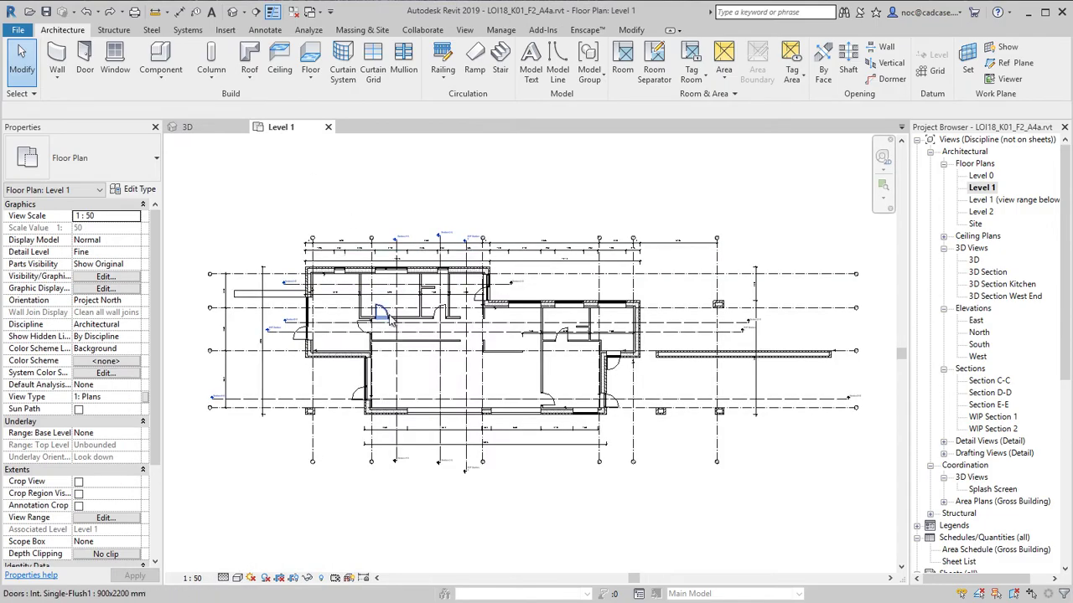
{"action": "scroll", "coordinate": [427, 329], "scroll_direction": "up", "scroll_amount": 3}
{"action": "scroll", "coordinate": [539, 292], "scroll_direction": "down", "scroll_amount": 2}
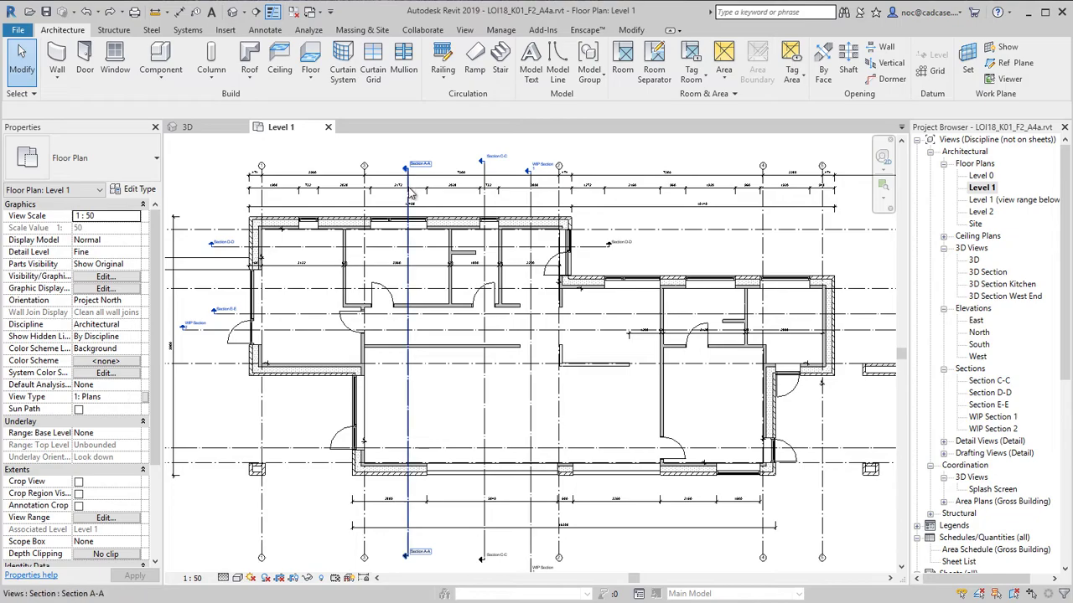
{"action": "scroll", "coordinate": [549, 224], "scroll_direction": "up", "scroll_amount": 1}
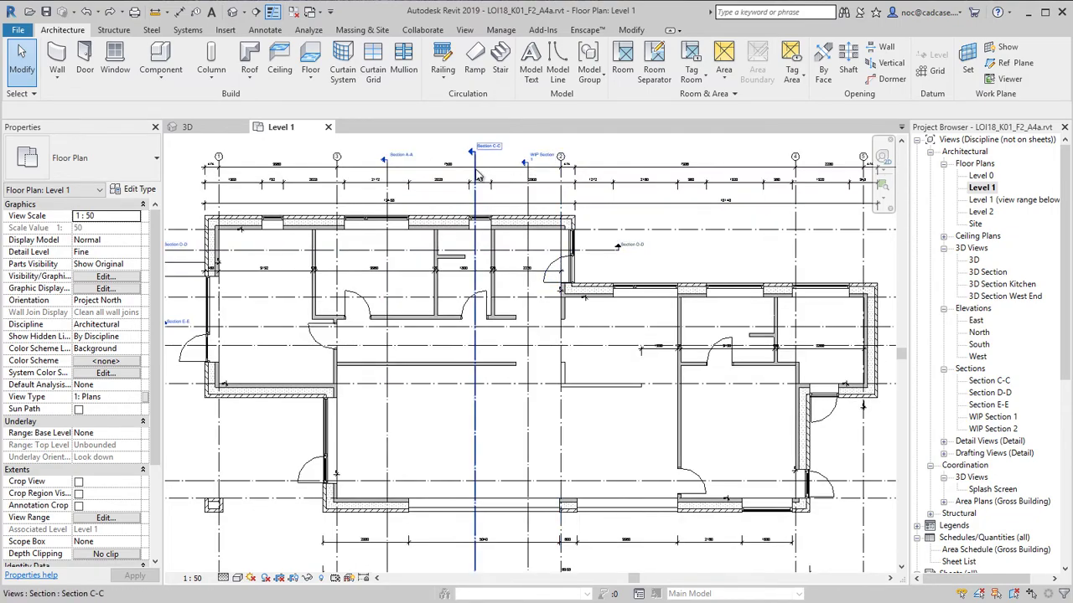
{"action": "scroll", "coordinate": [477, 176], "scroll_direction": "down", "scroll_amount": 3}
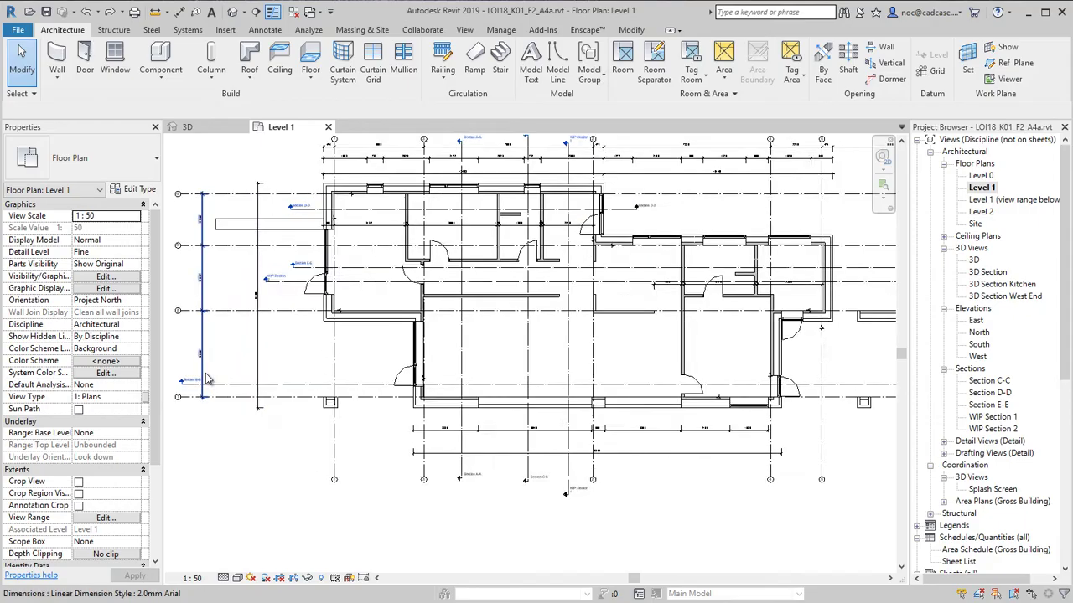
{"action": "scroll", "coordinate": [208, 378], "scroll_direction": "up", "scroll_amount": 4}
{"action": "scroll", "coordinate": [220, 397], "scroll_direction": "down", "scroll_amount": 3}
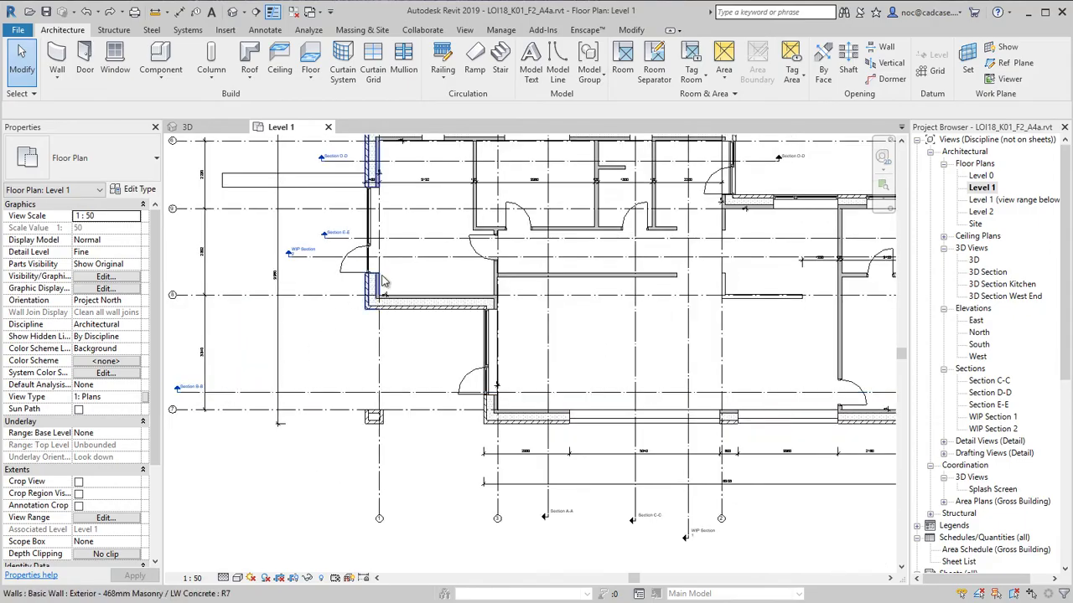
{"action": "scroll", "coordinate": [371, 304], "scroll_direction": "down", "scroll_amount": 3}
{"action": "scroll", "coordinate": [365, 369], "scroll_direction": "up", "scroll_amount": 3}
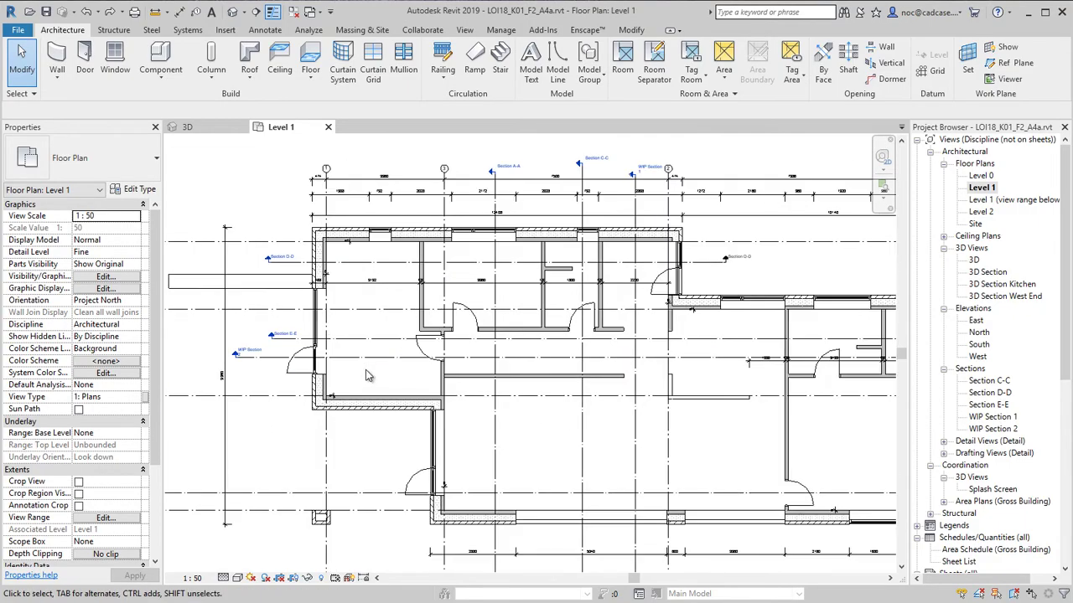
- Identify the WIP Section 1 and WIP Section 2 lines in the Level 1 plan by selecting both, and clear the selection
{"action": "left_click", "coordinate": [366, 365]}
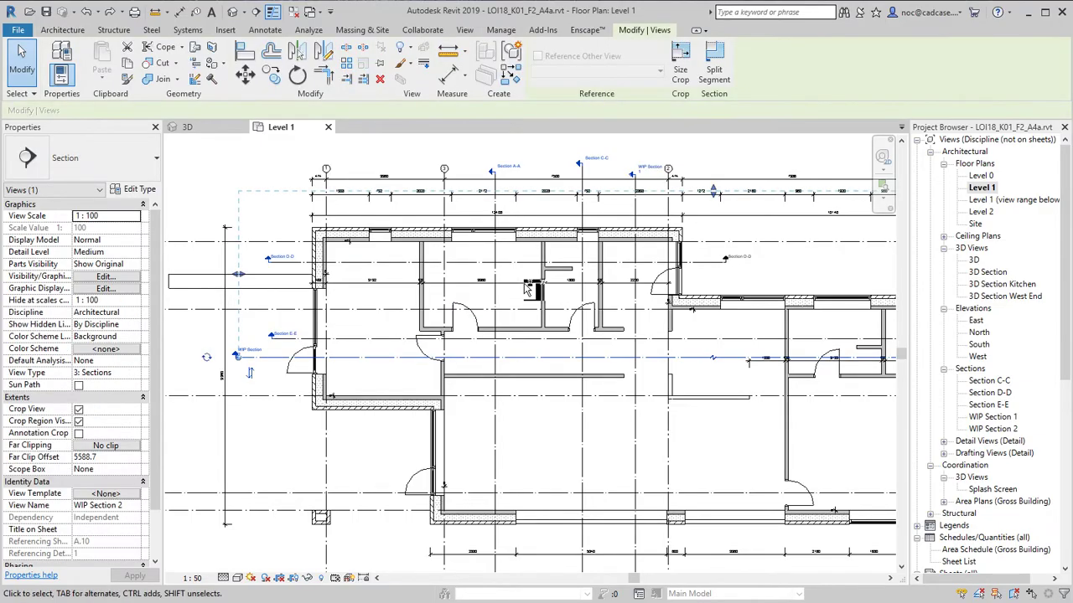
{"action": "left_click", "coordinate": [644, 216], "text": "ctrl"}
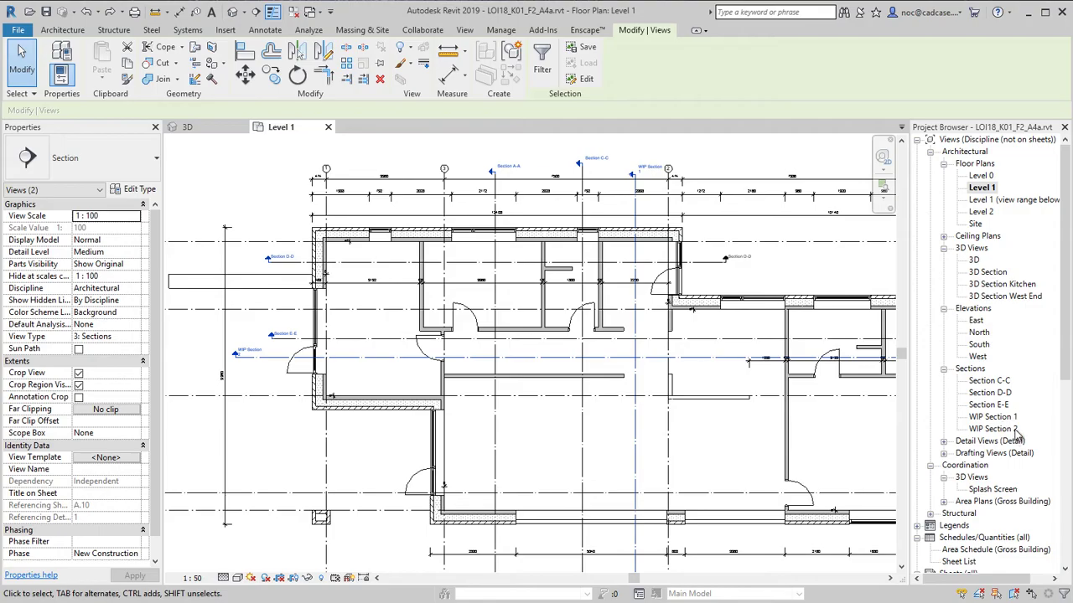
{"action": "key", "text": "Escape"}
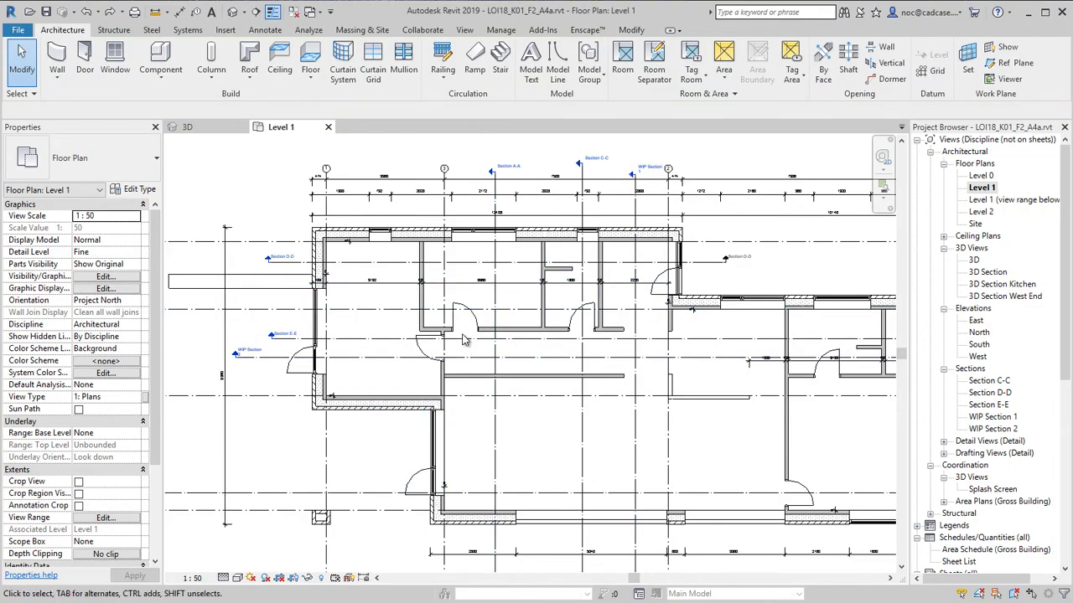
- Split the Section A-A line in the corridor and shift its lower segment between the first two vertical grids
{"action": "left_click", "coordinate": [496, 308]}
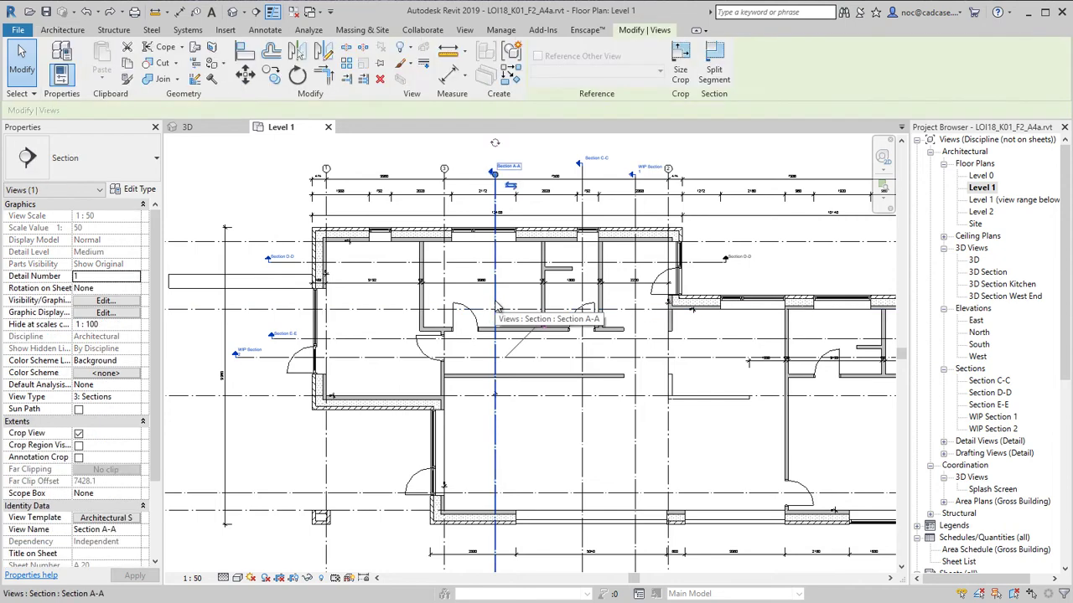
{"action": "left_click", "coordinate": [717, 61]}
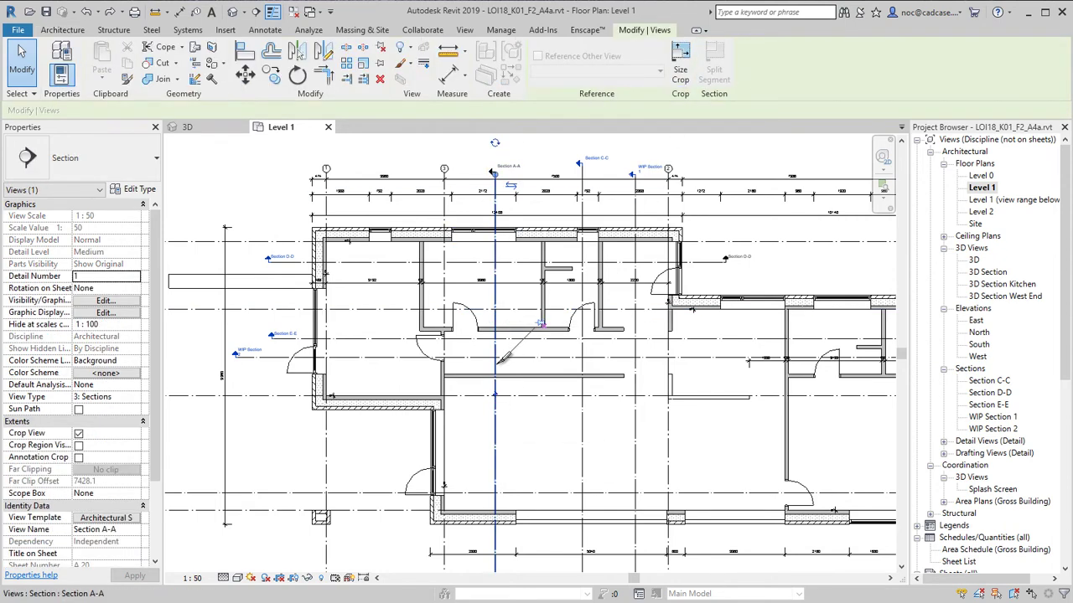
{"action": "left_click", "coordinate": [496, 367]}
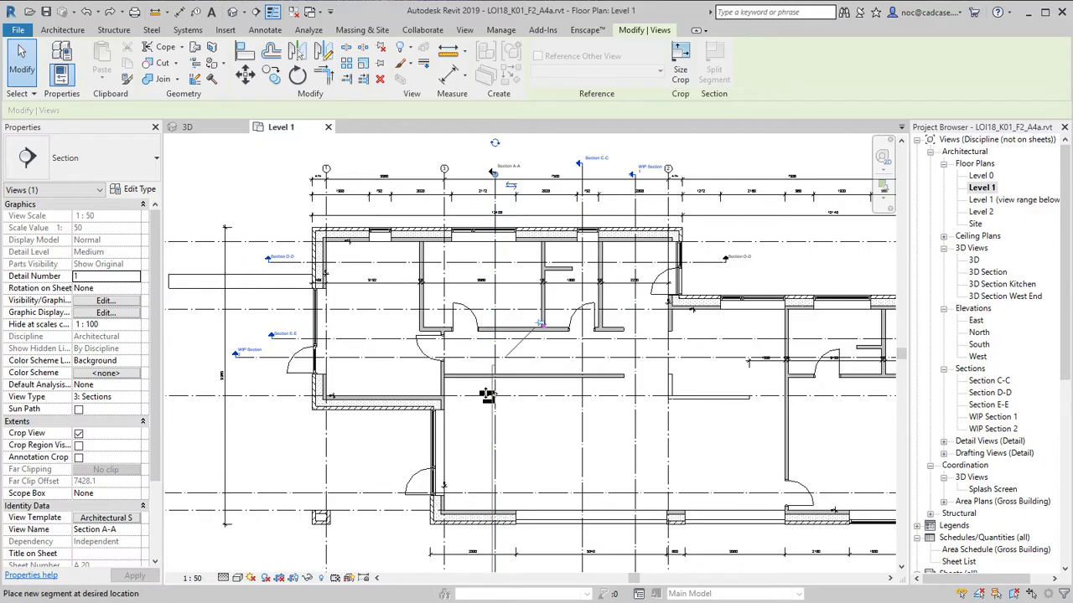
{"action": "left_click", "coordinate": [371, 410]}
{"action": "scroll", "coordinate": [358, 339], "scroll_direction": "up", "scroll_amount": 2}
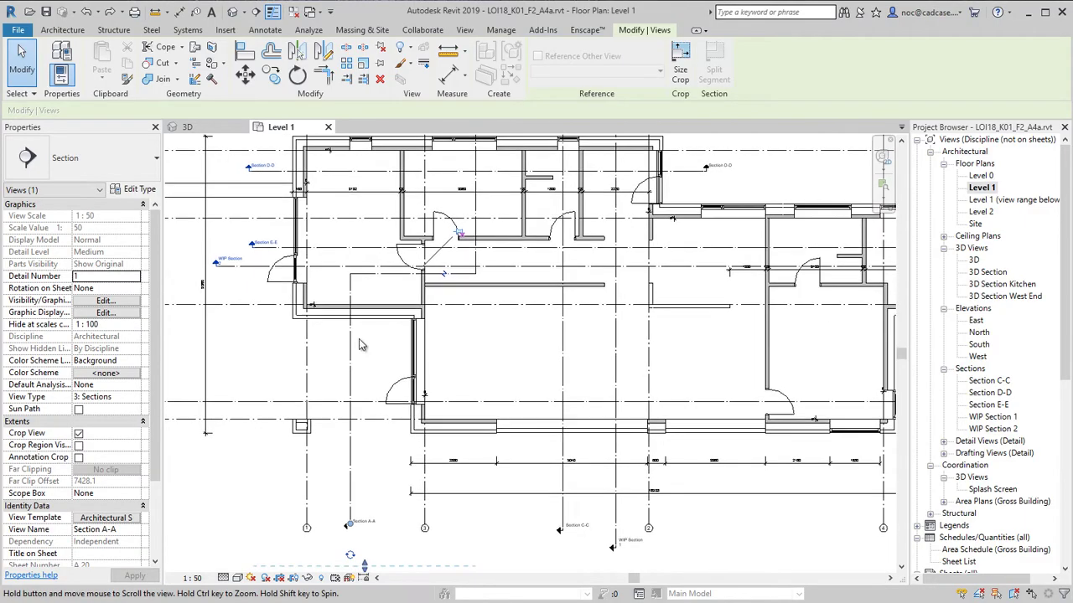
- Finish the Section A-A edit, open the Section D-D view and focus on the foundation junction beneath the exterior wall near grid 2
{"action": "scroll", "coordinate": [369, 499], "scroll_direction": "down", "scroll_amount": 4}
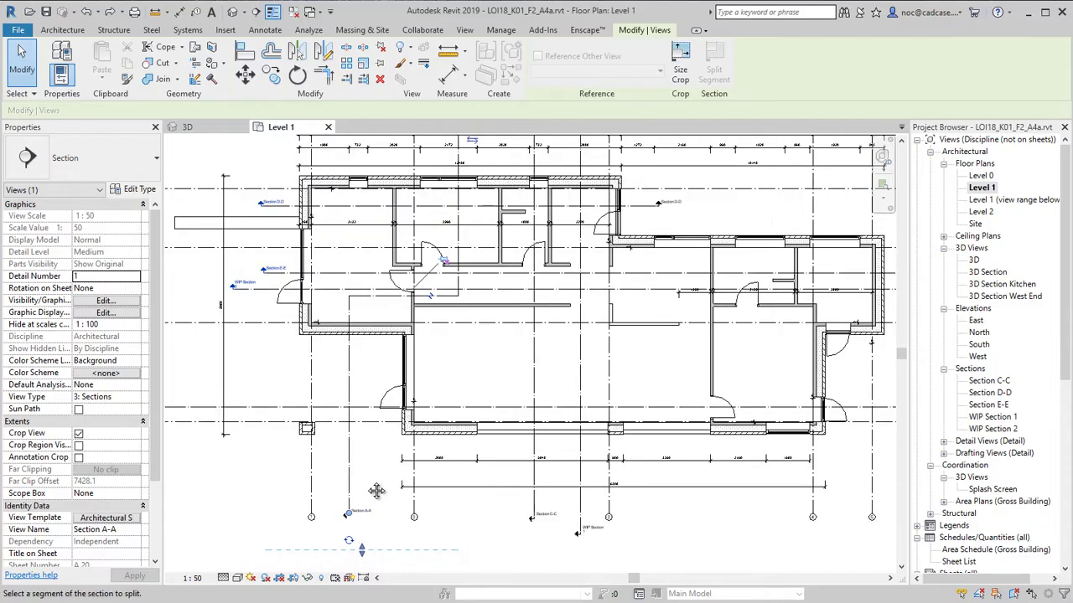
{"action": "key", "text": "Escape"}
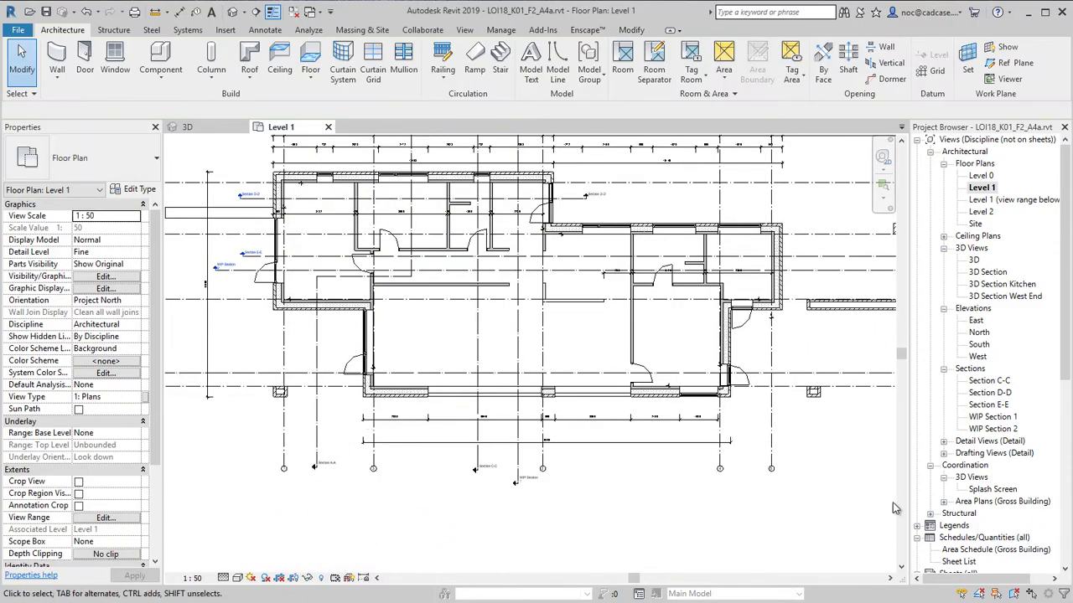
{"action": "scroll", "coordinate": [553, 197], "scroll_direction": "up", "scroll_amount": 3}
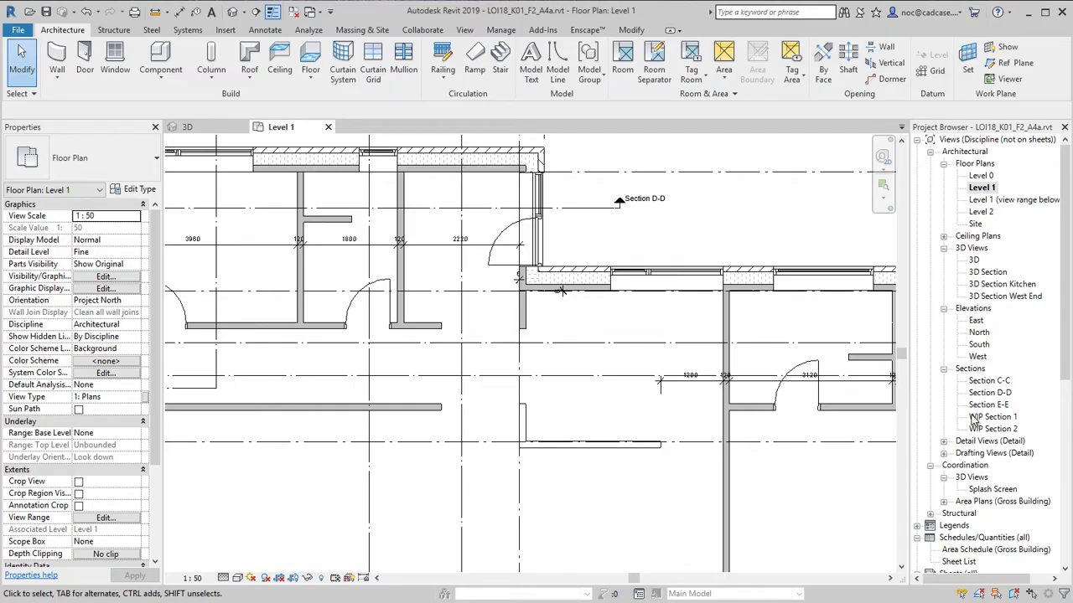
{"action": "double_click", "coordinate": [990, 393]}
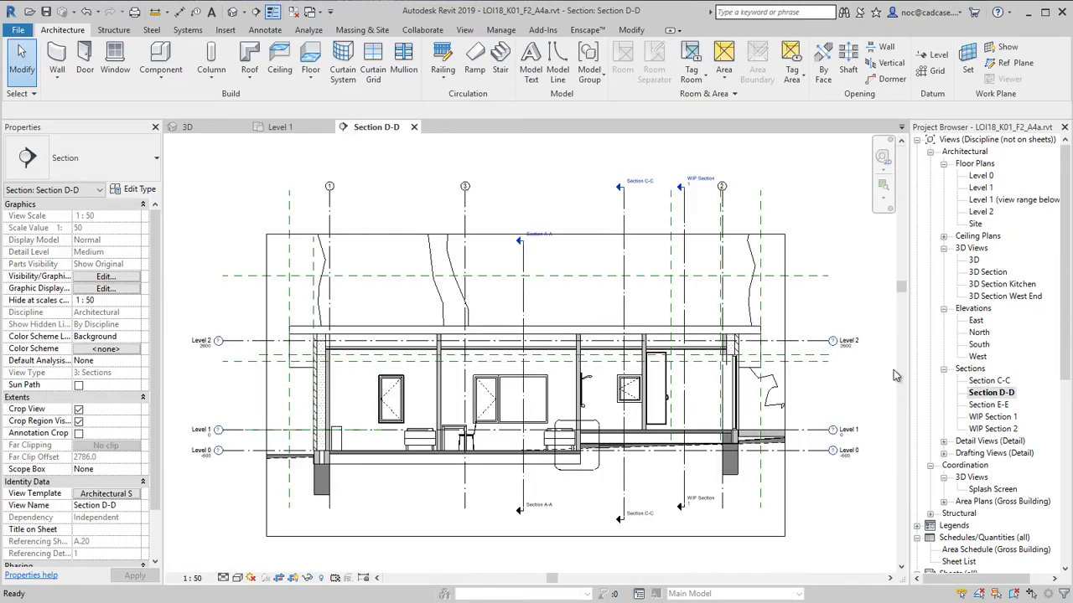
{"action": "scroll", "coordinate": [744, 479], "scroll_direction": "up", "scroll_amount": 3}
{"action": "scroll", "coordinate": [742, 479], "scroll_direction": "up", "scroll_amount": 4}
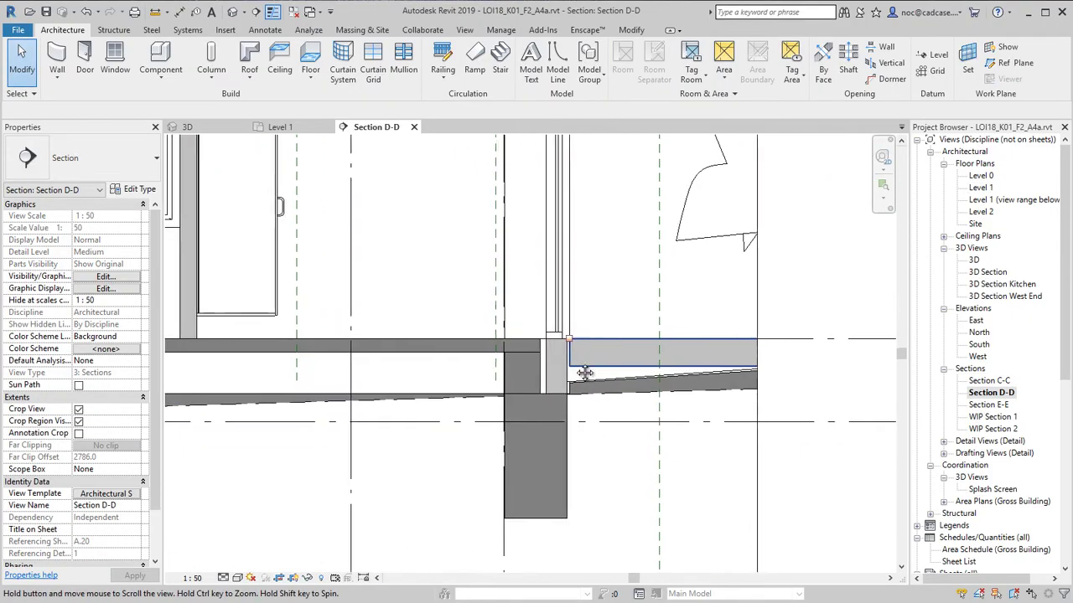
{"action": "middle_click_drag", "start_coordinate": [581, 304], "coordinate": [531, 294]}
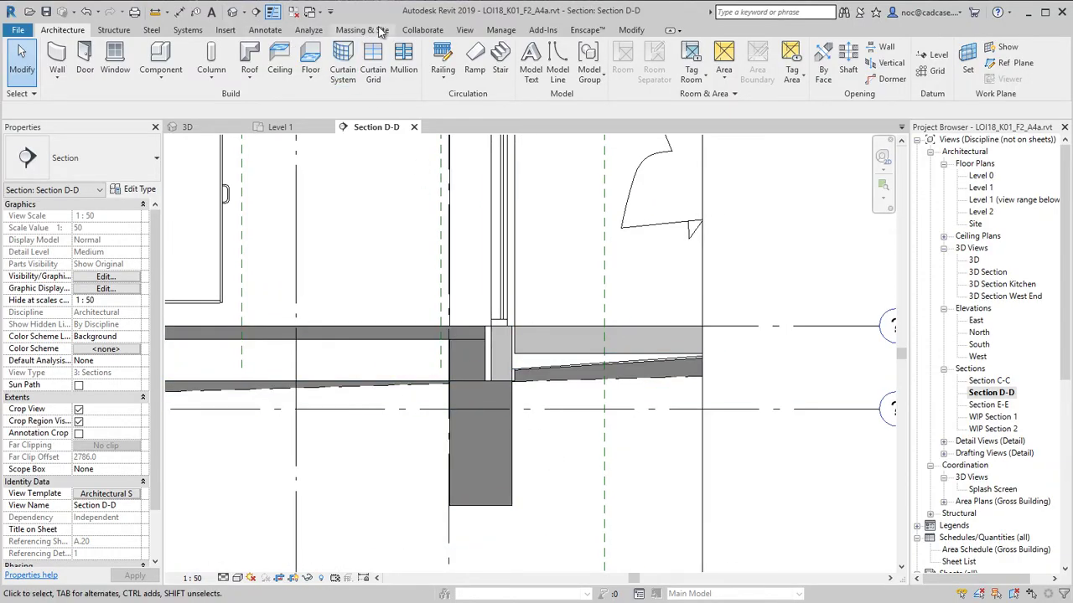
- Add a detail callout in Section D-D around the wall base, floor edge and upper foundation near grid 2
{"action": "left_click", "coordinate": [466, 31]}
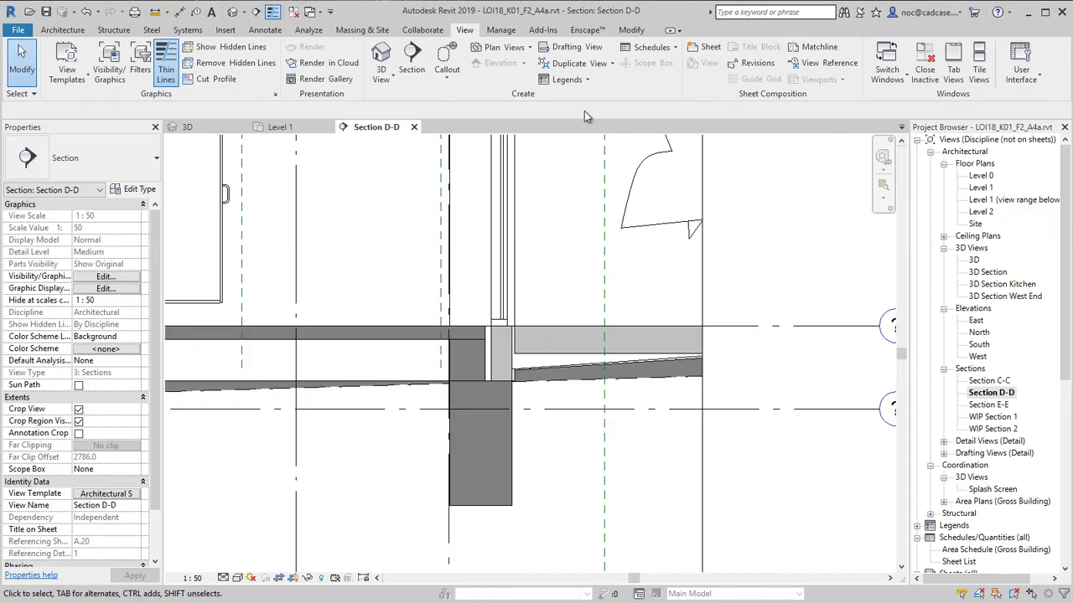
{"action": "left_click", "coordinate": [447, 57]}
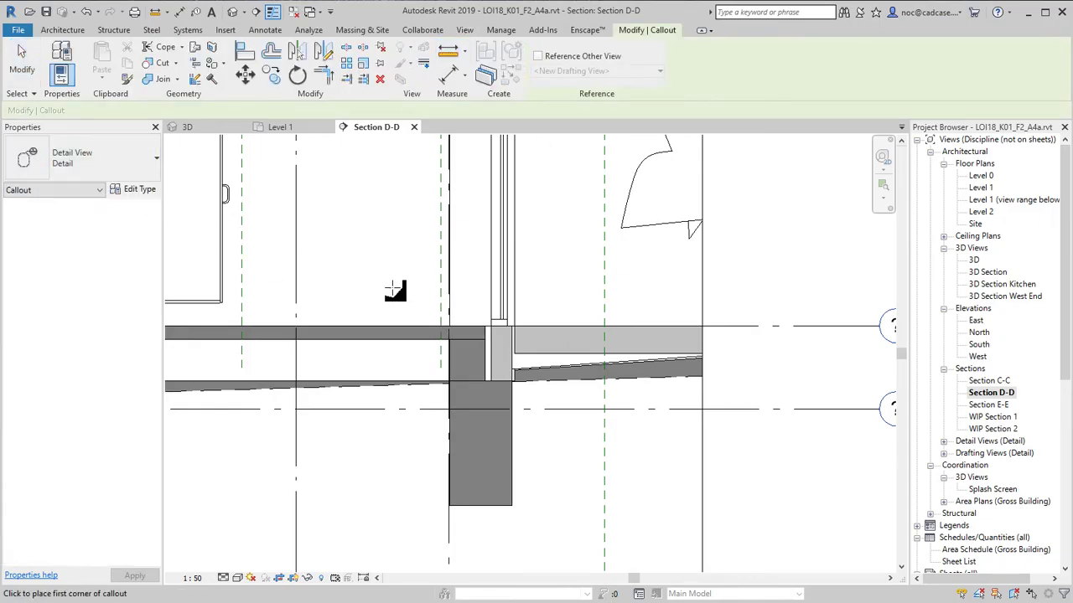
{"action": "left_click", "coordinate": [373, 269]}
{"action": "left_click", "coordinate": [575, 445]}
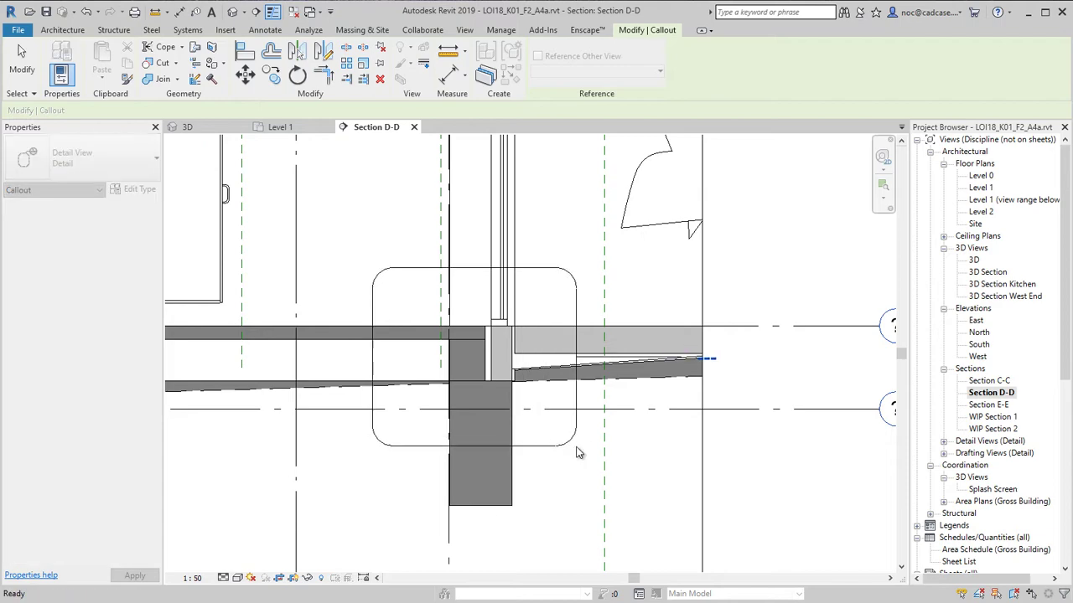
{"action": "key", "text": "Escape"}
- Move the new callout's head up above the Level 1 line, clear of the outdoor slab
{"action": "left_click", "coordinate": [695, 358]}
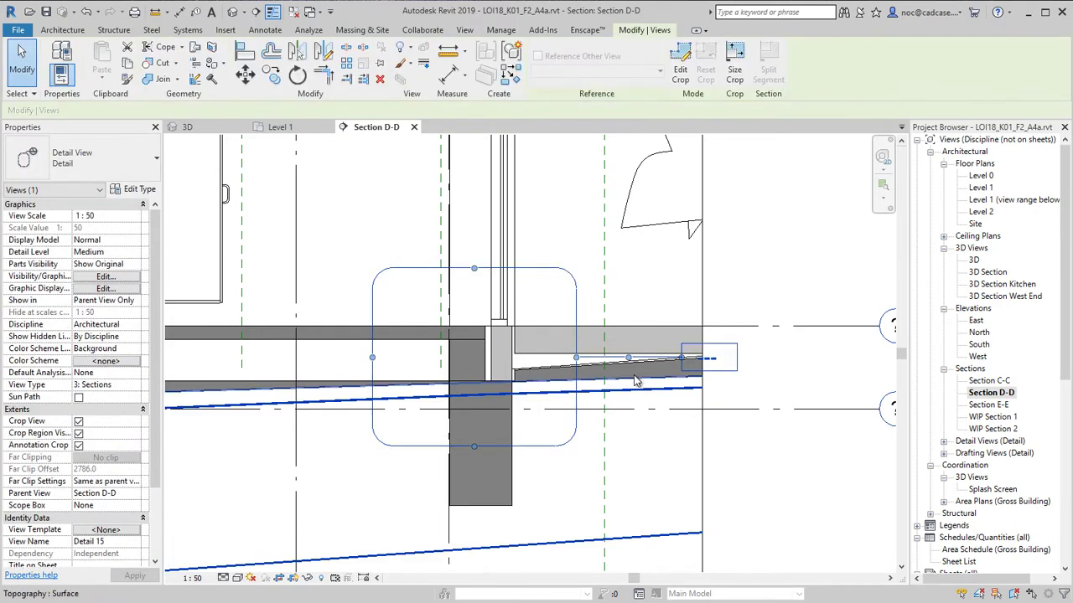
{"action": "left_click_drag", "start_coordinate": [695, 358], "coordinate": [630, 292]}
{"action": "left_click", "coordinate": [644, 415]}
{"action": "scroll", "coordinate": [600, 425], "scroll_direction": "down", "scroll_amount": 2}
{"action": "middle_click_drag", "start_coordinate": [575, 437], "coordinate": [537, 444]}
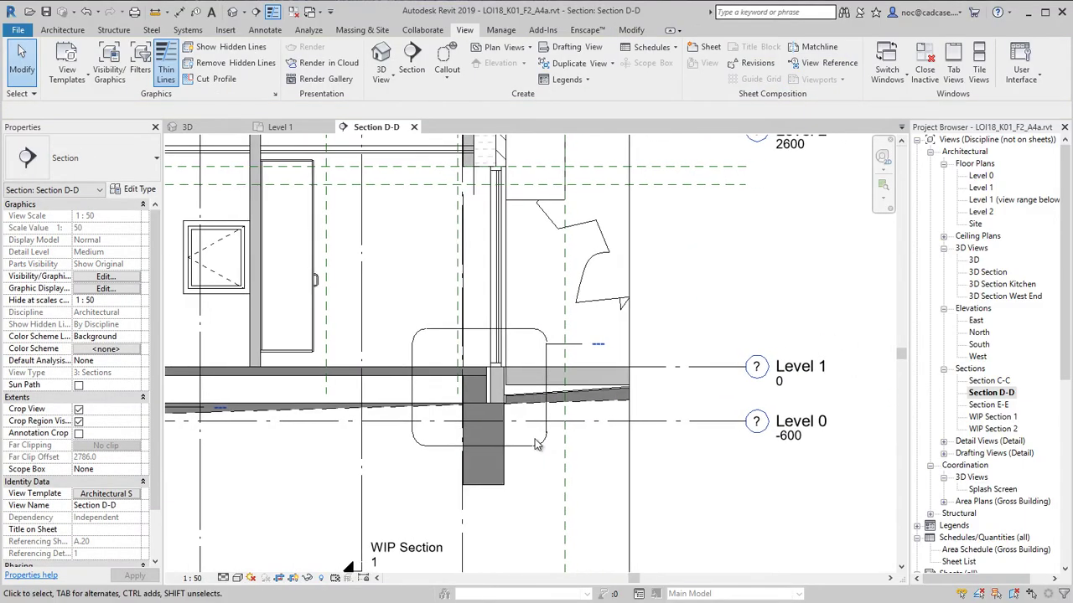
- Open the new callout's detail view, Detail 15, and inspect the cropped foundation junction
{"action": "left_click", "coordinate": [943, 441]}
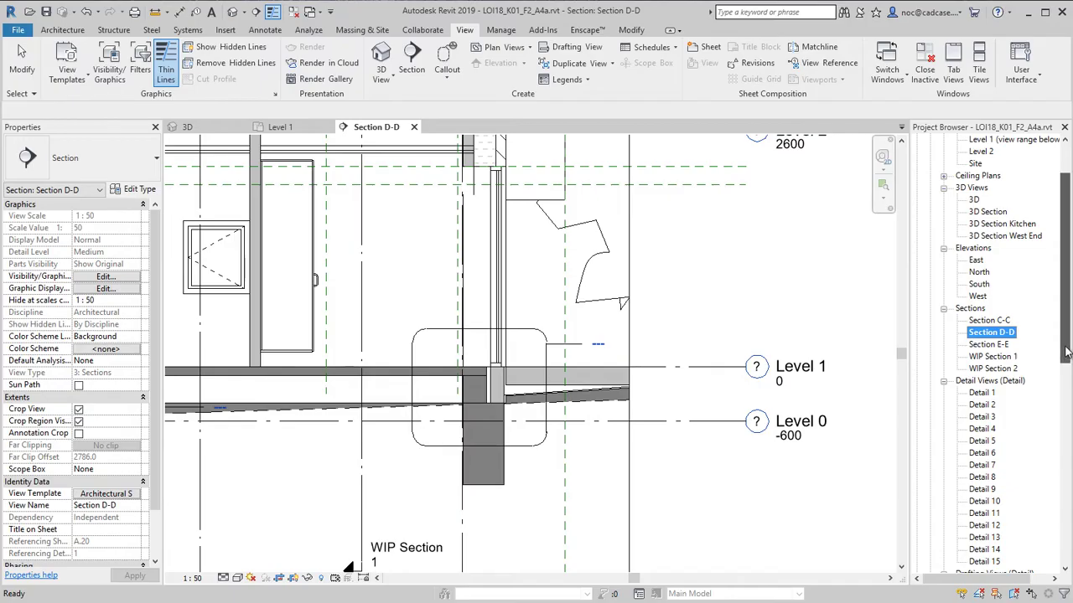
{"action": "left_click_drag", "start_coordinate": [1064, 347], "coordinate": [1064, 407]}
{"action": "double_click", "coordinate": [985, 429]}
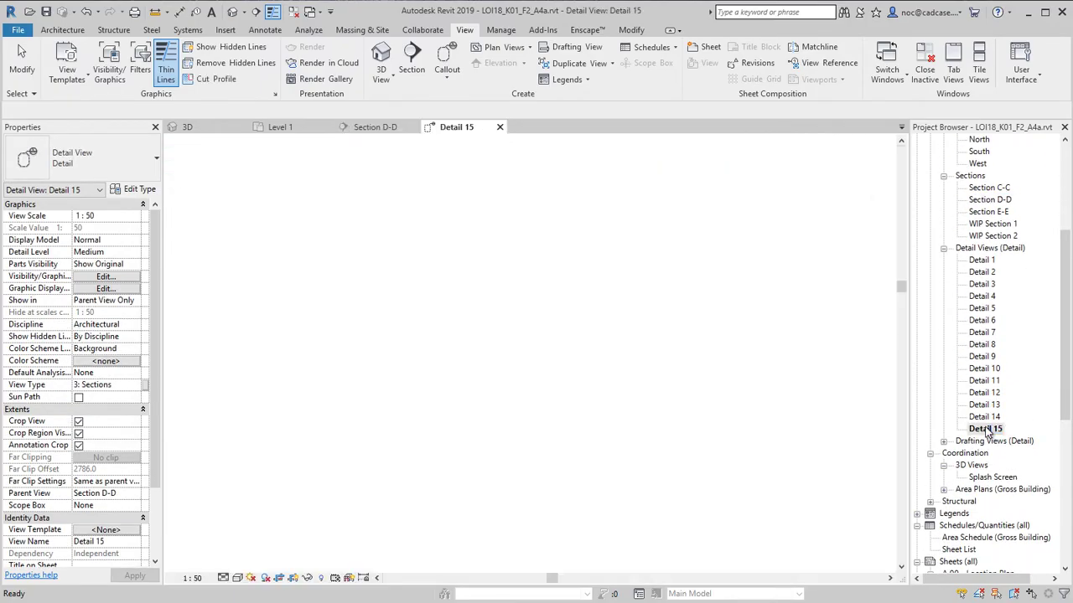
{"action": "scroll", "coordinate": [661, 386], "scroll_direction": "down", "scroll_amount": 4}
{"action": "scroll", "coordinate": [584, 409], "scroll_direction": "up", "scroll_amount": 5}
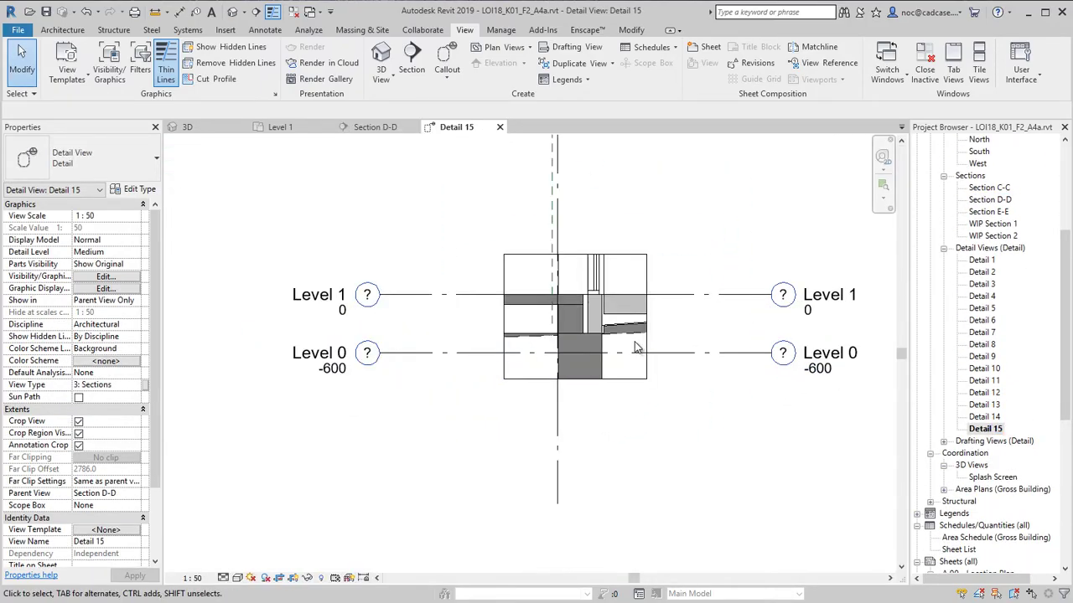
{"action": "mouse_move", "coordinate": [632, 444]}
{"action": "middle_mouse_down"}
{"action": "mouse_move", "coordinate": [633, 498]}
{"action": "mouse_move", "coordinate": [625, 441]}
{"action": "middle_mouse_up"}
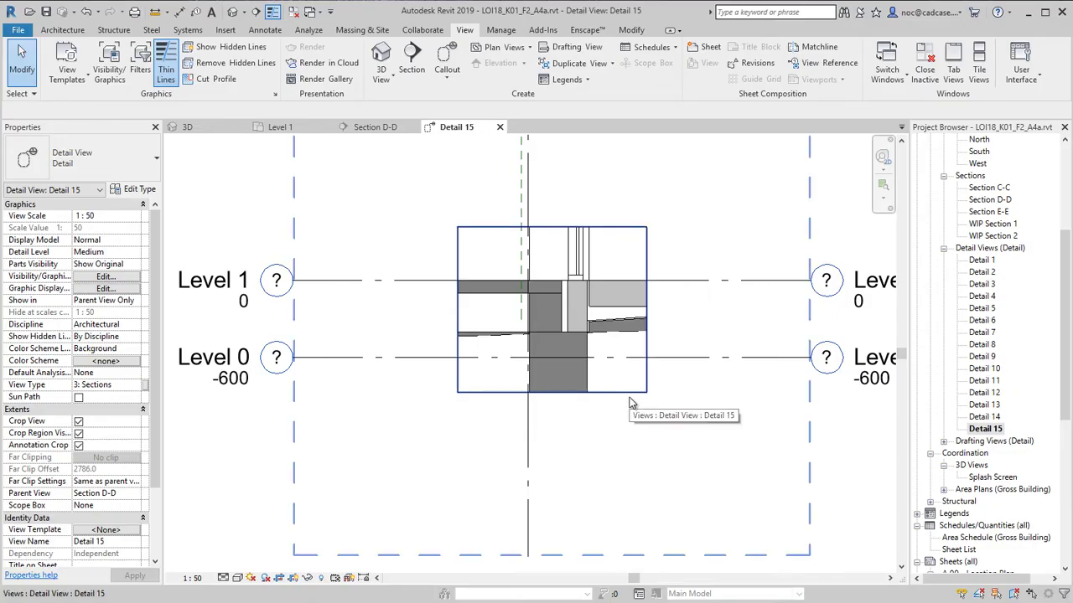
- Assign the Architectural Detail view template to all detail views from Detail 1 to Detail 15
{"action": "left_click", "coordinate": [982, 430]}
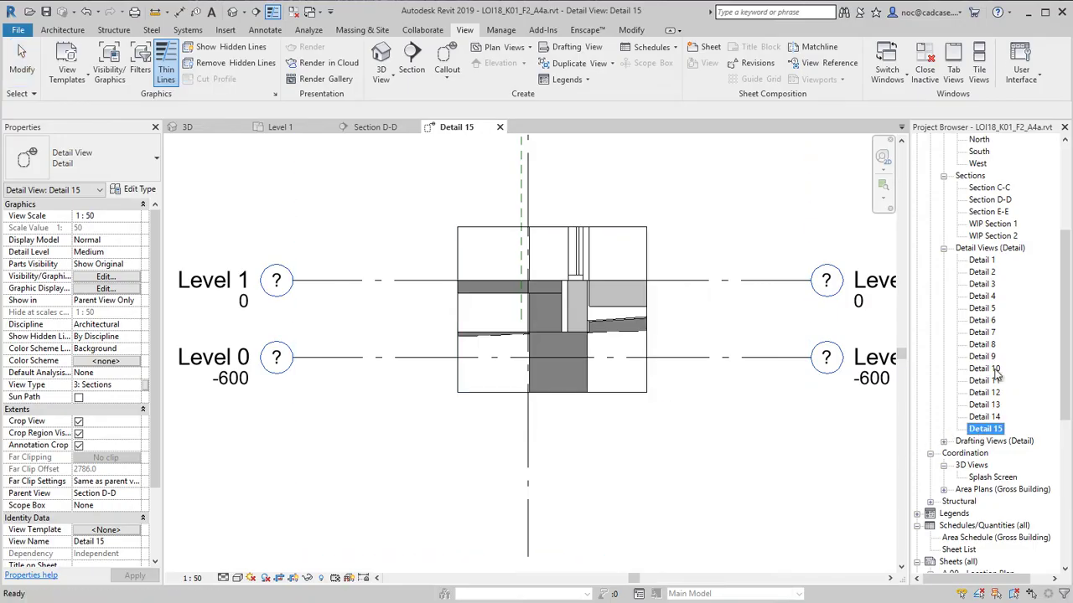
{"action": "left_click", "coordinate": [989, 265], "text": "shift"}
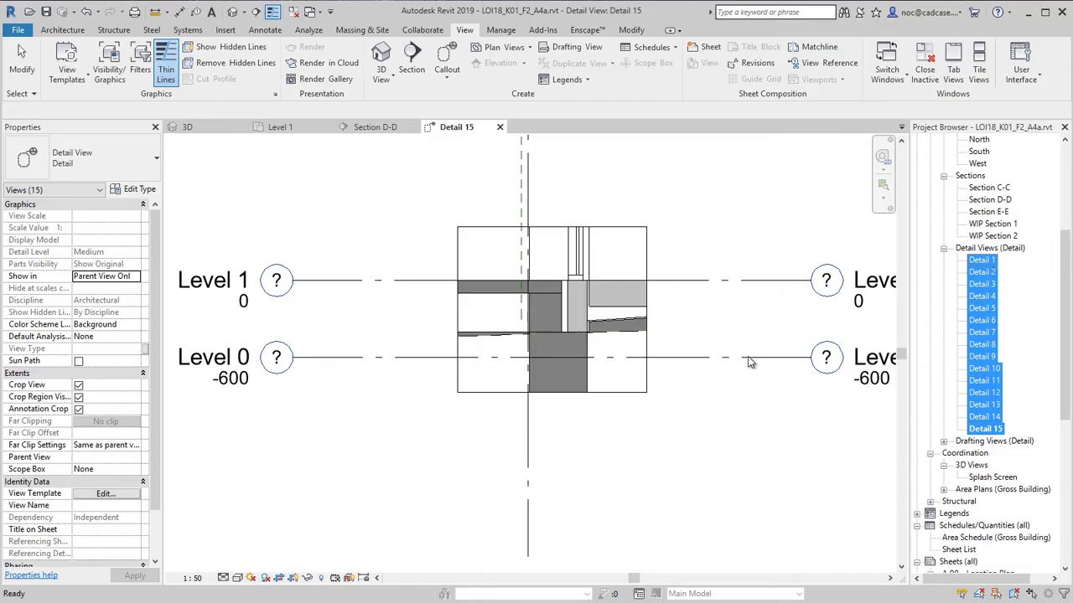
{"action": "left_click", "coordinate": [104, 494]}
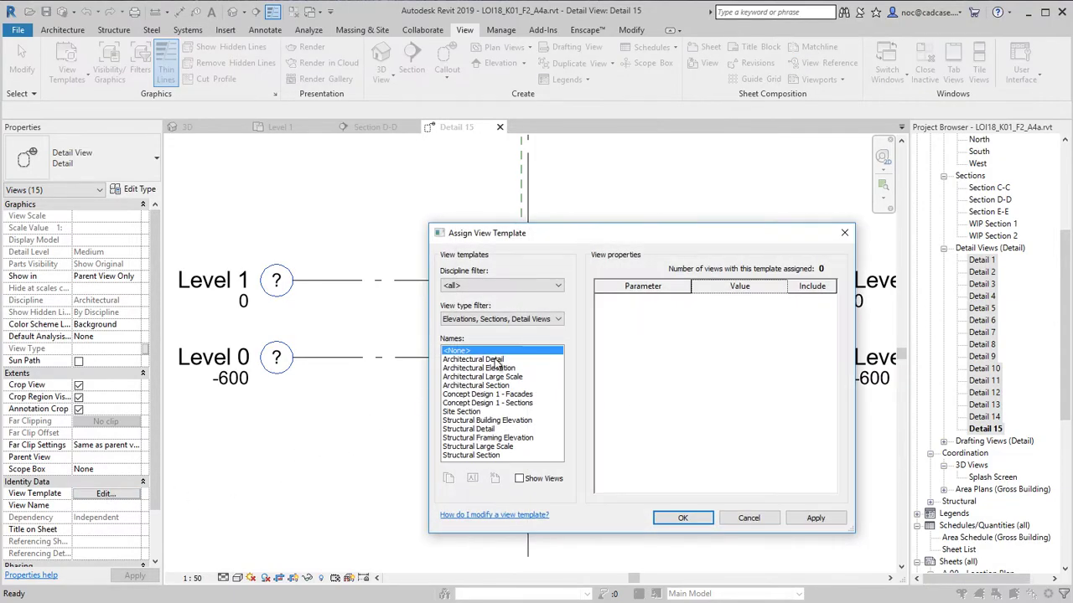
{"action": "left_click", "coordinate": [498, 360]}
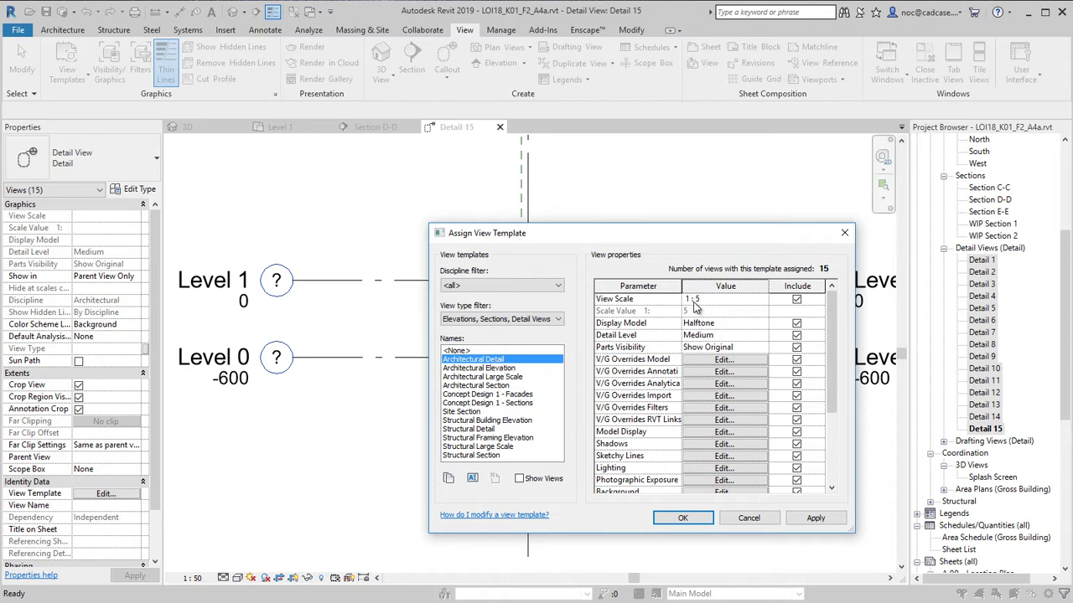
{"action": "left_click", "coordinate": [682, 519]}
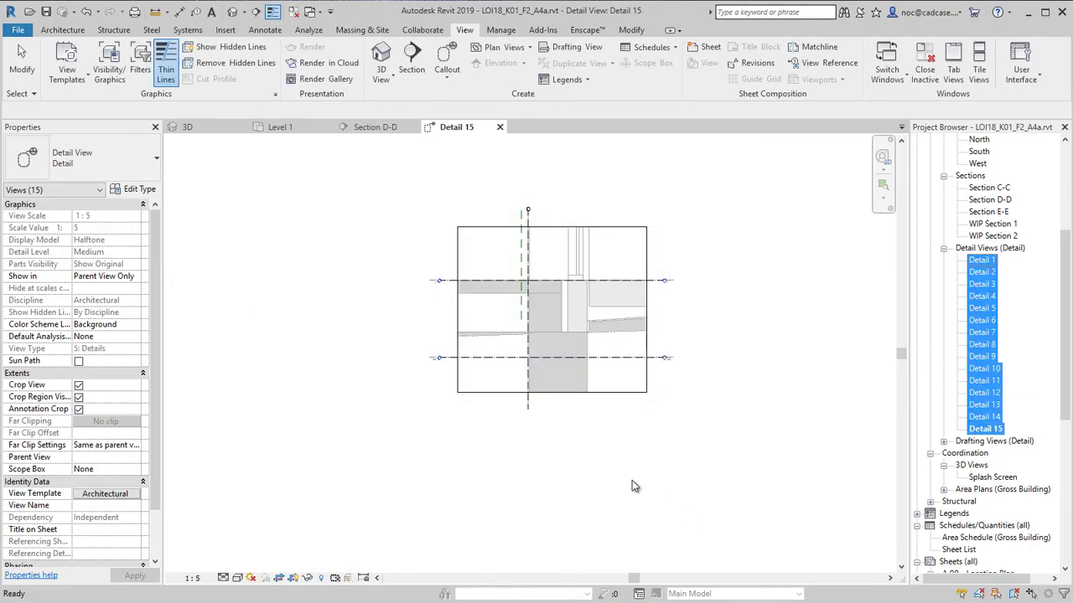
{"action": "left_click", "coordinate": [649, 450]}
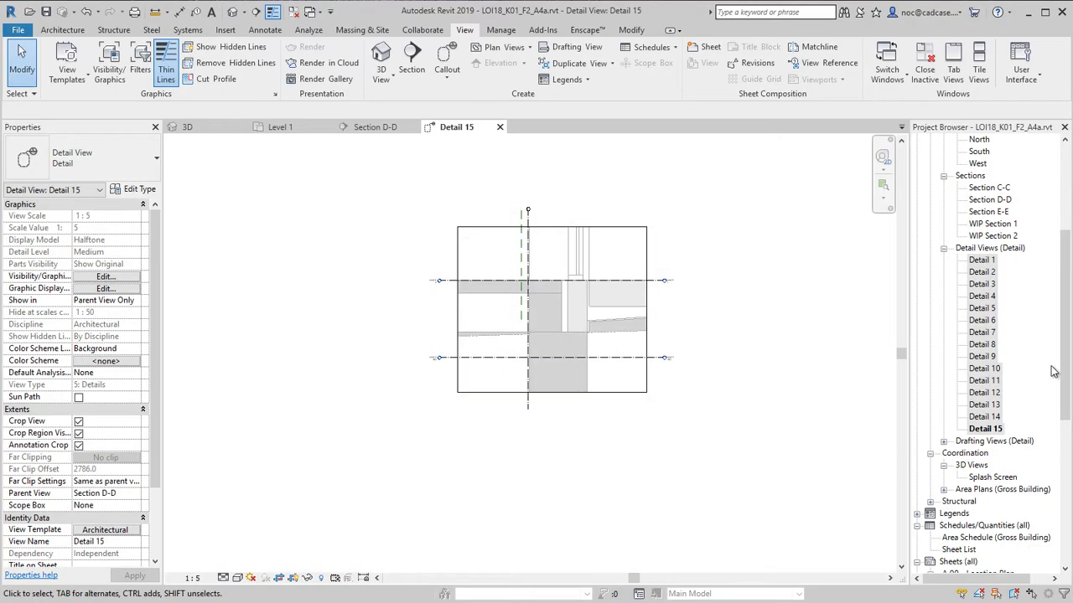
- Create a new sheet using the Sheet din824 Titleblock : 30x42 titleblock
{"action": "left_click_drag", "start_coordinate": [1065, 372], "coordinate": [1065, 391]}
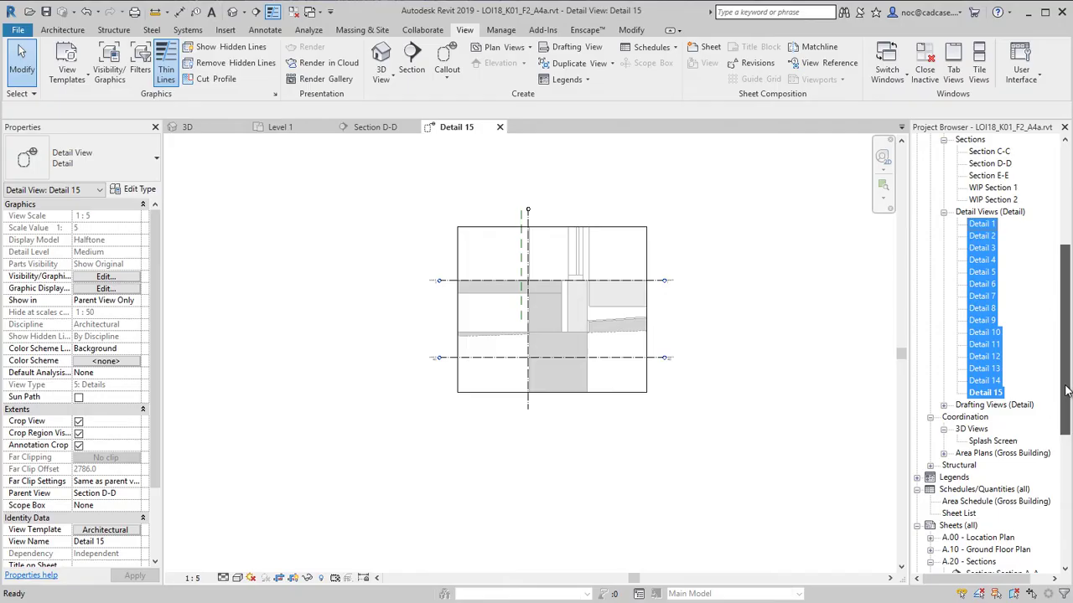
{"action": "left_click", "coordinate": [951, 527]}
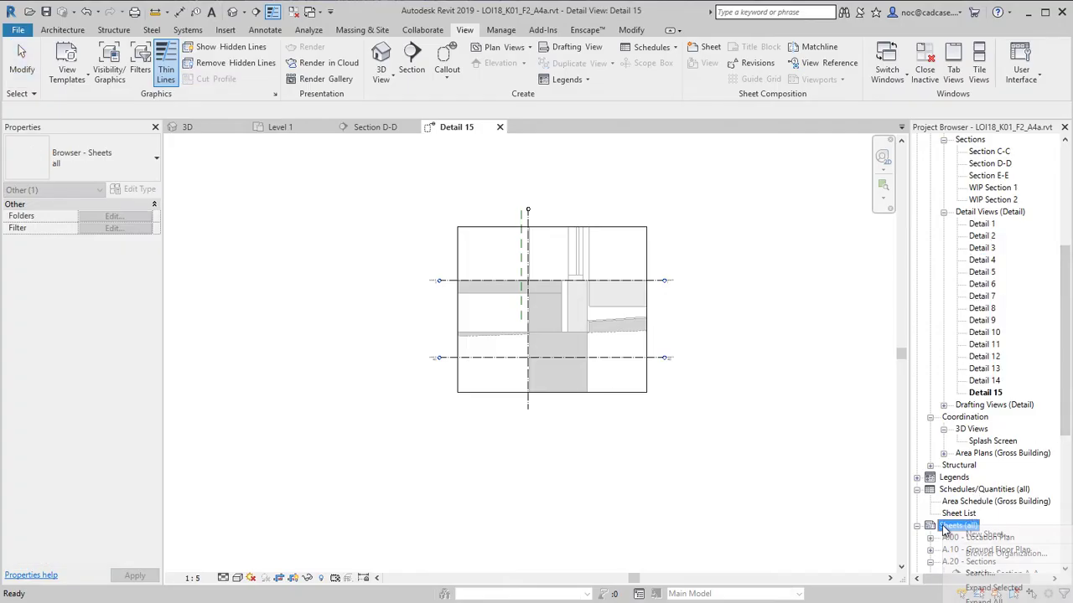
{"action": "right_click", "coordinate": [951, 526]}
{"action": "left_click", "coordinate": [1009, 541]}
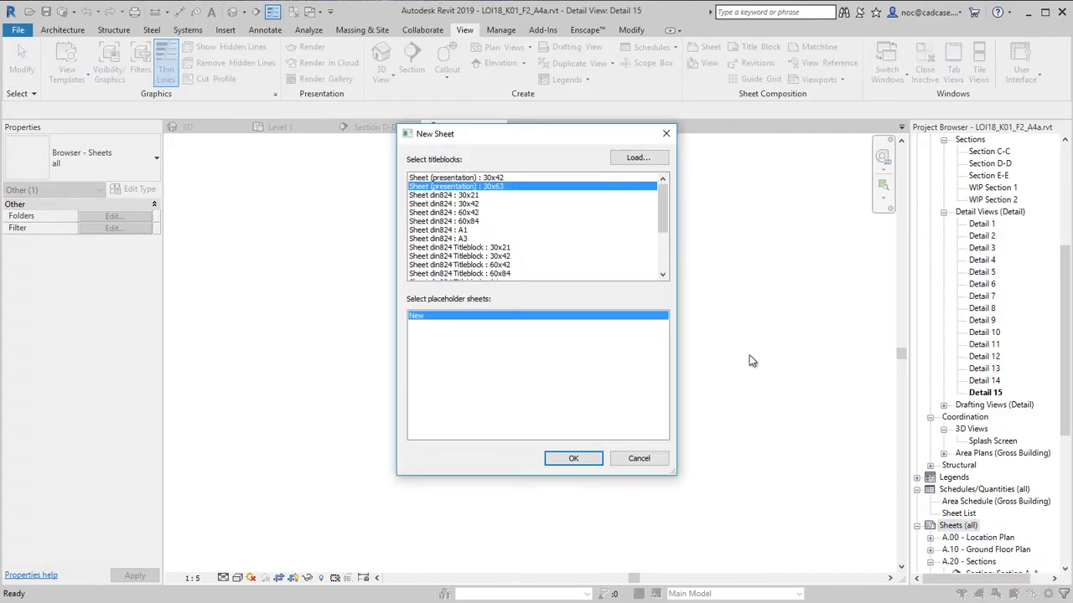
{"action": "left_click", "coordinate": [503, 256]}
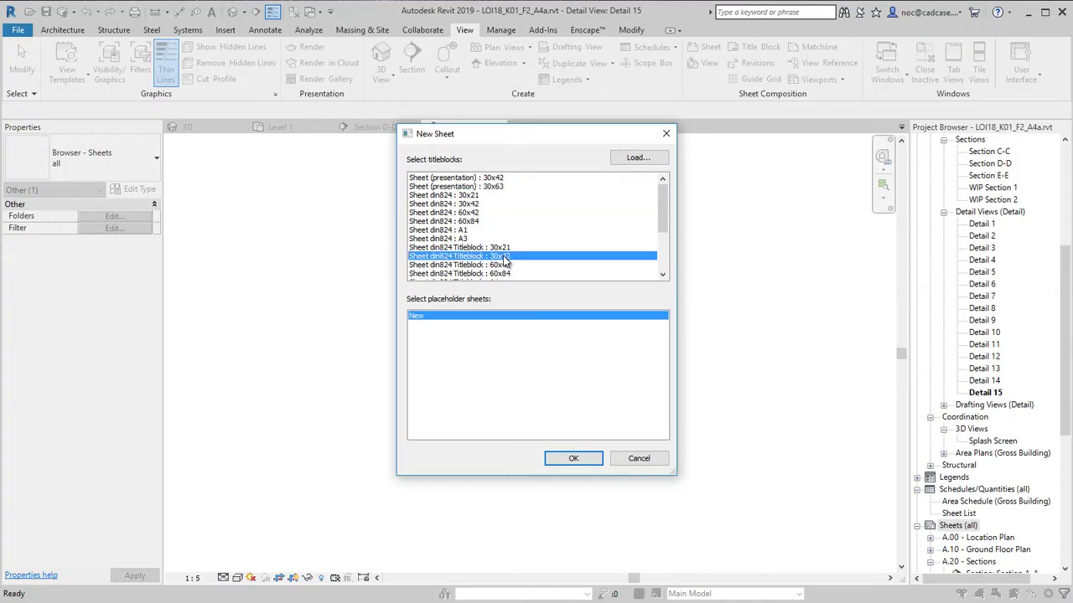
{"action": "left_click", "coordinate": [573, 459]}
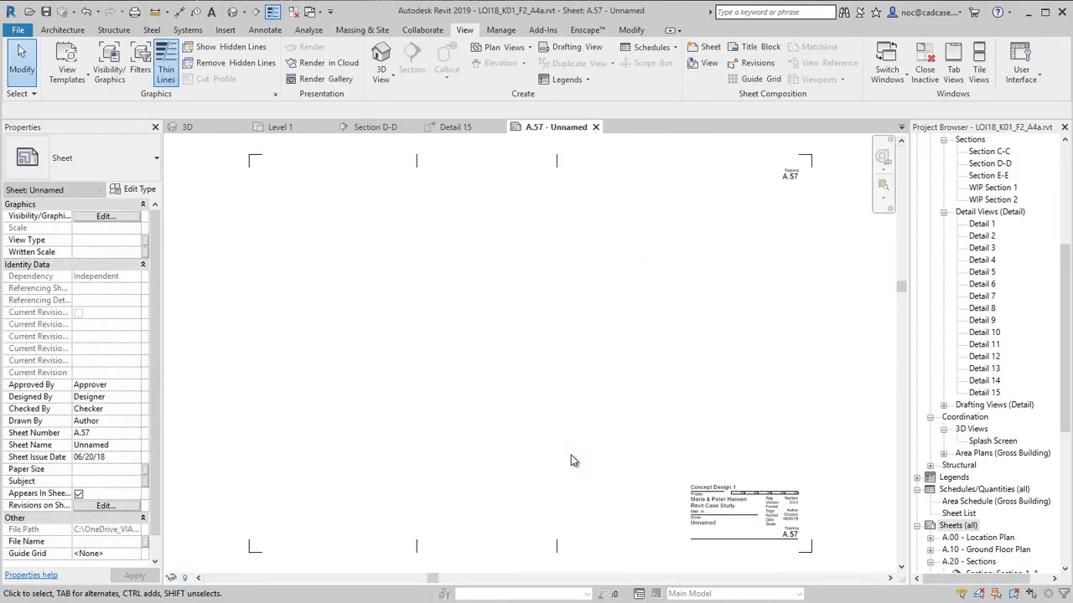
- Place the Detail 15 view on the new sheet A.57
{"action": "left_click", "coordinate": [985, 393]}
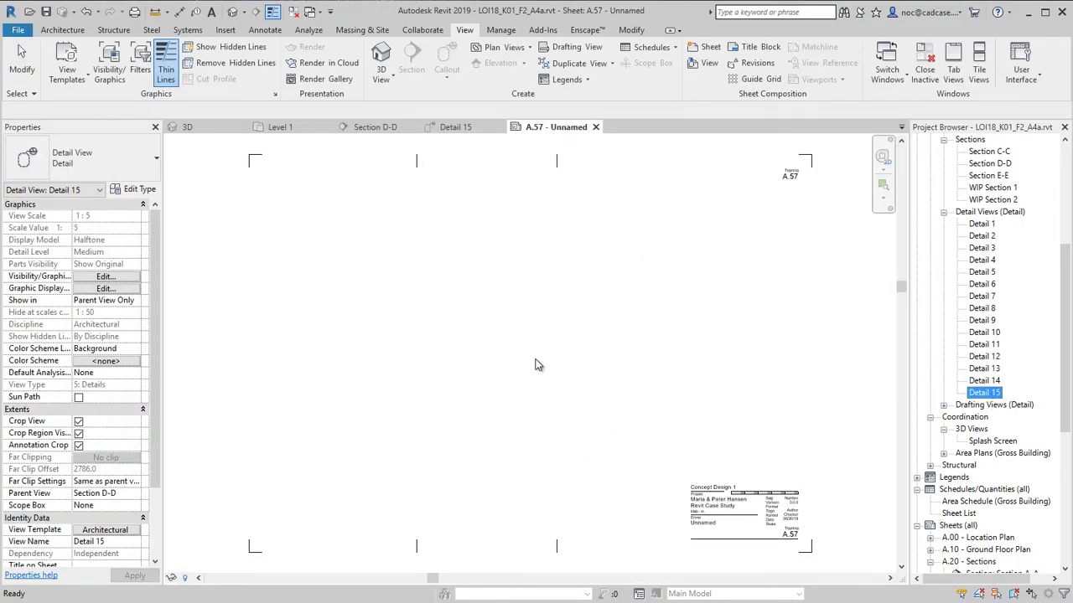
{"action": "left_click", "coordinate": [477, 362]}
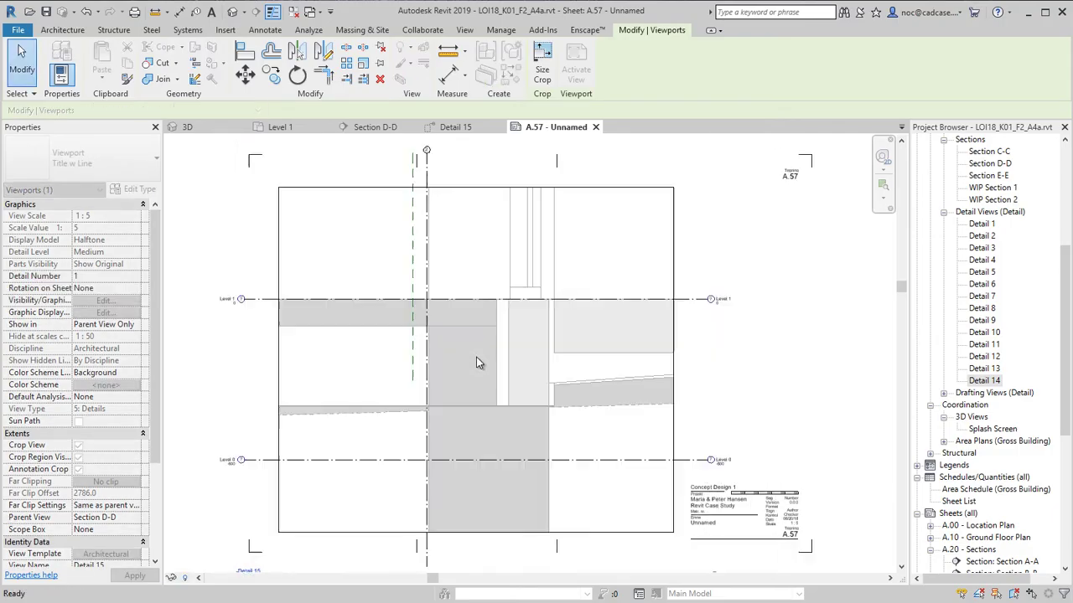
{"action": "scroll", "coordinate": [477, 362], "scroll_direction": "down", "scroll_amount": 4}
{"action": "left_click", "coordinate": [746, 310]}
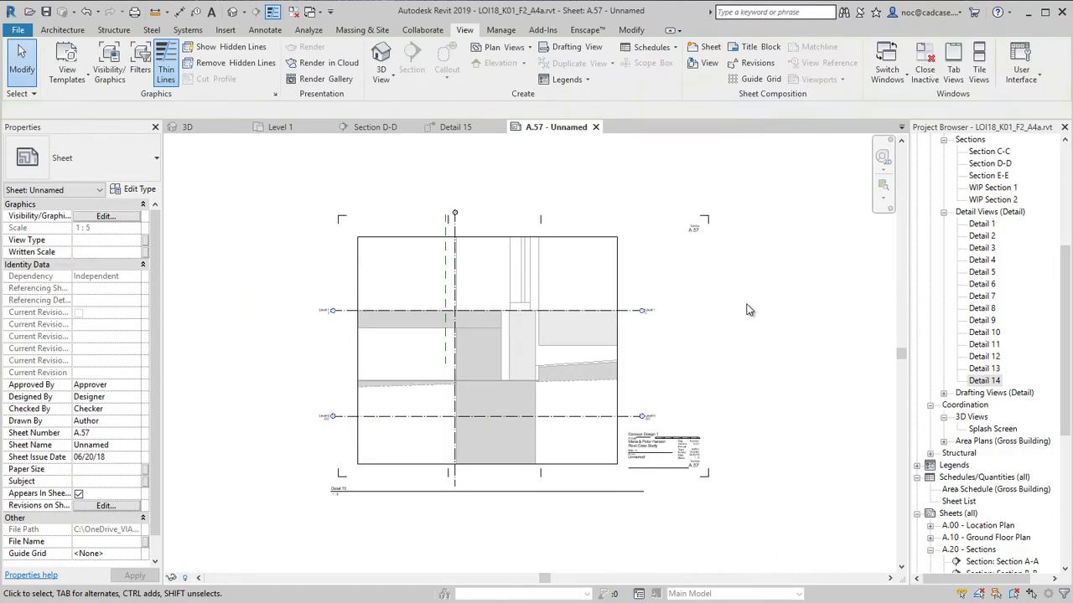
- Activate the Detail 15 viewport, pull its upper, lower and left crop edges inward so it fits the sheet, and deactivate it
{"action": "double_click", "coordinate": [578, 295]}
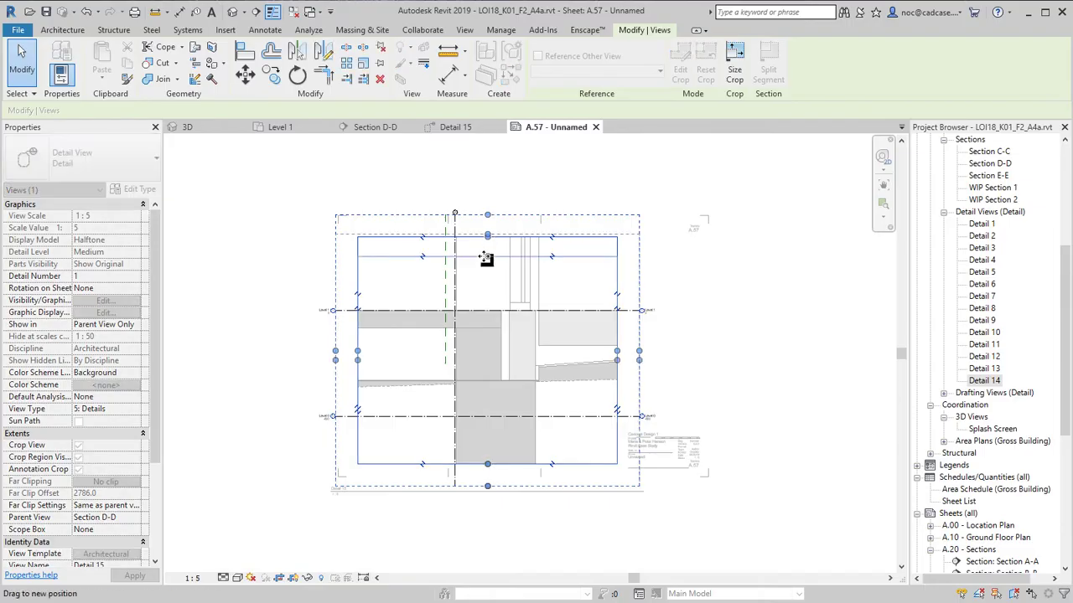
{"action": "left_click_drag", "start_coordinate": [486, 258], "coordinate": [486, 264]}
{"action": "left_click_drag", "start_coordinate": [483, 465], "coordinate": [489, 431]}
{"action": "left_click_drag", "start_coordinate": [357, 350], "coordinate": [367, 354]}
{"action": "left_click", "coordinate": [779, 308]}
{"action": "double_click", "coordinate": [779, 307]}
- Hide the crop region of Detail 15 from within its activated viewport and return to the sheet
{"action": "left_click", "coordinate": [558, 317]}
{"action": "double_click", "coordinate": [567, 304]}
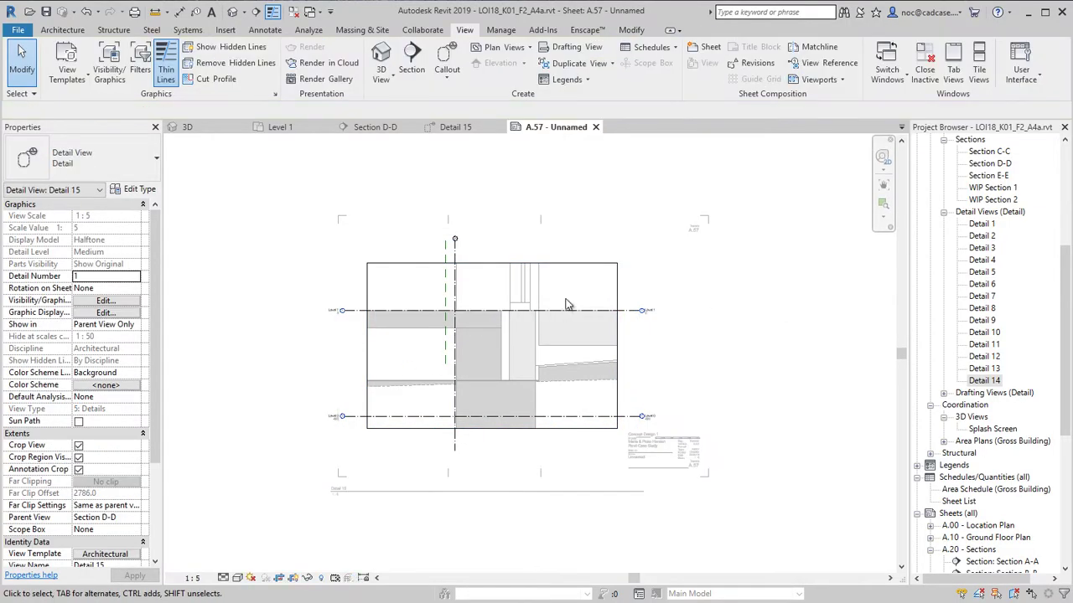
{"action": "left_click", "coordinate": [292, 578]}
{"action": "double_click", "coordinate": [347, 532]}
- Change the Detail 15 viewport type to No Title and nudge the viewport slightly to the right on the sheet
{"action": "left_click", "coordinate": [412, 407]}
{"action": "left_click", "coordinate": [156, 157]}
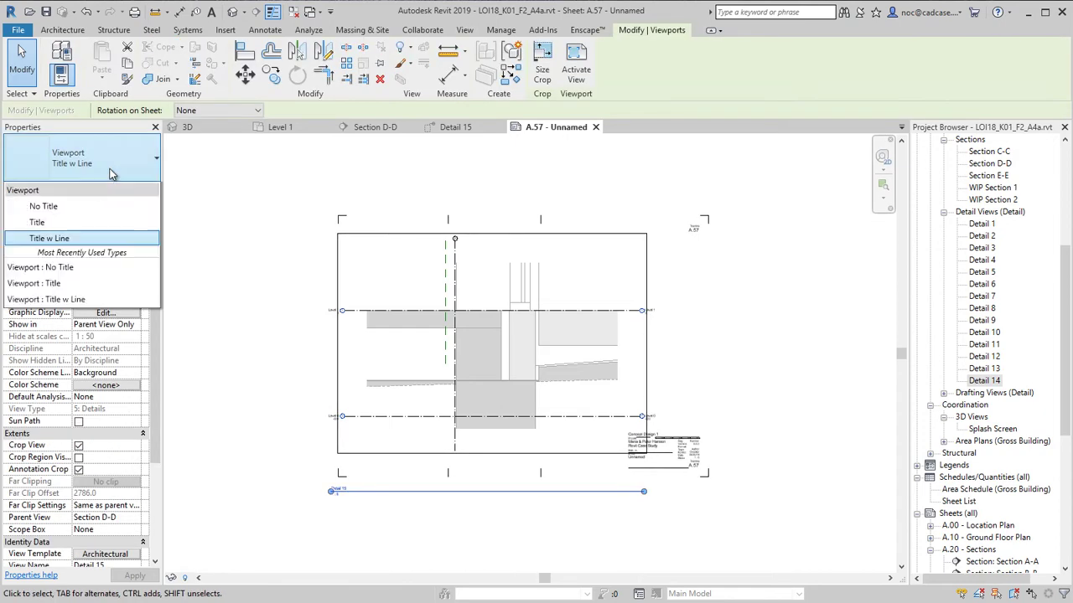
{"action": "left_click", "coordinate": [40, 206]}
{"action": "key", "text": "Escape"}
{"action": "key", "text": "Right"}
{"action": "key", "text": "Right"}
{"action": "key", "text": "Right"}
{"action": "key", "text": "Right"}
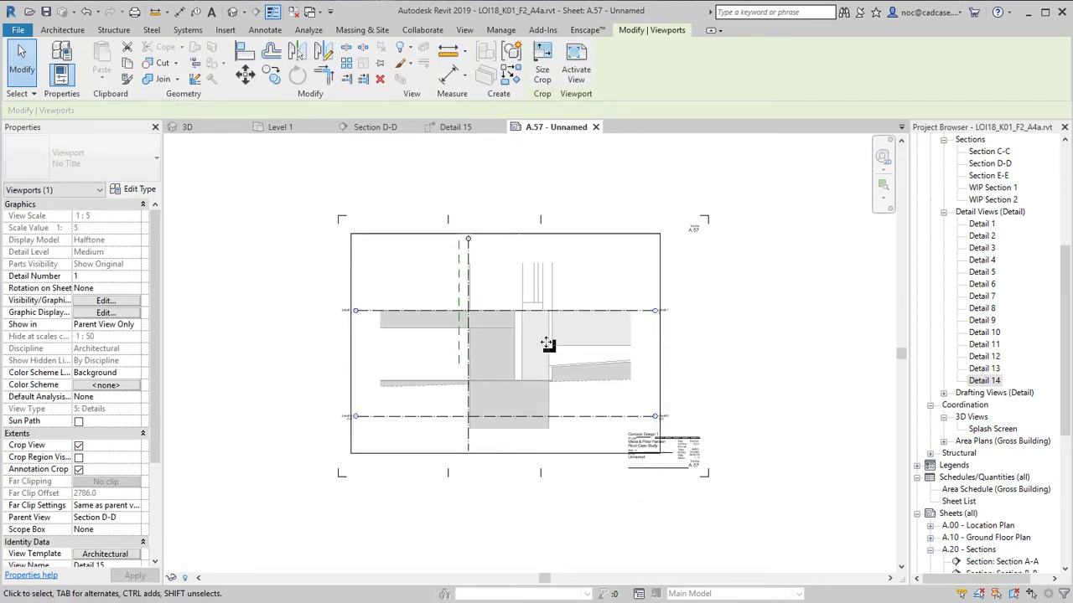
{"action": "left_click", "coordinate": [805, 273]}
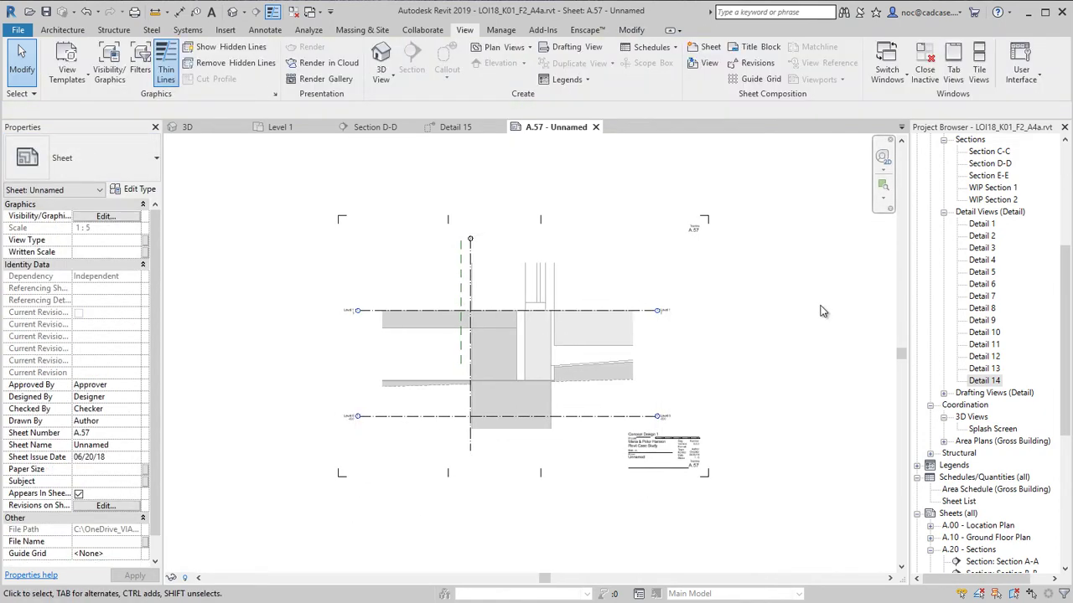
- Open sheet A.44 and place the Detail 1 view on it
{"action": "middle_click_drag", "start_coordinate": [820, 312], "coordinate": [804, 347]}
{"action": "left_click_drag", "start_coordinate": [1065, 394], "coordinate": [1043, 496]}
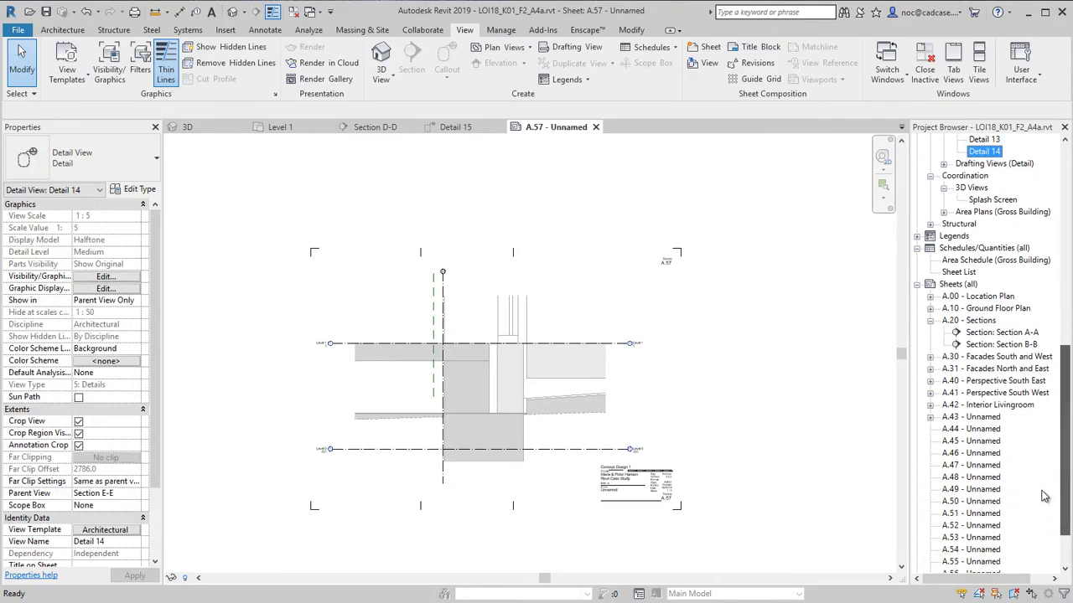
{"action": "double_click", "coordinate": [970, 428]}
{"action": "scroll", "coordinate": [987, 436], "scroll_direction": "up", "scroll_amount": 10}
{"action": "left_click", "coordinate": [981, 428]}
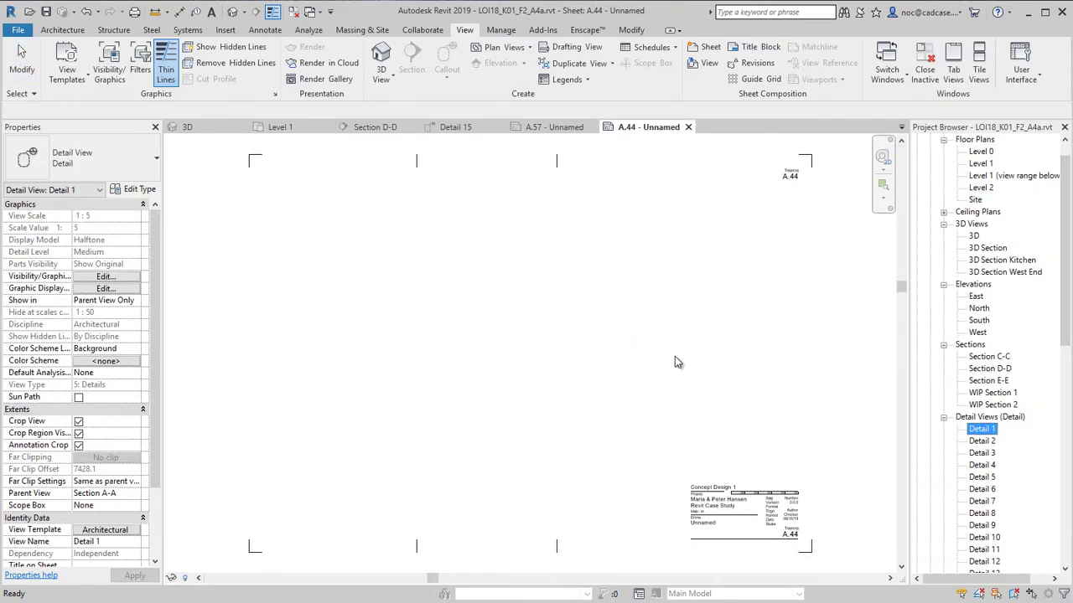
{"action": "left_click", "coordinate": [459, 352]}
{"action": "key", "text": "Escape"}
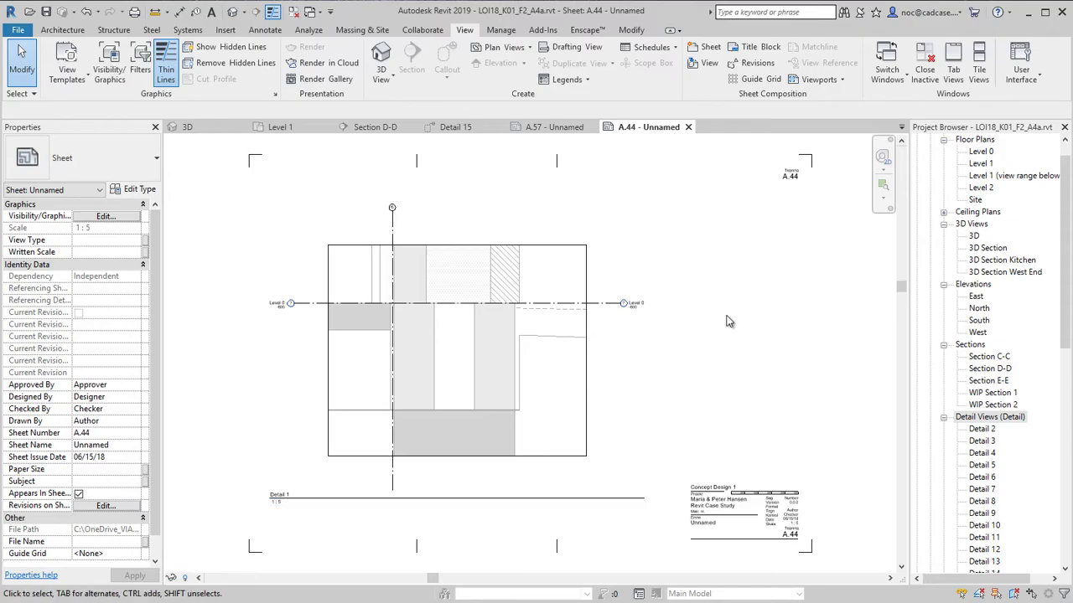
- Change the Detail 1 viewport type on sheet A.44 to No Title
{"action": "left_click", "coordinate": [514, 328]}
{"action": "left_click", "coordinate": [84, 158]}
{"action": "left_click", "coordinate": [38, 220]}
{"action": "key", "text": "Escape"}
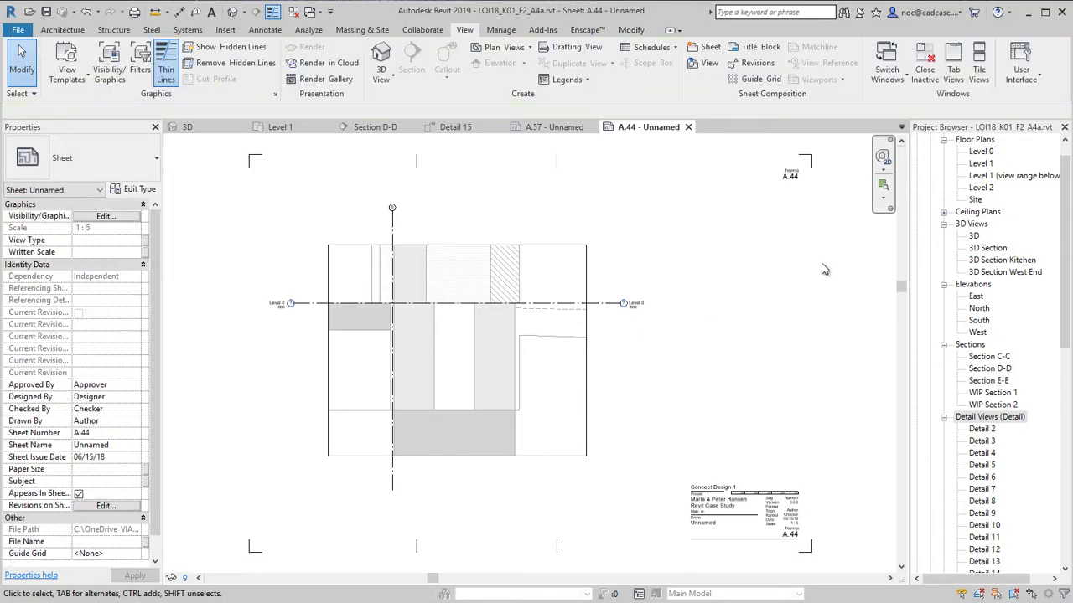
{"action": "left_click", "coordinate": [600, 328]}
{"action": "left_click", "coordinate": [833, 307]}
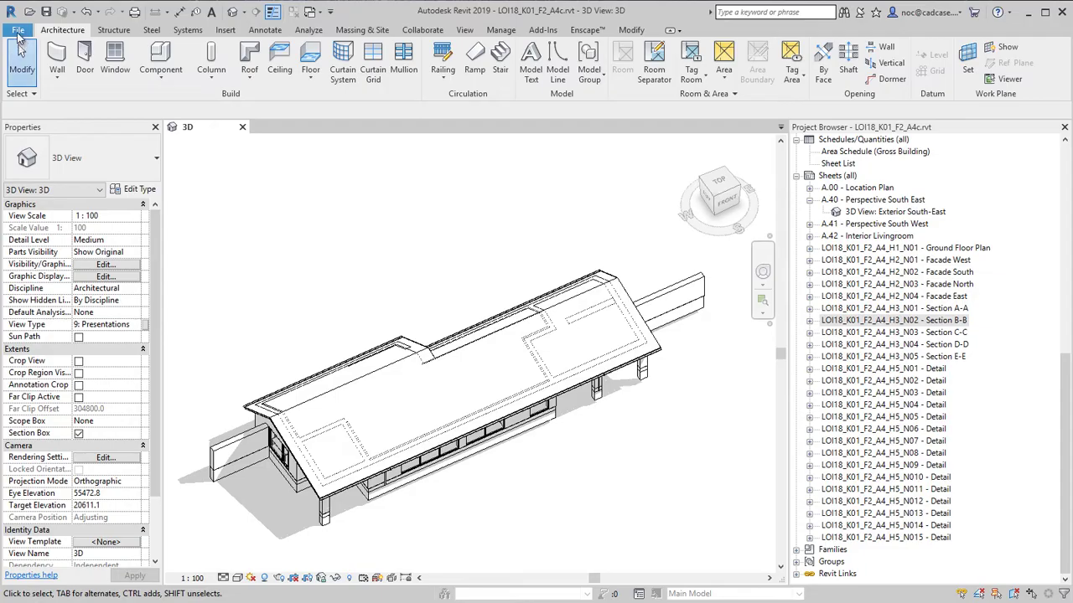
- Start a DWF export of the model, listing the sheets in the model, and check which section and detail sheets are included
{"action": "left_click", "coordinate": [18, 32]}
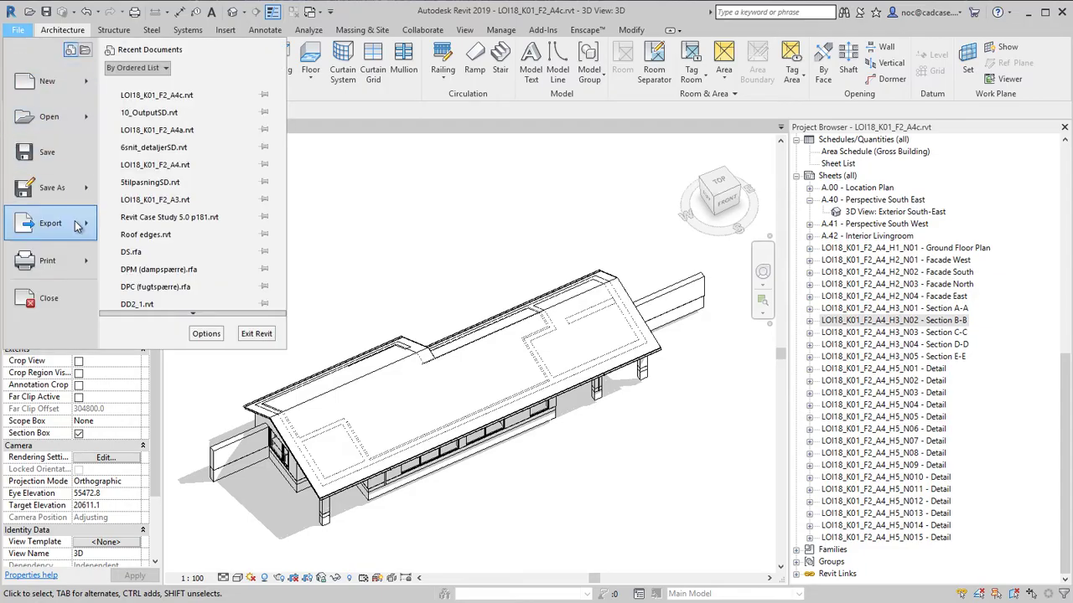
{"action": "mouse_move", "coordinate": [80, 225]}
{"action": "left_click", "coordinate": [167, 122]}
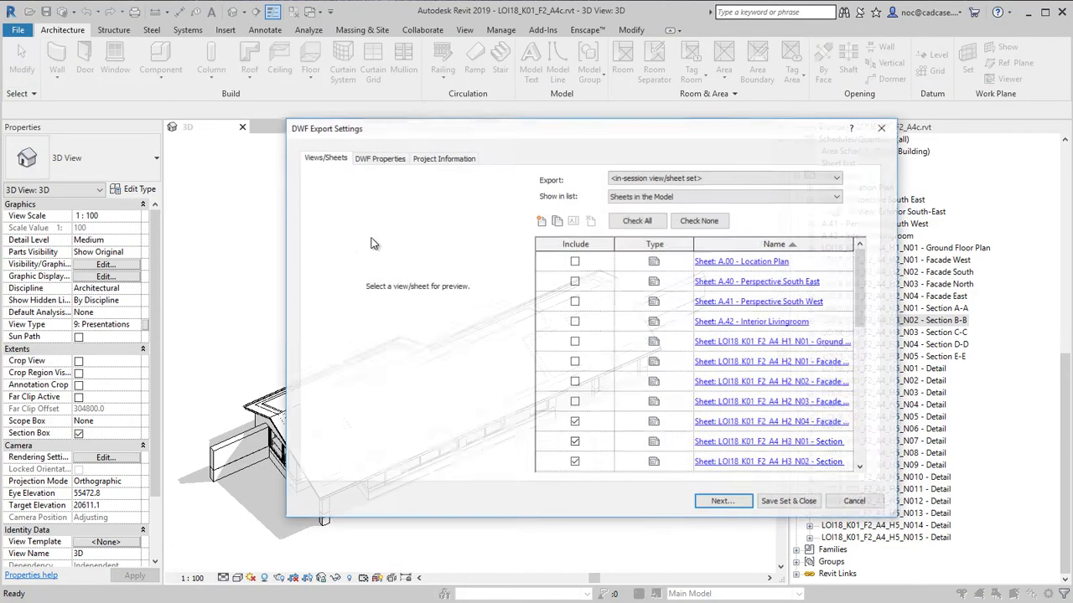
{"action": "left_click", "coordinate": [676, 179]}
{"action": "left_click", "coordinate": [675, 198]}
{"action": "left_click", "coordinate": [721, 196]}
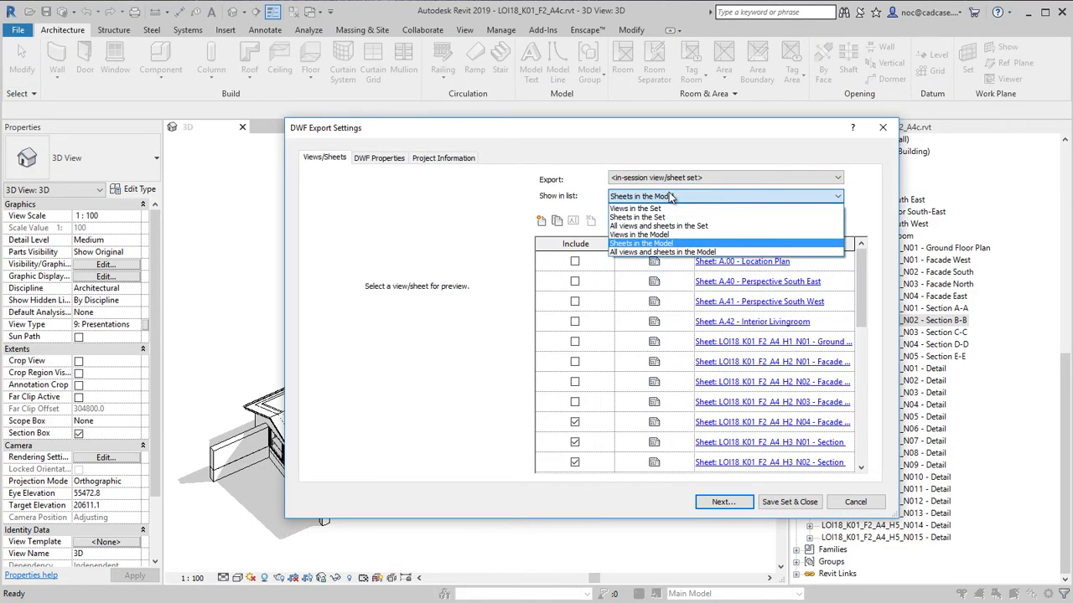
{"action": "left_click", "coordinate": [681, 240]}
{"action": "left_click_drag", "start_coordinate": [862, 286], "coordinate": [855, 312]}
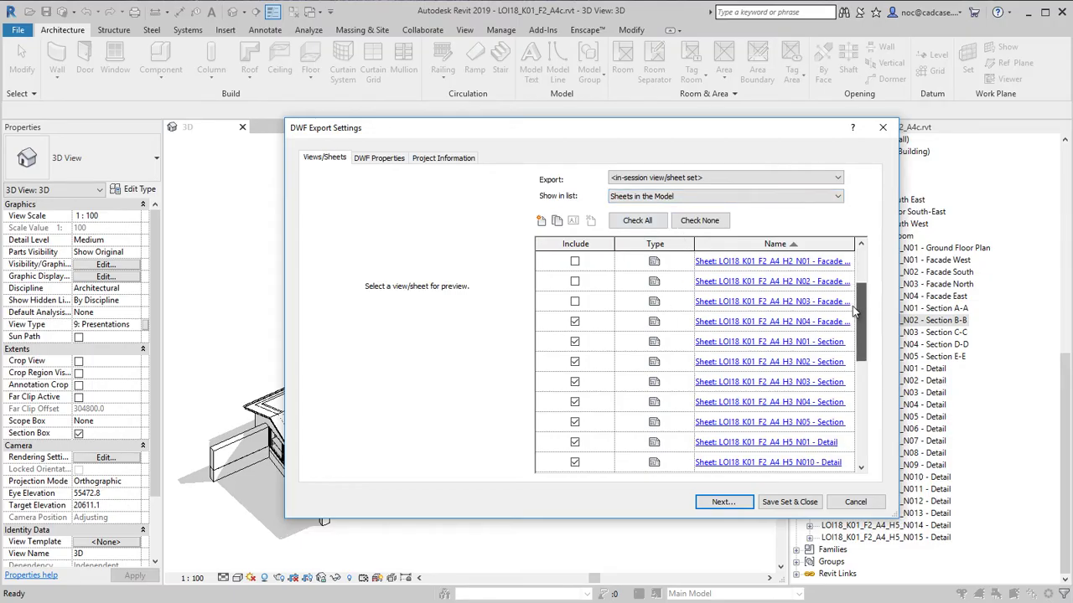
{"action": "scroll", "coordinate": [597, 433], "scroll_direction": "down", "scroll_amount": 4}
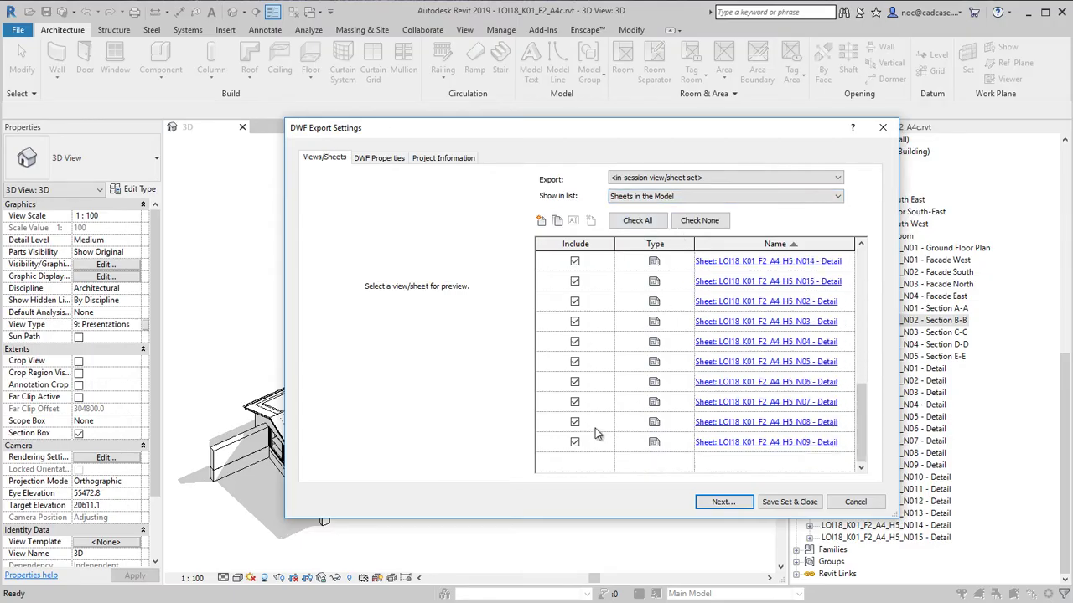
- Set the paper size in the DWF print setup to <Use Sheet Size>
{"action": "left_click", "coordinate": [382, 158]}
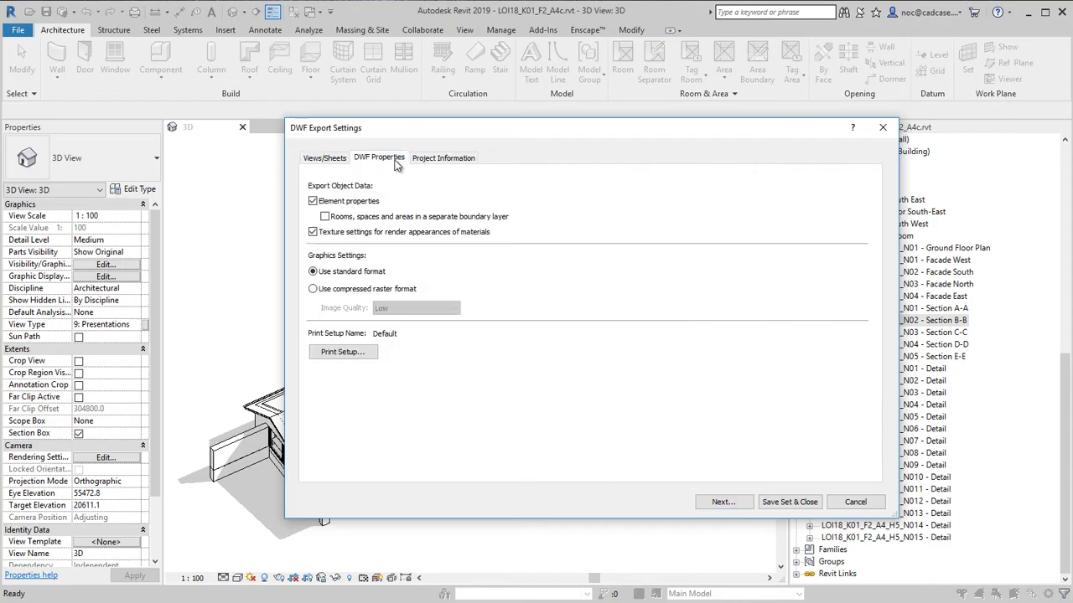
{"action": "left_click", "coordinate": [343, 352]}
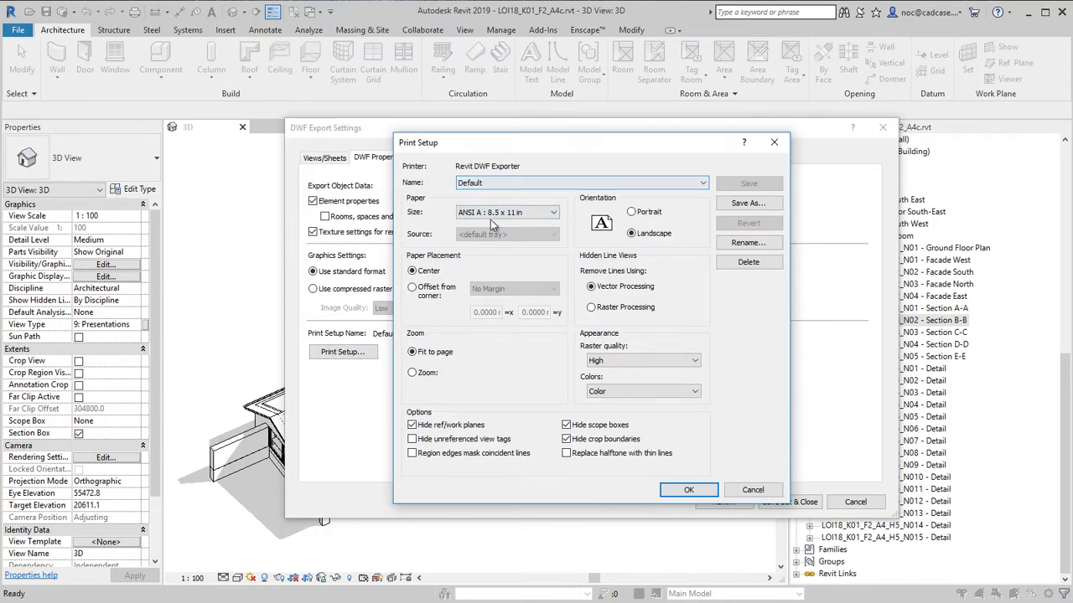
{"action": "left_click", "coordinate": [495, 213]}
{"action": "left_click", "coordinate": [487, 224]}
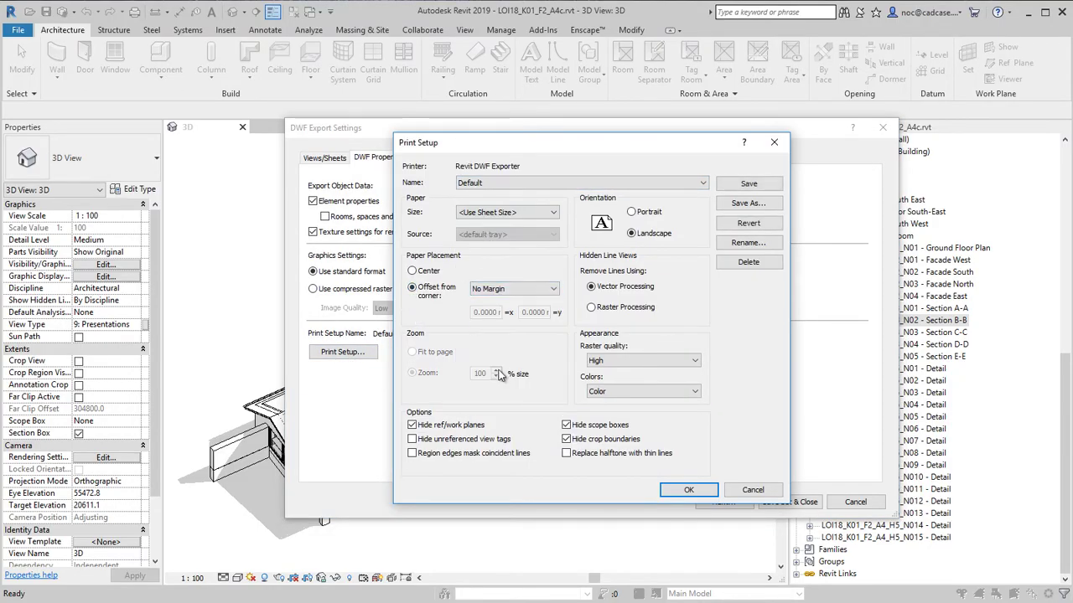
{"action": "left_click", "coordinate": [677, 491]}
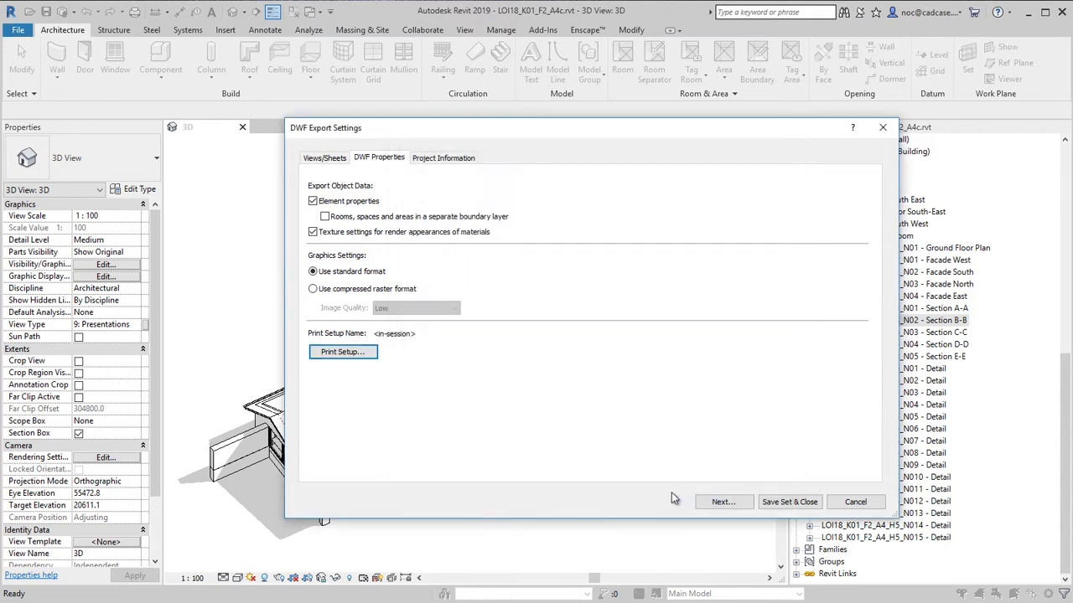
- Export the selected sheets as a DWFx file to the _UDF folder, reusing the file To sketching.dwfx
{"action": "left_click", "coordinate": [722, 502]}
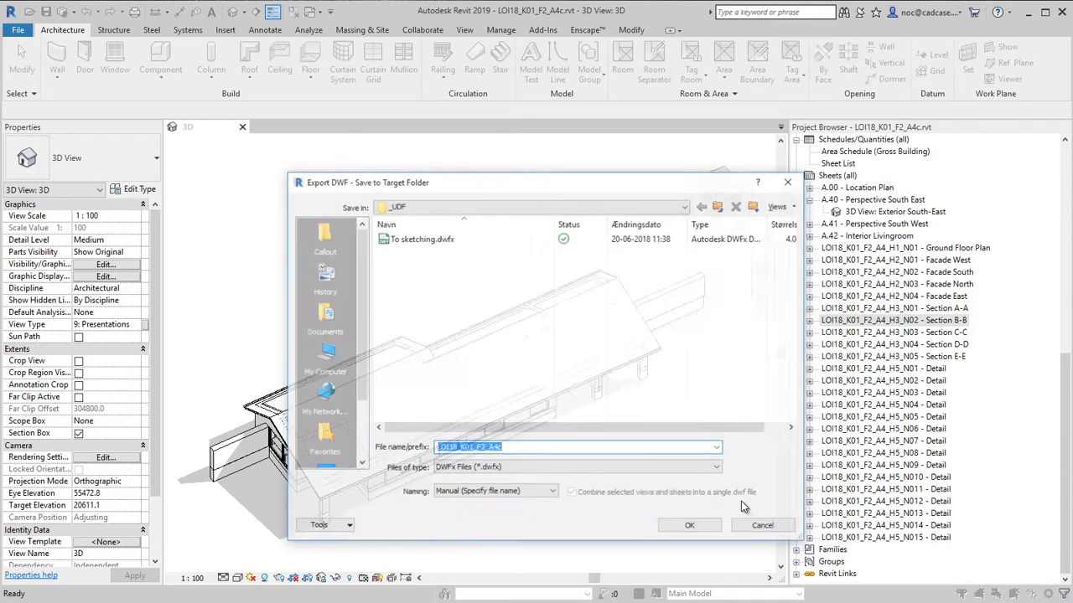
{"action": "left_click", "coordinate": [424, 242]}
{"action": "left_click", "coordinate": [692, 527]}
{"action": "left_click", "coordinate": [334, 414]}
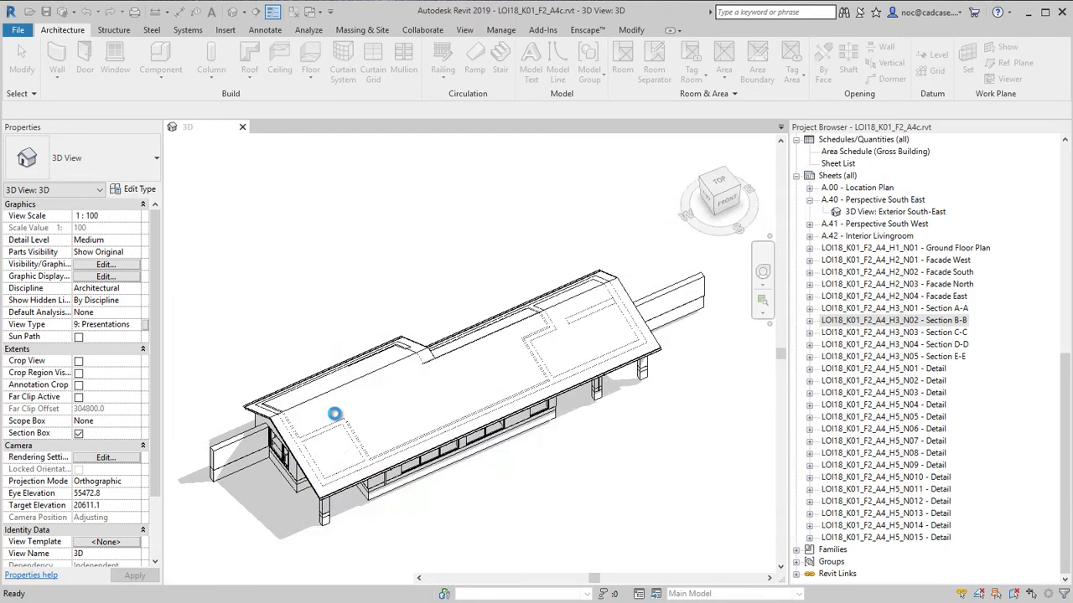
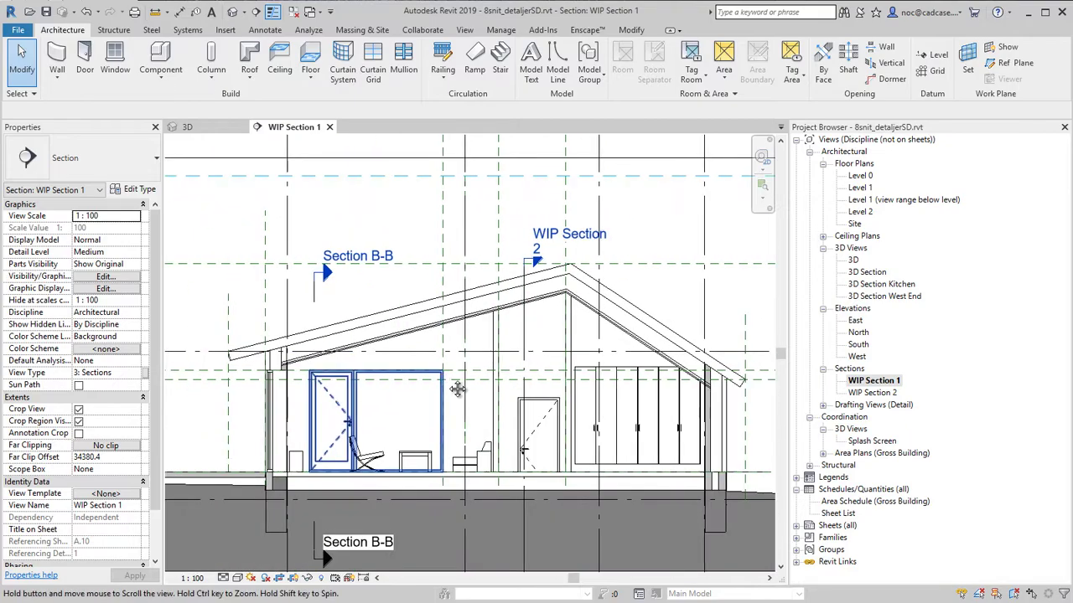
- Change the upper Generic - 200mm roof in WIP Section 1 to the type Covering - 20mm Roofing Asphalt Filt
{"action": "left_click", "coordinate": [360, 362]}
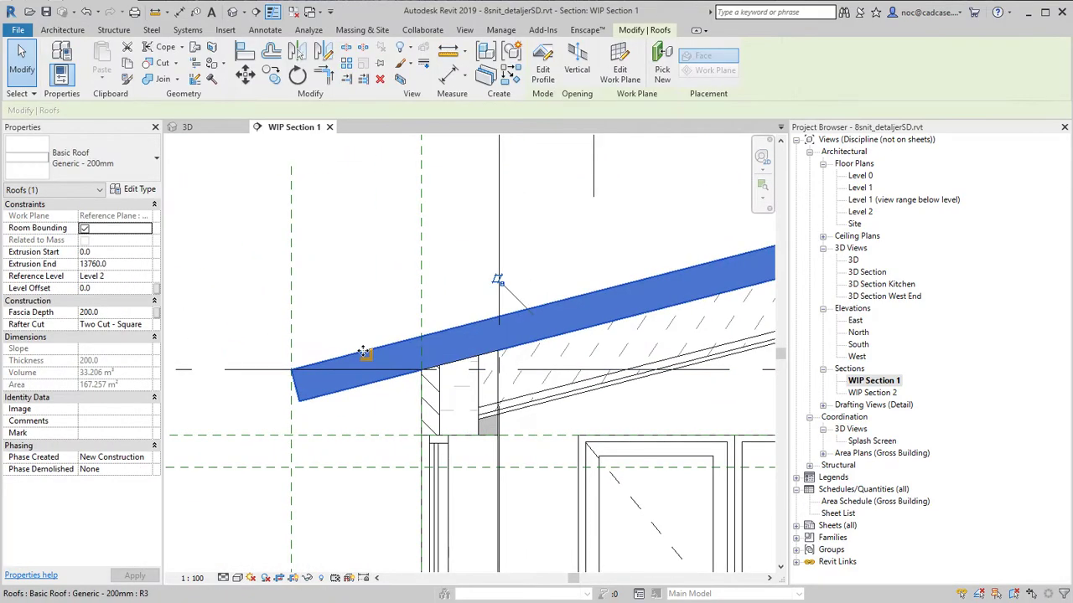
{"action": "left_click", "coordinate": [143, 177]}
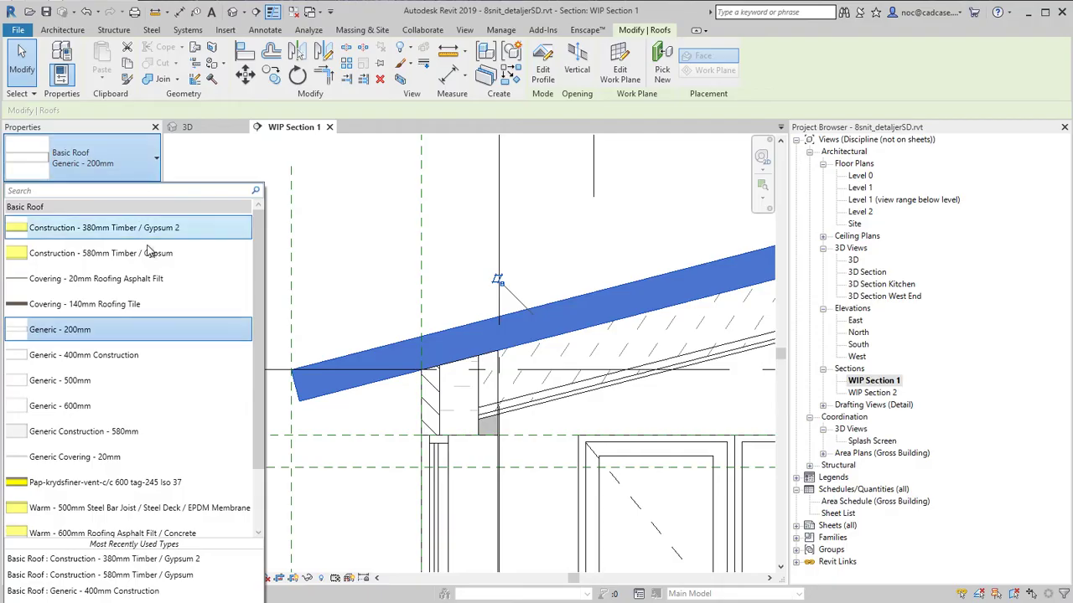
{"action": "left_click", "coordinate": [155, 279]}
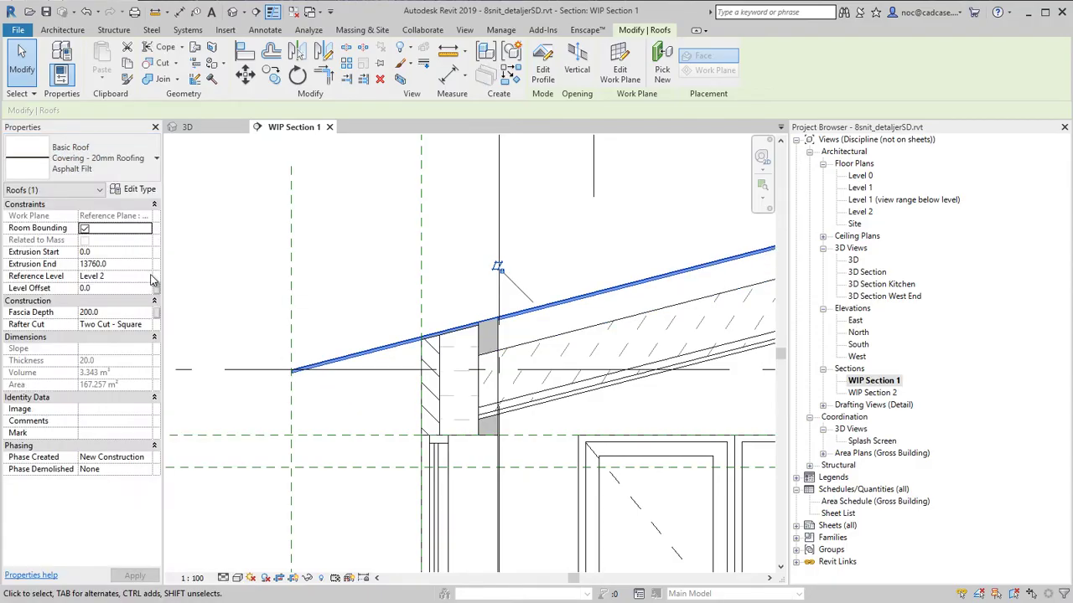
- Duplicate the roof covering type as AE01_Roof_Covering_25mm
{"action": "scroll", "coordinate": [321, 378], "scroll_direction": "up", "scroll_amount": 2}
{"action": "scroll", "coordinate": [321, 378], "scroll_direction": "down", "scroll_amount": 1}
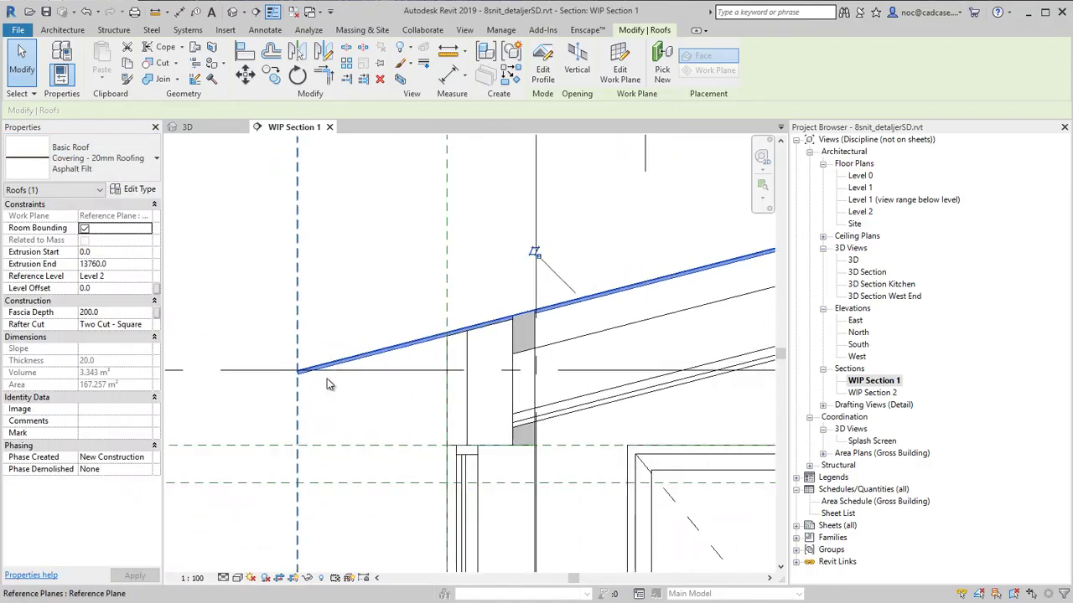
{"action": "middle_click_drag", "start_coordinate": [321, 377], "coordinate": [301, 396]}
{"action": "left_click", "coordinate": [138, 188]}
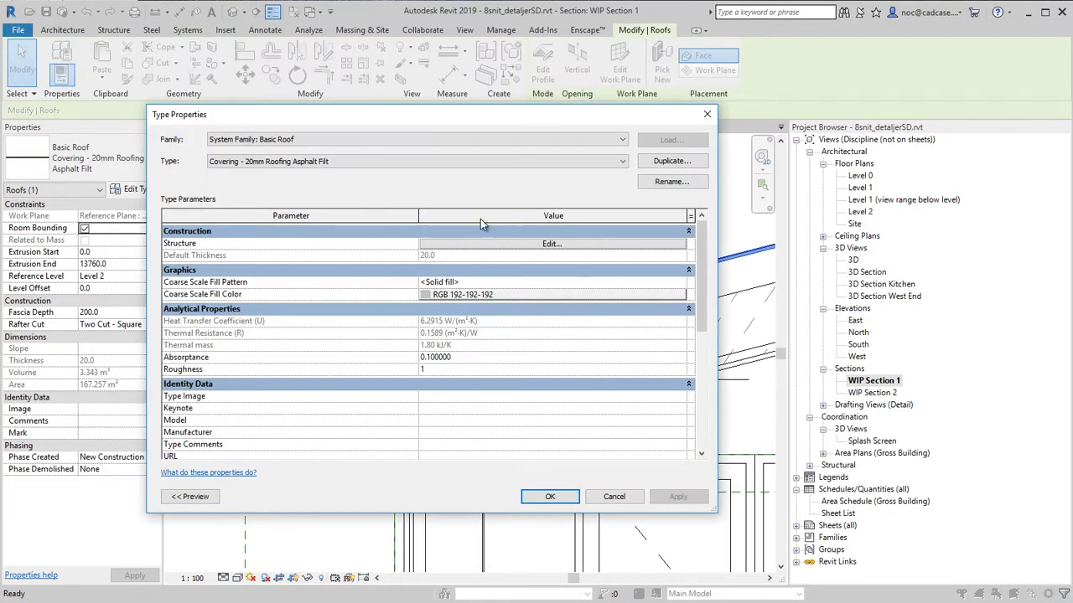
{"action": "left_click", "coordinate": [667, 161]}
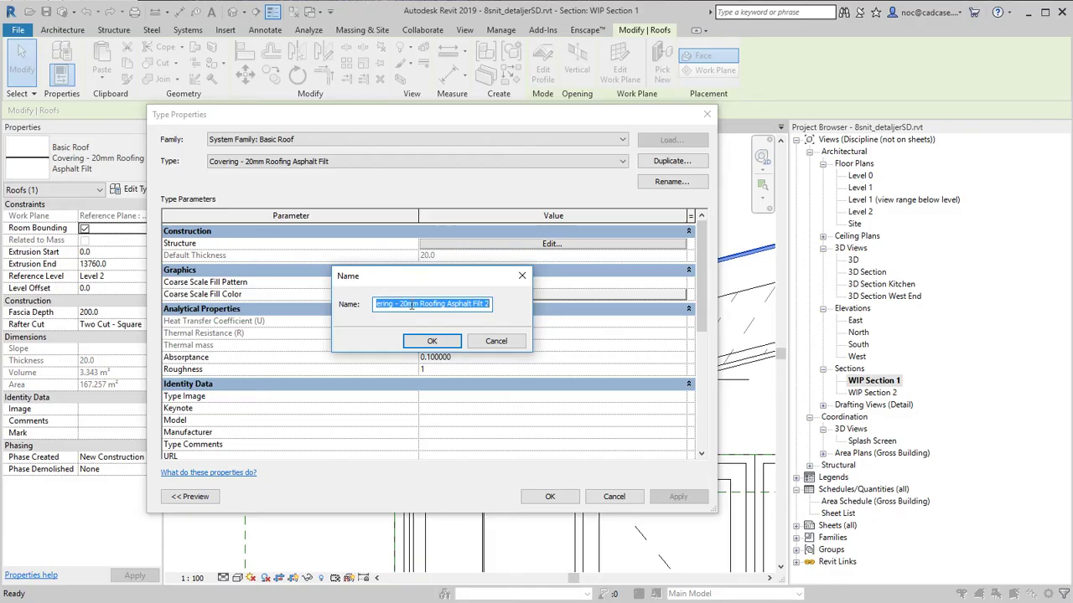
{"action": "type", "text": "AE01_Roof_Covering_25mm"}
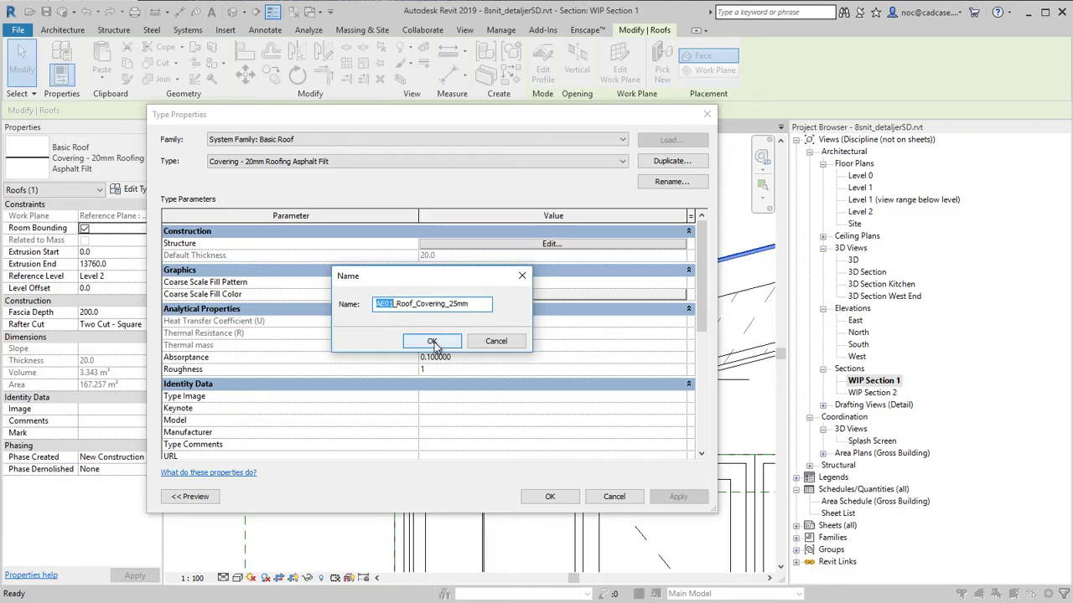
{"action": "left_click", "coordinate": [432, 342]}
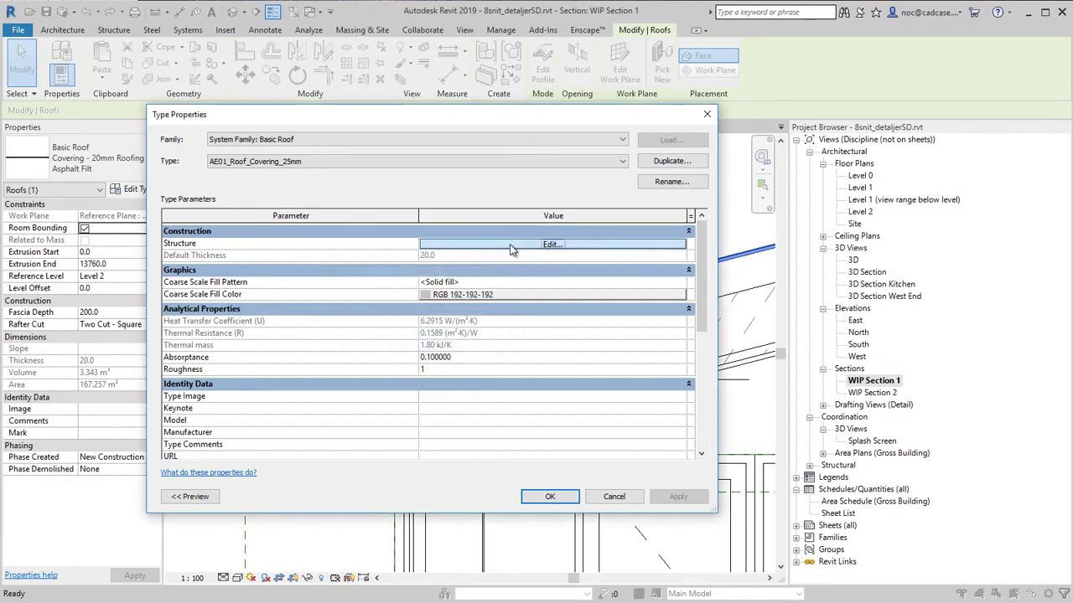
- Set the covering's plywood substrate to 22 mm and its roofing felt finish to 3 mm, and apply the type changes
{"action": "left_click", "coordinate": [509, 245]}
{"action": "left_click", "coordinate": [483, 255]}
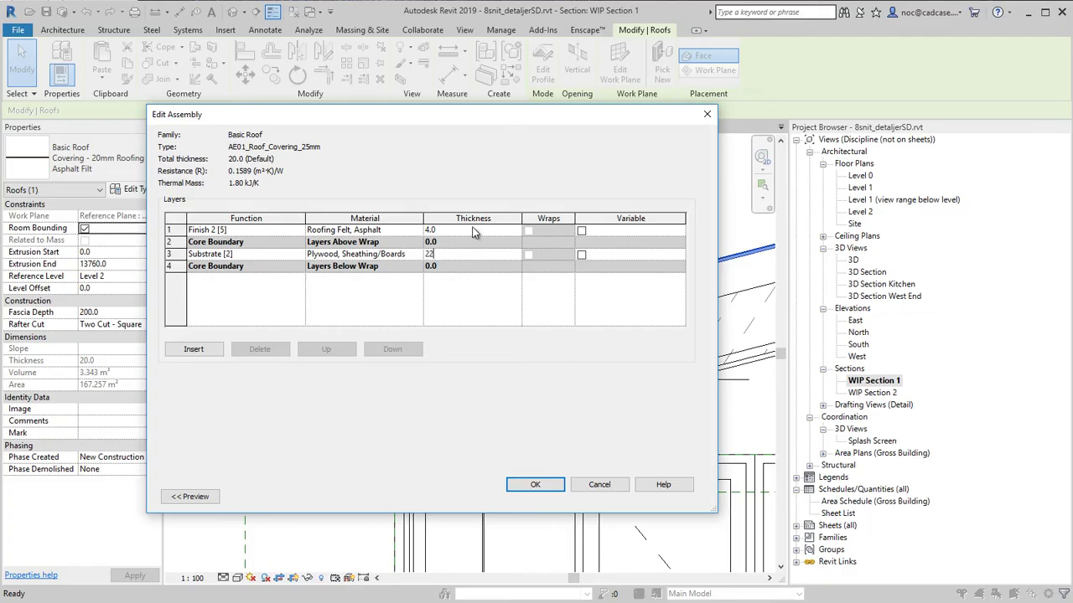
{"action": "left_click", "coordinate": [474, 229]}
{"action": "type", "text": "3"}
{"action": "left_click", "coordinate": [460, 258]}
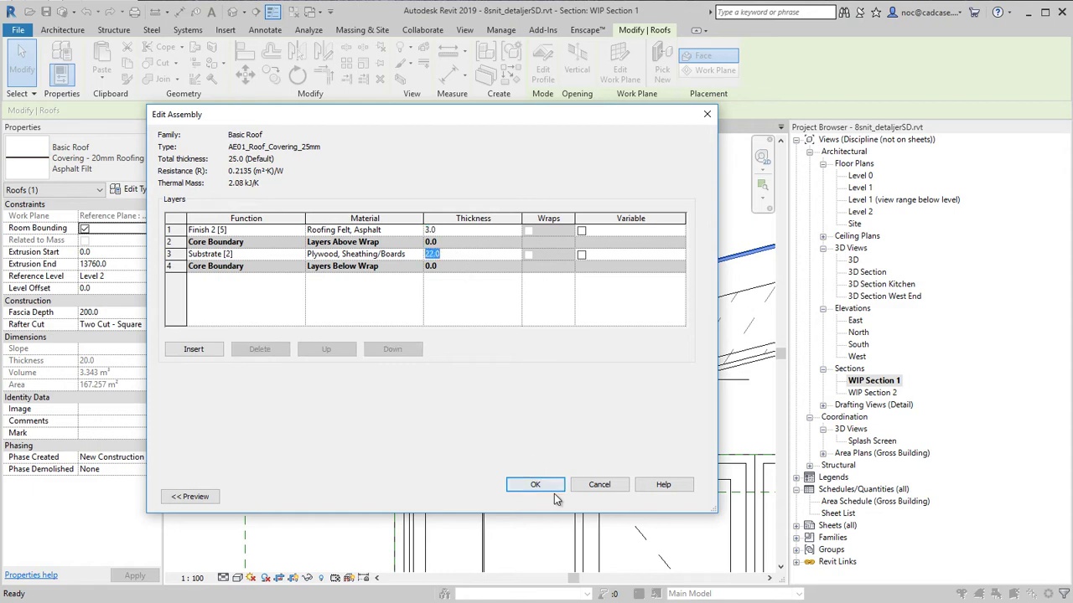
{"action": "left_click", "coordinate": [535, 486]}
{"action": "left_click", "coordinate": [553, 496]}
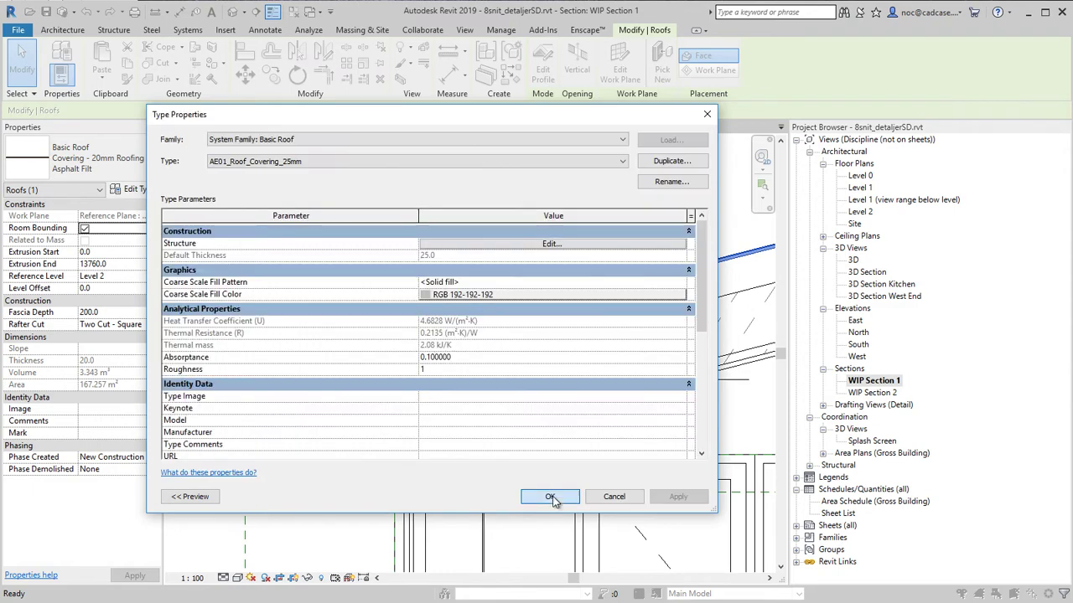
- Rename the type of the lower timber and gypsum roof to AE02_Roof_Construction_353mm
{"action": "left_click", "coordinate": [573, 410]}
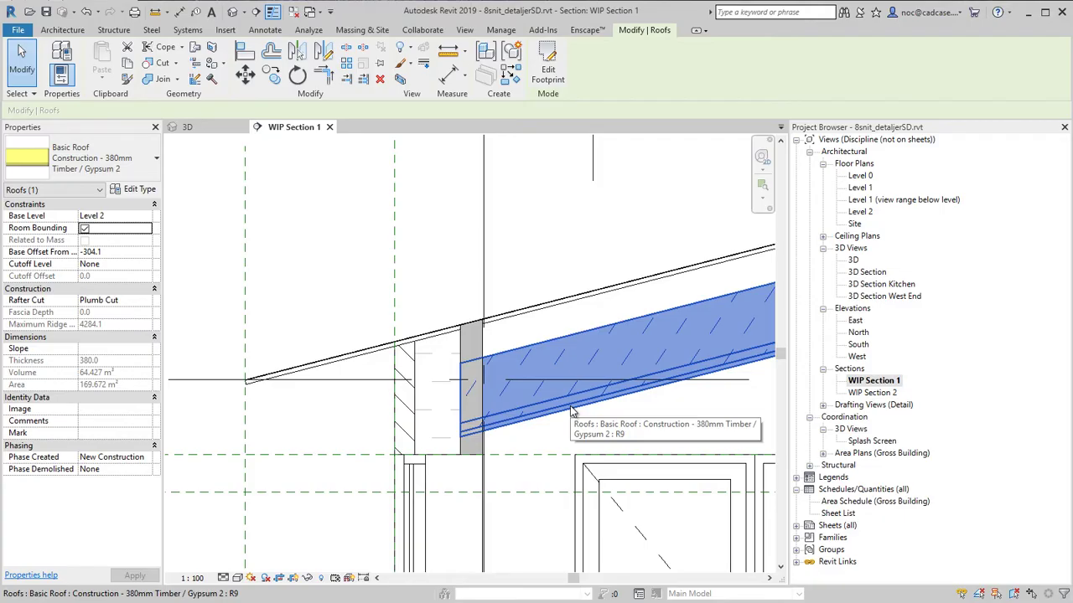
{"action": "left_click", "coordinate": [148, 191]}
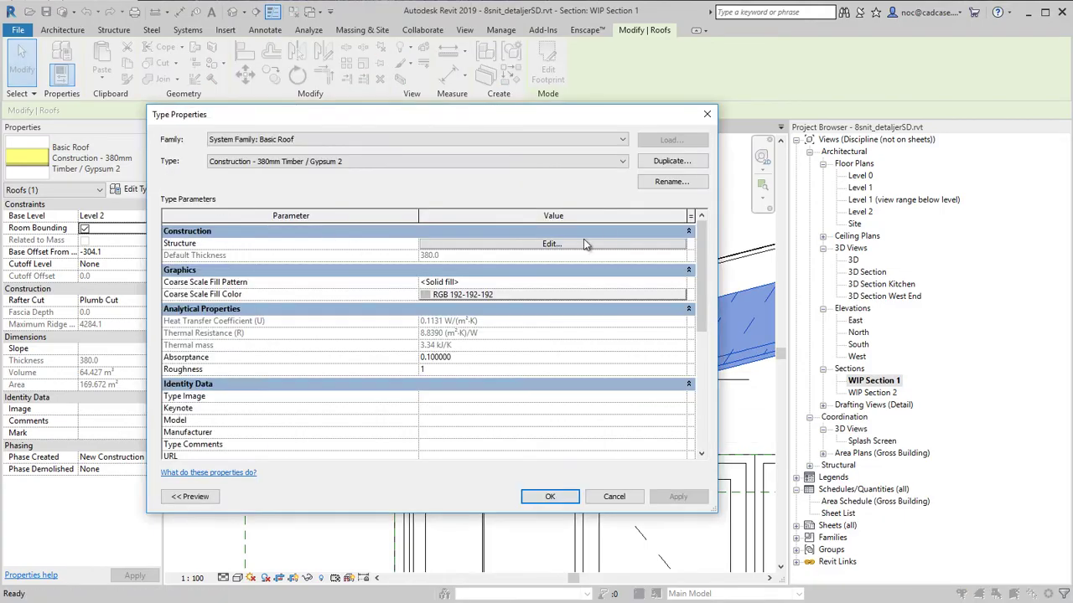
{"action": "left_click", "coordinate": [671, 181]}
{"action": "type", "text": "AE02_Roof_Construction_353mm"}
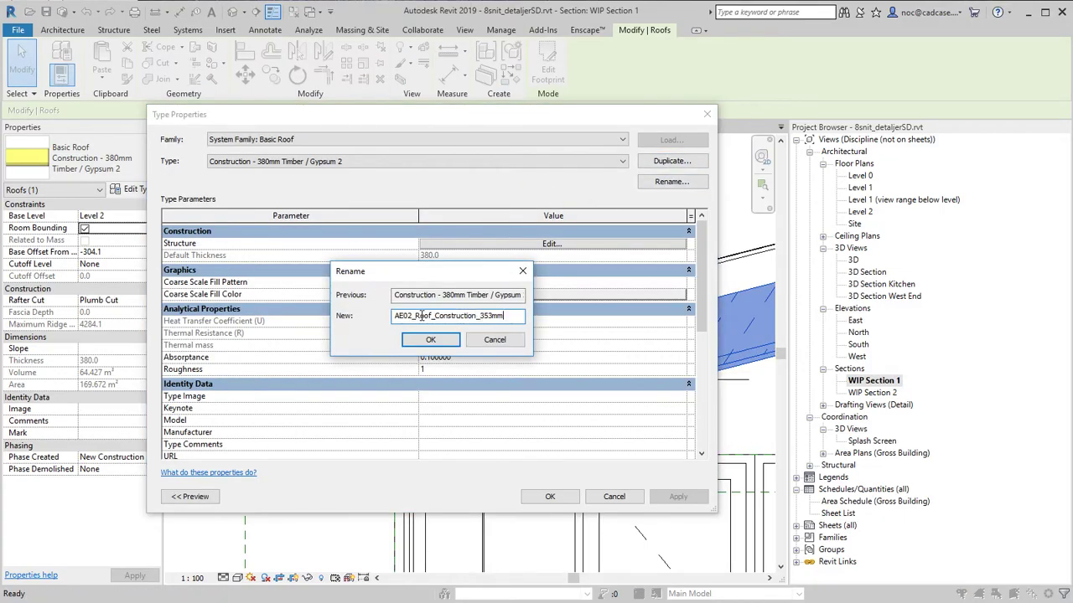
{"action": "left_click", "coordinate": [430, 339]}
- Set the roof construction's core thermal layer to 295 mm with the material Structure, Wood Joist/Rafter per 600mm, Batt Insulation L-class 34
{"action": "left_click", "coordinate": [517, 245]}
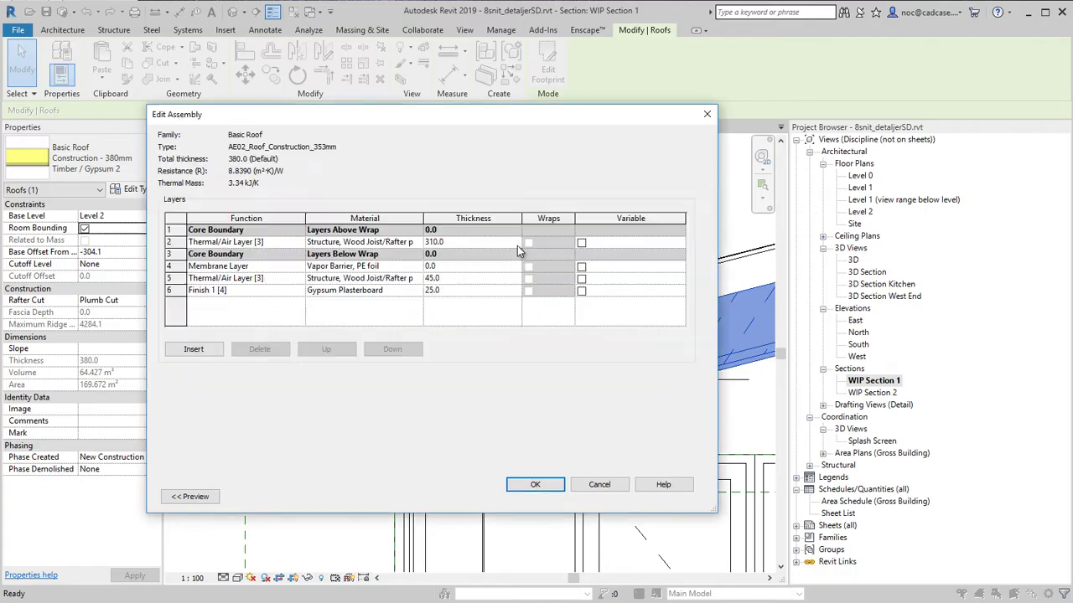
{"action": "left_click_drag", "start_coordinate": [510, 116], "coordinate": [537, 105]}
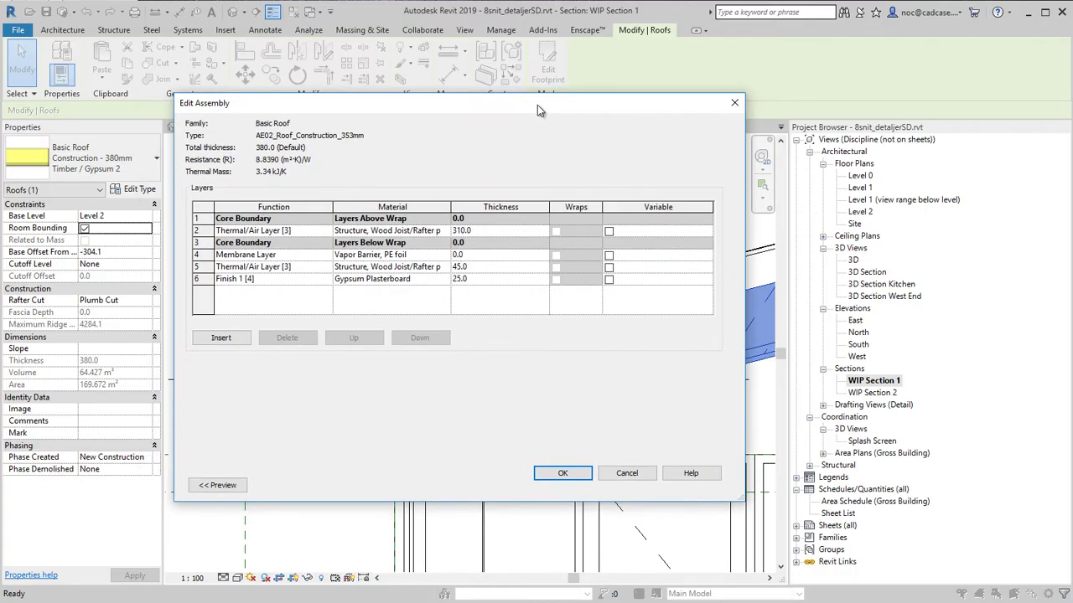
{"action": "left_click", "coordinate": [508, 233]}
{"action": "left_click", "coordinate": [447, 232]}
{"action": "left_click", "coordinate": [447, 231]}
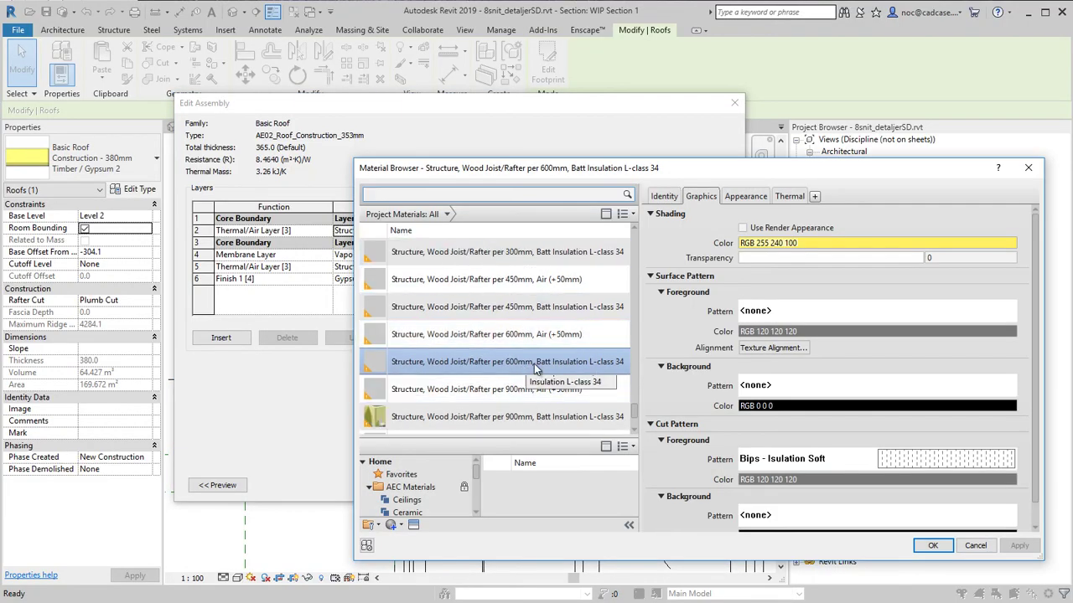
{"action": "left_click", "coordinate": [932, 545]}
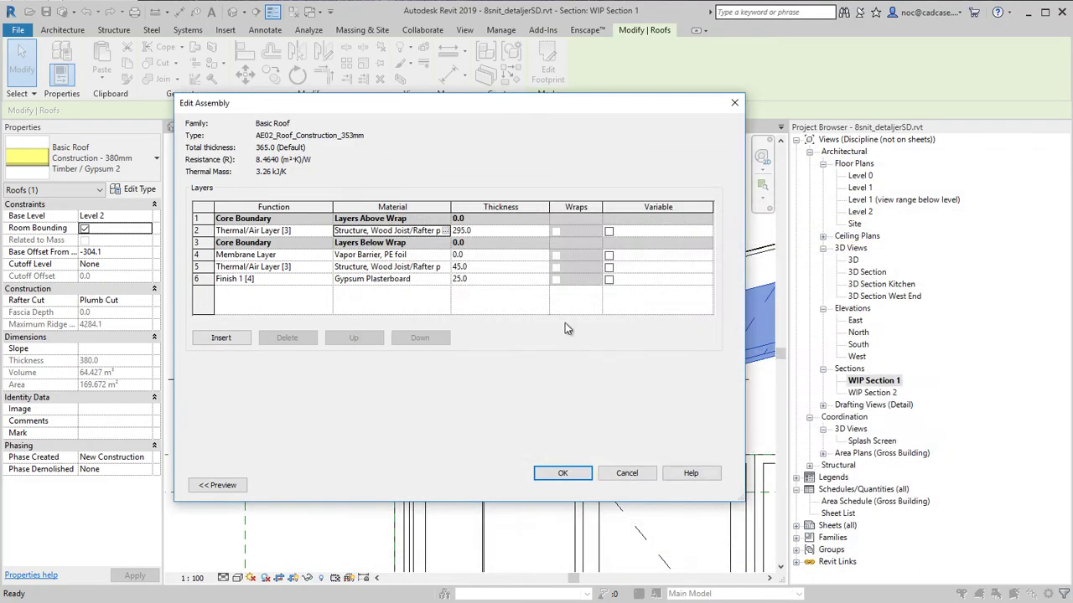
- Reduce the gypsum plasterboard finish to bring the roof construction's total thickness to 353 mm, and apply the type changes
{"action": "left_click", "coordinate": [467, 254]}
{"action": "left_click", "coordinate": [477, 265]}
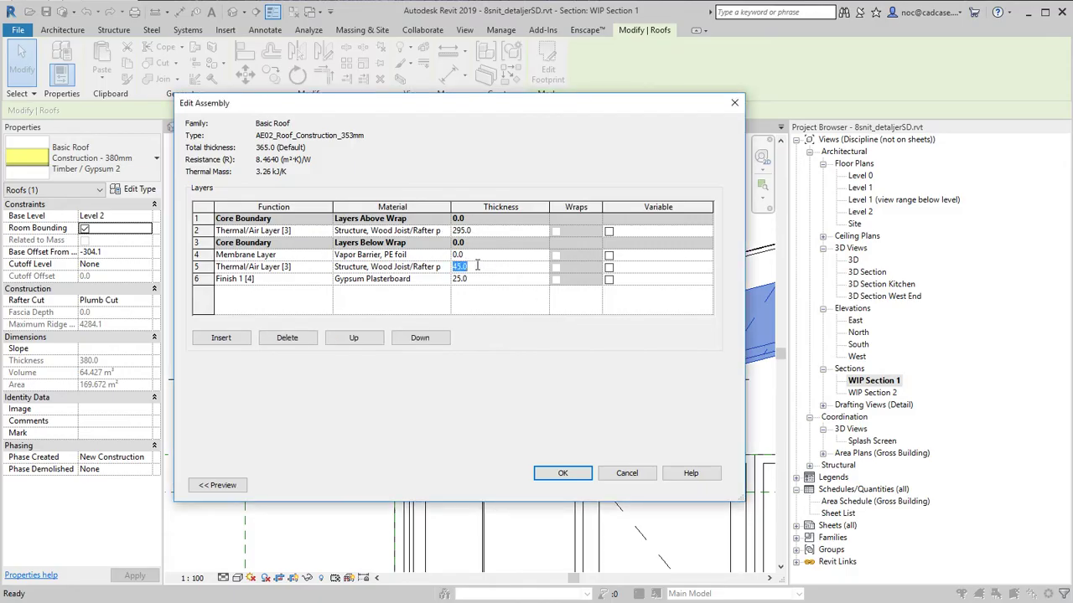
{"action": "left_click", "coordinate": [482, 280]}
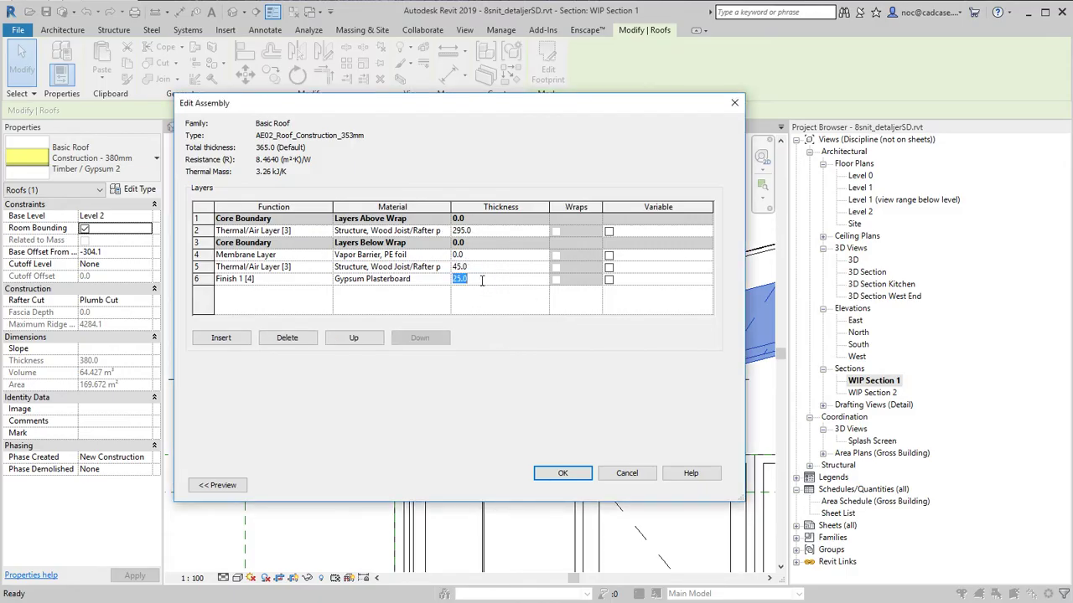
{"action": "left_click", "coordinate": [540, 475]}
{"action": "left_click", "coordinate": [571, 483]}
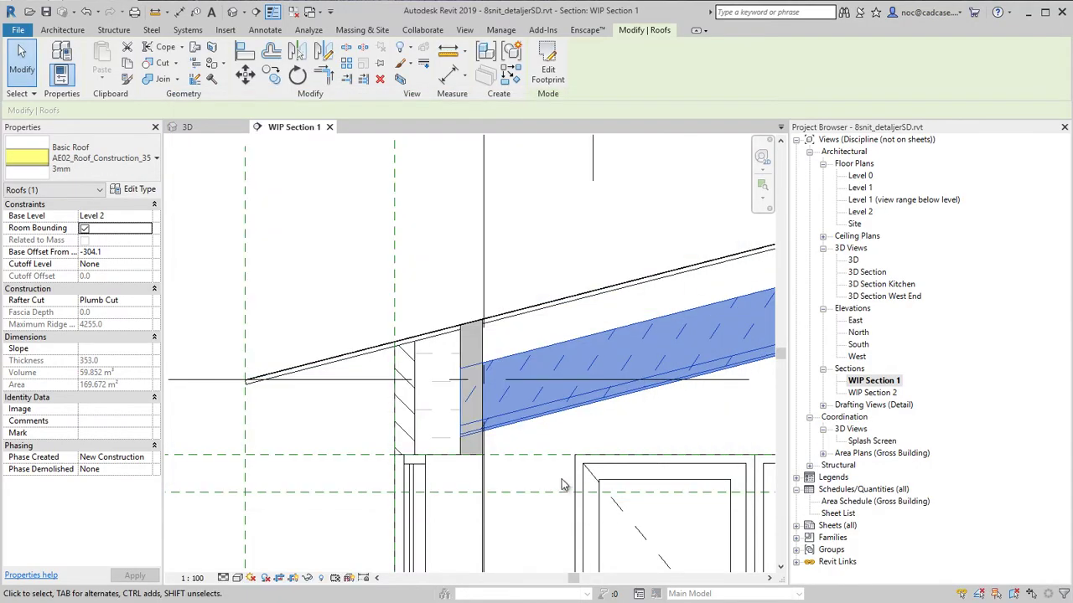
- Move the roof construction vertically from its ridge point up to the underside of the roof covering
{"action": "scroll", "coordinate": [564, 486], "scroll_direction": "down", "scroll_amount": 4}
{"action": "scroll", "coordinate": [685, 366], "scroll_direction": "up", "scroll_amount": 5}
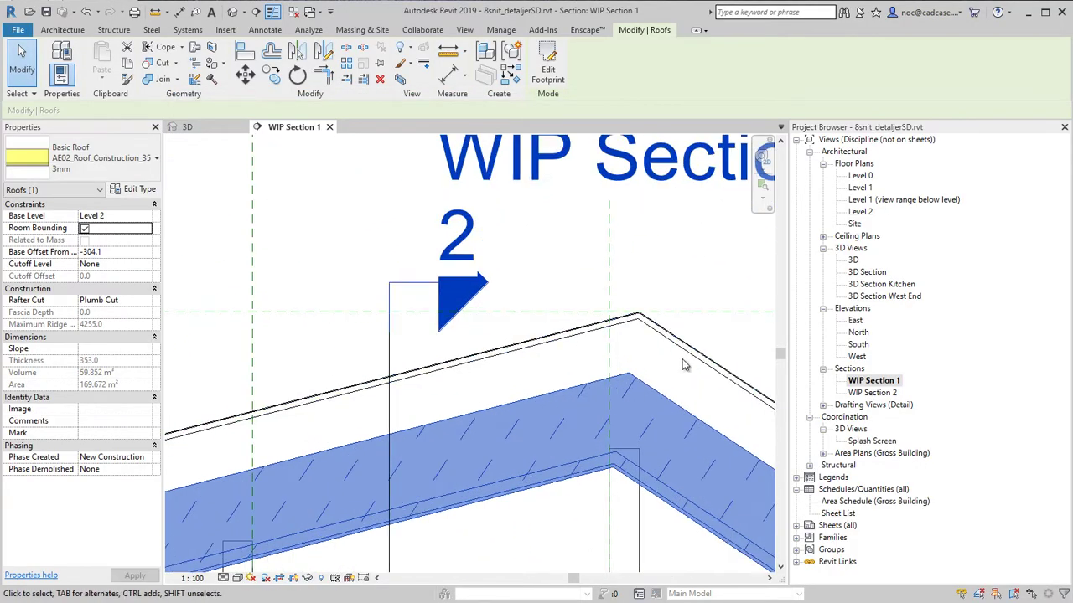
{"action": "left_click", "coordinate": [245, 75]}
{"action": "left_click", "coordinate": [632, 367]}
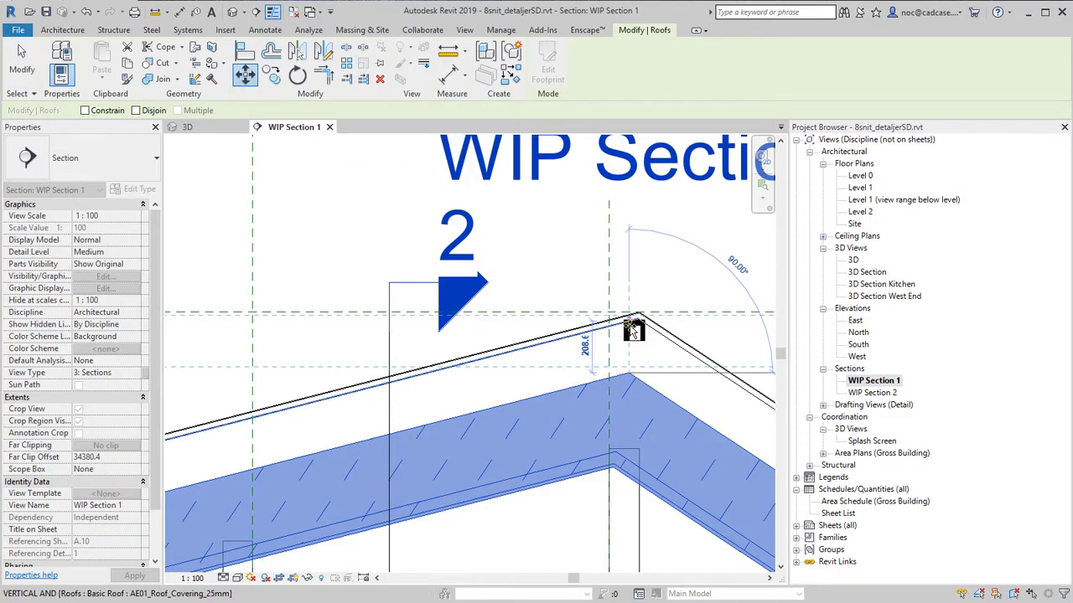
{"action": "key", "text": "Escape"}
{"action": "key", "text": "Escape"}
- Rename the exterior masonry and lightweight concrete wall type to AD01_Masonry_LWConcrete_468mm and apply the change
{"action": "scroll", "coordinate": [633, 329], "scroll_direction": "down", "scroll_amount": 5}
{"action": "scroll", "coordinate": [405, 385], "scroll_direction": "up", "scroll_amount": 1}
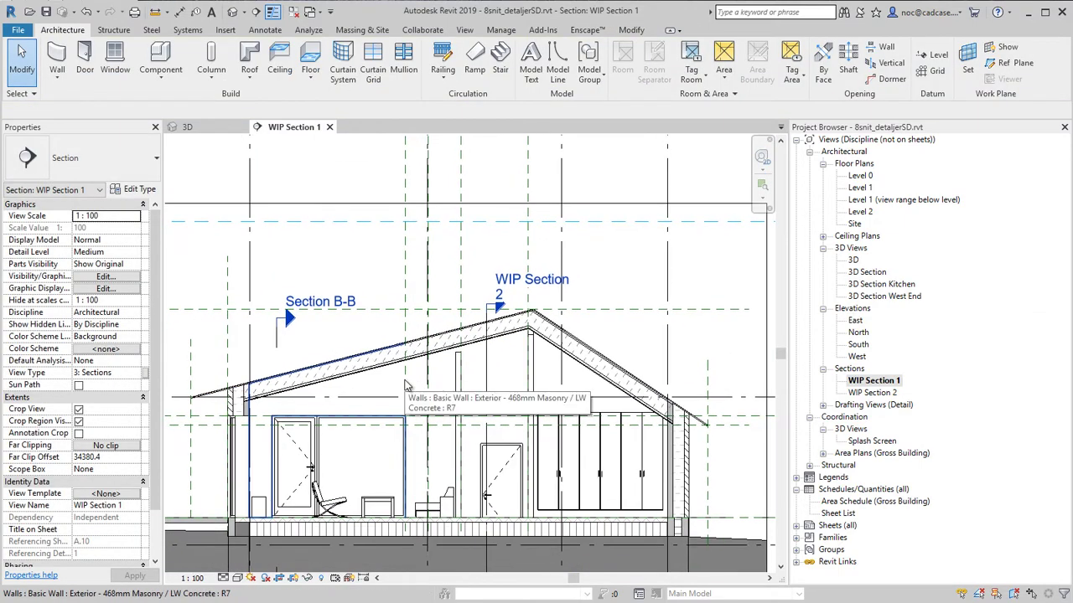
{"action": "scroll", "coordinate": [209, 415], "scroll_direction": "up", "scroll_amount": 4}
{"action": "left_click", "coordinate": [274, 399]}
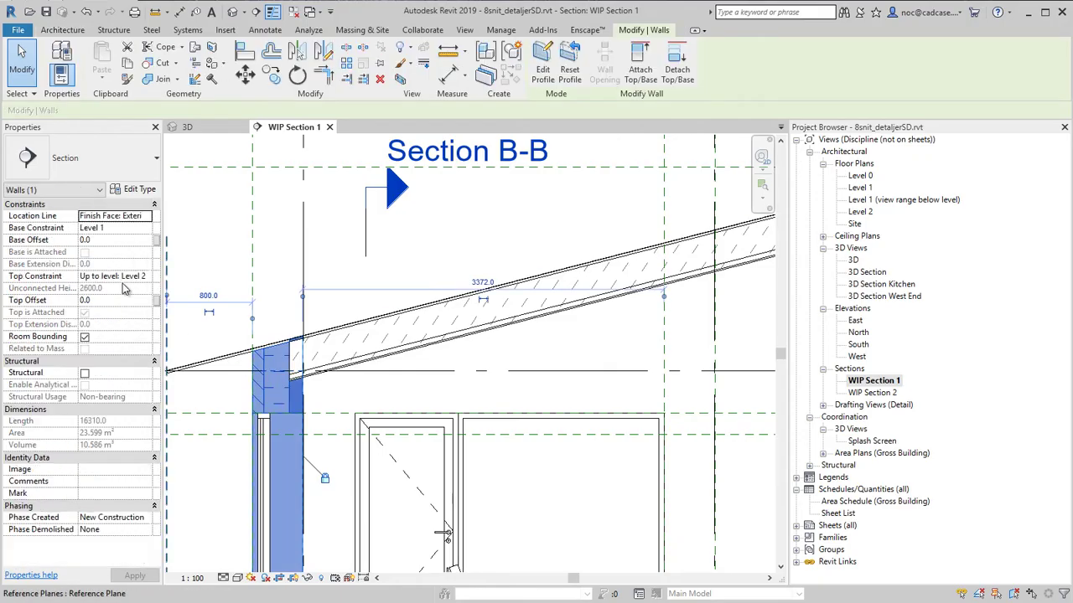
{"action": "left_click", "coordinate": [135, 188]}
{"action": "left_click", "coordinate": [699, 170]}
{"action": "type", "text": "AD01_Masonry_LWConcrete_468mm"}
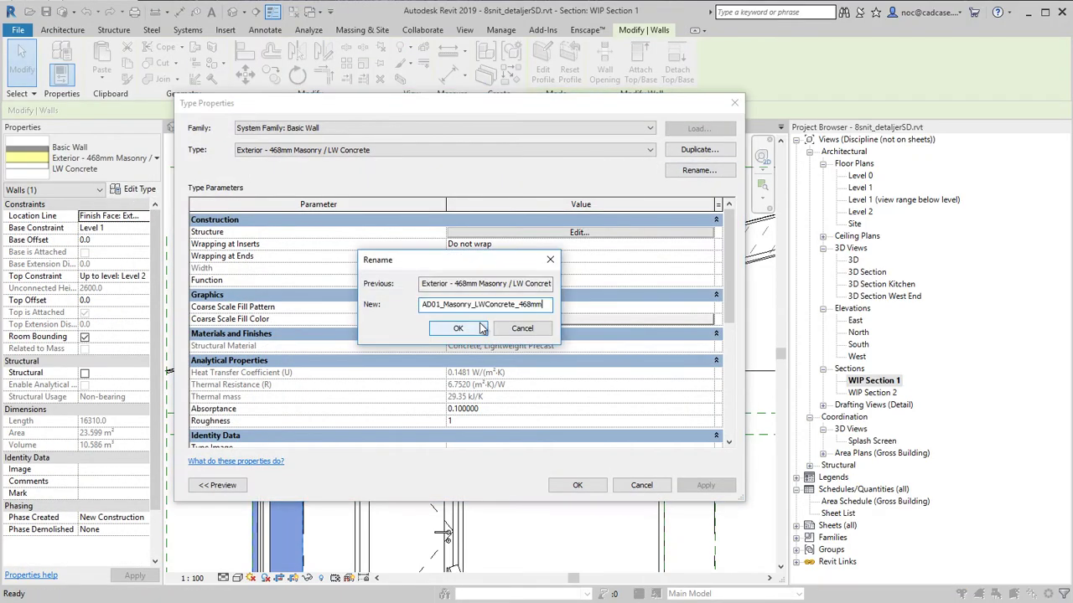
{"action": "left_click", "coordinate": [479, 328]}
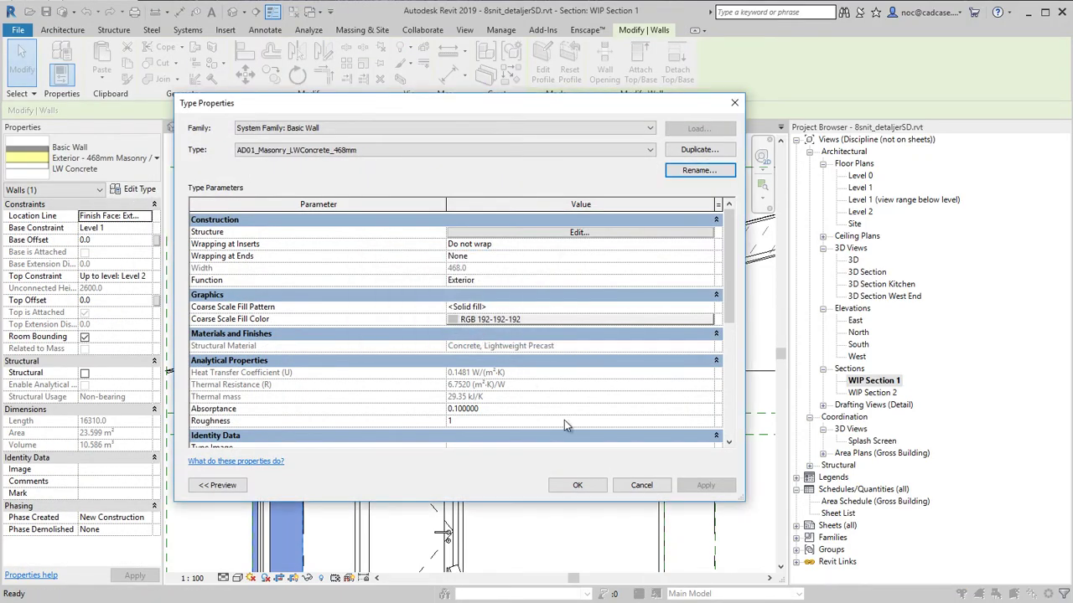
{"action": "left_click", "coordinate": [585, 491]}
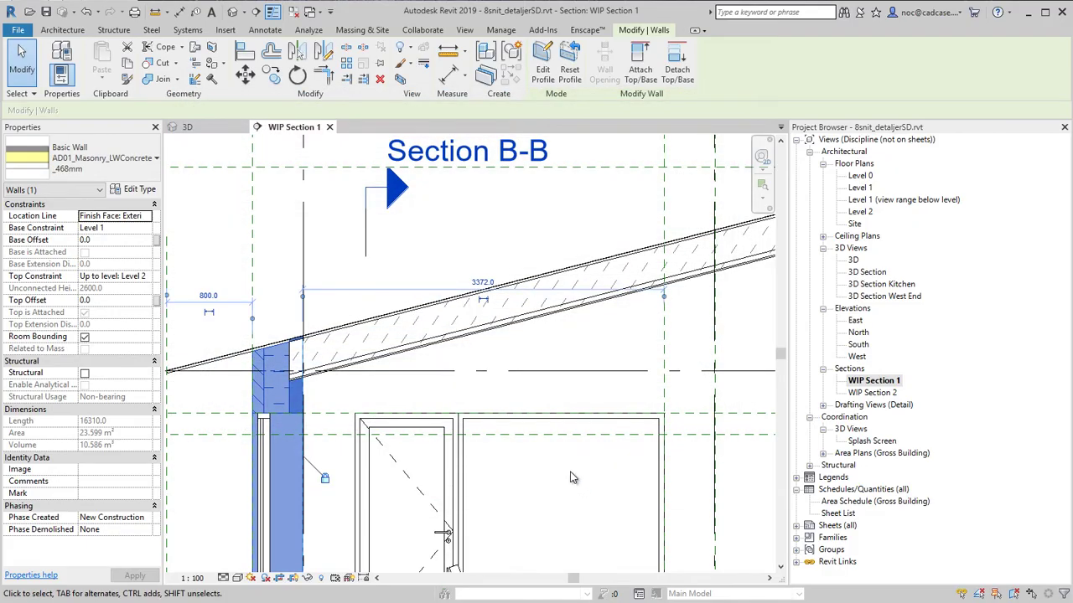
- Examine the level heights in the section and the exterior wall on the cabinet side from eaves to foundation
{"action": "scroll", "coordinate": [570, 478], "scroll_direction": "down", "scroll_amount": 3}
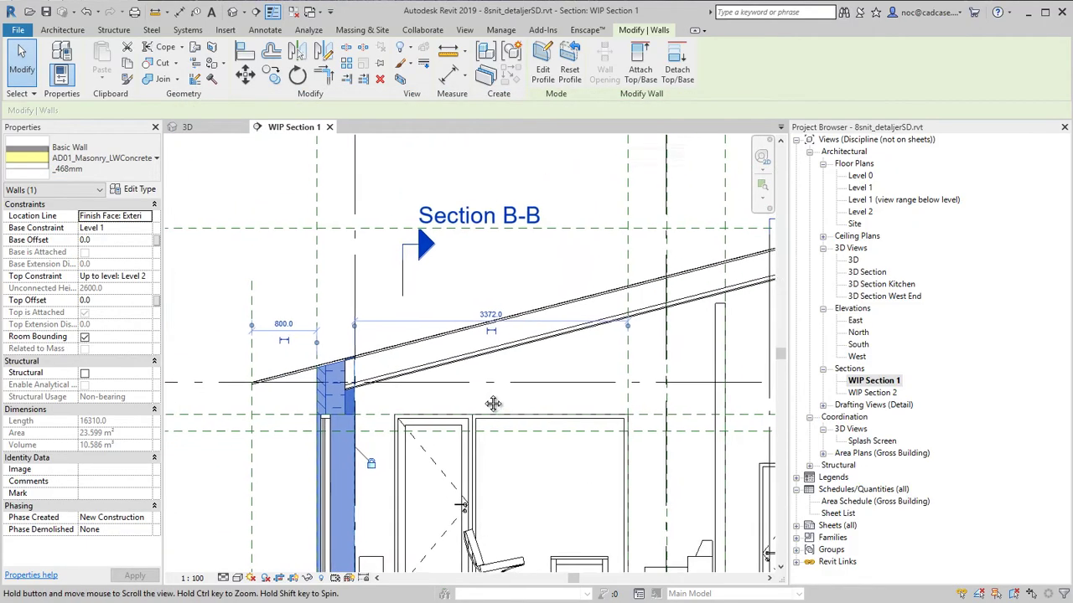
{"action": "left_click", "coordinate": [466, 389]}
{"action": "scroll", "coordinate": [408, 385], "scroll_direction": "down", "scroll_amount": 3}
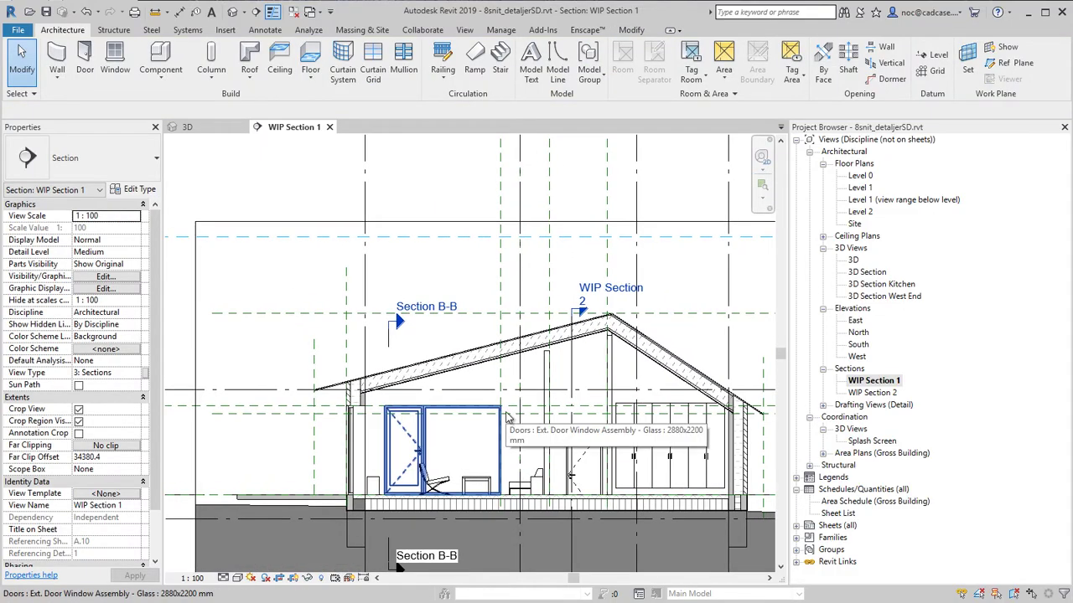
{"action": "mouse_move", "coordinate": [541, 465]}
{"action": "middle_mouse_down"}
{"action": "mouse_move", "coordinate": [423, 390]}
{"action": "mouse_move", "coordinate": [303, 419]}
{"action": "middle_mouse_up"}
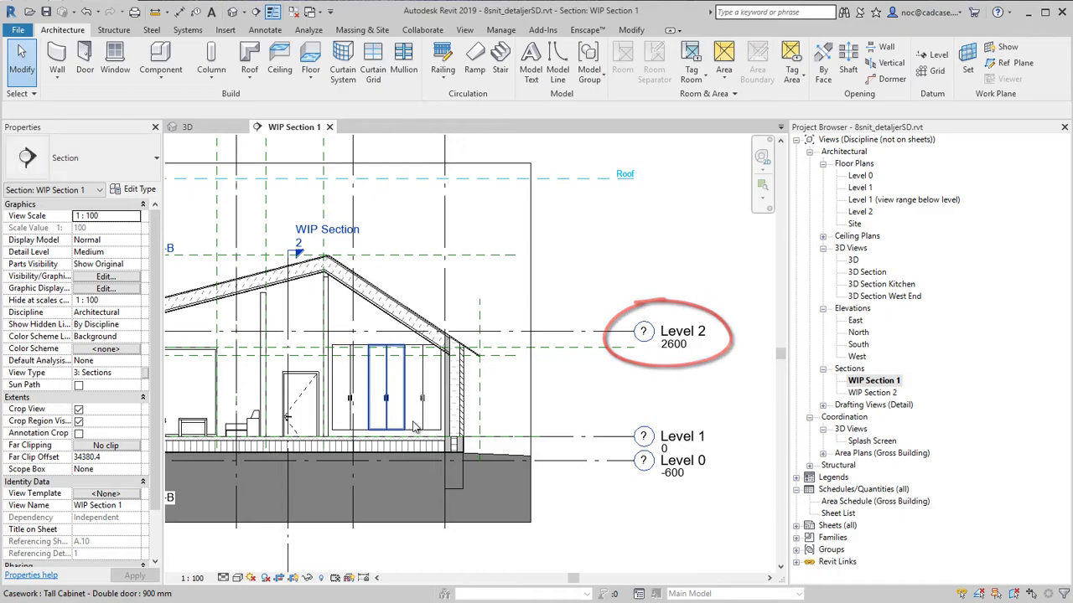
{"action": "scroll", "coordinate": [405, 425], "scroll_direction": "up", "scroll_amount": 1}
{"action": "scroll", "coordinate": [426, 431], "scroll_direction": "up", "scroll_amount": 4}
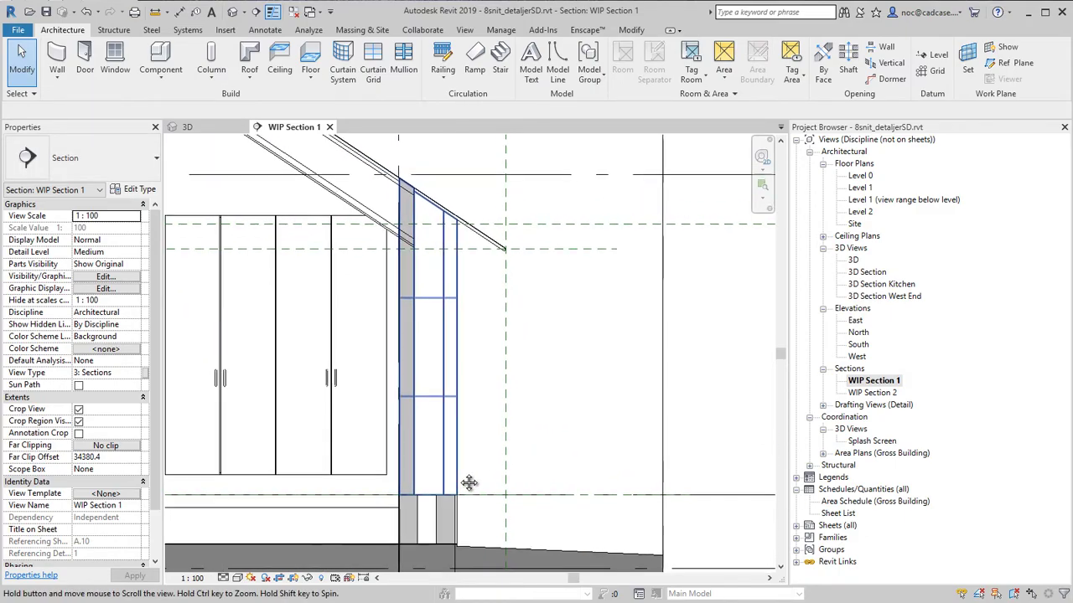
{"action": "scroll", "coordinate": [460, 479], "scroll_direction": "down", "scroll_amount": 1}
{"action": "middle_click_drag", "start_coordinate": [469, 478], "coordinate": [377, 467]}
{"action": "scroll", "coordinate": [265, 486], "scroll_direction": "up", "scroll_amount": 1}
{"action": "scroll", "coordinate": [378, 467], "scroll_direction": "up", "scroll_amount": 1}
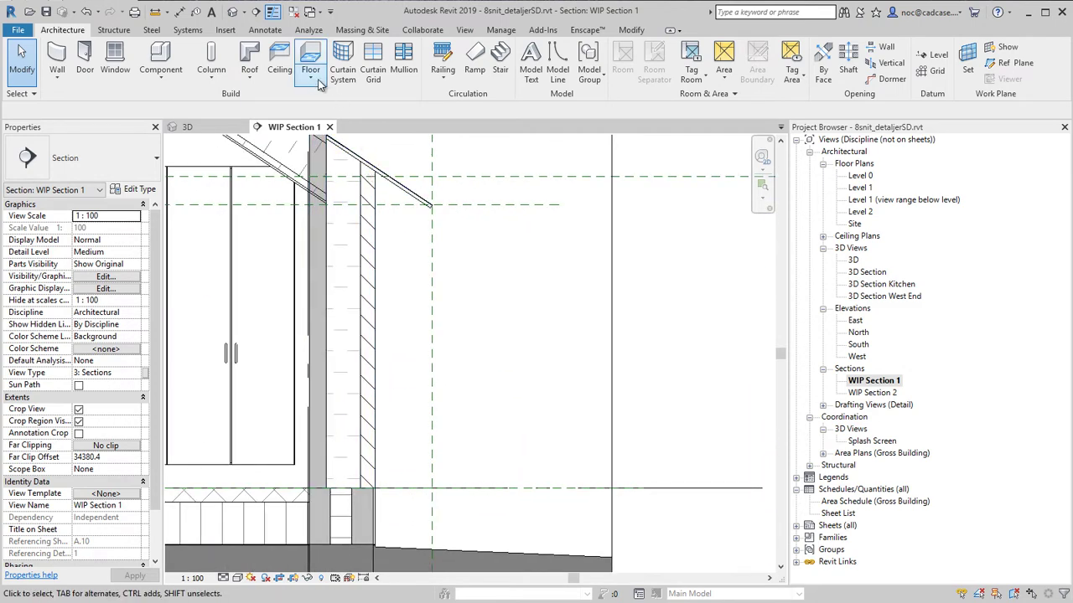
- Place a single 108mm Brick (DK size) detail item in the empty area outside the exterior wall
{"action": "left_click", "coordinate": [263, 30]}
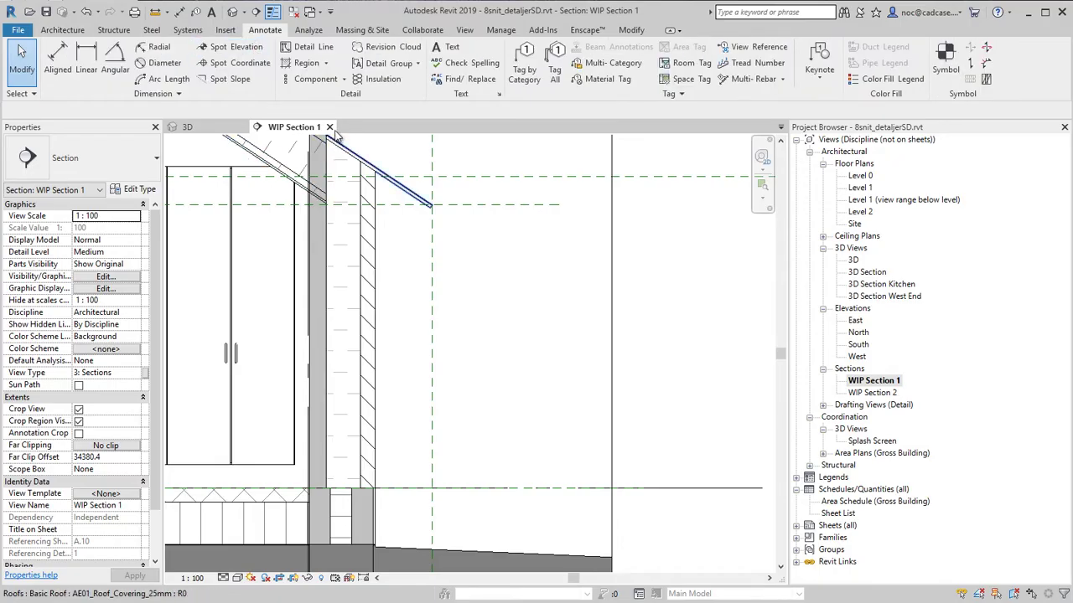
{"action": "left_click", "coordinate": [342, 80]}
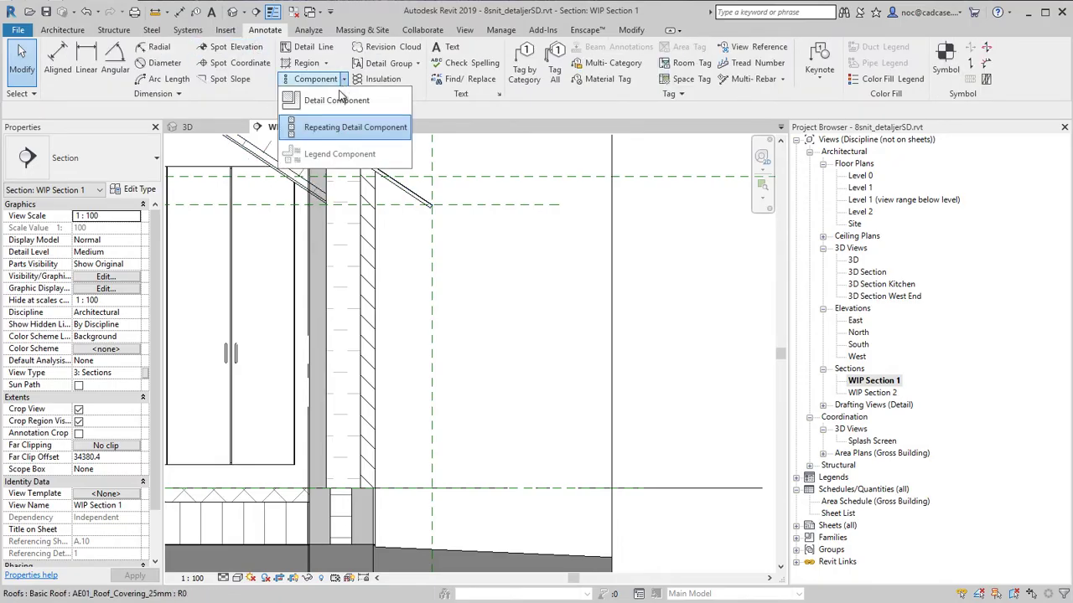
{"action": "left_click", "coordinate": [338, 100]}
{"action": "left_click", "coordinate": [92, 165]}
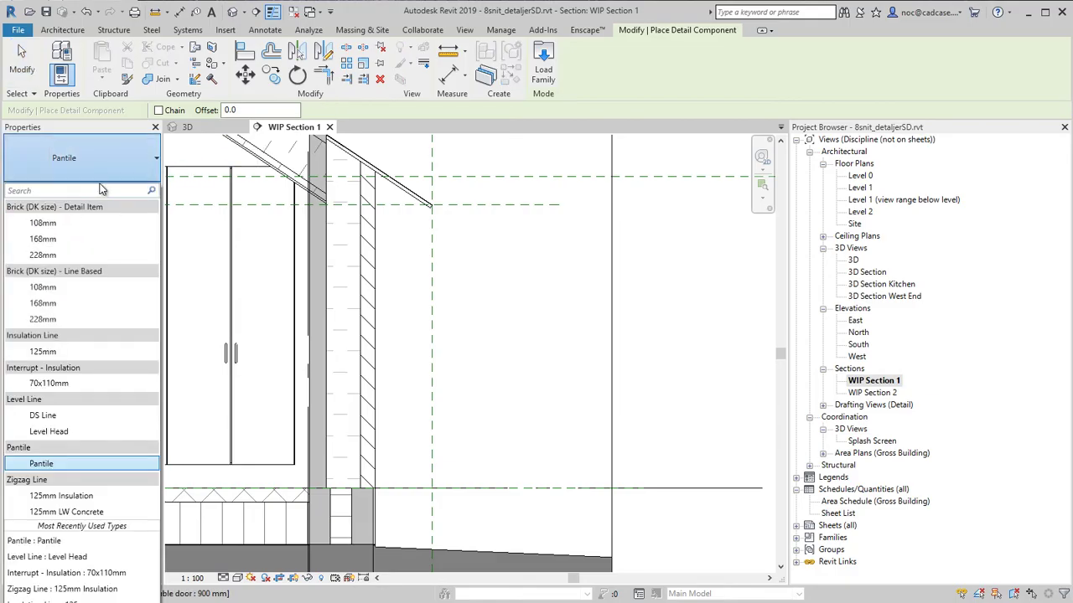
{"action": "left_click", "coordinate": [43, 223]}
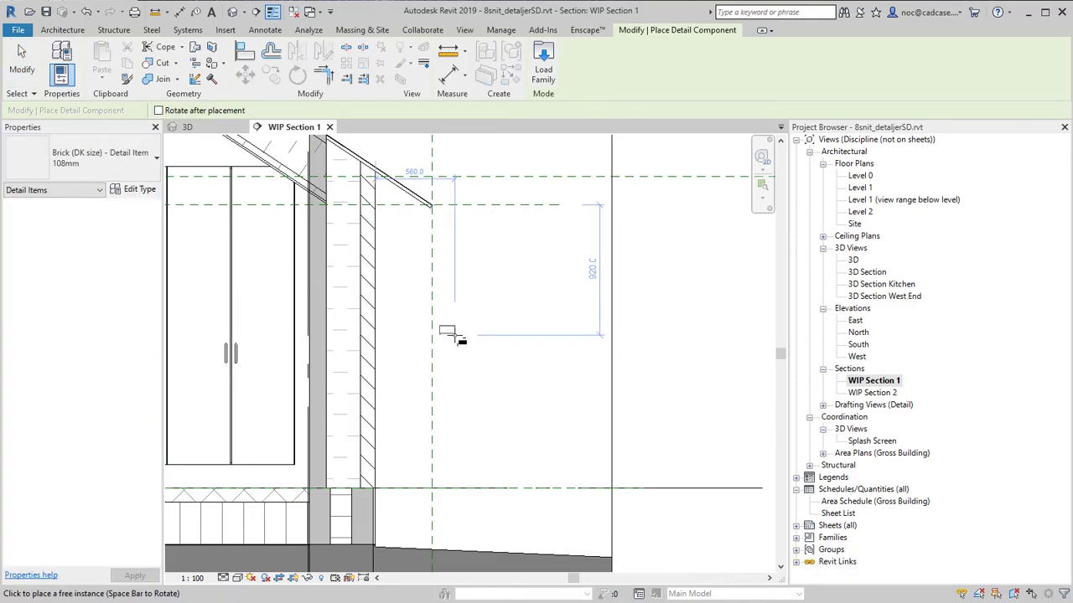
{"action": "left_click", "coordinate": [490, 354]}
{"action": "key", "text": "Escape"}
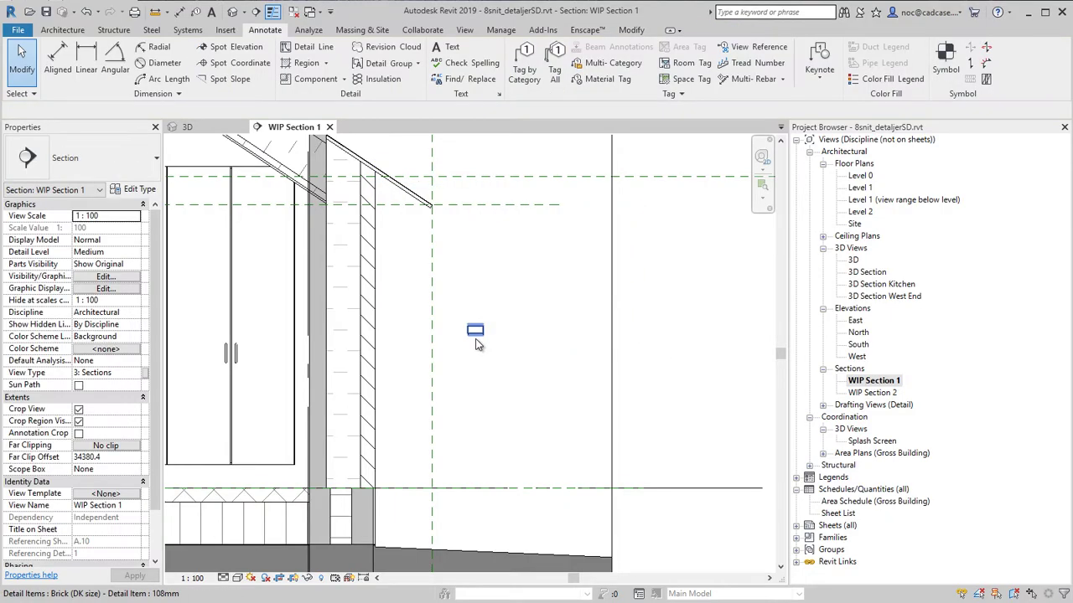
- Start placing a similar brick, cancel it, and delete the single brick detail item outside the wall
{"action": "key", "text": "c"}
{"action": "key", "text": "s"}
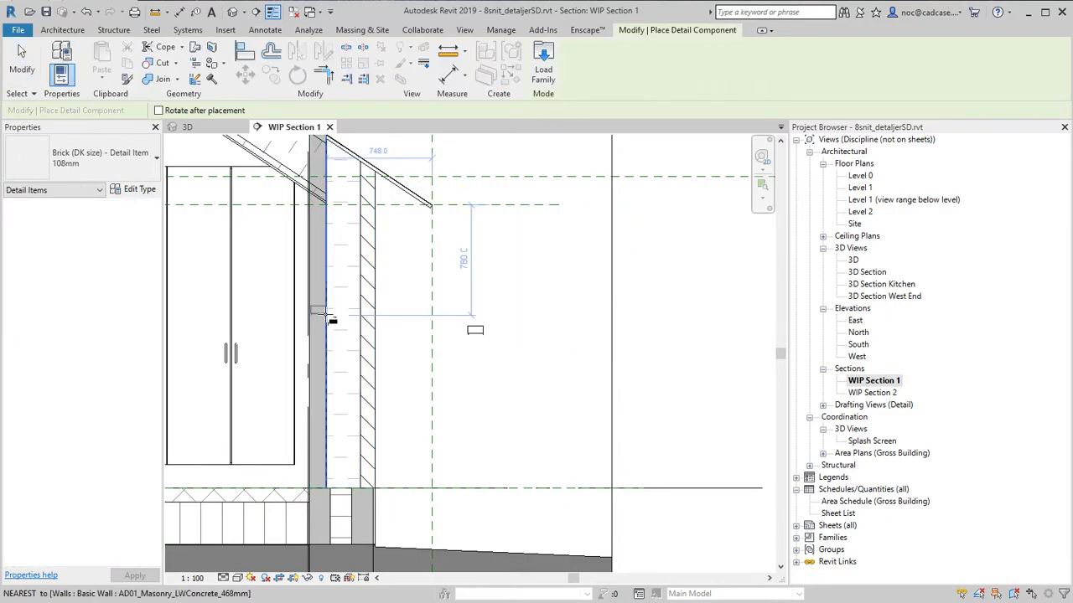
{"action": "key", "text": "Escape"}
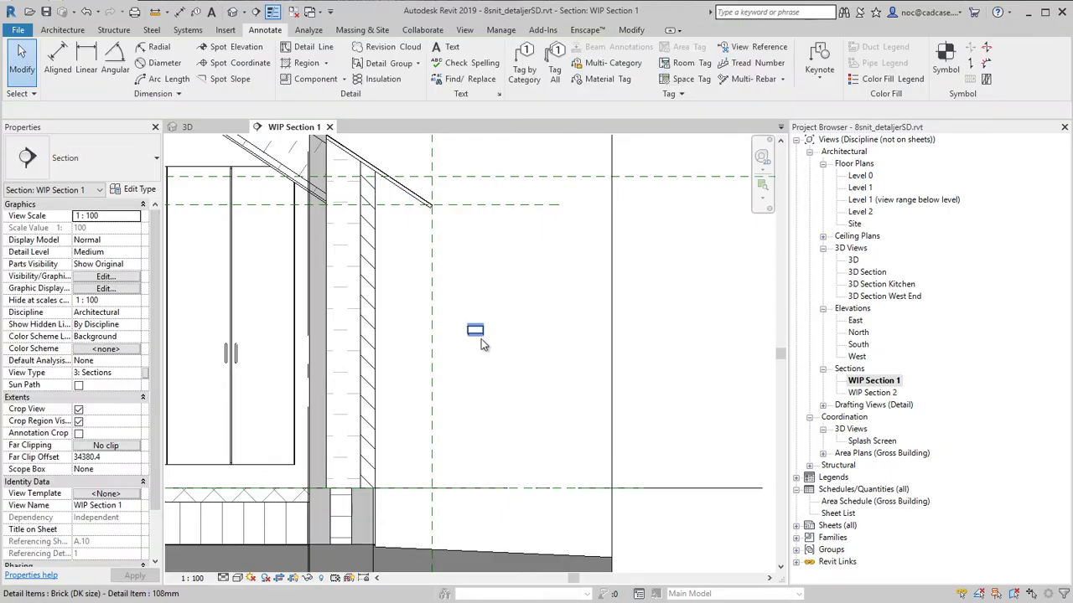
{"action": "left_click", "coordinate": [480, 337]}
{"action": "key", "text": "Delete"}
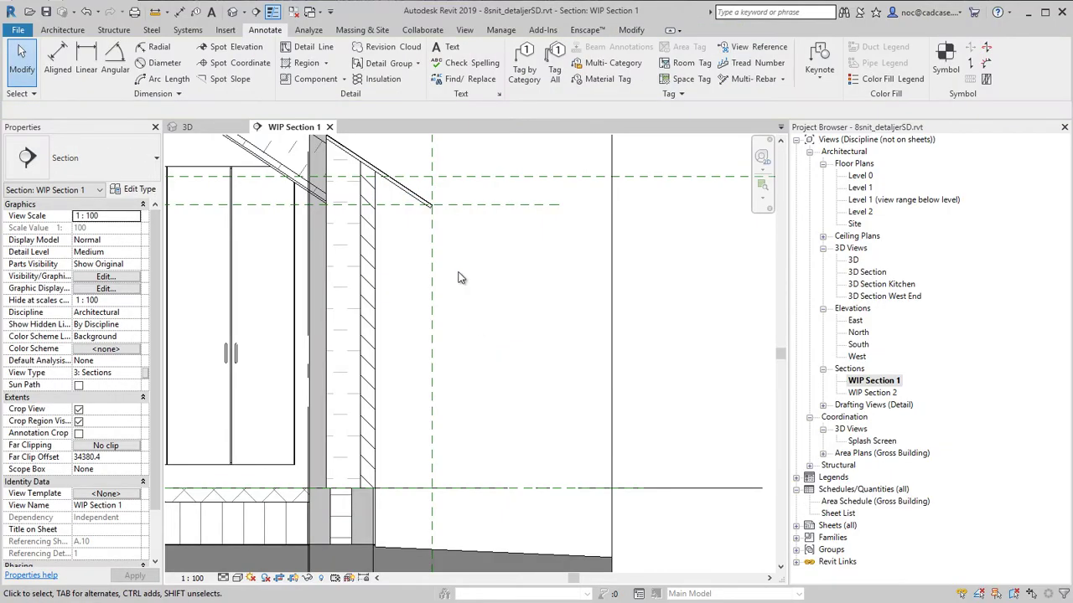
- Place a Brick repeating detail about 2480 mm long upward from Level 1 along the inner face of the outer masonry leaf
{"action": "left_click", "coordinate": [343, 79]}
{"action": "left_click", "coordinate": [345, 127]}
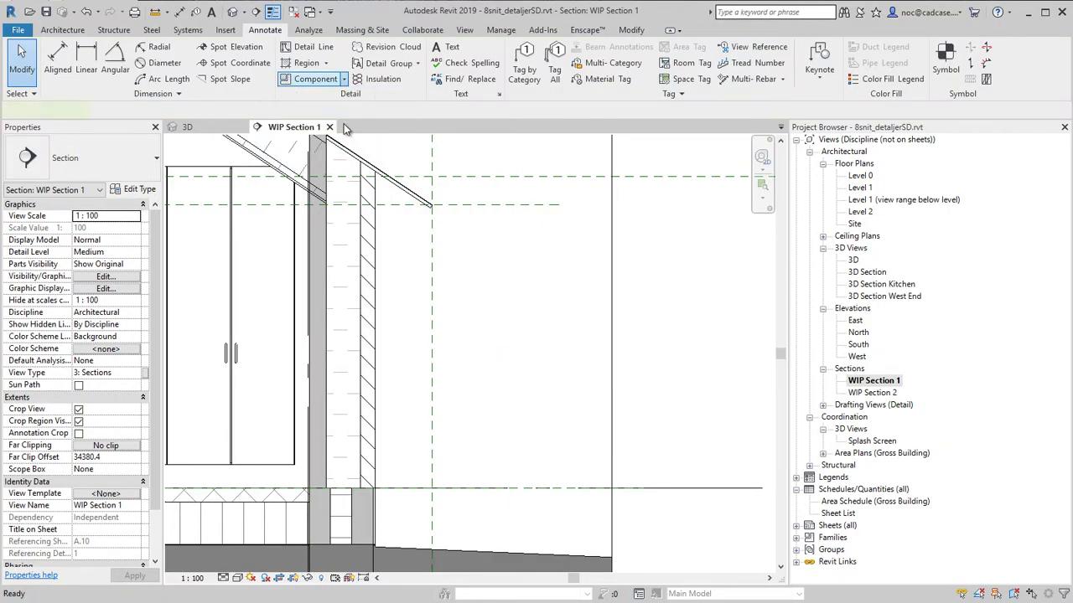
{"action": "left_click", "coordinate": [133, 161]}
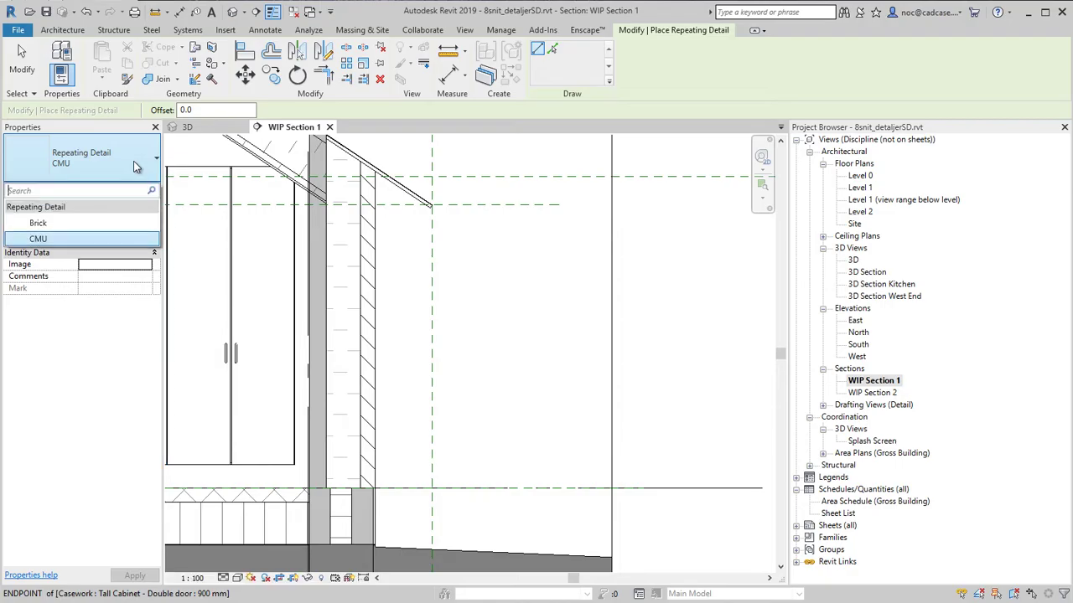
{"action": "left_click", "coordinate": [39, 223]}
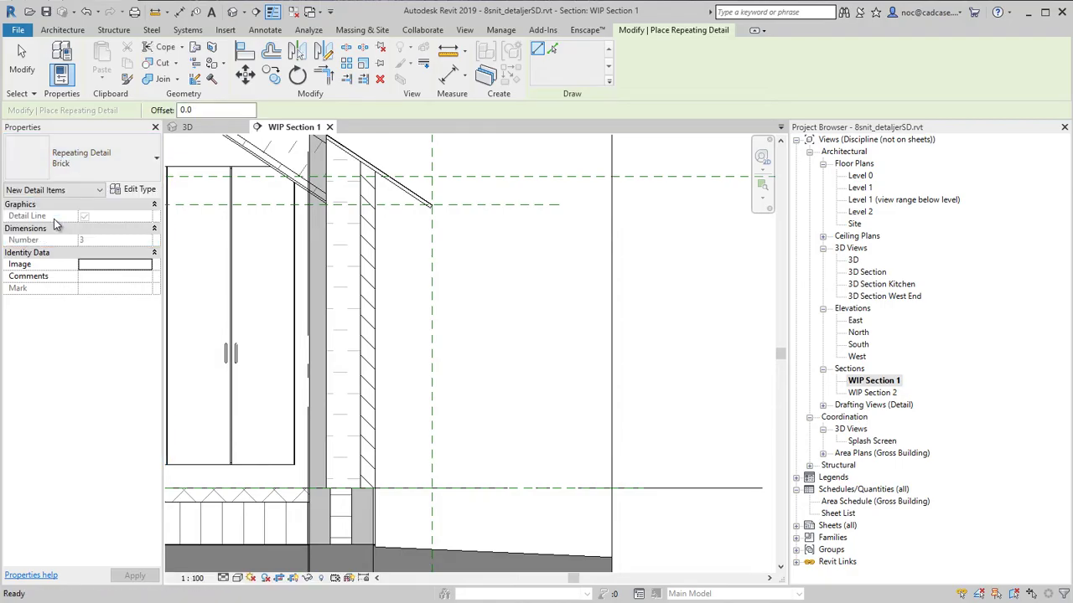
{"action": "scroll", "coordinate": [387, 502], "scroll_direction": "up", "scroll_amount": 2}
{"action": "left_click", "coordinate": [360, 488]}
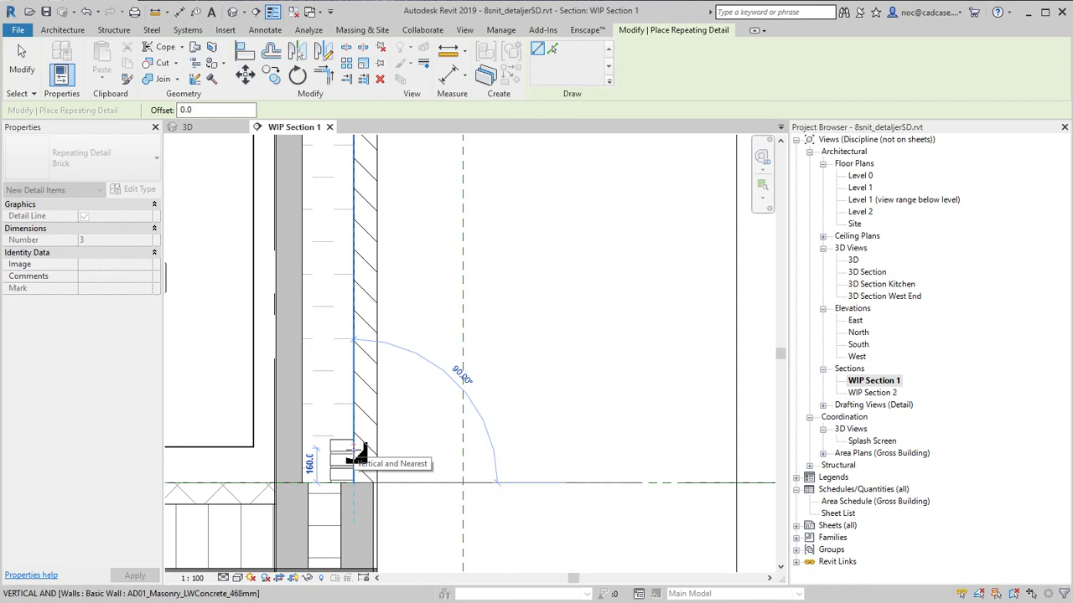
{"action": "scroll", "coordinate": [359, 453], "scroll_direction": "down", "scroll_amount": 2}
{"action": "middle_click_drag", "start_coordinate": [360, 450], "coordinate": [366, 491]}
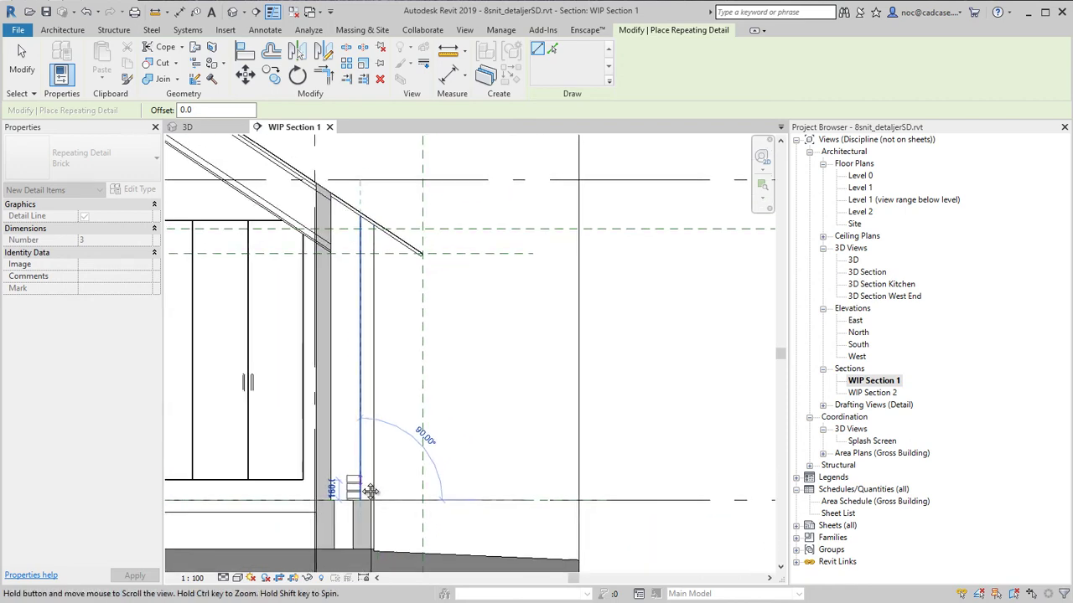
{"action": "scroll", "coordinate": [352, 185], "scroll_direction": "up", "scroll_amount": 2}
{"action": "left_click", "coordinate": [354, 171]}
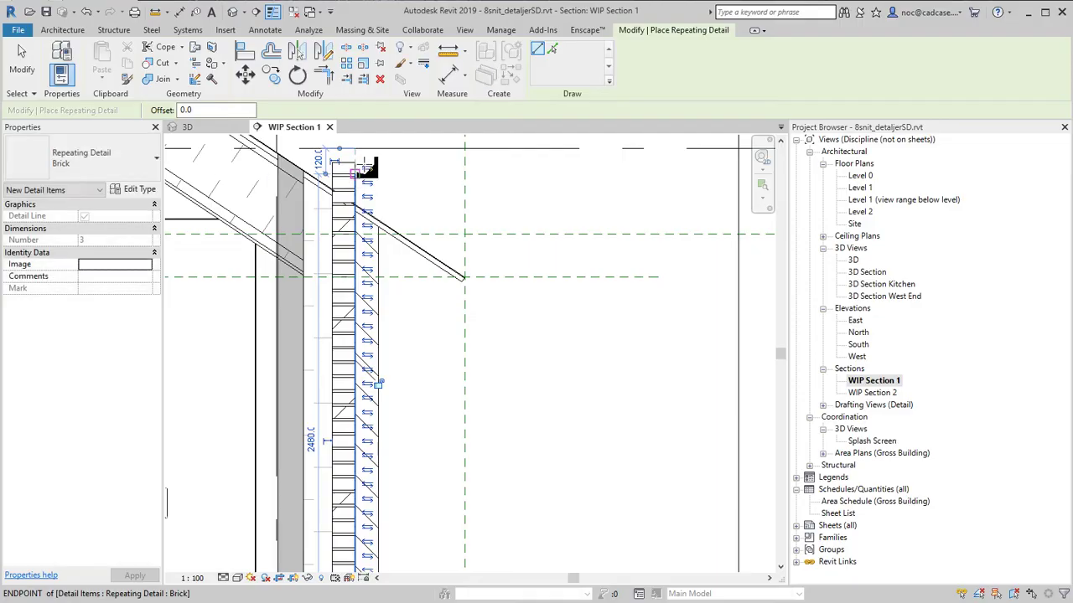
{"action": "key", "text": "Escape"}
{"action": "key", "text": "Escape"}
- Mirror the repeating brick detail without a copy about the inner face of the outer leaf, so it covers the masonry
{"action": "left_click", "coordinate": [361, 173]}
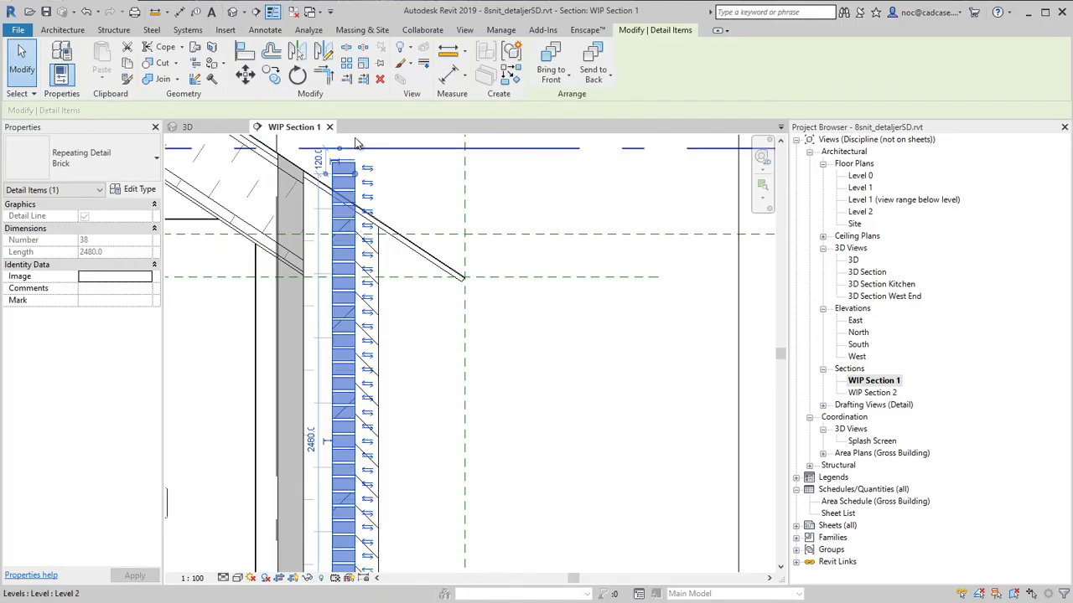
{"action": "left_click", "coordinate": [300, 55]}
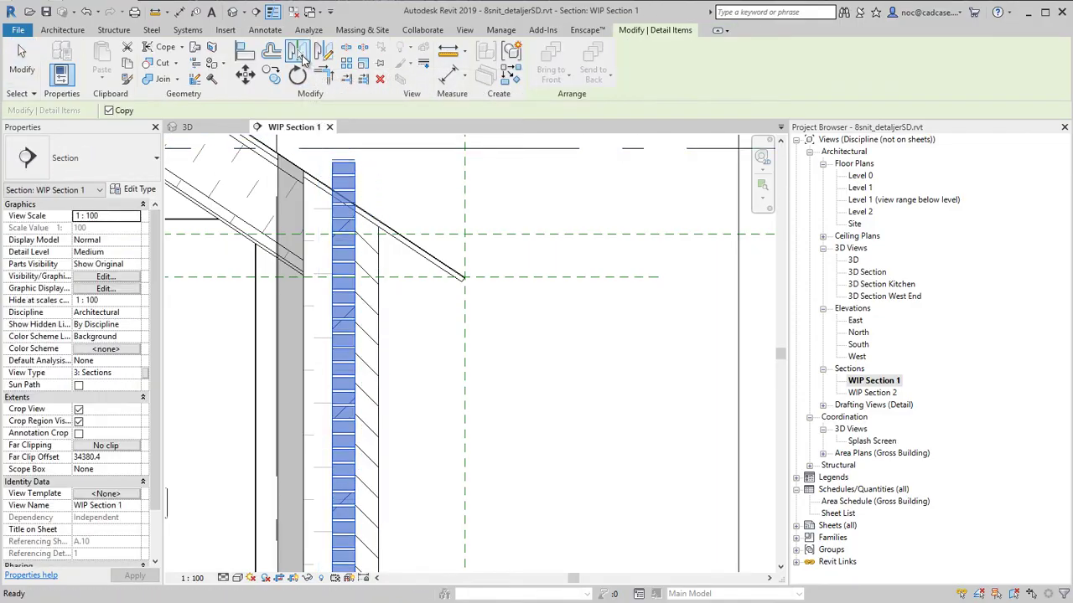
{"action": "left_click", "coordinate": [109, 111]}
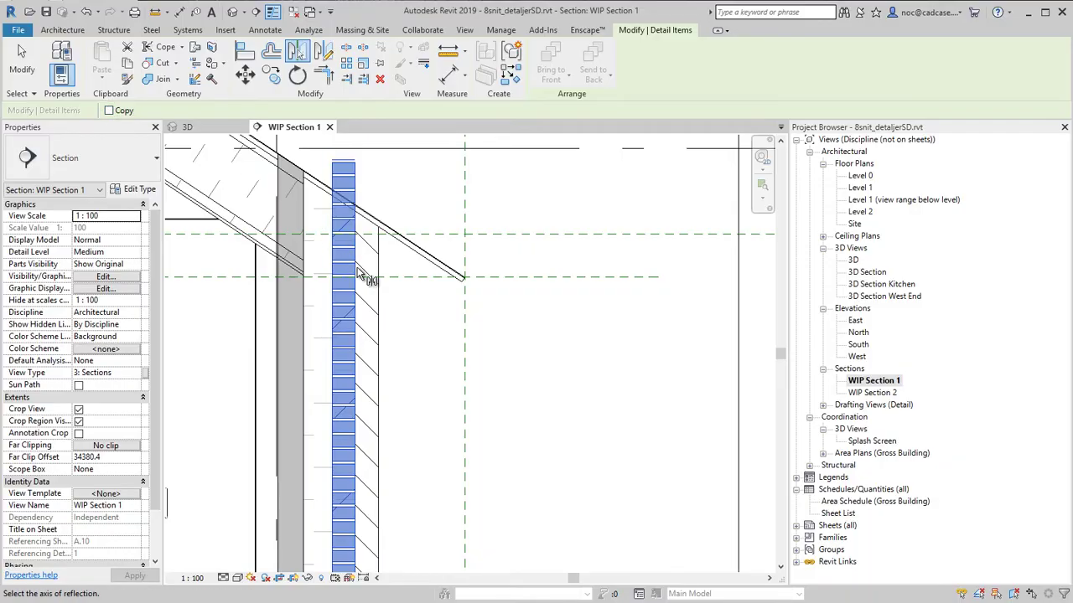
{"action": "left_click", "coordinate": [357, 269]}
{"action": "key", "text": "Escape"}
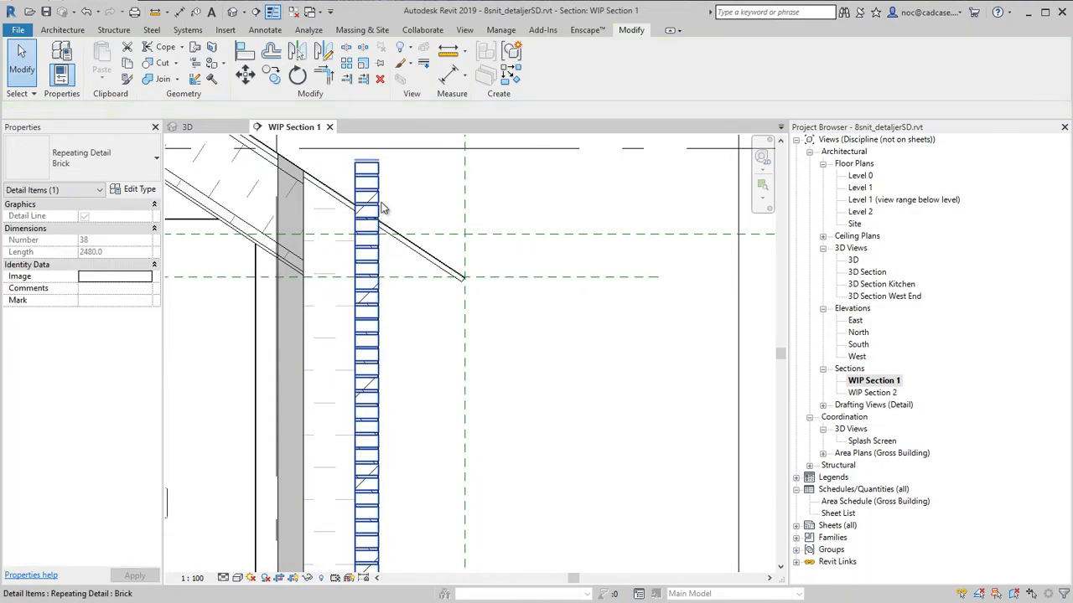
- Shorten the repeating brick detail by pulling its upper end down to just below the roof covering
{"action": "left_click", "coordinate": [356, 173]}
{"action": "left_click_drag", "start_coordinate": [353, 173], "coordinate": [356, 244]}
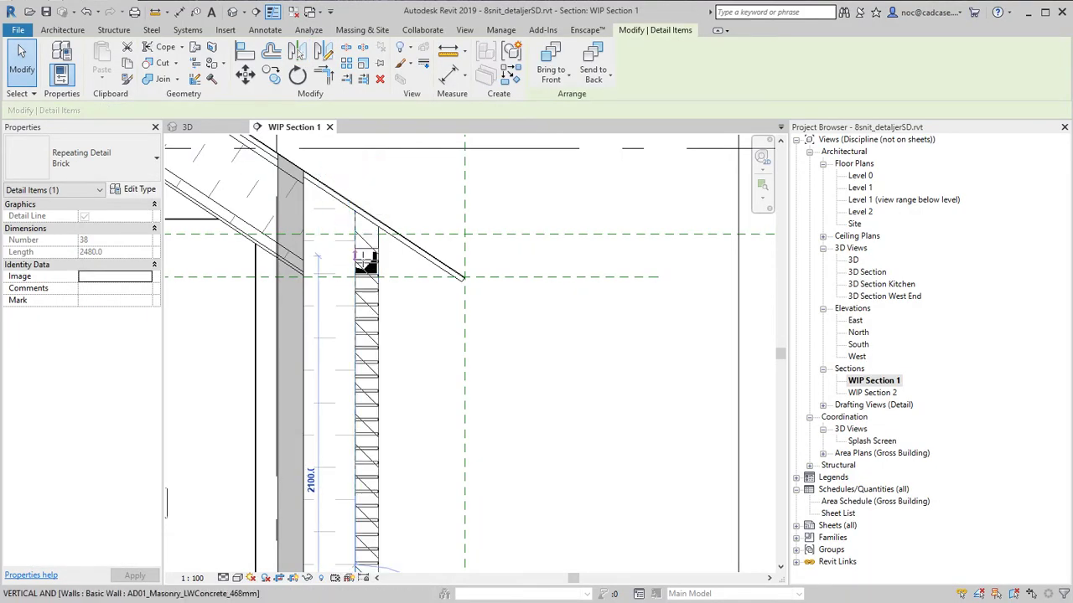
{"action": "key", "text": "d"}
{"action": "key", "text": "l"}
{"action": "key", "text": "Escape"}
{"action": "left_click", "coordinate": [361, 252]}
{"action": "scroll", "coordinate": [582, 271], "scroll_direction": "down", "scroll_amount": 3}
{"action": "scroll", "coordinate": [536, 335], "scroll_direction": "up", "scroll_amount": 2}
{"action": "key", "text": "Escape"}
{"action": "scroll", "coordinate": [513, 387], "scroll_direction": "up", "scroll_amount": 1}
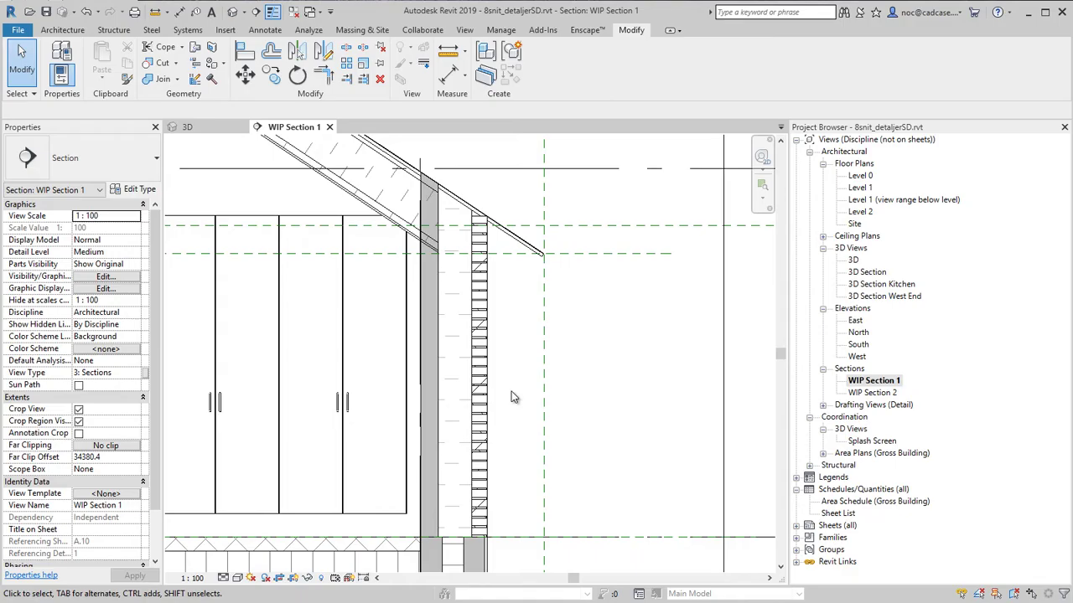
- Place a Multiplade 100x200 mm detail component at the base of the inner concrete leaf on Level 1, and delete it again
{"action": "left_click", "coordinate": [265, 30]}
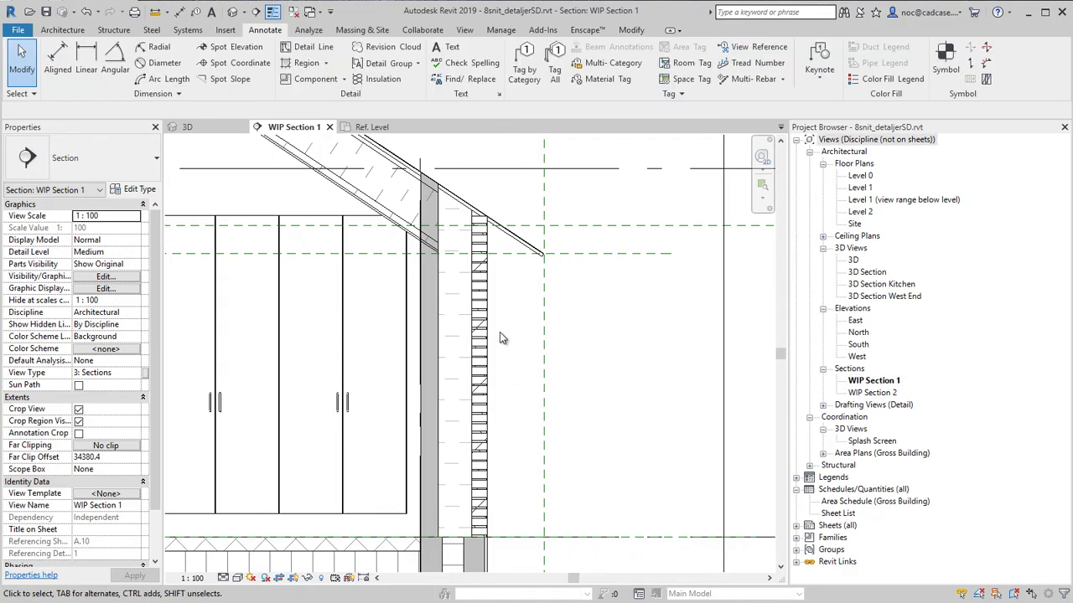
{"action": "left_click", "coordinate": [339, 79]}
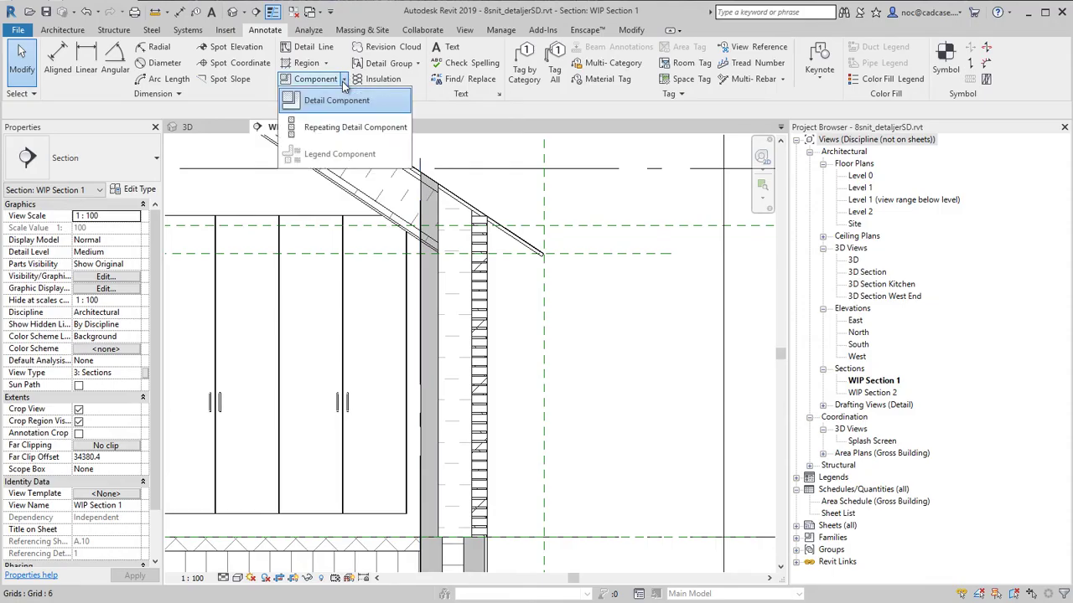
{"action": "left_click", "coordinate": [334, 103]}
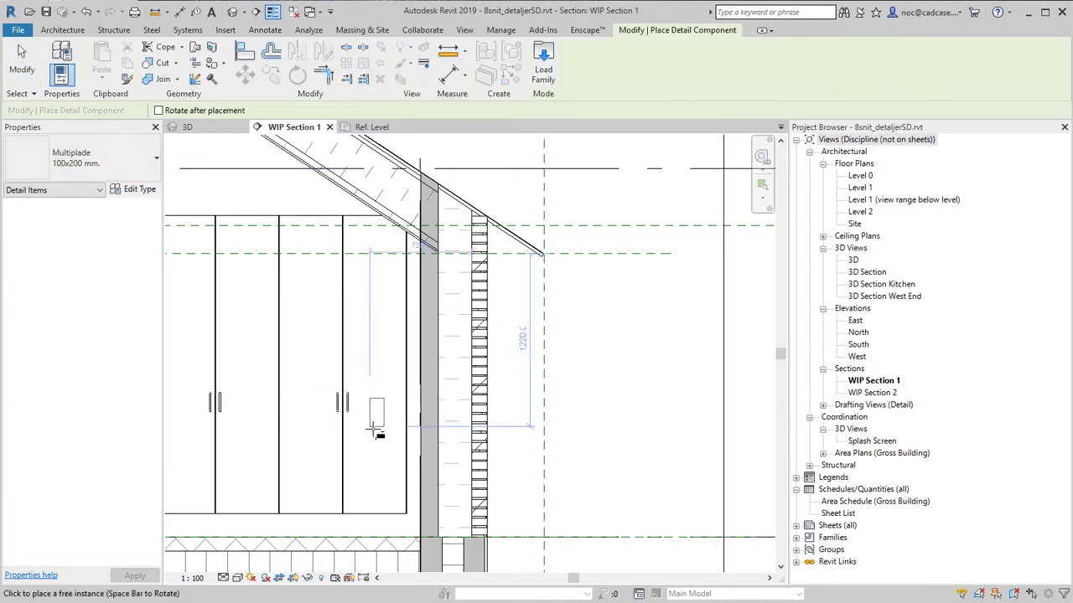
{"action": "scroll", "coordinate": [465, 549], "scroll_direction": "up", "scroll_amount": 2}
{"action": "scroll", "coordinate": [465, 549], "scroll_direction": "up", "scroll_amount": 2}
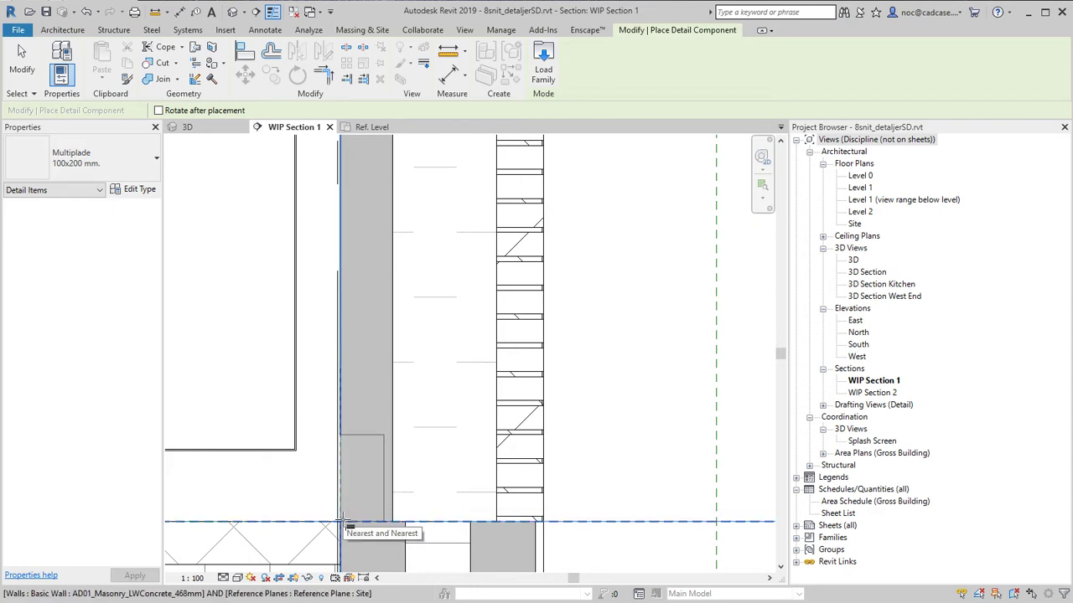
{"action": "key", "text": "Escape"}
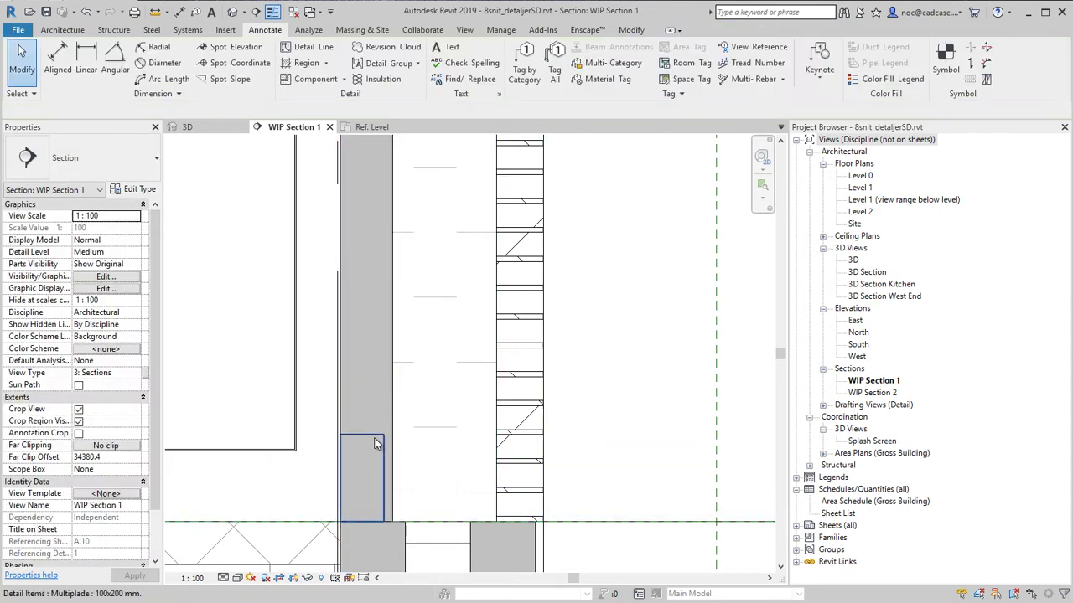
{"action": "left_click", "coordinate": [374, 443]}
{"action": "key", "text": "Delete"}
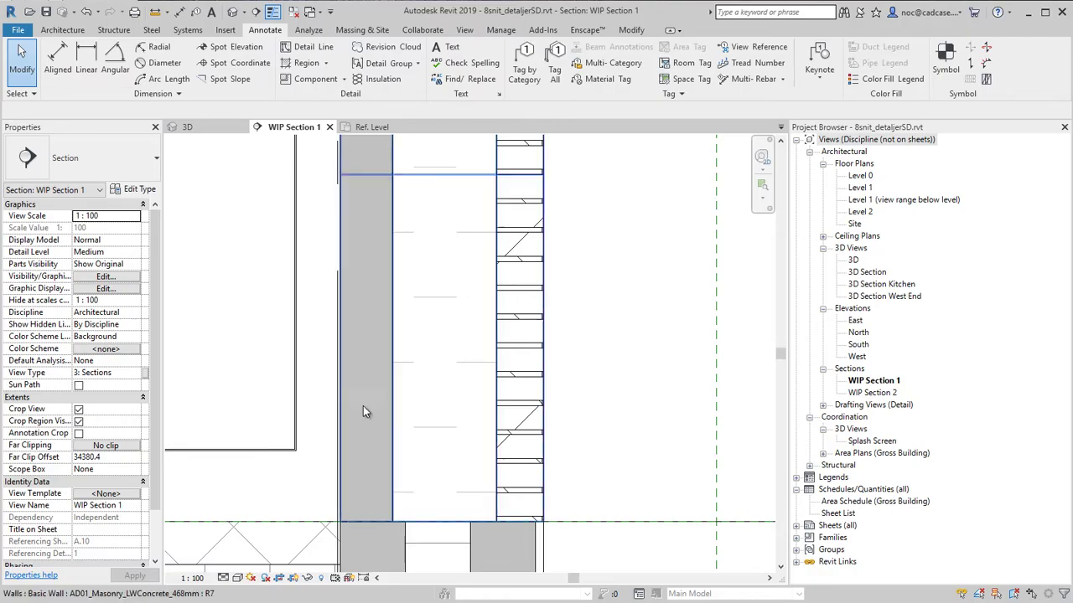
- Start a repeating detail component and duplicate its Brick type under the name LW Blocks
{"action": "left_click", "coordinate": [343, 79]}
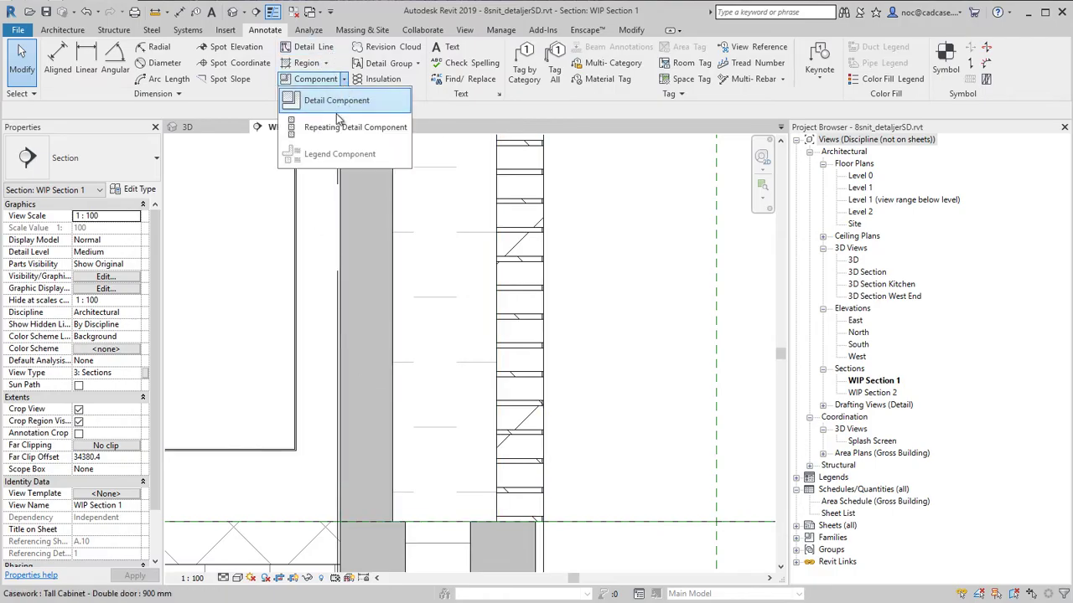
{"action": "left_click", "coordinate": [345, 125]}
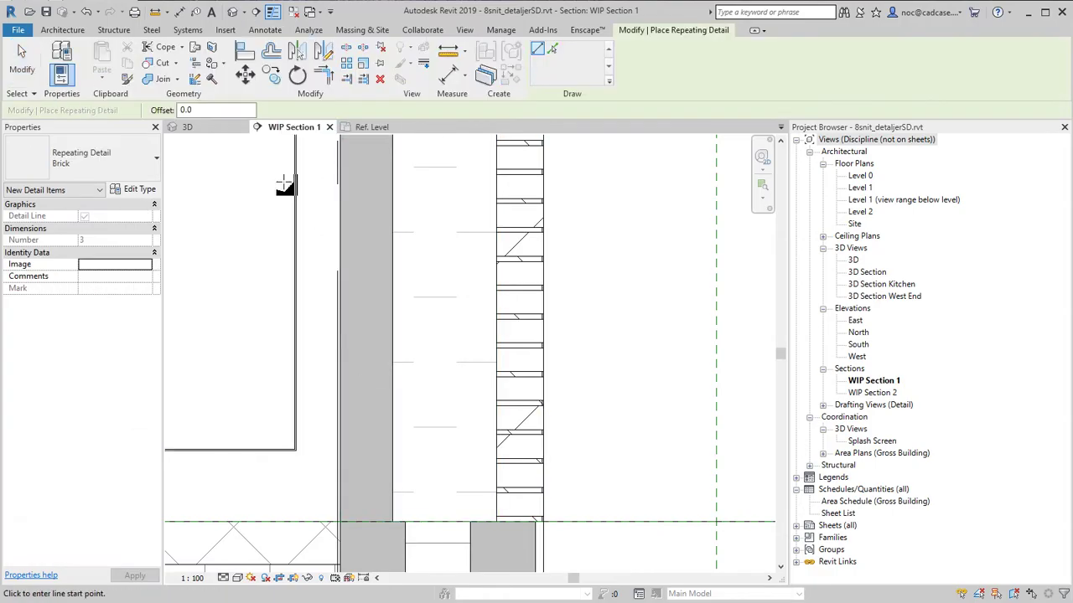
{"action": "left_click", "coordinate": [139, 189]}
{"action": "left_click", "coordinate": [686, 150]}
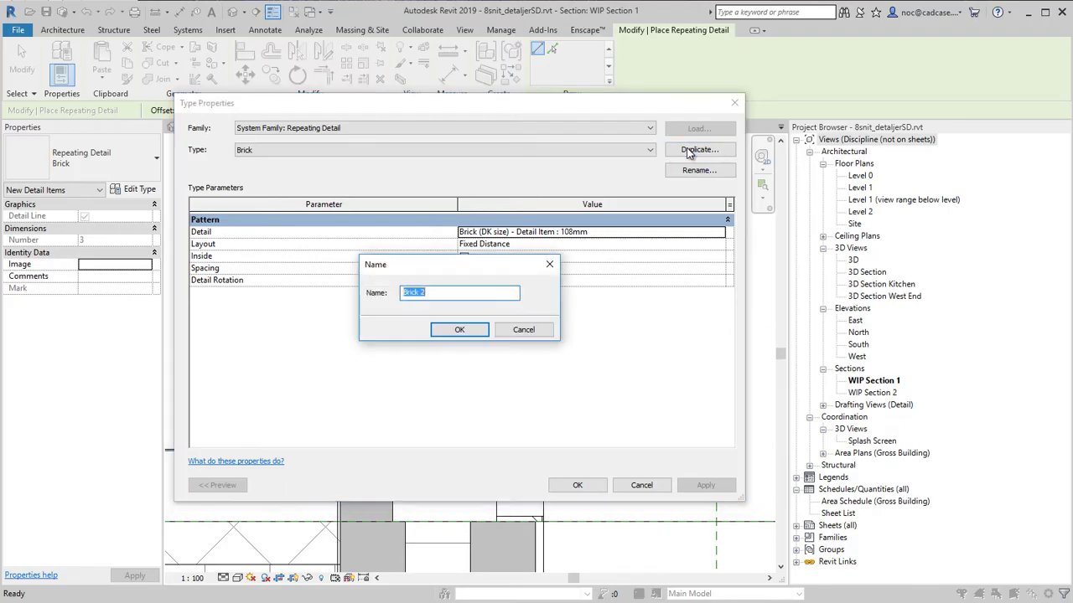
{"action": "type", "text": "LW Blocks"}
{"action": "left_click", "coordinate": [458, 328]}
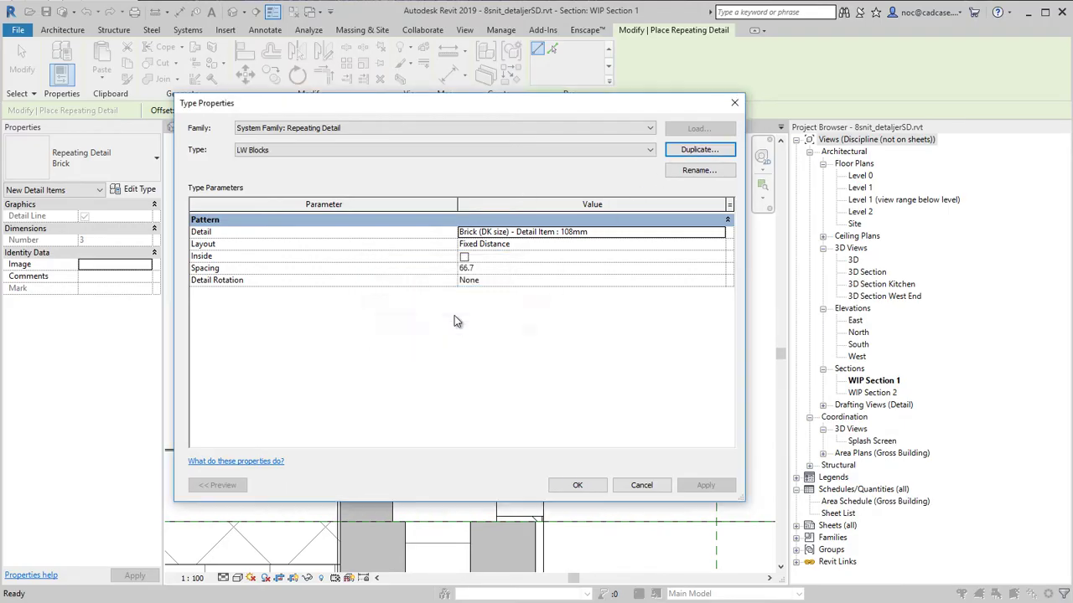
- Set the LW Blocks type's detail to Multiplade : 100x200 mm and its spacing to 200
{"action": "left_click", "coordinate": [719, 234]}
{"action": "scroll", "coordinate": [683, 273], "scroll_direction": "down", "scroll_amount": 5}
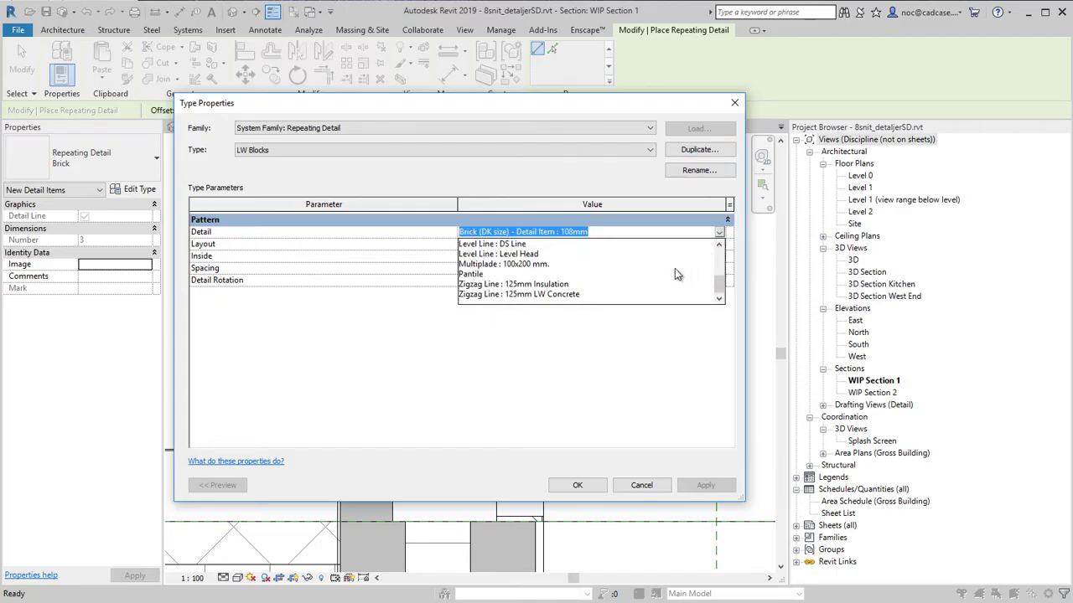
{"action": "left_click", "coordinate": [507, 264]}
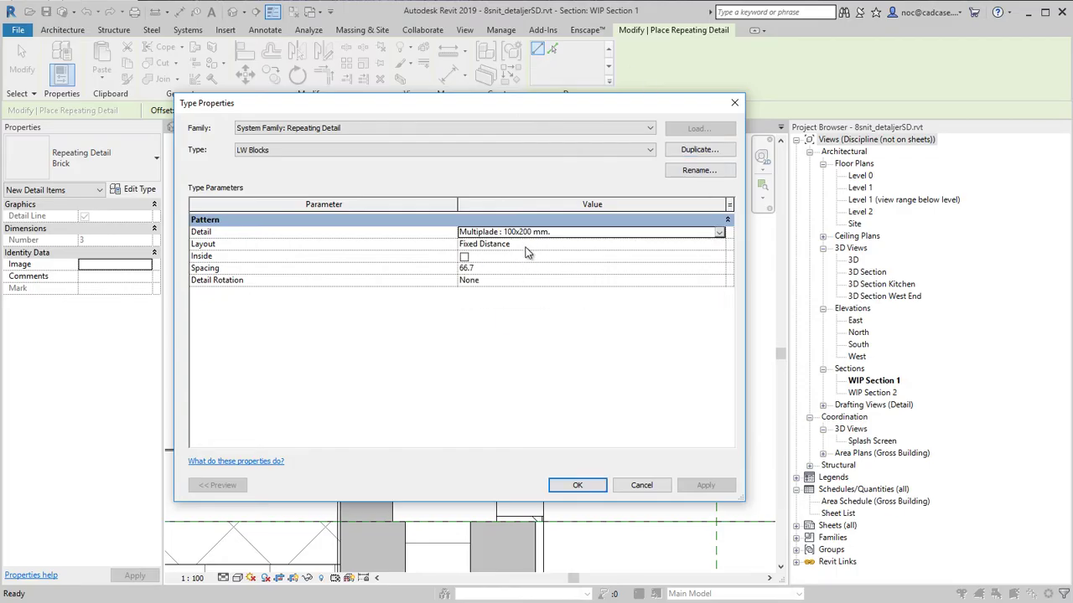
{"action": "left_click", "coordinate": [527, 270]}
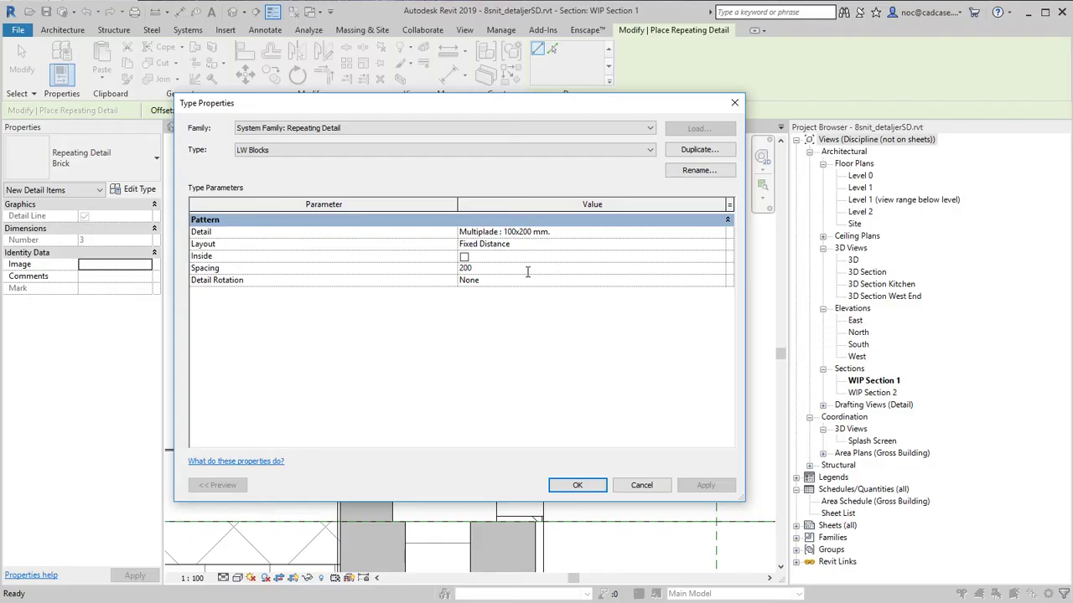
{"action": "left_click", "coordinate": [576, 485]}
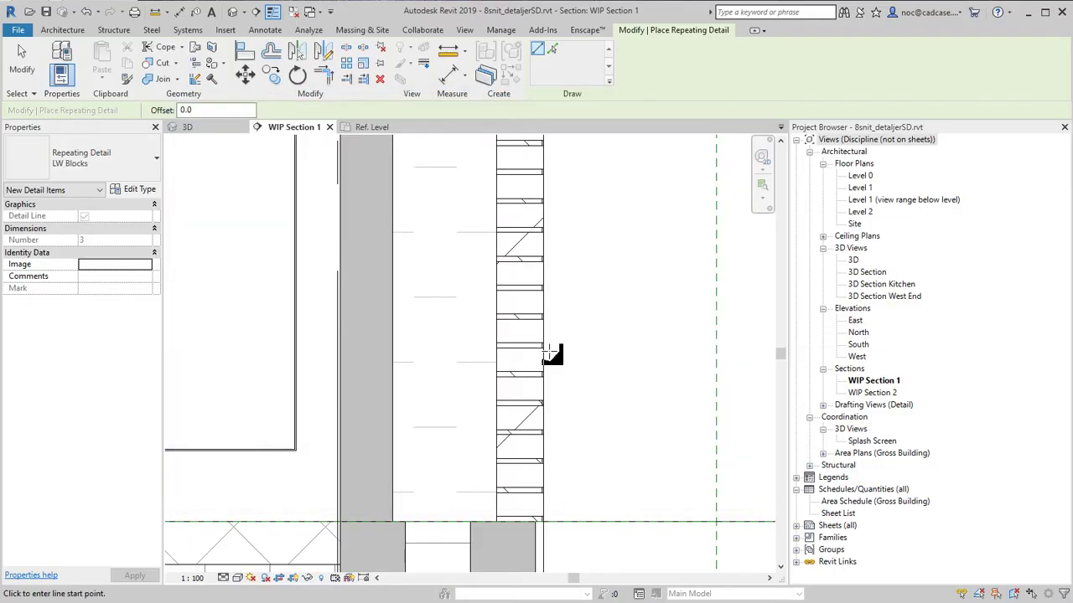
- Draw an LW Blocks repeating detail upward from the base of the inner concrete leaf along its room-side face
{"action": "left_click", "coordinate": [346, 518]}
{"action": "scroll", "coordinate": [357, 351], "scroll_direction": "down", "scroll_amount": 3}
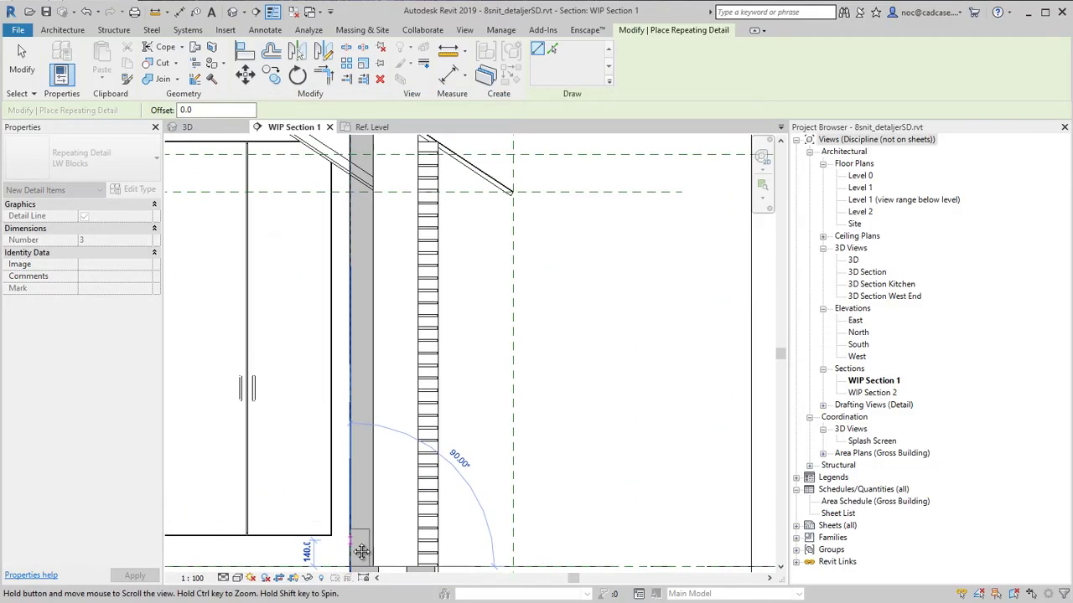
- Place the LW Blocks repeating detail up the inner leaf of the wall beneath the steep roof slope, ending within the roof build-up
{"action": "middle_click_drag", "start_coordinate": [396, 206], "coordinate": [379, 301]}
{"action": "scroll", "coordinate": [378, 301], "scroll_direction": "up", "scroll_amount": 3}
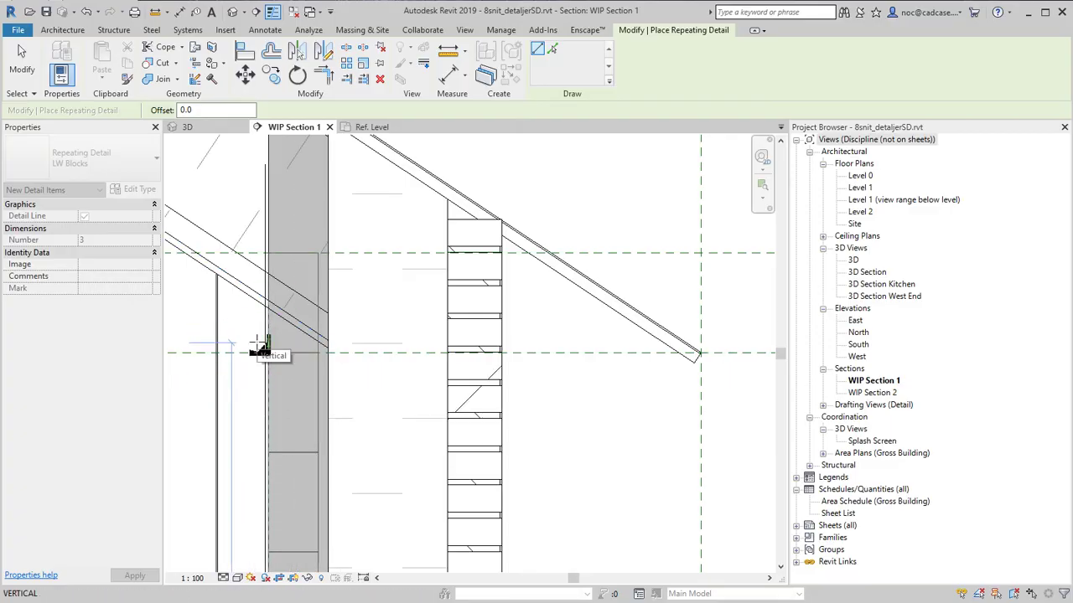
{"action": "scroll", "coordinate": [259, 344], "scroll_direction": "down", "scroll_amount": 3}
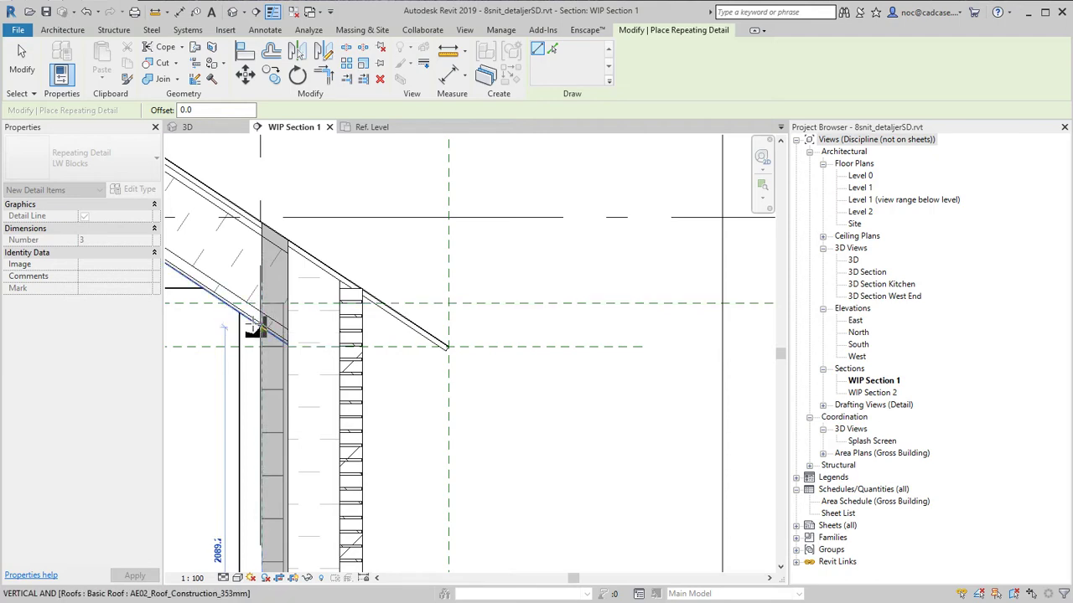
{"action": "key", "text": "Escape"}
{"action": "key", "text": "Escape"}
- Measure the height from the floor to the intersection of the masonry wall and roof underside at the shallow-slope end of the section
{"action": "scroll", "coordinate": [445, 328], "scroll_direction": "down", "scroll_amount": 2}
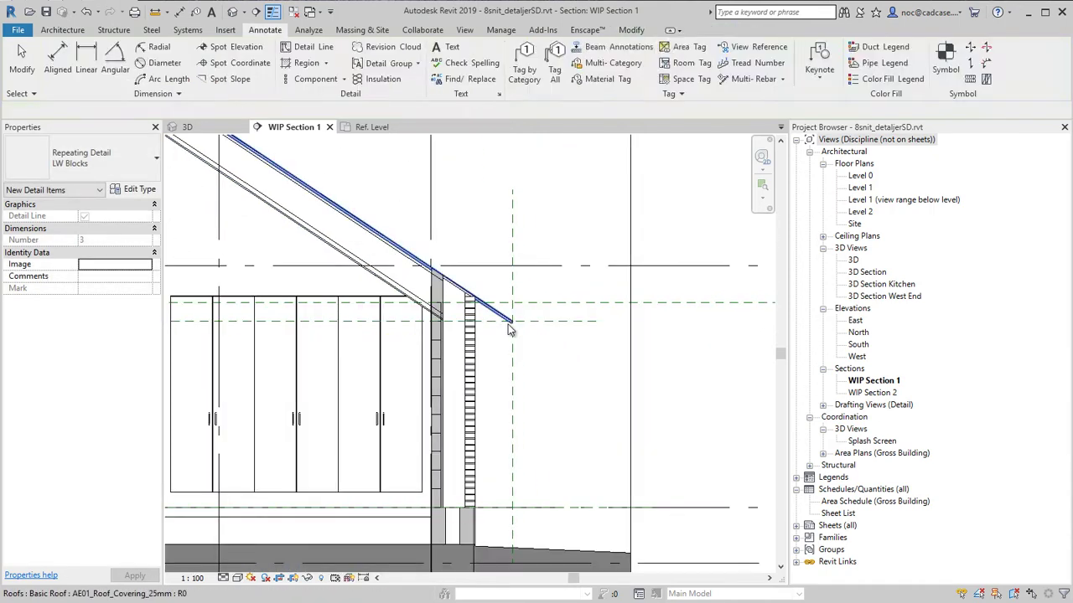
{"action": "middle_click_drag", "start_coordinate": [657, 408], "coordinate": [657, 350]}
{"action": "scroll", "coordinate": [657, 349], "scroll_direction": "down", "scroll_amount": 3}
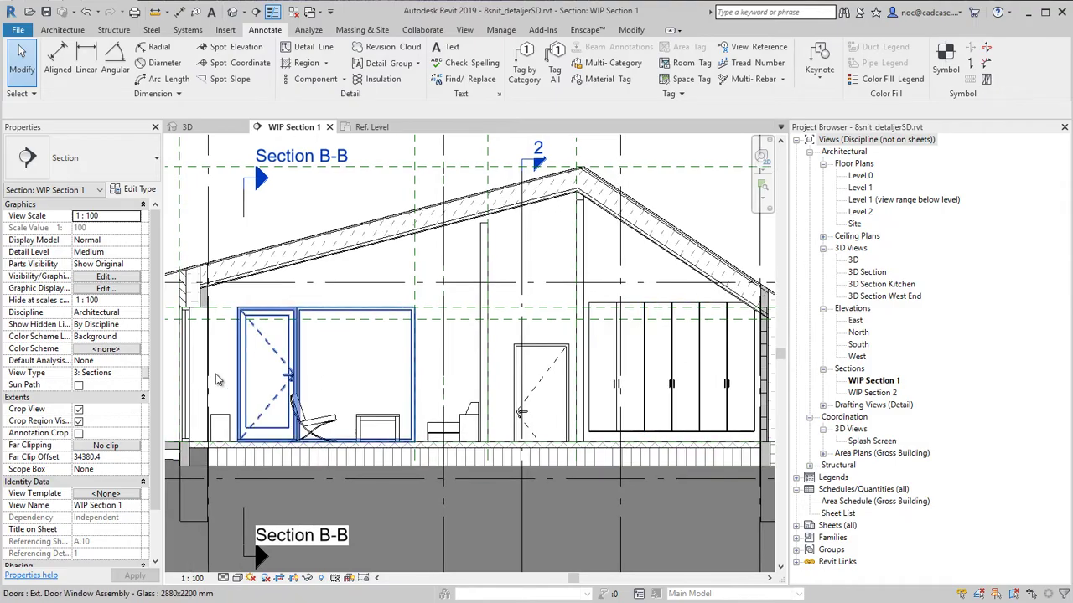
{"action": "scroll", "coordinate": [191, 380], "scroll_direction": "up", "scroll_amount": 4}
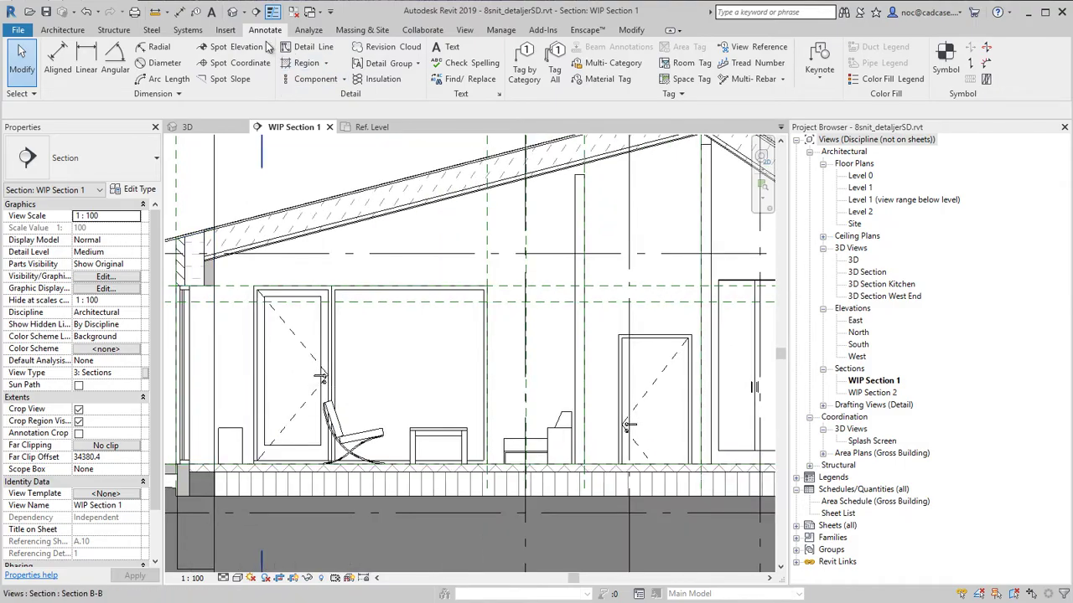
{"action": "left_click", "coordinate": [180, 11]}
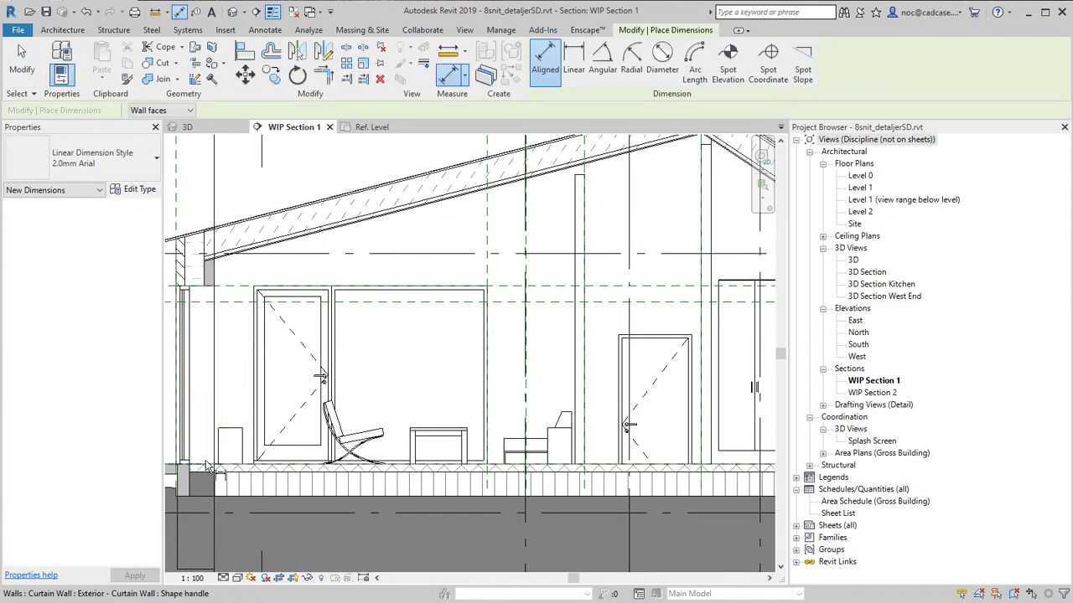
{"action": "scroll", "coordinate": [212, 293], "scroll_direction": "up", "scroll_amount": 2}
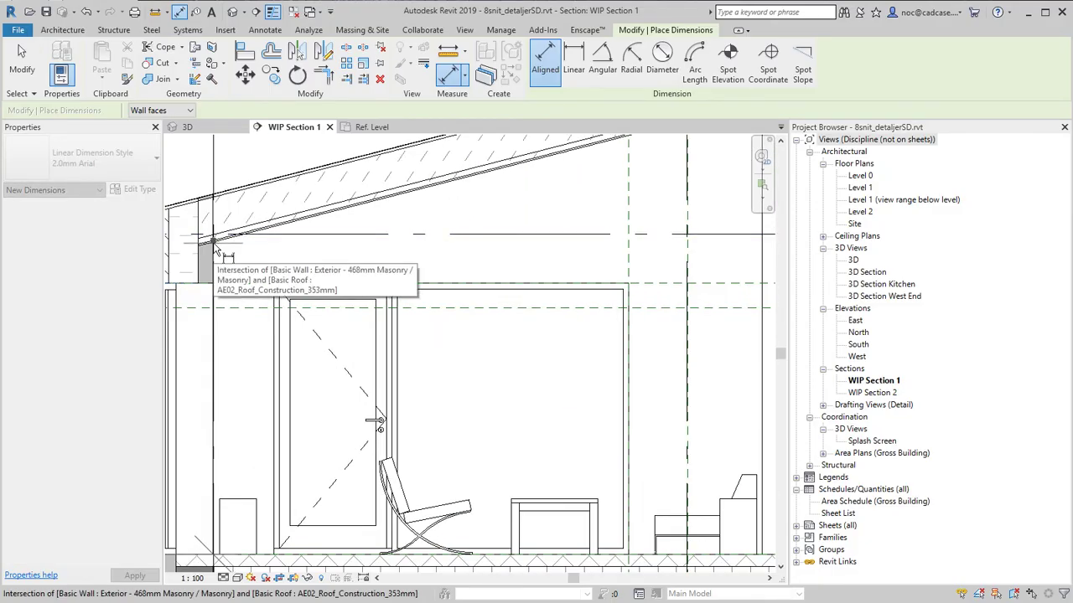
{"action": "left_click", "coordinate": [214, 246]}
{"action": "scroll", "coordinate": [276, 262], "scroll_direction": "down", "scroll_amount": 4}
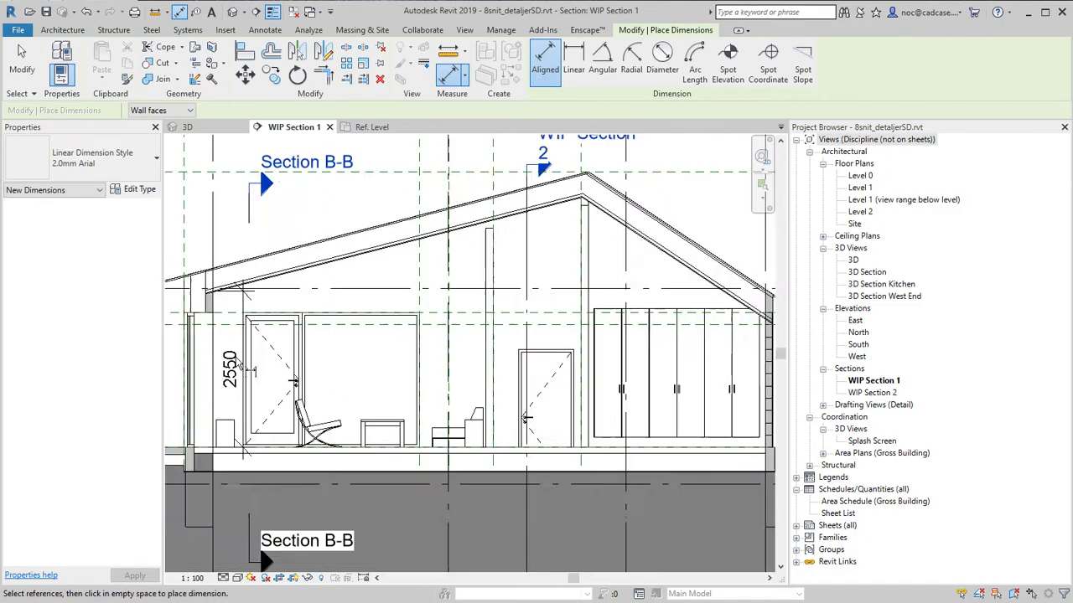
{"action": "scroll", "coordinate": [549, 380], "scroll_direction": "up", "scroll_amount": 5}
{"action": "scroll", "coordinate": [549, 377], "scroll_direction": "up", "scroll_amount": 2}
{"action": "key", "text": "Escape"}
{"action": "key", "text": "Escape"}
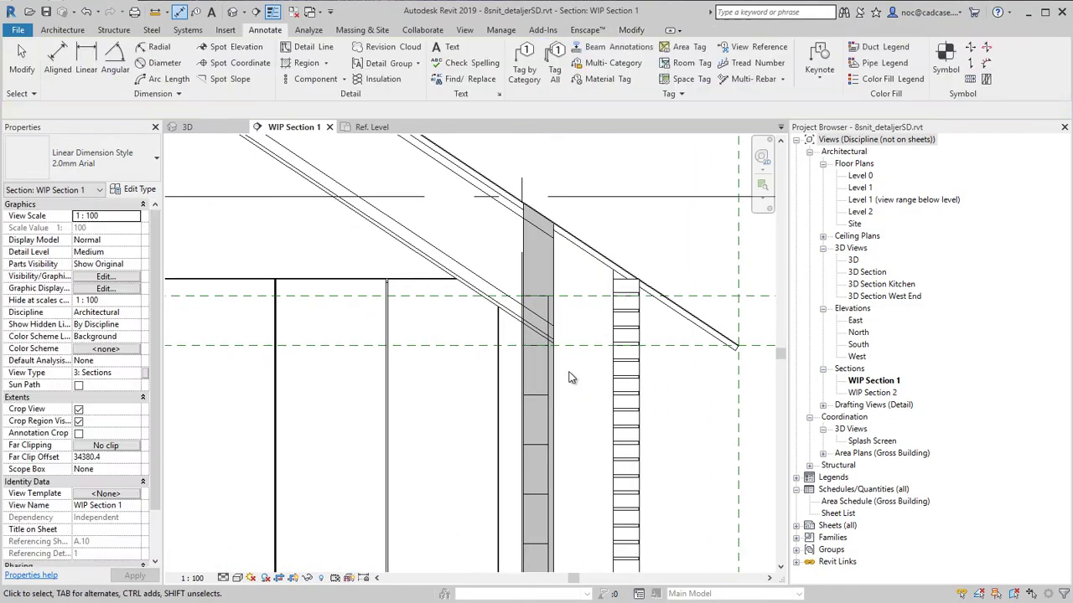
- Shorten the LW Blocks repeating detail so its top block ends at the lower horizontal reference plane
{"action": "left_click", "coordinate": [549, 303]}
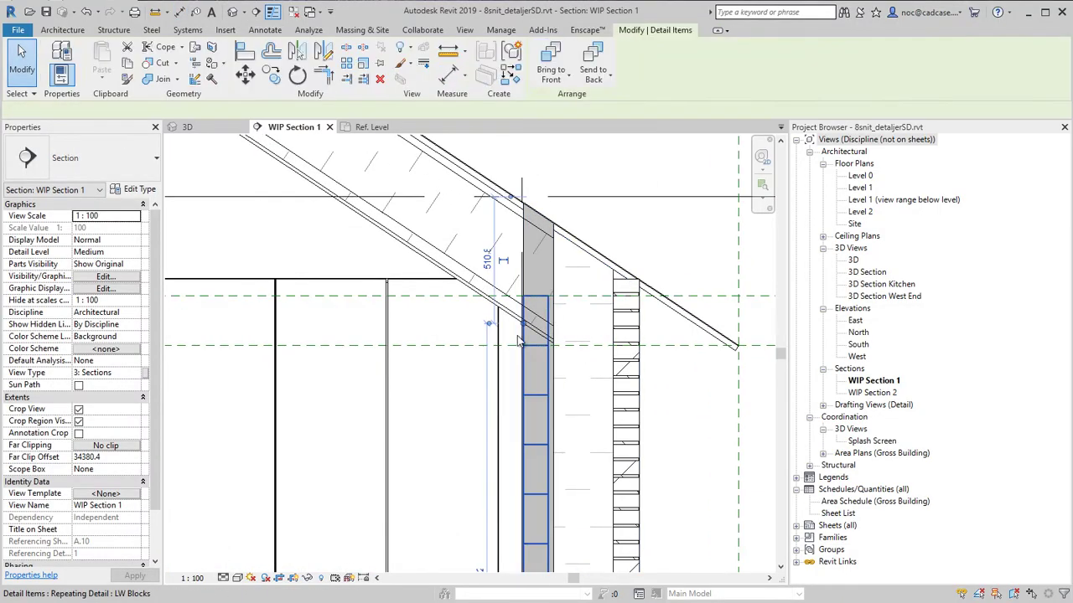
{"action": "scroll", "coordinate": [517, 339], "scroll_direction": "up", "scroll_amount": 2}
{"action": "left_click", "coordinate": [496, 414]}
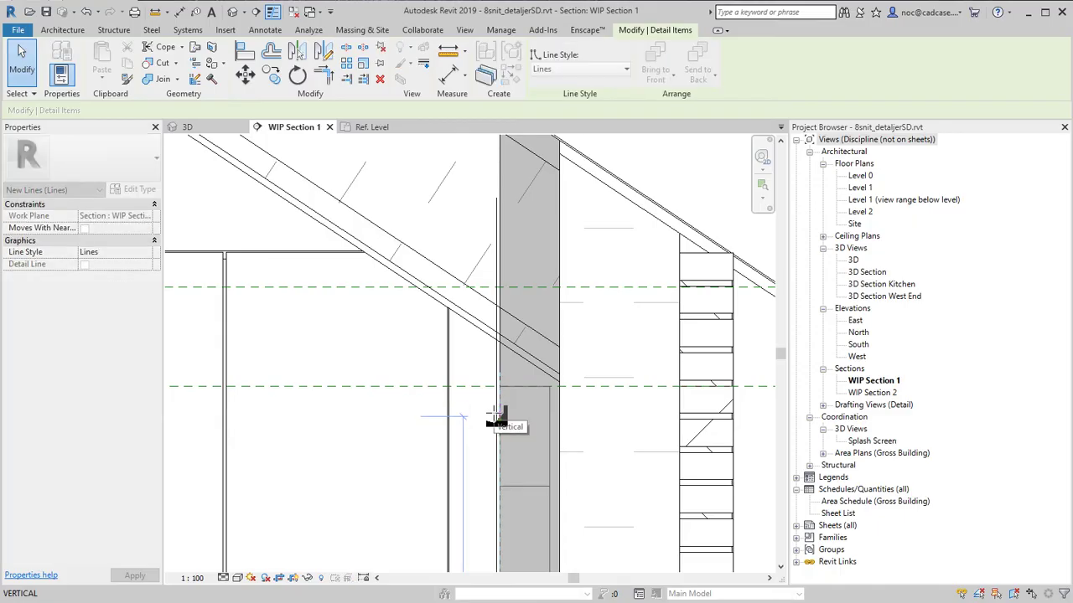
{"action": "left_click", "coordinate": [492, 419]}
{"action": "scroll", "coordinate": [492, 419], "scroll_direction": "down", "scroll_amount": 2}
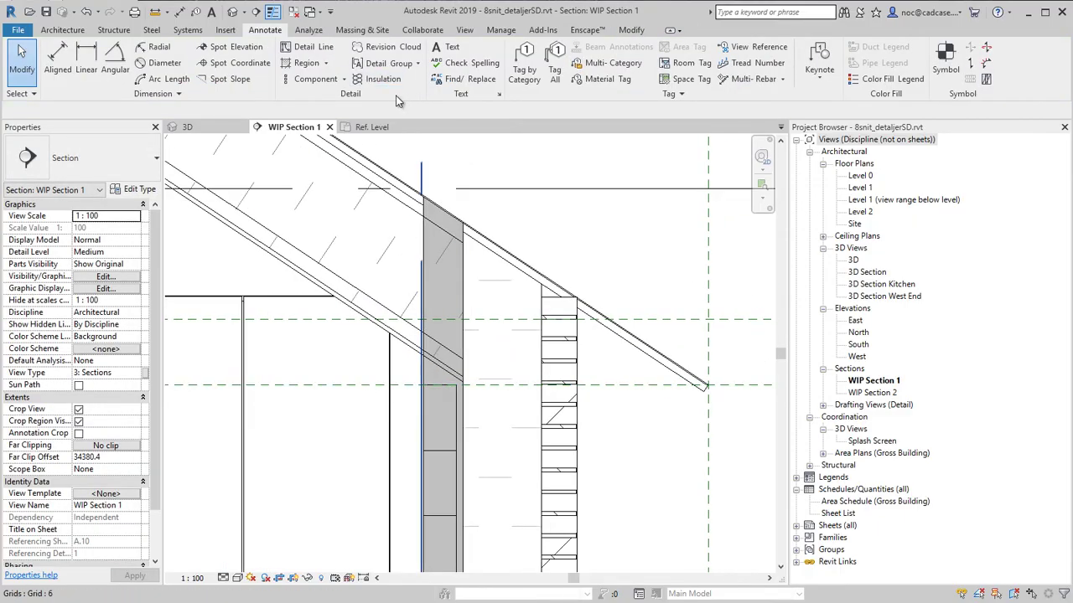
{"action": "left_click", "coordinate": [342, 79]}
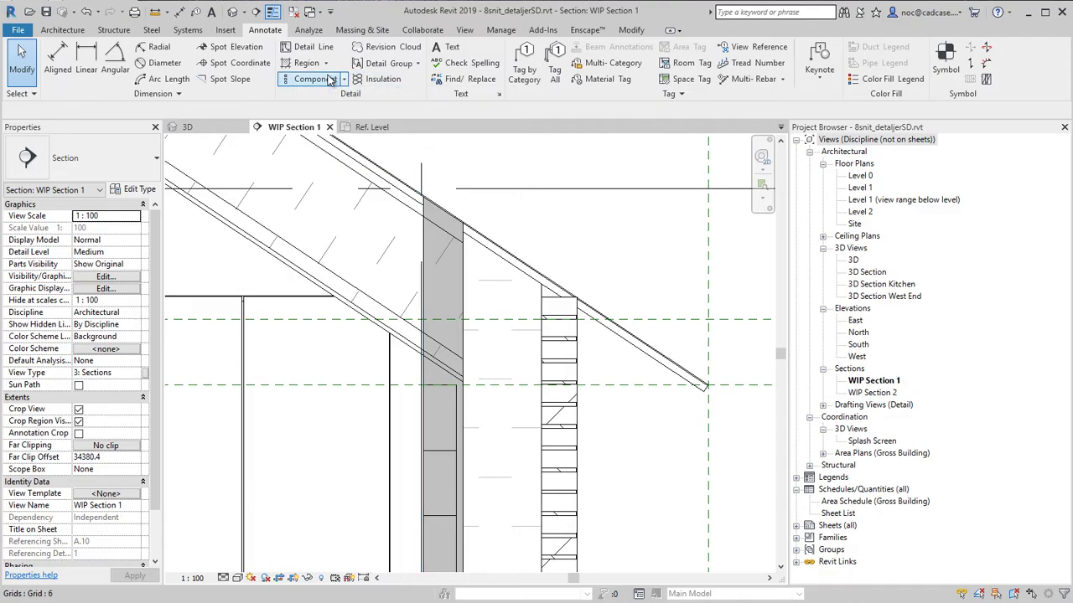
{"action": "left_click", "coordinate": [317, 95]}
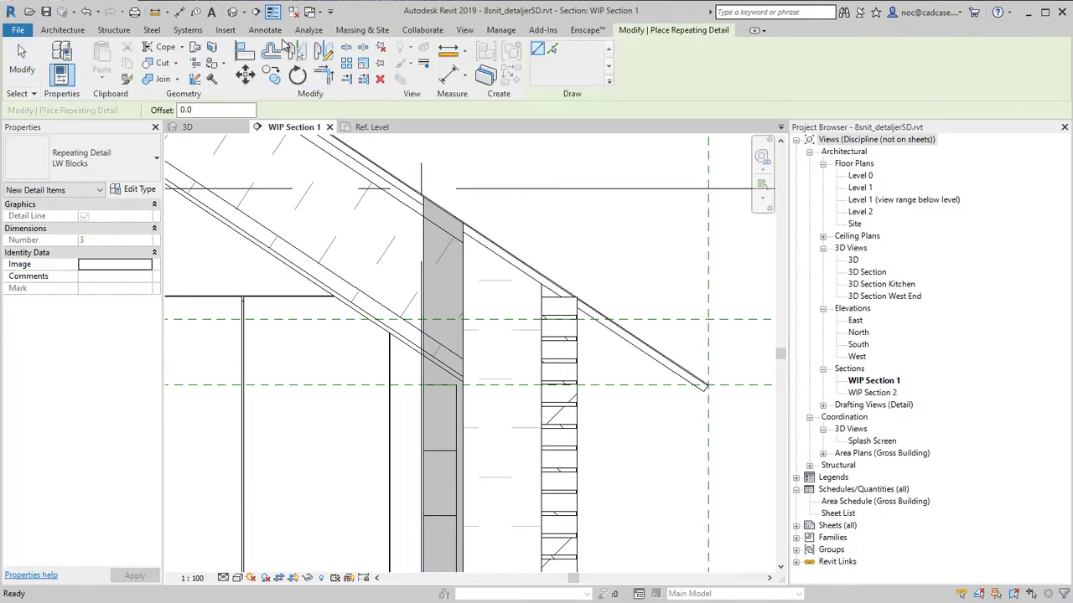
{"action": "key", "text": "Escape"}
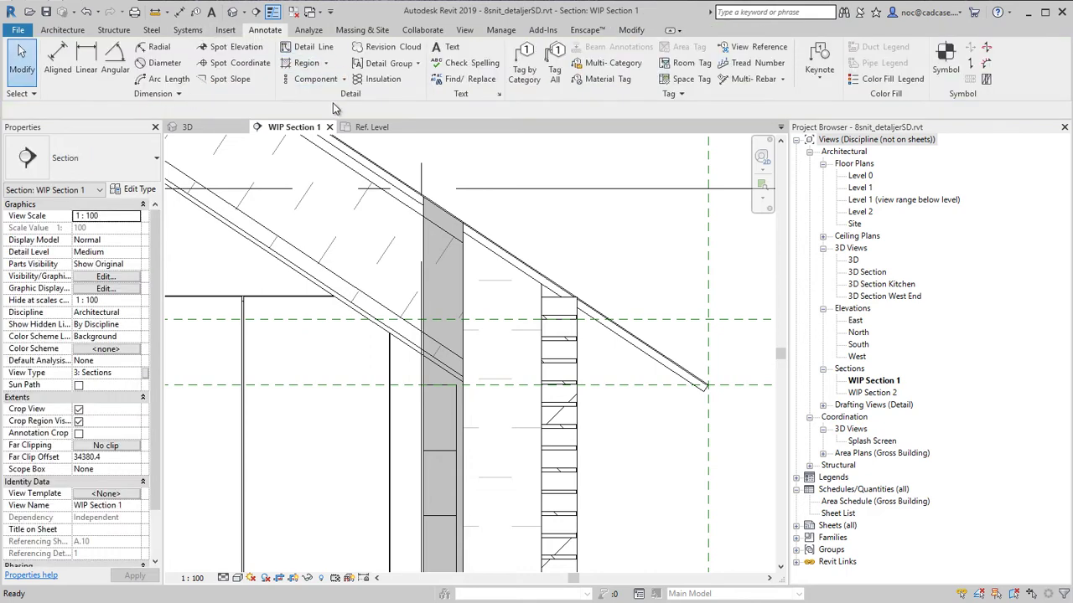
- Load the Dimension Lumber detail component family from the Div 06-Wood and Plastic, 06100-Rough Carpentry library folder
{"action": "left_click", "coordinate": [343, 79]}
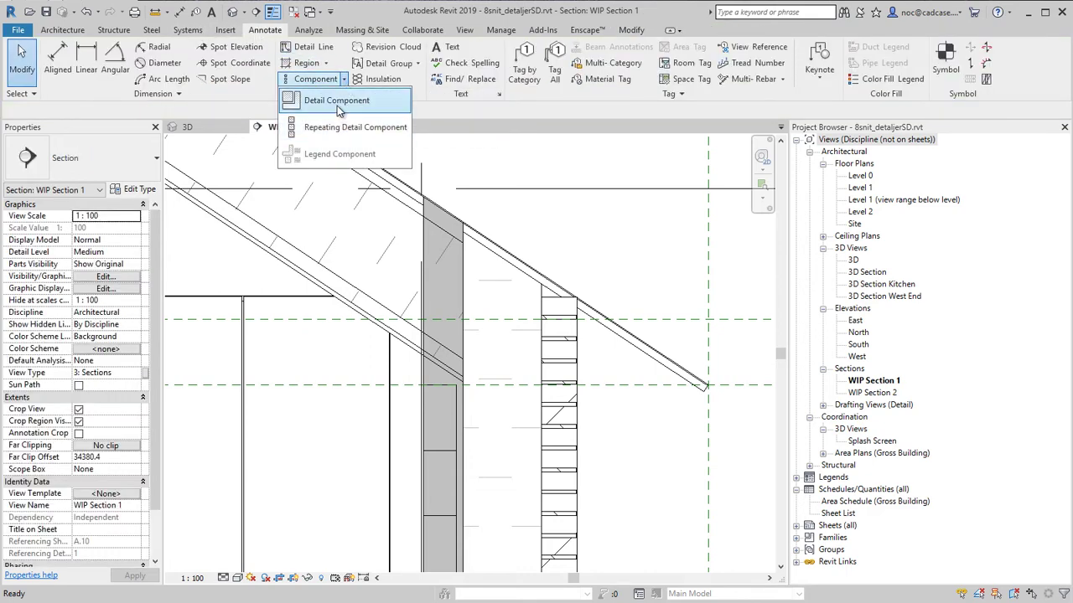
{"action": "left_click", "coordinate": [335, 96]}
{"action": "left_click", "coordinate": [541, 75]}
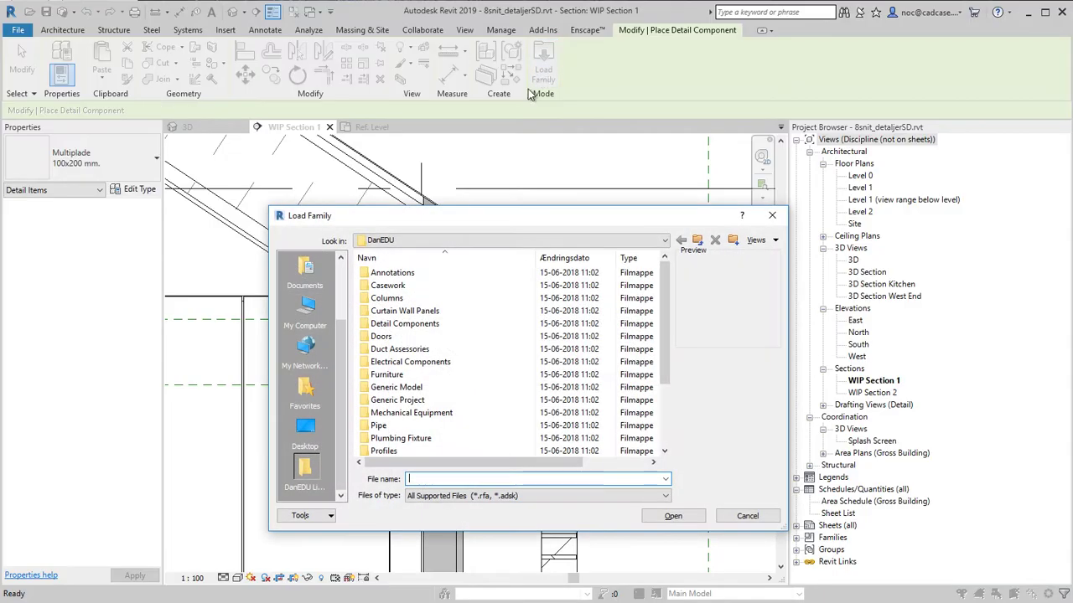
{"action": "double_click", "coordinate": [410, 325]}
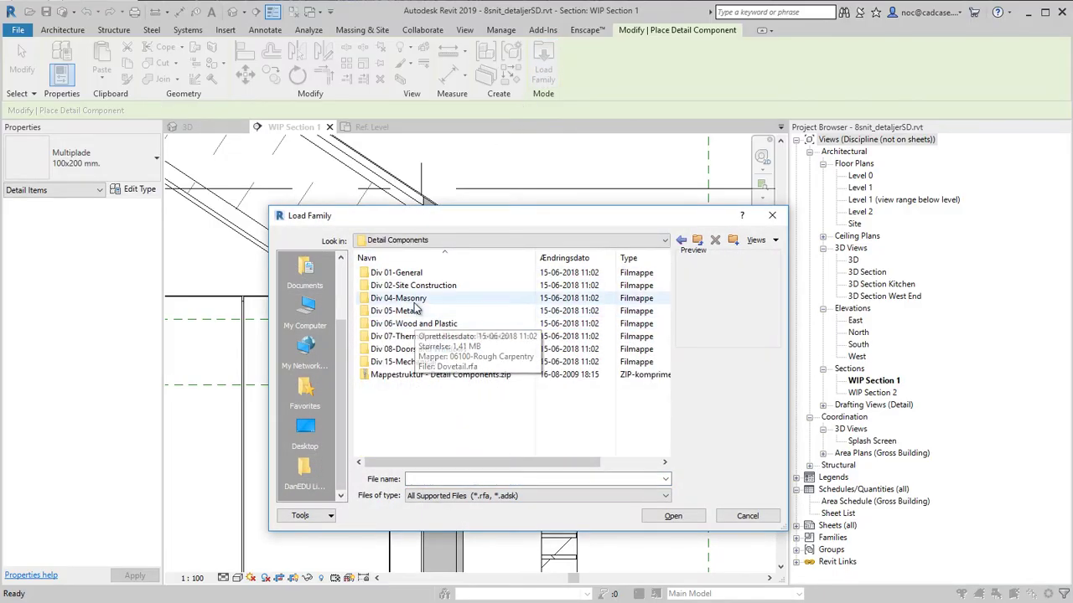
{"action": "double_click", "coordinate": [413, 299]}
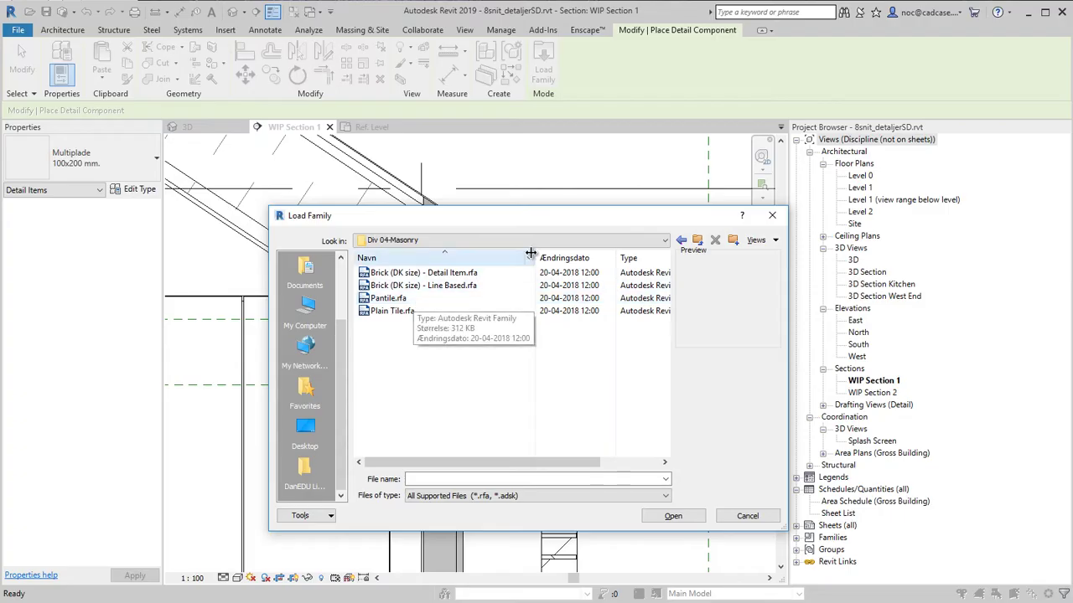
{"action": "left_click", "coordinate": [697, 240]}
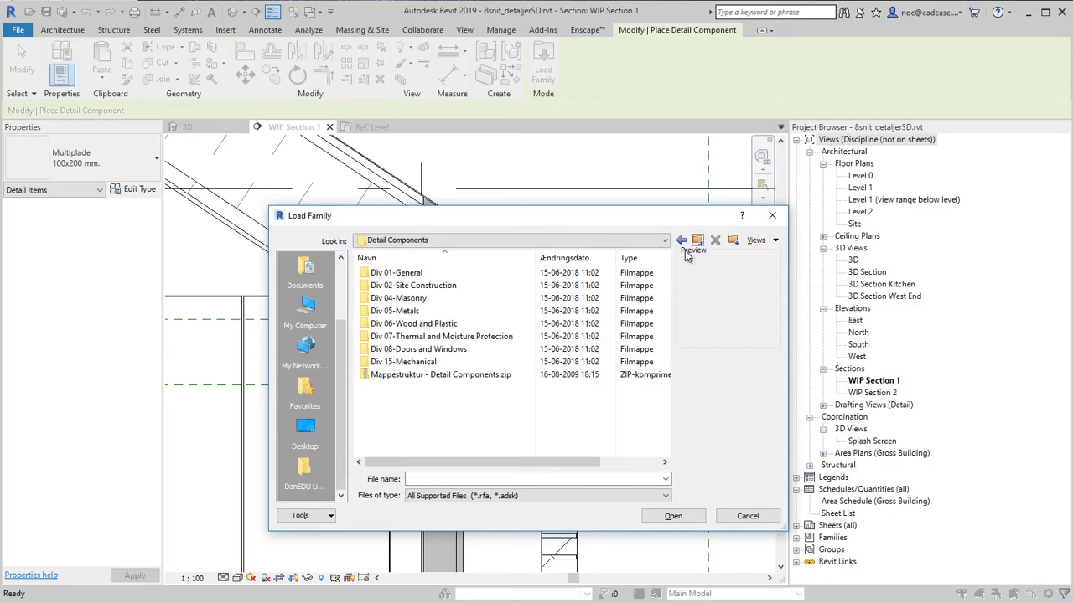
{"action": "double_click", "coordinate": [431, 325]}
{"action": "double_click", "coordinate": [403, 274]}
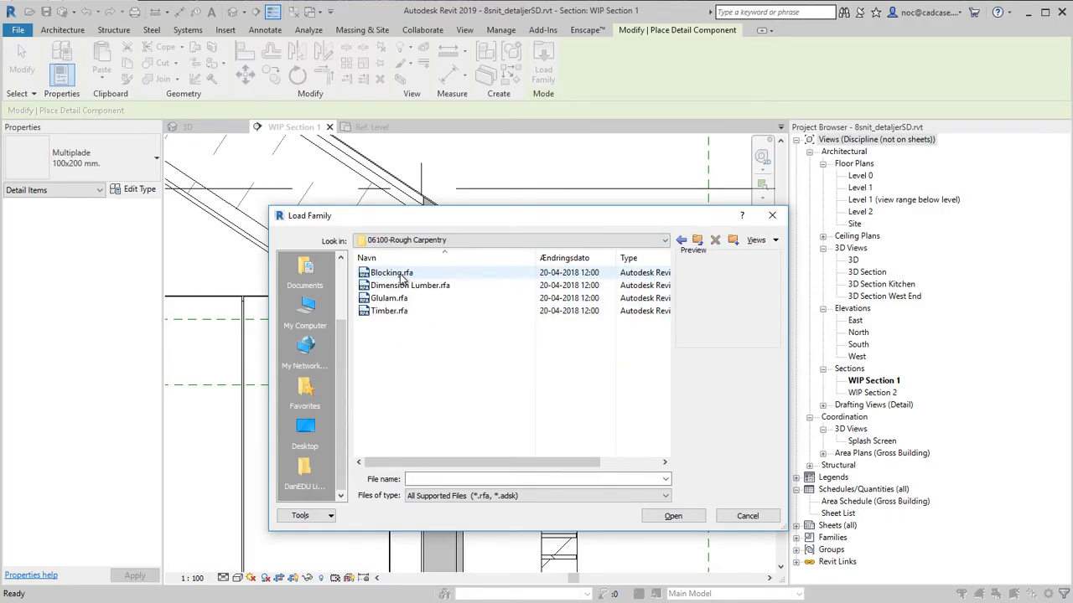
{"action": "left_click", "coordinate": [405, 286]}
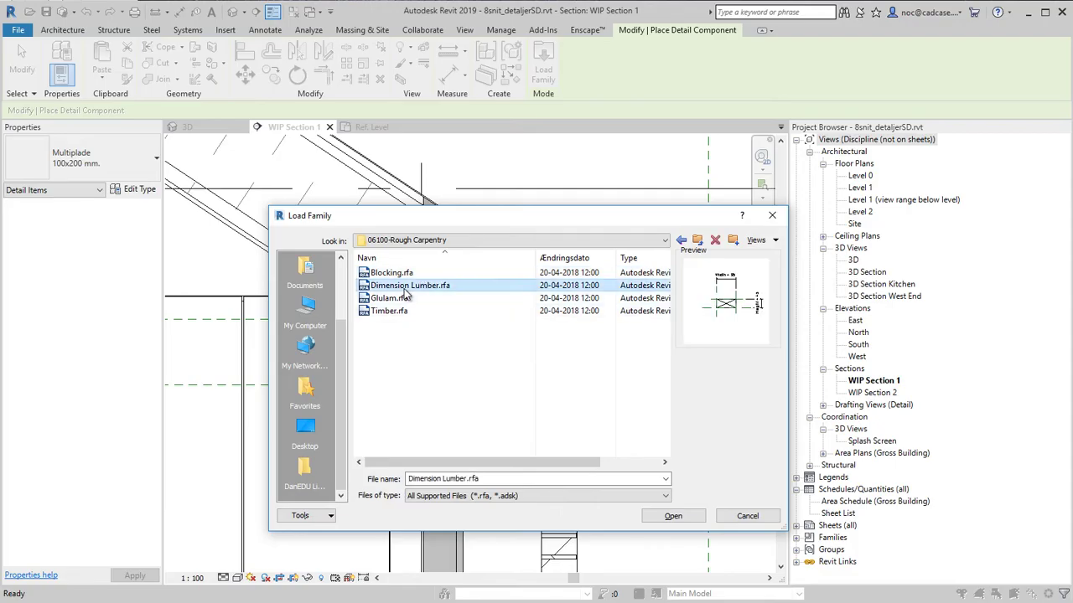
{"action": "left_click", "coordinate": [651, 514]}
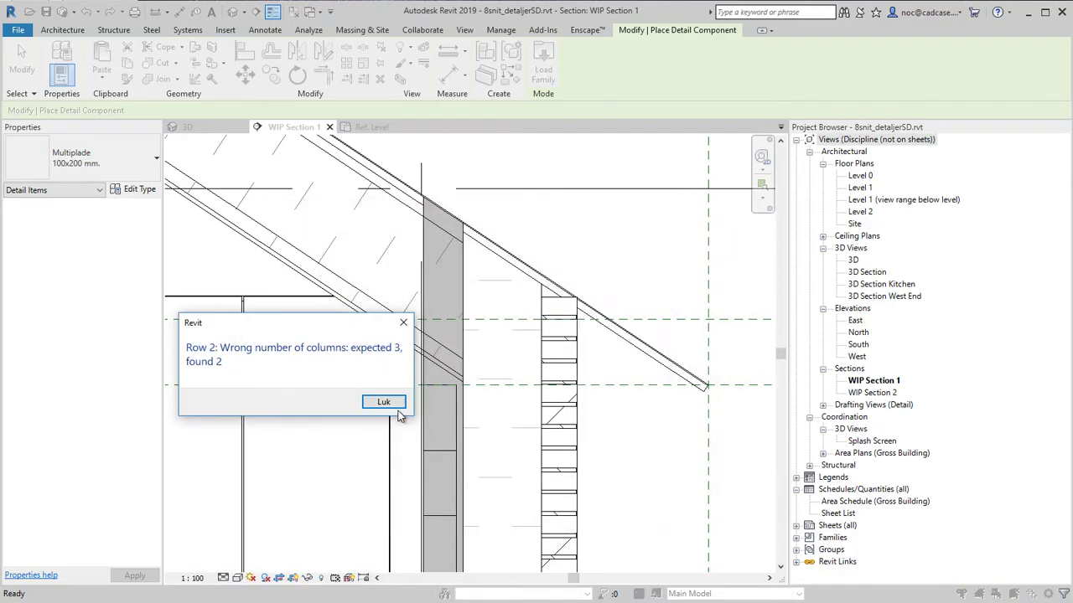
{"action": "left_click", "coordinate": [395, 407]}
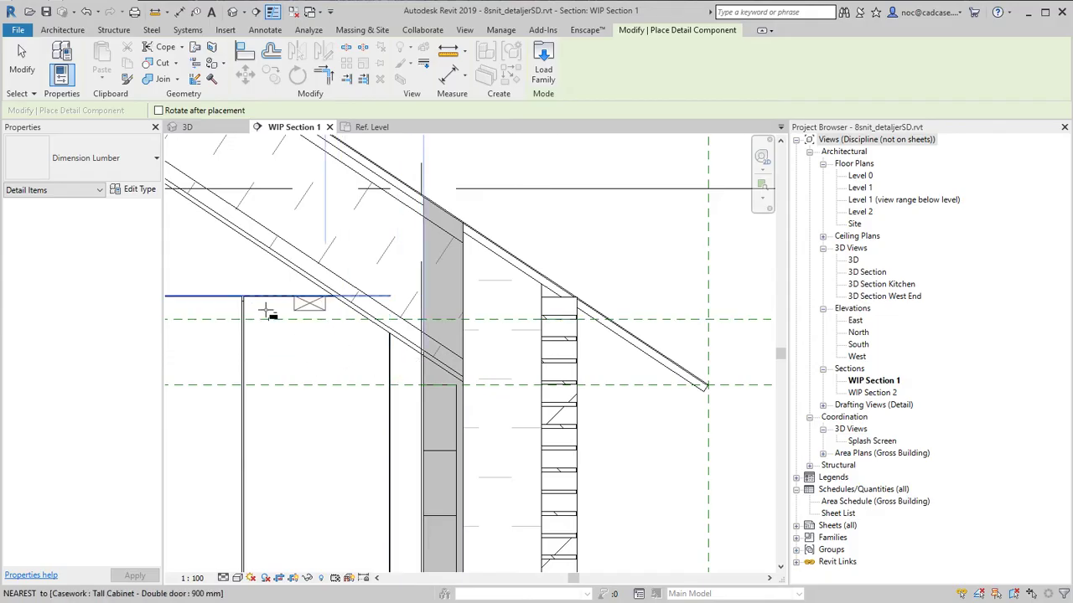
- Place one Dimension Lumber component on top of the LW Blocks, with its lower corner at the wall's inner face on the reference plane
{"action": "scroll", "coordinate": [478, 379], "scroll_direction": "up", "scroll_amount": 4}
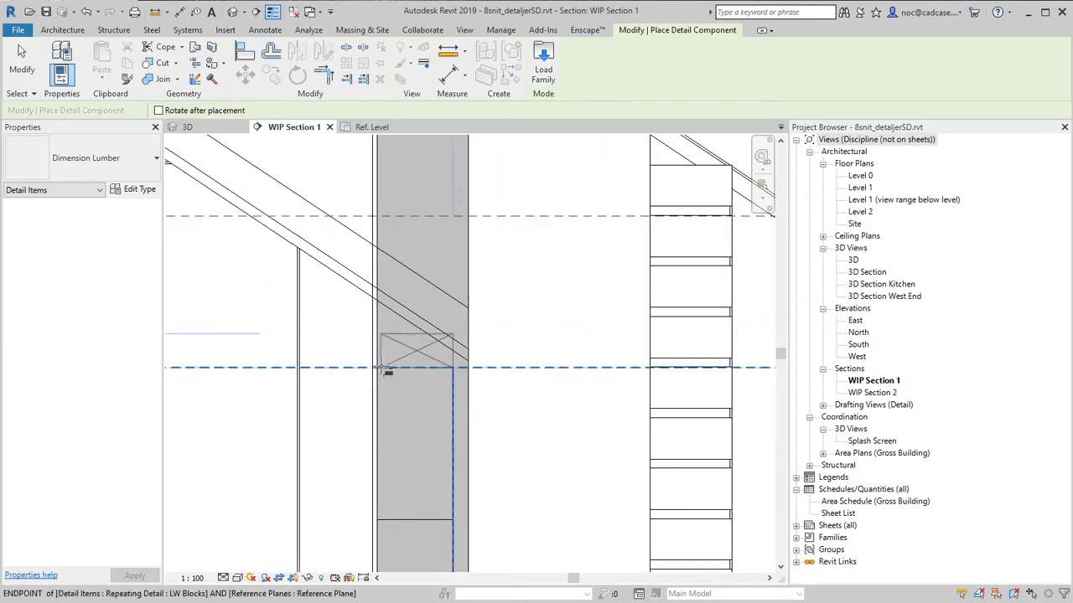
{"action": "left_click", "coordinate": [376, 370]}
{"action": "key", "text": "Escape"}
{"action": "key", "text": "Escape"}
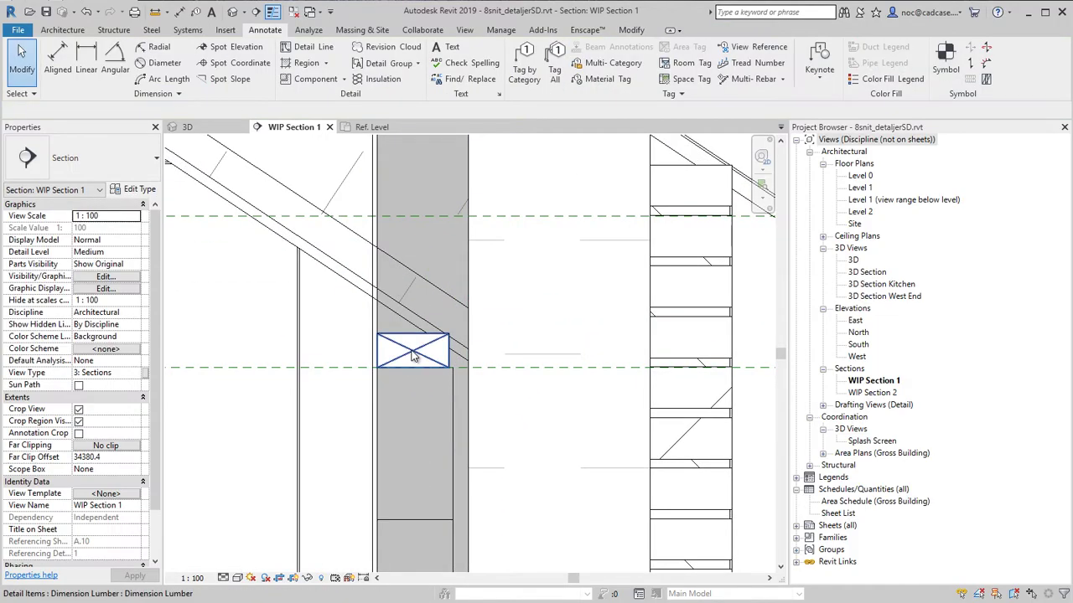
- Inspect the height and width in the placed Dimension Lumber's type properties
{"action": "left_click", "coordinate": [412, 356]}
{"action": "left_click", "coordinate": [141, 189]}
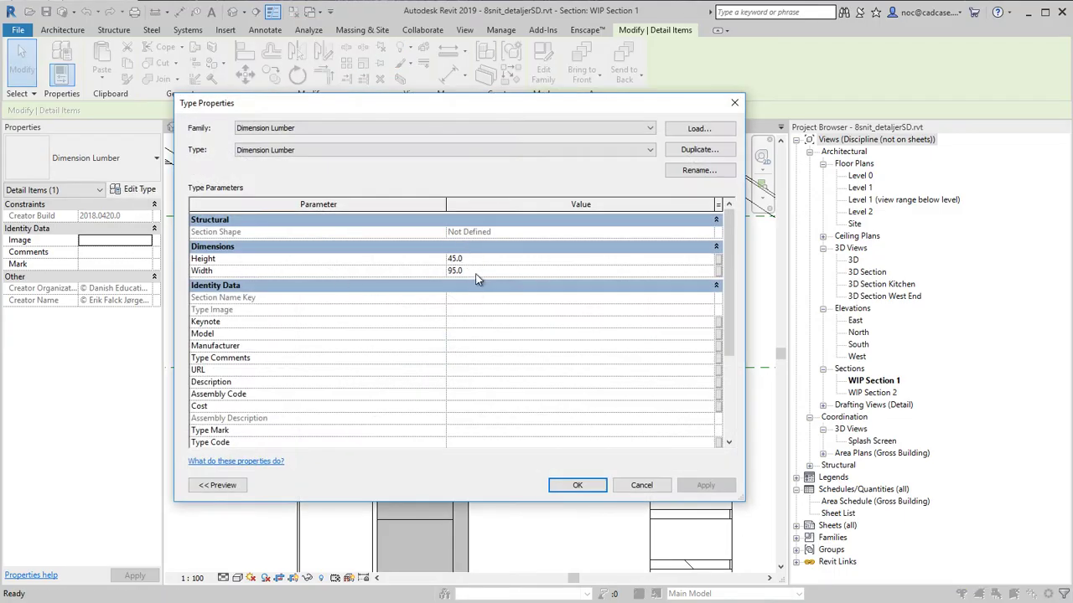
{"action": "left_click", "coordinate": [577, 485]}
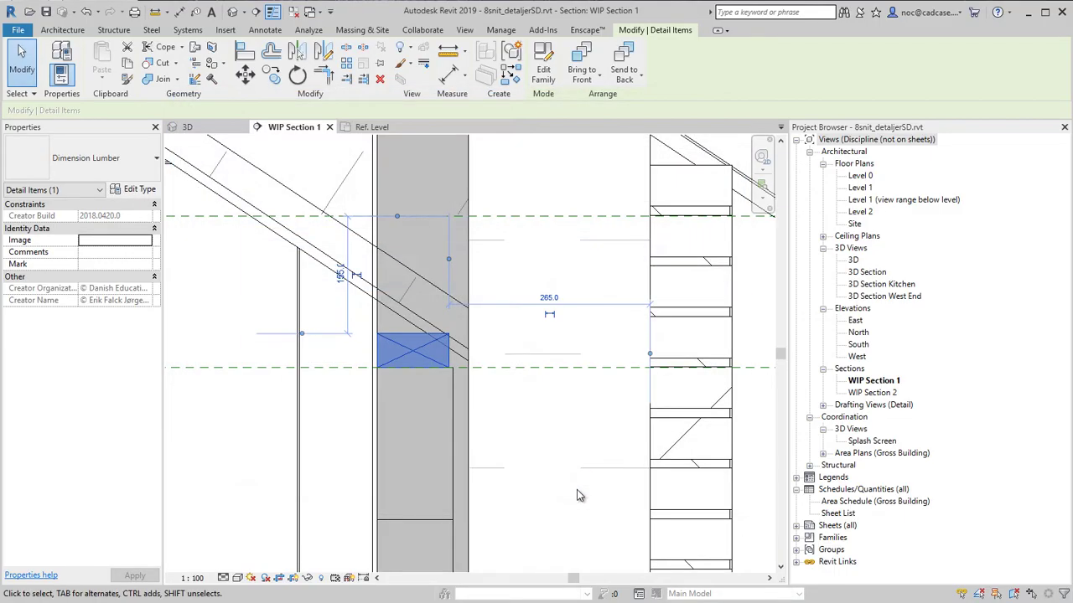
{"action": "key", "text": "Escape"}
- Measure the vertical distance from the lumber's top inner corner up to the roof construction's upper layer line along the wall's inner face
{"action": "middle_click_drag", "start_coordinate": [448, 370], "coordinate": [436, 415]}
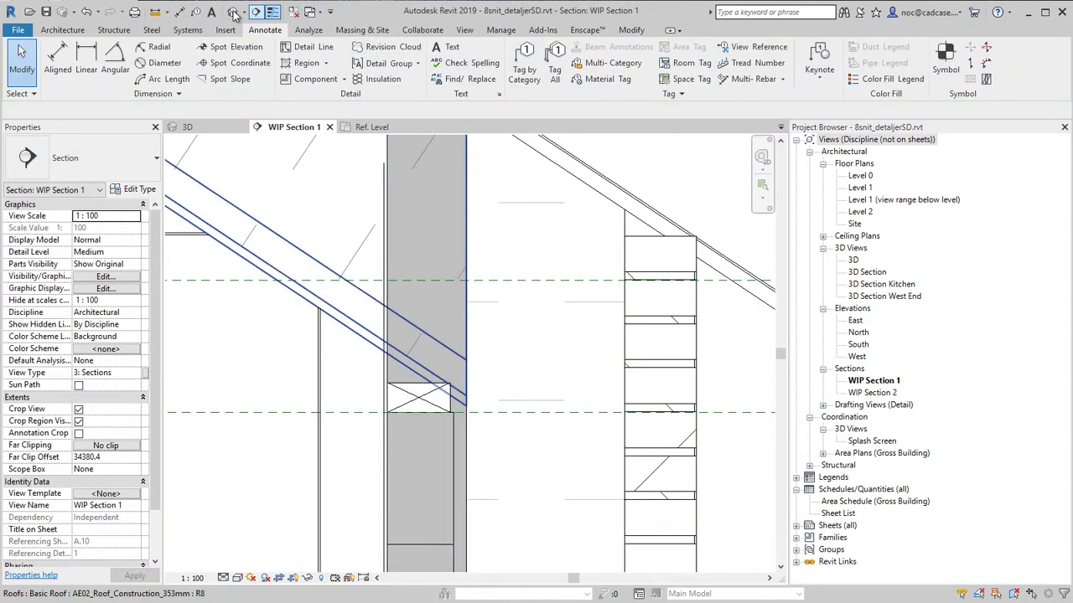
{"action": "left_click", "coordinate": [156, 12]}
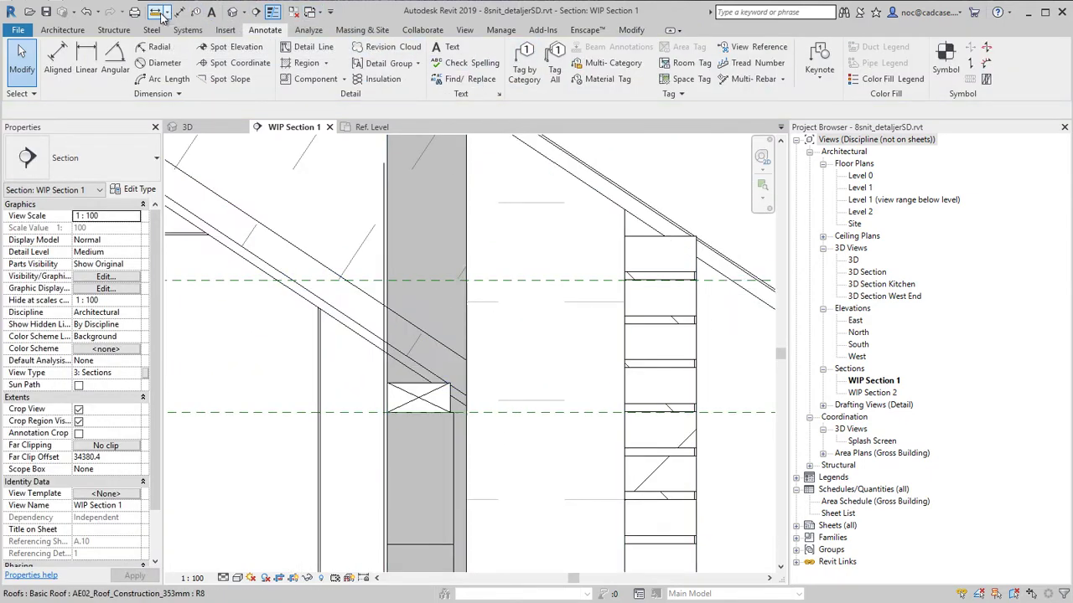
{"action": "left_click", "coordinate": [388, 384]}
{"action": "scroll", "coordinate": [388, 384], "scroll_direction": "up", "scroll_amount": 3}
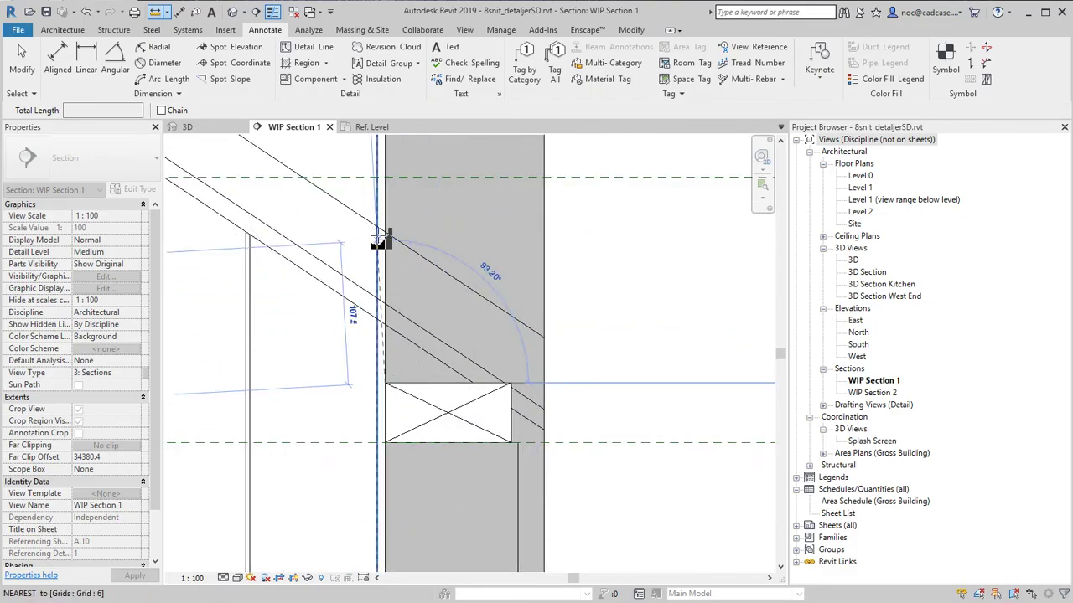
{"action": "scroll", "coordinate": [390, 234], "scroll_direction": "up", "scroll_amount": 2}
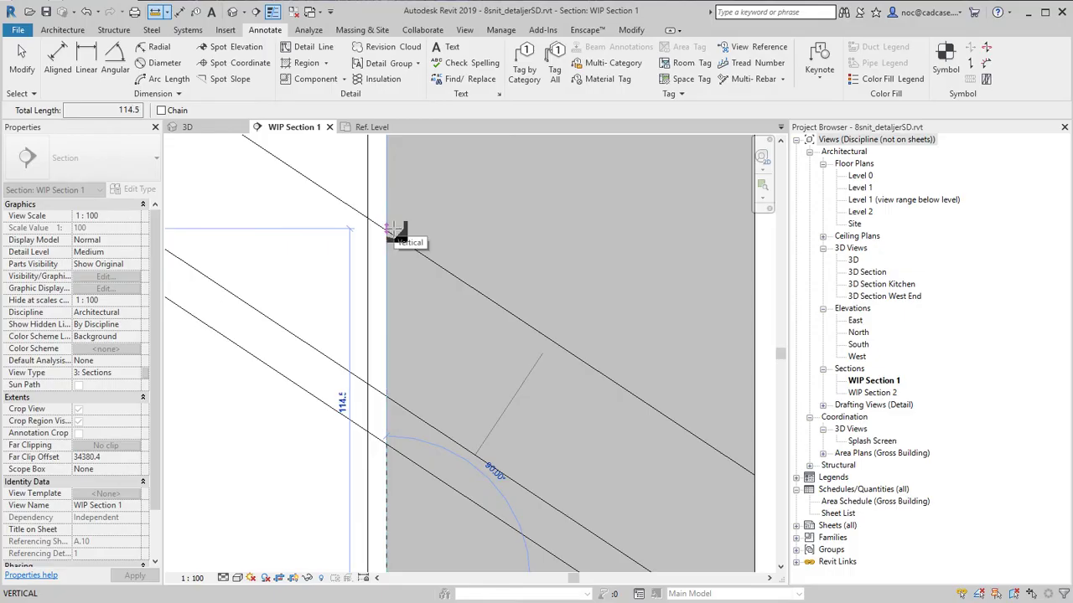
{"action": "scroll", "coordinate": [394, 231], "scroll_direction": "down", "scroll_amount": 5}
{"action": "key", "text": "Escape"}
{"action": "key", "text": "Escape"}
- Set the elevation of Level 2 to 2486
{"action": "scroll", "coordinate": [374, 340], "scroll_direction": "down", "scroll_amount": 3}
{"action": "scroll", "coordinate": [428, 366], "scroll_direction": "down", "scroll_amount": 2}
{"action": "scroll", "coordinate": [498, 365], "scroll_direction": "down", "scroll_amount": 3}
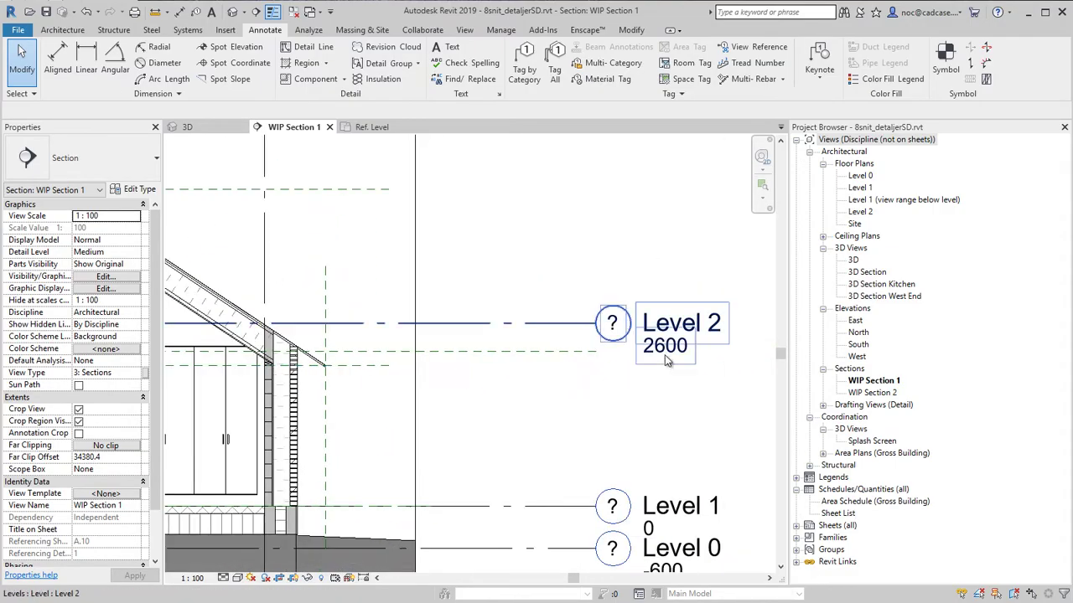
{"action": "left_click", "coordinate": [664, 354]}
{"action": "left_click", "coordinate": [665, 355]}
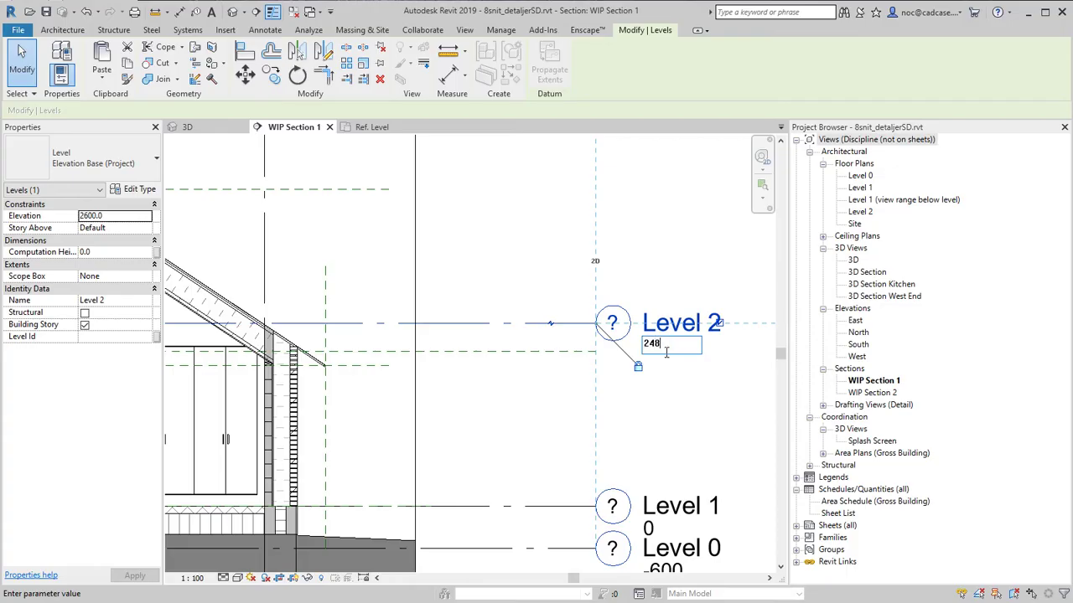
{"action": "key", "text": "Return"}
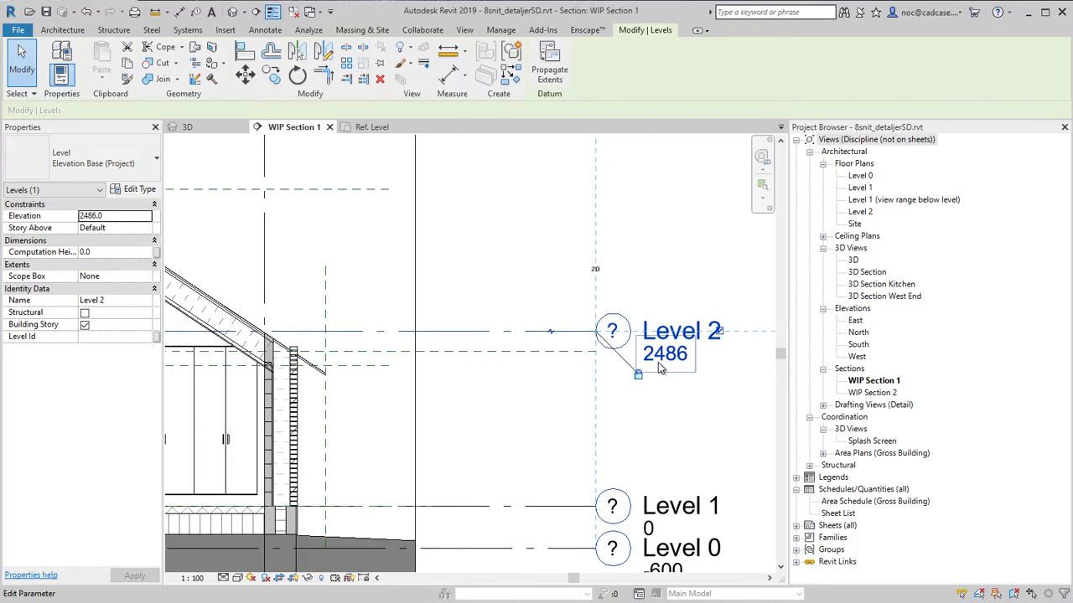
- Shorten the Brick repeating detail in the outer wall leaf so its top course sits below the roof covering
{"action": "scroll", "coordinate": [250, 379], "scroll_direction": "up", "scroll_amount": 8}
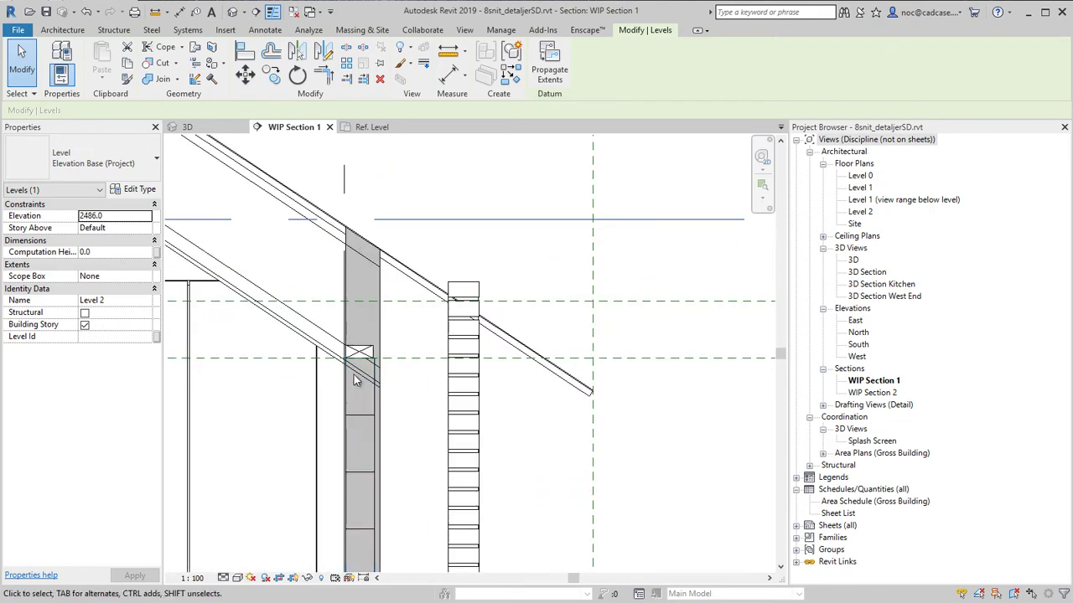
{"action": "scroll", "coordinate": [322, 420], "scroll_direction": "down", "scroll_amount": 5}
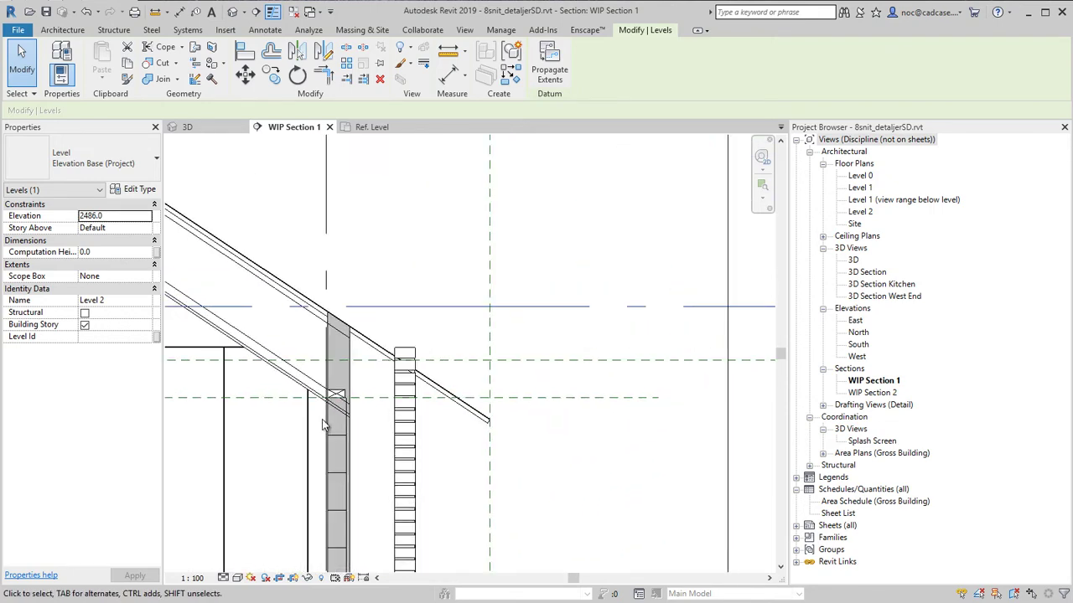
{"action": "scroll", "coordinate": [390, 310], "scroll_direction": "up", "scroll_amount": 5}
{"action": "left_click", "coordinate": [481, 233]}
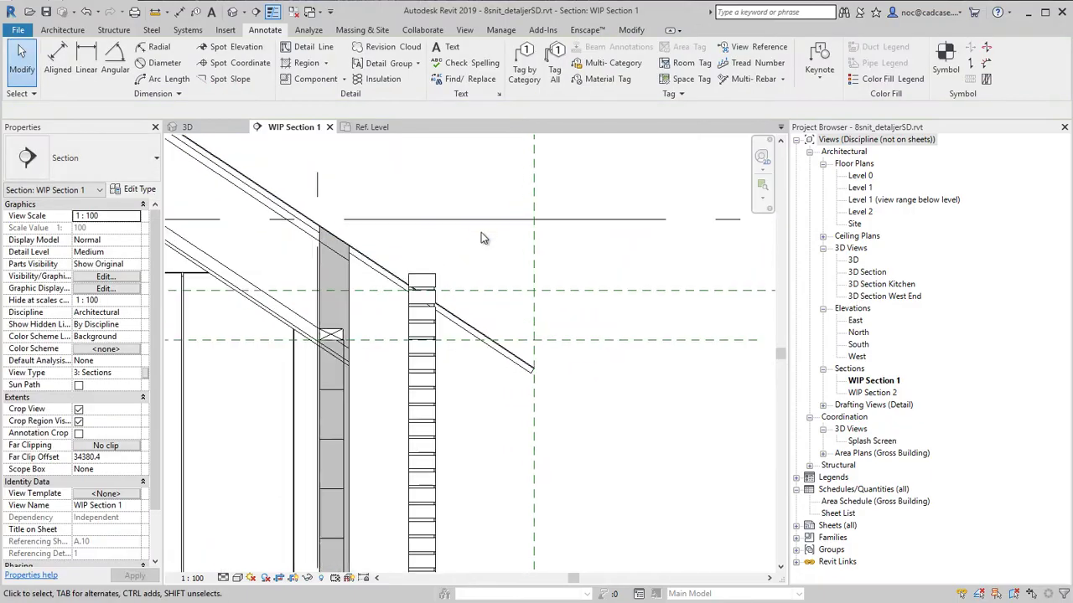
{"action": "left_click", "coordinate": [412, 335]}
{"action": "scroll", "coordinate": [410, 348], "scroll_direction": "up", "scroll_amount": 1}
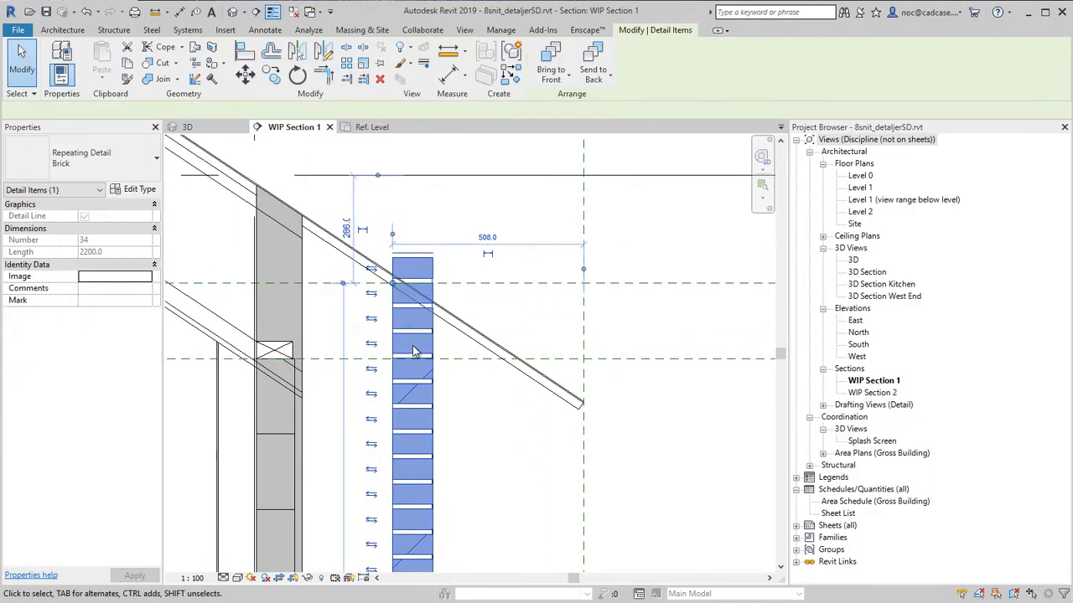
{"action": "key", "text": "d"}
{"action": "key", "text": "l"}
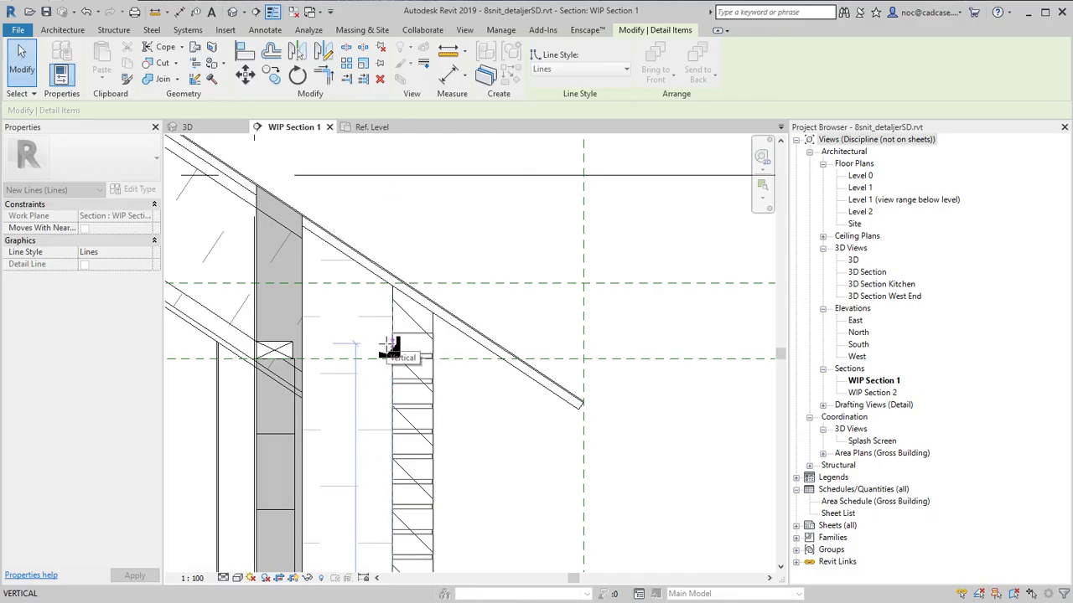
{"action": "key", "text": "Escape"}
{"action": "key", "text": "Escape"}
- Open WIP Section 2 and the 3D view in turn, and examine the house's roof edges and eaves
{"action": "scroll", "coordinate": [497, 399], "scroll_direction": "down", "scroll_amount": 3}
{"action": "middle_click_drag", "start_coordinate": [497, 399], "coordinate": [586, 413]}
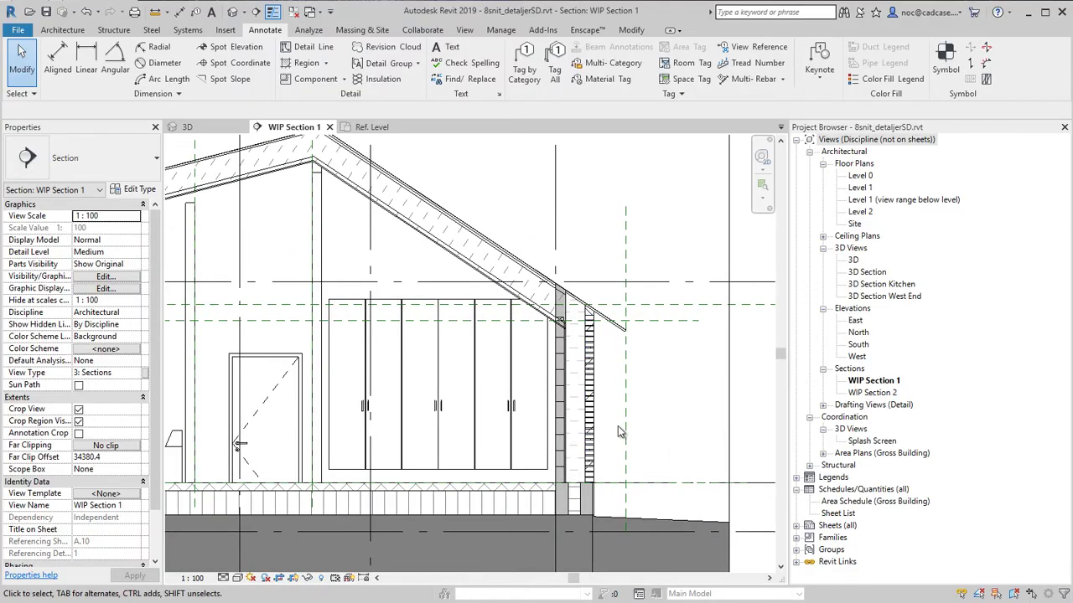
{"action": "scroll", "coordinate": [618, 431], "scroll_direction": "down", "scroll_amount": 3}
{"action": "middle_click_drag", "start_coordinate": [331, 403], "coordinate": [361, 467]}
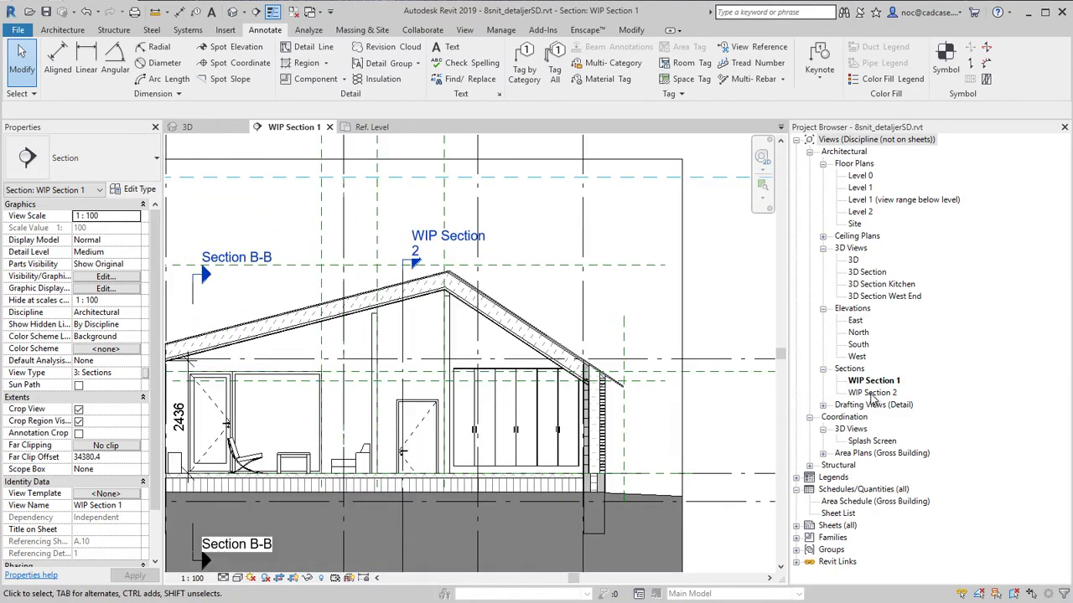
{"action": "double_click", "coordinate": [871, 393]}
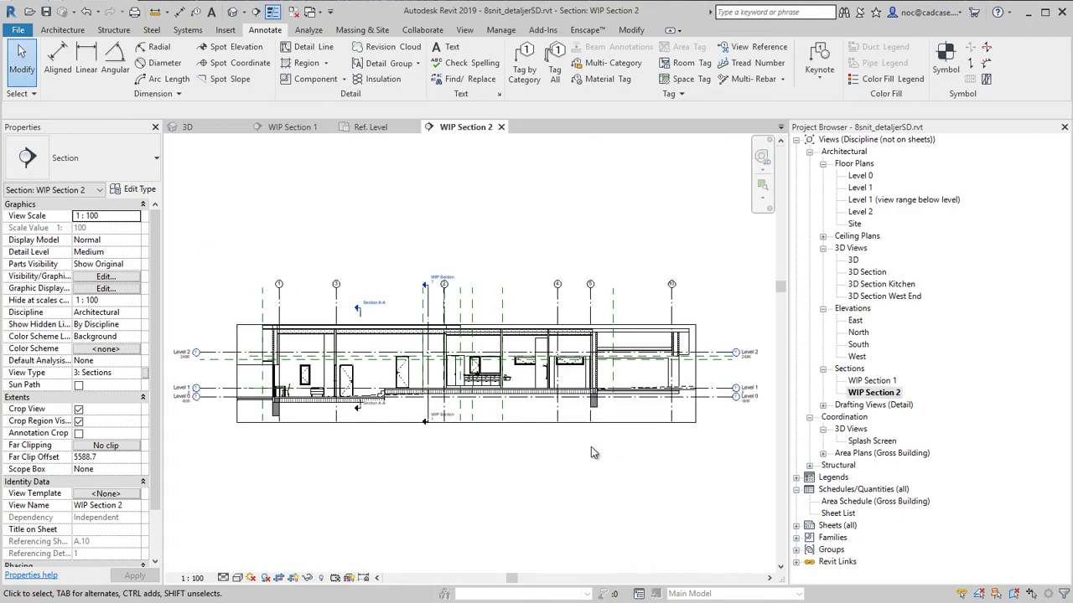
{"action": "middle_click_drag", "start_coordinate": [591, 446], "coordinate": [620, 488]}
{"action": "scroll", "coordinate": [343, 482], "scroll_direction": "down", "scroll_amount": 2}
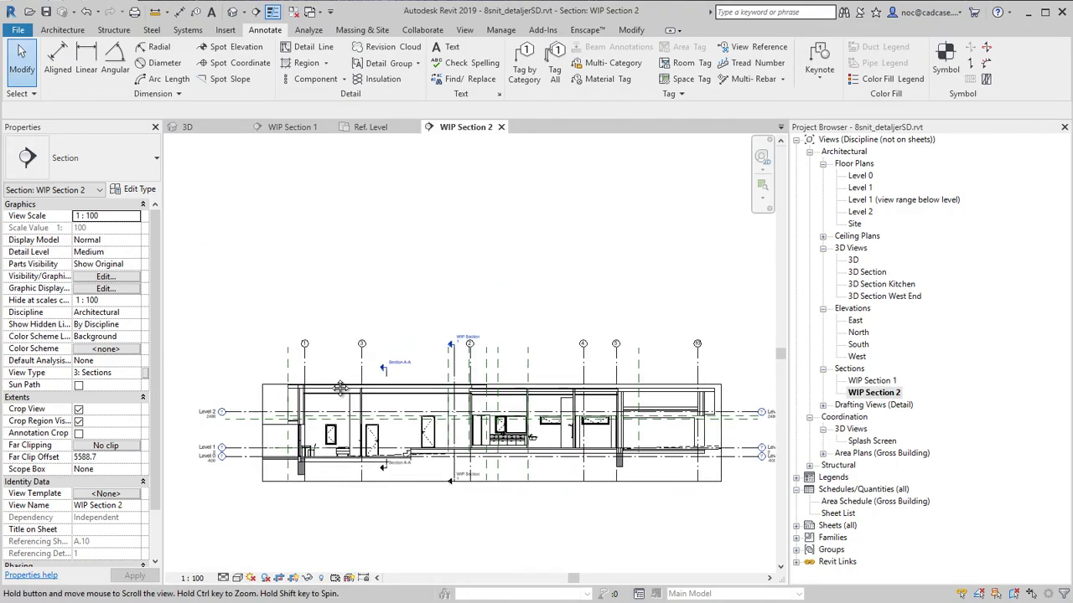
{"action": "left_click", "coordinate": [234, 125]}
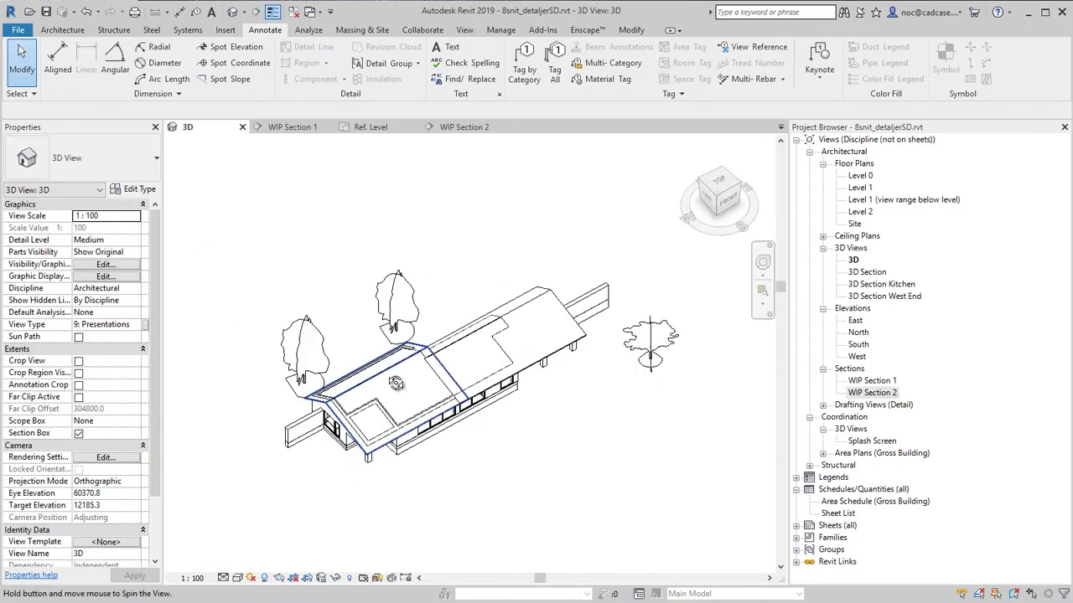
{"action": "scroll", "coordinate": [384, 479], "scroll_direction": "up", "scroll_amount": 6}
{"action": "scroll", "coordinate": [385, 478], "scroll_direction": "down", "scroll_amount": 4}
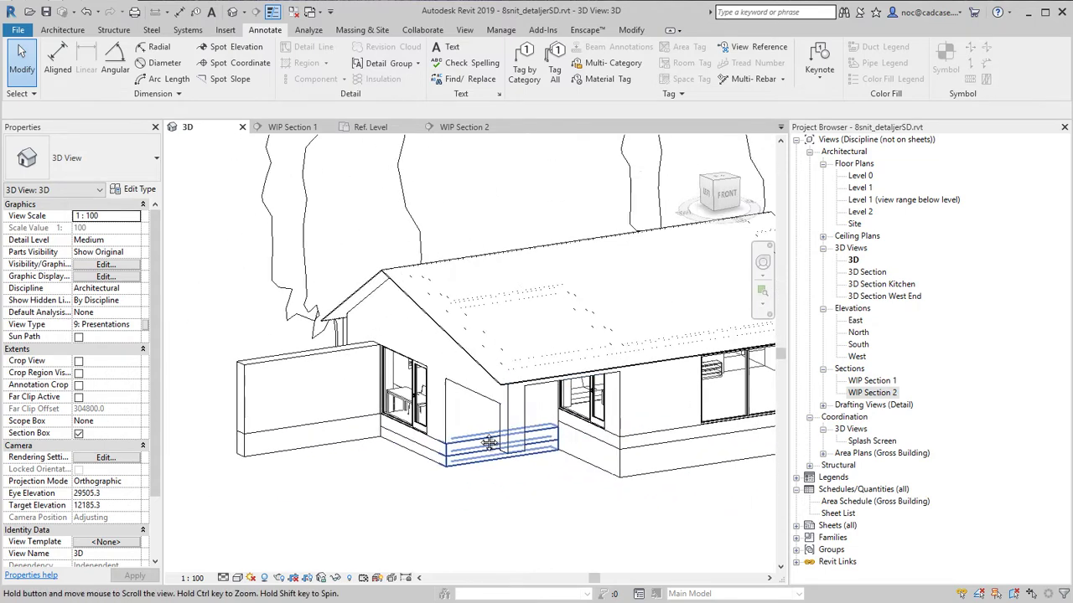
- Place a Gutter - r120mm roof gutter along the front and back eaves of the main roof in the 3D view
{"action": "left_click", "coordinate": [63, 29]}
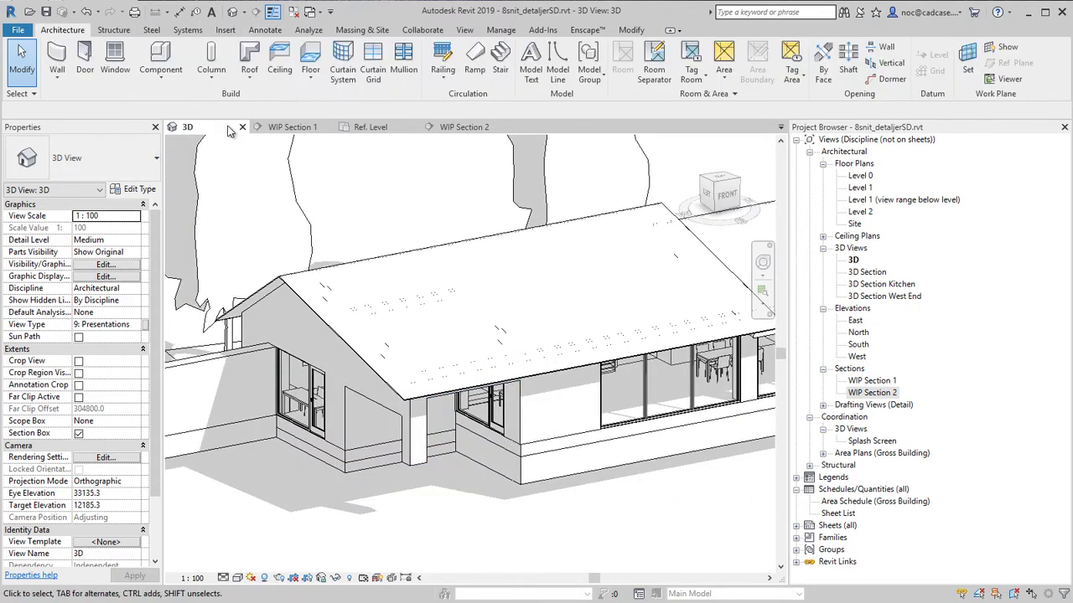
{"action": "left_click", "coordinate": [249, 74]}
{"action": "left_click", "coordinate": [273, 239]}
{"action": "scroll", "coordinate": [429, 309], "scroll_direction": "up", "scroll_amount": 5}
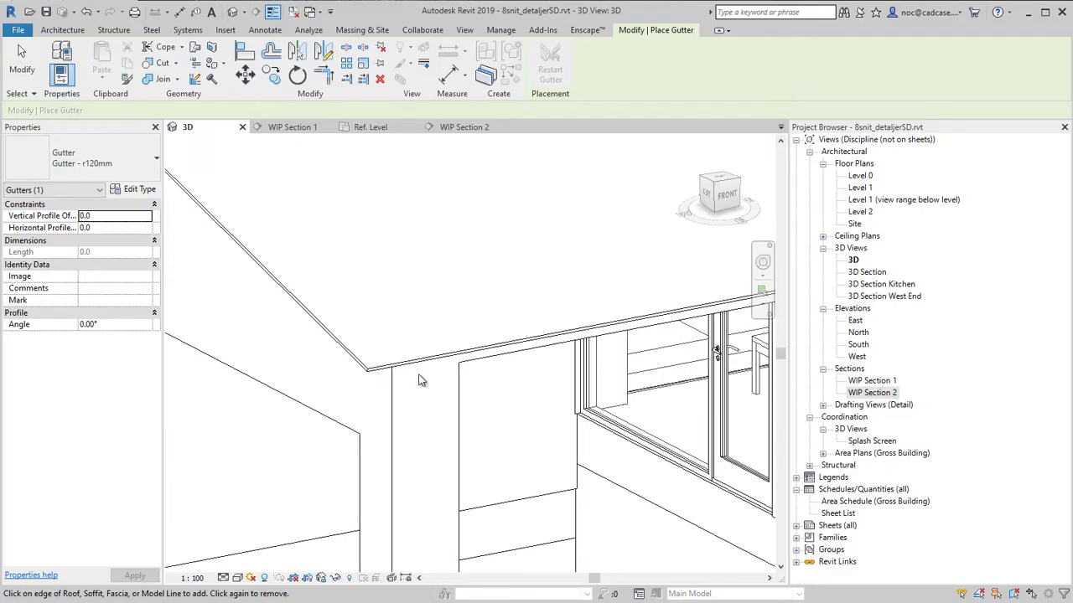
{"action": "left_click", "coordinate": [377, 304]}
{"action": "scroll", "coordinate": [435, 322], "scroll_direction": "down", "scroll_amount": 5}
{"action": "middle_click_drag", "start_coordinate": [435, 322], "coordinate": [402, 452], "text": "shift"}
{"action": "scroll", "coordinate": [384, 489], "scroll_direction": "up", "scroll_amount": 5}
{"action": "scroll", "coordinate": [385, 489], "scroll_direction": "down", "scroll_amount": 3}
{"action": "scroll", "coordinate": [594, 520], "scroll_direction": "up", "scroll_amount": 5}
{"action": "middle_click_drag", "start_coordinate": [595, 519], "coordinate": [216, 293], "text": "shift"}
{"action": "scroll", "coordinate": [494, 363], "scroll_direction": "up", "scroll_amount": 3}
{"action": "middle_click_drag", "start_coordinate": [494, 363], "coordinate": [419, 309], "text": "shift"}
{"action": "scroll", "coordinate": [419, 309], "scroll_direction": "down", "scroll_amount": 3}
{"action": "scroll", "coordinate": [454, 352], "scroll_direction": "up", "scroll_amount": 2}
{"action": "key", "text": "Escape"}
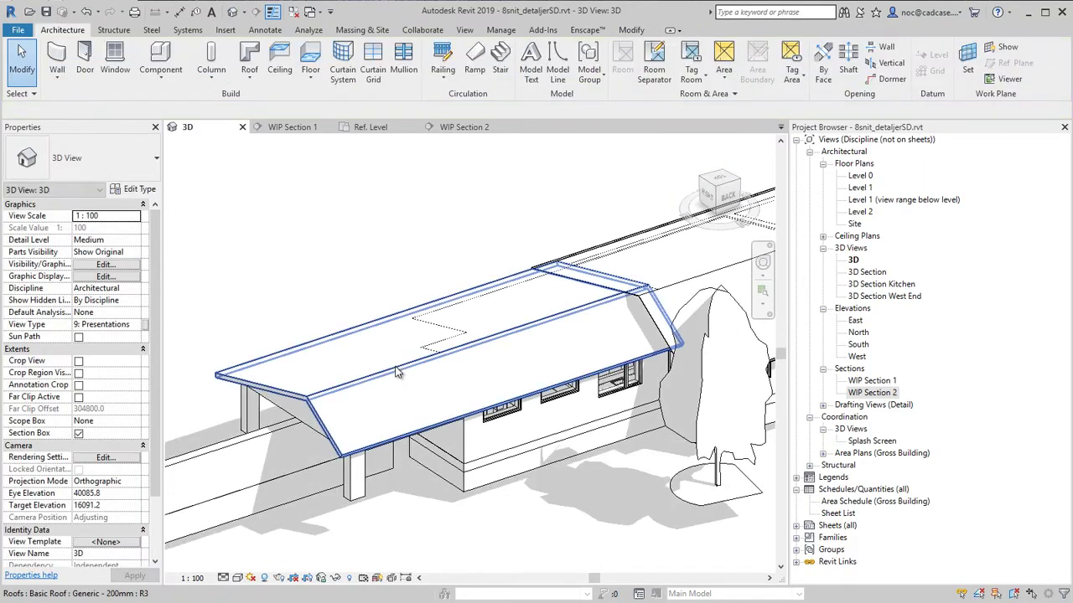
- Change the Generic - 200mm roof over the end part of the house to type AE01_Roof_Covering_25mm
{"action": "left_click", "coordinate": [402, 419]}
{"action": "left_click", "coordinate": [116, 161]}
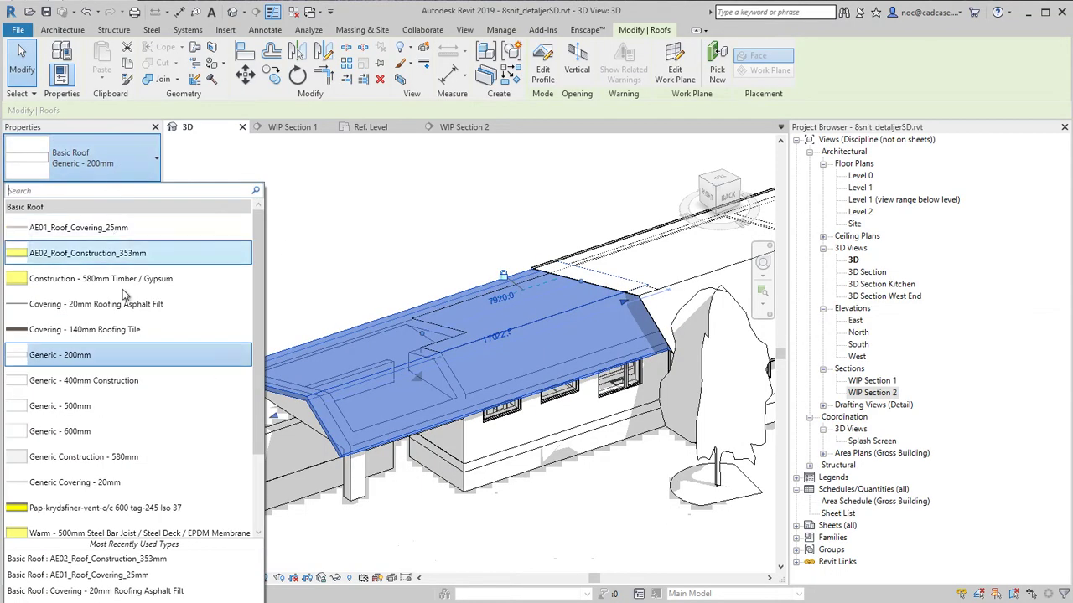
{"action": "left_click", "coordinate": [75, 227]}
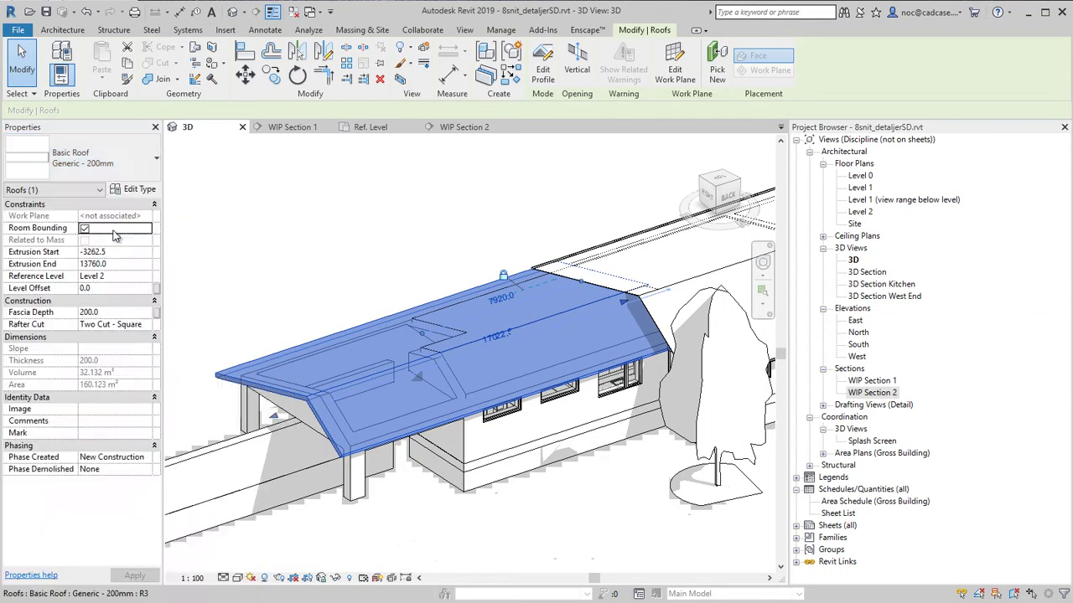
{"action": "left_click", "coordinate": [283, 271]}
{"action": "middle_click_drag", "start_coordinate": [620, 358], "coordinate": [511, 298], "text": "shift"}
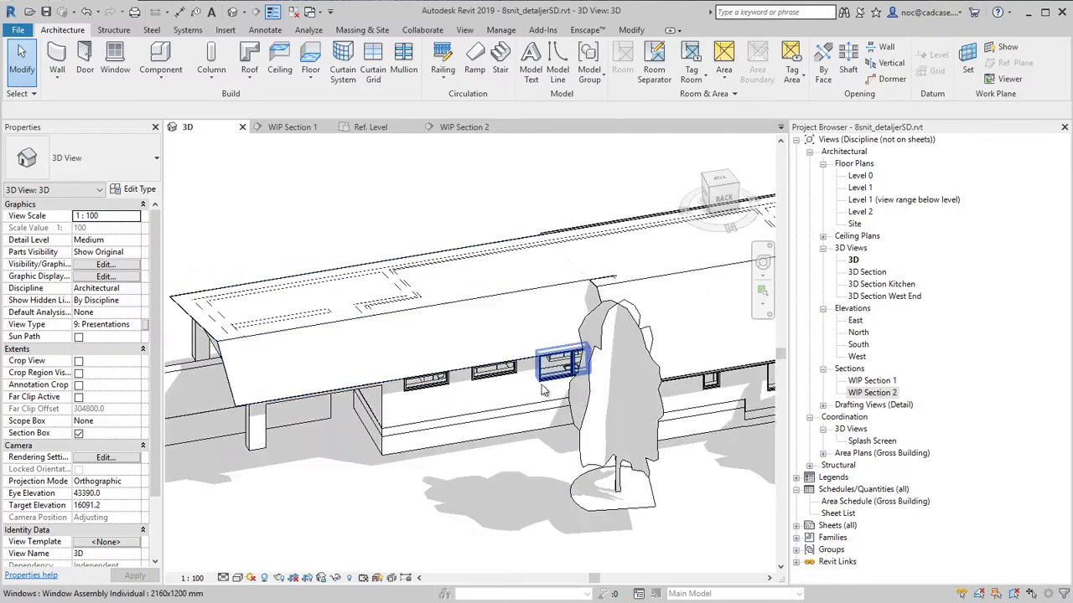
- Create a gutter similar to the existing Gutter - r120mm along the adjoining roof's eave
{"action": "left_click", "coordinate": [696, 384]}
{"action": "right_click", "coordinate": [696, 384]}
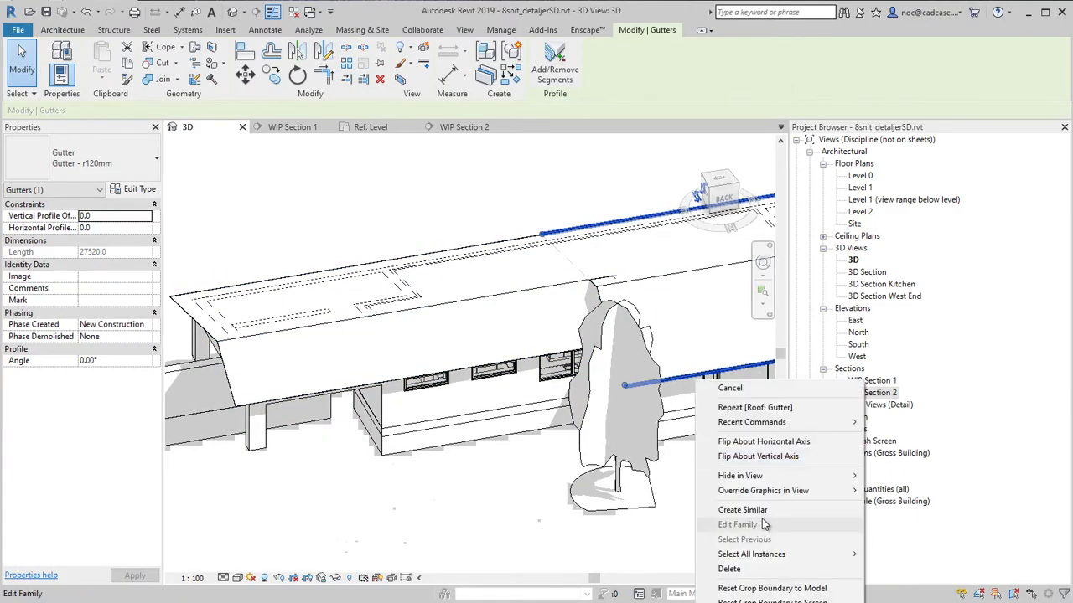
{"action": "left_click", "coordinate": [737, 511]}
{"action": "scroll", "coordinate": [295, 384], "scroll_direction": "up", "scroll_amount": 5}
{"action": "mouse_move", "coordinate": [295, 384]}
{"action": "middle_mouse_down", "text": "shift"}
{"action": "mouse_move", "coordinate": [323, 304]}
{"action": "mouse_move", "coordinate": [567, 355]}
{"action": "middle_mouse_up", "text": "shift"}
{"action": "left_click", "coordinate": [562, 357]}
{"action": "key", "text": "Escape"}
- Adjust the end of the front gutter run to the endpoint of the AE01_Roof_Covering_25mm roof edge
{"action": "scroll", "coordinate": [323, 376], "scroll_direction": "down", "scroll_amount": 3}
{"action": "scroll", "coordinate": [364, 304], "scroll_direction": "up", "scroll_amount": 6}
{"action": "key", "text": "Escape"}
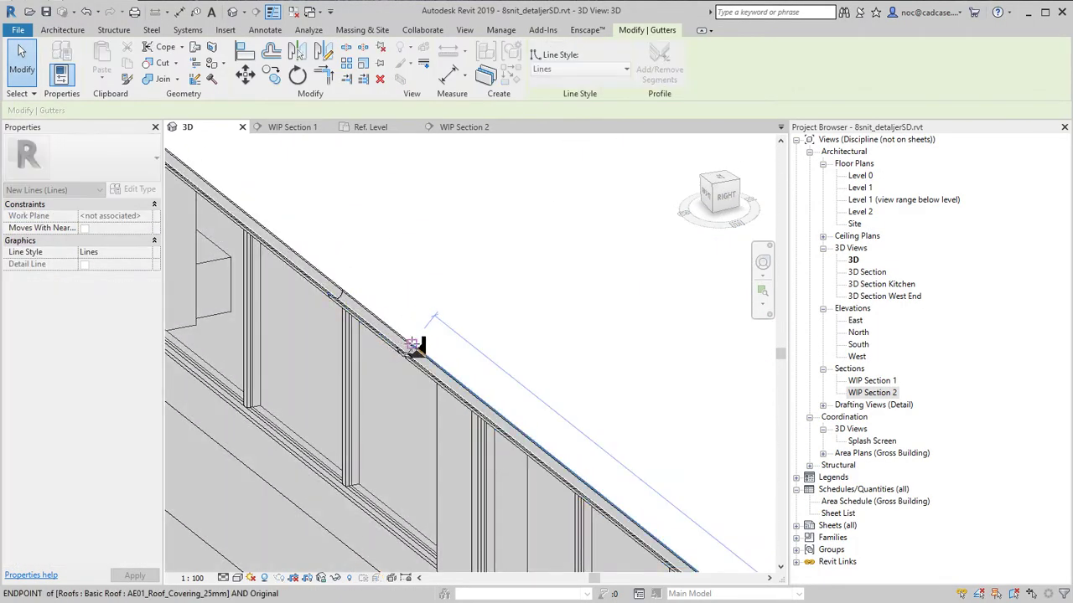
{"action": "left_click", "coordinate": [400, 366]}
{"action": "scroll", "coordinate": [400, 367], "scroll_direction": "down", "scroll_amount": 4}
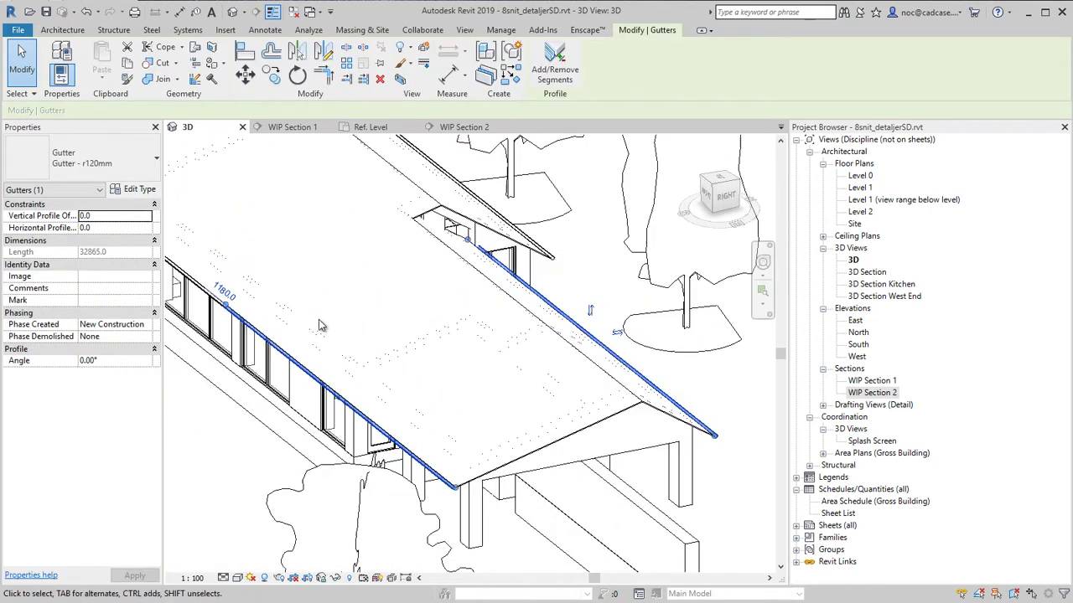
{"action": "key", "text": "Escape"}
- Place a Fascia 25x250mm along both sloping roof covering edges of the gable above the open end
{"action": "scroll", "coordinate": [594, 411], "scroll_direction": "up", "scroll_amount": 4}
{"action": "scroll", "coordinate": [469, 460], "scroll_direction": "up", "scroll_amount": 2}
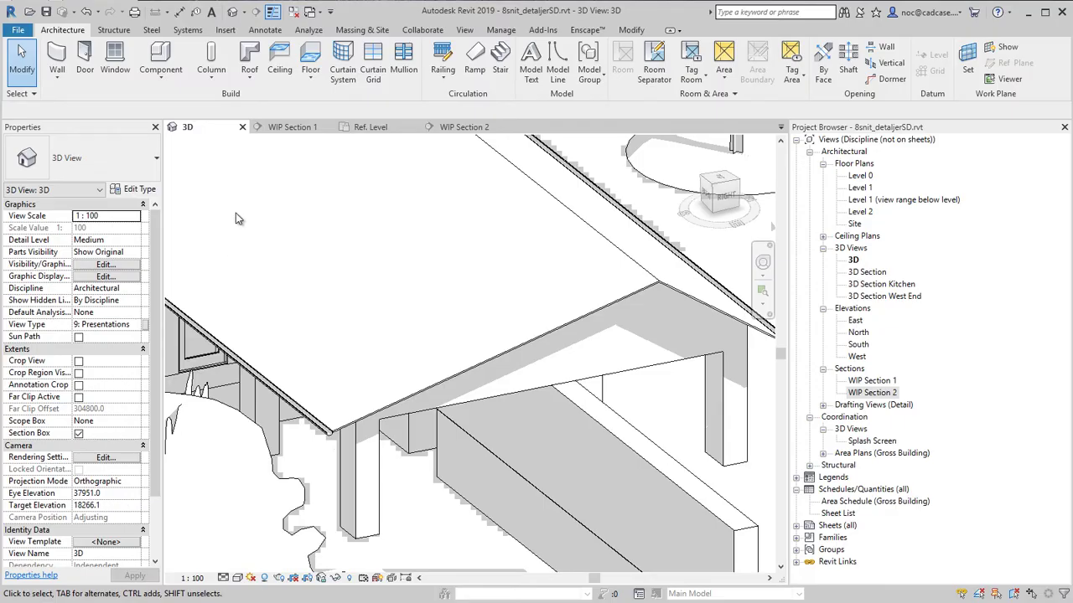
{"action": "left_click", "coordinate": [250, 73]}
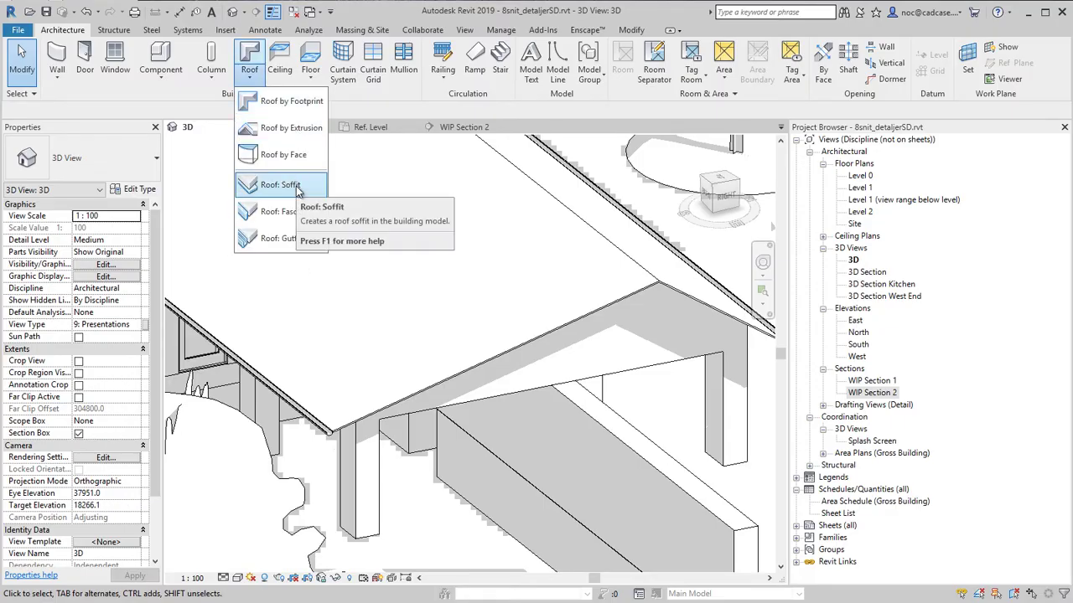
{"action": "left_click", "coordinate": [285, 212]}
{"action": "middle_click_drag", "start_coordinate": [620, 354], "coordinate": [480, 285]}
{"action": "left_click", "coordinate": [633, 259]}
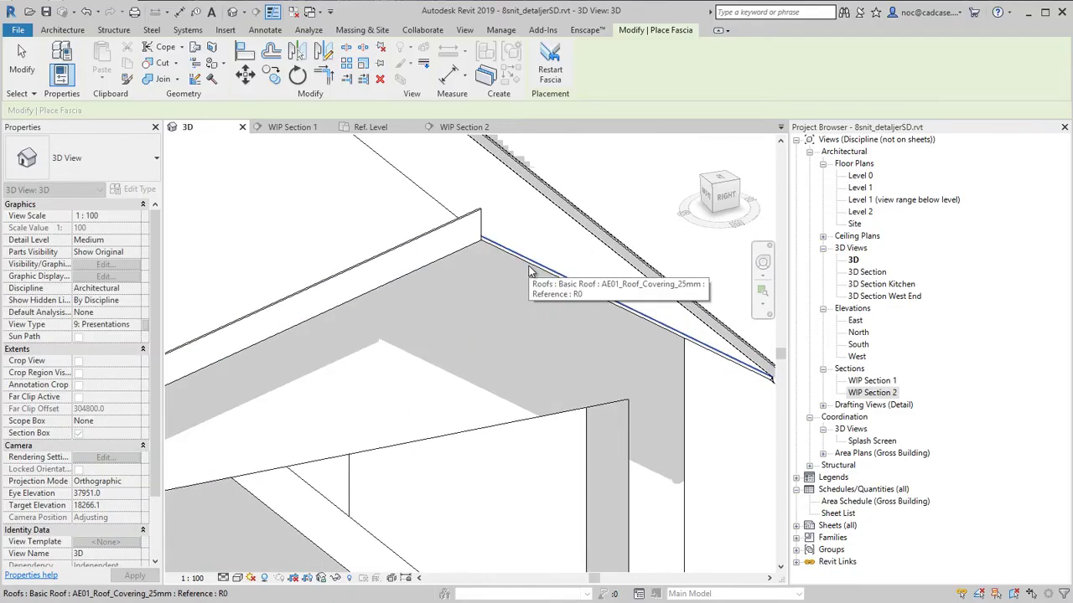
{"action": "left_click", "coordinate": [335, 295]}
{"action": "key", "text": "Escape"}
- Examine the fascia at the gable ridge and check which fascia type it uses
{"action": "scroll", "coordinate": [351, 297], "scroll_direction": "up", "scroll_amount": 2}
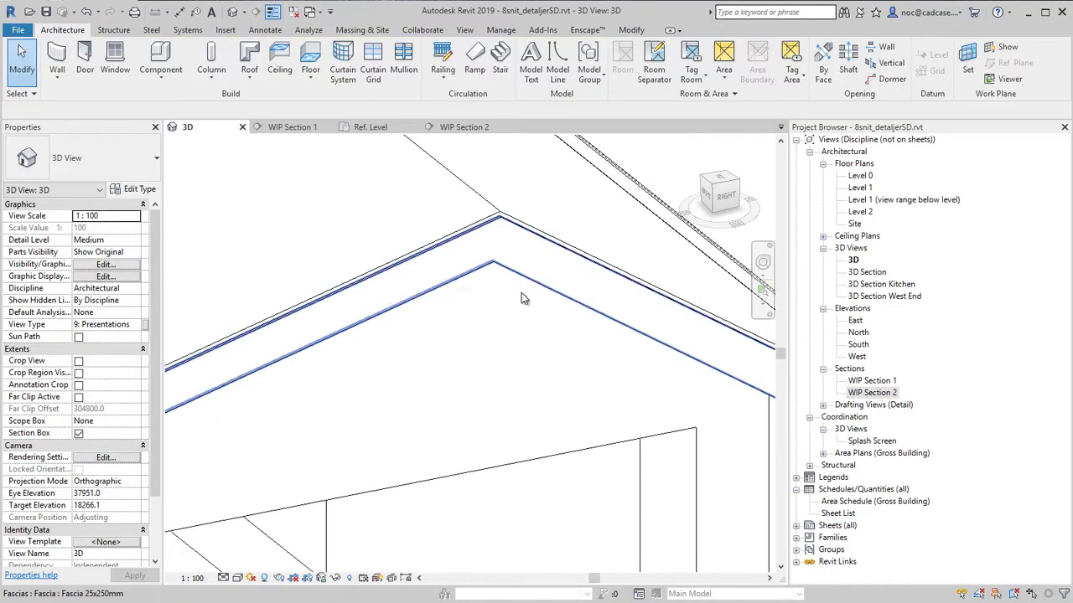
{"action": "scroll", "coordinate": [371, 453], "scroll_direction": "down", "scroll_amount": 2}
{"action": "middle_click_drag", "start_coordinate": [371, 402], "coordinate": [443, 366]}
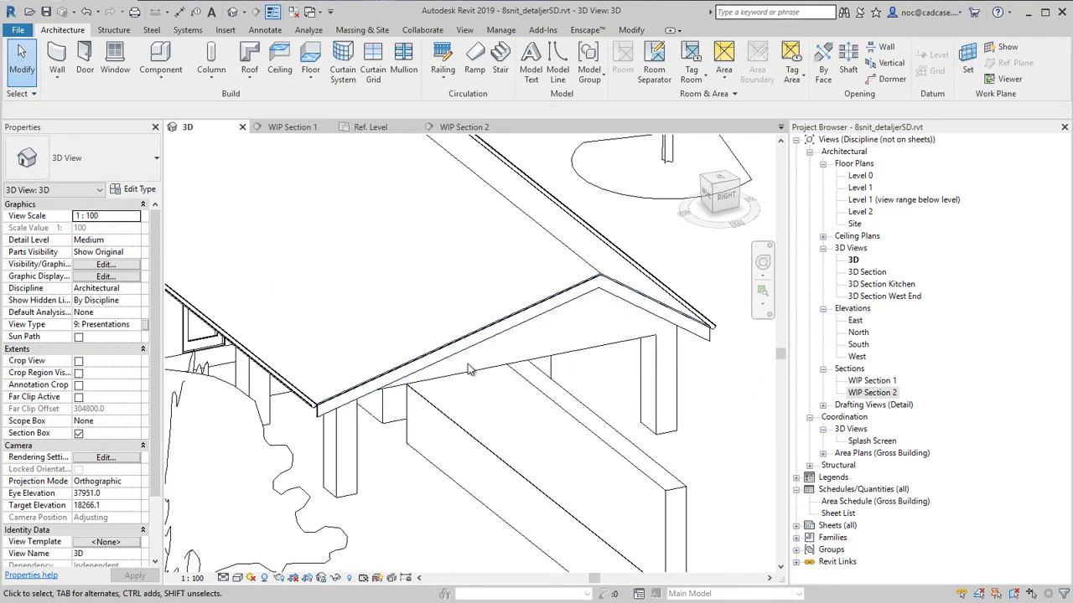
{"action": "left_click", "coordinate": [486, 351]}
{"action": "scroll", "coordinate": [558, 315], "scroll_direction": "up", "scroll_amount": 3}
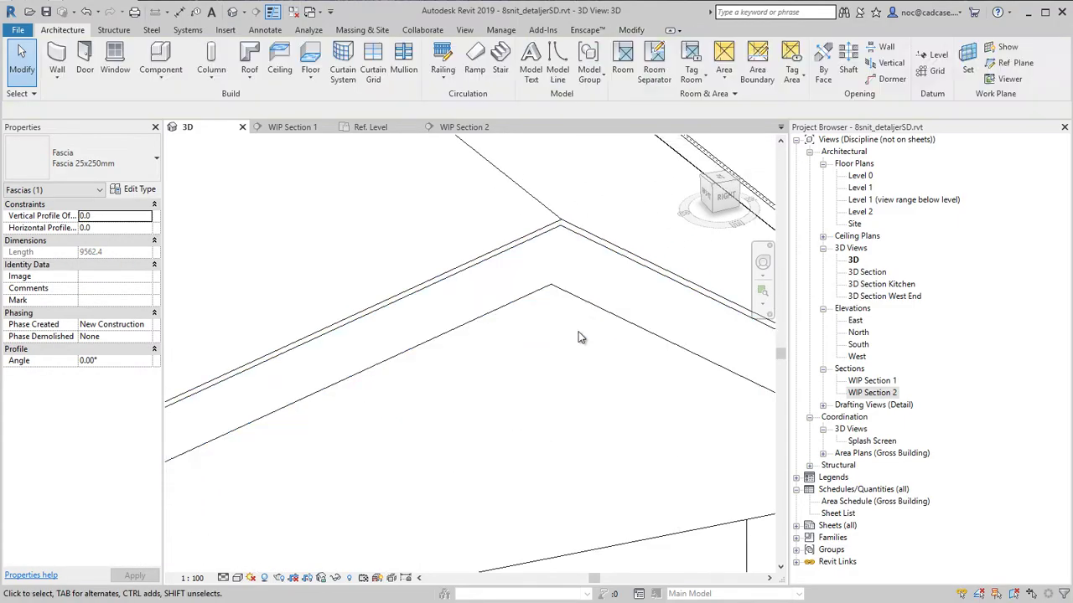
{"action": "key", "text": "Escape"}
{"action": "left_click", "coordinate": [579, 299]}
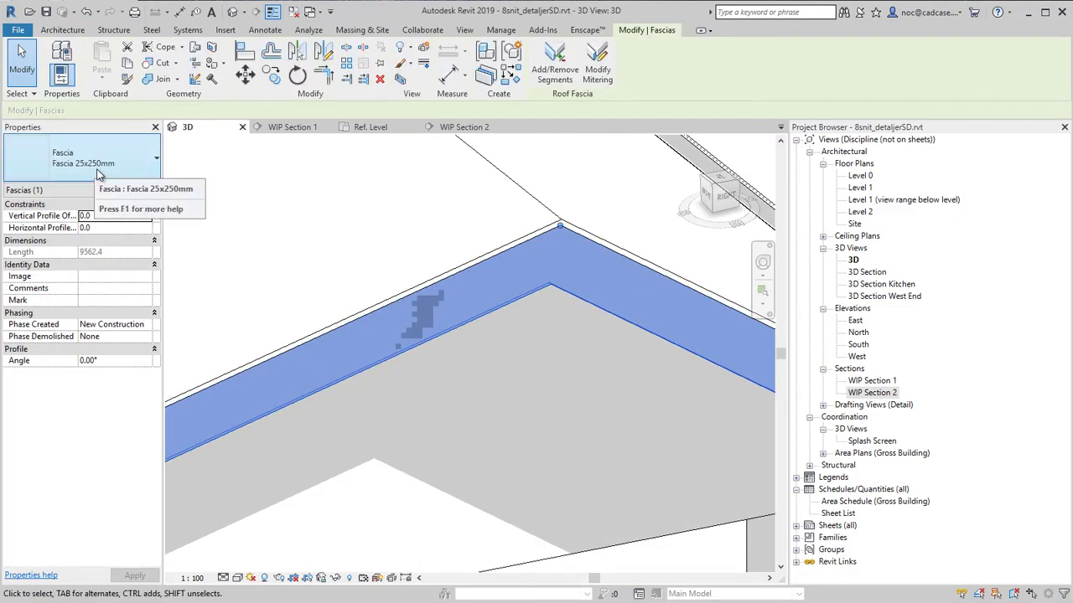
- Duplicate the 25x250mm type of the Fascia - Flat profile family and name the copy 25x150mm
{"action": "left_click", "coordinate": [797, 537]}
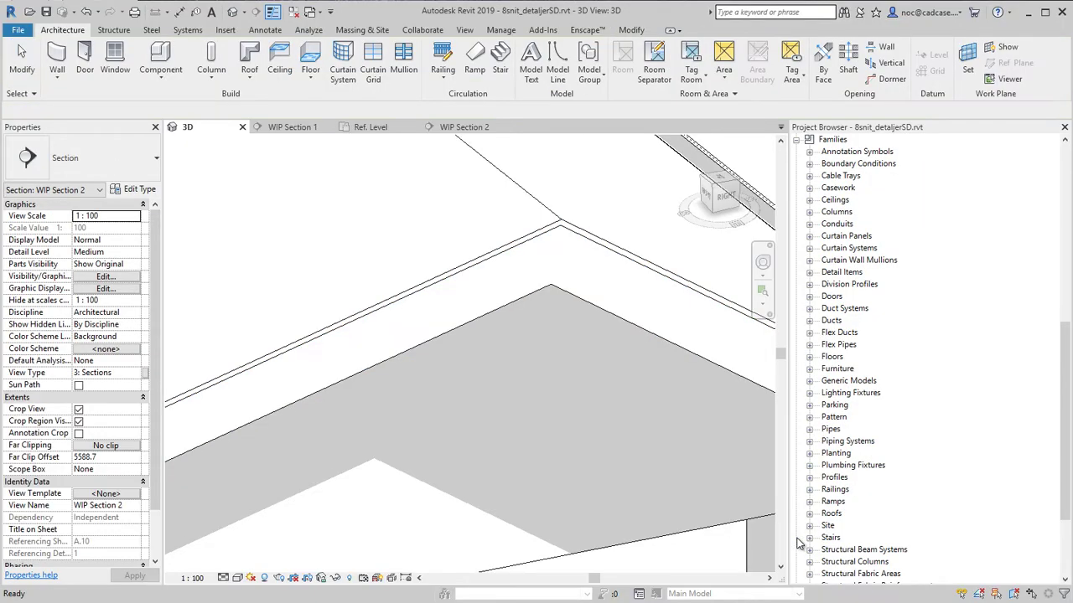
{"action": "left_click", "coordinate": [809, 477]}
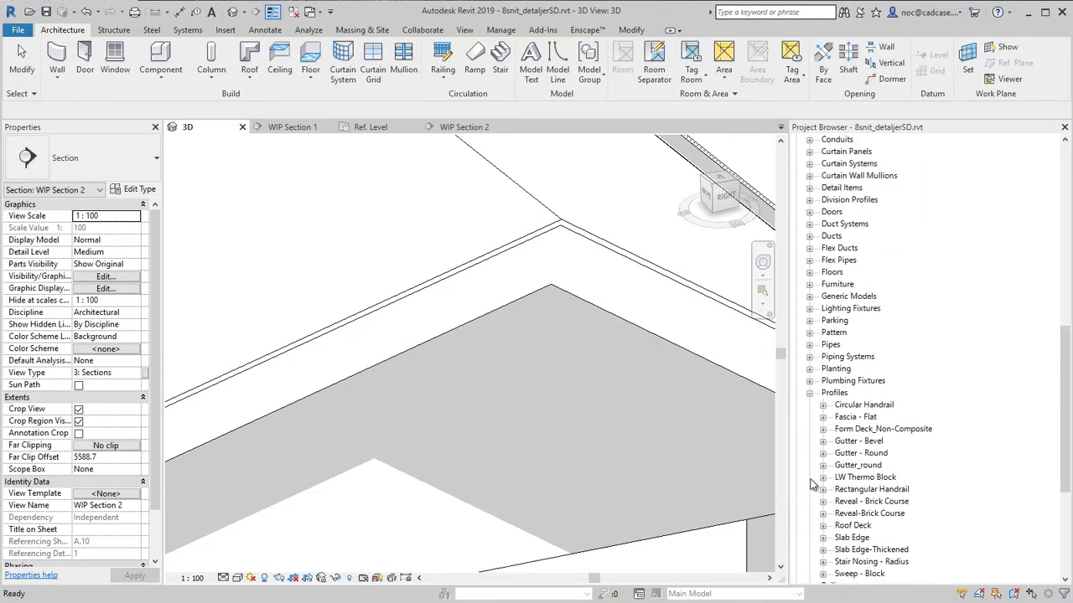
{"action": "left_click", "coordinate": [823, 418]}
{"action": "right_click", "coordinate": [863, 453]}
{"action": "left_click", "coordinate": [895, 463]}
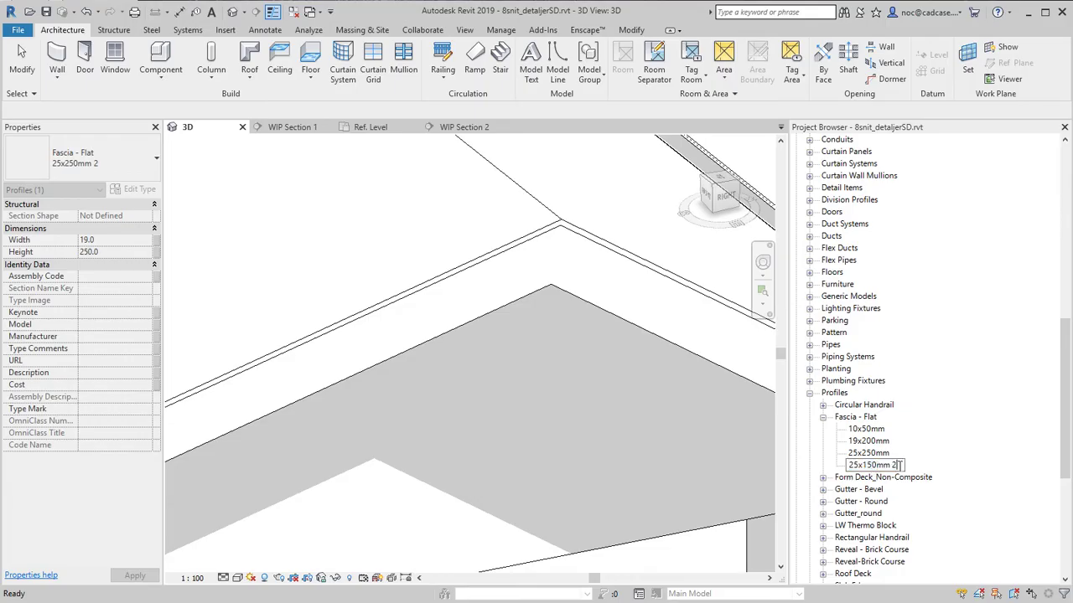
- Set the 25x150mm profile type's width to 25 and height to 150
{"action": "right_click", "coordinate": [876, 455]}
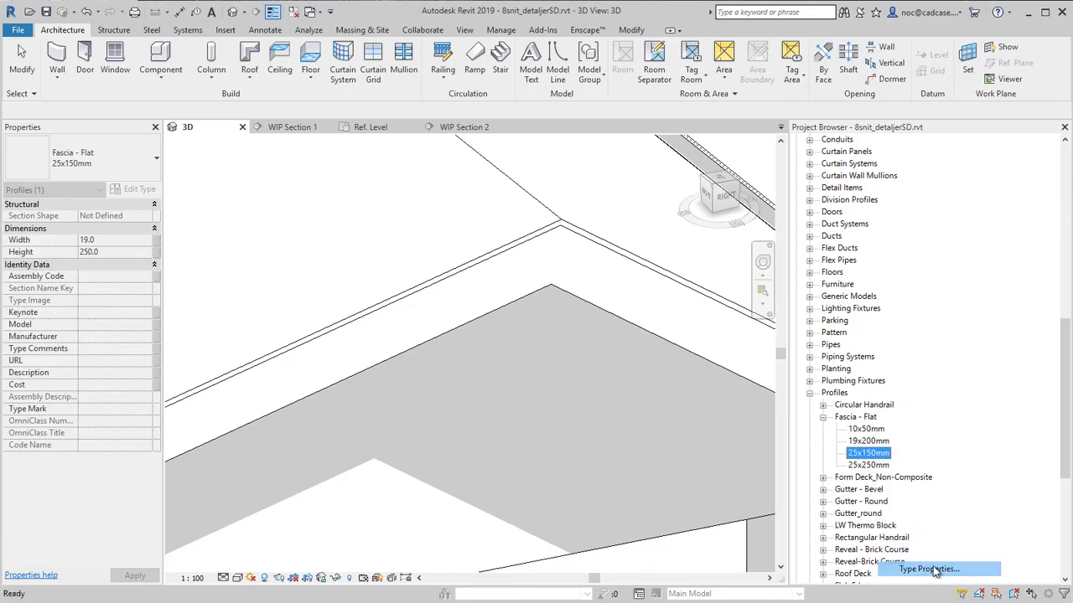
{"action": "left_click", "coordinate": [922, 555]}
{"action": "left_click", "coordinate": [478, 271]}
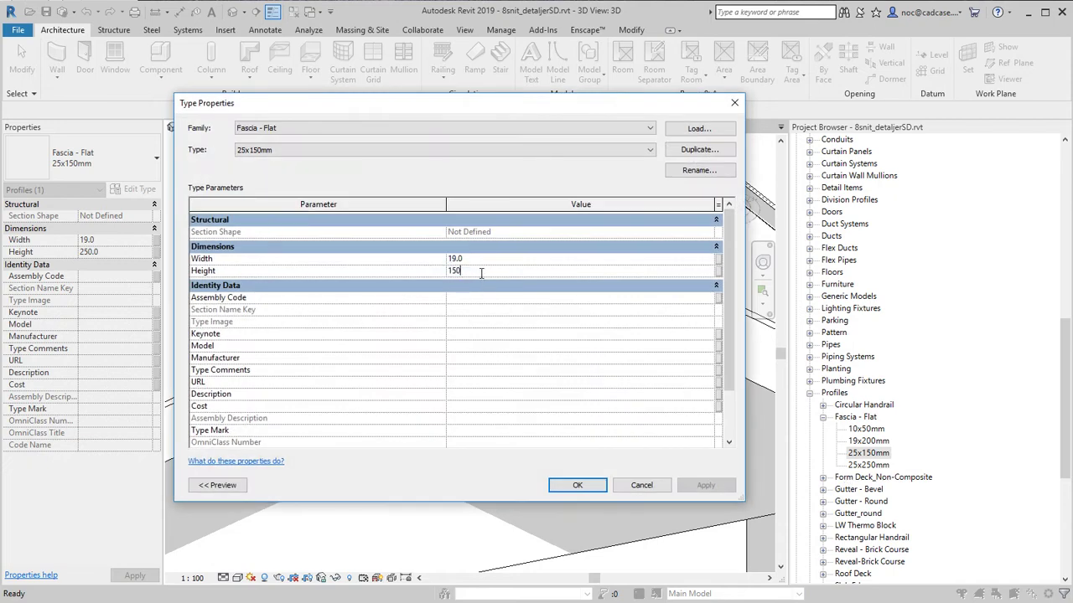
{"action": "left_click", "coordinate": [577, 485]}
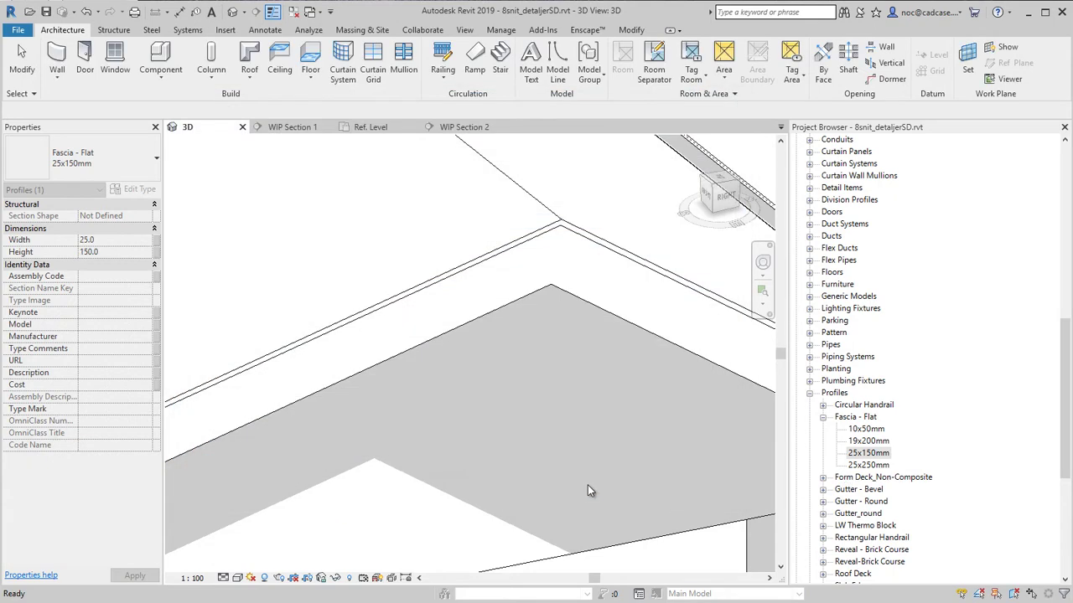
- Duplicate the gable fascia's type as Fascia 25x150mm and assign it the Fascia - Flat : 25x150mm profile
{"action": "left_click", "coordinate": [576, 319]}
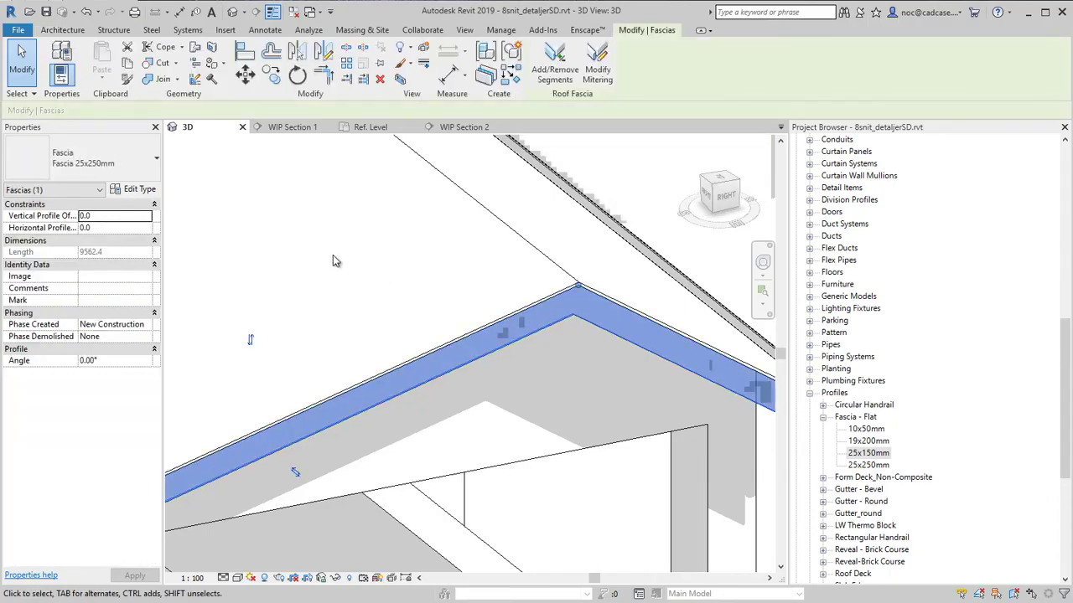
{"action": "left_click", "coordinate": [139, 190]}
{"action": "left_click", "coordinate": [699, 150]}
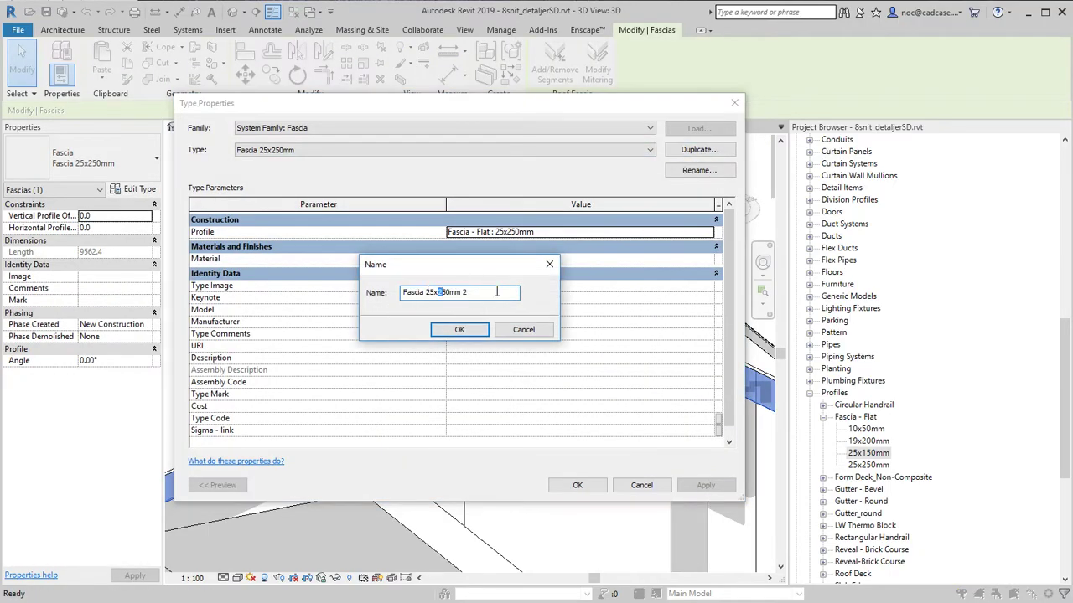
{"action": "key", "text": "Return"}
{"action": "left_click", "coordinate": [706, 233]}
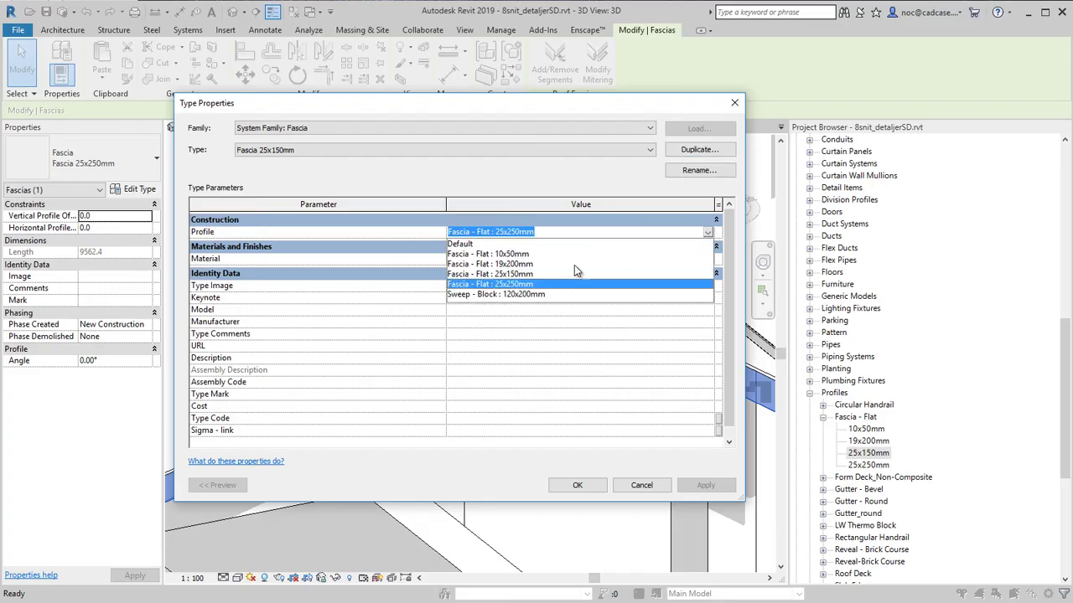
{"action": "left_click", "coordinate": [514, 275]}
{"action": "left_click", "coordinate": [577, 485]}
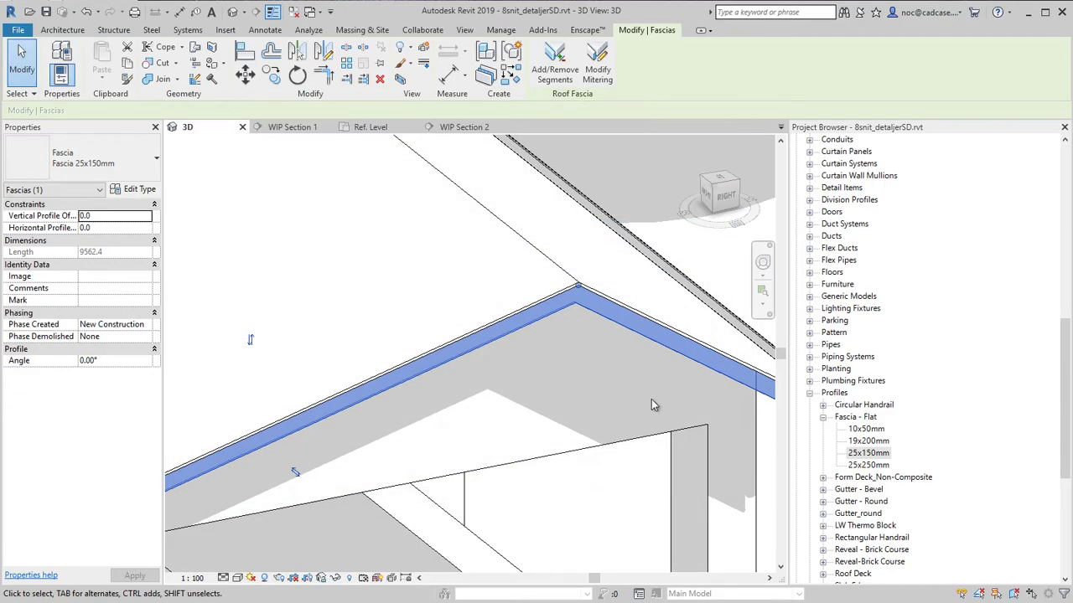
{"action": "key", "text": "Escape"}
- Modify the mitering of the Fascia 25x150mm on the gable above the open end
{"action": "scroll", "coordinate": [651, 399], "scroll_direction": "down", "scroll_amount": 3}
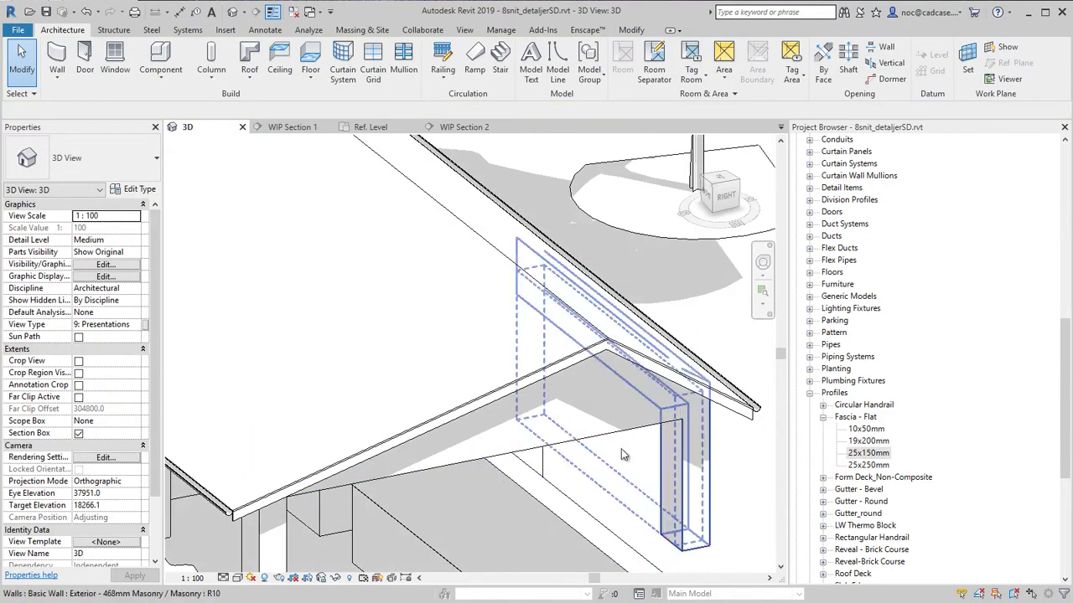
{"action": "scroll", "coordinate": [762, 442], "scroll_direction": "up", "scroll_amount": 3}
{"action": "scroll", "coordinate": [762, 442], "scroll_direction": "down", "scroll_amount": 3}
{"action": "left_click", "coordinate": [503, 303]}
{"action": "left_click", "coordinate": [598, 70]}
{"action": "scroll", "coordinate": [596, 368], "scroll_direction": "up", "scroll_amount": 3}
{"action": "left_click", "coordinate": [714, 63]}
{"action": "scroll", "coordinate": [520, 394], "scroll_direction": "down", "scroll_amount": 3}
{"action": "middle_click_drag", "start_coordinate": [520, 394], "coordinate": [484, 403]}
{"action": "scroll", "coordinate": [331, 356], "scroll_direction": "up", "scroll_amount": 2}
{"action": "key", "text": "Escape"}
- Examine the gutter and fascia where the eave meets the gable in the 3D view of 9justerSD.rvt, checking their types
{"action": "scroll", "coordinate": [368, 427], "scroll_direction": "down", "scroll_amount": 5}
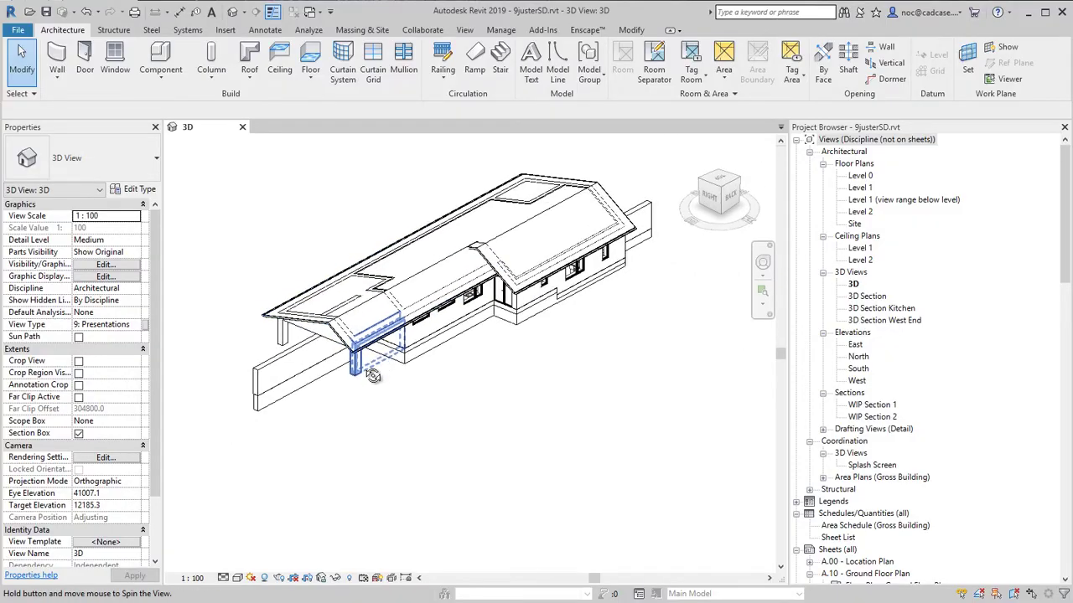
{"action": "scroll", "coordinate": [408, 417], "scroll_direction": "up", "scroll_amount": 6}
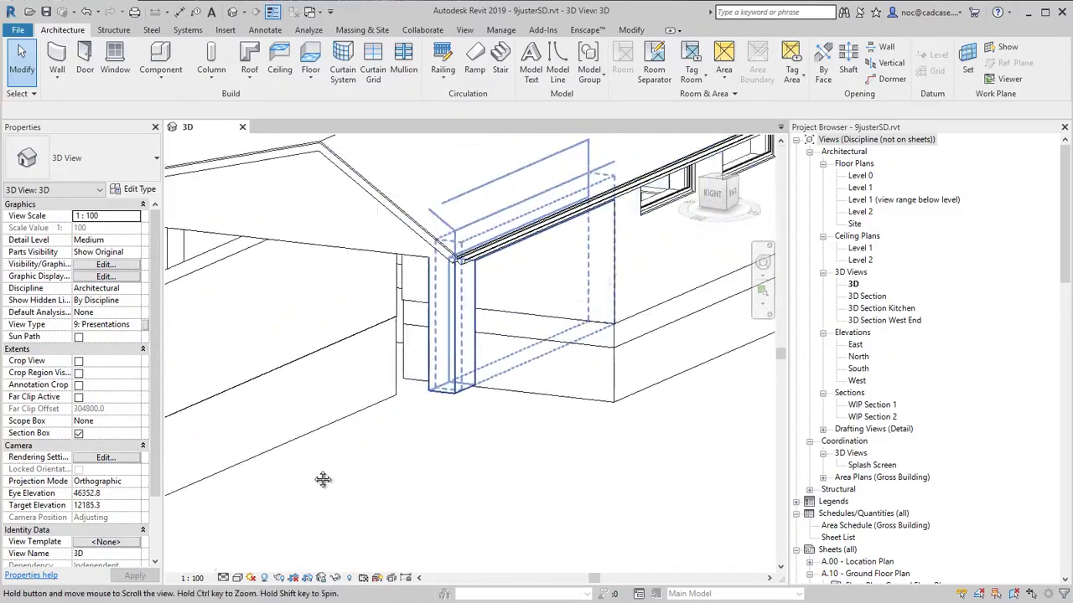
{"action": "scroll", "coordinate": [478, 257], "scroll_direction": "up", "scroll_amount": 5}
{"action": "left_click", "coordinate": [394, 322]}
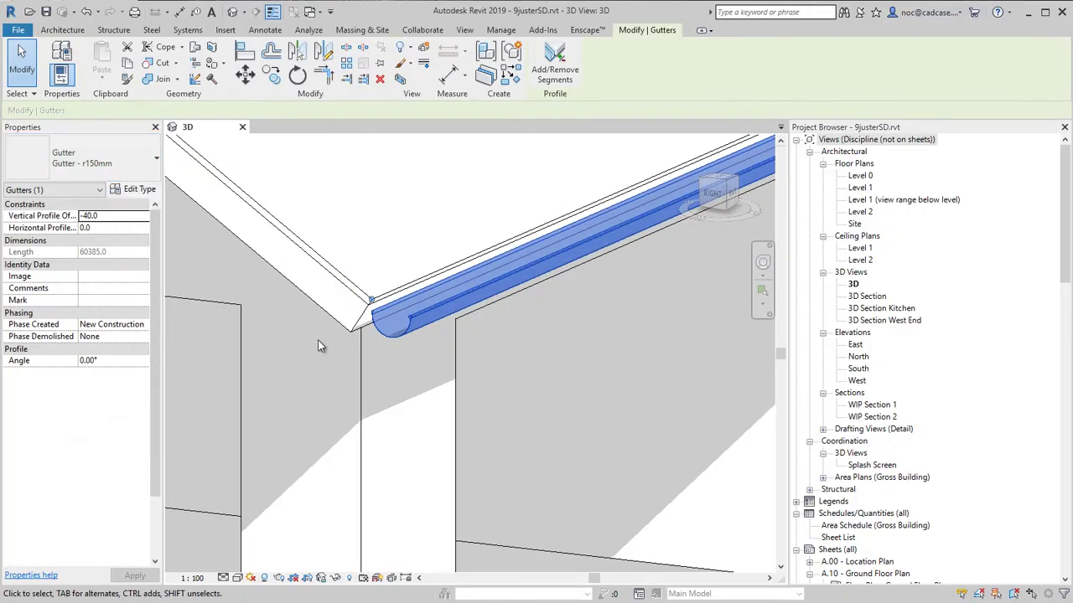
{"action": "key", "text": "Escape"}
{"action": "scroll", "coordinate": [314, 339], "scroll_direction": "up", "scroll_amount": 2}
{"action": "left_click", "coordinate": [343, 332]}
{"action": "scroll", "coordinate": [343, 332], "scroll_direction": "down", "scroll_amount": 8}
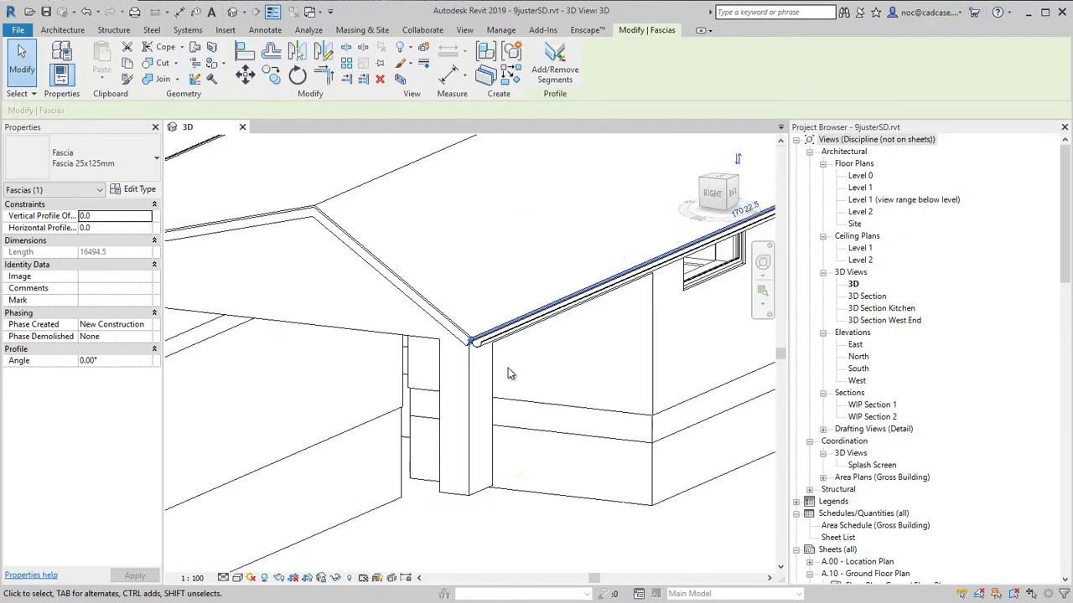
{"action": "mouse_move", "coordinate": [442, 455]}
{"action": "middle_mouse_down", "text": "shift"}
{"action": "mouse_move", "coordinate": [457, 448]}
{"action": "mouse_move", "coordinate": [443, 455]}
{"action": "mouse_move", "coordinate": [452, 436]}
{"action": "mouse_move", "coordinate": [443, 455]}
{"action": "middle_mouse_up", "text": "shift"}
{"action": "scroll", "coordinate": [657, 412], "scroll_direction": "up", "scroll_amount": 5}
{"action": "key", "text": "Escape"}
{"action": "middle_click_drag", "start_coordinate": [657, 412], "coordinate": [707, 371]}
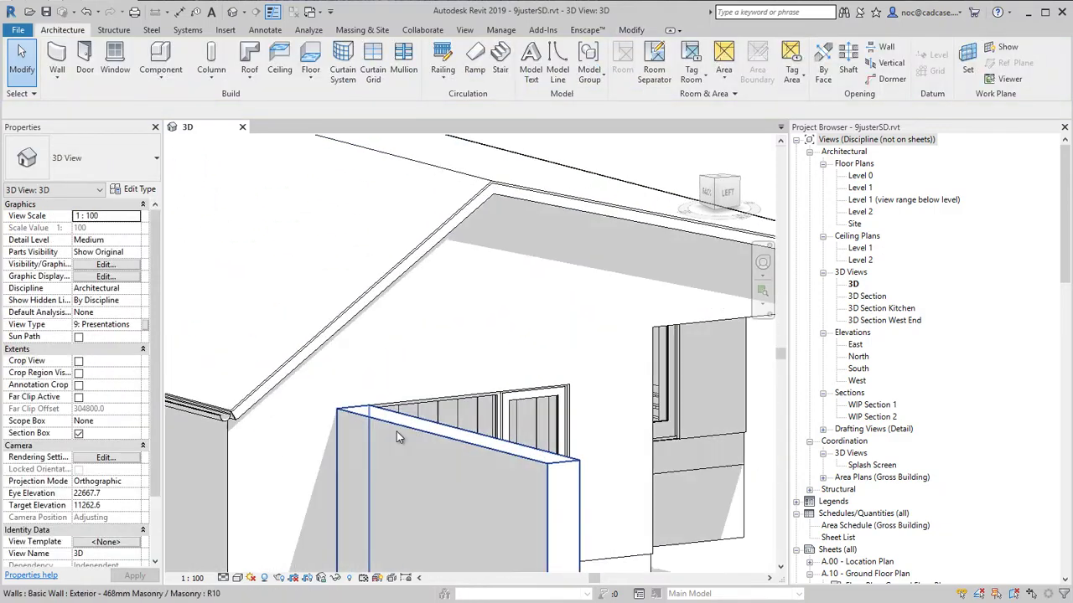
- Open WIP Section 1 and examine the fascia and gutter at the eave
{"action": "double_click", "coordinate": [872, 404]}
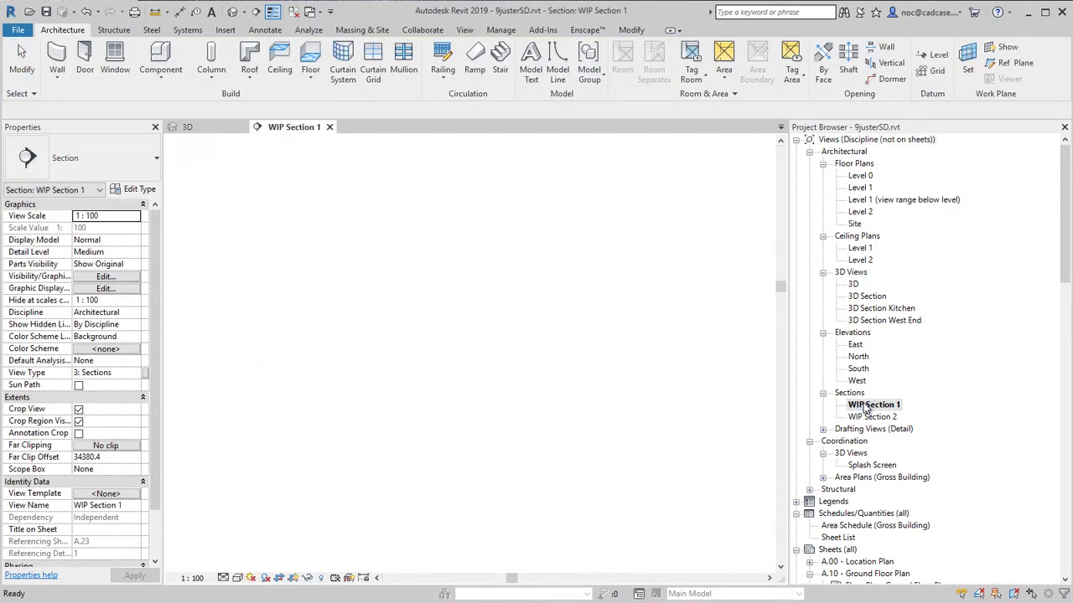
{"action": "scroll", "coordinate": [399, 427], "scroll_direction": "up", "scroll_amount": 5}
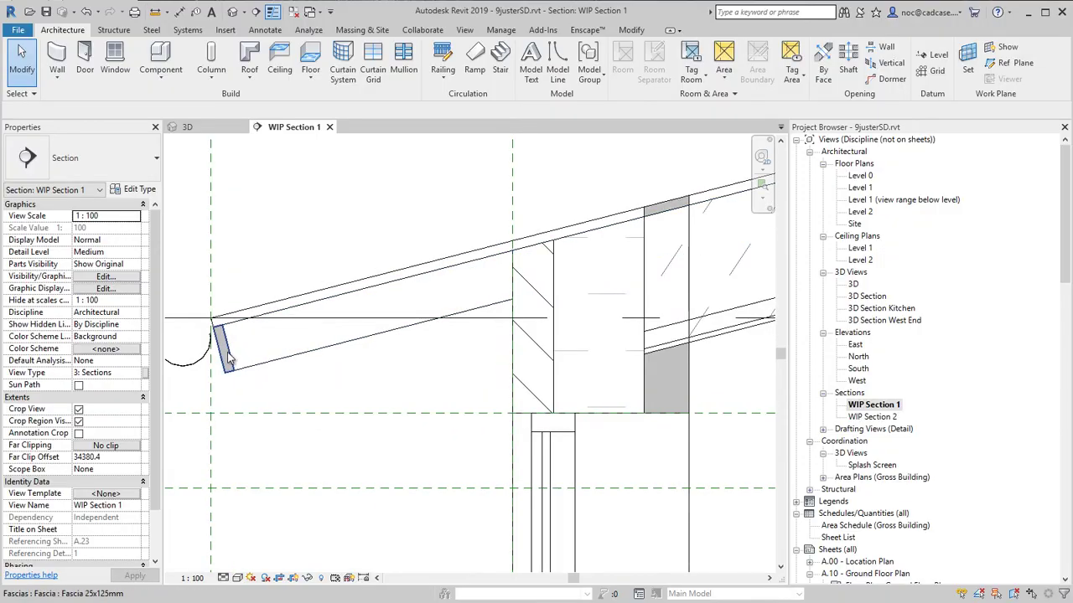
{"action": "scroll", "coordinate": [266, 365], "scroll_direction": "down", "scroll_amount": 3}
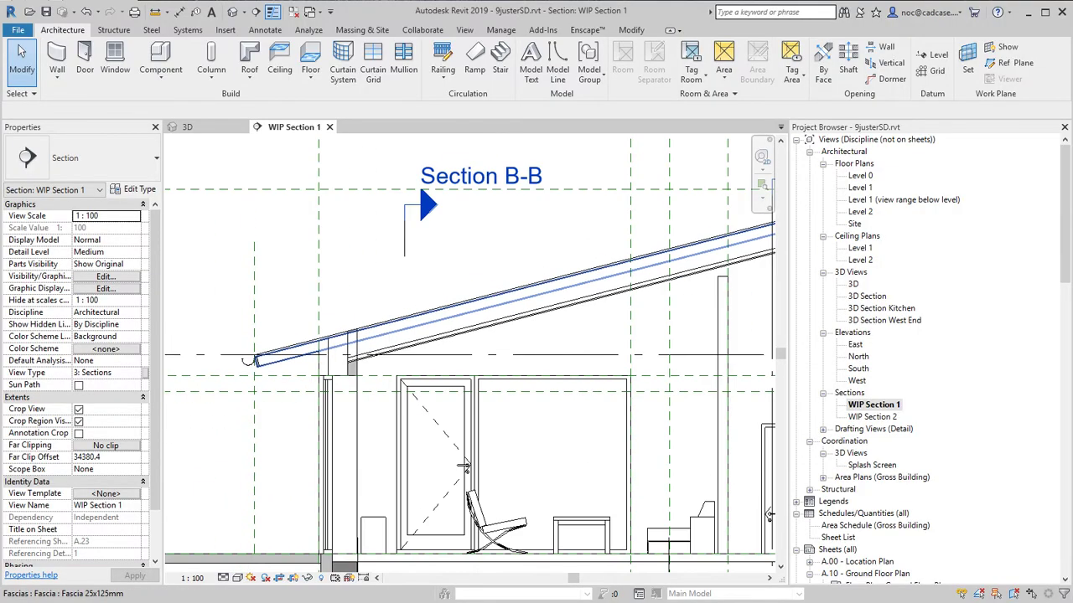
{"action": "scroll", "coordinate": [246, 361], "scroll_direction": "down", "scroll_amount": 2}
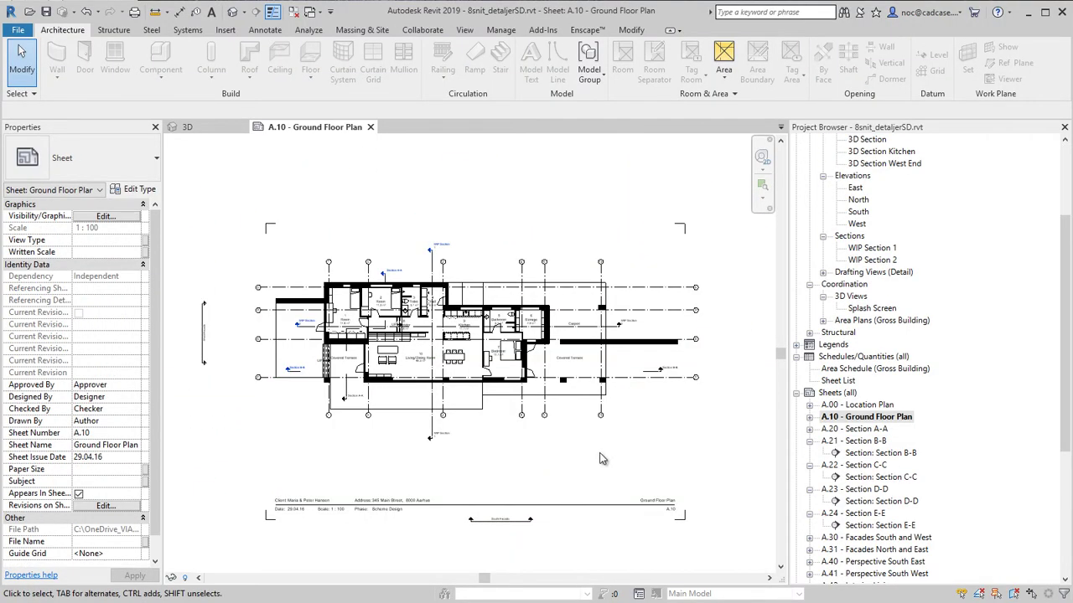
- Change the title block of sheet A.10 - Ground Floor Plan to Sheet din824 Titleblock A1
{"action": "scroll", "coordinate": [599, 463], "scroll_direction": "up", "scroll_amount": 2}
{"action": "scroll", "coordinate": [598, 464], "scroll_direction": "up", "scroll_amount": 3}
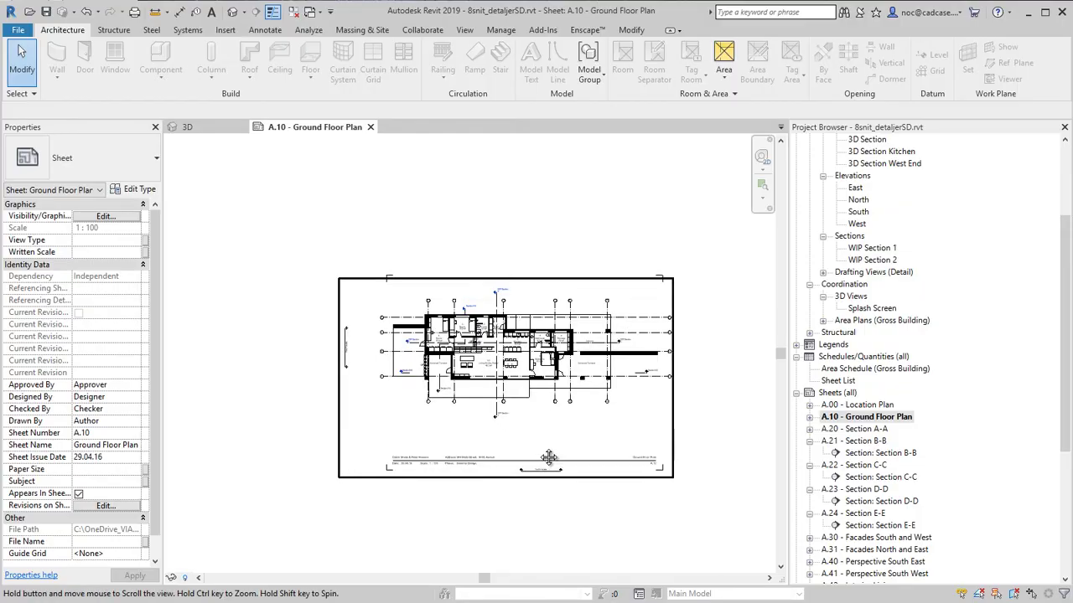
{"action": "middle_click_drag", "start_coordinate": [557, 426], "coordinate": [540, 462]}
{"action": "scroll", "coordinate": [543, 486], "scroll_direction": "up", "scroll_amount": 1}
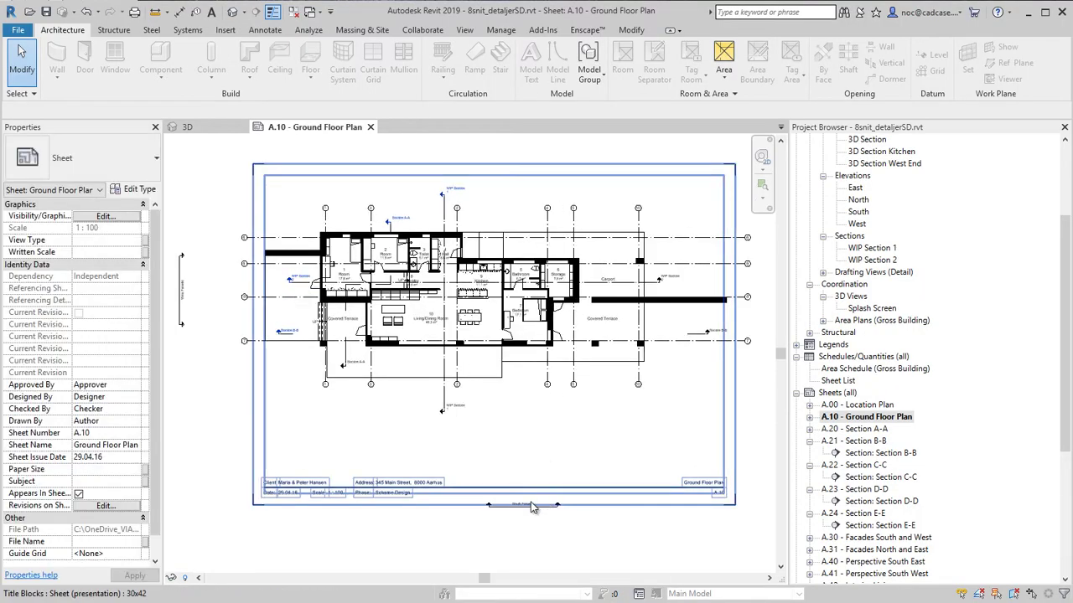
{"action": "left_click", "coordinate": [429, 494]}
{"action": "left_click", "coordinate": [84, 157]}
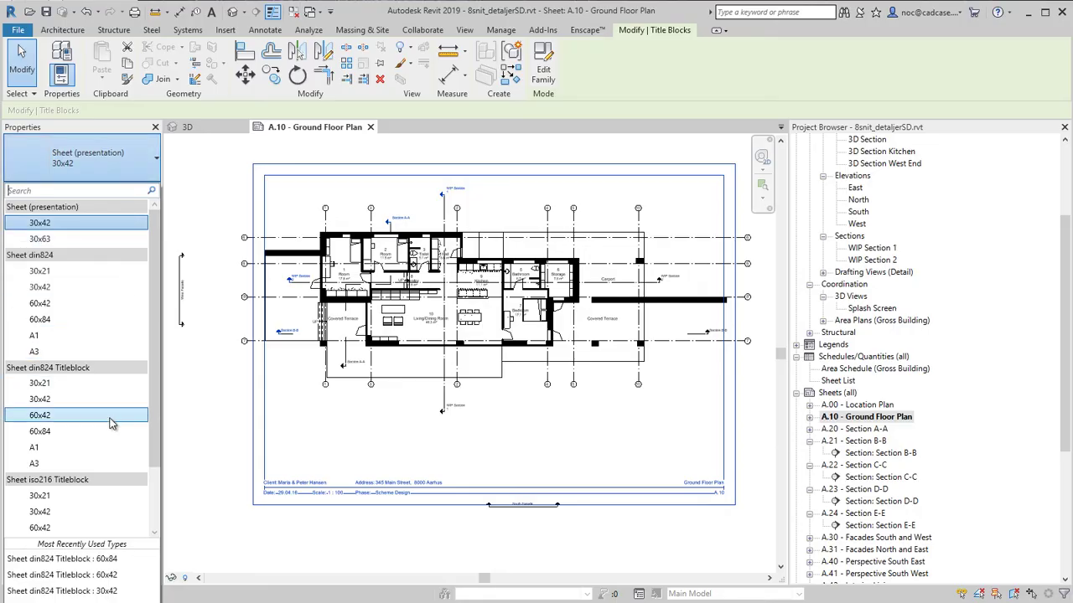
{"action": "left_click", "coordinate": [72, 451]}
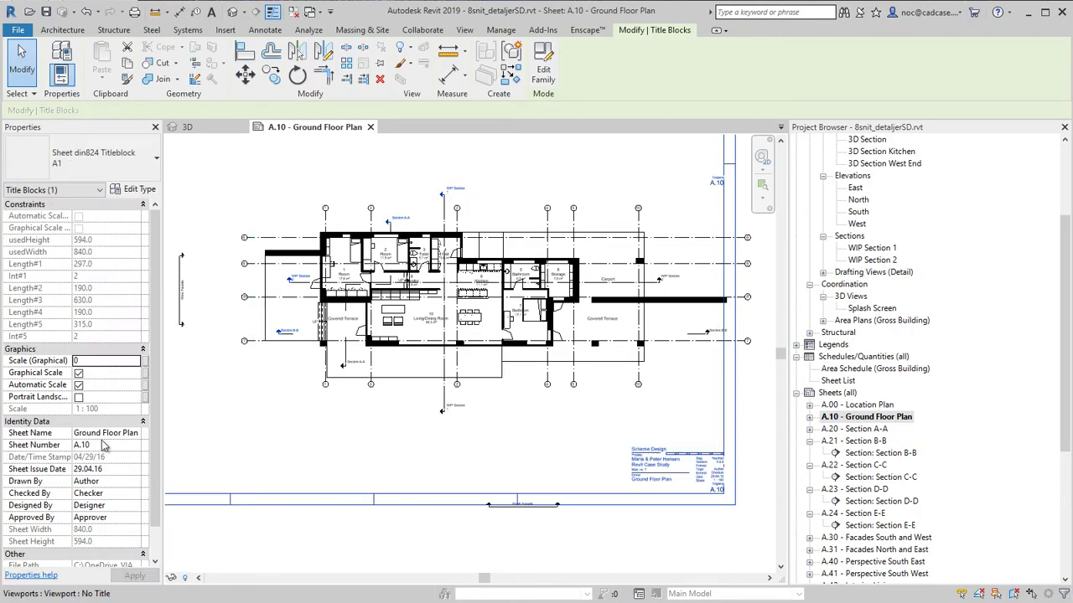
- Move the ground floor plan viewport up and leftward onto the A1 sheet
{"action": "scroll", "coordinate": [469, 419], "scroll_direction": "down", "scroll_amount": 3}
{"action": "scroll", "coordinate": [612, 422], "scroll_direction": "up", "scroll_amount": 2}
{"action": "scroll", "coordinate": [586, 419], "scroll_direction": "down", "scroll_amount": 2}
{"action": "left_click", "coordinate": [533, 378]}
{"action": "left_click_drag", "start_coordinate": [533, 378], "coordinate": [482, 315]}
{"action": "scroll", "coordinate": [482, 315], "scroll_direction": "up", "scroll_amount": 4}
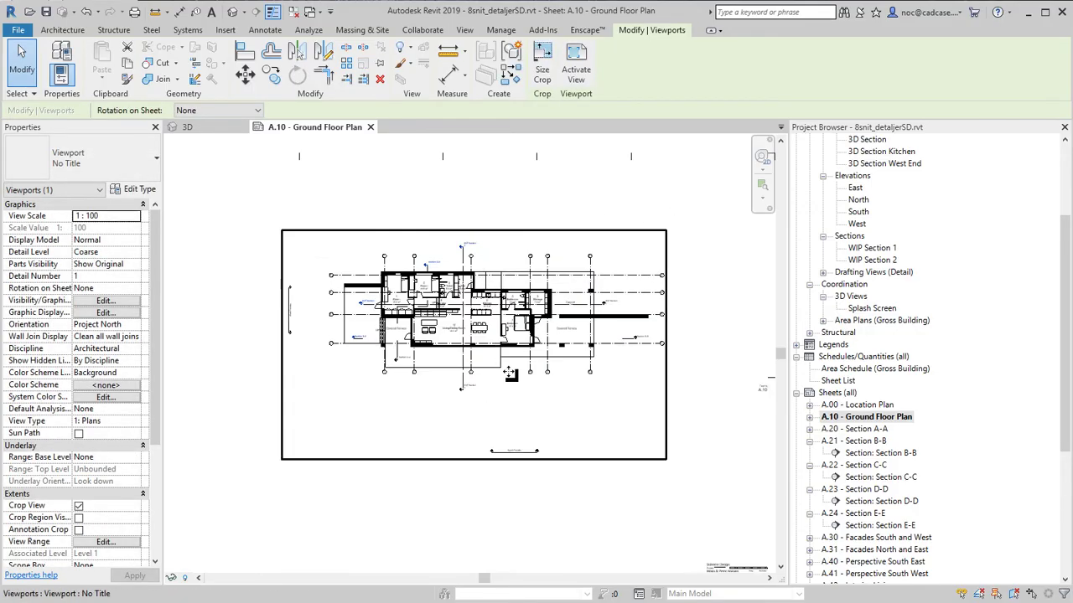
- Rename sheet A.10 as LOI18_K01_F2_A4_H1_N01, keeping its sheet number
{"action": "left_click", "coordinate": [809, 418]}
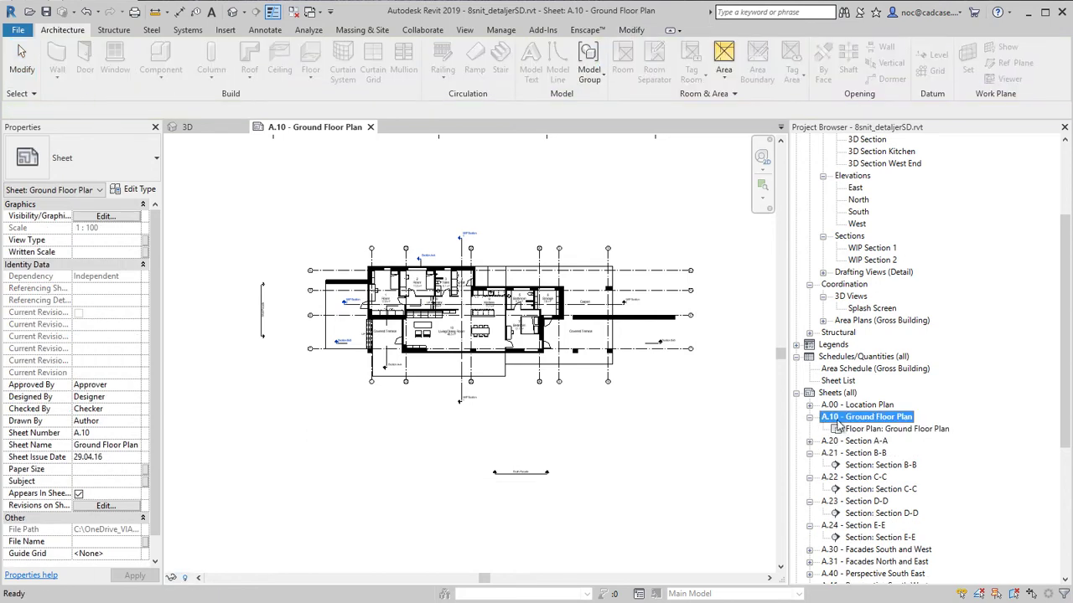
{"action": "right_click", "coordinate": [863, 423]}
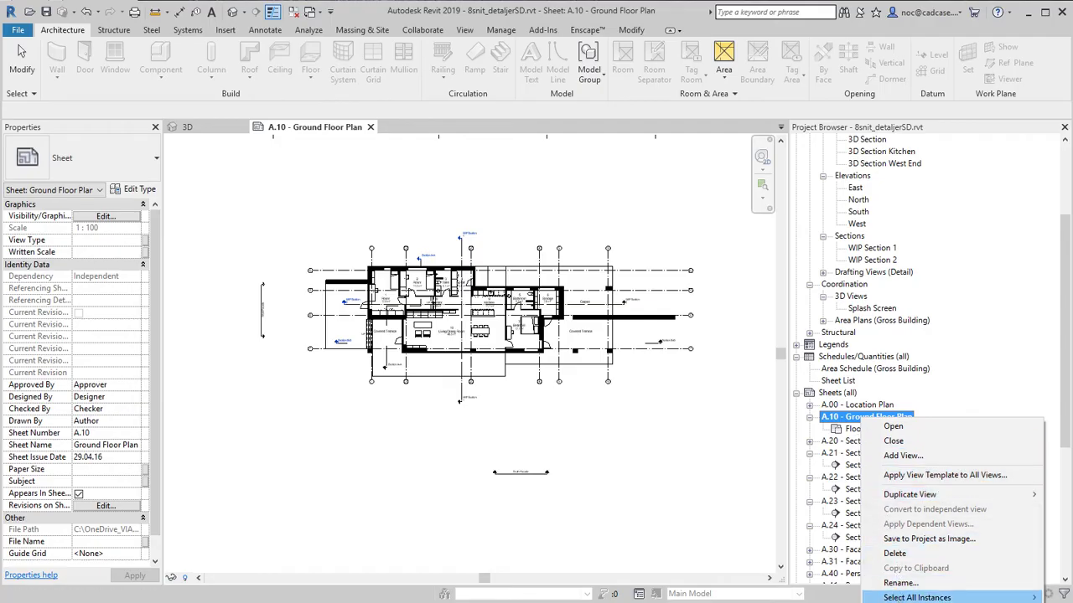
{"action": "left_click", "coordinate": [899, 584]}
{"action": "left_click_drag", "start_coordinate": [541, 307], "coordinate": [449, 308]}
{"action": "type", "text": "LOI18_K01_F2_A4_H1_N01"}
{"action": "left_click", "coordinate": [520, 335]}
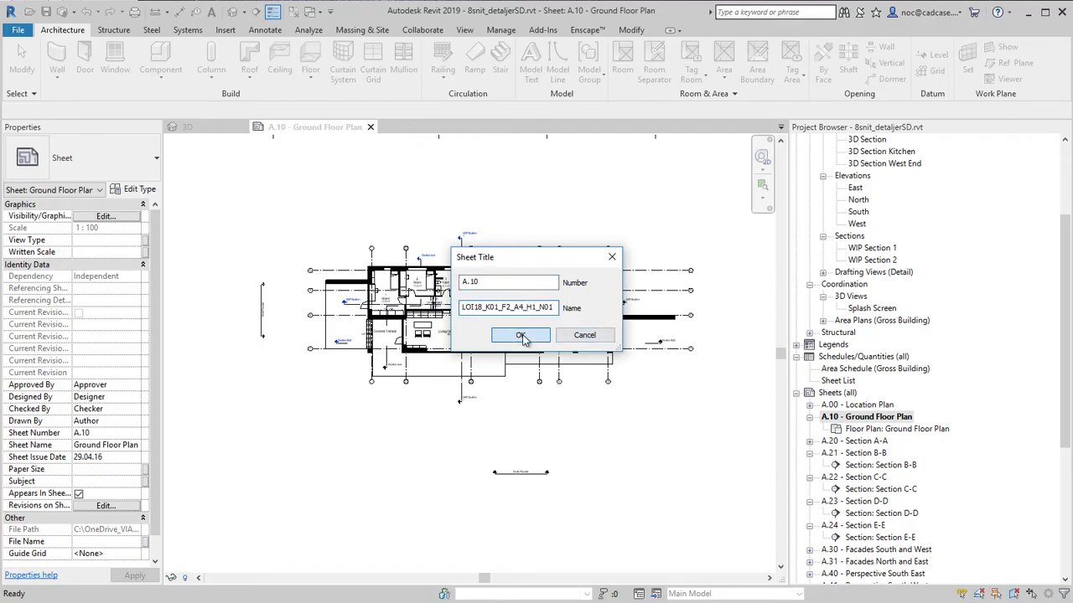
- Open the sheet's Ground Floor Plan view to examine it and return to sheet A.10
{"action": "double_click", "coordinate": [871, 431]}
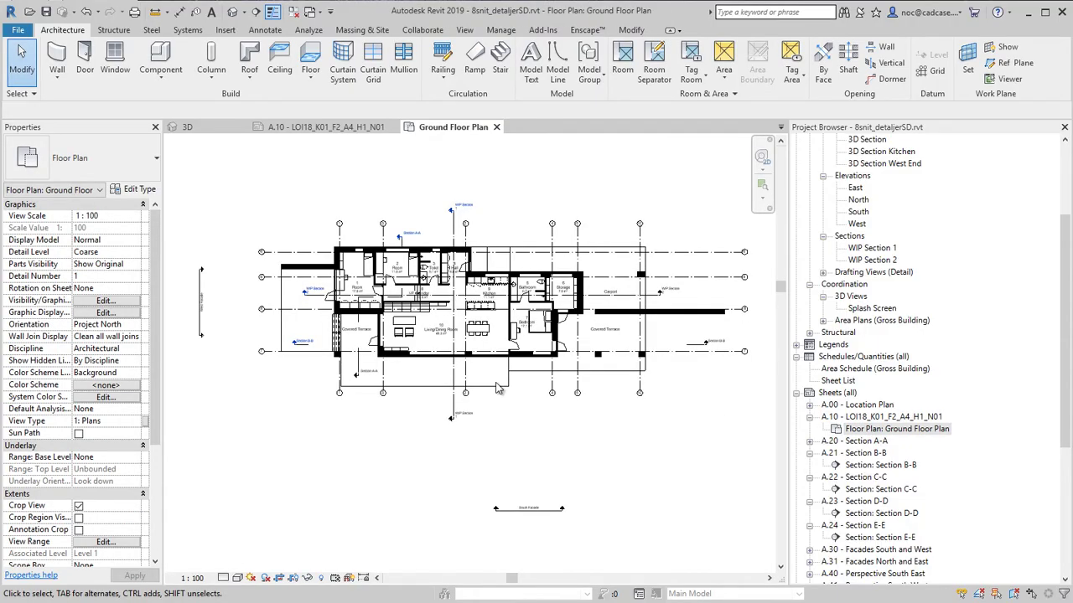
{"action": "scroll", "coordinate": [496, 388], "scroll_direction": "down", "scroll_amount": 2}
{"action": "double_click", "coordinate": [884, 418]}
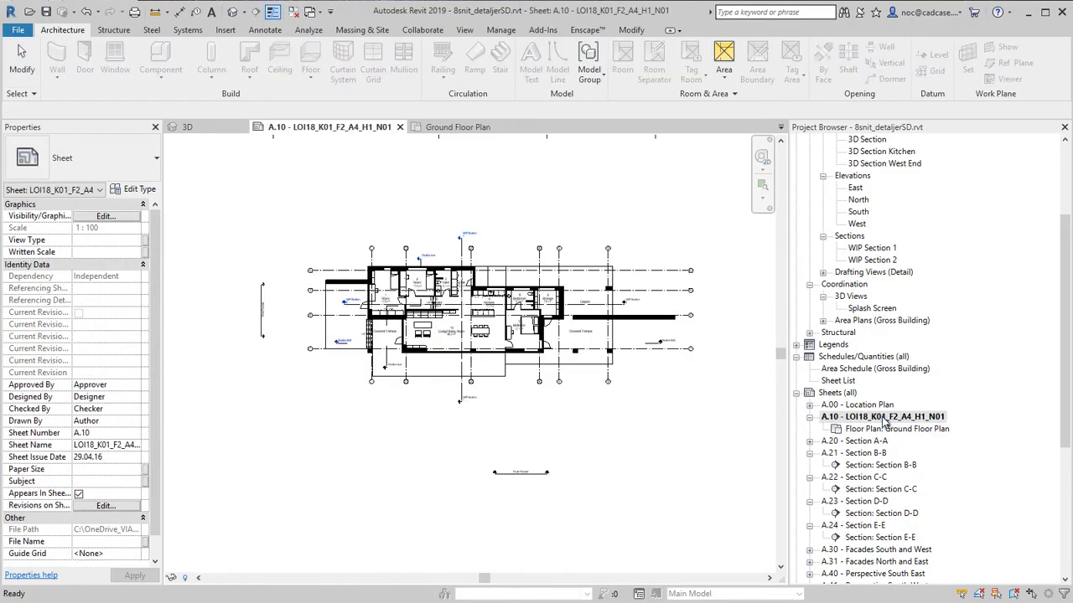
{"action": "scroll", "coordinate": [618, 407], "scroll_direction": "down", "scroll_amount": 2}
{"action": "middle_click_drag", "start_coordinate": [574, 495], "coordinate": [564, 404]}
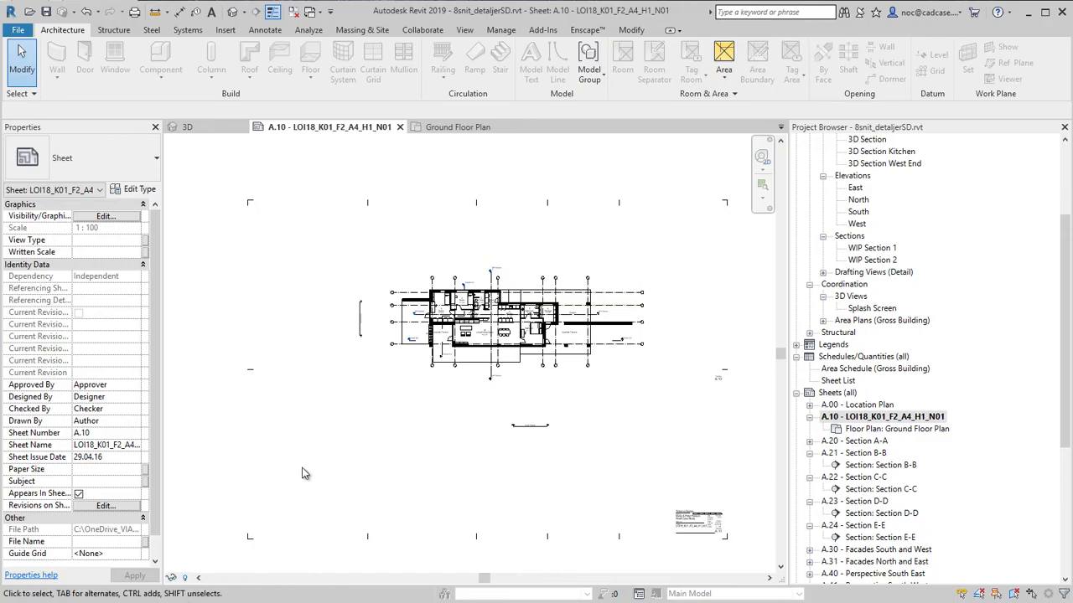
- Choose the Architectural Plan view template for the ground floor plan viewport on sheet A.10
{"action": "left_click", "coordinate": [376, 356]}
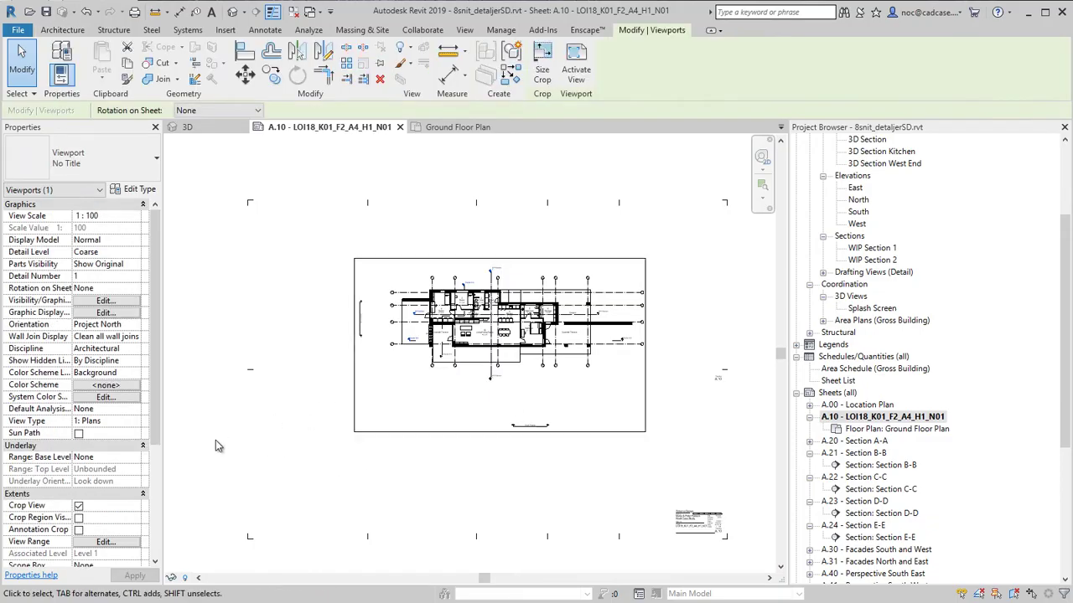
{"action": "left_click_drag", "start_coordinate": [158, 449], "coordinate": [165, 526]}
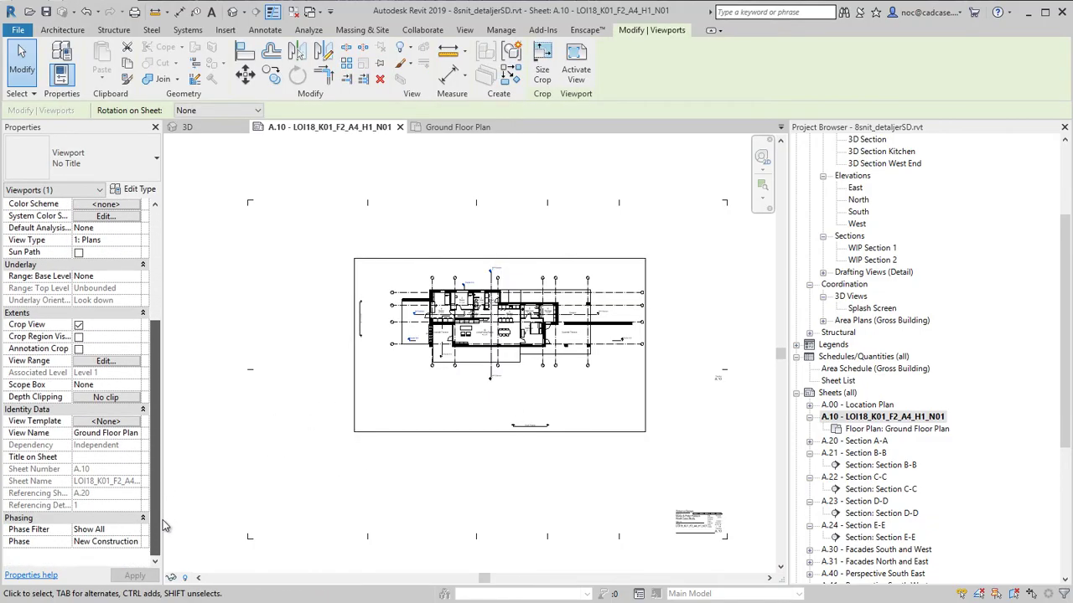
{"action": "left_click", "coordinate": [117, 421]}
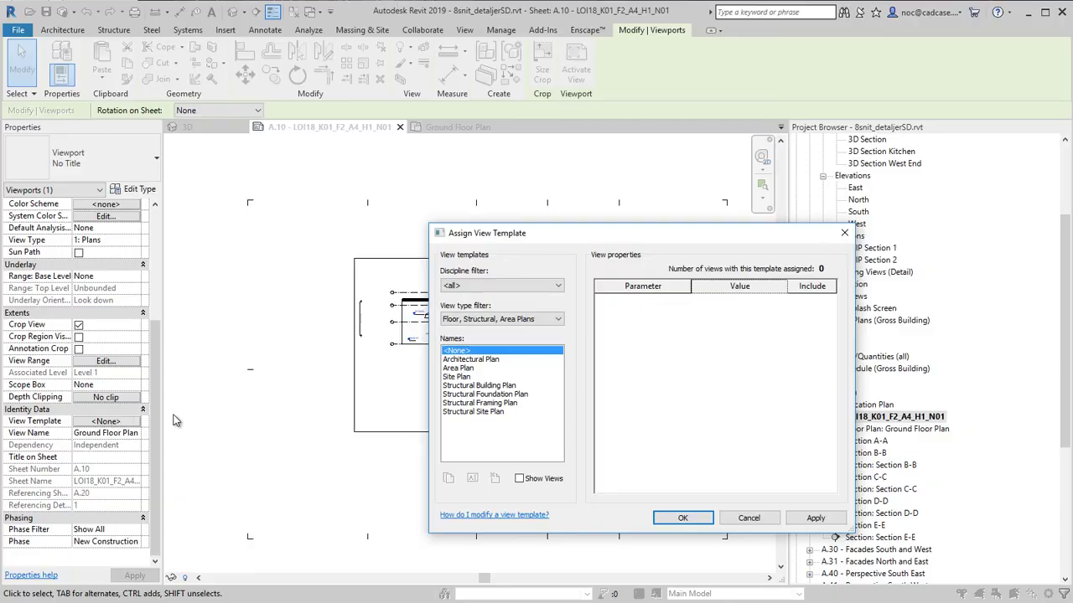
{"action": "left_click", "coordinate": [490, 360]}
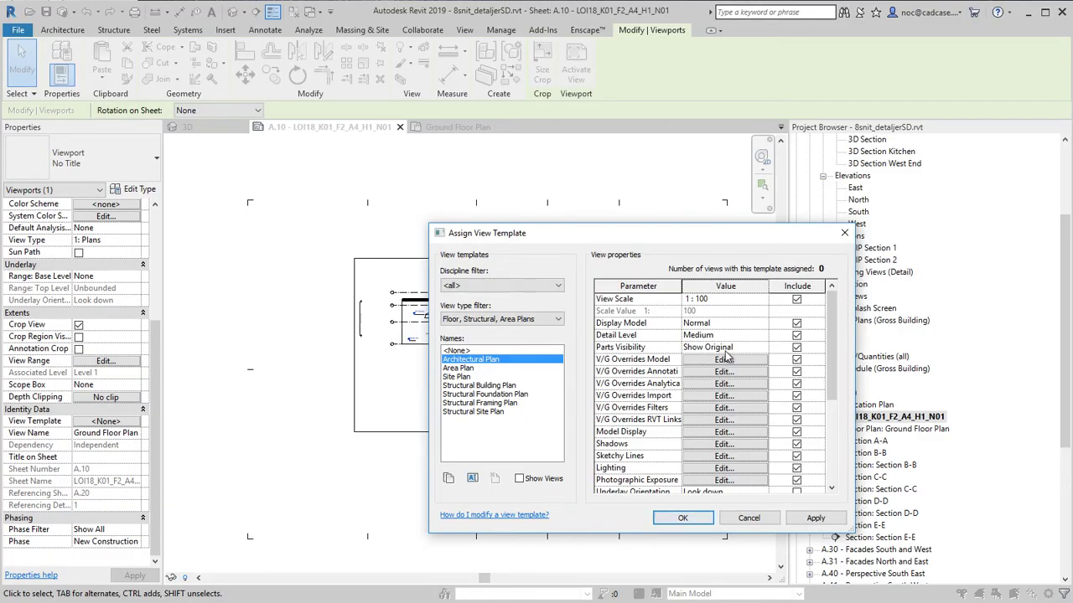
- Set the Architectural Plan template's view scale to 1:50 and detail level to Fine, and assign it to the viewport
{"action": "left_click", "coordinate": [761, 300]}
{"action": "left_click", "coordinate": [699, 311]}
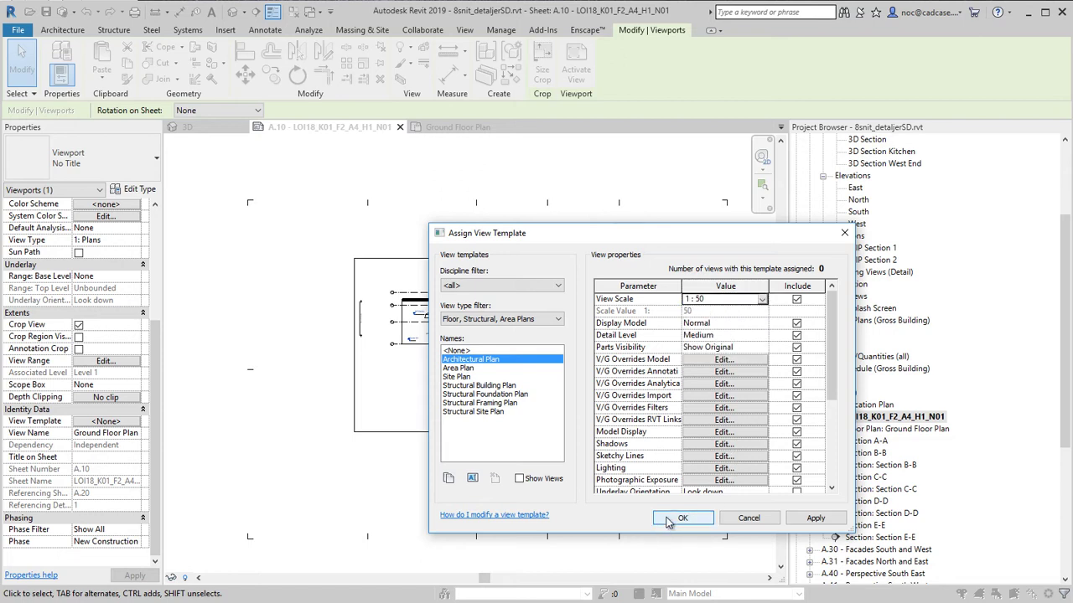
{"action": "left_click", "coordinate": [765, 335]}
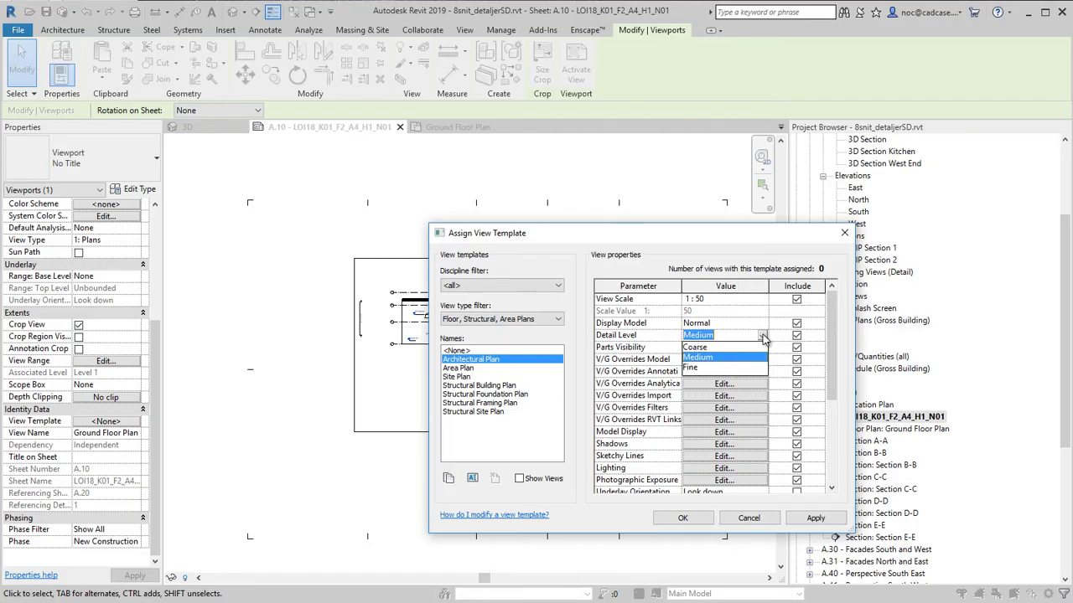
{"action": "left_click", "coordinate": [706, 369]}
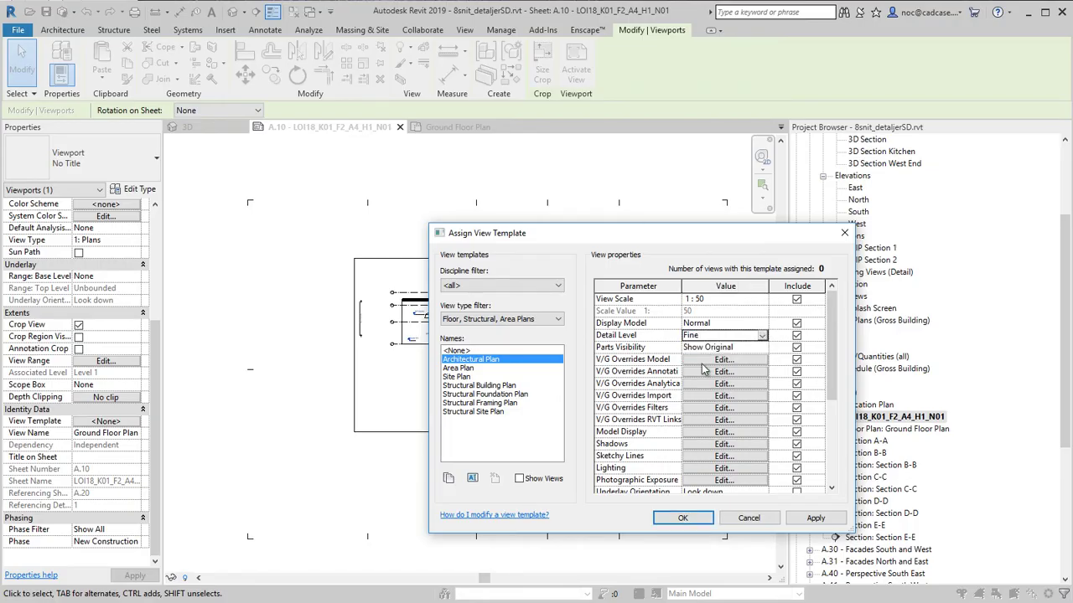
{"action": "left_click", "coordinate": [676, 518]}
- Move the enlarged ground floor plan viewport so the plan sits within the A1 title block frame
{"action": "scroll", "coordinate": [351, 435], "scroll_direction": "down", "scroll_amount": 5}
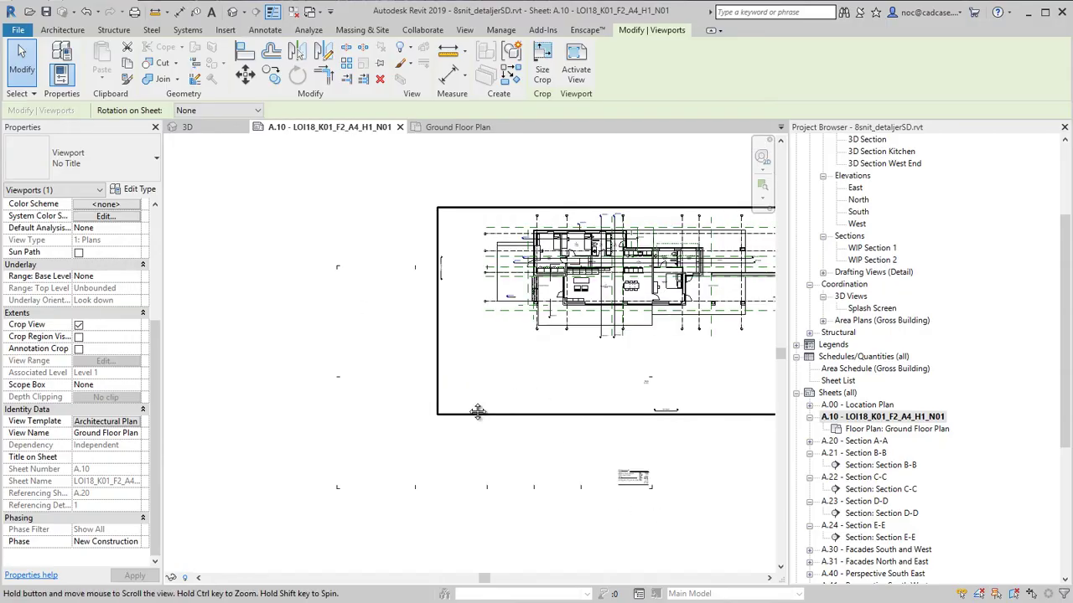
{"action": "left_click_drag", "start_coordinate": [461, 352], "coordinate": [370, 392]}
{"action": "scroll", "coordinate": [356, 372], "scroll_direction": "up", "scroll_amount": 5}
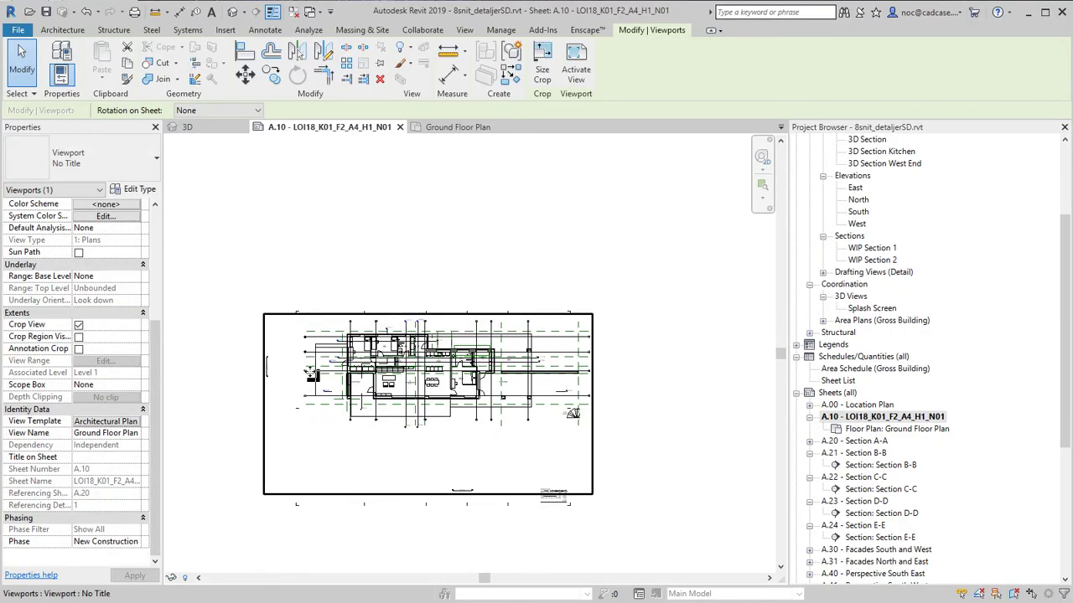
{"action": "scroll", "coordinate": [373, 346], "scroll_direction": "up", "scroll_amount": 2}
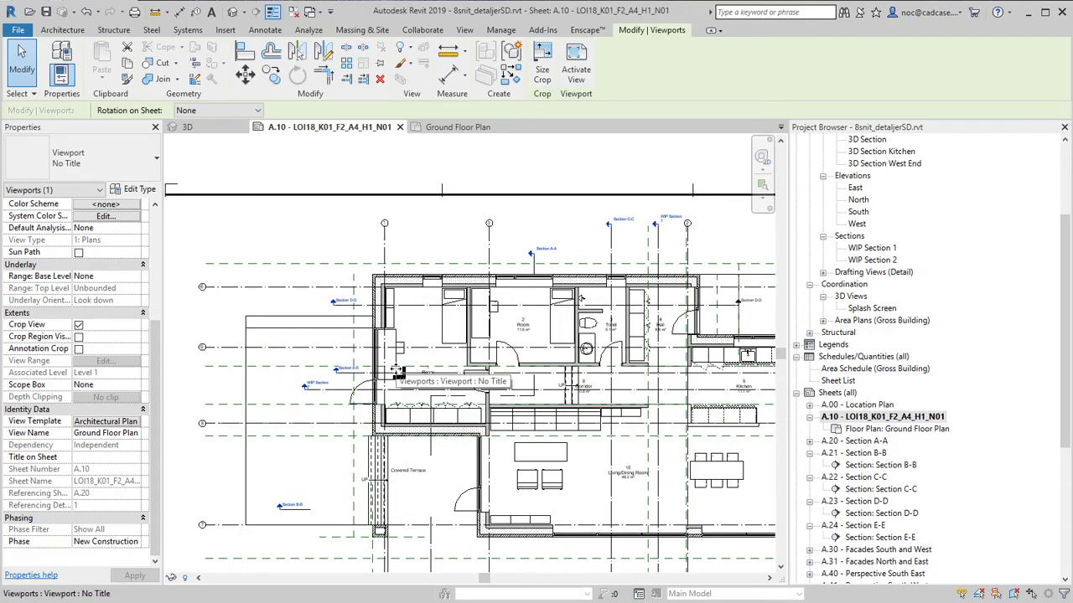
{"action": "scroll", "coordinate": [427, 381], "scroll_direction": "down", "scroll_amount": 1}
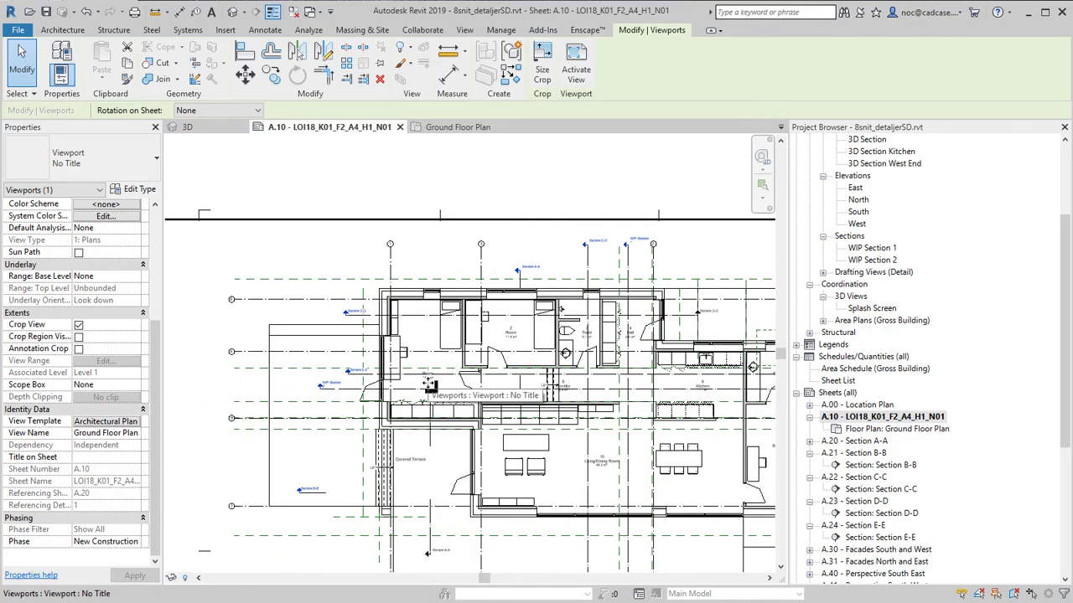
{"action": "scroll", "coordinate": [680, 473], "scroll_direction": "up", "scroll_amount": 1}
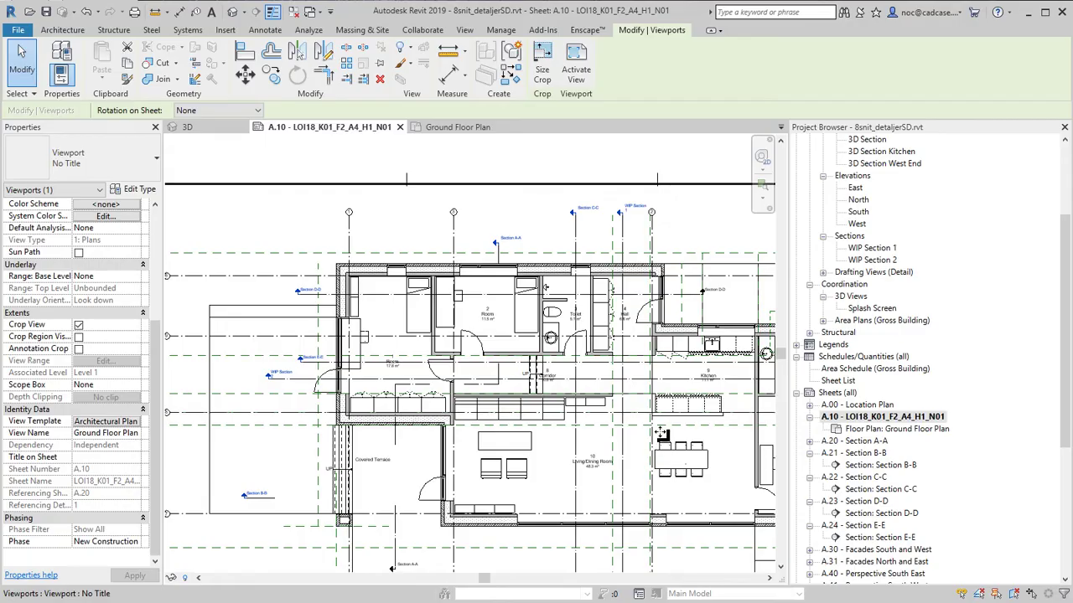
{"action": "scroll", "coordinate": [668, 394], "scroll_direction": "down", "scroll_amount": 1}
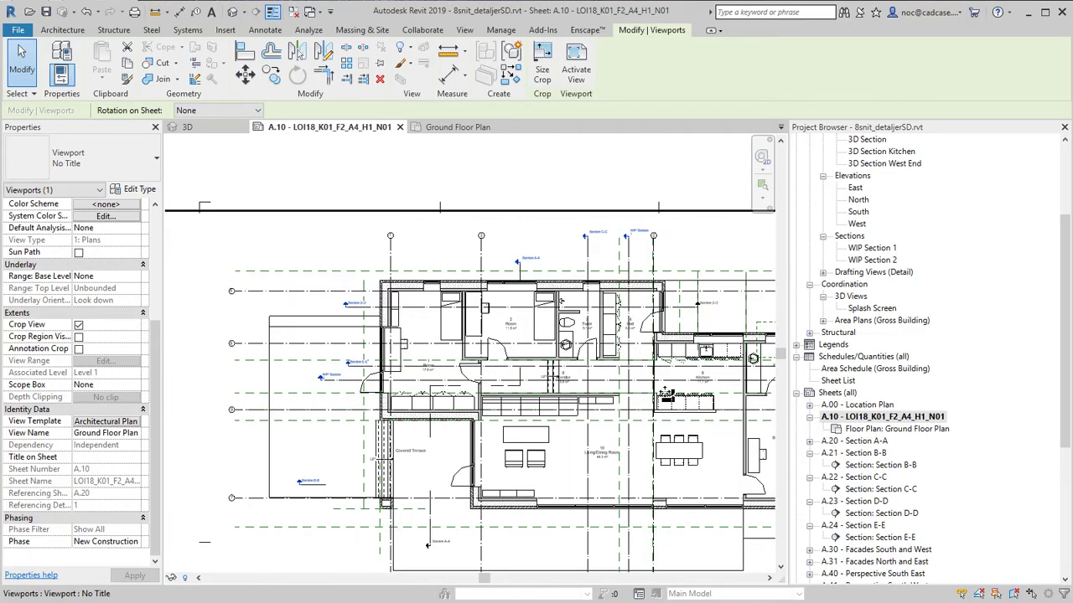
{"action": "scroll", "coordinate": [526, 522], "scroll_direction": "up", "scroll_amount": 1}
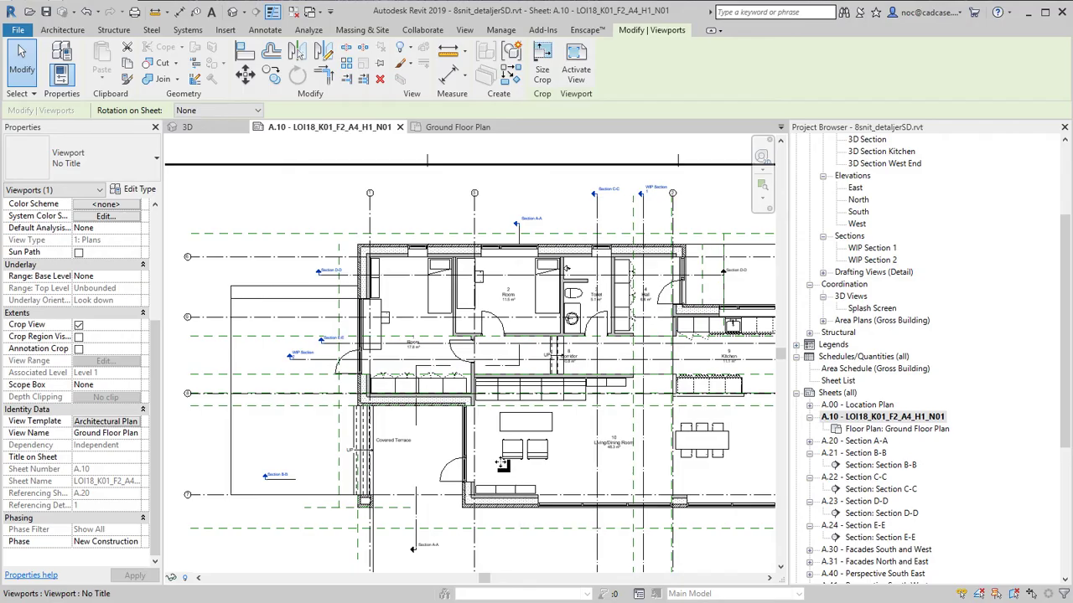
{"action": "scroll", "coordinate": [519, 513], "scroll_direction": "down", "scroll_amount": 3}
{"action": "middle_click_drag", "start_coordinate": [486, 424], "coordinate": [462, 378]}
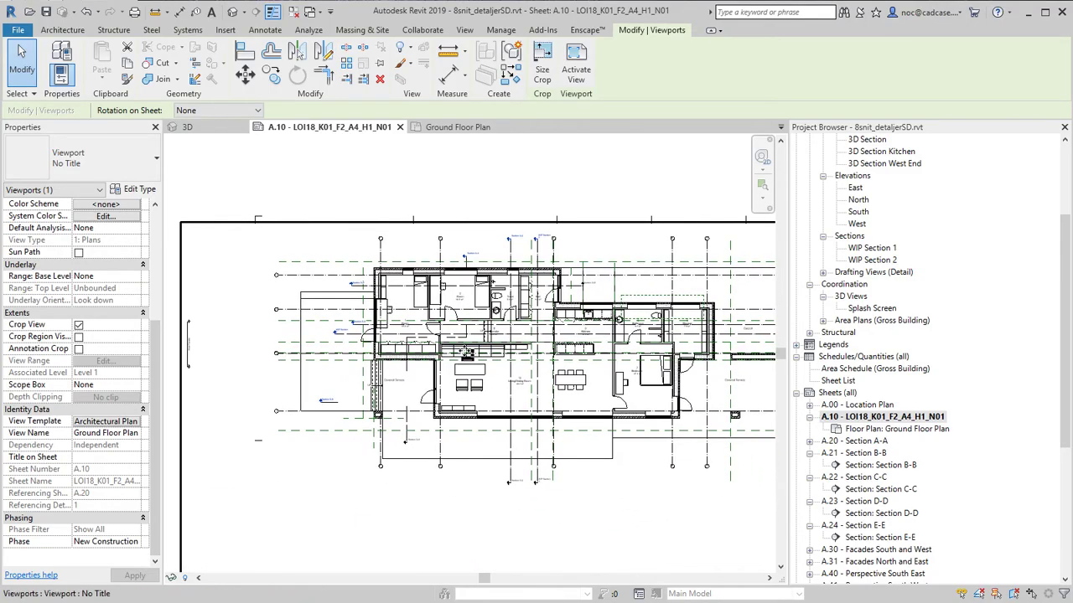
- Hide the Reference Planes, Plan Region and Elevations annotation categories in the Architectural Plan view template
{"action": "left_click", "coordinate": [118, 421]}
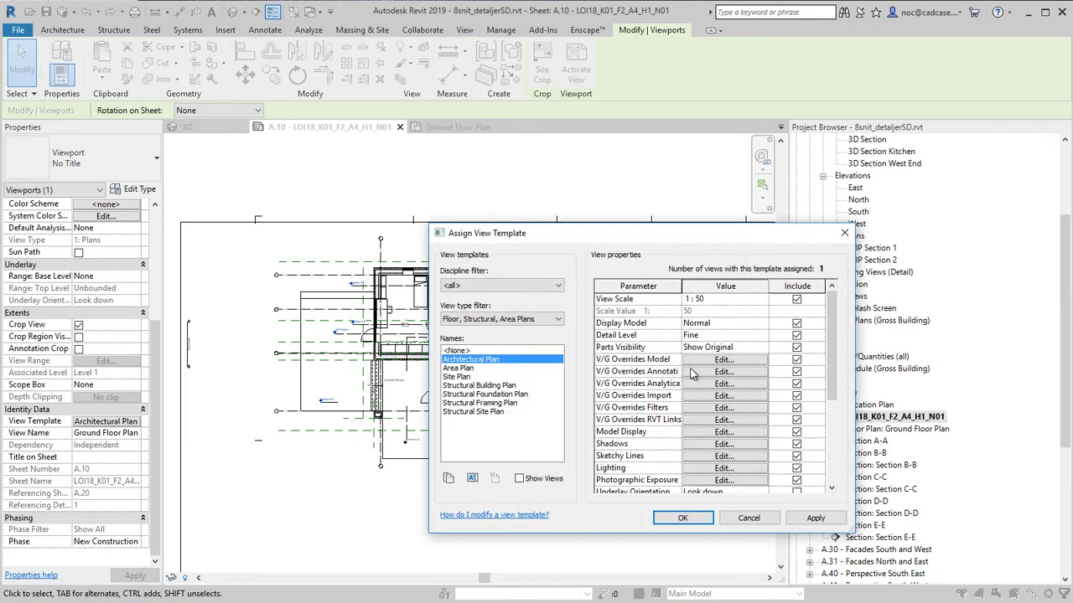
{"action": "left_click", "coordinate": [696, 373]}
{"action": "scroll", "coordinate": [534, 386], "scroll_direction": "down", "scroll_amount": 10}
{"action": "scroll", "coordinate": [505, 427], "scroll_direction": "down", "scroll_amount": 10}
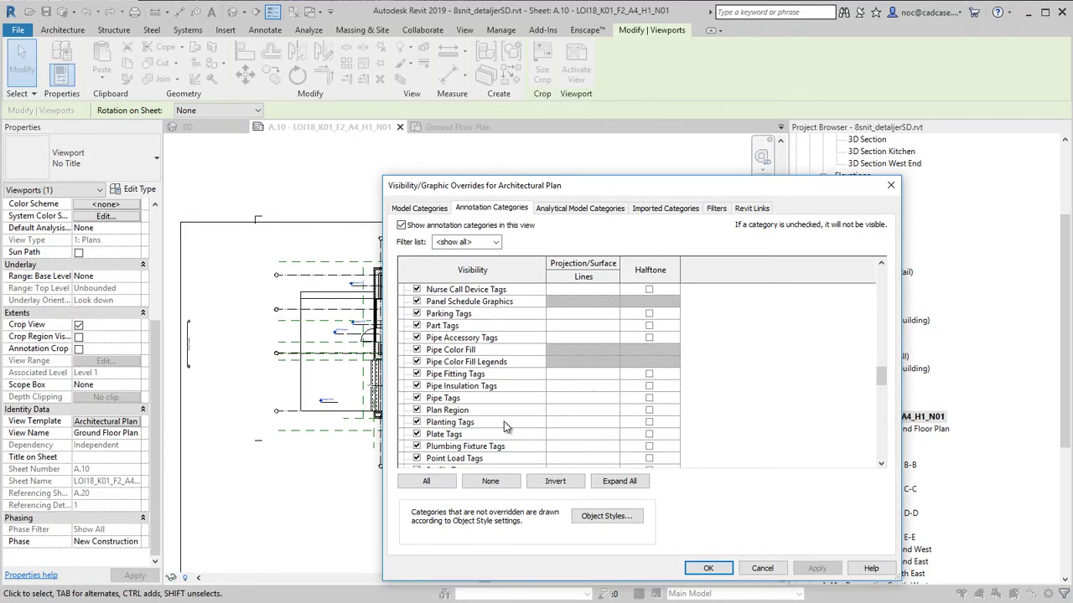
{"action": "scroll", "coordinate": [505, 428], "scroll_direction": "down", "scroll_amount": 8}
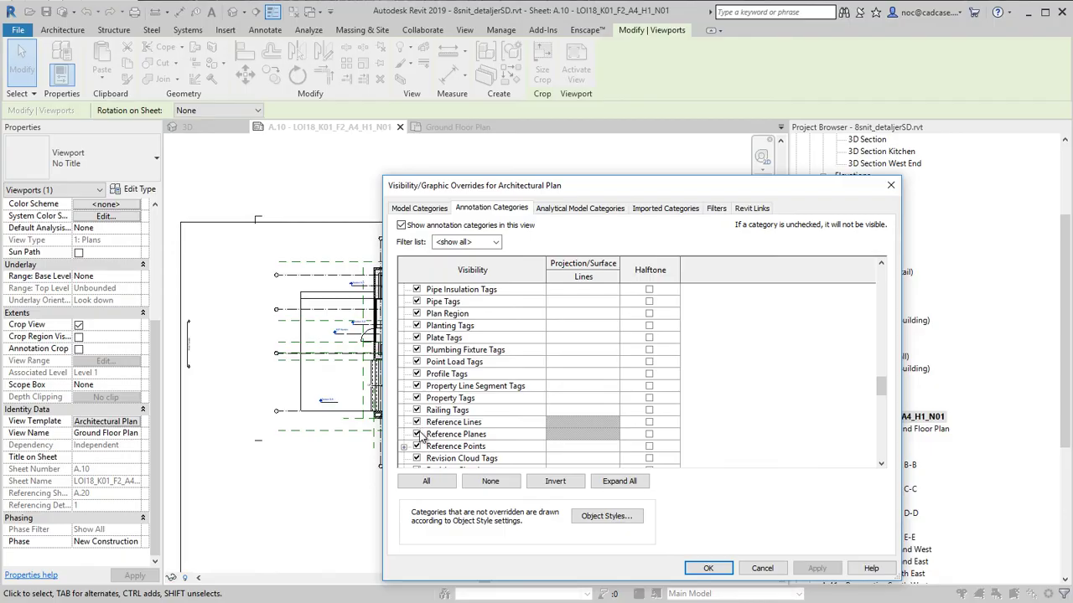
{"action": "left_click", "coordinate": [417, 434]}
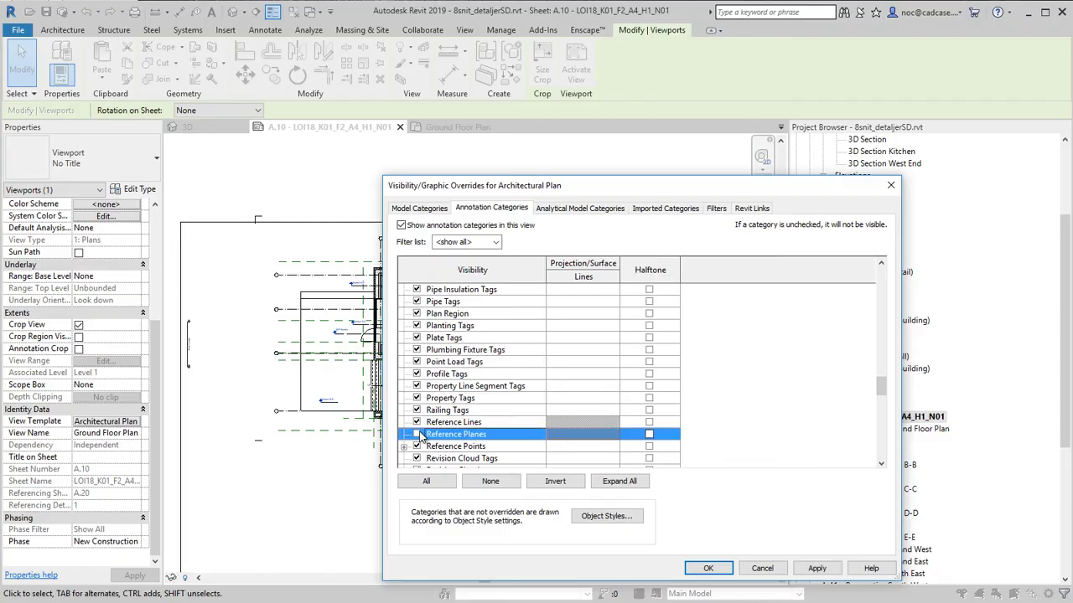
{"action": "left_click", "coordinate": [417, 314]}
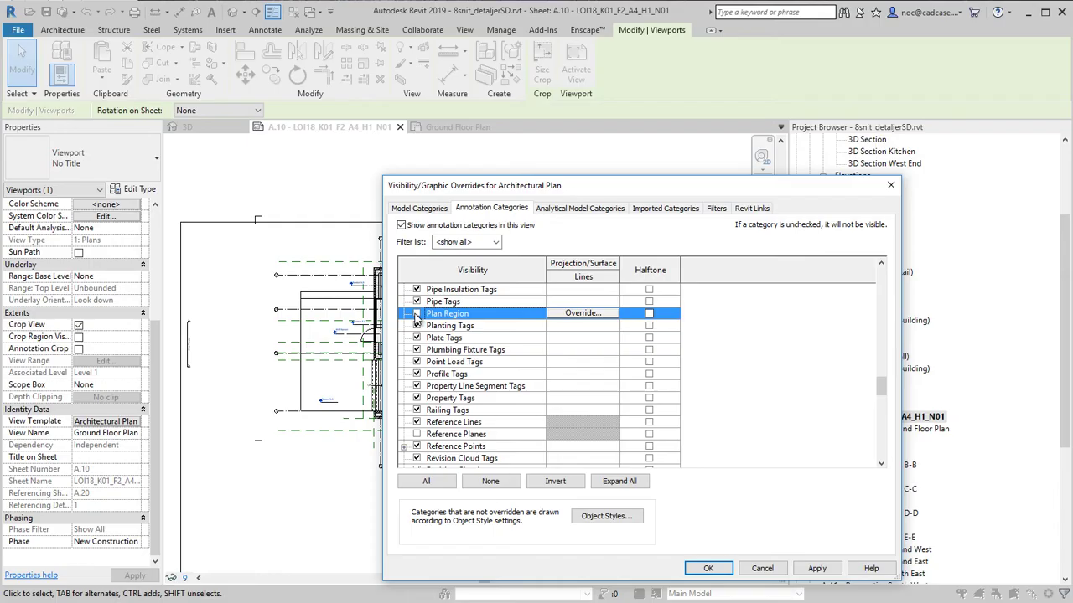
{"action": "scroll", "coordinate": [417, 318], "scroll_direction": "up", "scroll_amount": 10}
{"action": "scroll", "coordinate": [427, 328], "scroll_direction": "up", "scroll_amount": 6}
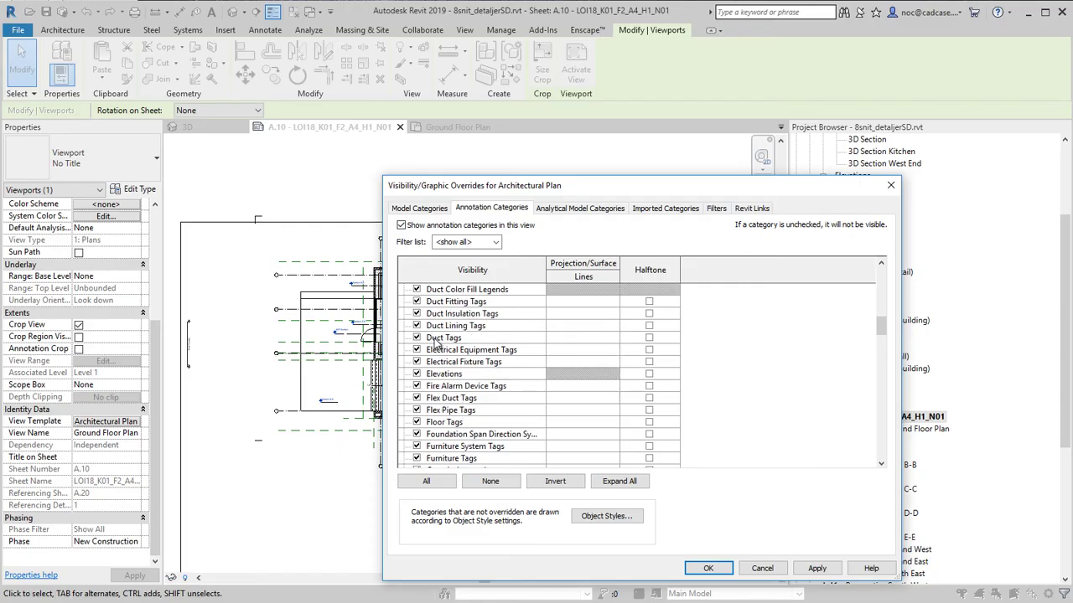
{"action": "left_click", "coordinate": [417, 374]}
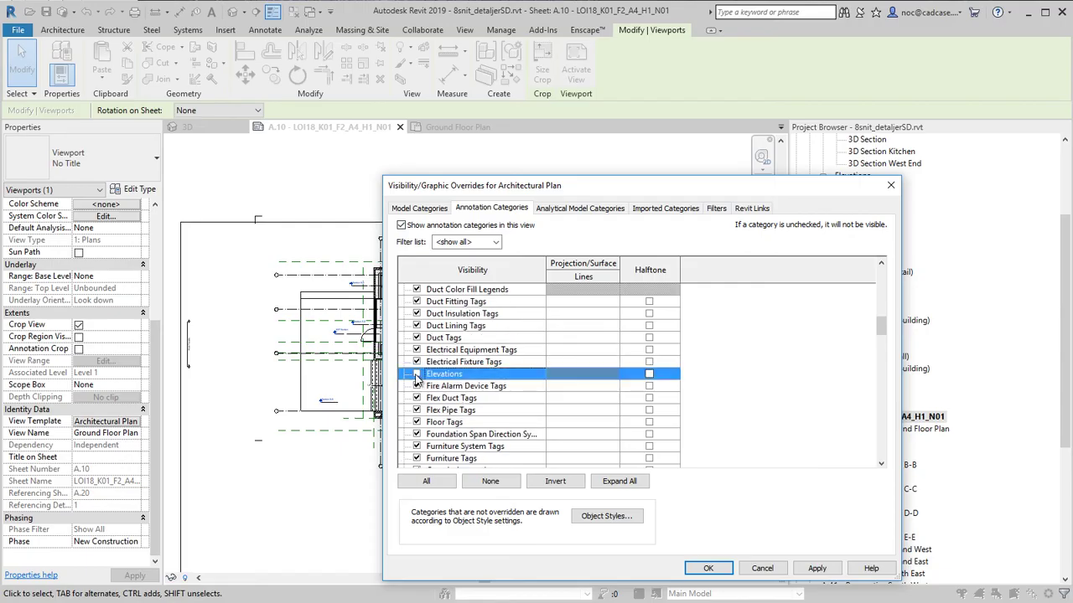
- Hide the Planting model category in the Architectural Plan view template
{"action": "left_click", "coordinate": [424, 210]}
{"action": "scroll", "coordinate": [472, 360], "scroll_direction": "down", "scroll_amount": 5}
{"action": "scroll", "coordinate": [472, 394], "scroll_direction": "down", "scroll_amount": 6}
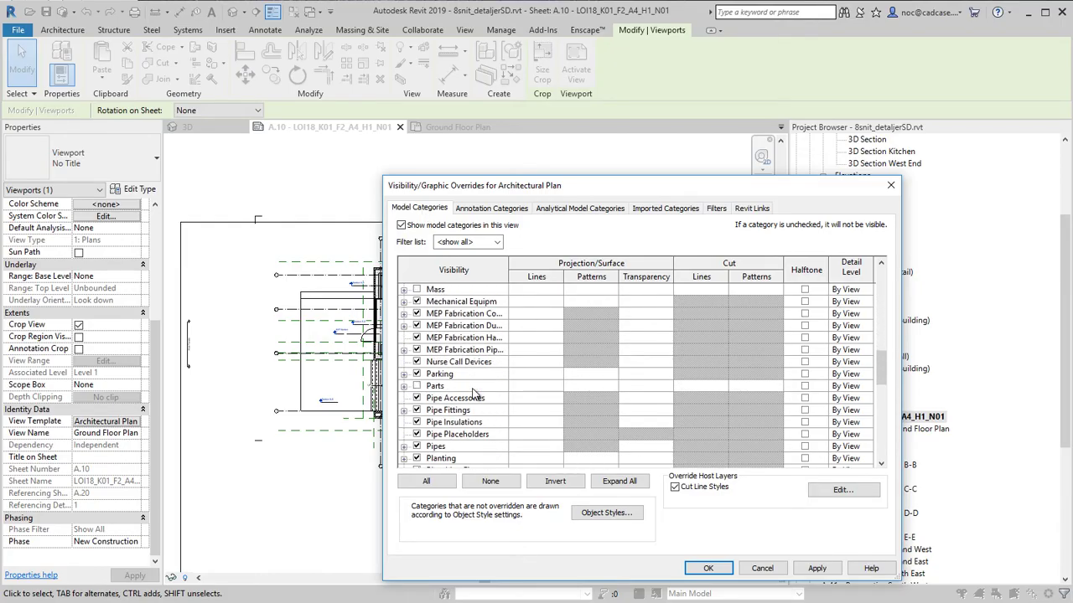
{"action": "left_click", "coordinate": [416, 460]}
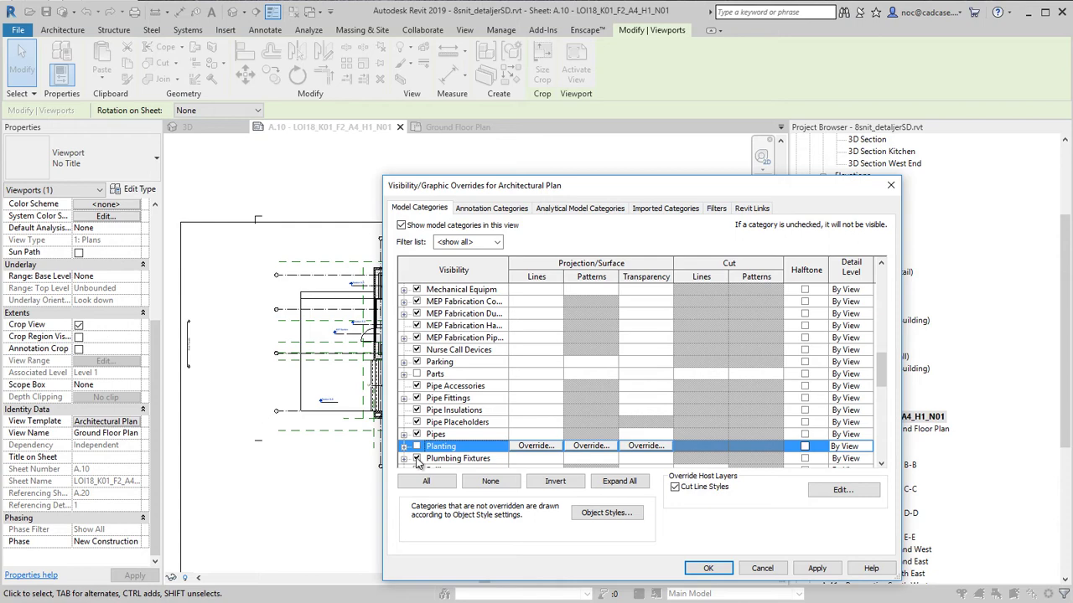
- Examine the WIP Sections filter definition, checking its included categories and its View Name rule
{"action": "left_click", "coordinate": [716, 208]}
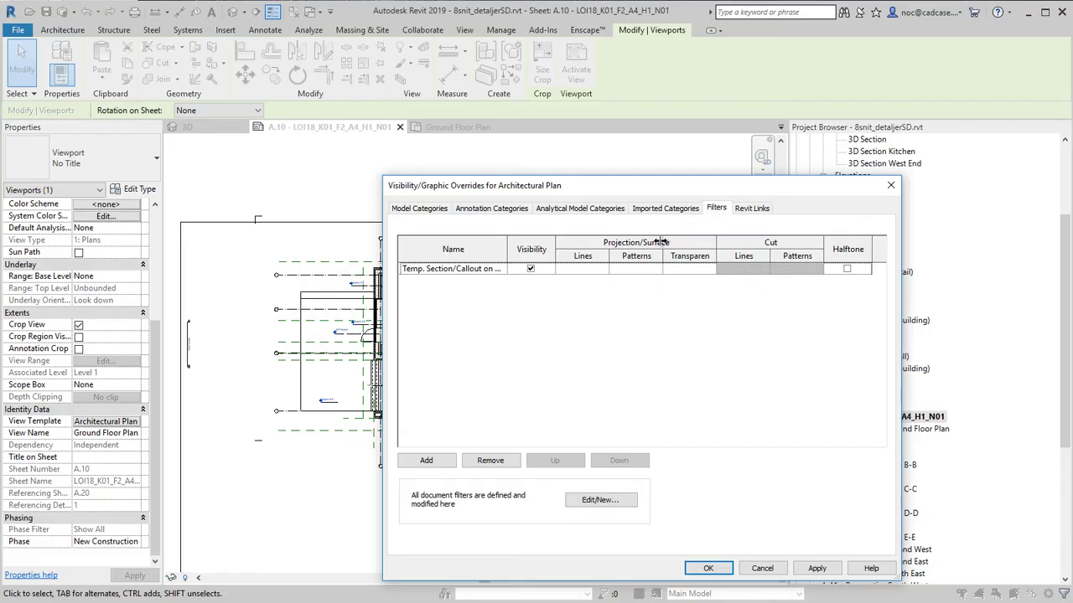
{"action": "left_click", "coordinate": [600, 500]}
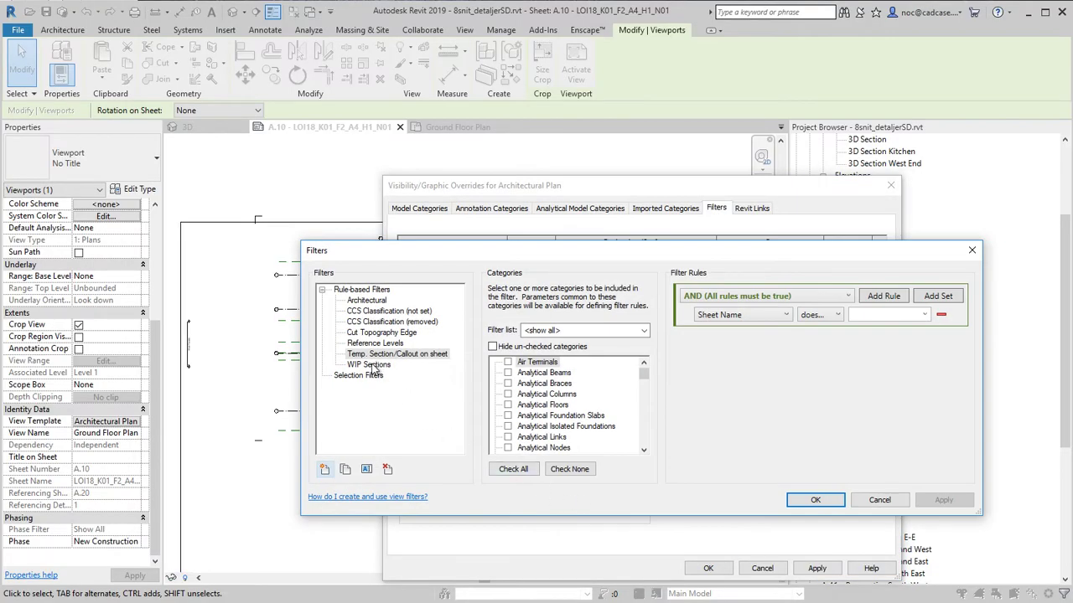
{"action": "left_click", "coordinate": [373, 366]}
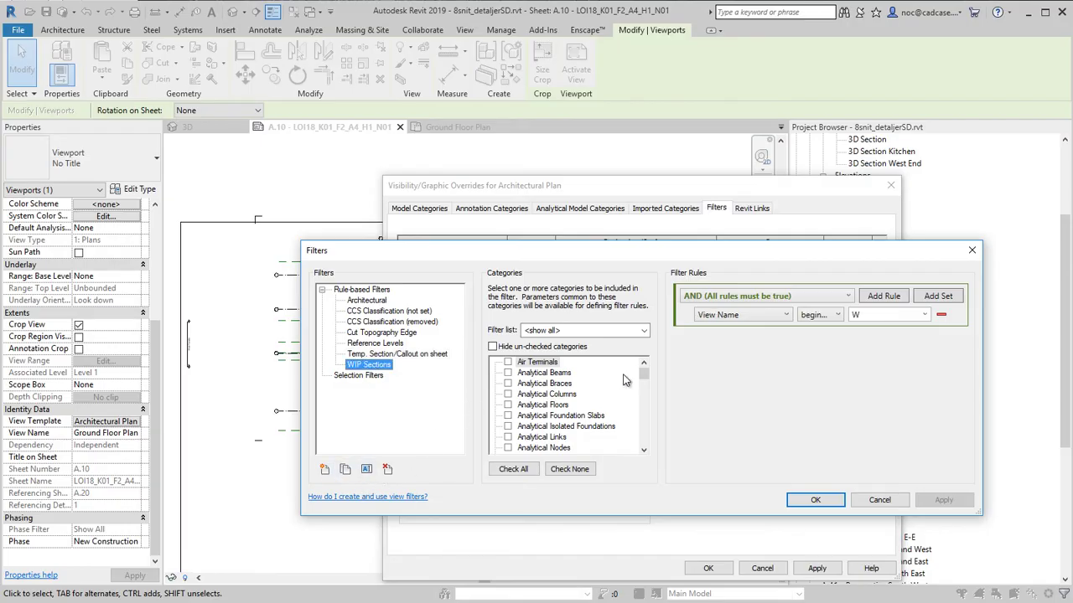
{"action": "left_click_drag", "start_coordinate": [644, 370], "coordinate": [639, 423]}
{"action": "left_click", "coordinate": [518, 393]}
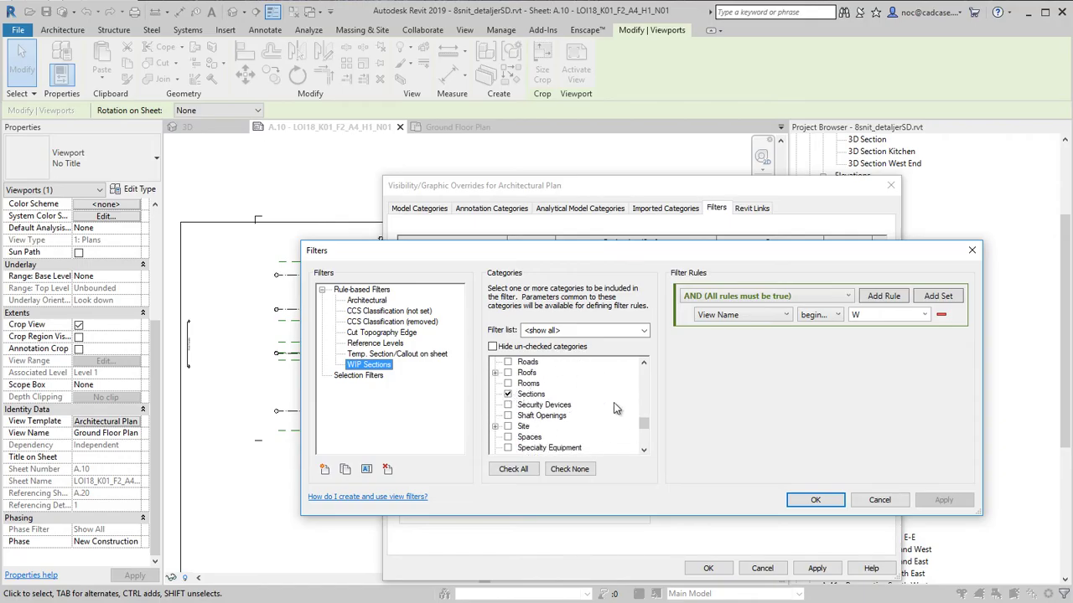
{"action": "left_click", "coordinate": [839, 317]}
{"action": "left_click", "coordinate": [841, 317]}
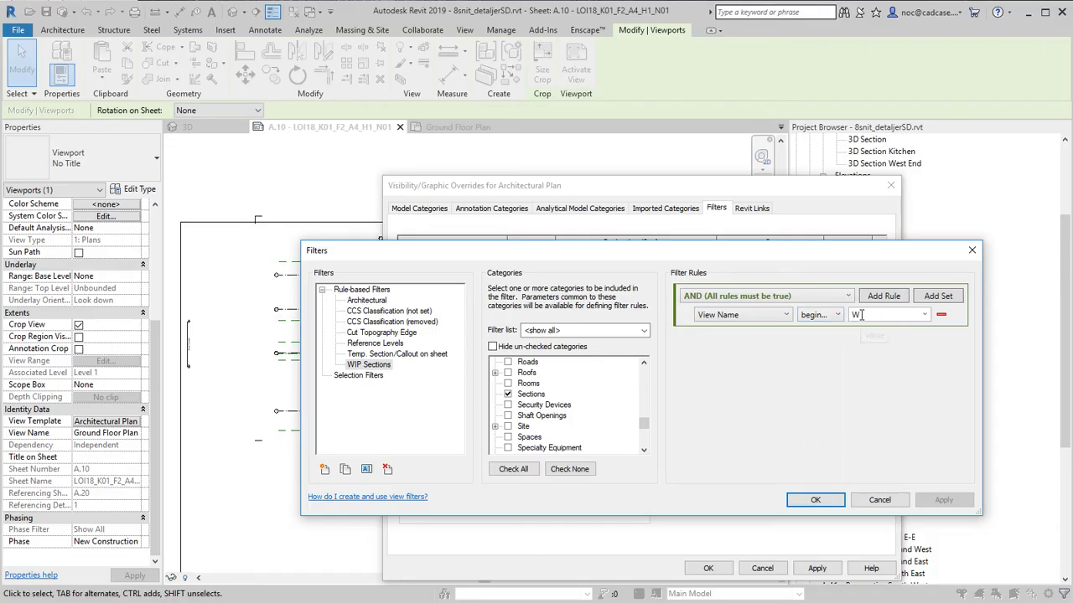
{"action": "left_click", "coordinate": [815, 499]}
- Add the WIP Sections filter to the Architectural Plan template, turn its visibility off, and apply the template to the viewport
{"action": "left_click", "coordinate": [445, 460]}
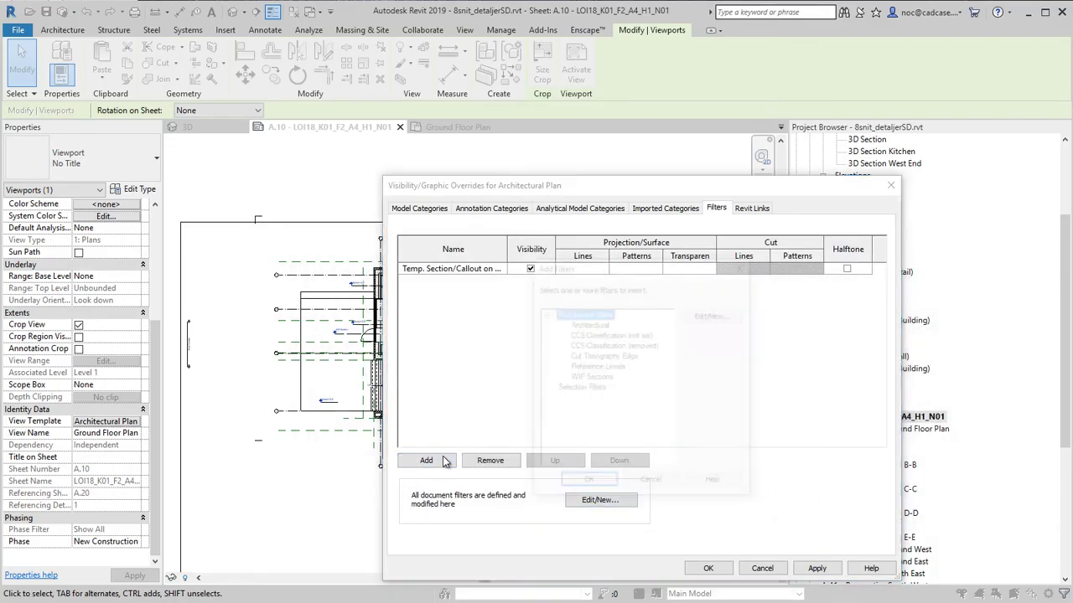
{"action": "left_click", "coordinate": [590, 378]}
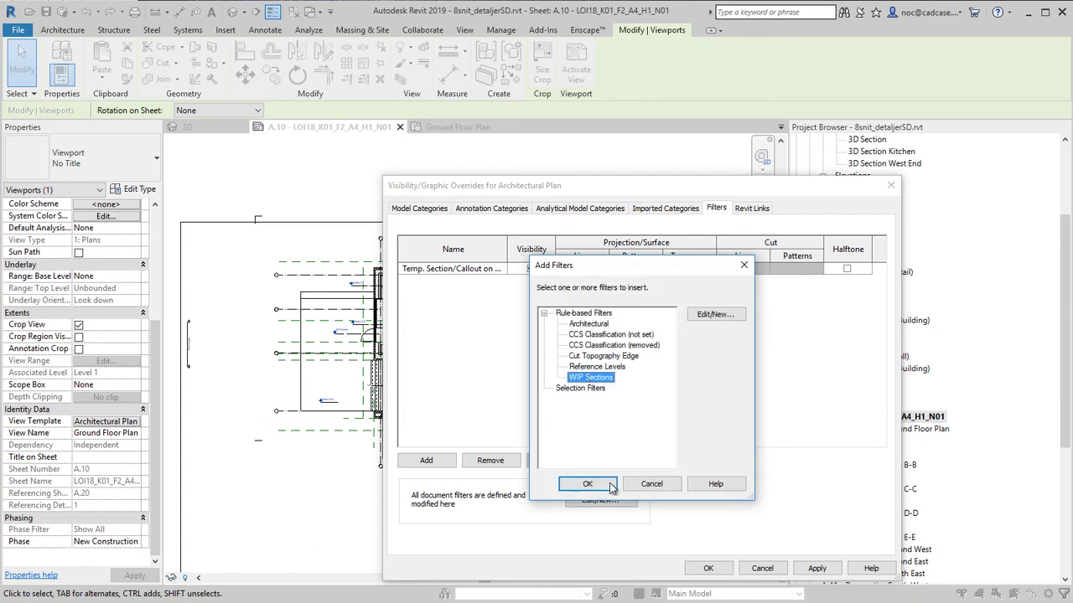
{"action": "left_click", "coordinate": [587, 485]}
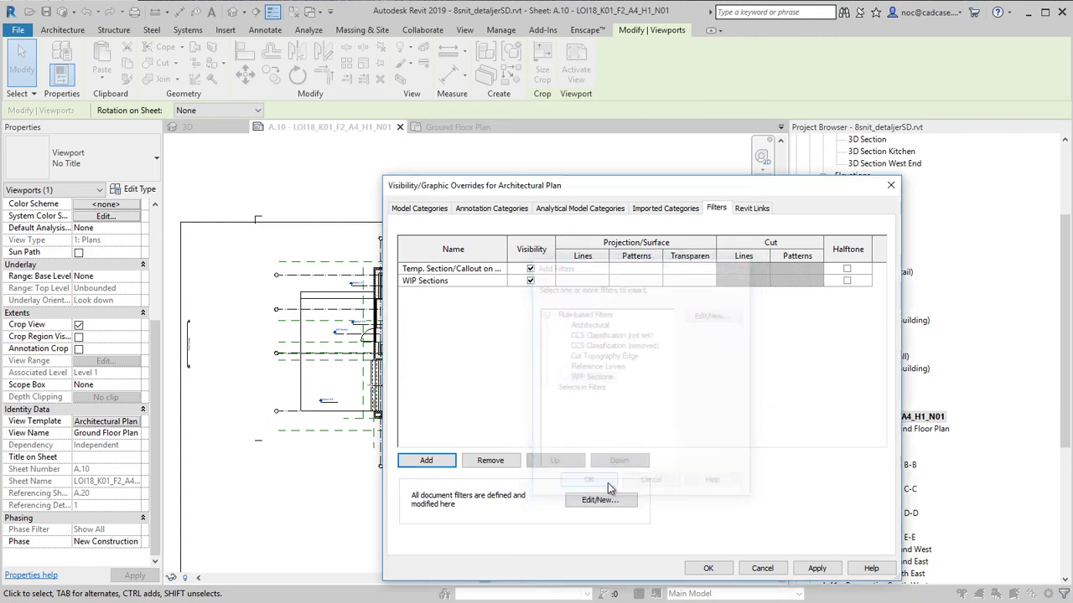
{"action": "left_click", "coordinate": [531, 282]}
{"action": "left_click_drag", "start_coordinate": [578, 191], "coordinate": [665, 179]}
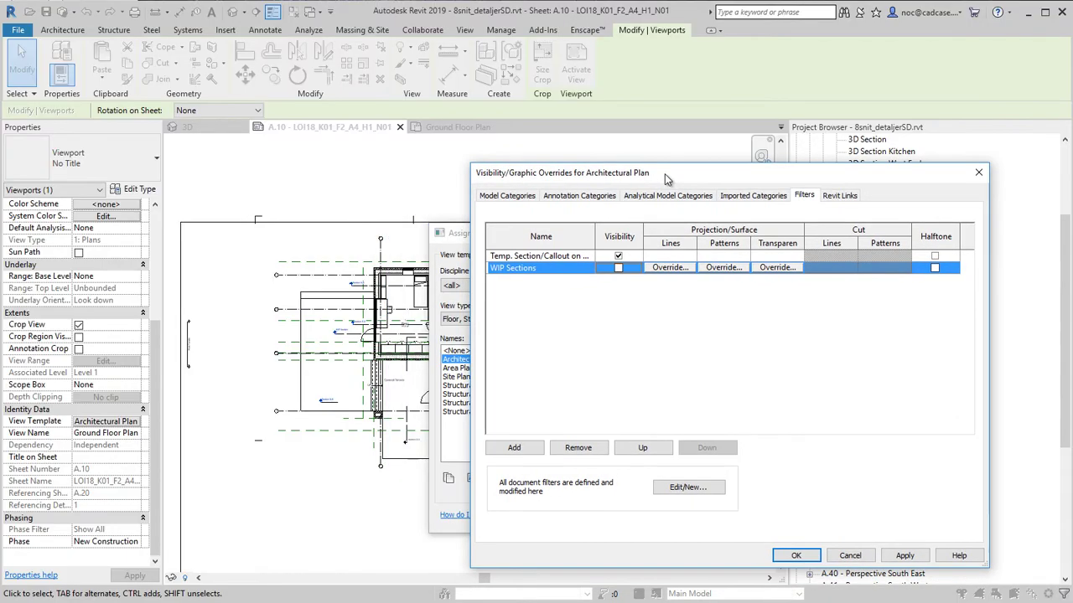
{"action": "left_click", "coordinate": [901, 556]}
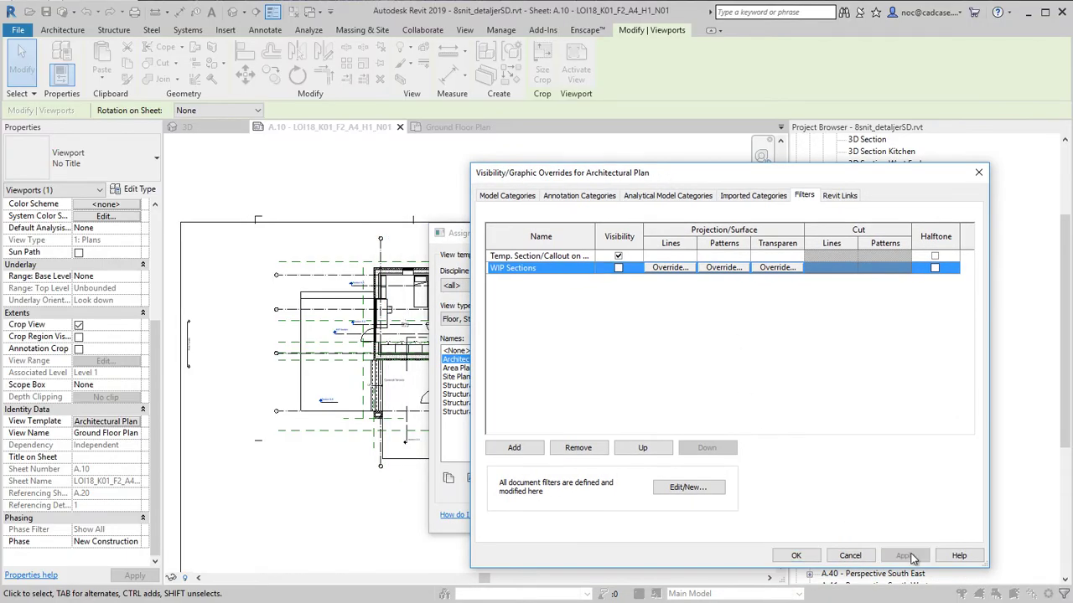
{"action": "left_click", "coordinate": [796, 555]}
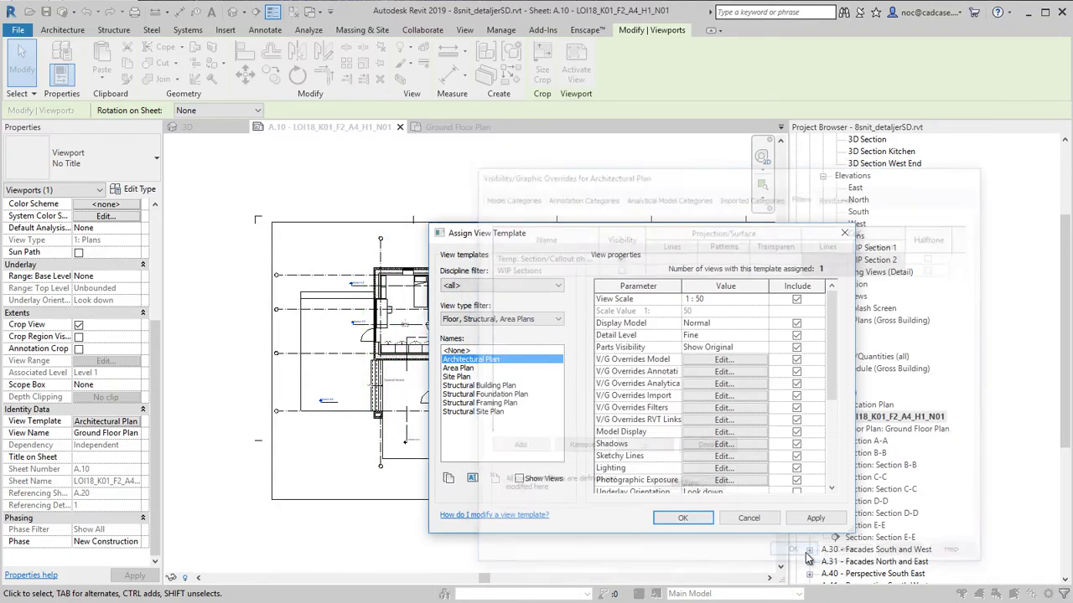
{"action": "left_click", "coordinate": [683, 519]}
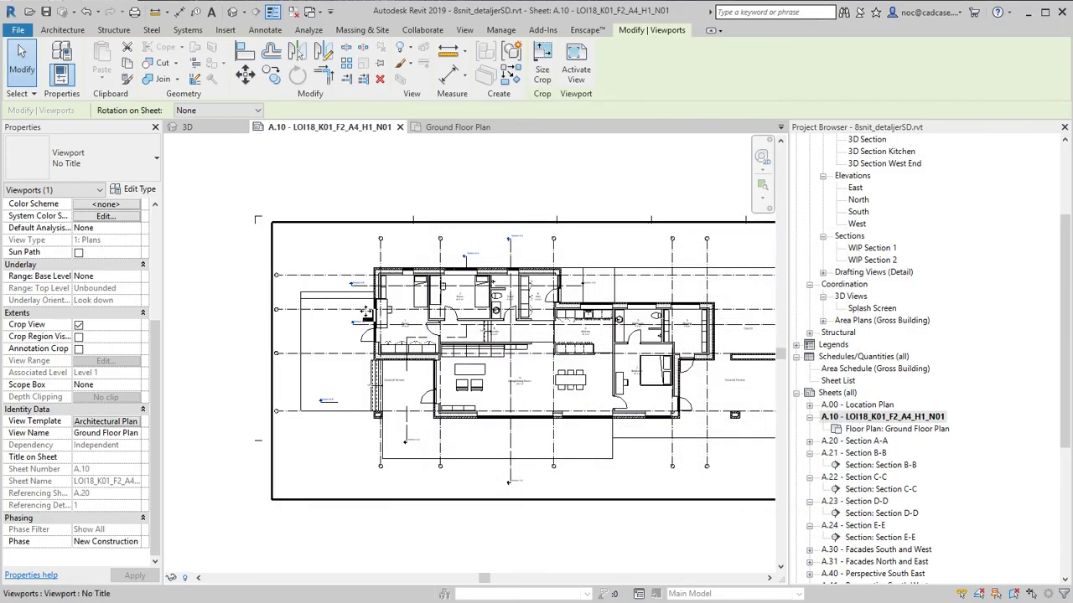
- Activate the ground floor plan viewport and break section line C-C, pulling both segments back to clear the building plan
{"action": "scroll", "coordinate": [404, 405], "scroll_direction": "up", "scroll_amount": 4}
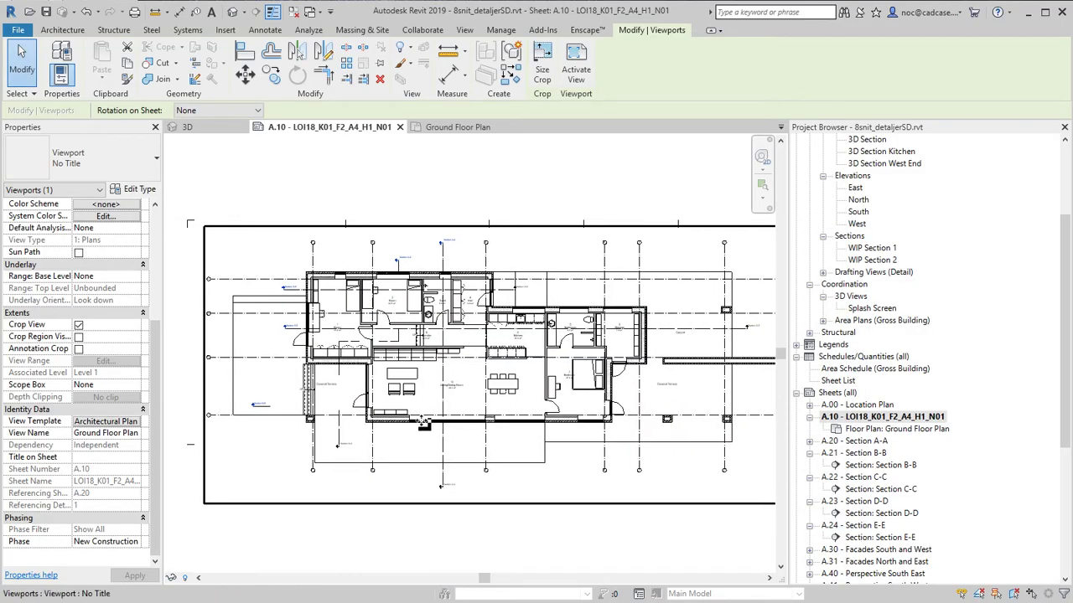
{"action": "key", "text": "Escape"}
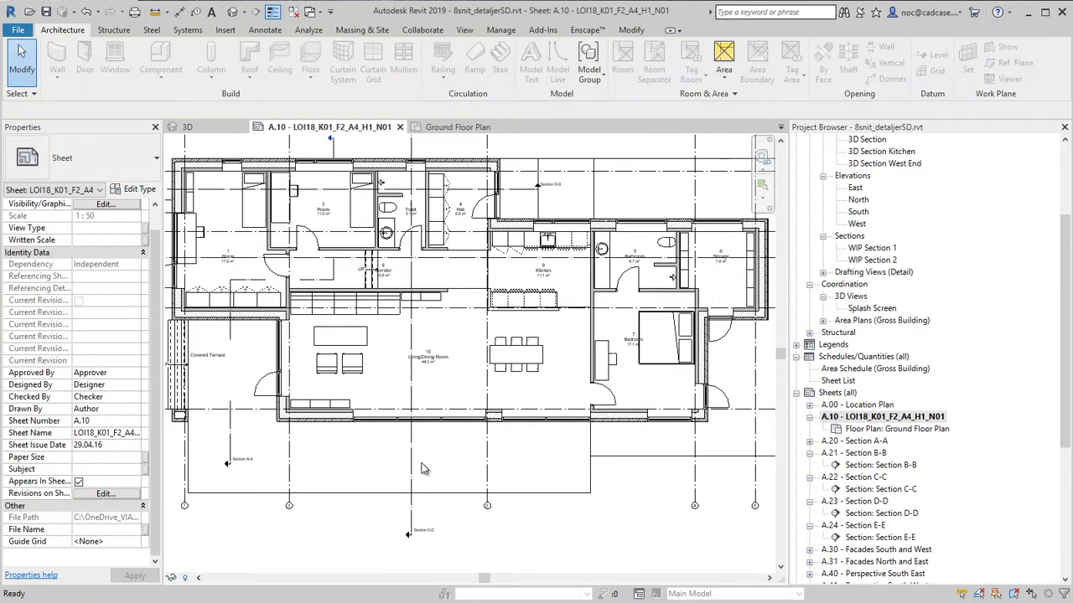
{"action": "double_click", "coordinate": [432, 508]}
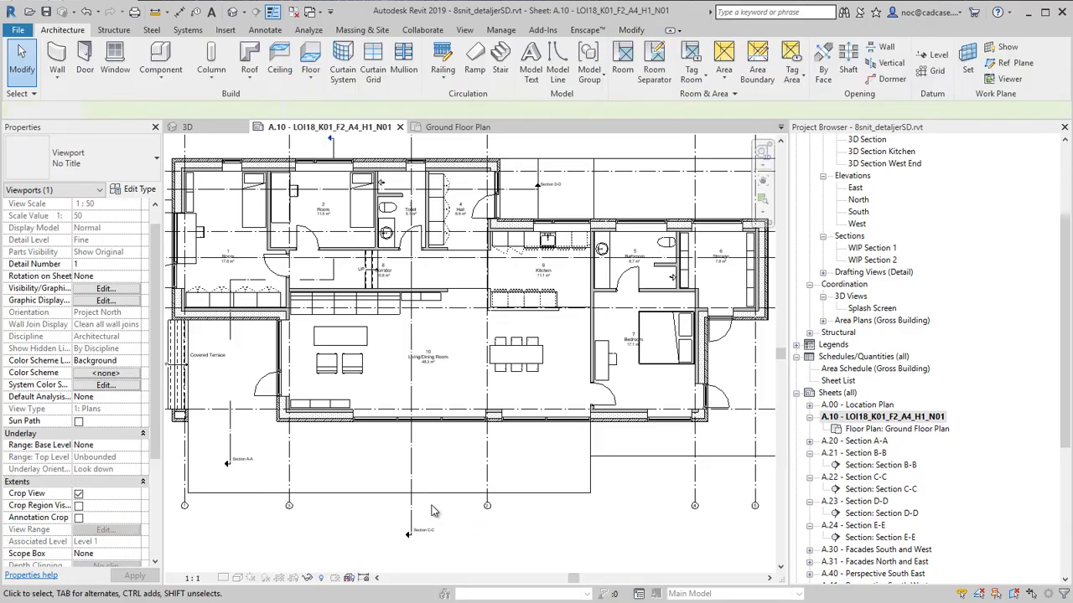
{"action": "left_click", "coordinate": [410, 470]}
{"action": "left_click_drag", "start_coordinate": [411, 327], "coordinate": [413, 482]}
{"action": "middle_click_drag", "start_coordinate": [409, 249], "coordinate": [429, 323]}
{"action": "left_click_drag", "start_coordinate": [432, 329], "coordinate": [436, 221]}
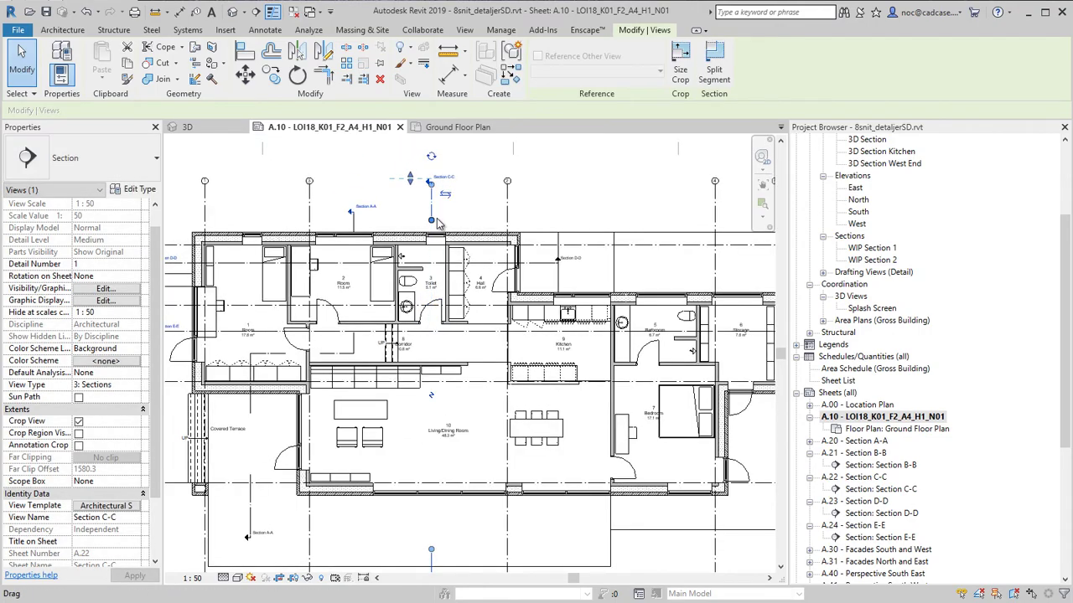
{"action": "left_click", "coordinate": [448, 226]}
- Change the four horizontal grid lines in the ground floor plan to the 2.5mm Text Gap type
{"action": "scroll", "coordinate": [587, 240], "scroll_direction": "down", "scroll_amount": 2}
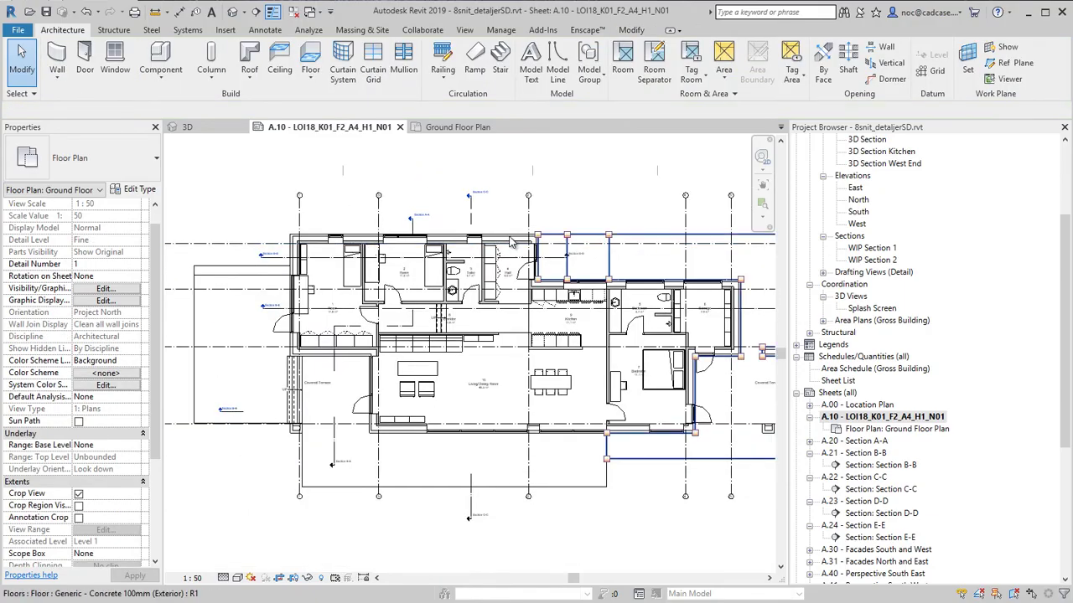
{"action": "middle_click_drag", "start_coordinate": [337, 239], "coordinate": [378, 251]}
{"action": "left_click_drag", "start_coordinate": [291, 235], "coordinate": [241, 442]}
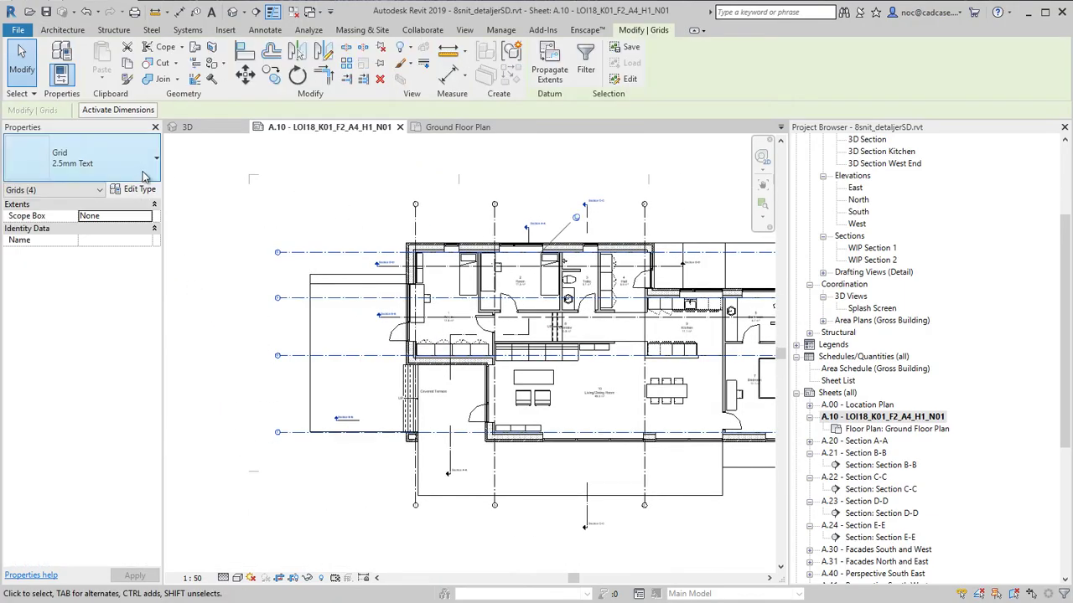
{"action": "left_click", "coordinate": [145, 173]}
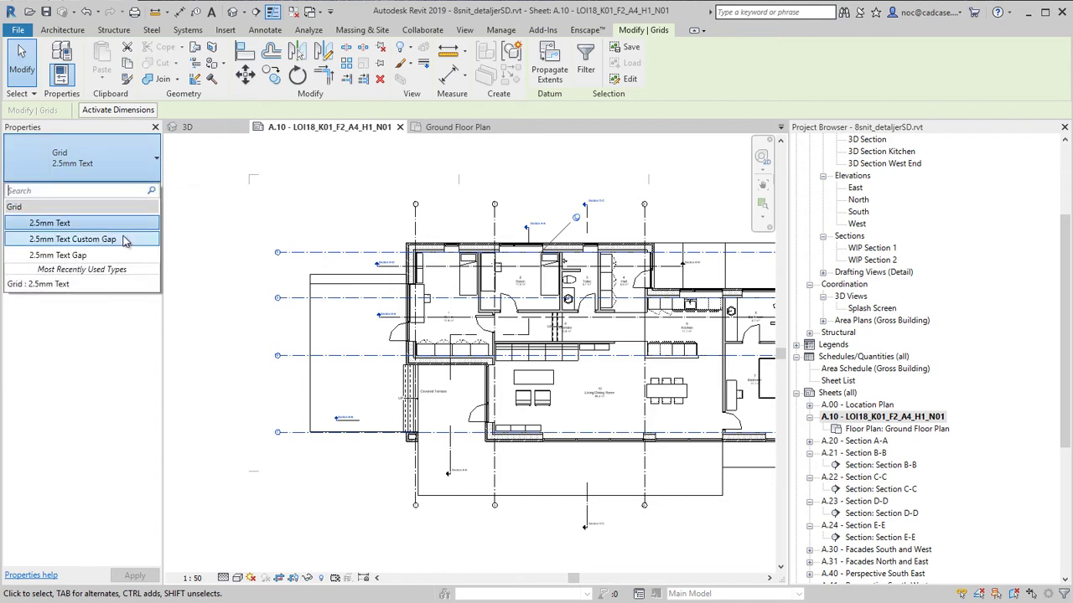
{"action": "left_click", "coordinate": [84, 255]}
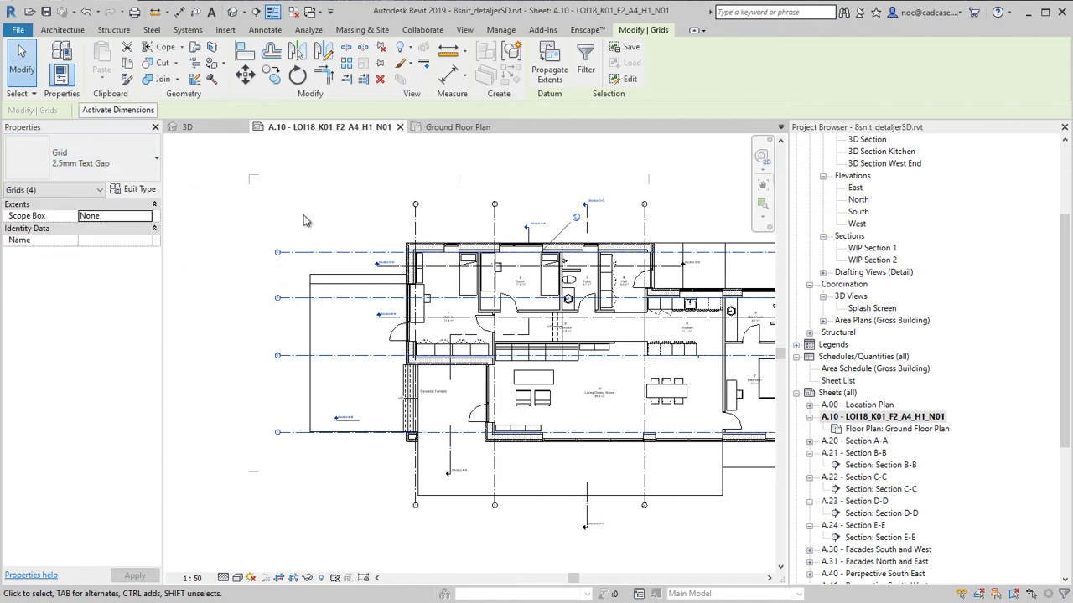
{"action": "key", "text": "Escape"}
{"action": "middle_click_drag", "start_coordinate": [398, 226], "coordinate": [285, 214]}
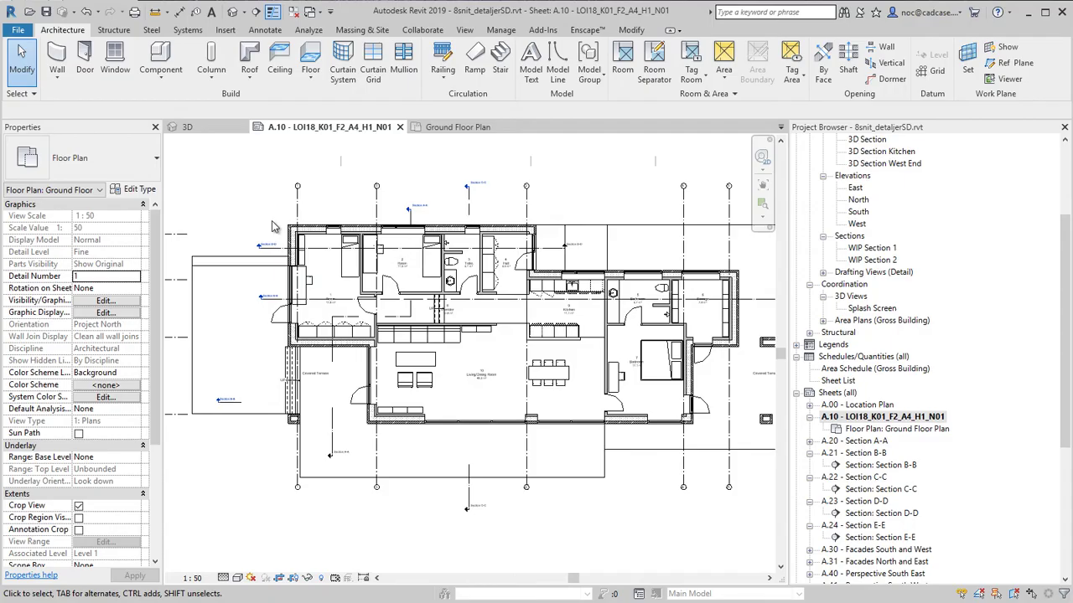
- Add an aligned dimension chain above the north wall, from the west exterior face through grids 1, 3 and 2 to the east exterior face
{"action": "scroll", "coordinate": [272, 226], "scroll_direction": "up", "scroll_amount": 5}
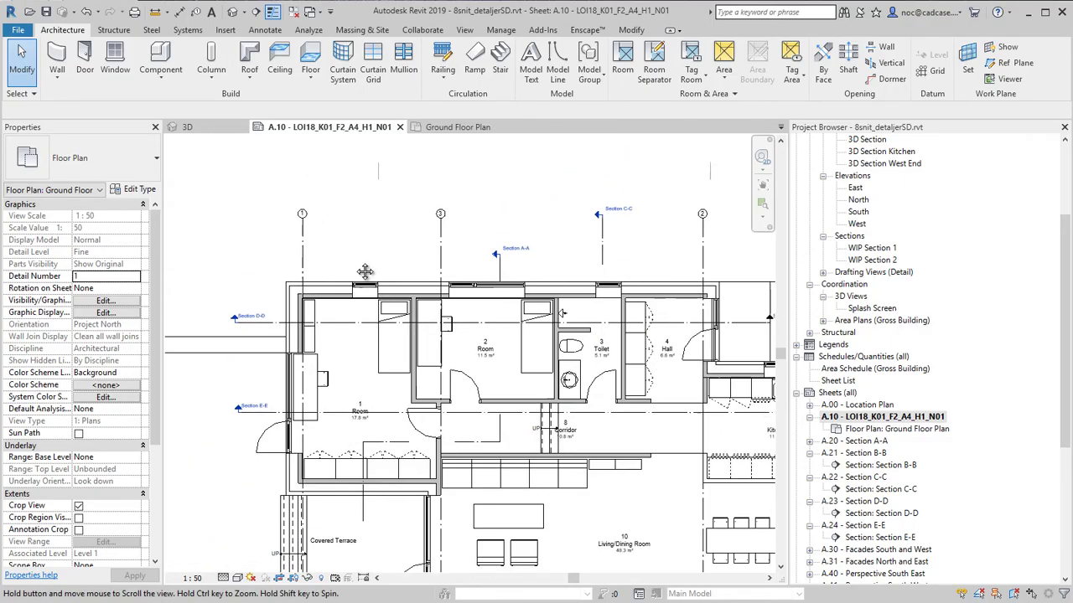
{"action": "left_click", "coordinate": [180, 12]}
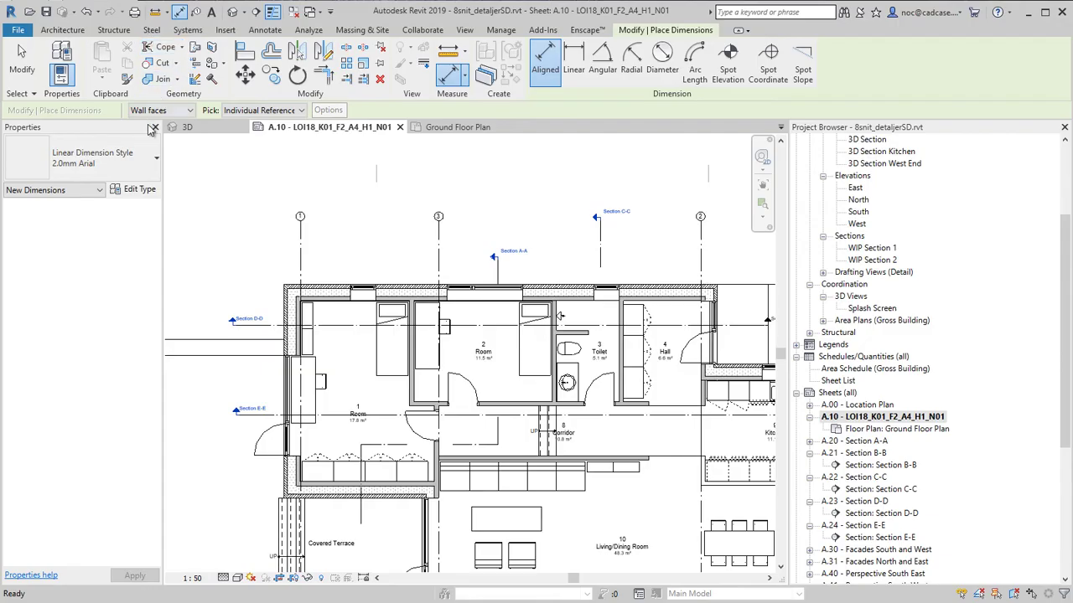
{"action": "left_click", "coordinate": [283, 312]}
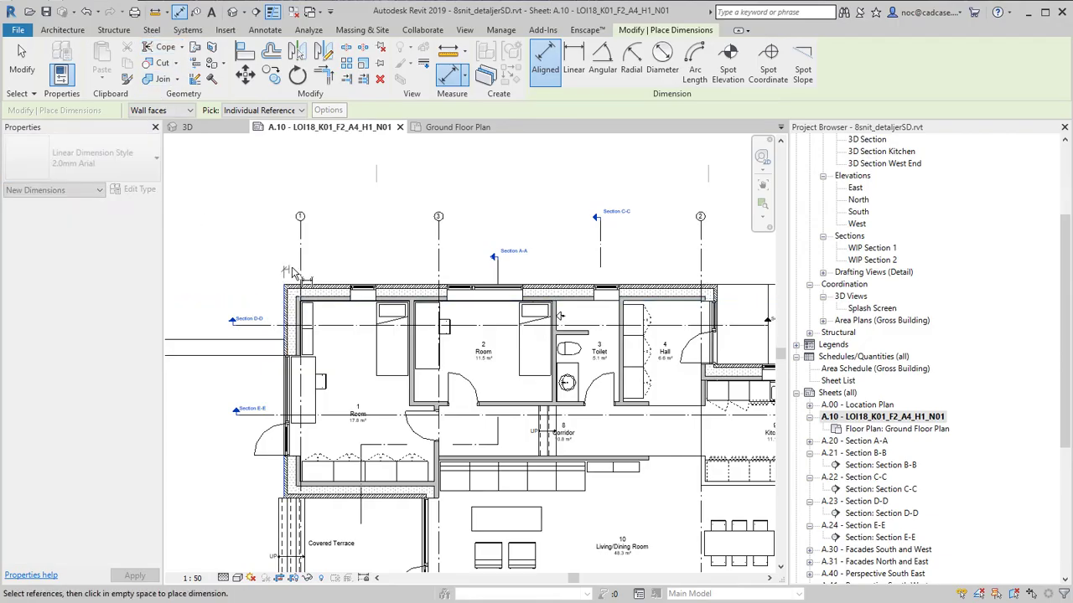
{"action": "left_click", "coordinate": [438, 254]}
{"action": "left_click", "coordinate": [700, 256]}
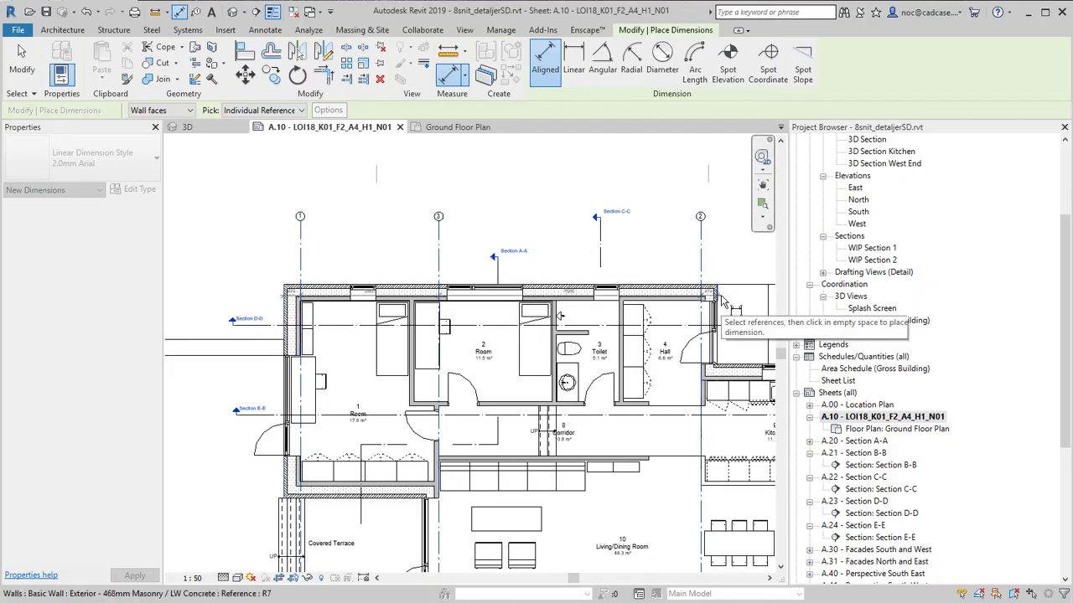
{"action": "left_click", "coordinate": [720, 256]}
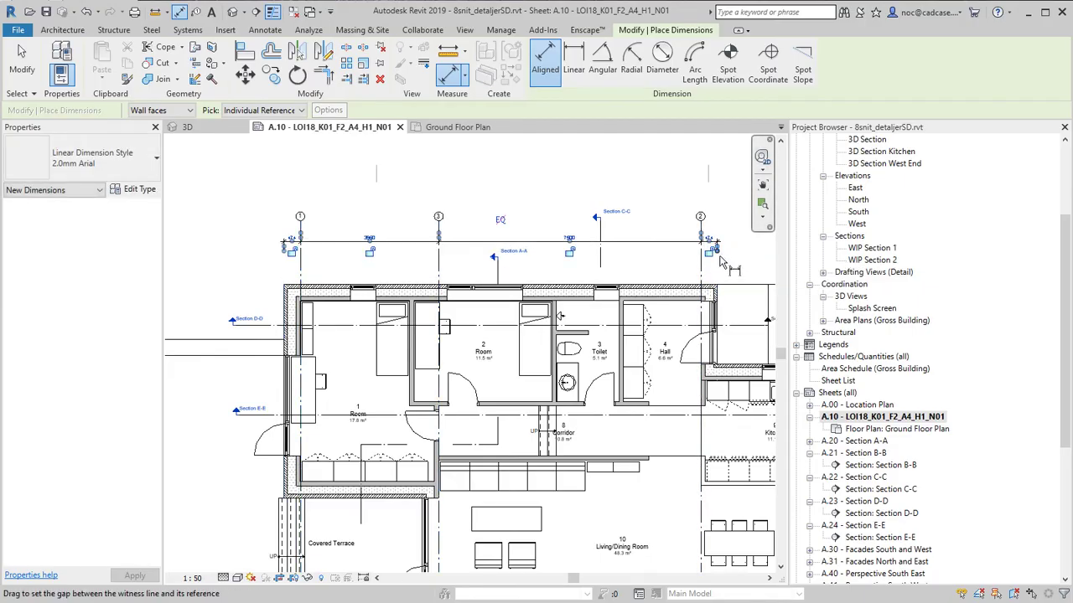
{"action": "key", "text": "Escape"}
{"action": "key", "text": "Escape"}
- Deactivate the ground floor plan viewport and return to the A.10 sheet
{"action": "scroll", "coordinate": [648, 226], "scroll_direction": "down", "scroll_amount": 2}
{"action": "middle_click_drag", "start_coordinate": [648, 226], "coordinate": [542, 229]}
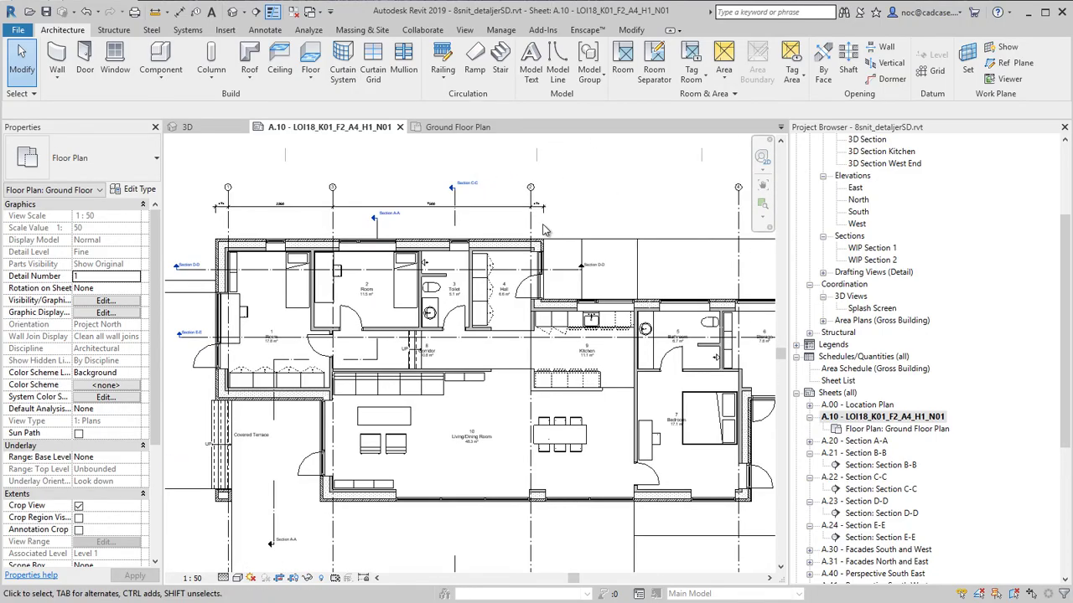
{"action": "scroll", "coordinate": [542, 229], "scroll_direction": "down", "scroll_amount": 3}
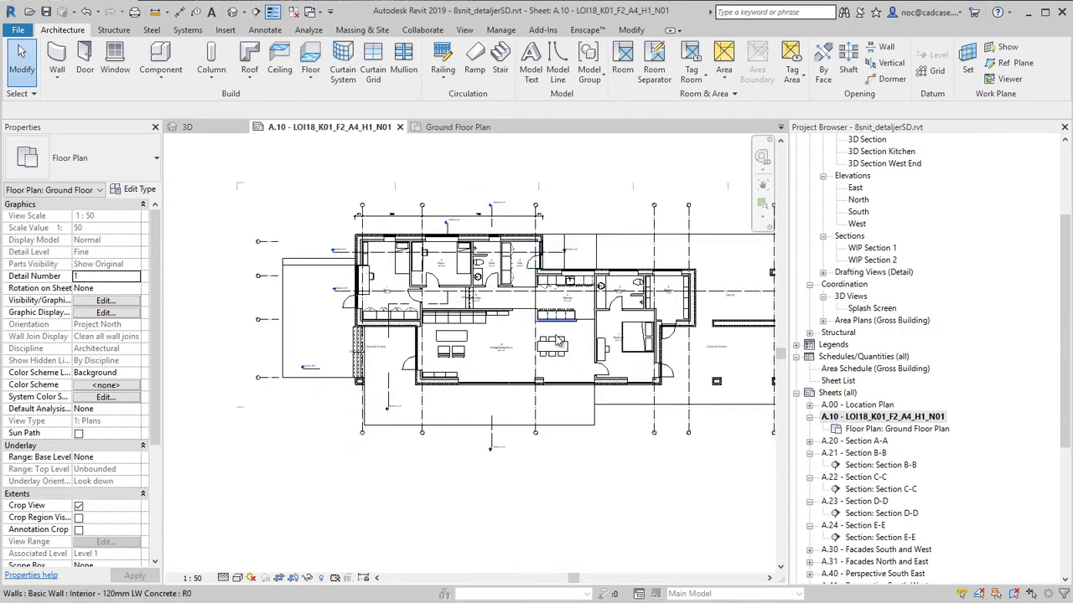
{"action": "scroll", "coordinate": [546, 350], "scroll_direction": "down", "scroll_amount": 1}
{"action": "scroll", "coordinate": [545, 351], "scroll_direction": "down", "scroll_amount": 1}
{"action": "middle_click_drag", "start_coordinate": [447, 219], "coordinate": [408, 210]}
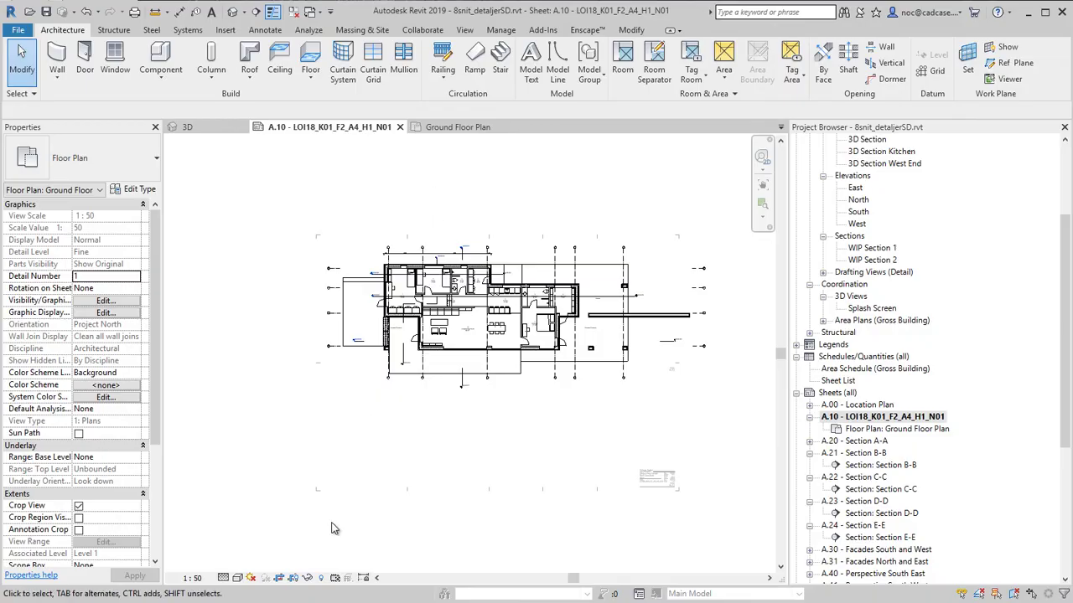
{"action": "left_click", "coordinate": [345, 378]}
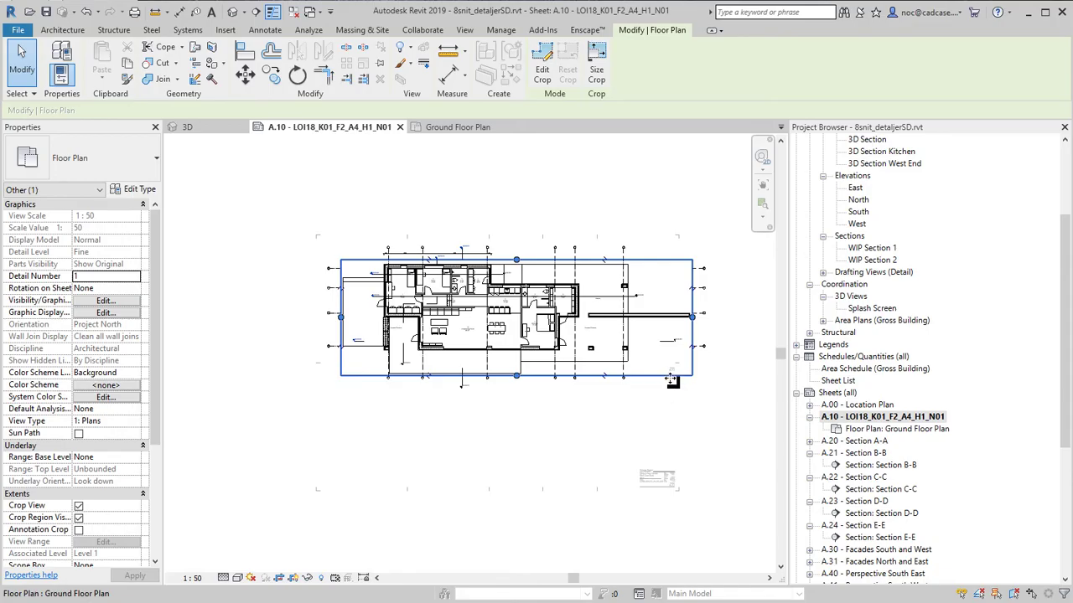
{"action": "scroll", "coordinate": [725, 274], "scroll_direction": "up", "scroll_amount": 3}
{"action": "double_click", "coordinate": [714, 269]}
{"action": "left_click", "coordinate": [672, 276]}
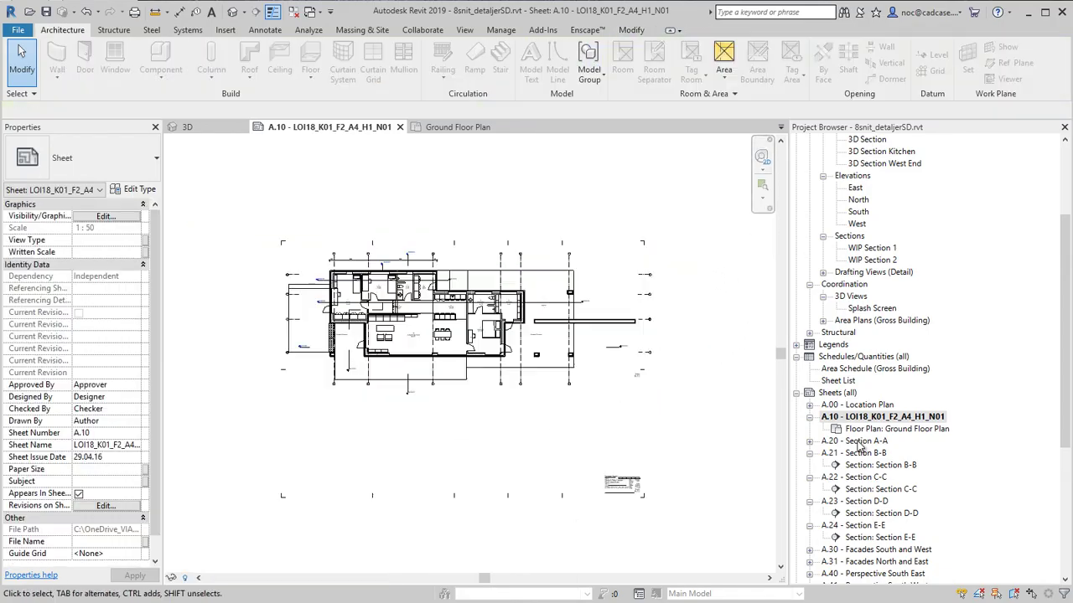
- Change the Section A-A sheet's number to LOI18_K01_F2_A4_H3_N01
{"action": "left_click", "coordinate": [855, 441]}
{"action": "left_click", "coordinate": [854, 442]}
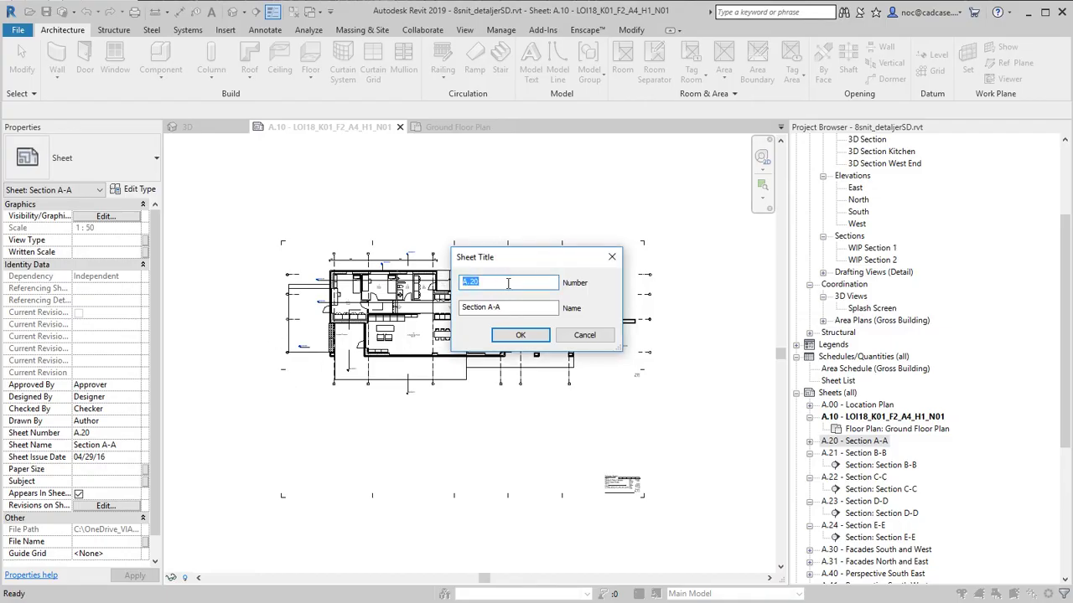
{"action": "type", "text": "LOI18_K01_F2_A4_H3_N01"}
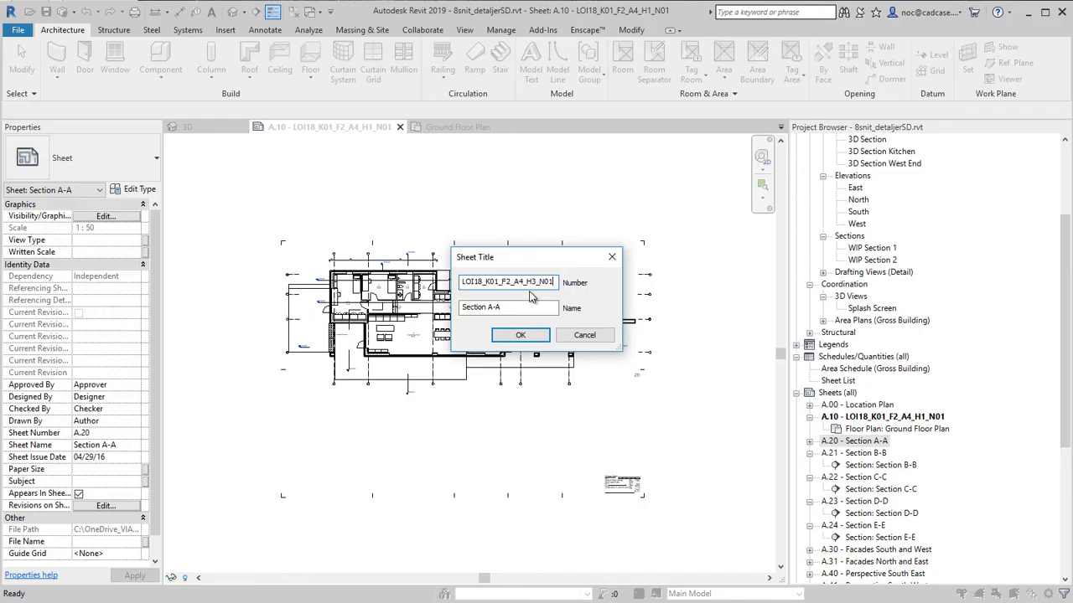
{"action": "left_click", "coordinate": [521, 336]}
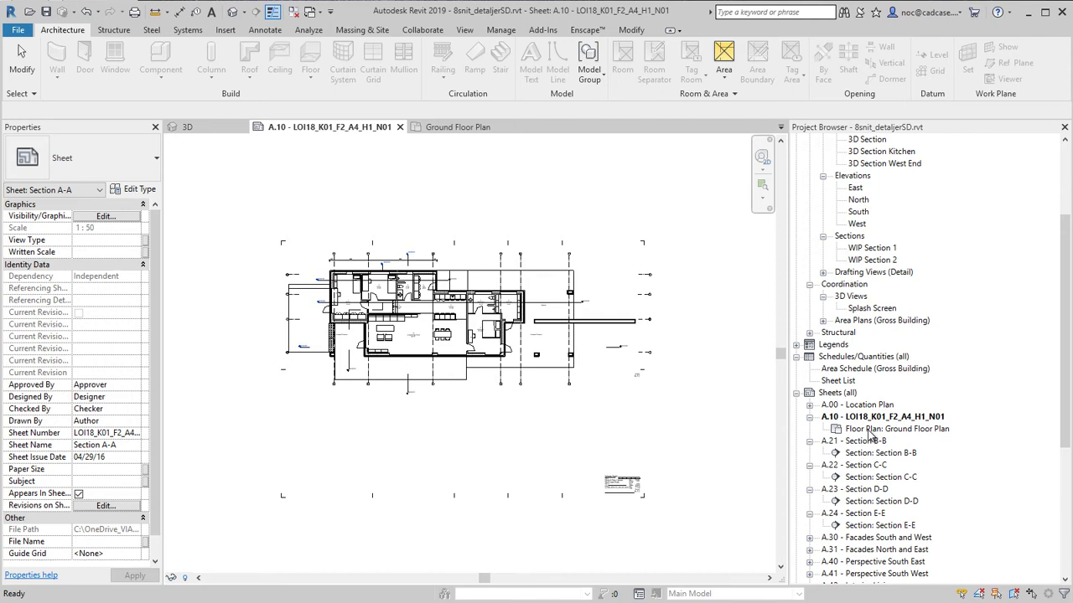
- Find the renumbered Section A-A sheet in the project's sheet list and open its Section A-A view
{"action": "scroll", "coordinate": [869, 434], "scroll_direction": "down", "scroll_amount": 6}
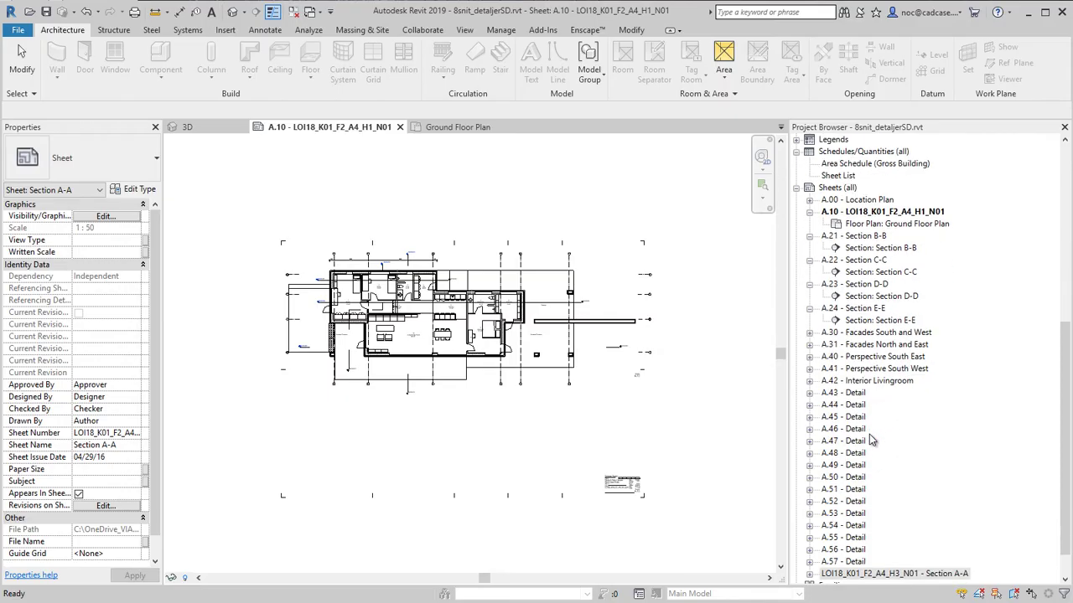
{"action": "scroll", "coordinate": [869, 434], "scroll_direction": "down", "scroll_amount": 1}
{"action": "left_click", "coordinate": [810, 538]}
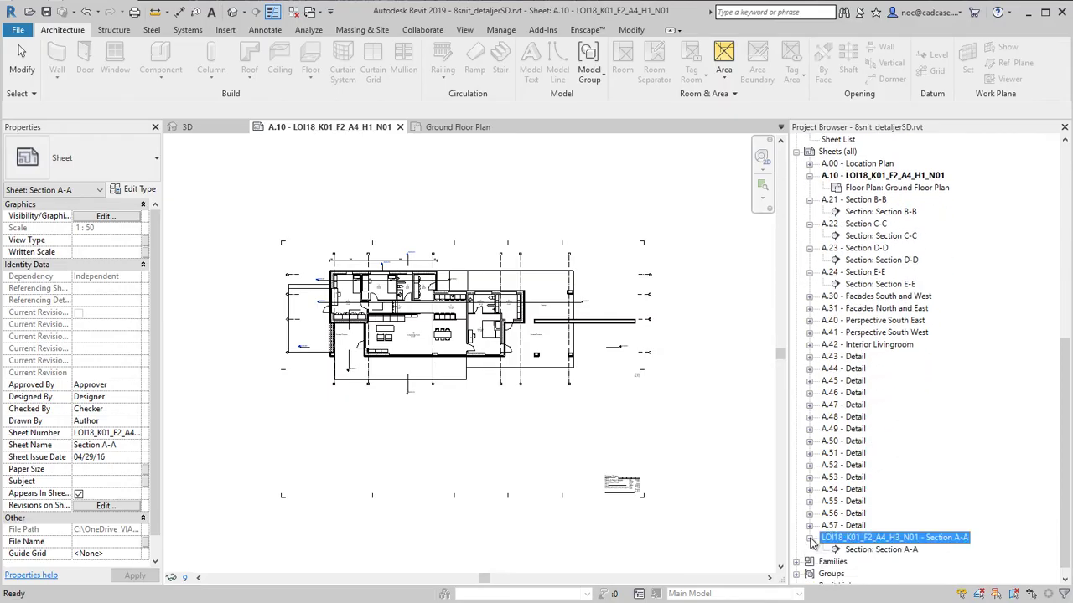
{"action": "double_click", "coordinate": [881, 549]}
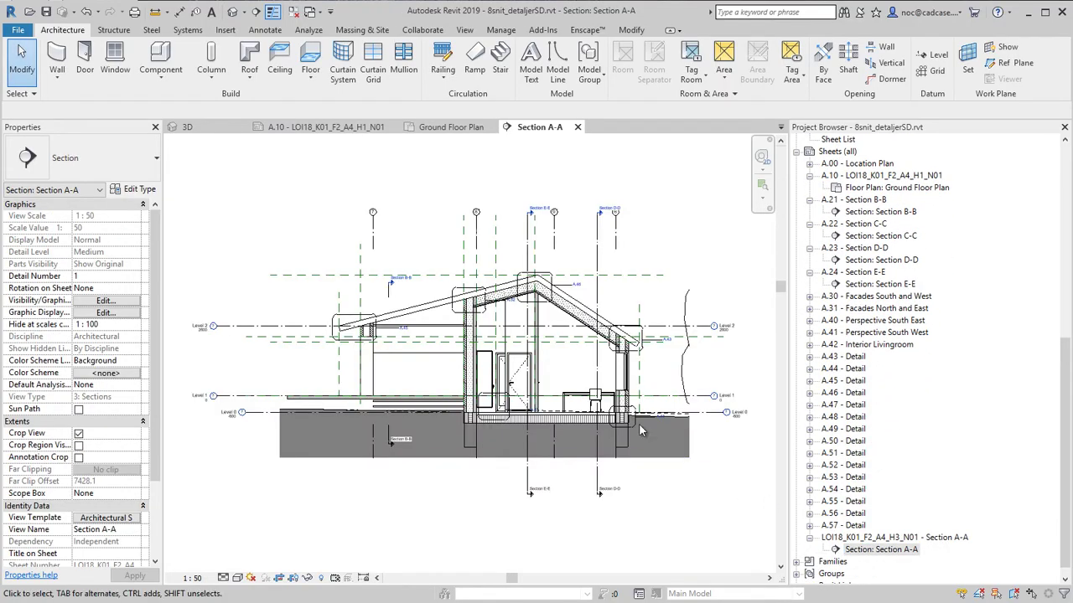
- Set the Grids and Levels annotation categories to halftone in the Architectural Section view template and apply it
{"action": "left_click", "coordinate": [126, 520]}
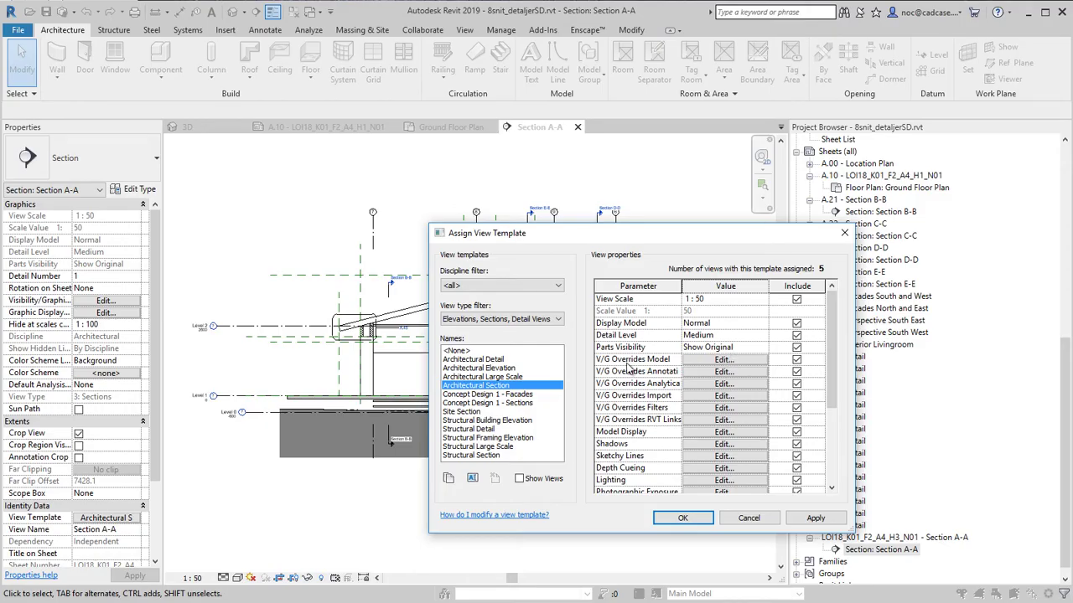
{"action": "left_click", "coordinate": [722, 372]}
{"action": "scroll", "coordinate": [578, 394], "scroll_direction": "down", "scroll_amount": 3}
{"action": "scroll", "coordinate": [573, 416], "scroll_direction": "down", "scroll_amount": 12}
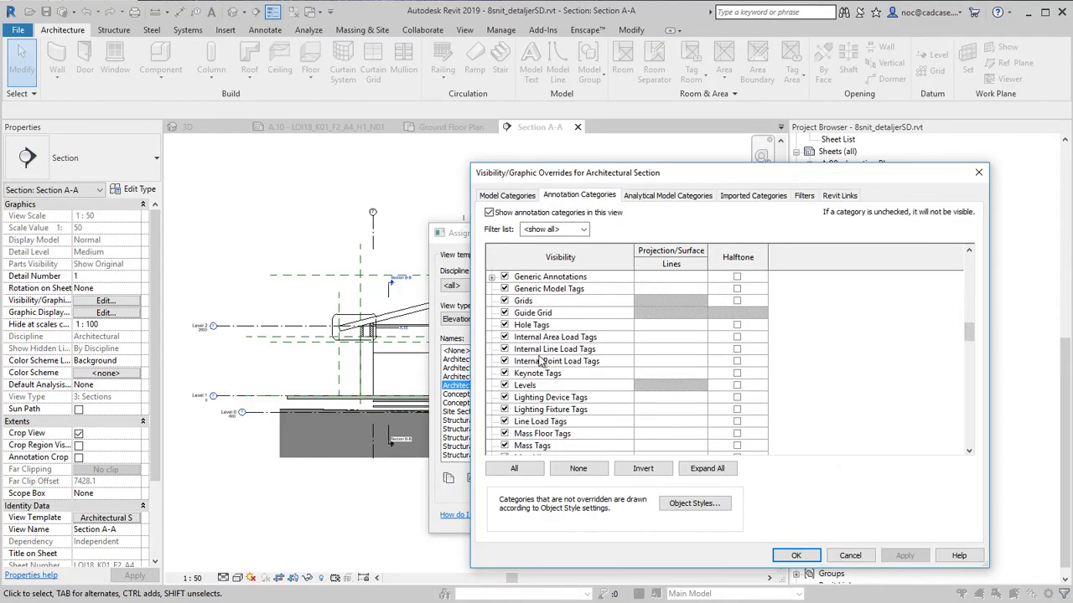
{"action": "left_click", "coordinate": [737, 301]}
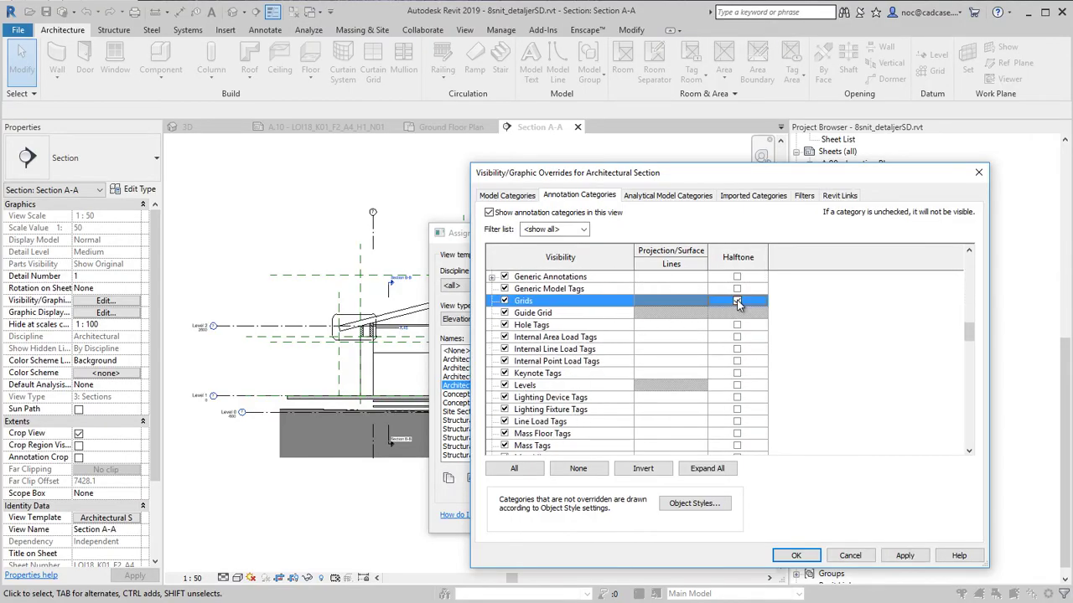
{"action": "left_click", "coordinate": [737, 386]}
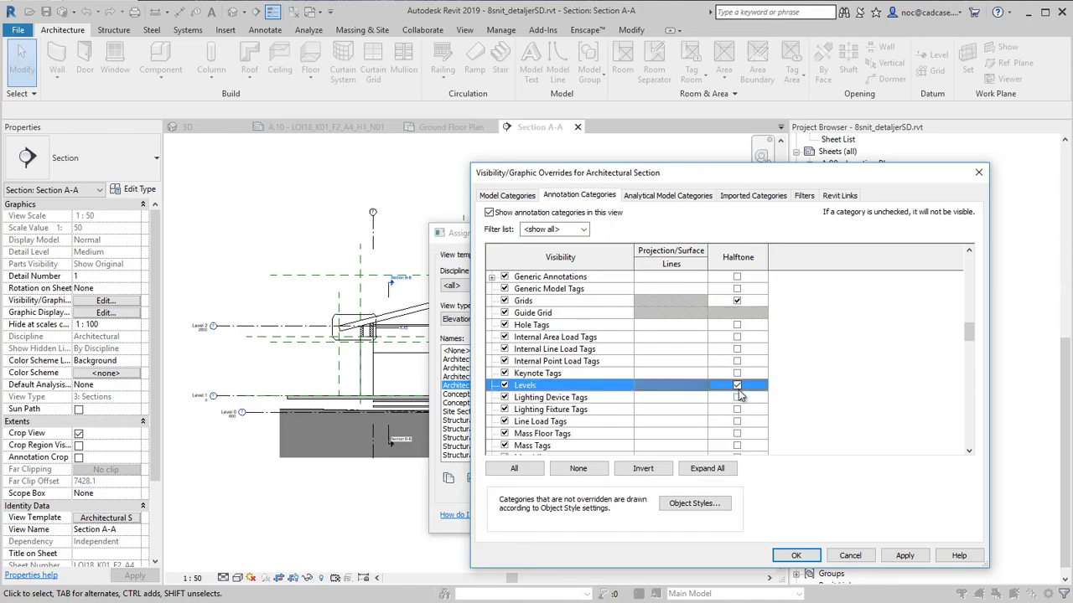
{"action": "left_click", "coordinate": [796, 555]}
{"action": "left_click", "coordinate": [683, 520]}
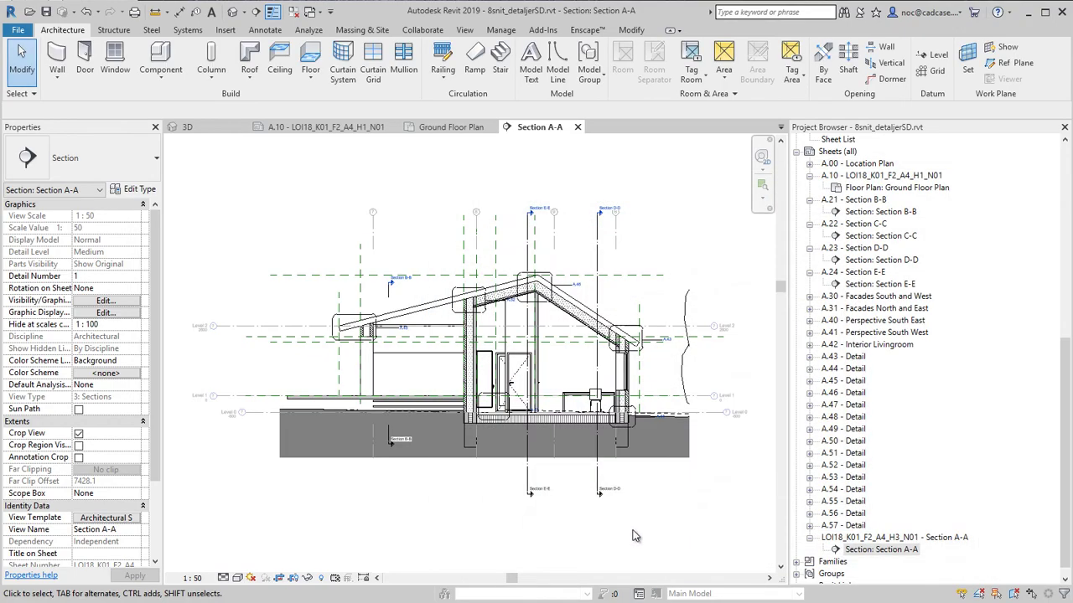
- Set the Architectural Section template's detail level to Fine, keeping Display Model at Normal, and apply the template
{"action": "left_click", "coordinate": [128, 520]}
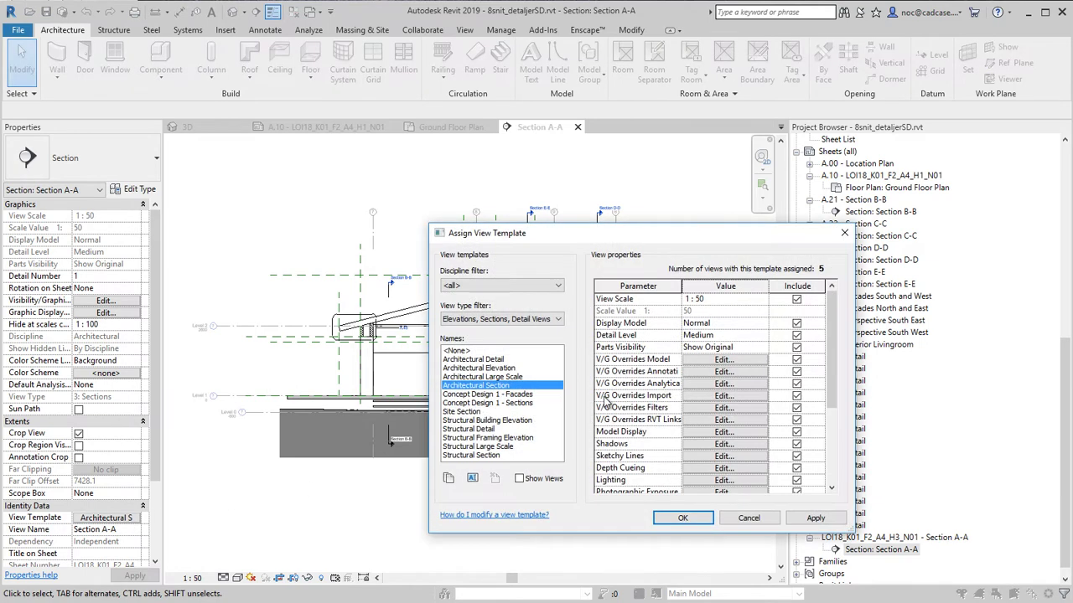
{"action": "left_click", "coordinate": [768, 333]}
{"action": "left_click", "coordinate": [700, 372]}
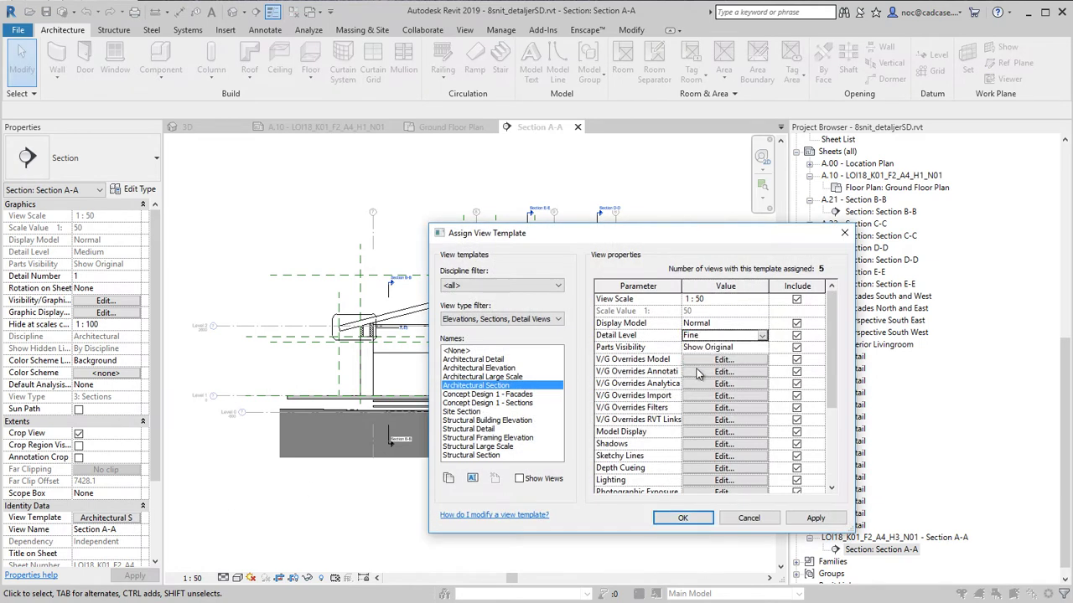
{"action": "left_click", "coordinate": [762, 323]}
{"action": "left_click", "coordinate": [744, 336]}
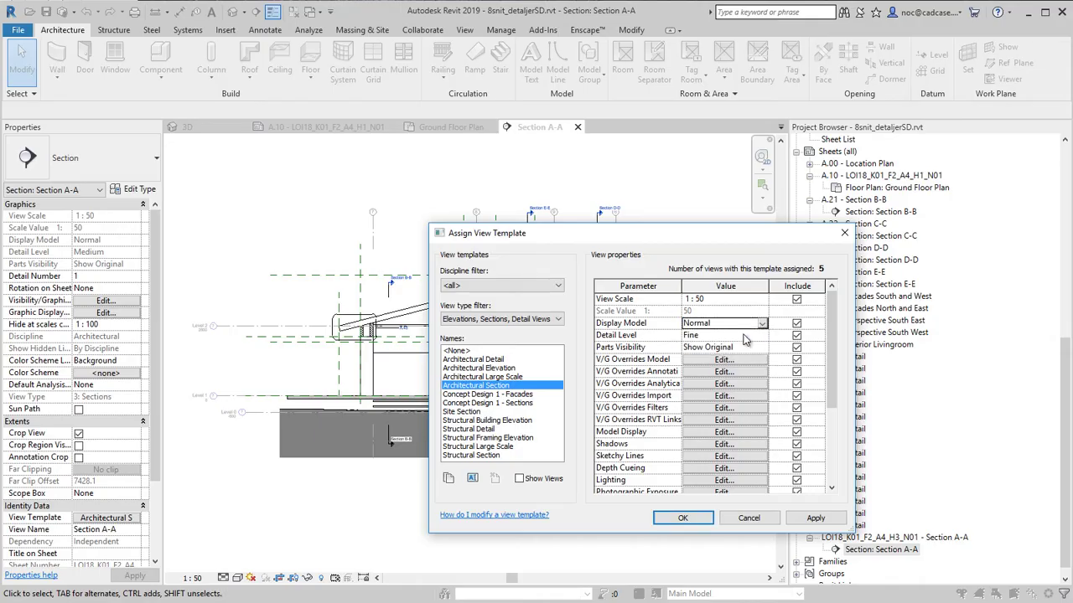
{"action": "left_click", "coordinate": [682, 518]}
- Hide the Reference Planes annotation category in the Architectural Section view template
{"action": "scroll", "coordinate": [486, 377], "scroll_direction": "up", "scroll_amount": 4}
{"action": "scroll", "coordinate": [486, 377], "scroll_direction": "down", "scroll_amount": 3}
{"action": "left_click", "coordinate": [566, 332]}
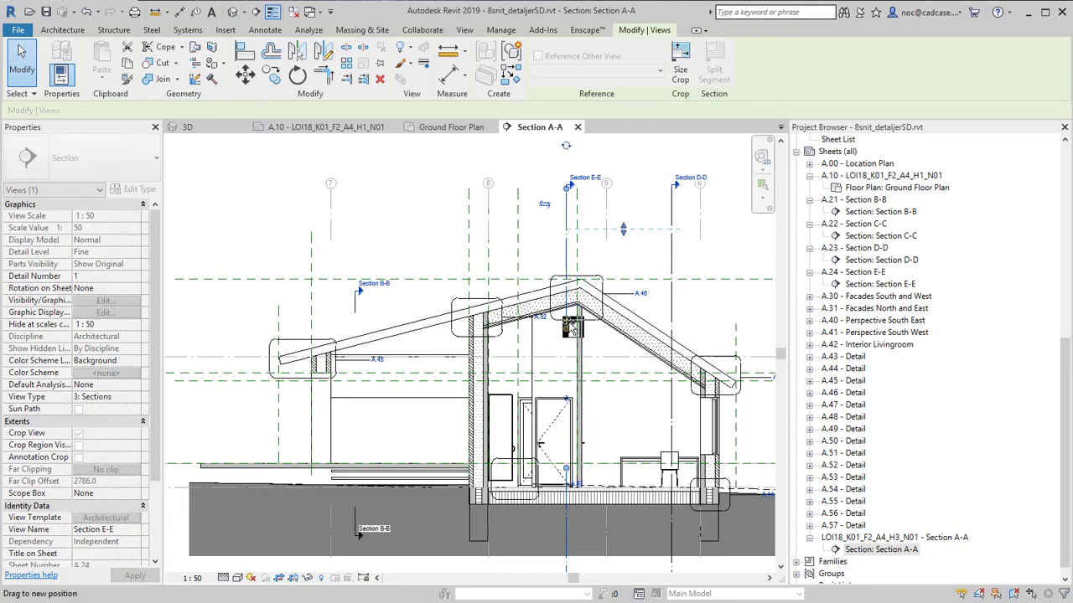
{"action": "middle_click_drag", "start_coordinate": [375, 341], "coordinate": [432, 304]}
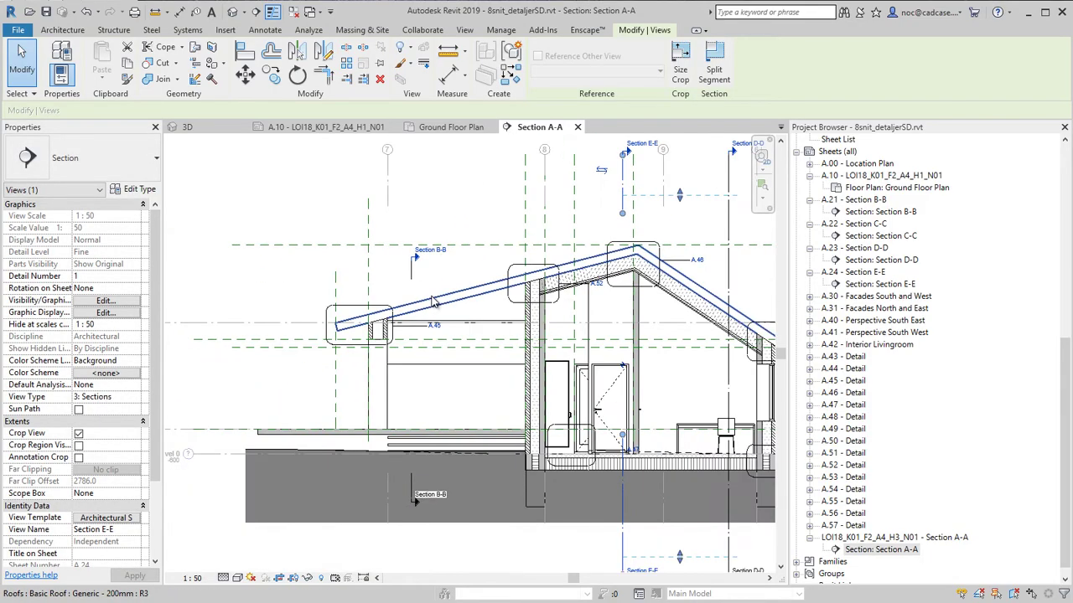
{"action": "left_click", "coordinate": [117, 520]}
{"action": "left_click", "coordinate": [746, 382]}
{"action": "scroll", "coordinate": [704, 394], "scroll_direction": "down", "scroll_amount": 15}
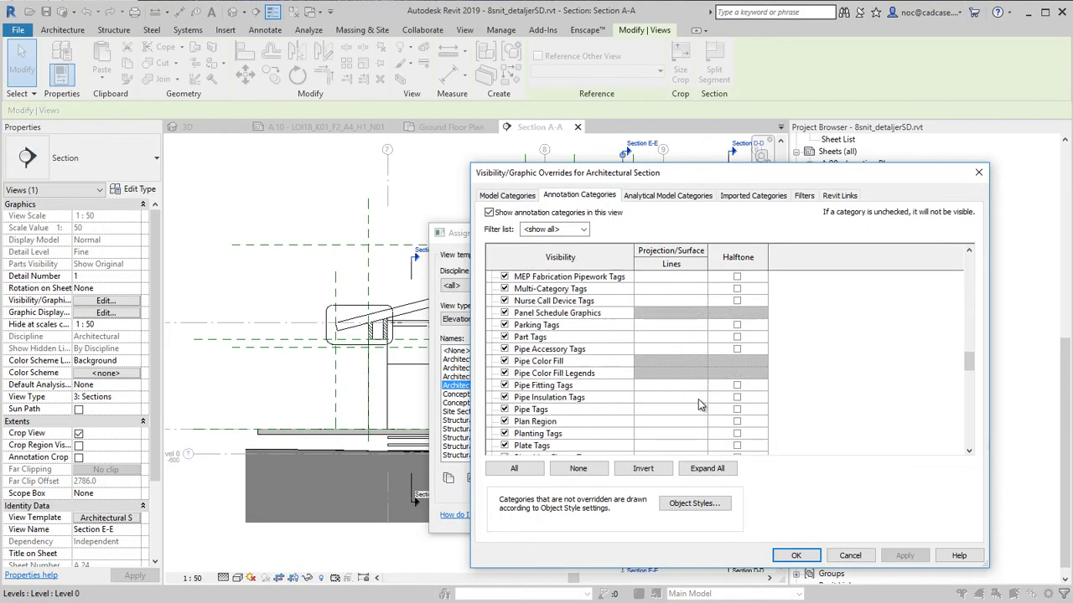
{"action": "scroll", "coordinate": [700, 405], "scroll_direction": "down", "scroll_amount": 4}
{"action": "left_click", "coordinate": [503, 398]}
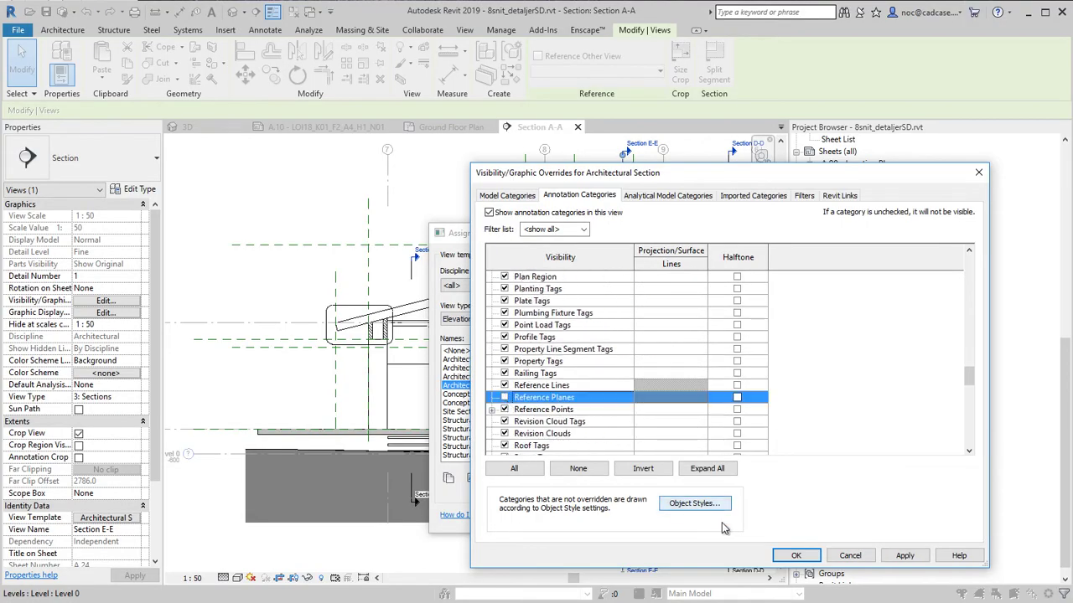
{"action": "left_click", "coordinate": [796, 556]}
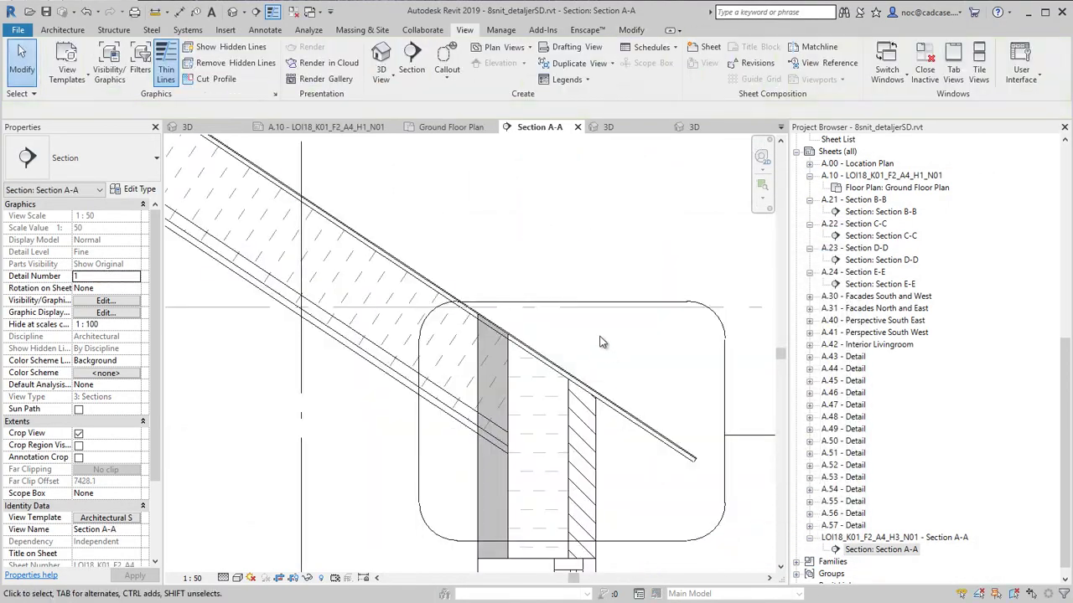
- Join the timber roof to the 468mm masonry exterior wall at the eave in Section A-A
{"action": "middle_click_drag", "start_coordinate": [587, 282], "coordinate": [587, 285]}
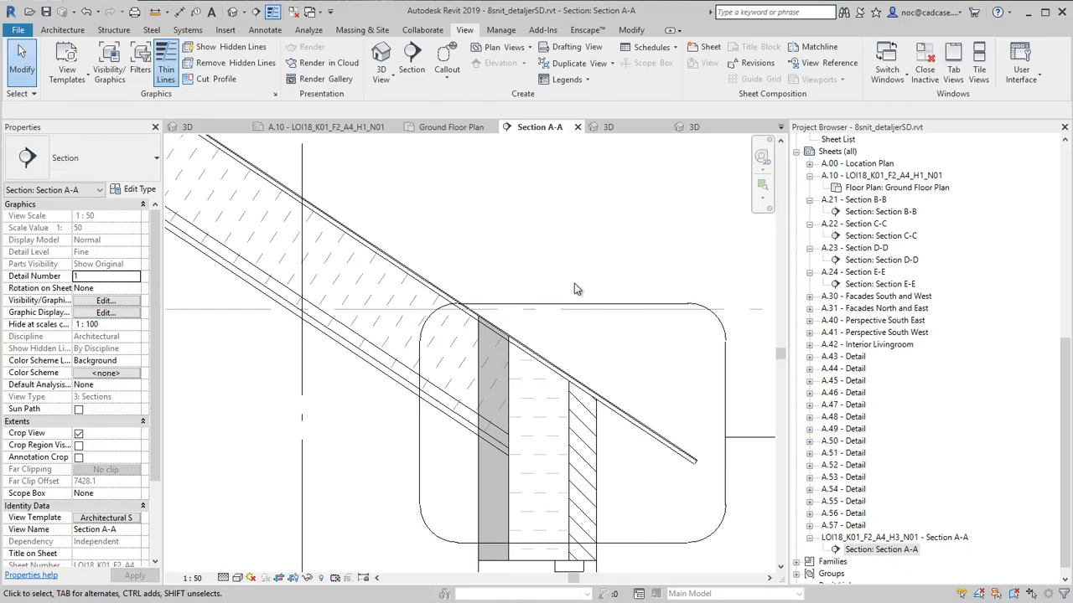
{"action": "left_click", "coordinate": [398, 368]}
{"action": "key", "text": "Escape"}
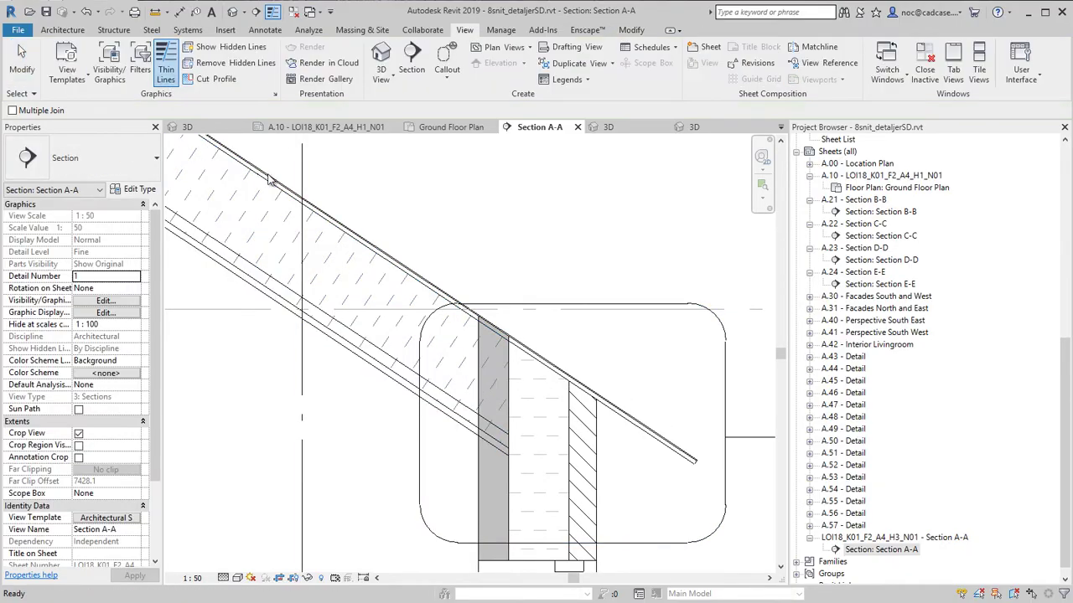
{"action": "left_click", "coordinate": [352, 347]}
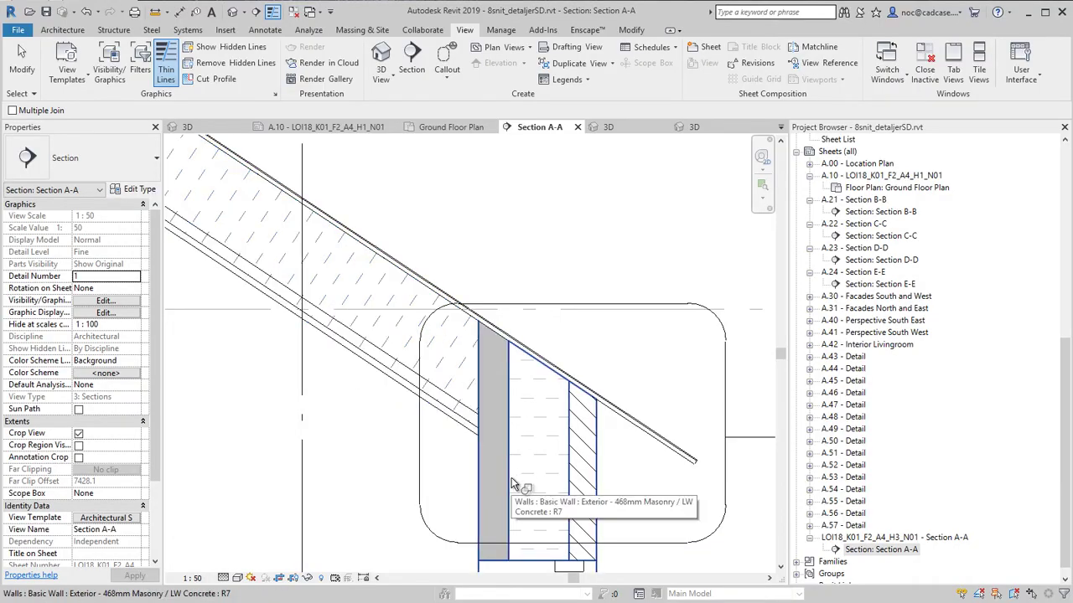
{"action": "key", "text": "Escape"}
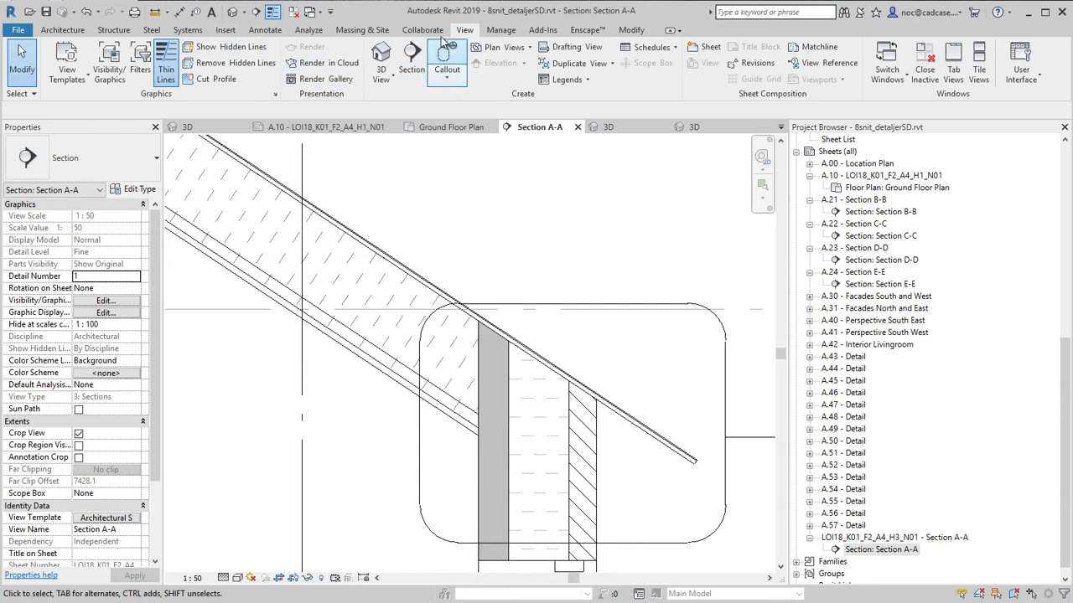
- Edit the cut profile of the exterior wall's inner block layer, ending it horizontally at the underside of the roof's timber layer
{"action": "left_click", "coordinate": [206, 79]}
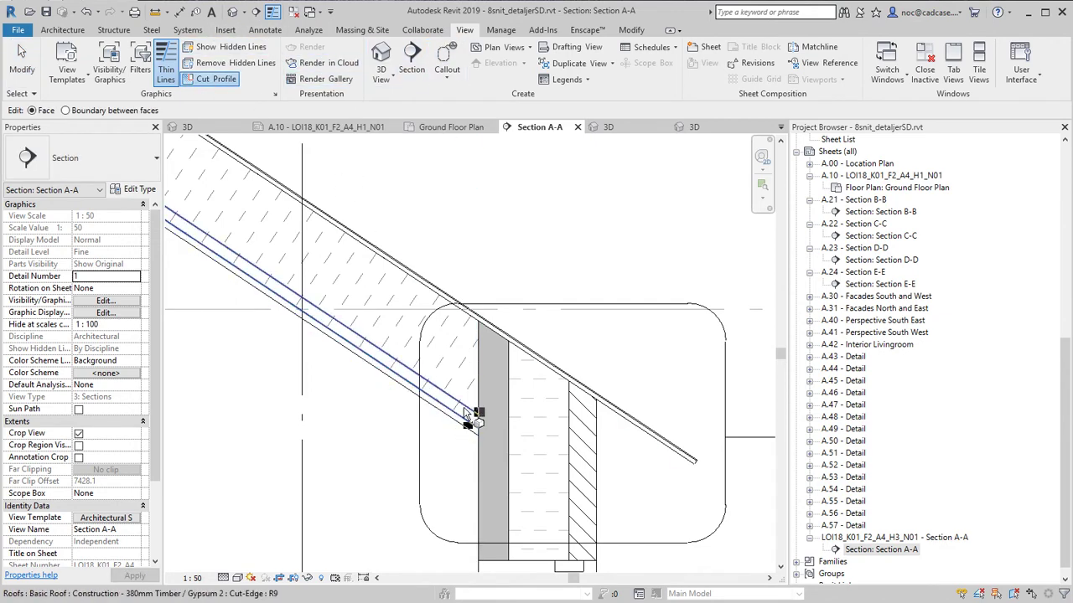
{"action": "left_click", "coordinate": [513, 406]}
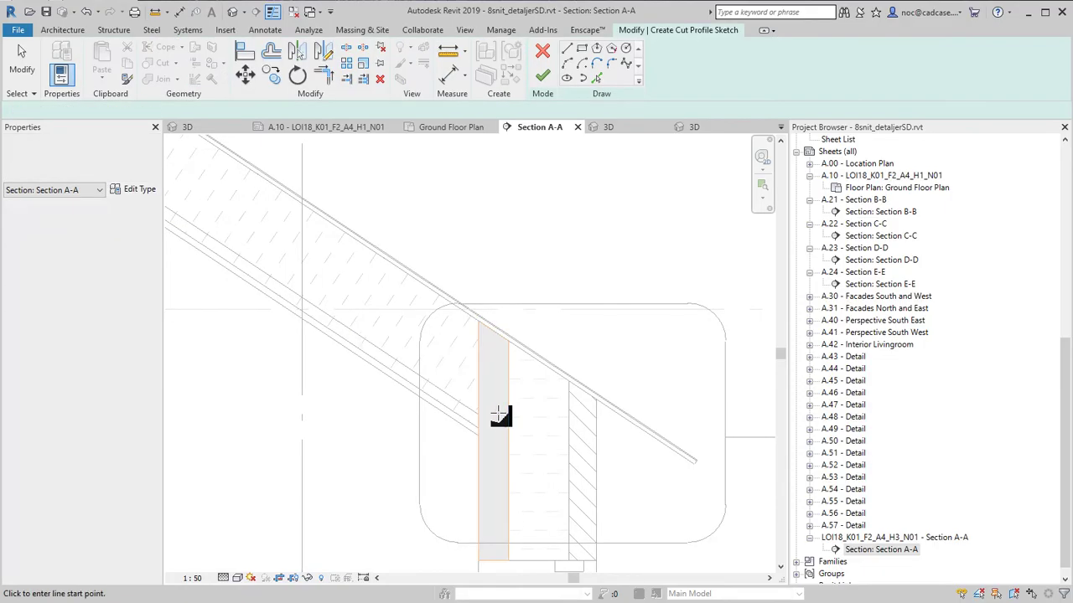
{"action": "scroll", "coordinate": [503, 415], "scroll_direction": "up", "scroll_amount": 3}
{"action": "left_click", "coordinate": [463, 407]}
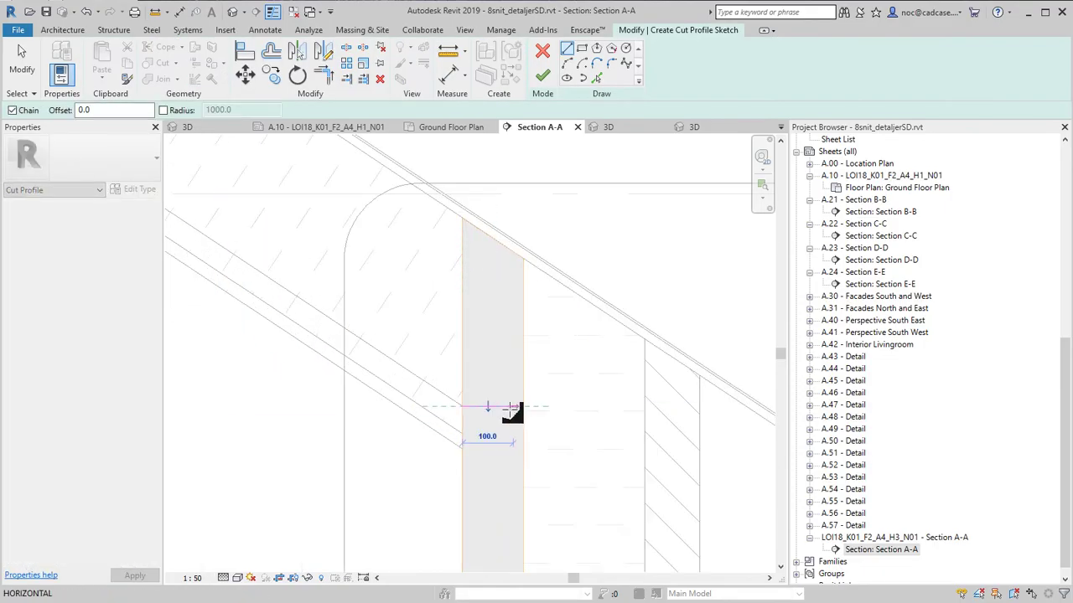
{"action": "left_click", "coordinate": [536, 431]}
{"action": "key", "text": "Escape"}
{"action": "key", "text": "Escape"}
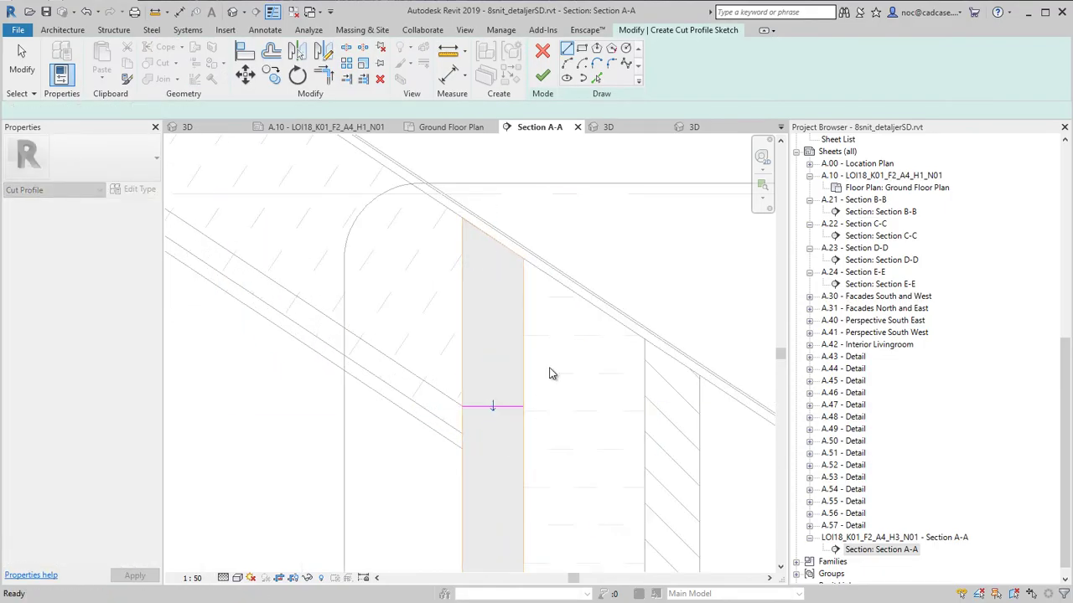
{"action": "left_click", "coordinate": [543, 78]}
{"action": "scroll", "coordinate": [481, 490], "scroll_direction": "down", "scroll_amount": 4}
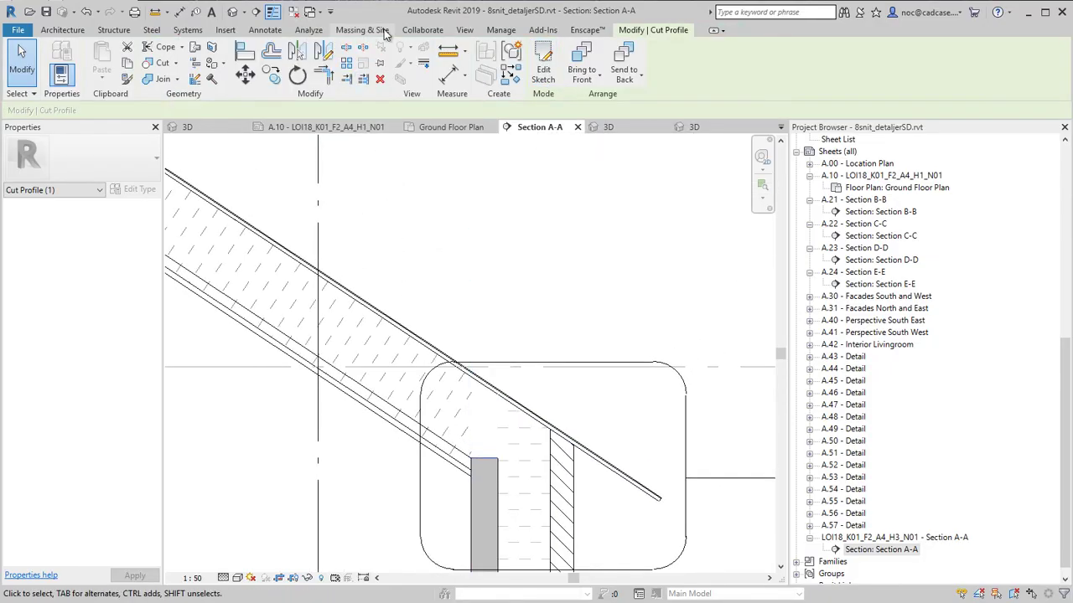
- Extend the cut profile of the roof's timber insulation layer over the shortened inner wall layer, up to the underside of the roof covering
{"action": "left_click", "coordinate": [465, 30]}
{"action": "left_click", "coordinate": [215, 78]}
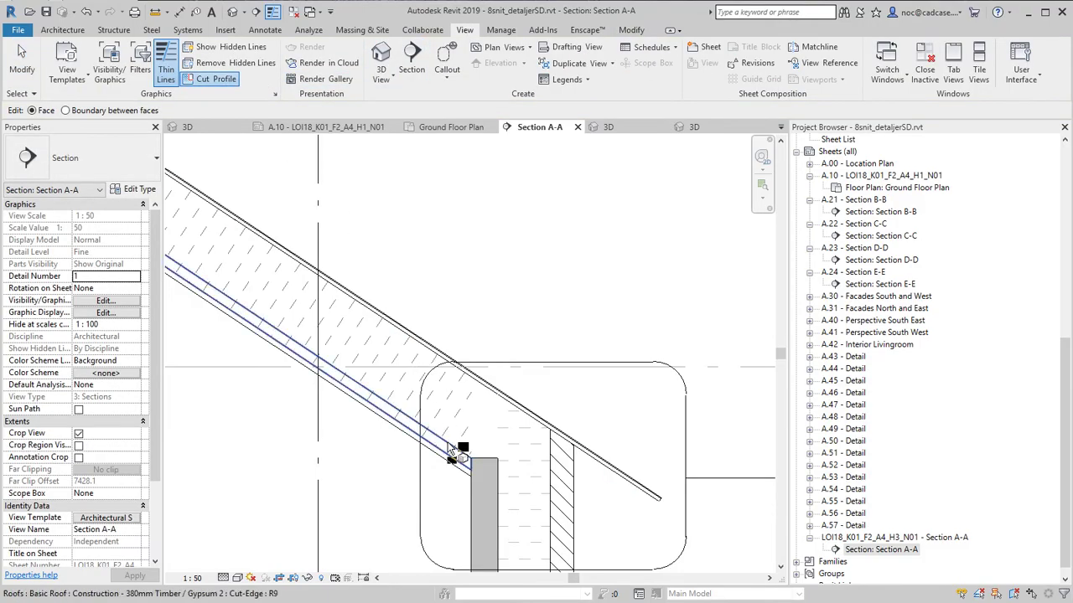
{"action": "left_click", "coordinate": [462, 377]}
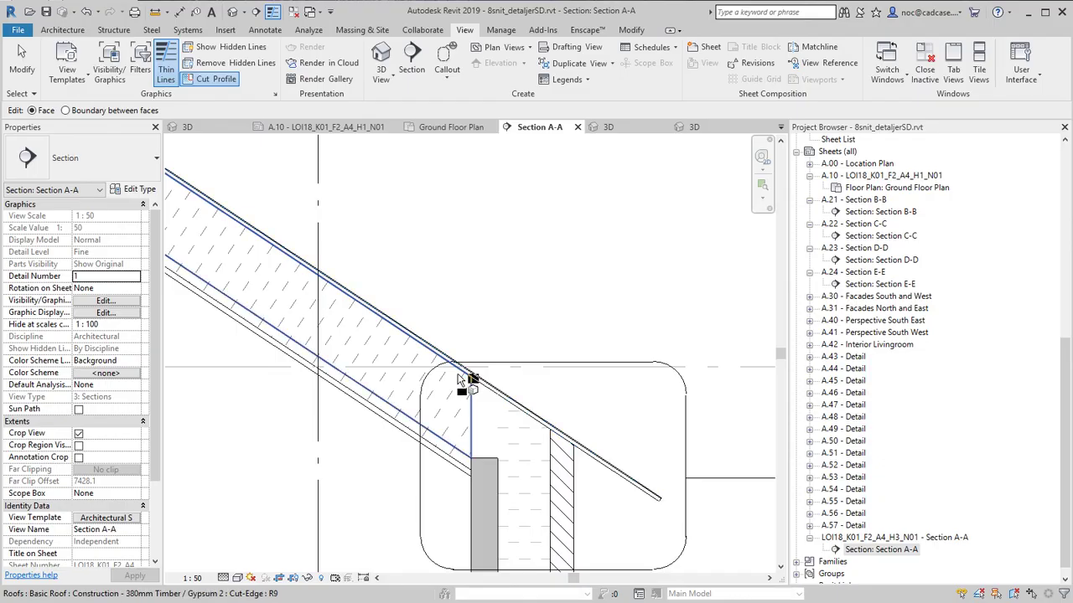
{"action": "scroll", "coordinate": [503, 456], "scroll_direction": "up", "scroll_amount": 3}
{"action": "scroll", "coordinate": [504, 457], "scroll_direction": "up", "scroll_amount": 1}
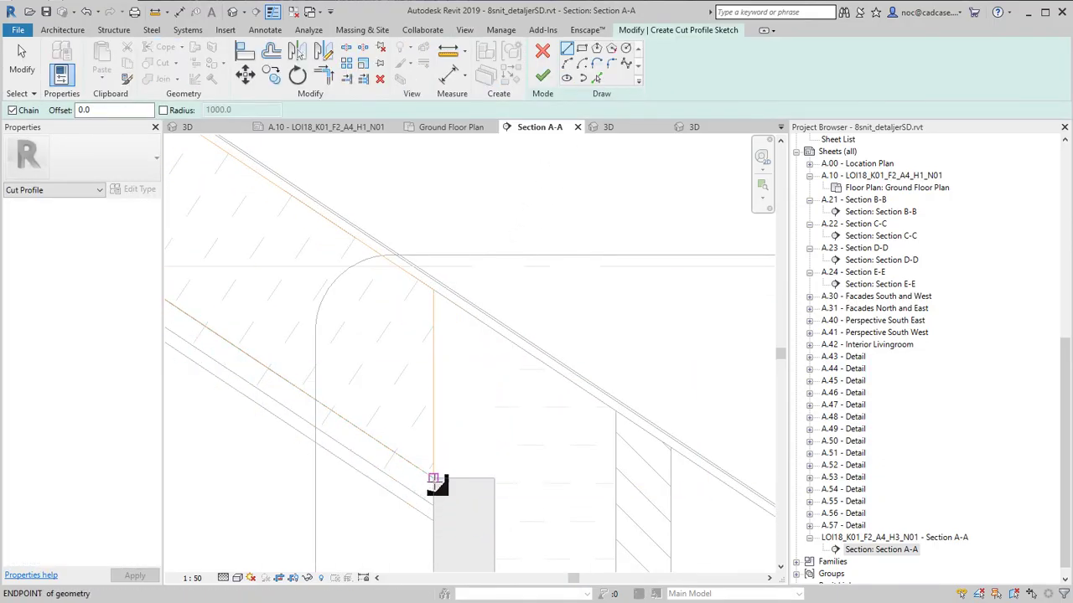
{"action": "left_click", "coordinate": [494, 479]}
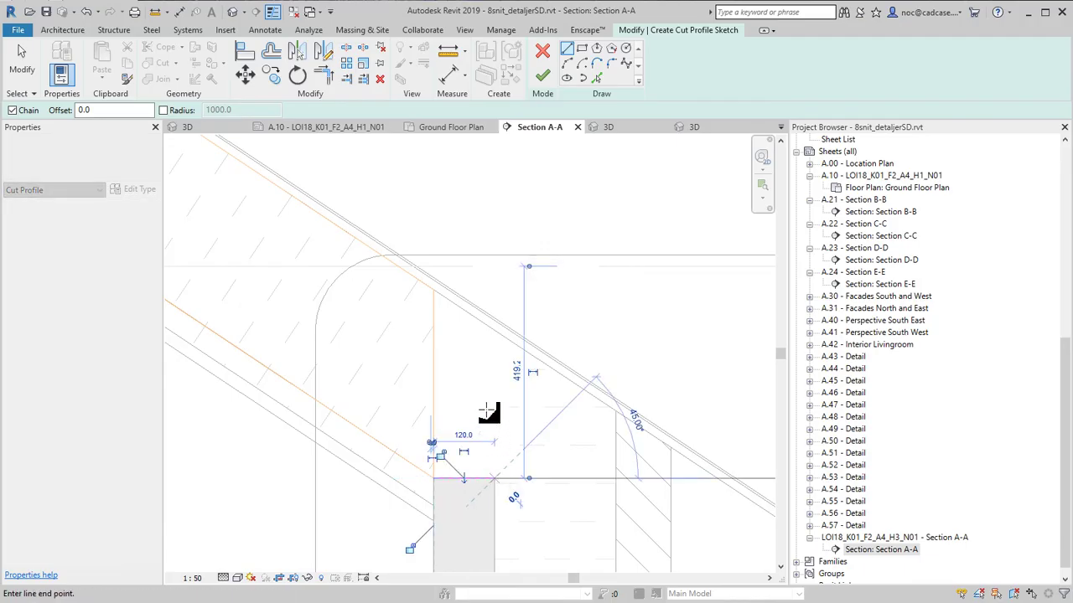
{"action": "left_click", "coordinate": [495, 332]}
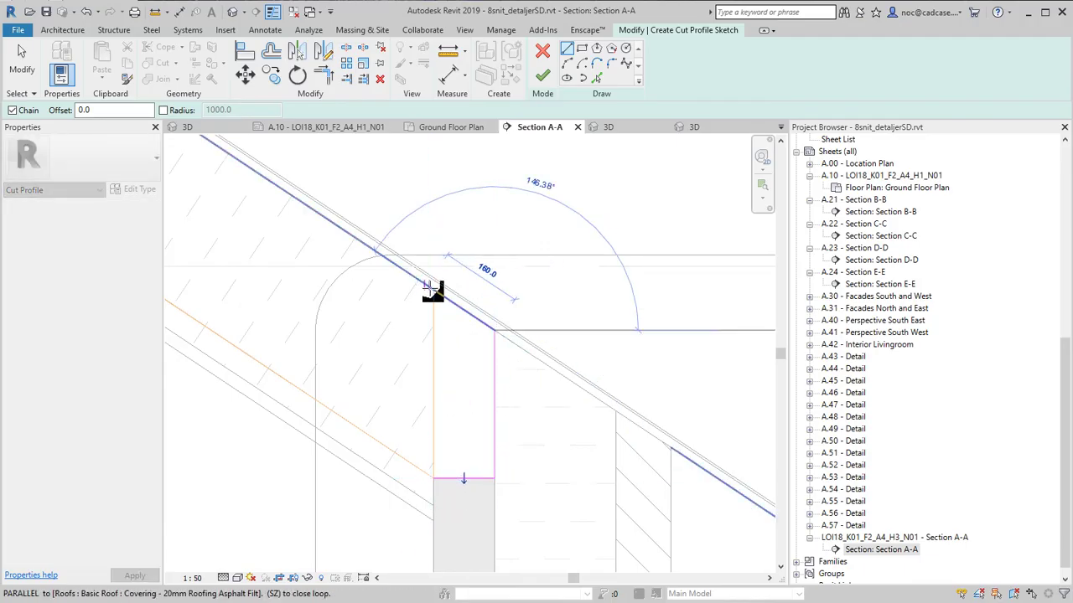
{"action": "scroll", "coordinate": [436, 291], "scroll_direction": "up", "scroll_amount": 3}
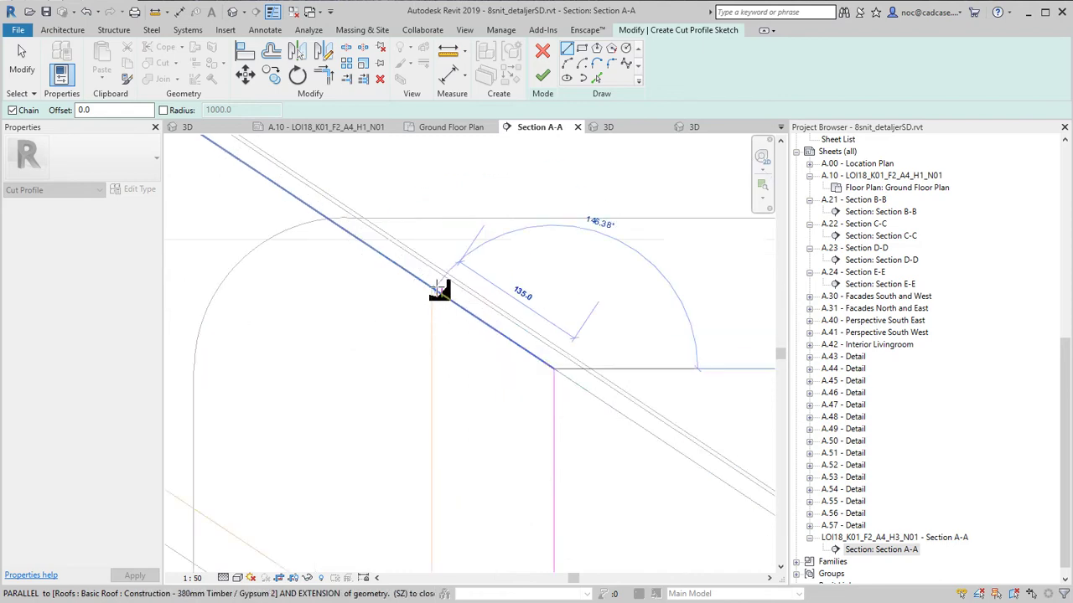
{"action": "left_click", "coordinate": [427, 288]}
{"action": "scroll", "coordinate": [428, 288], "scroll_direction": "down", "scroll_amount": 4}
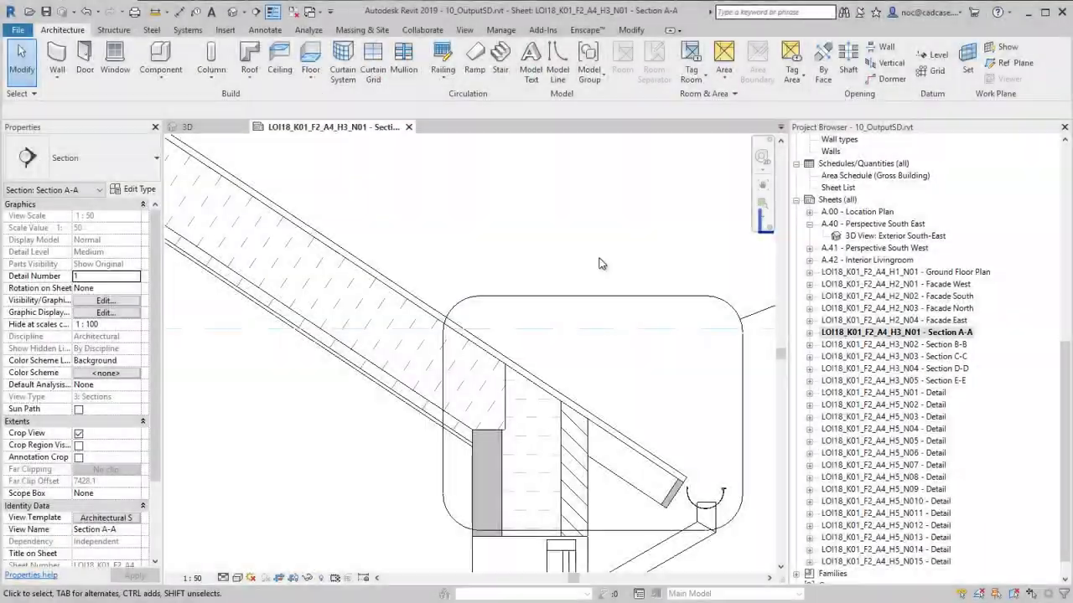
{"action": "scroll", "coordinate": [566, 483], "scroll_direction": "down", "scroll_amount": 2}
{"action": "mouse_move", "coordinate": [438, 433]}
{"action": "middle_mouse_down"}
{"action": "mouse_move", "coordinate": [503, 421]}
{"action": "mouse_move", "coordinate": [565, 439]}
{"action": "middle_mouse_up"}
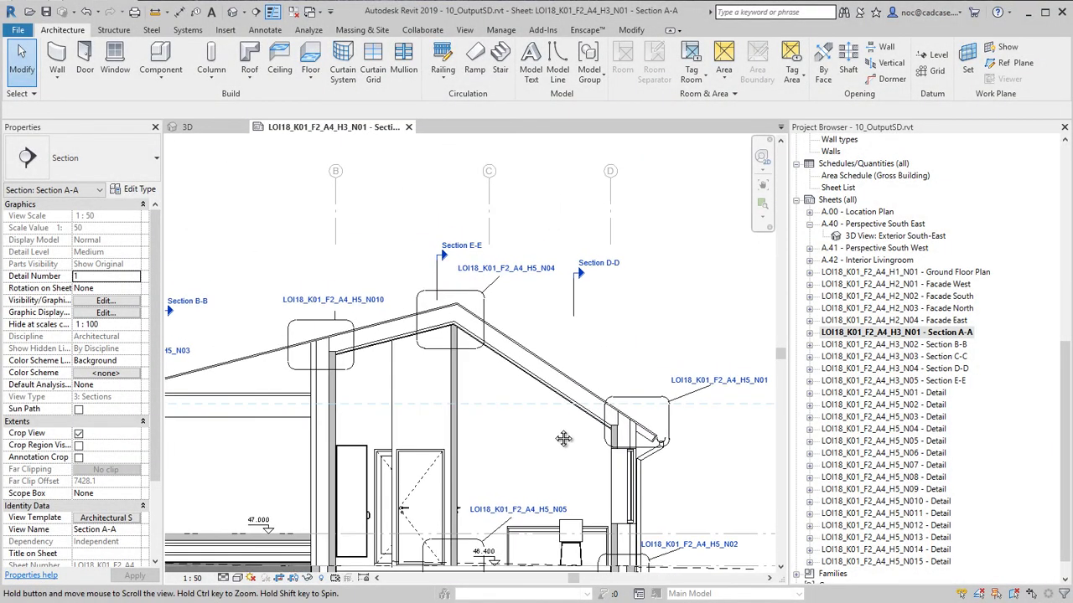
{"action": "middle_click_drag", "start_coordinate": [488, 430], "coordinate": [568, 440]}
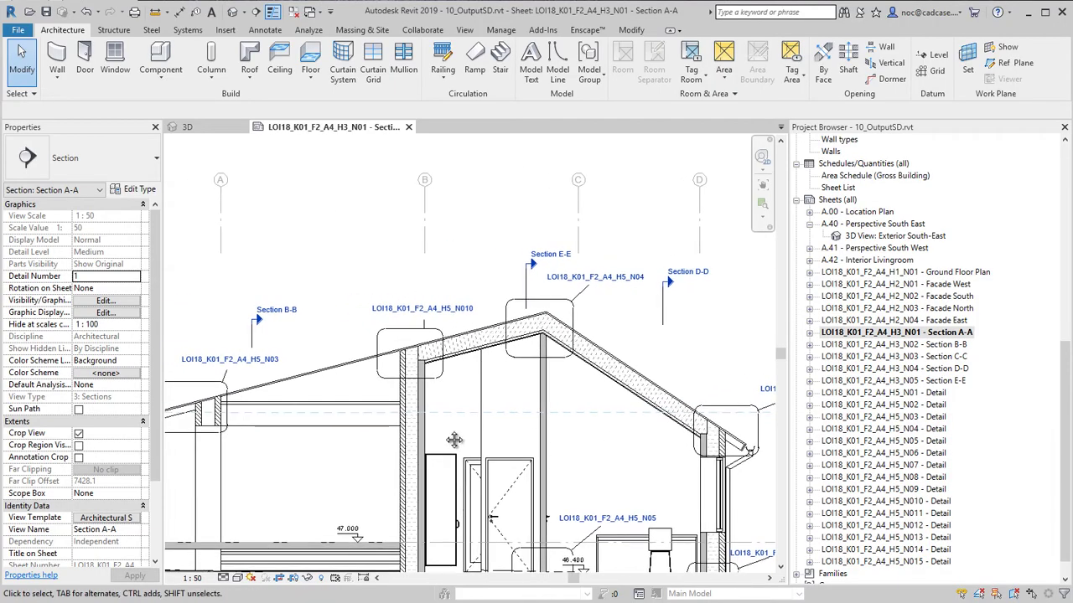
{"action": "middle_click_drag", "start_coordinate": [444, 430], "coordinate": [517, 426]}
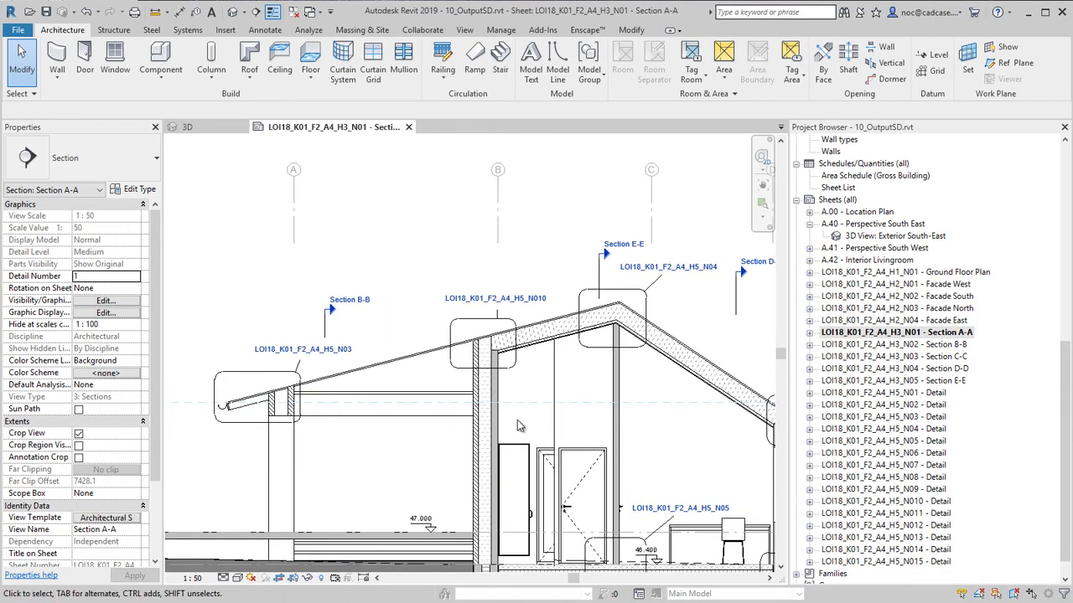
- Inspect the shared elevation of the exterior wood floor at Plan 1 with Specify Coordinates at Point and cancel the dialog
{"action": "key", "text": "s"}
{"action": "key", "text": "e"}
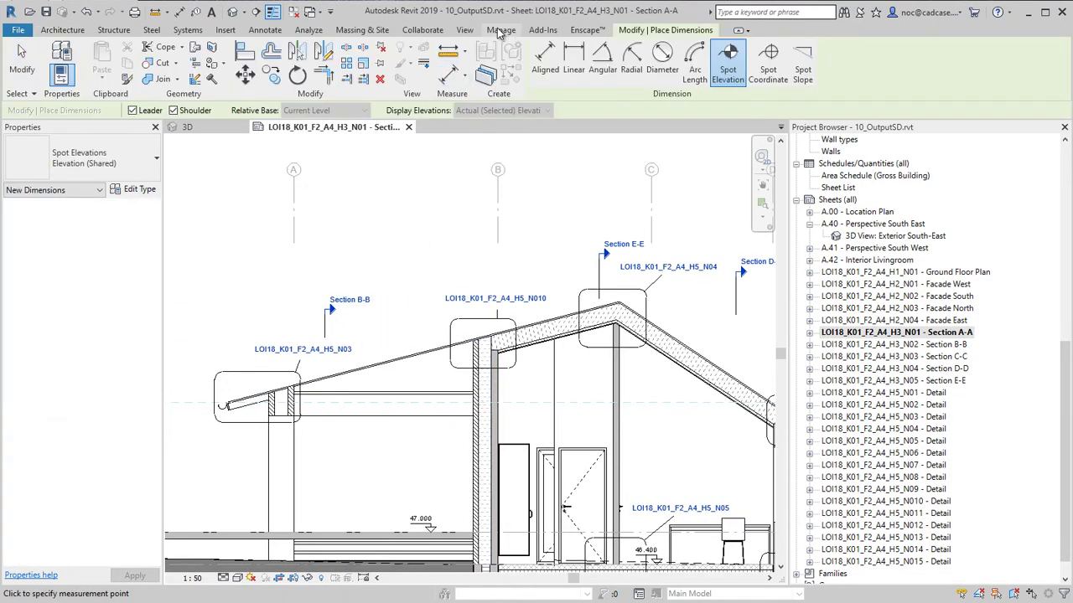
{"action": "left_click", "coordinate": [500, 31]}
{"action": "left_click", "coordinate": [526, 79]}
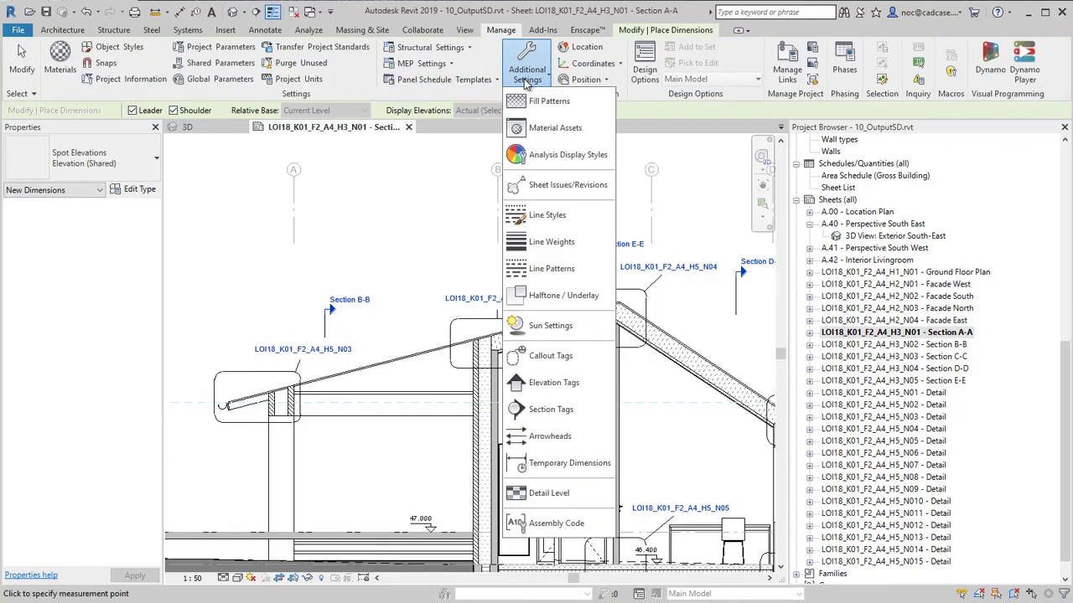
{"action": "left_click", "coordinate": [593, 64]}
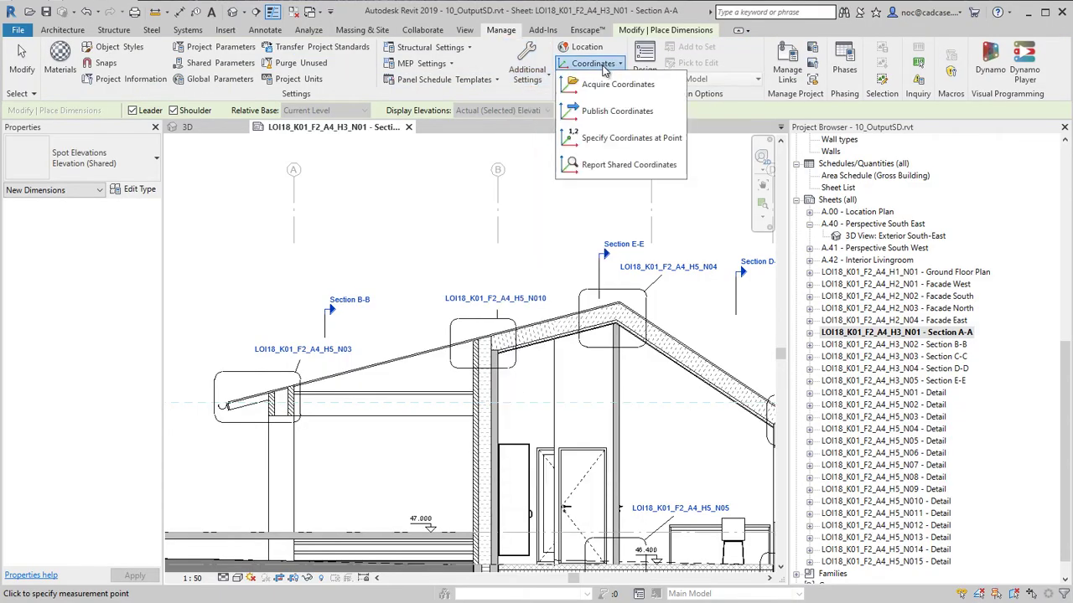
{"action": "key", "text": "Escape"}
{"action": "key", "text": "Escape"}
{"action": "scroll", "coordinate": [432, 308], "scroll_direction": "down", "scroll_amount": 2}
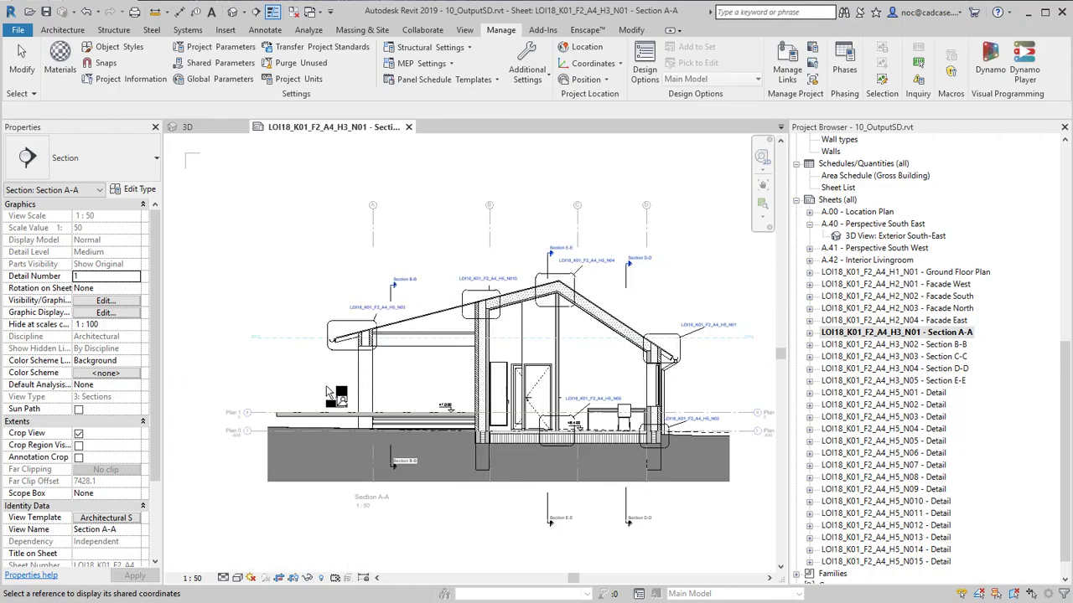
{"action": "scroll", "coordinate": [290, 421], "scroll_direction": "up", "scroll_amount": 2}
{"action": "left_click", "coordinate": [289, 422]}
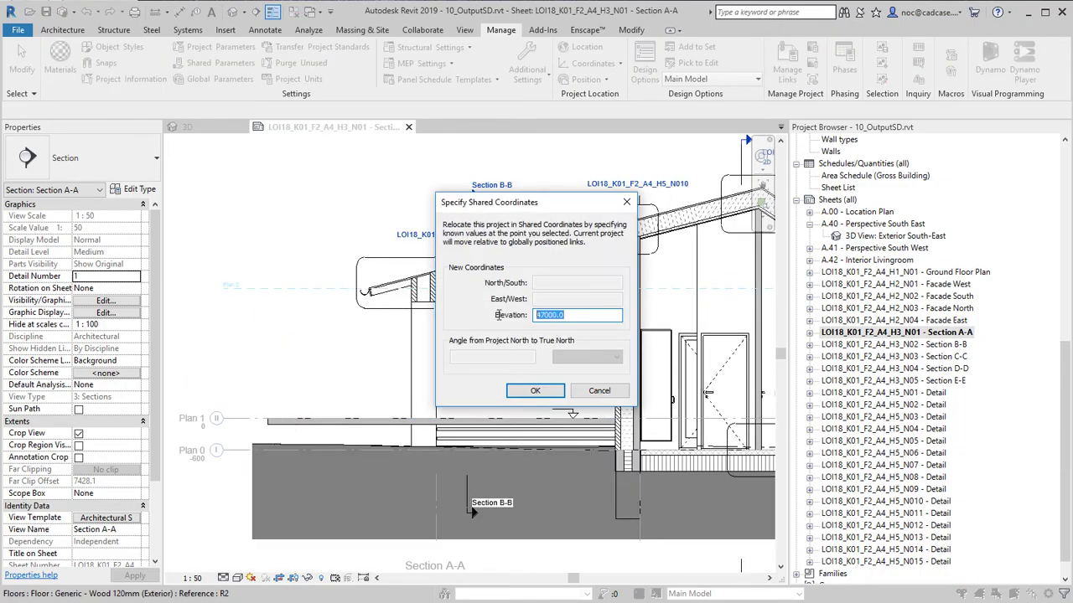
{"action": "left_click", "coordinate": [599, 390]}
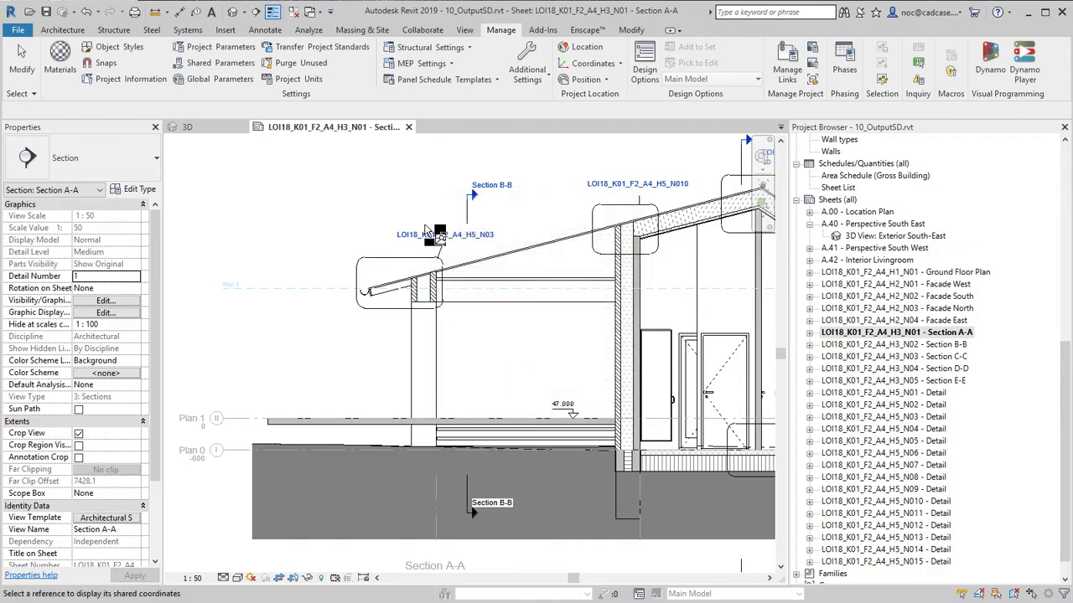
- Place an Elevation (Shared) spot elevation on the roof covering's eave edge beside grid A in Section A-A
{"action": "left_click", "coordinate": [268, 32]}
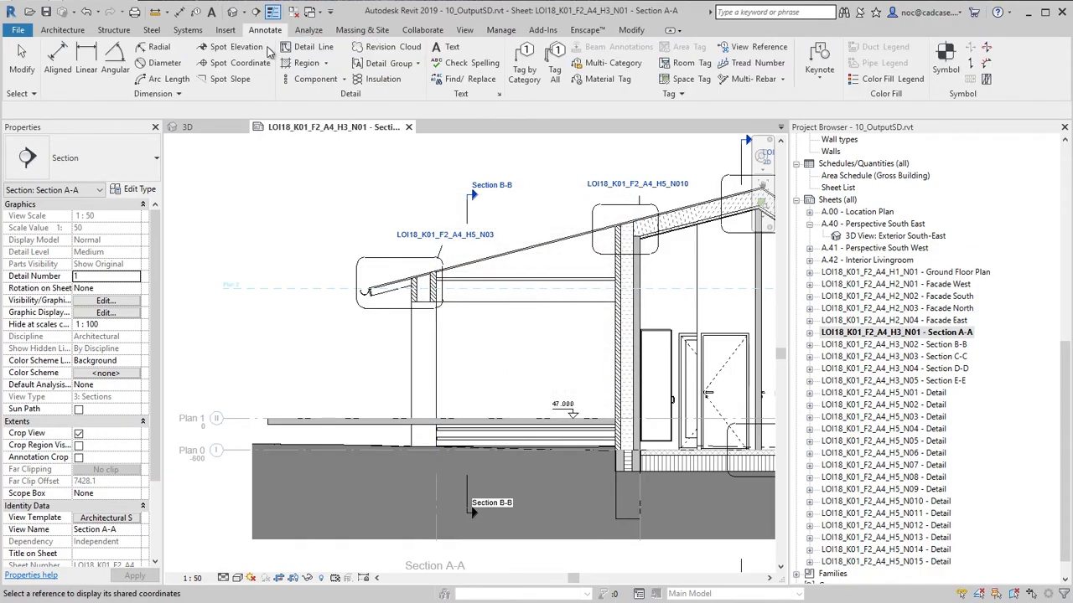
{"action": "left_click", "coordinate": [230, 47]}
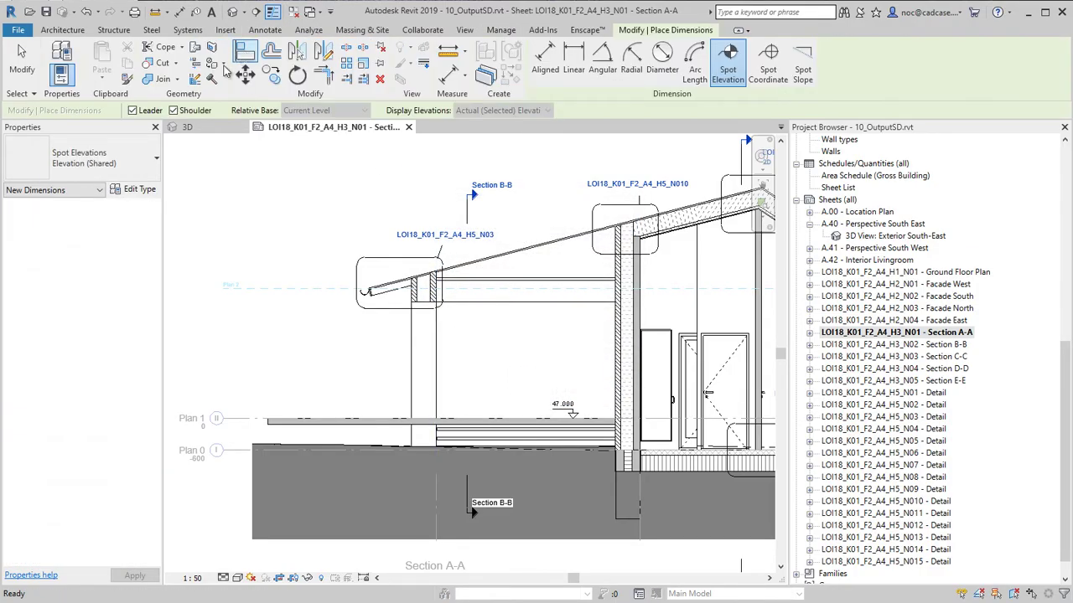
{"action": "left_click", "coordinate": [138, 171]}
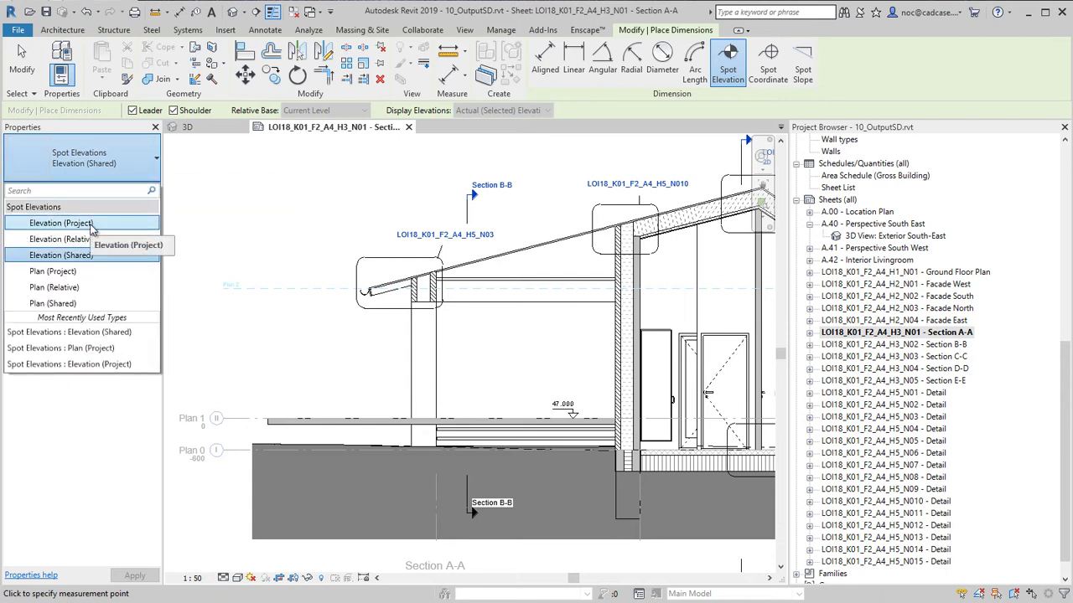
{"action": "left_click", "coordinate": [108, 255]}
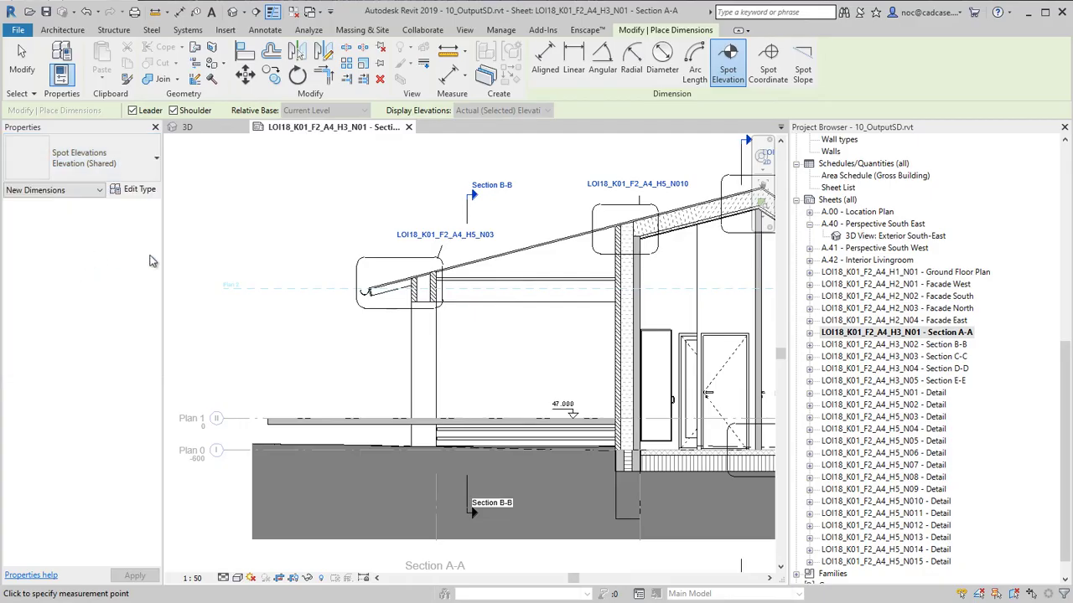
{"action": "scroll", "coordinate": [346, 284], "scroll_direction": "up", "scroll_amount": 5}
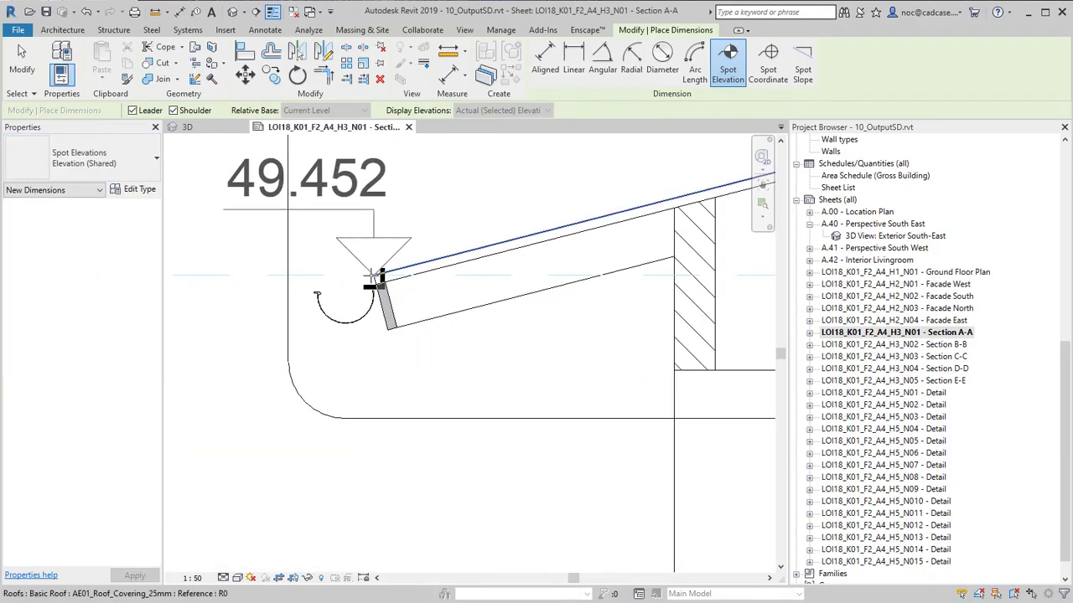
{"action": "scroll", "coordinate": [372, 274], "scroll_direction": "down", "scroll_amount": 4}
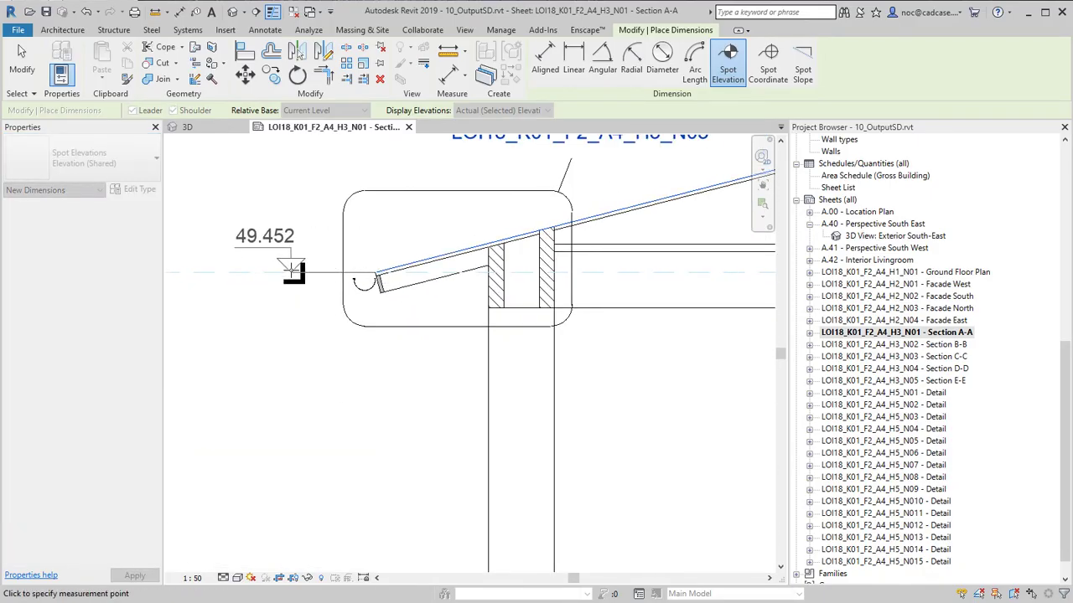
- Place a shared spot elevation on the roof ridge between grids B and D, with its leader beside the ridge callout
{"action": "scroll", "coordinate": [290, 270], "scroll_direction": "down", "scroll_amount": 3}
{"action": "scroll", "coordinate": [605, 228], "scroll_direction": "up", "scroll_amount": 4}
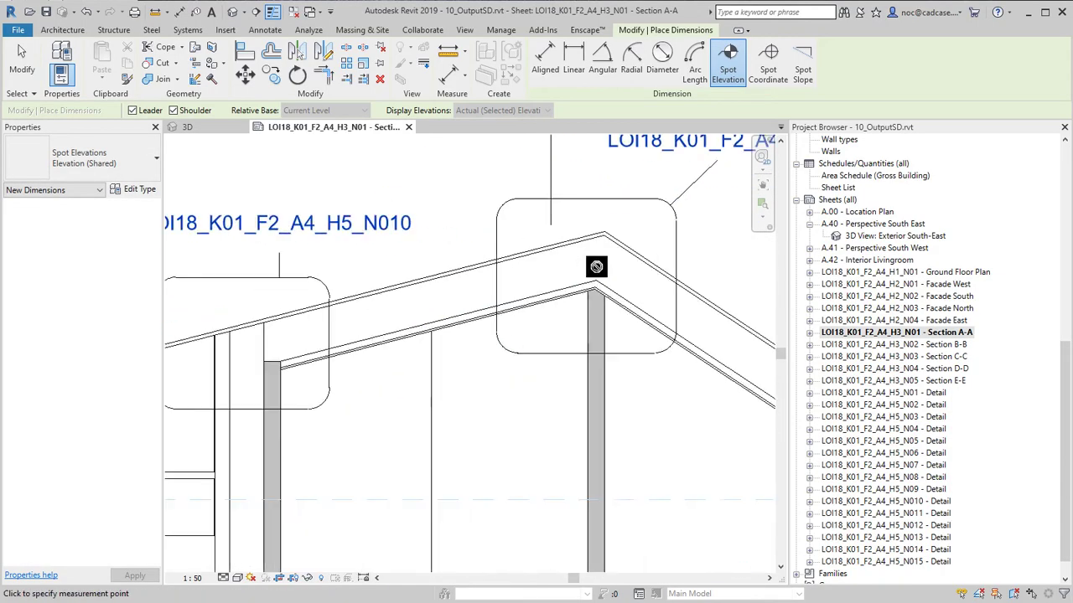
{"action": "scroll", "coordinate": [605, 228], "scroll_direction": "down", "scroll_amount": 1}
{"action": "left_click", "coordinate": [605, 229]}
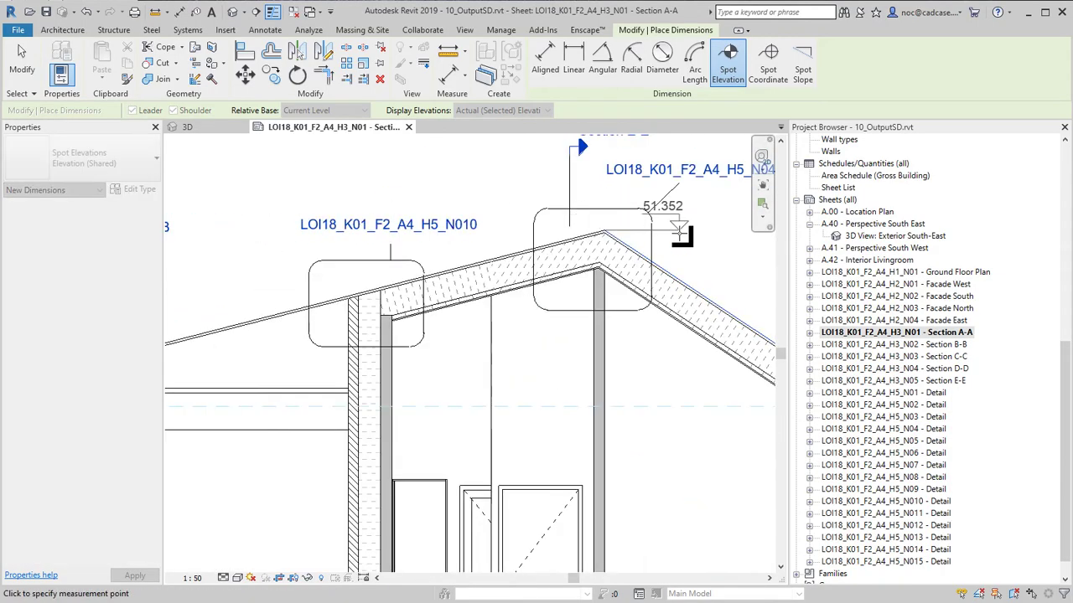
{"action": "left_click", "coordinate": [684, 234]}
- Place a shared spot elevation on the eave edge beside grid D and end the Spot Elevation command
{"action": "scroll", "coordinate": [558, 295], "scroll_direction": "down", "scroll_amount": 2}
{"action": "scroll", "coordinate": [383, 324], "scroll_direction": "up", "scroll_amount": 5}
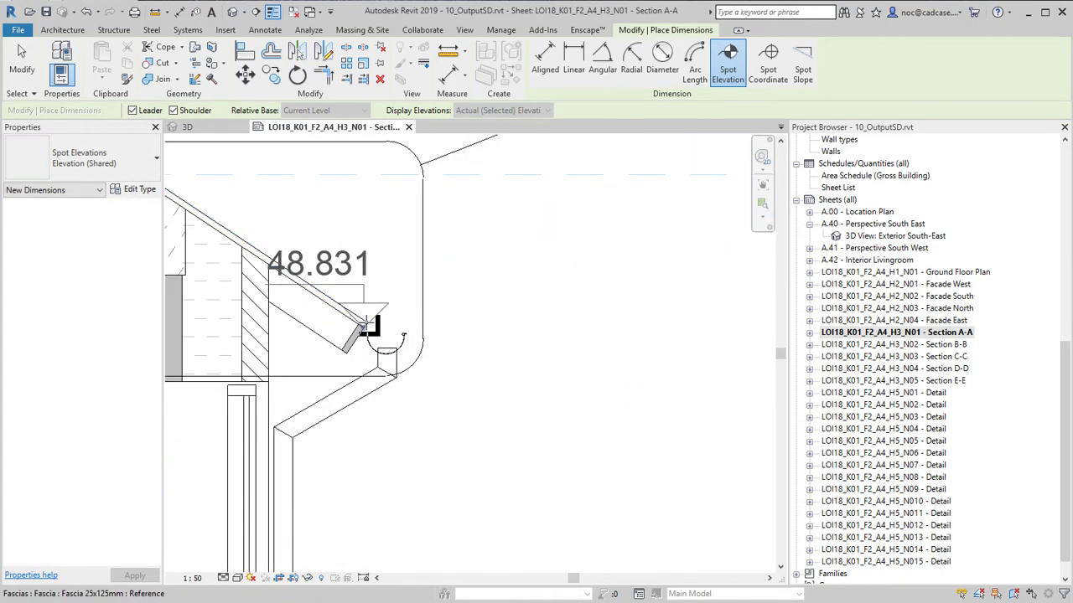
{"action": "left_click", "coordinate": [372, 319]}
{"action": "left_click", "coordinate": [494, 303]}
{"action": "scroll", "coordinate": [679, 352], "scroll_direction": "down", "scroll_amount": 5}
{"action": "scroll", "coordinate": [410, 385], "scroll_direction": "up", "scroll_amount": 5}
{"action": "scroll", "coordinate": [435, 419], "scroll_direction": "down", "scroll_amount": 4}
{"action": "scroll", "coordinate": [474, 445], "scroll_direction": "up", "scroll_amount": 3}
{"action": "scroll", "coordinate": [473, 447], "scroll_direction": "down", "scroll_amount": 4}
{"action": "key", "text": "Escape"}
{"action": "key", "text": "Escape"}
{"action": "middle_click_drag", "start_coordinate": [424, 431], "coordinate": [530, 451]}
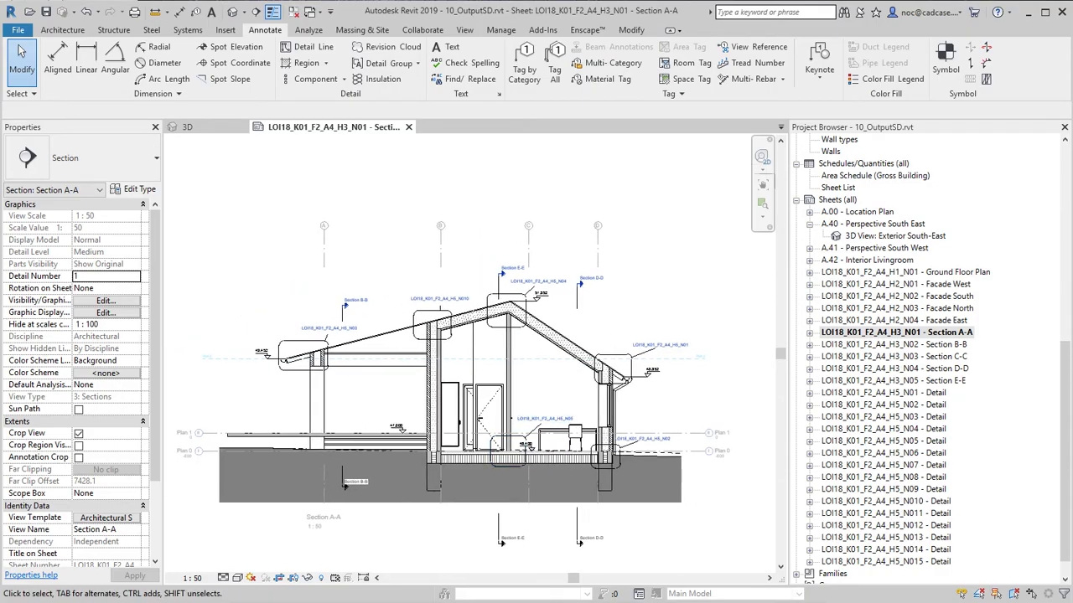
- Switch to the Excel workbook VIA Keynotes CCS.xlsm and review the wall and roof assembly codes and layer descriptions on BUILDCOMP
{"action": "key", "text": "alt+Tab"}
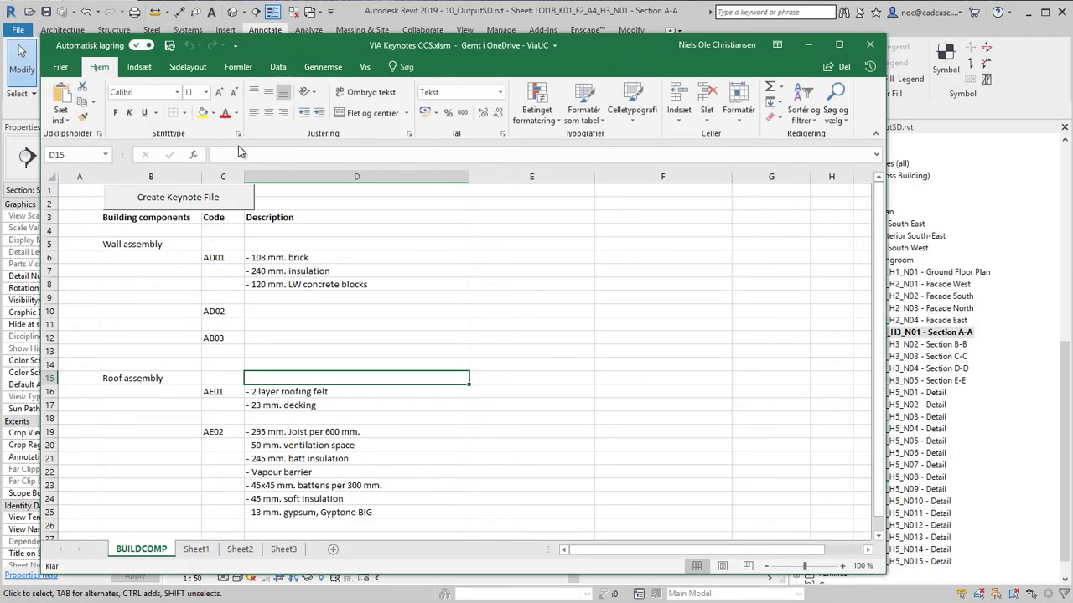
{"action": "left_click_drag", "start_coordinate": [363, 47], "coordinate": [375, 42]}
{"action": "left_click", "coordinate": [310, 279]}
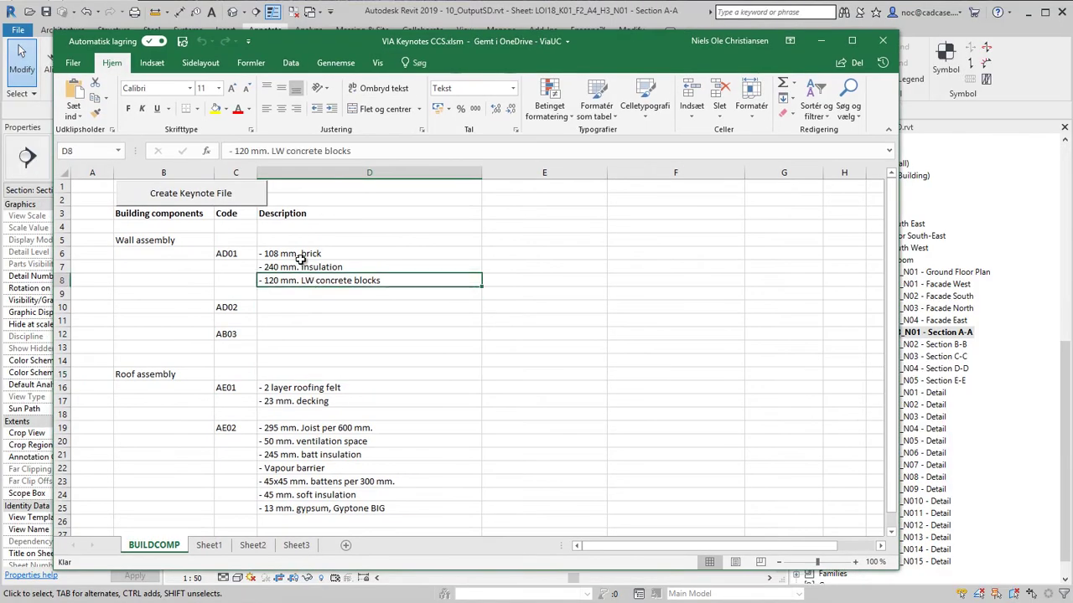
{"action": "left_click_drag", "start_coordinate": [307, 254], "coordinate": [304, 278]}
{"action": "left_click", "coordinate": [240, 253]}
{"action": "left_click", "coordinate": [161, 239]}
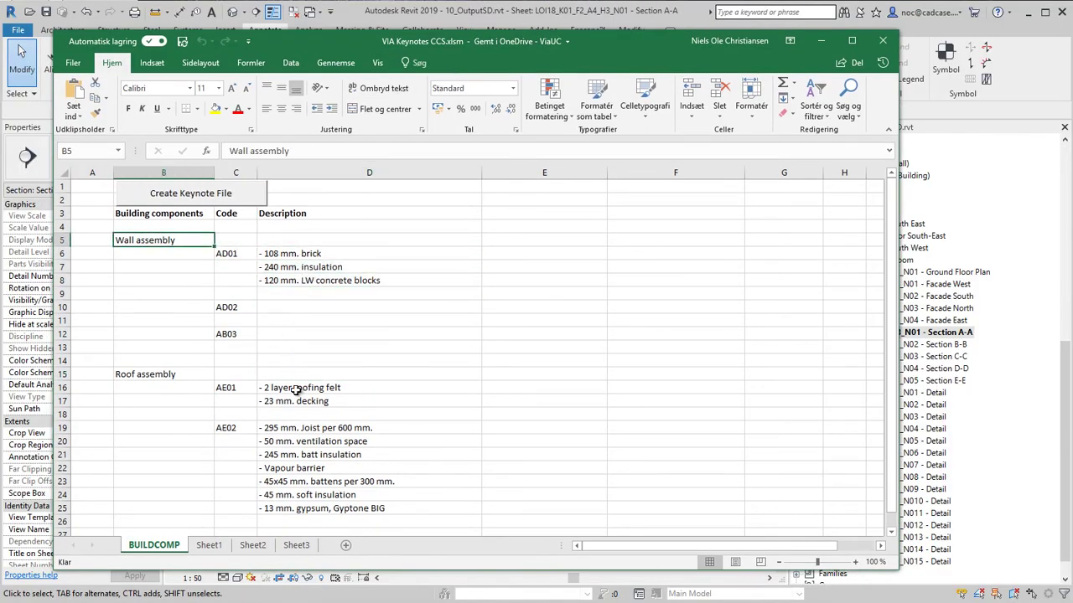
{"action": "left_click_drag", "start_coordinate": [235, 387], "coordinate": [277, 402]}
{"action": "left_click_drag", "start_coordinate": [228, 427], "coordinate": [319, 508]}
{"action": "left_click", "coordinate": [315, 480]}
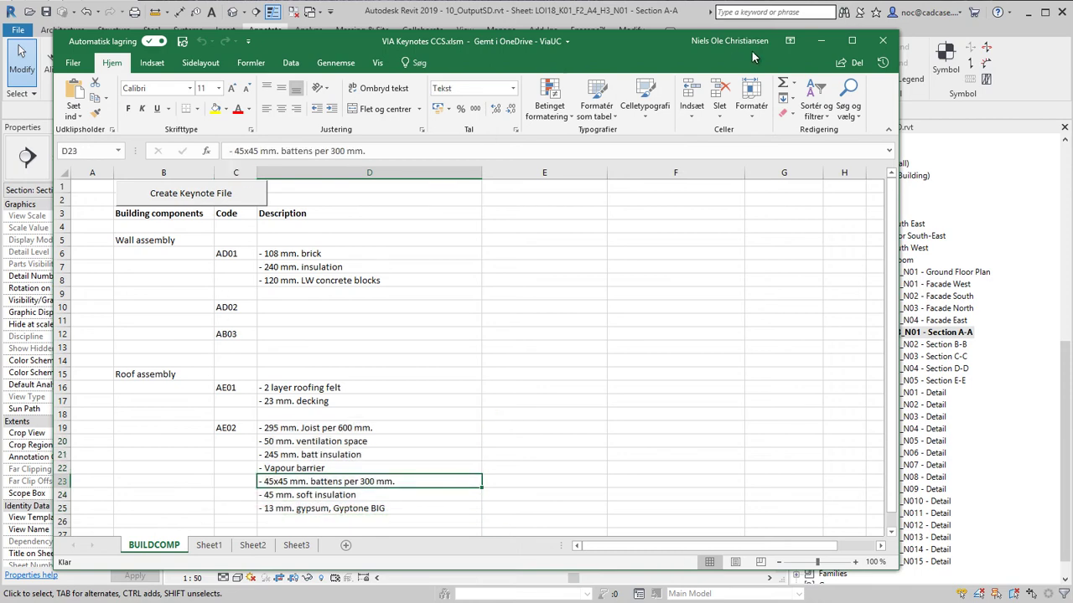
- Switch back to Revit and check the keynote table's file location in the Keynoting Settings, accepting them as they are
{"action": "left_click", "coordinate": [821, 42]}
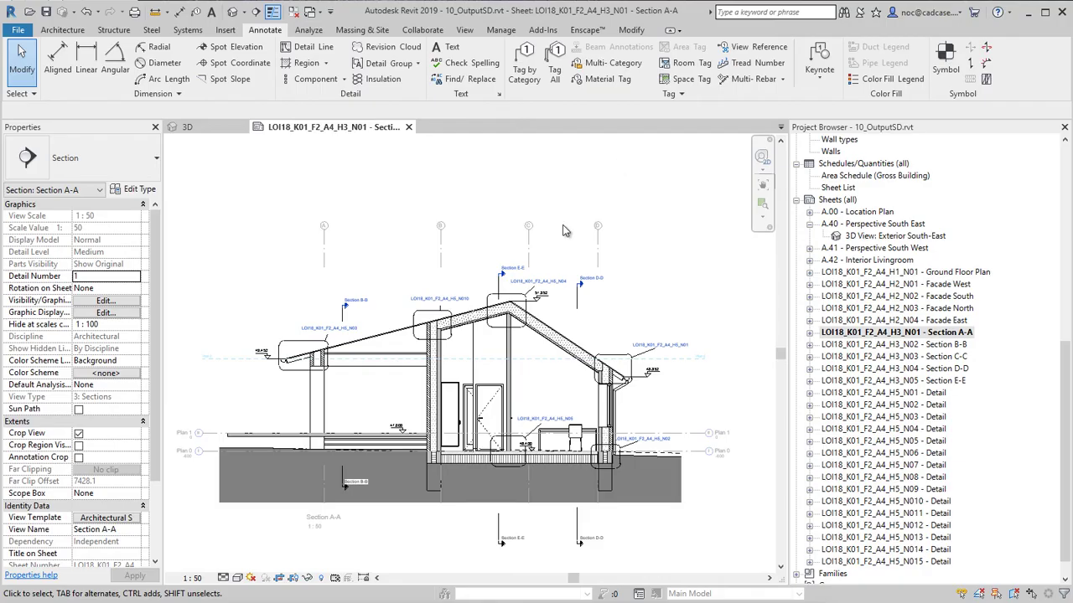
{"action": "scroll", "coordinate": [640, 330], "scroll_direction": "up", "scroll_amount": 4}
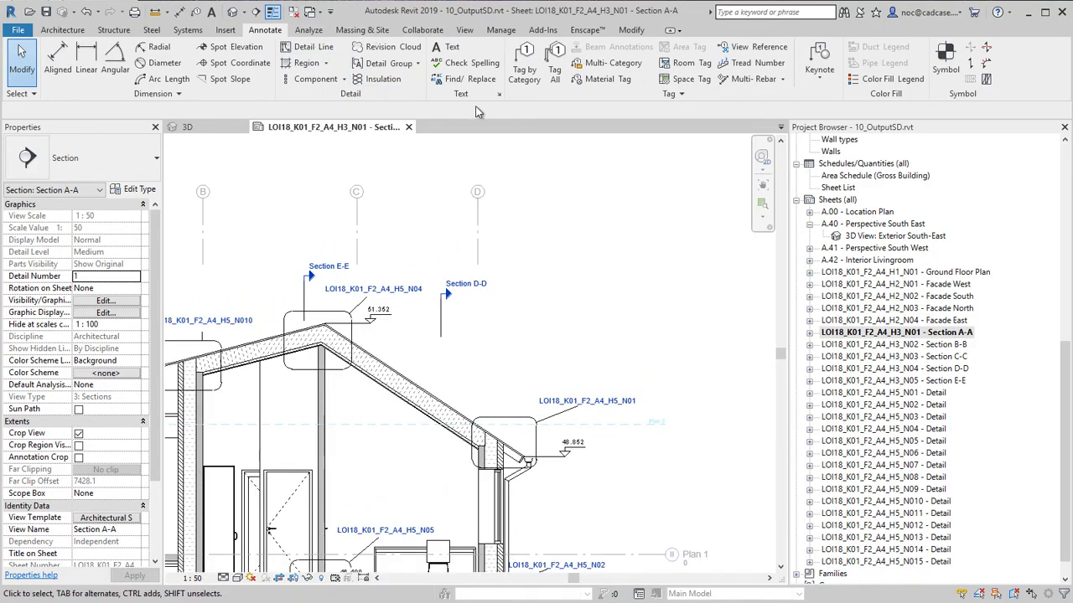
{"action": "left_click", "coordinate": [819, 79]}
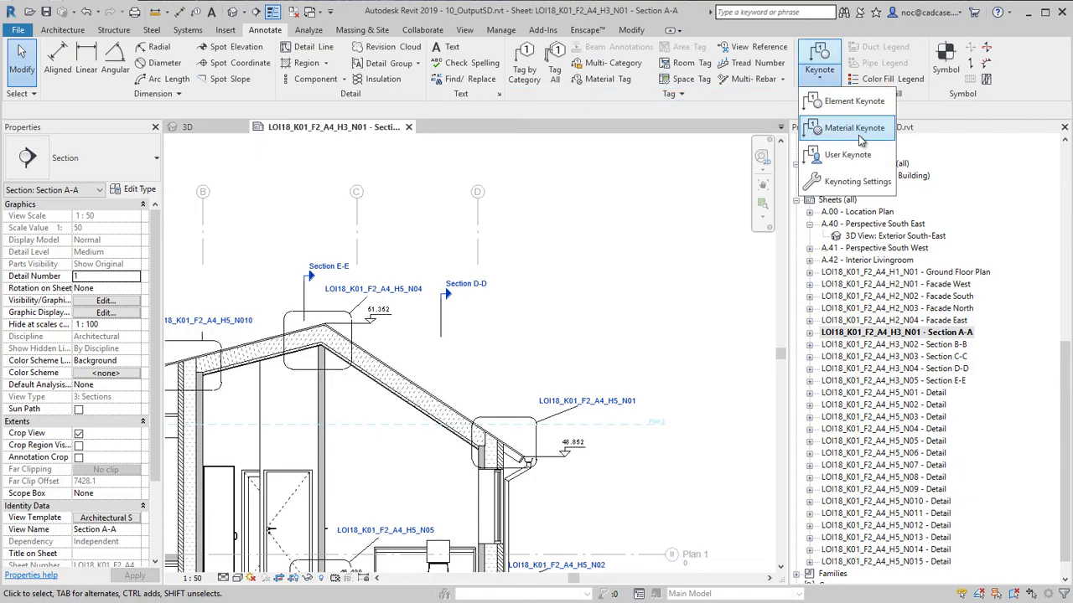
{"action": "left_click", "coordinate": [838, 137]}
{"action": "left_click", "coordinate": [580, 273]}
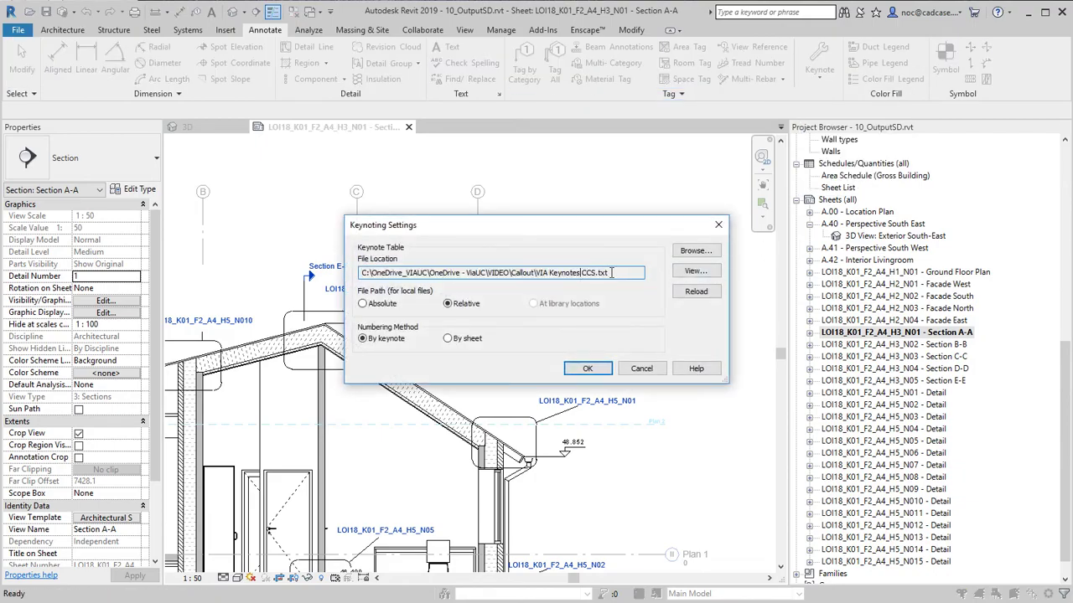
{"action": "left_click", "coordinate": [587, 369]}
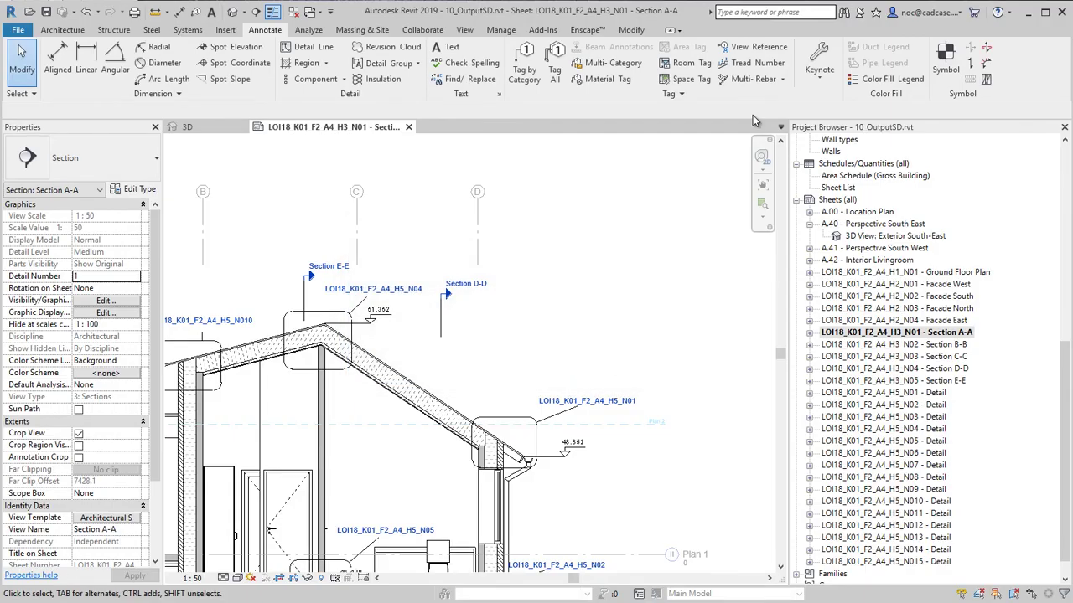
- Start an element keynote, compare the Number Only and Text Only types on the roofs, and choose Number and Text without a leader
{"action": "left_click", "coordinate": [821, 77]}
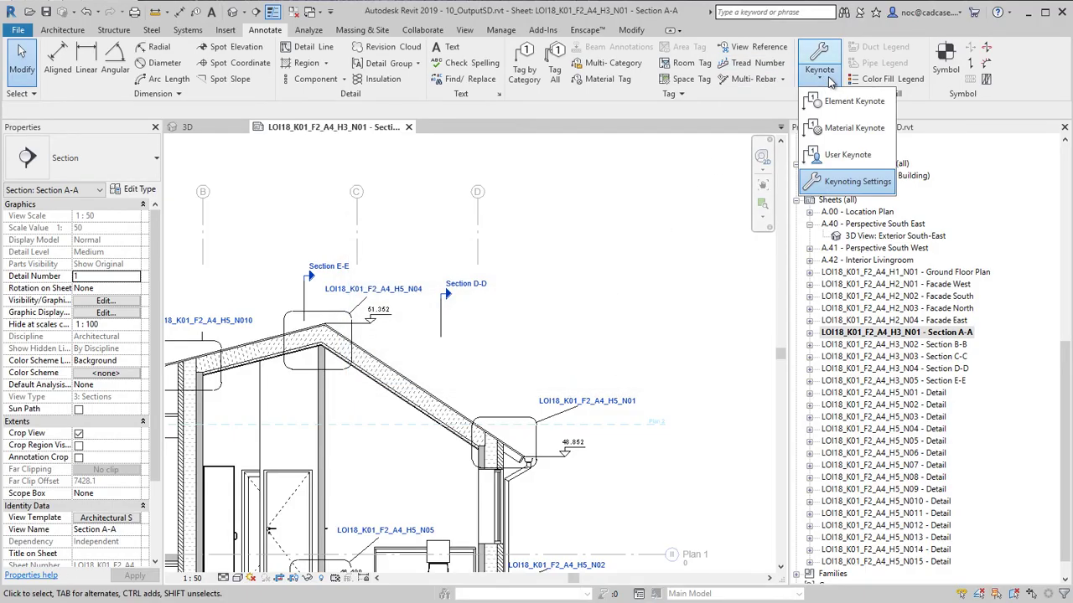
{"action": "left_click", "coordinate": [848, 102]}
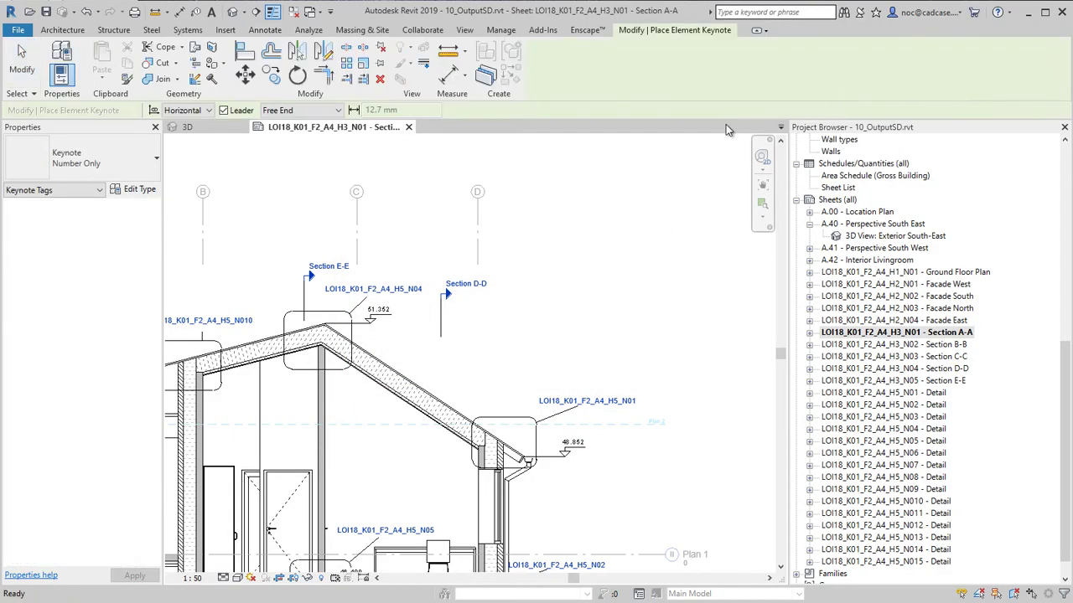
{"action": "left_click", "coordinate": [104, 162]}
{"action": "left_click", "coordinate": [67, 239]}
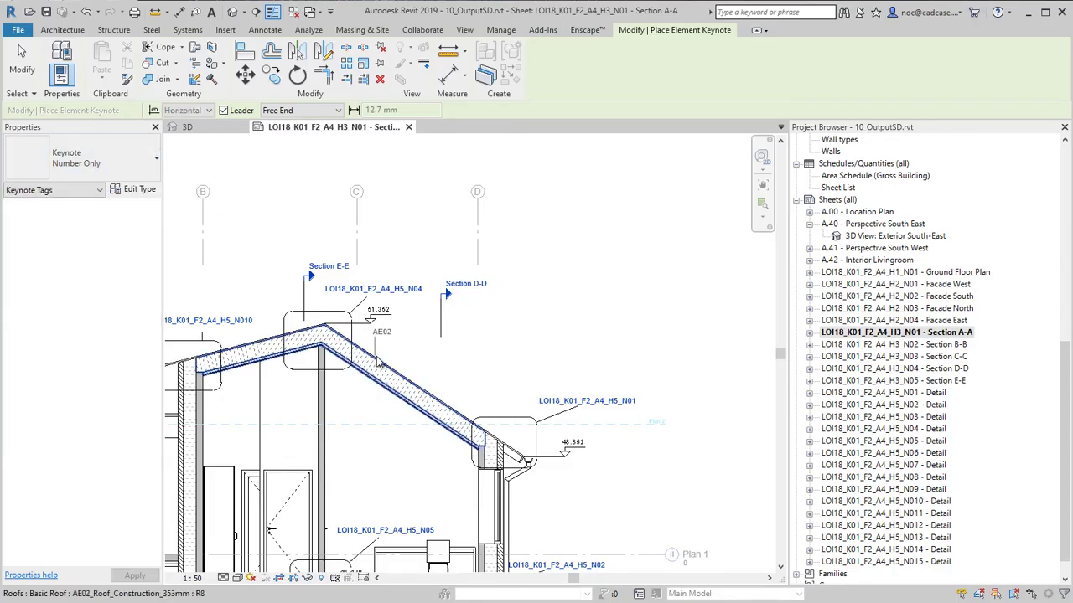
{"action": "key", "text": "Tab"}
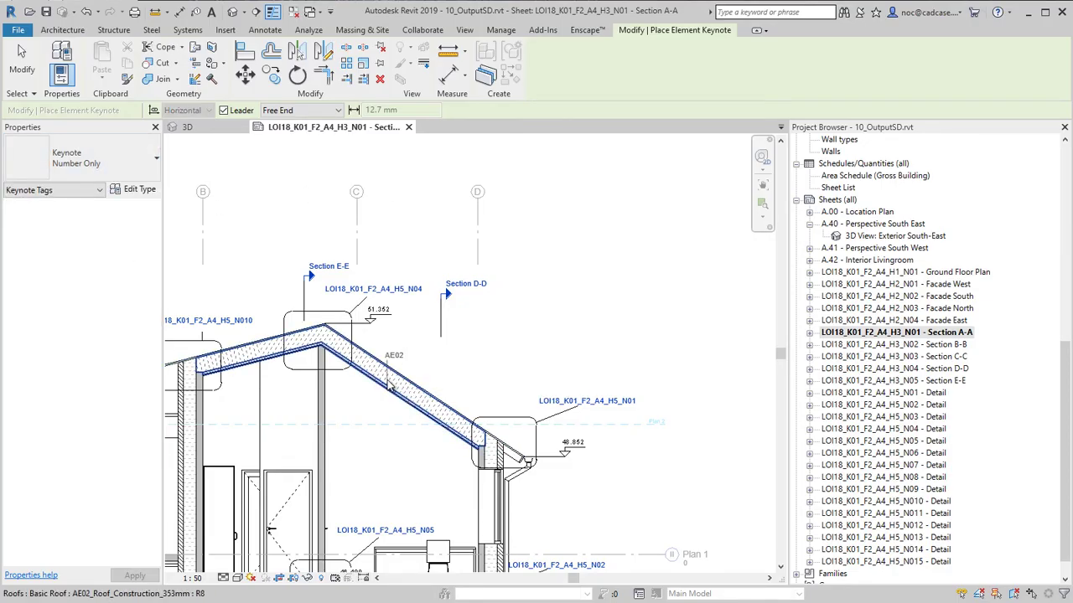
{"action": "left_click", "coordinate": [84, 159]}
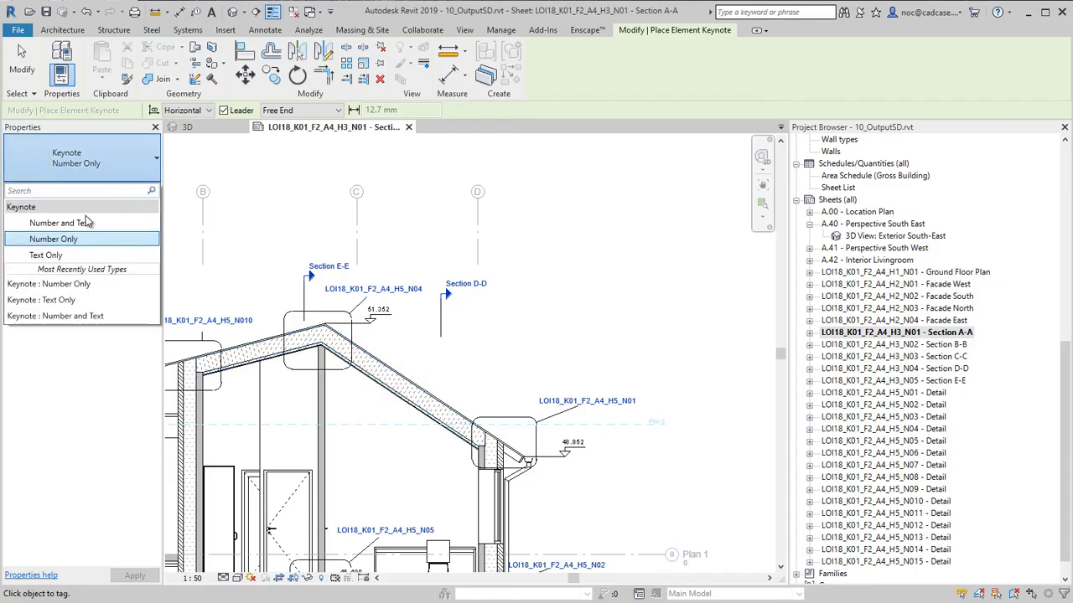
{"action": "left_click", "coordinate": [75, 255]}
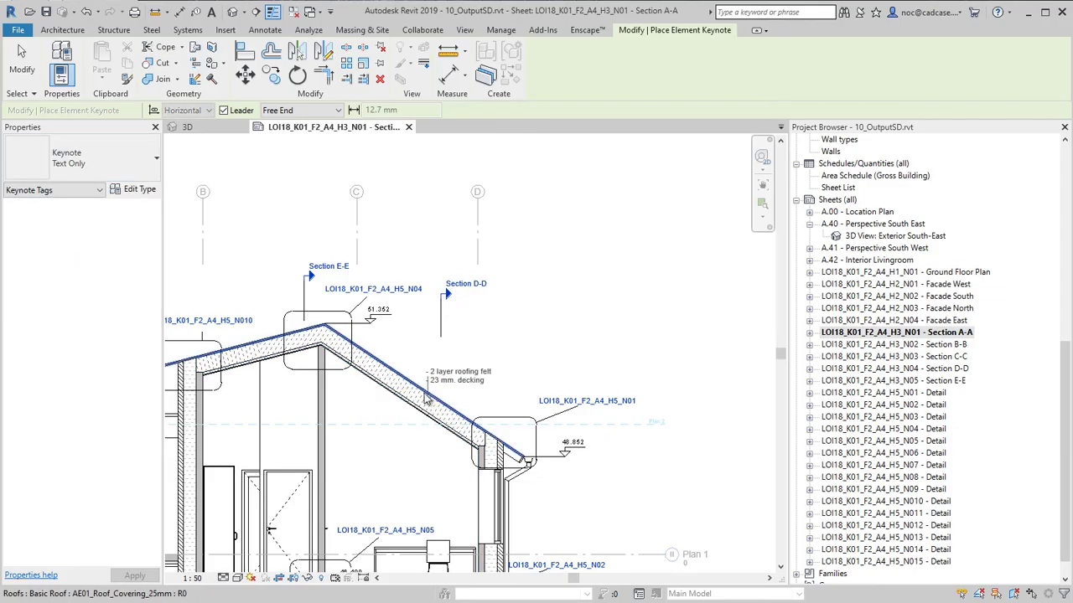
{"action": "left_click", "coordinate": [102, 150]}
{"action": "left_click", "coordinate": [88, 223]}
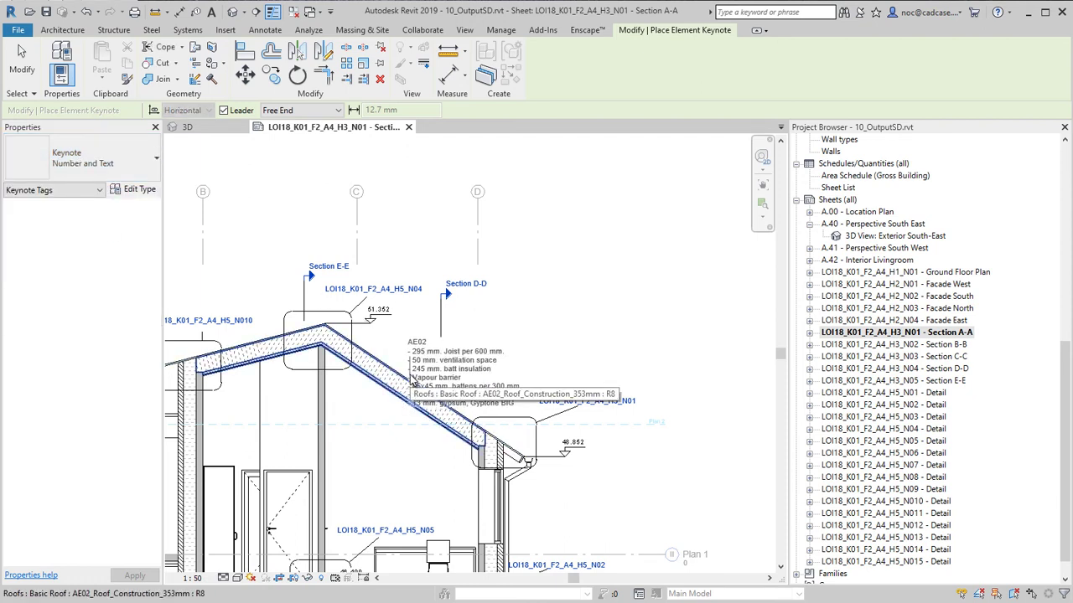
{"action": "left_click", "coordinate": [231, 114]}
- Tag the roof covering with its AE01 keynote and move the text to the open area beside the Section D-D marker
{"action": "scroll", "coordinate": [440, 373], "scroll_direction": "up", "scroll_amount": 3}
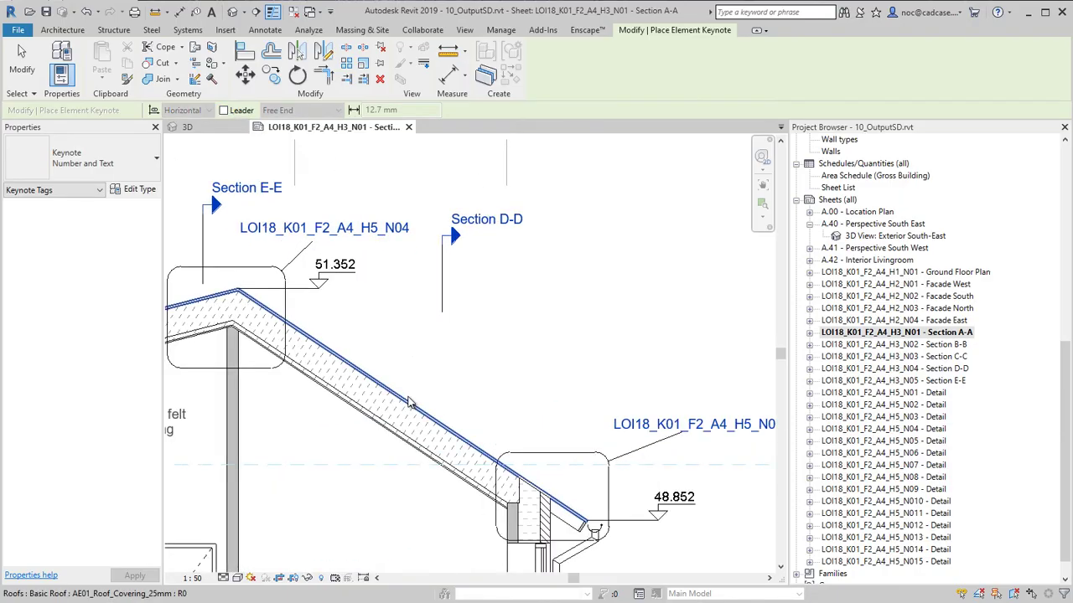
{"action": "scroll", "coordinate": [429, 369], "scroll_direction": "down", "scroll_amount": 3}
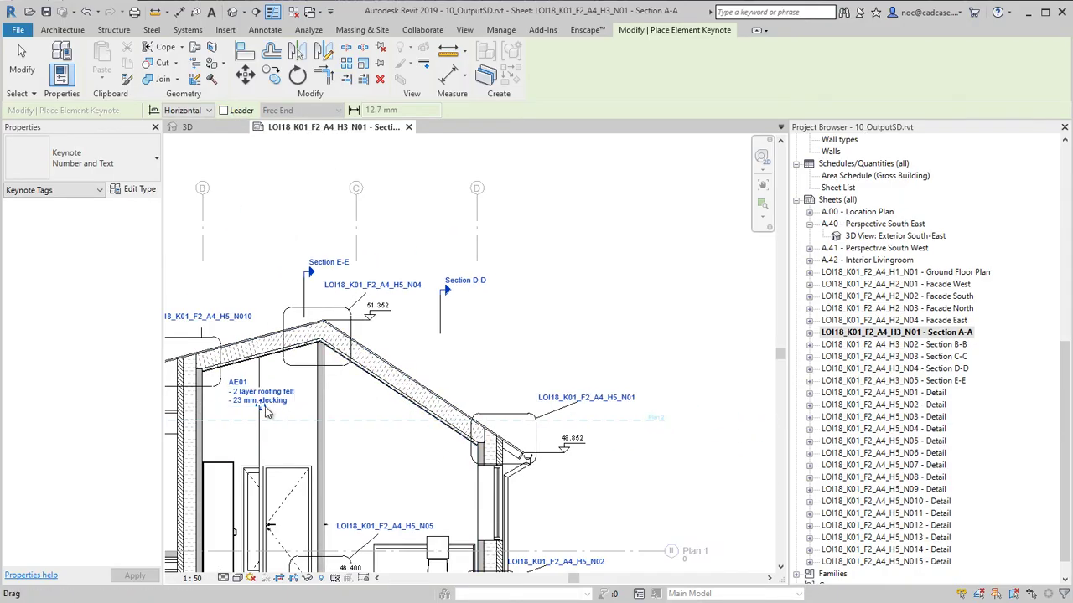
{"action": "left_click", "coordinate": [292, 399]}
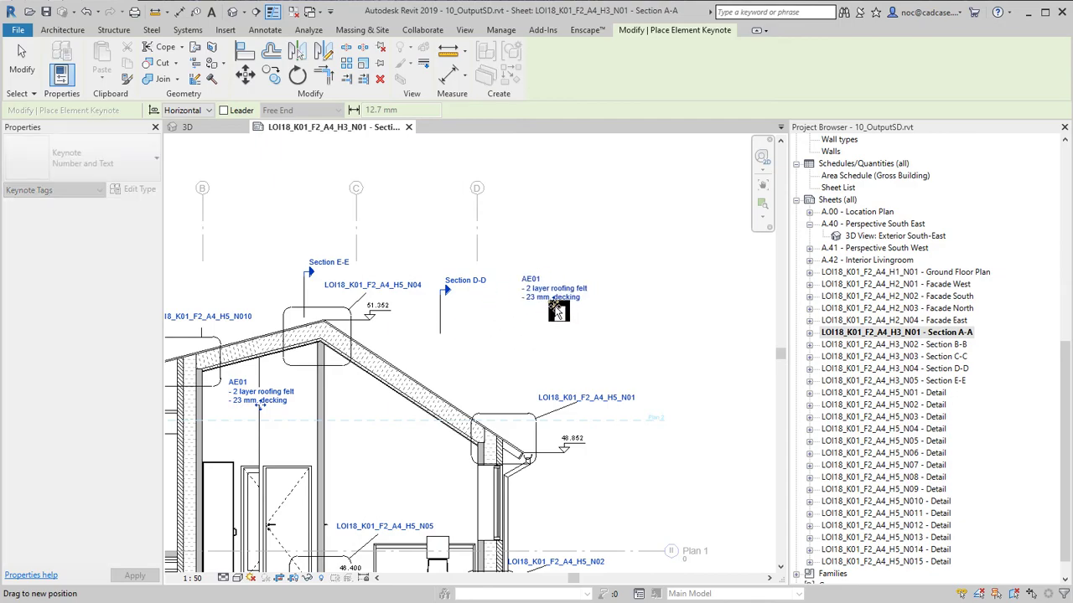
{"action": "left_click_drag", "start_coordinate": [543, 317], "coordinate": [545, 306]}
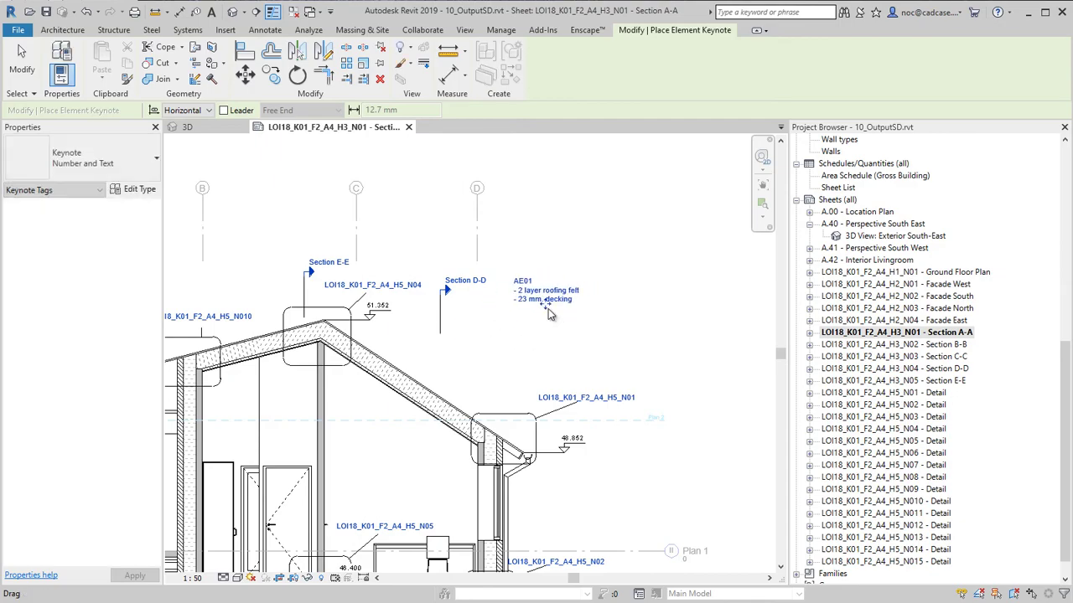
- Tag the roof construction with keynote AE02 directly below AE01, and the exterior masonry wall with AD01 outside the wall under the eave
{"action": "left_click", "coordinate": [410, 399]}
{"action": "left_click_drag", "start_coordinate": [407, 454], "coordinate": [578, 383]}
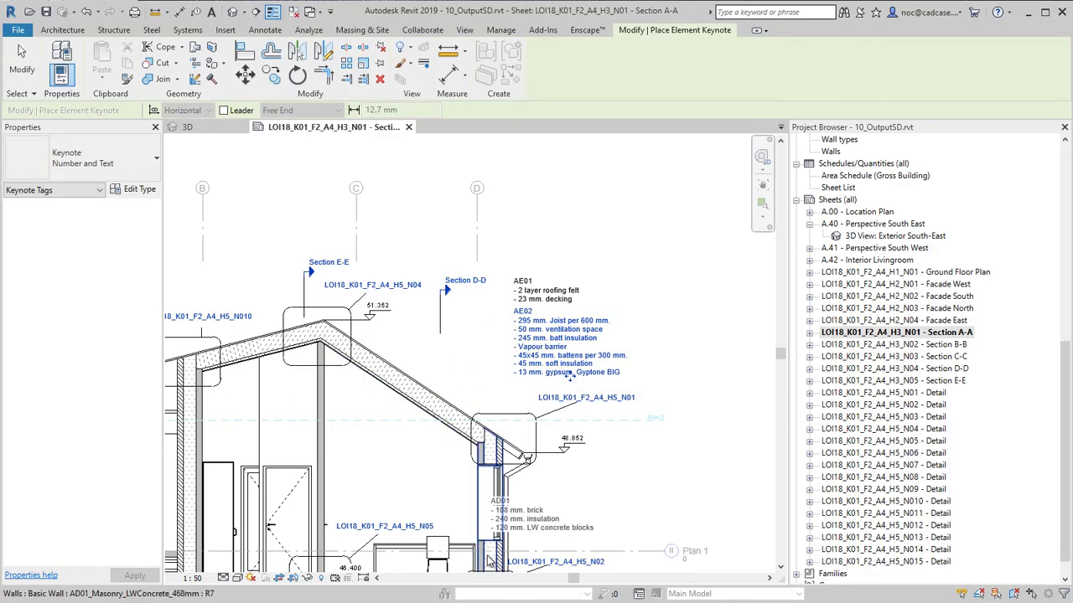
{"action": "left_click", "coordinate": [544, 541]}
{"action": "left_click_drag", "start_coordinate": [545, 541], "coordinate": [576, 523]}
{"action": "scroll", "coordinate": [636, 463], "scroll_direction": "down", "scroll_amount": 1}
{"action": "middle_click_drag", "start_coordinate": [637, 463], "coordinate": [645, 333]}
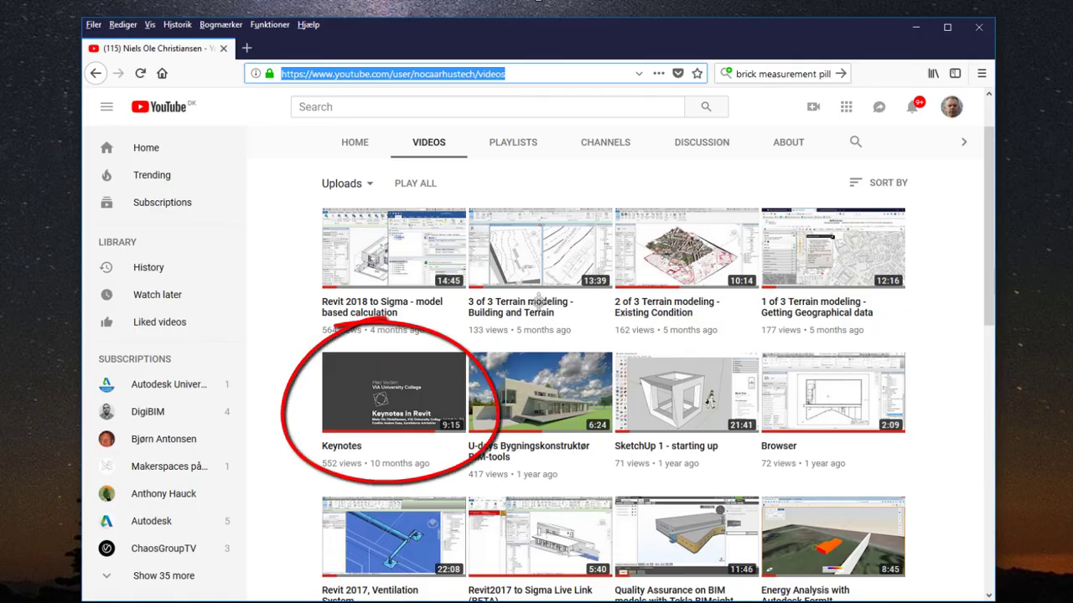
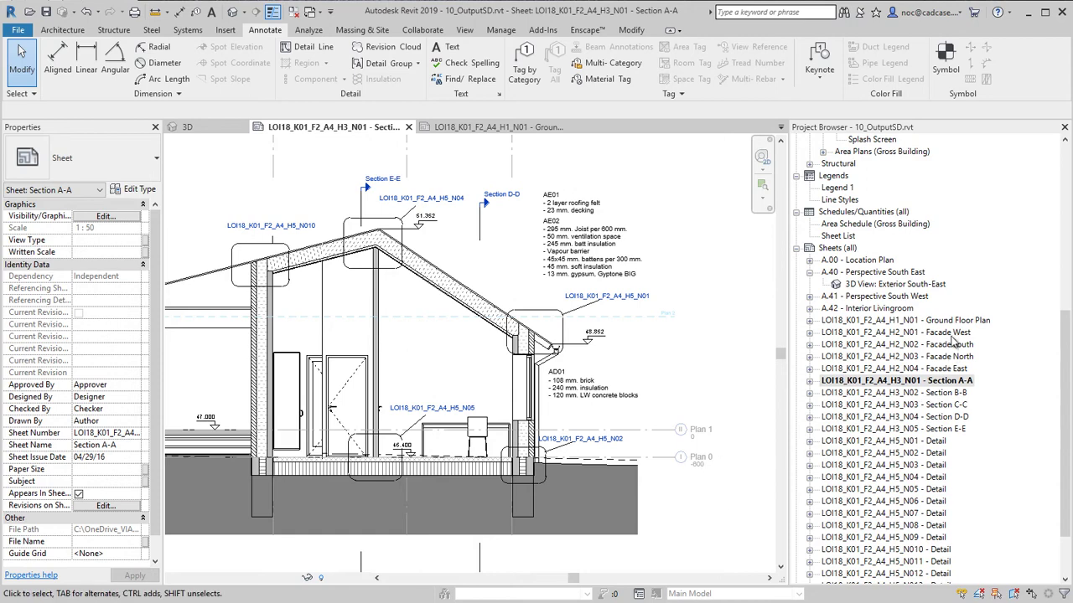
- Open sheet LOI18_K01_F2_A4_H1_N01 and its Ground Floor Plan view at the exterior wall by the Hall
{"action": "double_click", "coordinate": [907, 320]}
{"action": "scroll", "coordinate": [369, 311], "scroll_direction": "up", "scroll_amount": 4}
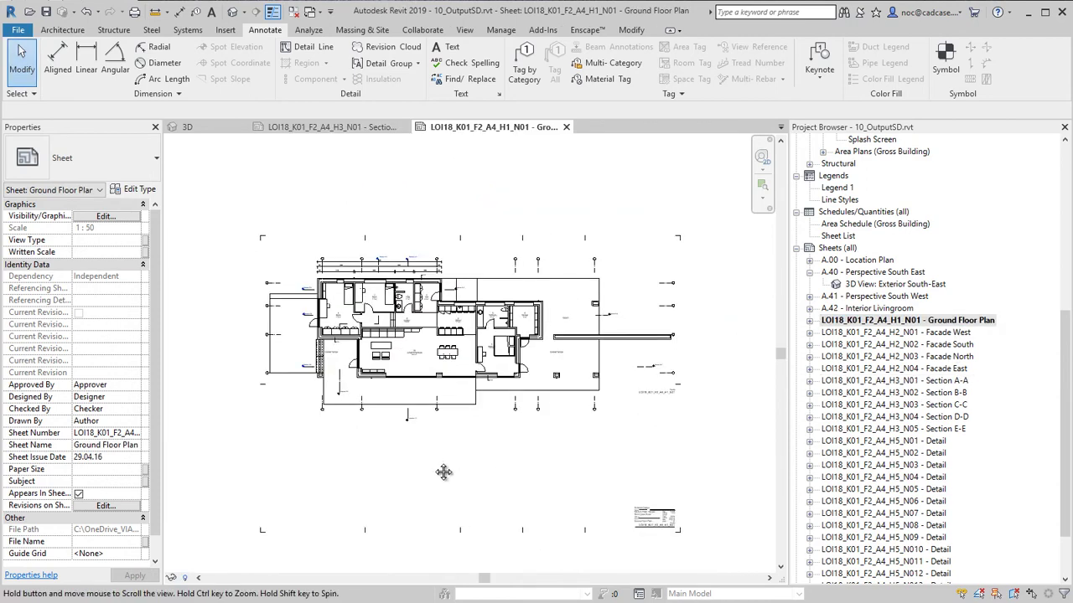
{"action": "scroll", "coordinate": [368, 310], "scroll_direction": "down", "scroll_amount": 2}
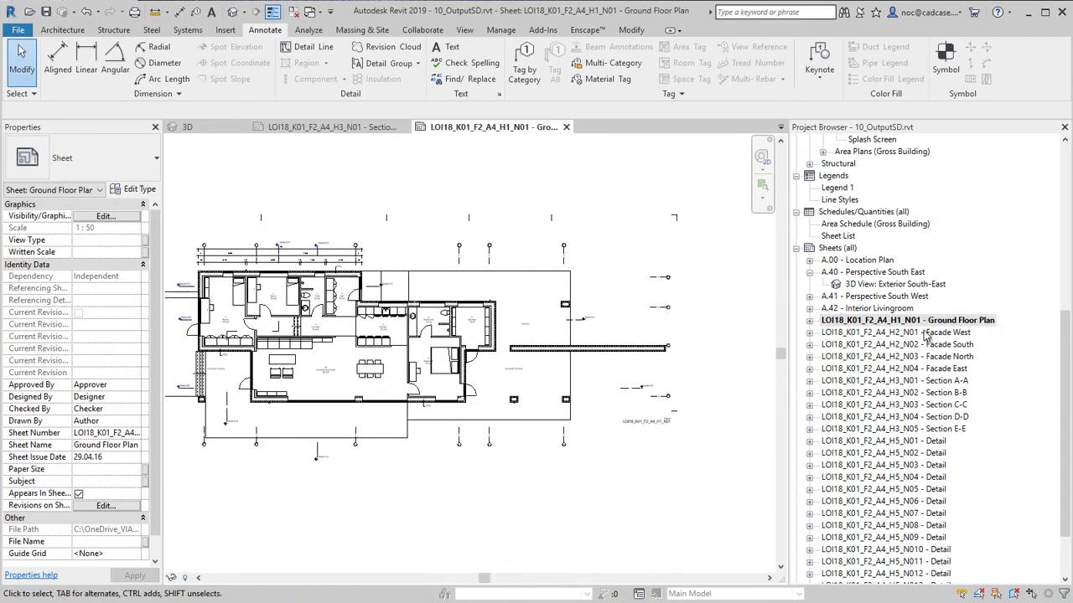
{"action": "left_click", "coordinate": [809, 320]}
{"action": "double_click", "coordinate": [897, 332]}
{"action": "scroll", "coordinate": [411, 311], "scroll_direction": "up", "scroll_amount": 3}
{"action": "scroll", "coordinate": [412, 311], "scroll_direction": "up", "scroll_amount": 2}
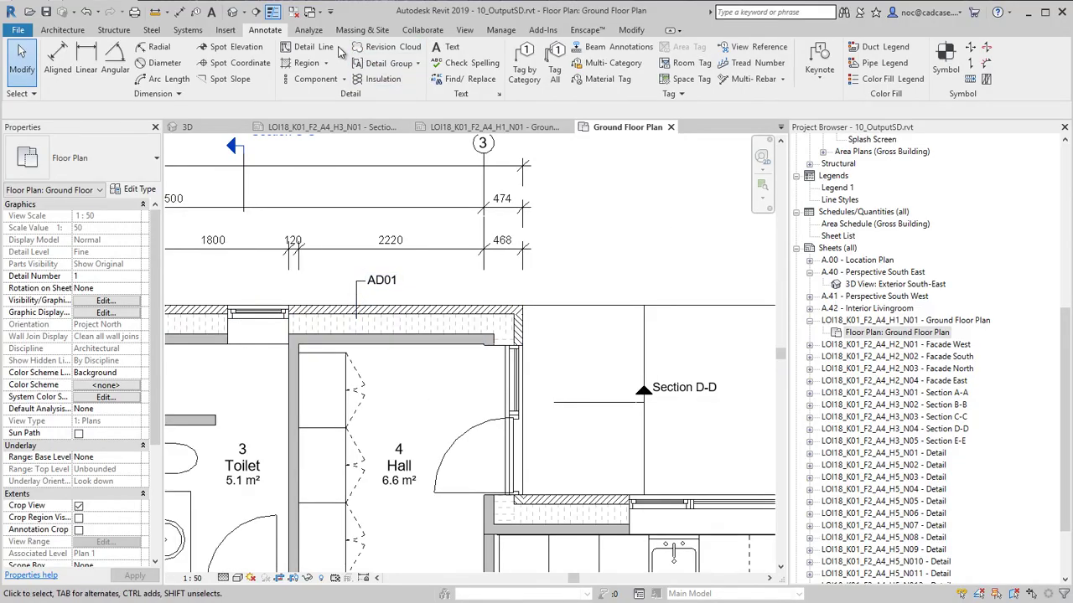
- Try a Number Only element keynote with a leader on the Hall's exterior wall, cancel it and close the floor plan view
{"action": "left_click", "coordinate": [820, 71]}
{"action": "left_click", "coordinate": [837, 98]}
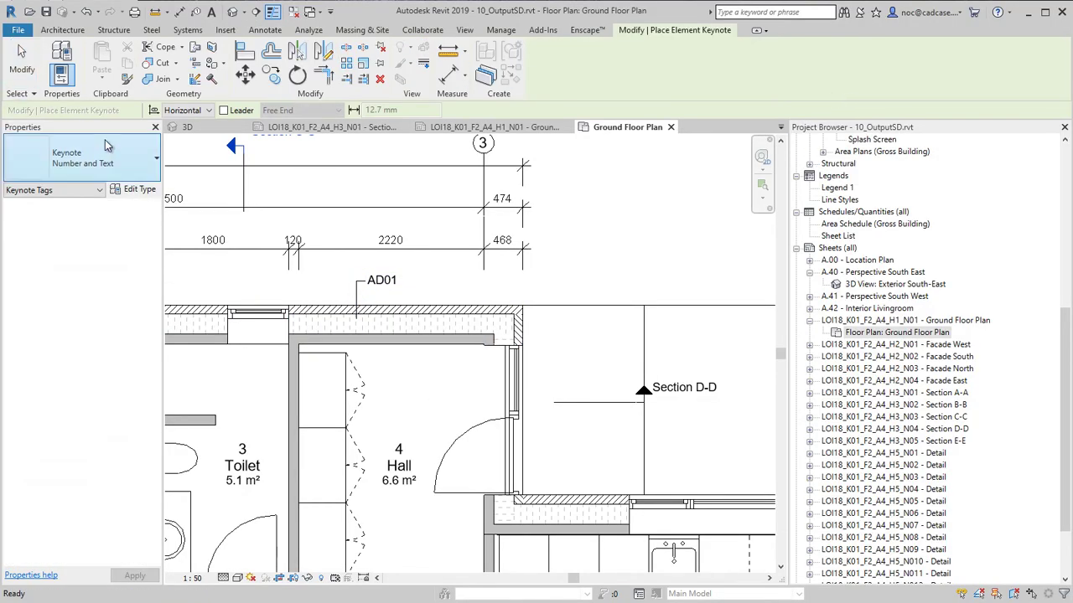
{"action": "left_click", "coordinate": [80, 161]}
{"action": "left_click", "coordinate": [52, 238]}
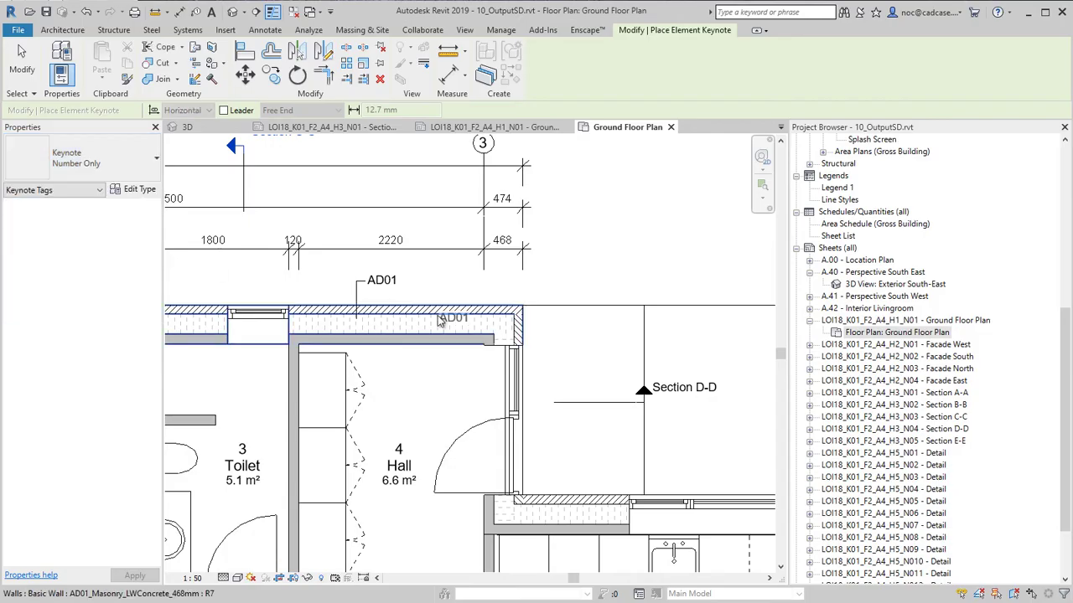
{"action": "left_click", "coordinate": [223, 109]}
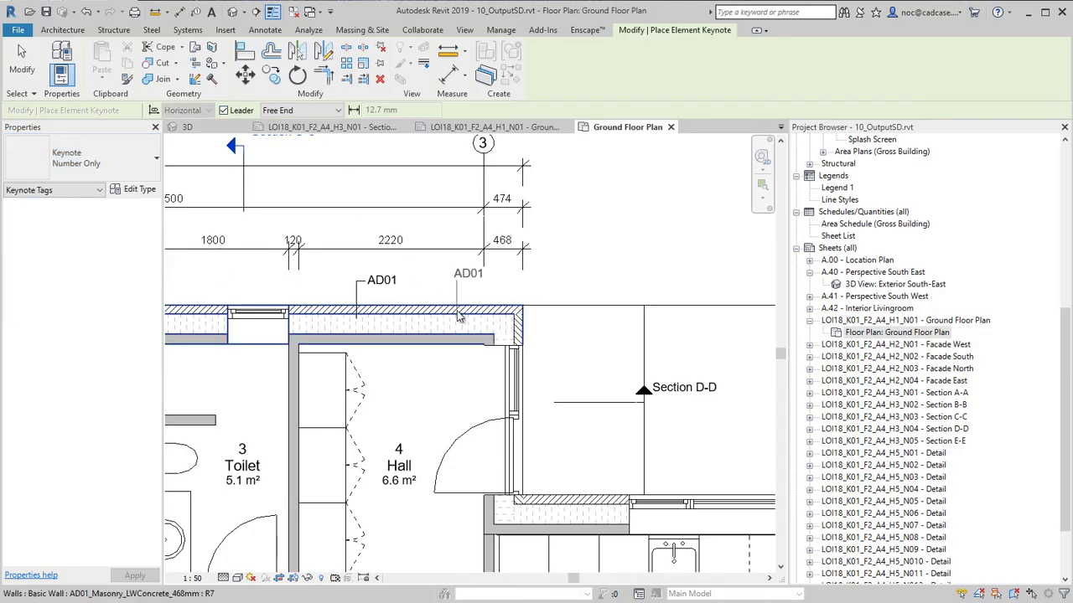
{"action": "scroll", "coordinate": [461, 312], "scroll_direction": "down", "scroll_amount": 6}
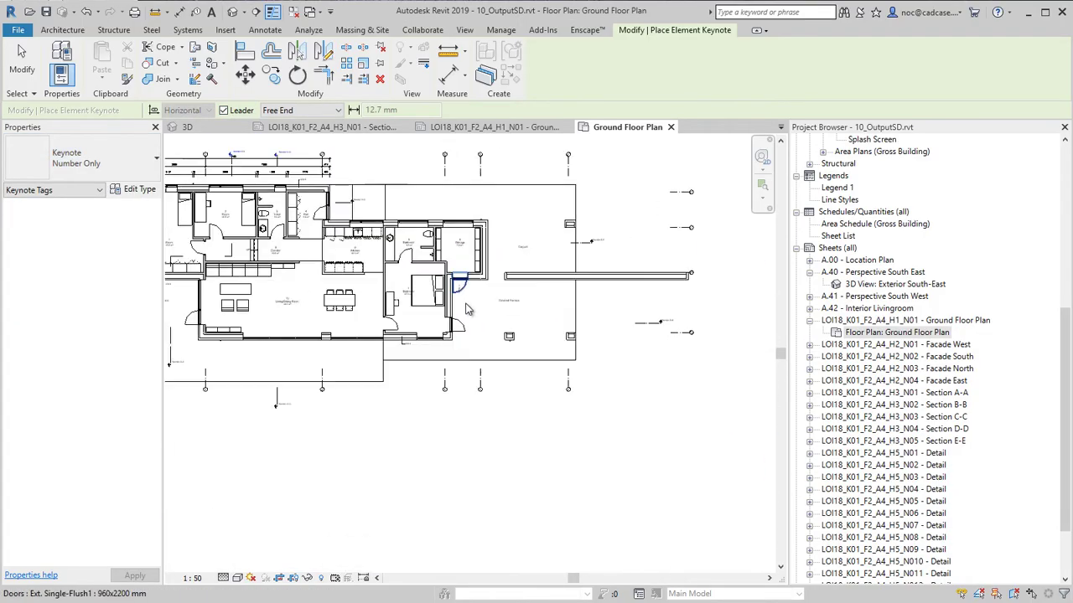
{"action": "key", "text": "Escape"}
{"action": "key", "text": "Escape"}
{"action": "left_click", "coordinate": [670, 127]}
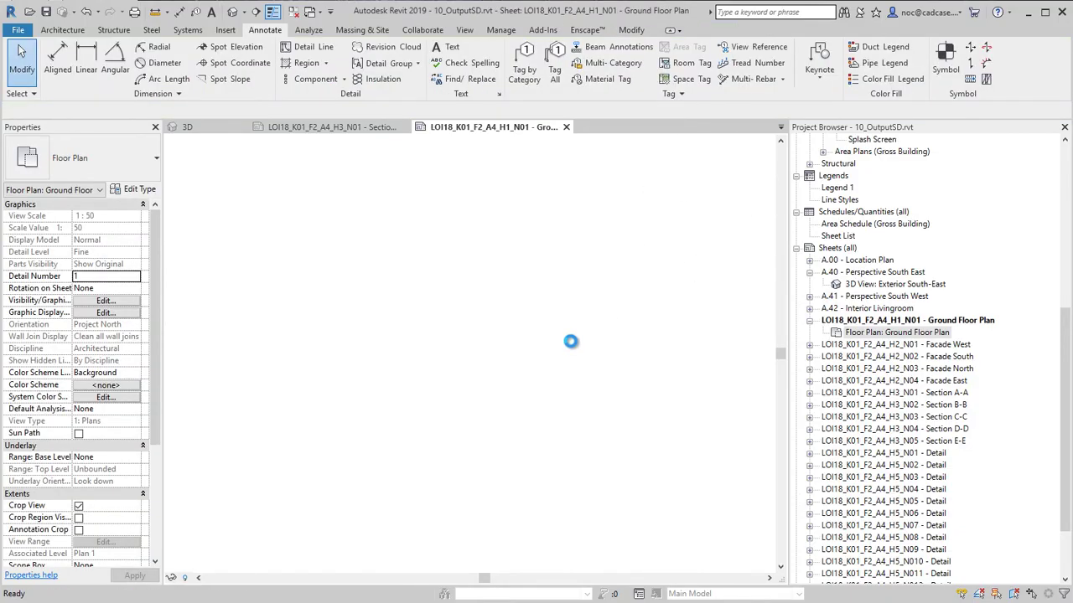
- Create a keynote legend named Wall types with the Key Value and Keynote Text fields
{"action": "scroll", "coordinate": [550, 350], "scroll_direction": "up", "scroll_amount": 5}
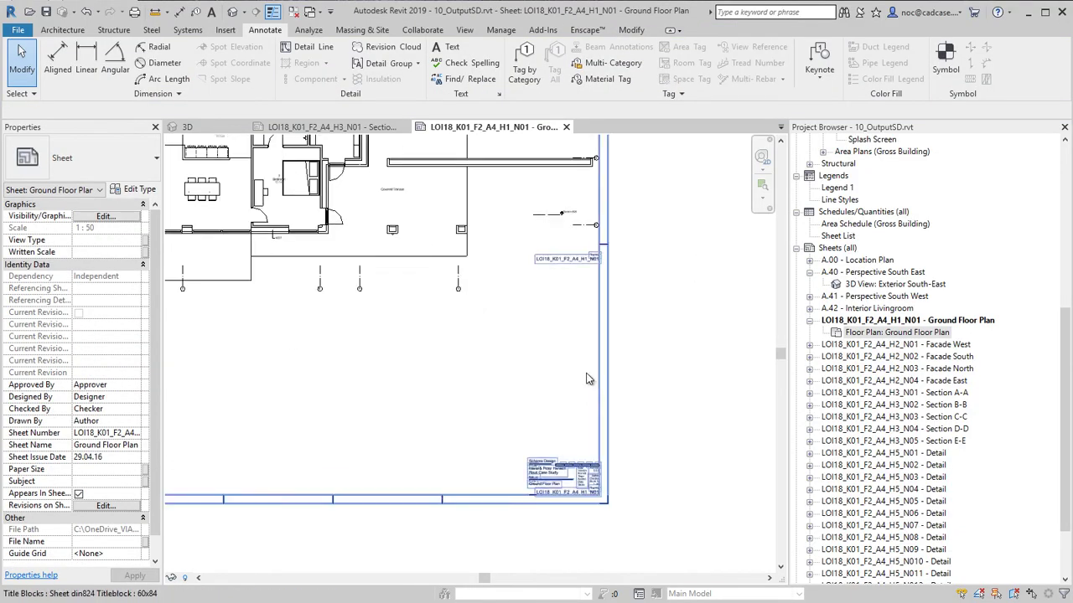
{"action": "middle_click_drag", "start_coordinate": [607, 335], "coordinate": [589, 393]}
{"action": "left_click", "coordinate": [464, 30]}
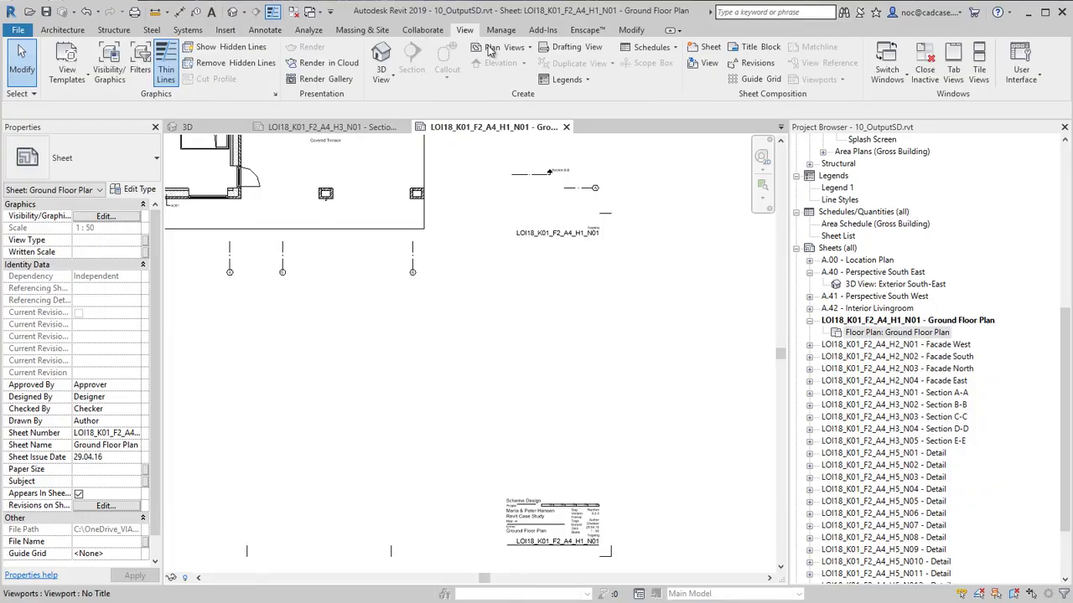
{"action": "left_click", "coordinate": [584, 84]}
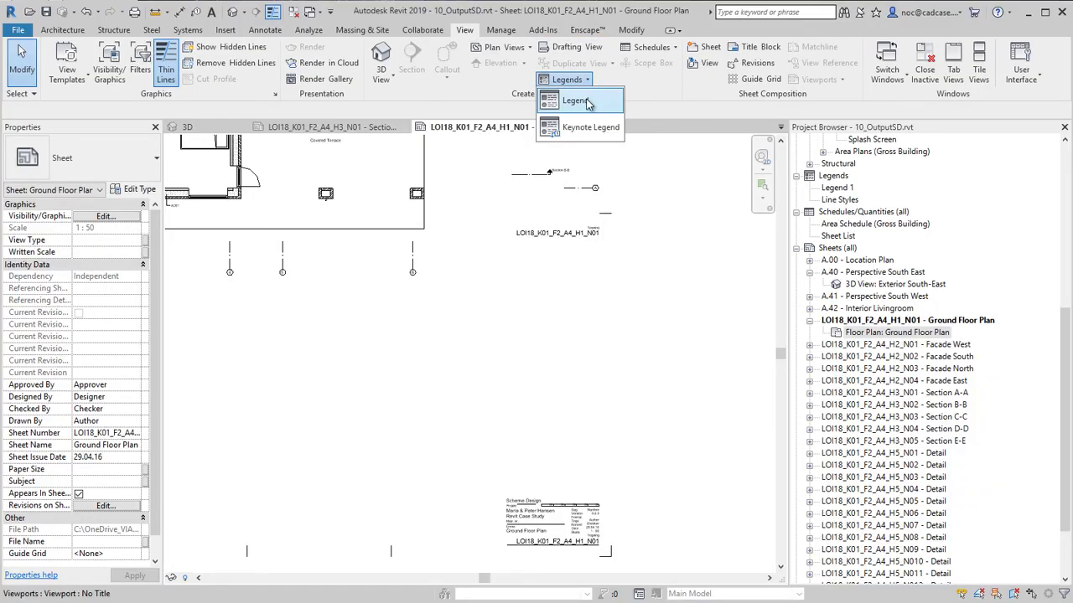
{"action": "left_click", "coordinate": [587, 125]}
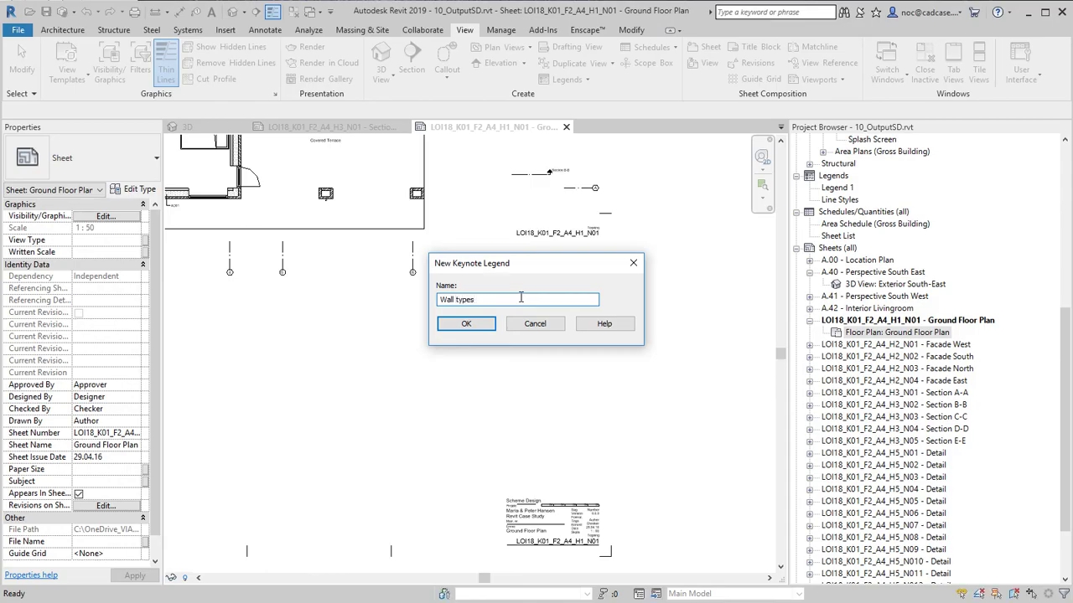
{"action": "key", "text": "Return"}
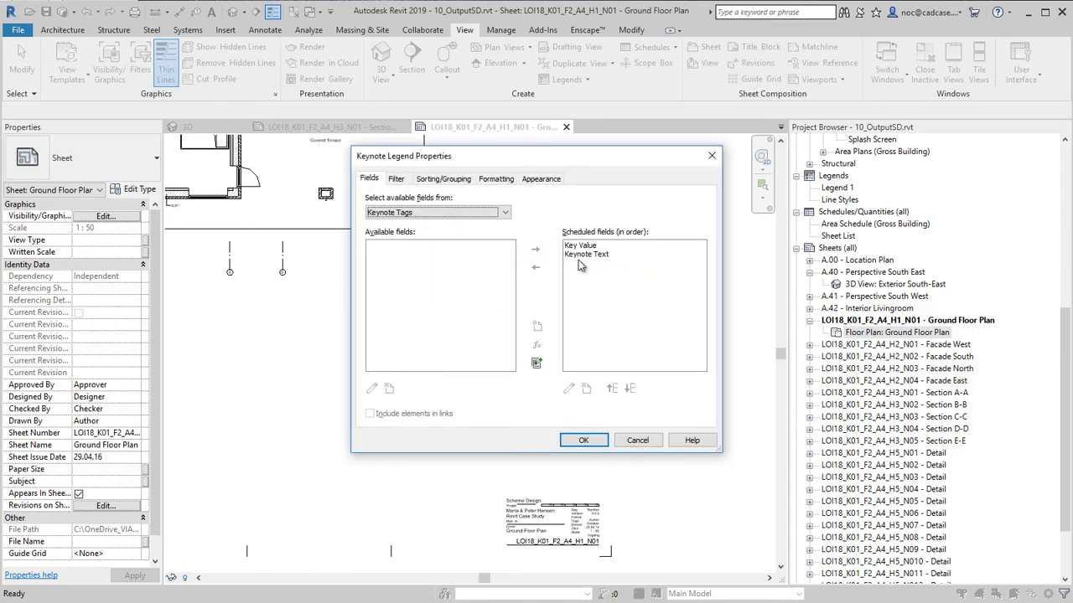
{"action": "left_click", "coordinate": [584, 439]}
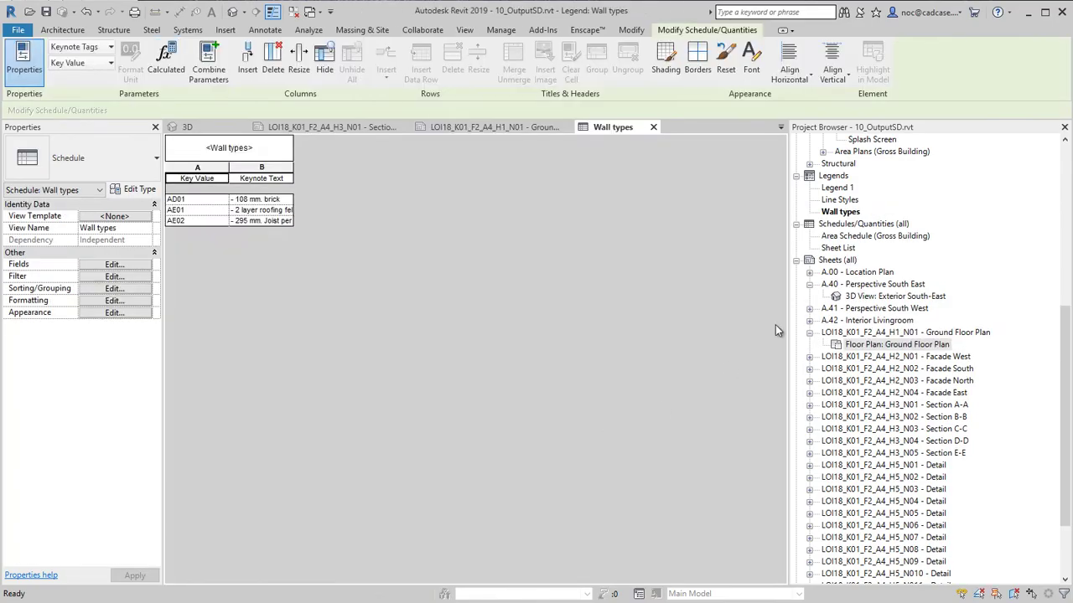
- Close the legend view and place the Wall types legend on the Ground Floor Plan sheet, above the title block
{"action": "left_click", "coordinate": [654, 130]}
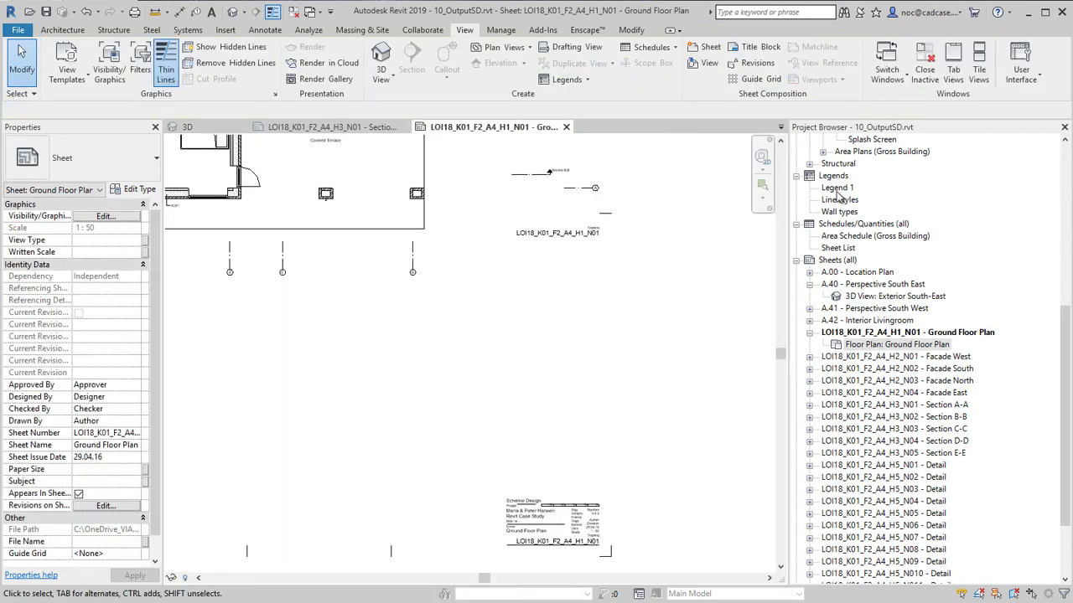
{"action": "left_click", "coordinate": [850, 213]}
{"action": "left_click_drag", "start_coordinate": [532, 339], "coordinate": [488, 289]}
{"action": "left_click", "coordinate": [451, 295]}
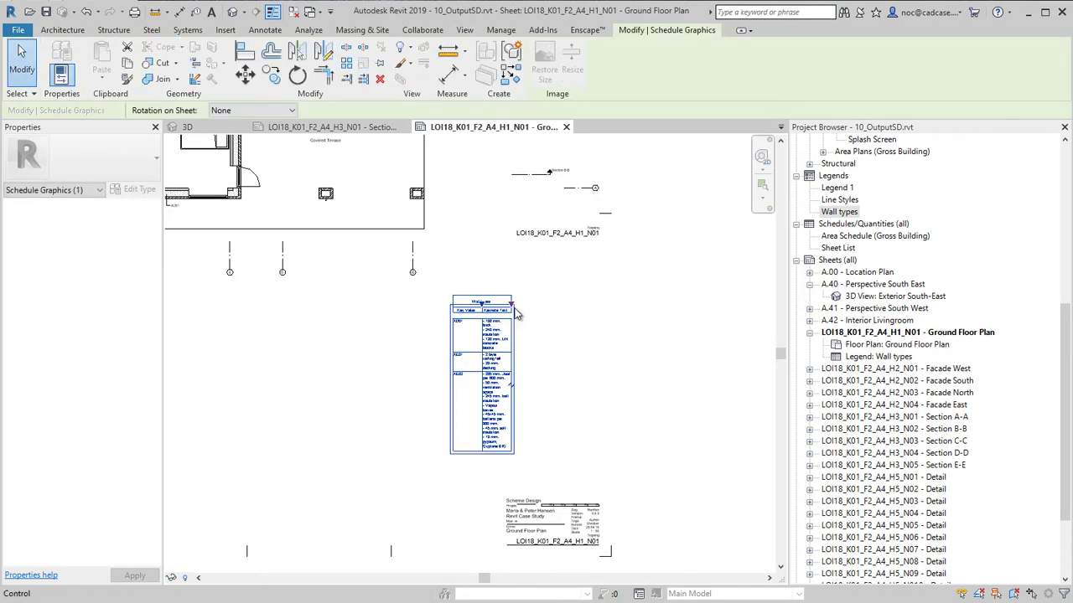
- Widen the Keynote Text column of the Wall types legend on the sheet and open the legend for editing
{"action": "scroll", "coordinate": [549, 276], "scroll_direction": "up", "scroll_amount": 2}
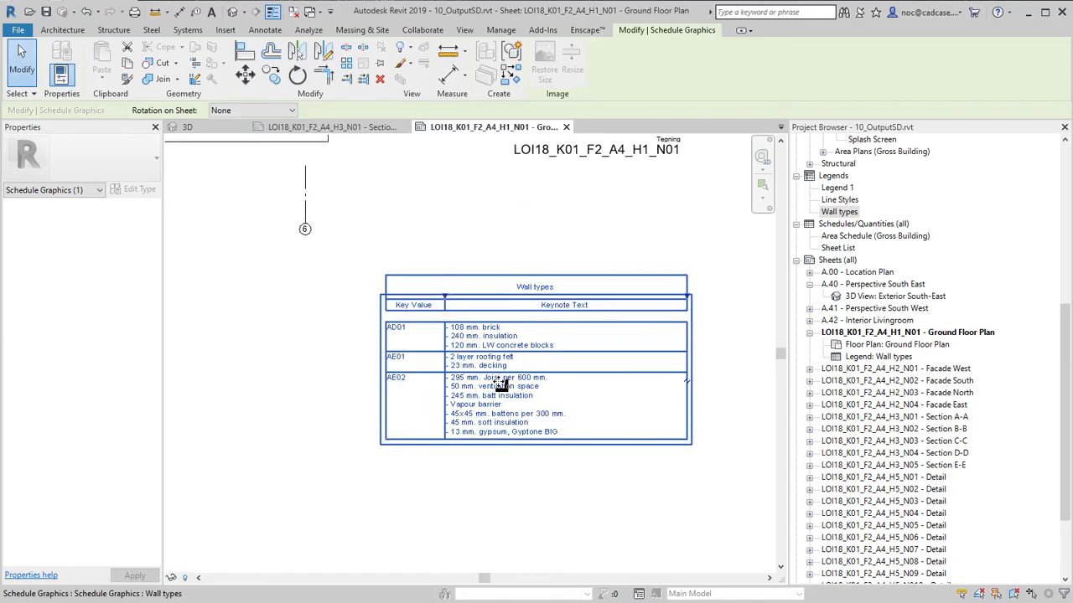
{"action": "key", "text": "Escape"}
{"action": "double_click", "coordinate": [482, 436]}
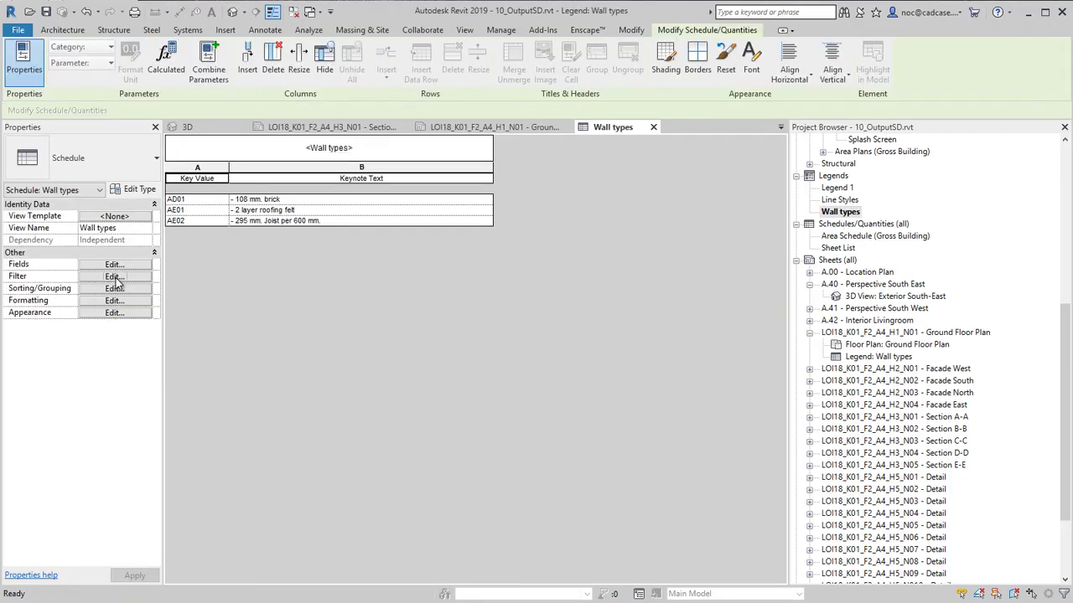
- Filter the Wall types legend by Key Value with a begins with rule that keeps only wall keynote AD01, and close the legend view
{"action": "left_click", "coordinate": [114, 276]}
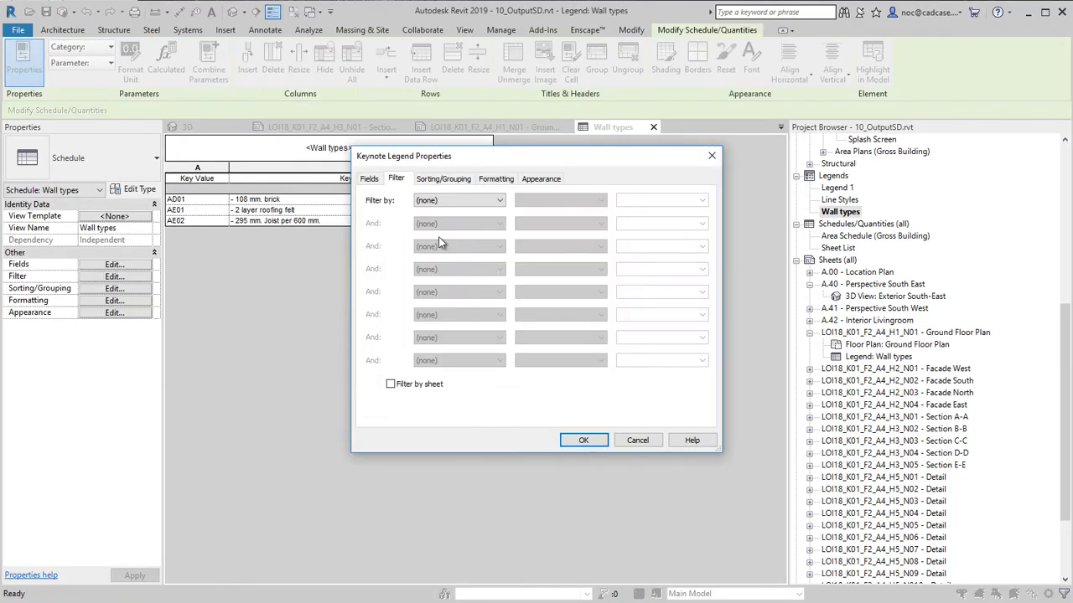
{"action": "left_click", "coordinate": [494, 201]}
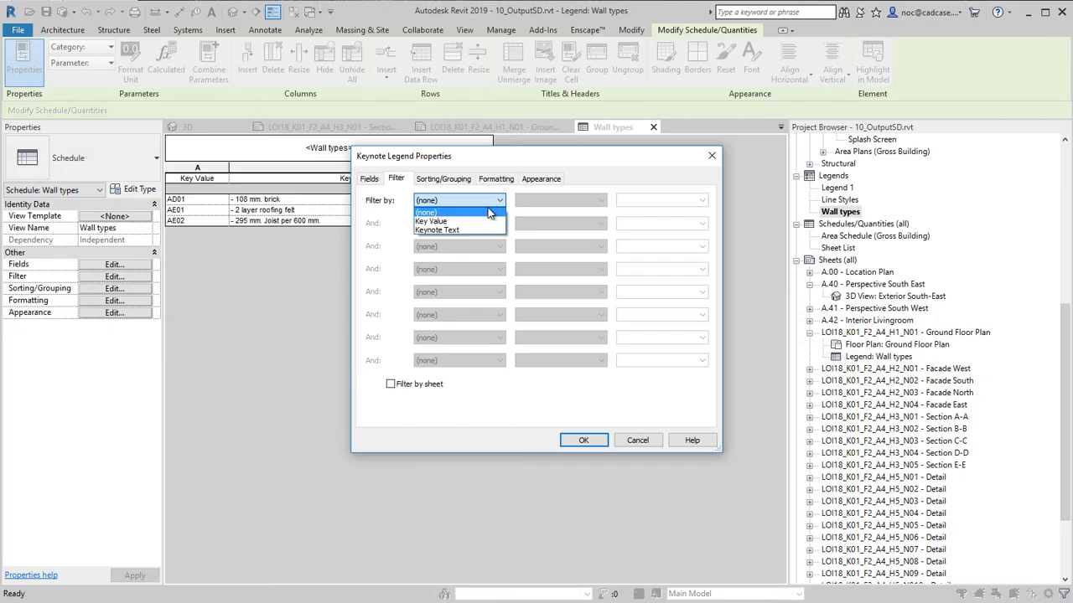
{"action": "left_click", "coordinate": [486, 221]}
{"action": "left_click", "coordinate": [557, 201]}
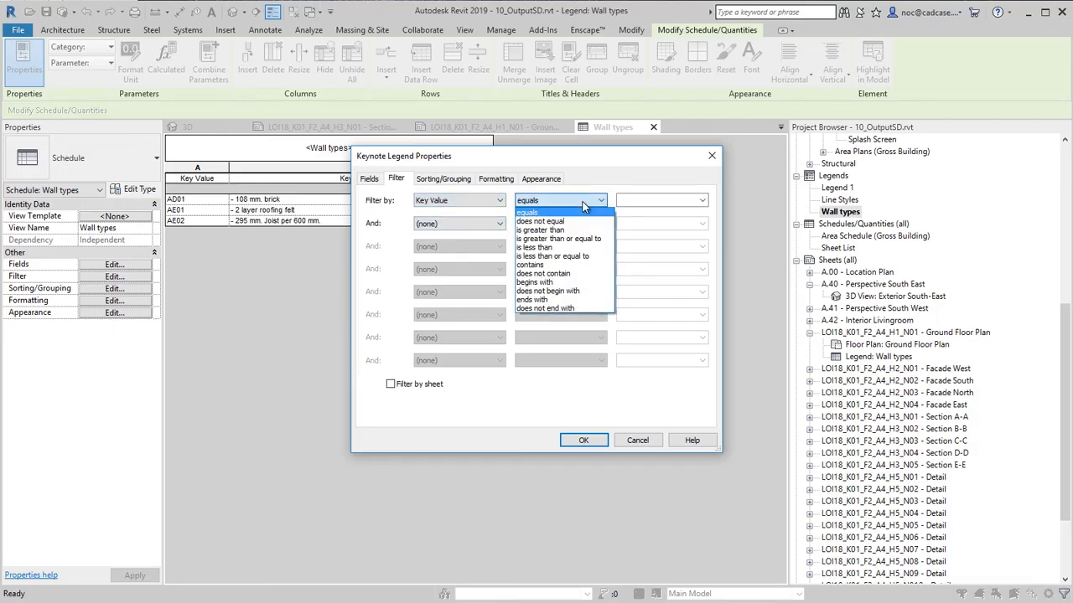
{"action": "left_click", "coordinate": [551, 284]}
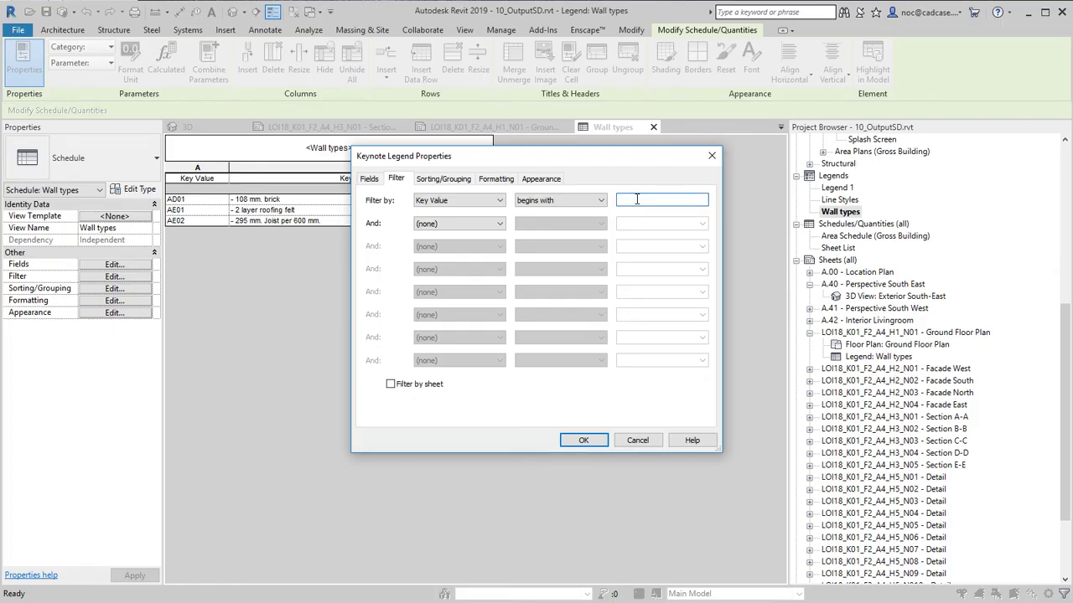
{"action": "left_click", "coordinate": [584, 440]}
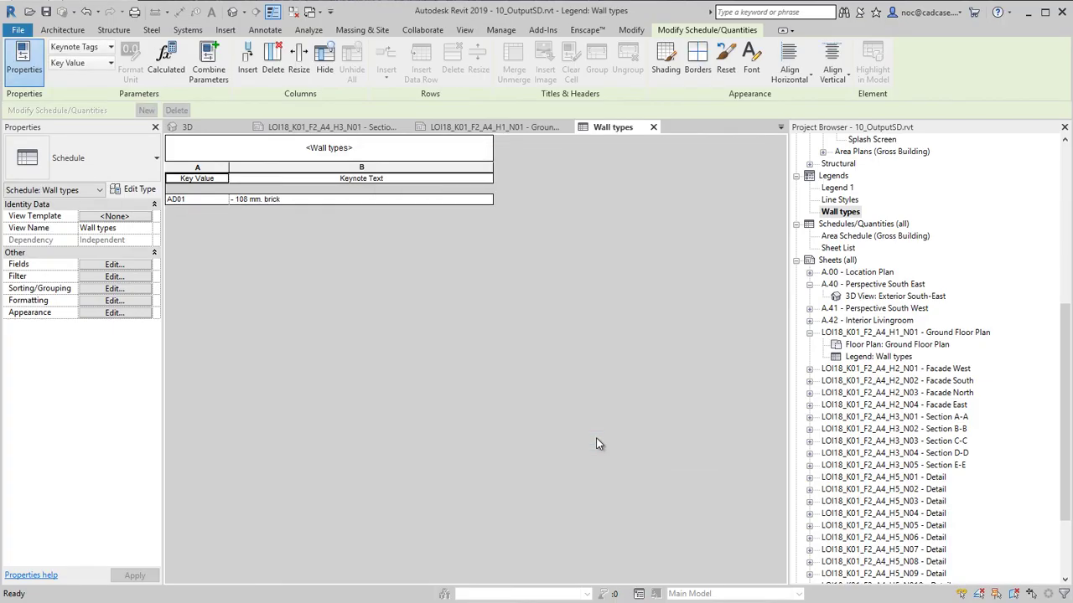
{"action": "left_click", "coordinate": [653, 128]}
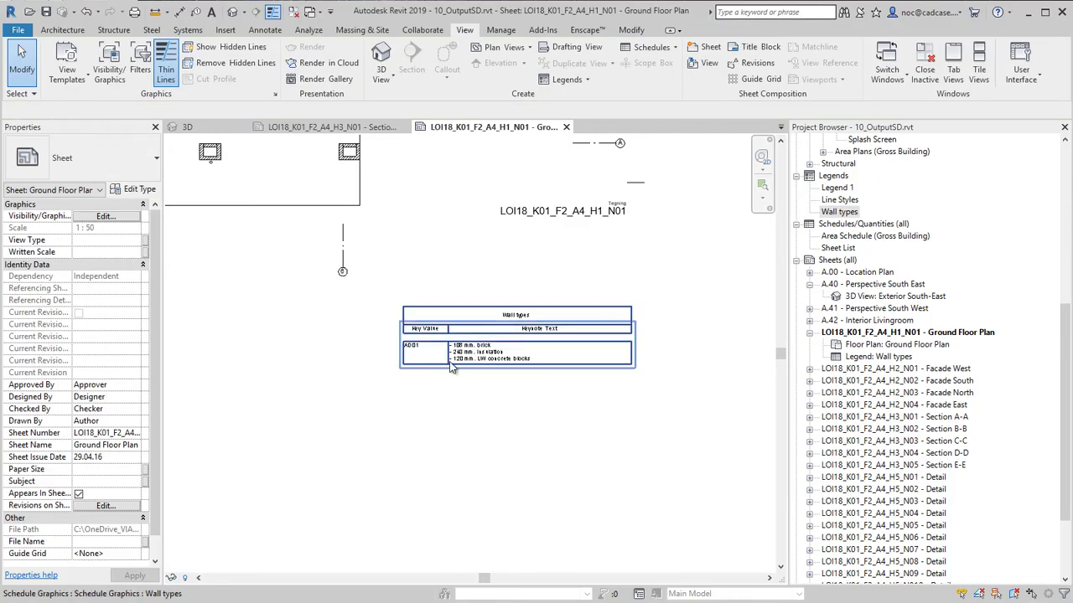
- Create a legend view named Walls at a scale of 1 : 50
{"action": "scroll", "coordinate": [503, 377], "scroll_direction": "up", "scroll_amount": 3}
{"action": "scroll", "coordinate": [277, 427], "scroll_direction": "down", "scroll_amount": 1}
{"action": "left_click", "coordinate": [567, 80]}
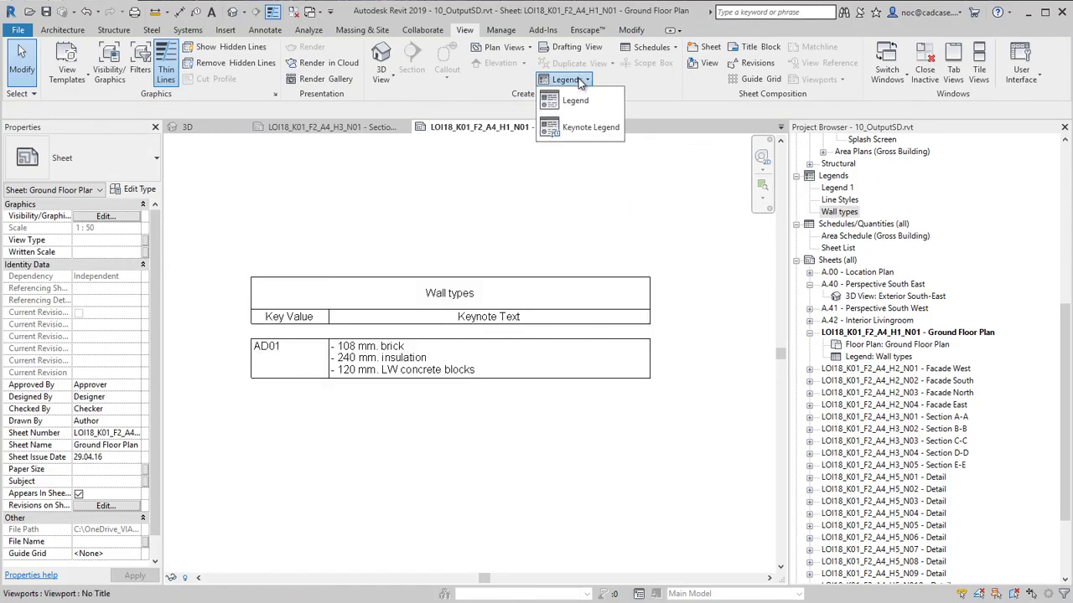
{"action": "left_click", "coordinate": [574, 82]}
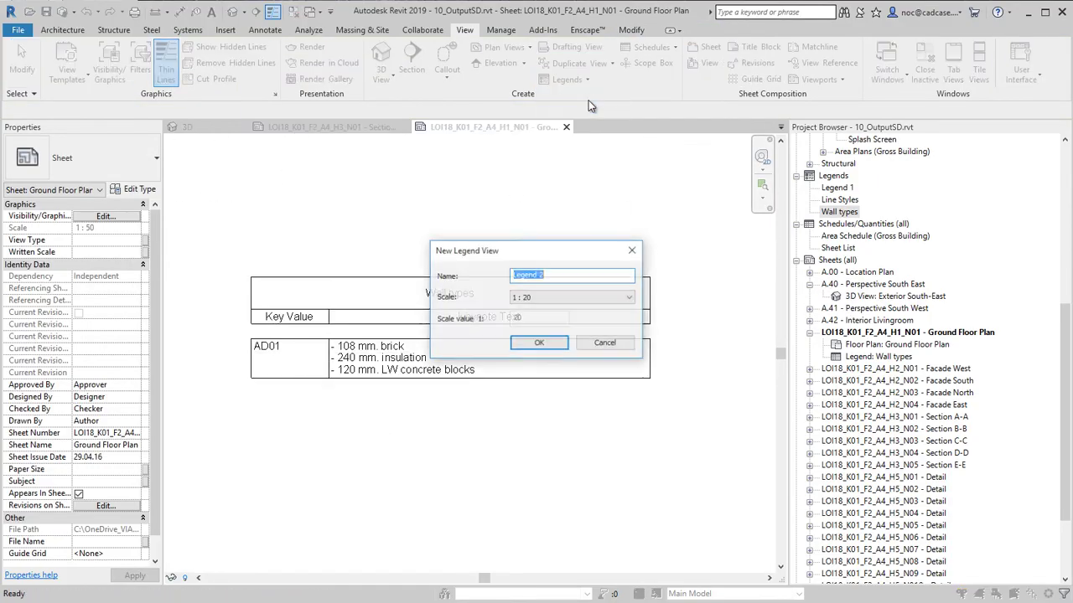
{"action": "left_click", "coordinate": [597, 297]}
{"action": "left_click", "coordinate": [544, 365]}
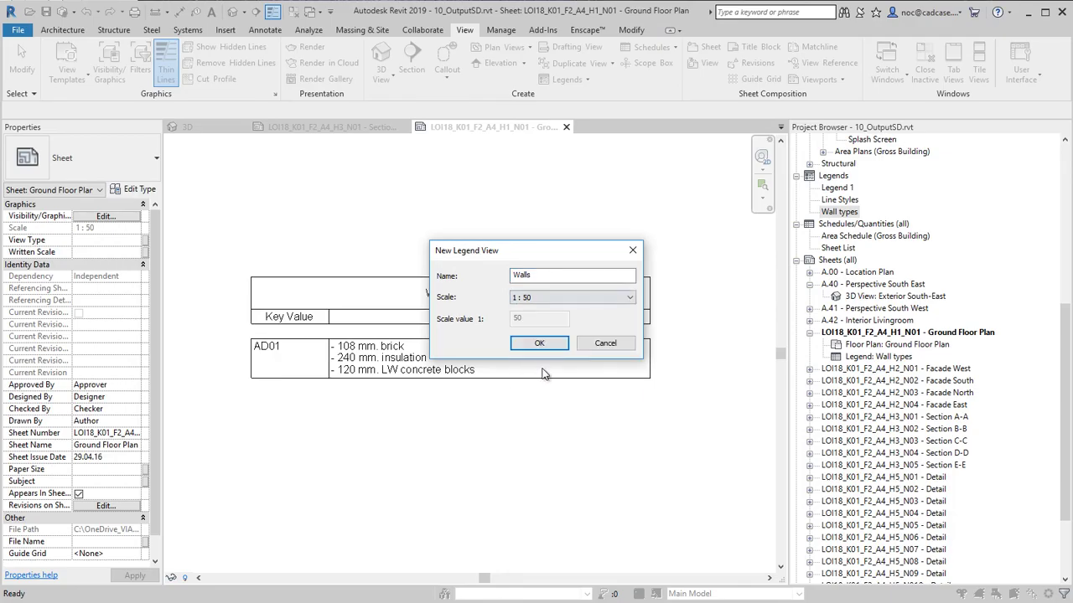
{"action": "left_click", "coordinate": [540, 344]}
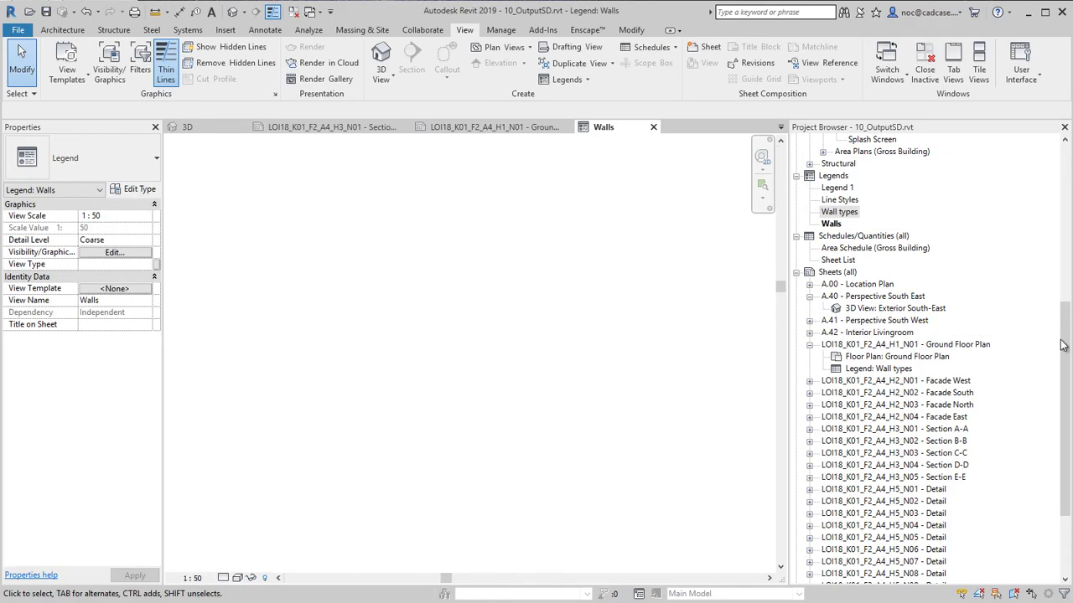
- Insert the basic wall type AD01_Masonry_LWConcrete_468mm as a legend component in the Walls legend
{"action": "left_click_drag", "start_coordinate": [1060, 344], "coordinate": [1036, 474]}
{"action": "left_click", "coordinate": [809, 547]}
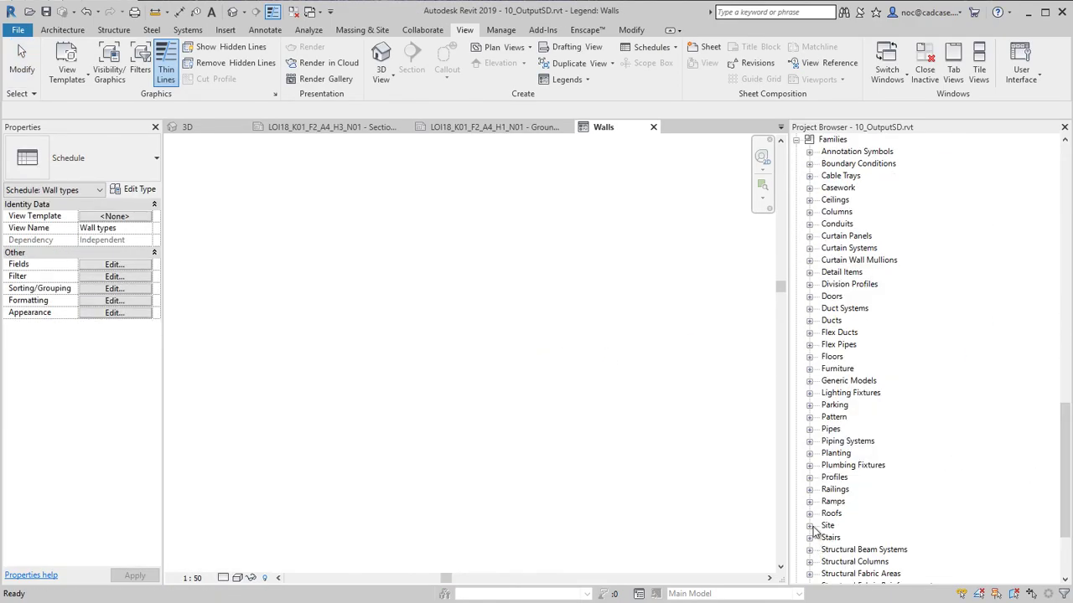
{"action": "scroll", "coordinate": [813, 530], "scroll_direction": "down", "scroll_amount": 3}
{"action": "left_click", "coordinate": [810, 529]}
{"action": "left_click_drag", "start_coordinate": [898, 349], "coordinate": [470, 299]}
{"action": "left_click", "coordinate": [509, 316]}
{"action": "key", "text": "Escape"}
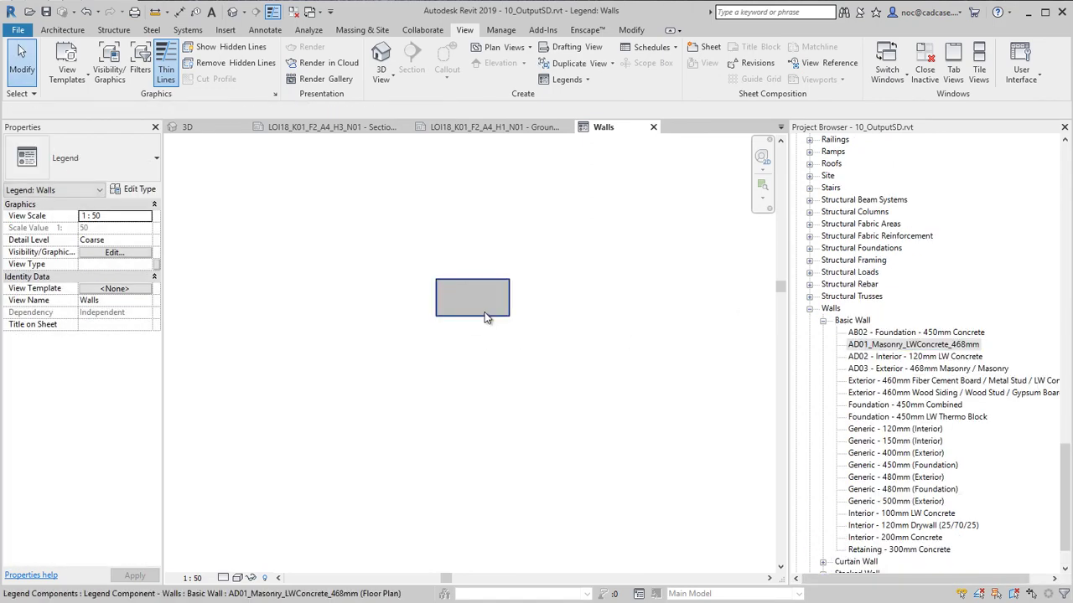
- Set the Walls legend's detail level to Fine and close the legend view
{"action": "left_click", "coordinate": [486, 316]}
{"action": "left_click", "coordinate": [222, 577]}
{"action": "left_click", "coordinate": [241, 563]}
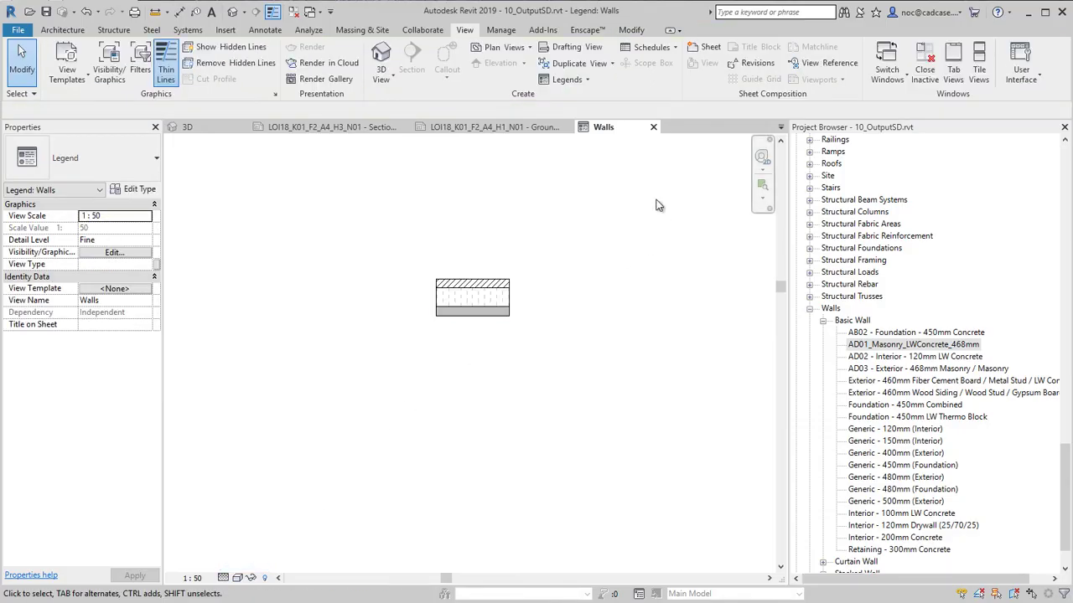
{"action": "left_click", "coordinate": [653, 127]}
- Place the Walls legend on the Ground Floor Plan sheet below the Wall types table and set its viewport type to No Title
{"action": "left_click", "coordinate": [810, 309]}
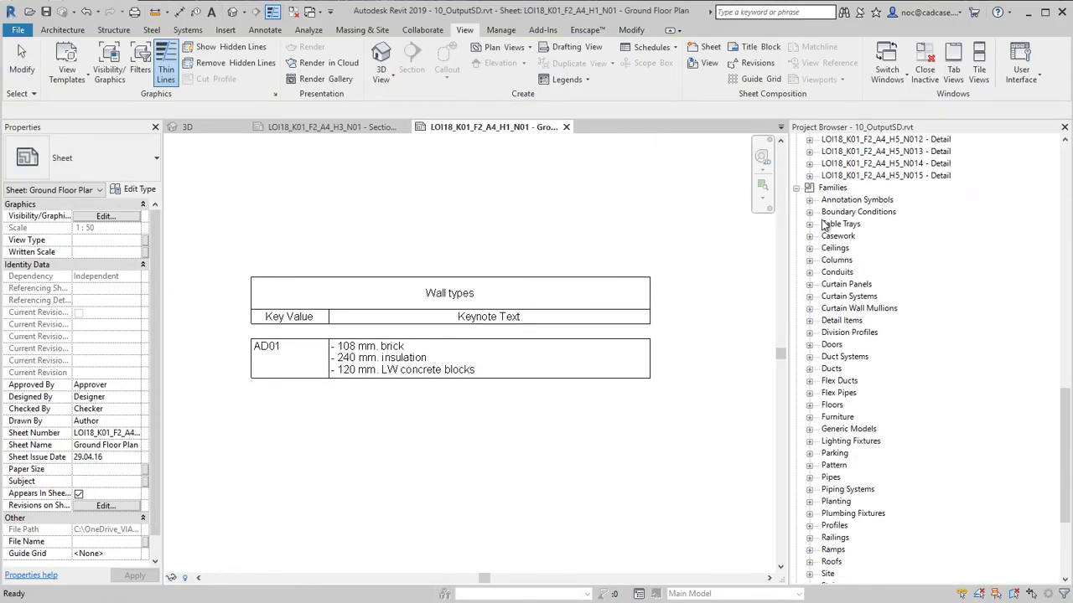
{"action": "scroll", "coordinate": [791, 279], "scroll_direction": "up", "scroll_amount": 10}
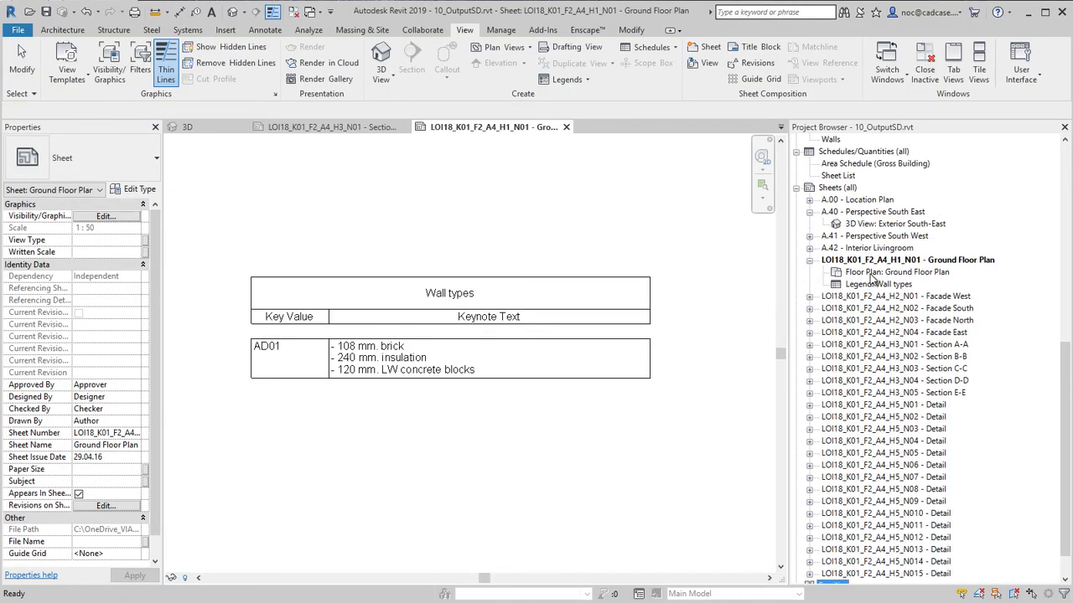
{"action": "left_click", "coordinate": [872, 273]}
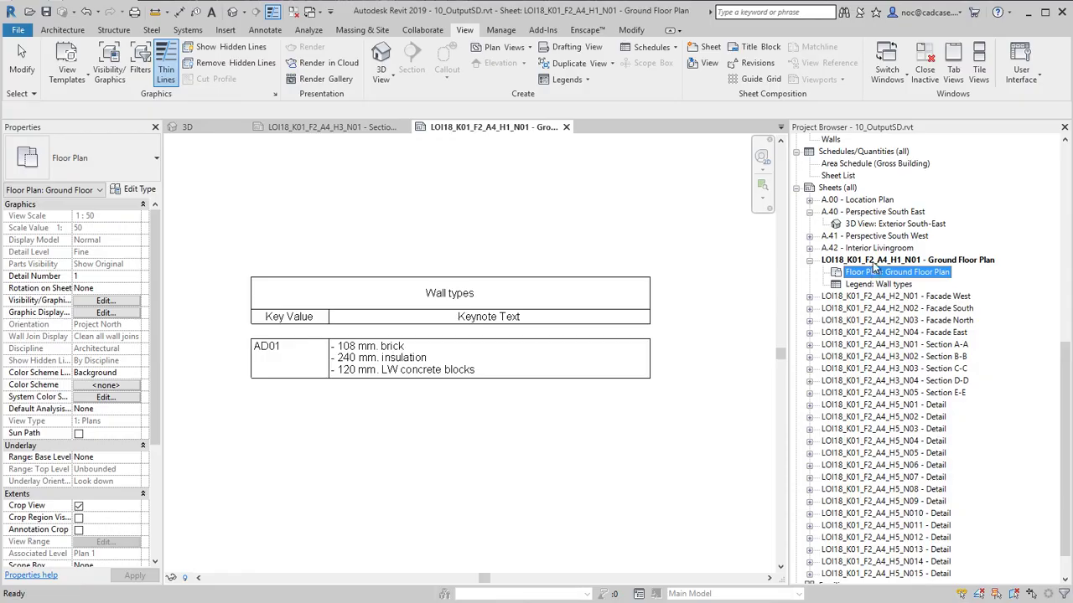
{"action": "double_click", "coordinate": [873, 272]}
{"action": "scroll", "coordinate": [868, 243], "scroll_direction": "up", "scroll_amount": 2}
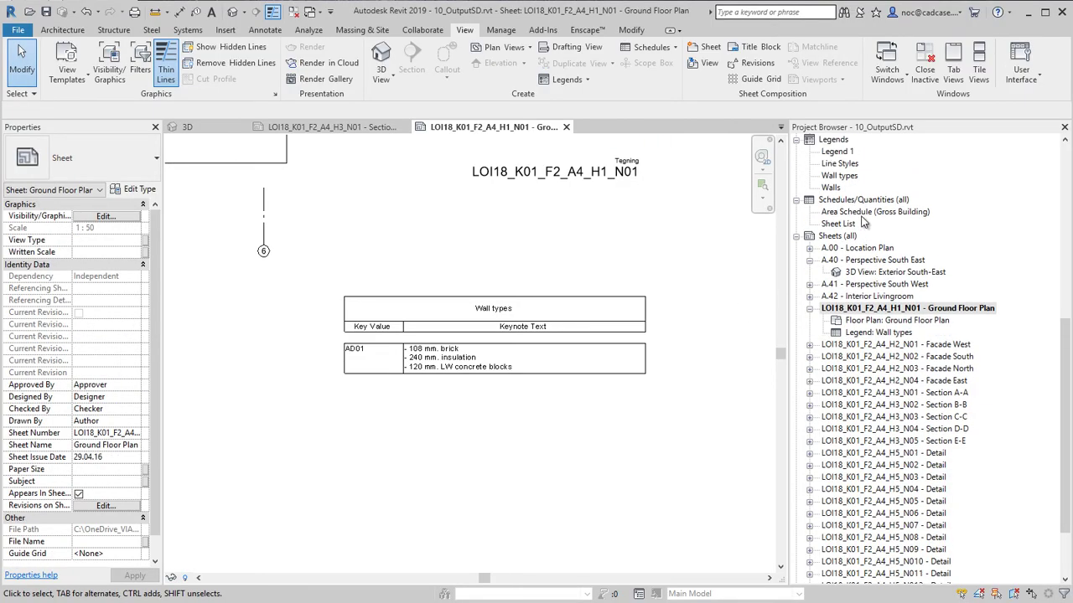
{"action": "left_click", "coordinate": [832, 188]}
{"action": "left_click_drag", "start_coordinate": [539, 295], "coordinate": [394, 391]}
{"action": "left_click", "coordinate": [360, 435]}
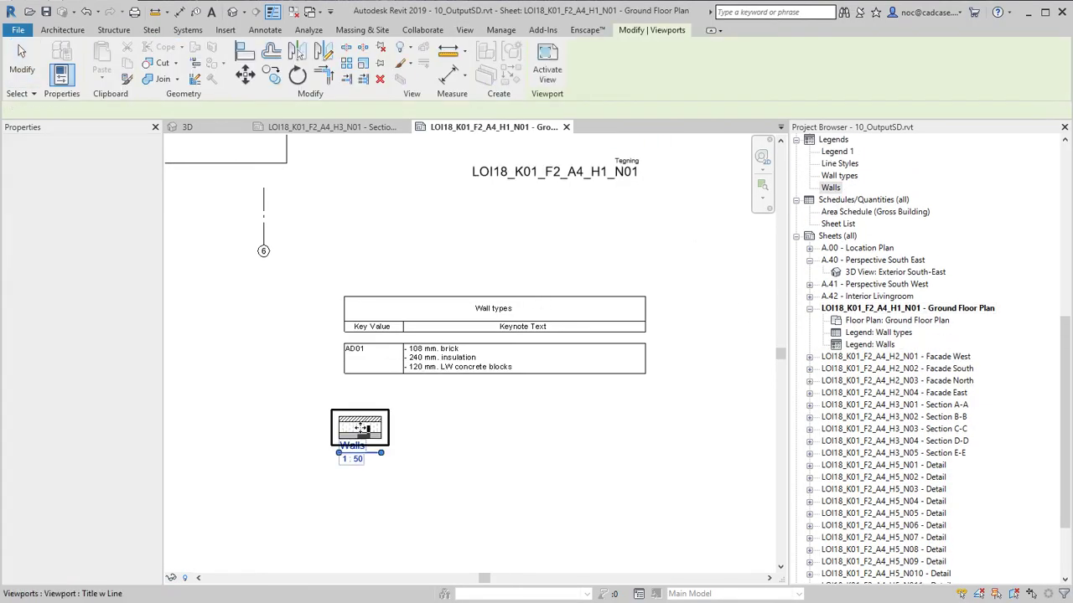
{"action": "left_click", "coordinate": [126, 163]}
{"action": "left_click", "coordinate": [44, 223]}
- Widen the Key Value column, narrow the Keynote Text column and move the wall detail into the AD01 row beside its key
{"action": "left_click", "coordinate": [405, 325]}
{"action": "left_click_drag", "start_coordinate": [405, 325], "coordinate": [455, 327]}
{"action": "left_click_drag", "start_coordinate": [697, 318], "coordinate": [640, 318]}
{"action": "left_click", "coordinate": [385, 427]}
{"action": "left_click_drag", "start_coordinate": [385, 427], "coordinate": [446, 360]}
{"action": "left_click", "coordinate": [400, 409]}
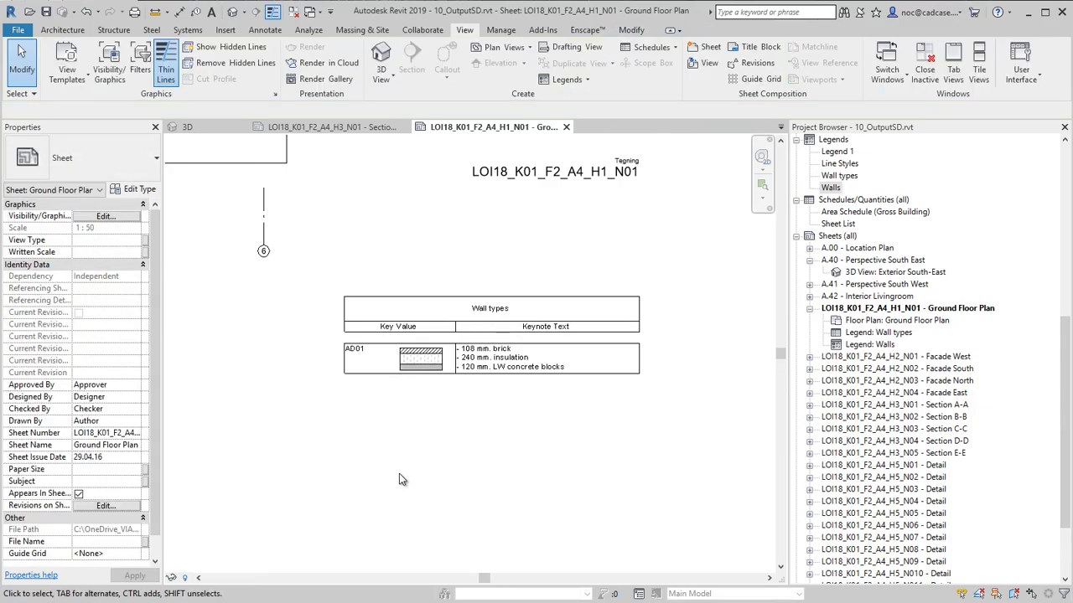
- Examine the downpipe symbols along the exterior walls on the Ground Floor Plan sheet
{"action": "scroll", "coordinate": [400, 410], "scroll_direction": "down", "scroll_amount": 5}
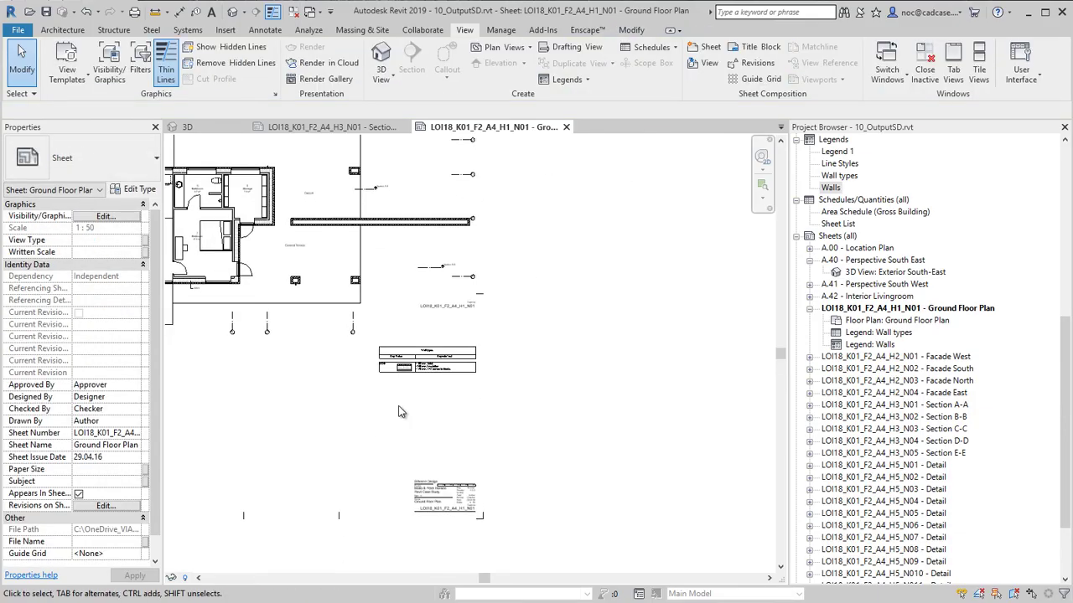
{"action": "middle_click_drag", "start_coordinate": [408, 416], "coordinate": [432, 426]}
{"action": "scroll", "coordinate": [430, 425], "scroll_direction": "down", "scroll_amount": 2}
{"action": "scroll", "coordinate": [322, 376], "scroll_direction": "up", "scroll_amount": 5}
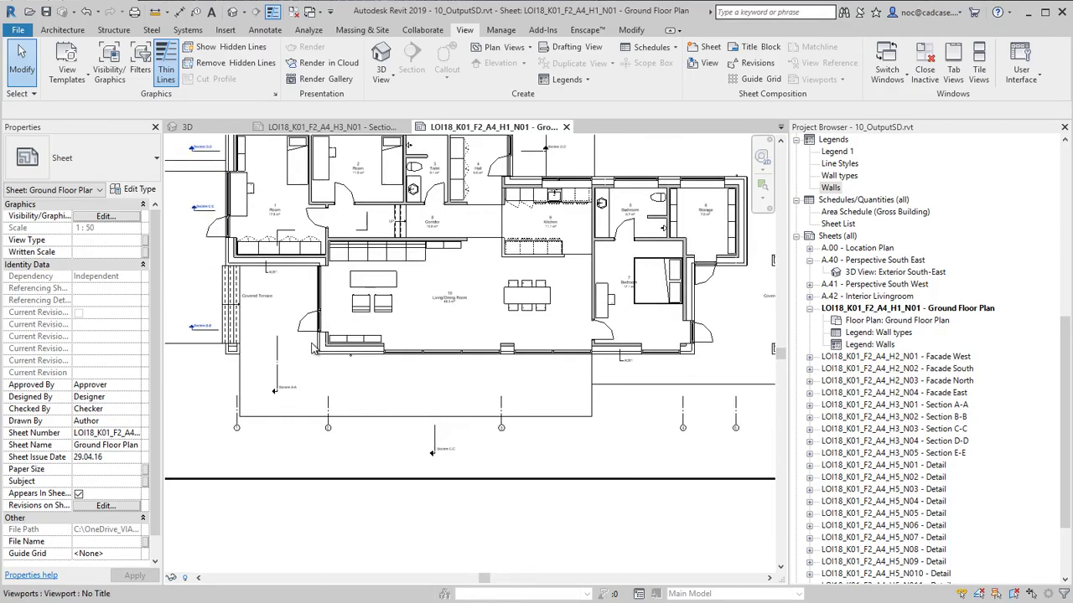
{"action": "scroll", "coordinate": [314, 369], "scroll_direction": "down", "scroll_amount": 3}
{"action": "scroll", "coordinate": [320, 413], "scroll_direction": "up", "scroll_amount": 5}
{"action": "scroll", "coordinate": [408, 470], "scroll_direction": "up", "scroll_amount": 1}
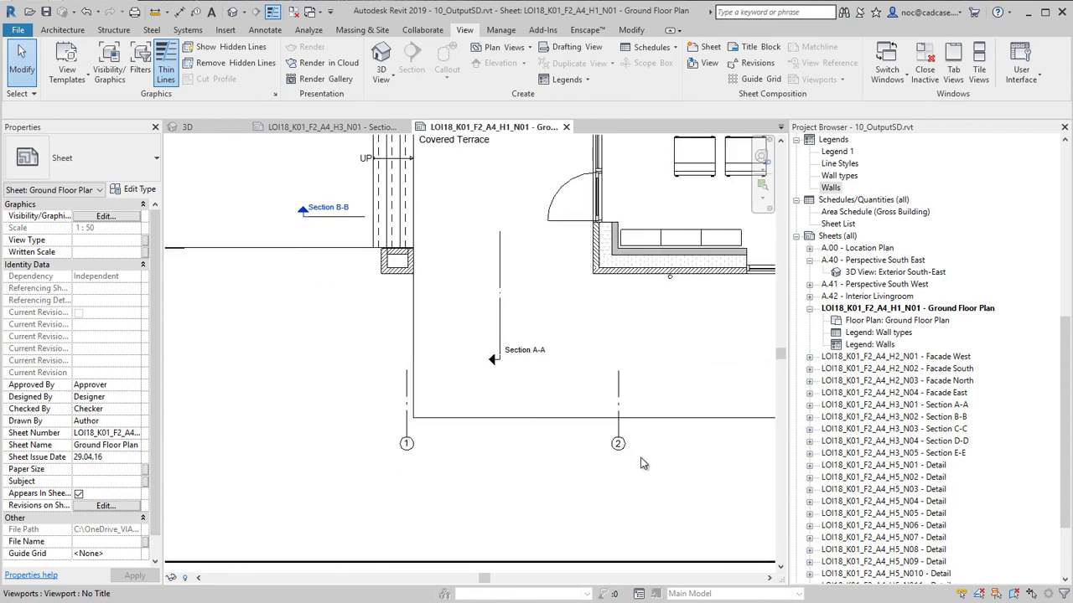
{"action": "scroll", "coordinate": [631, 457], "scroll_direction": "down", "scroll_amount": 5}
{"action": "scroll", "coordinate": [631, 457], "scroll_direction": "up", "scroll_amount": 5}
{"action": "scroll", "coordinate": [498, 277], "scroll_direction": "down", "scroll_amount": 3}
{"action": "scroll", "coordinate": [498, 277], "scroll_direction": "down", "scroll_amount": 3}
{"action": "scroll", "coordinate": [486, 289], "scroll_direction": "up", "scroll_amount": 3}
{"action": "scroll", "coordinate": [477, 298], "scroll_direction": "down", "scroll_amount": 3}
{"action": "scroll", "coordinate": [467, 303], "scroll_direction": "up", "scroll_amount": 3}
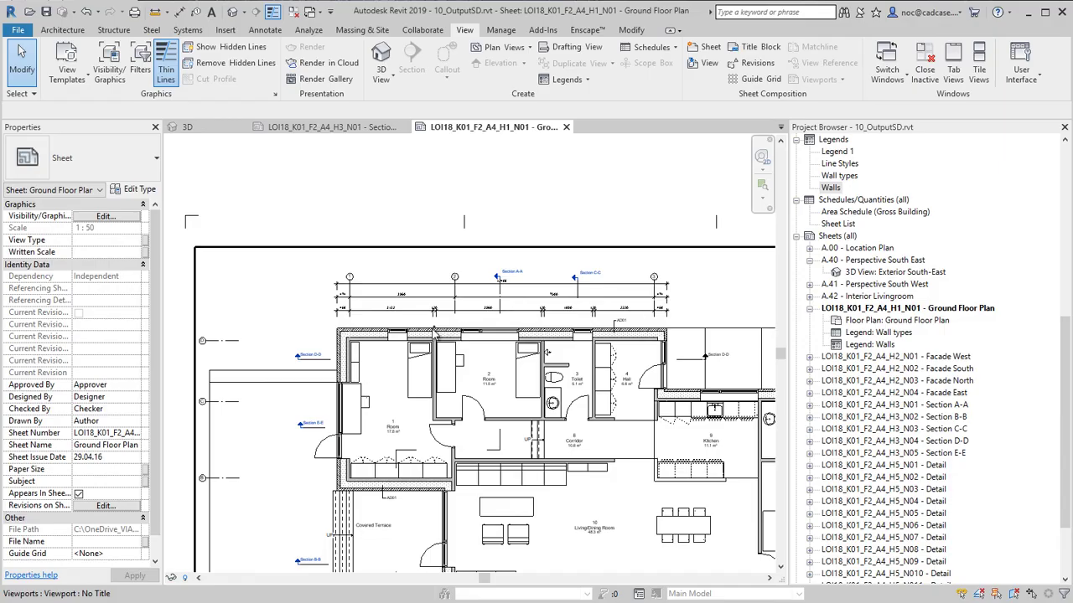
- Open the Ground Floor Plan view and try placing a wall-hosted angled downpipe with 75 mm pipe on Room 1's exterior wall
{"action": "scroll", "coordinate": [434, 334], "scroll_direction": "up", "scroll_amount": 2}
{"action": "scroll", "coordinate": [294, 266], "scroll_direction": "up", "scroll_amount": 5}
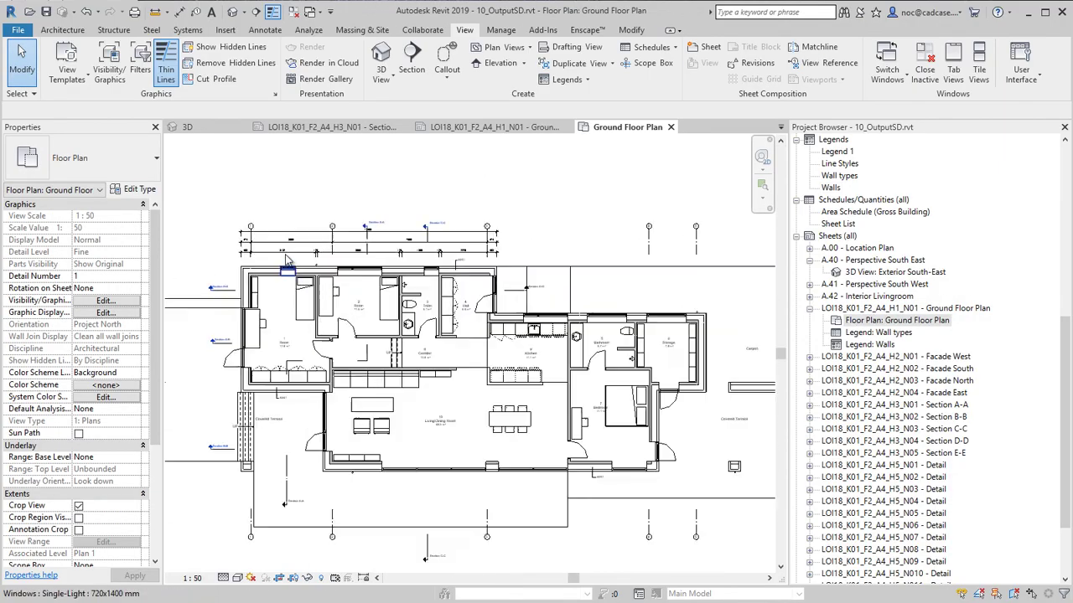
{"action": "left_click", "coordinate": [62, 30]}
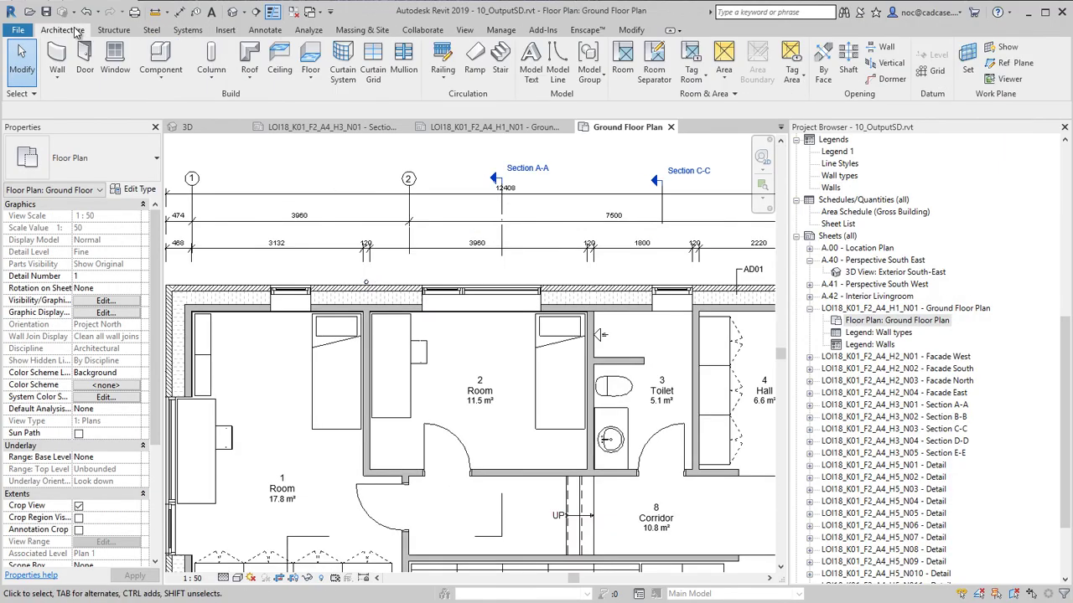
{"action": "left_click", "coordinate": [163, 54]}
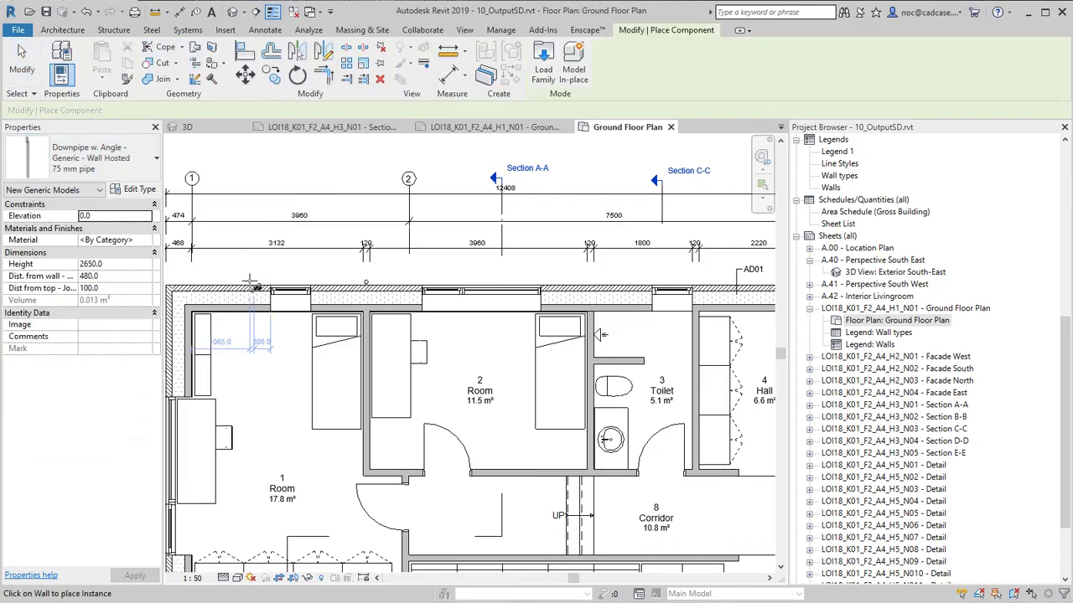
{"action": "key", "text": "Escape"}
- Open the 3D view and WIP Section 1, and inspect the elevation and dimension properties of the downpipes at both eaves
{"action": "scroll", "coordinate": [989, 179], "scroll_direction": "up", "scroll_amount": 10}
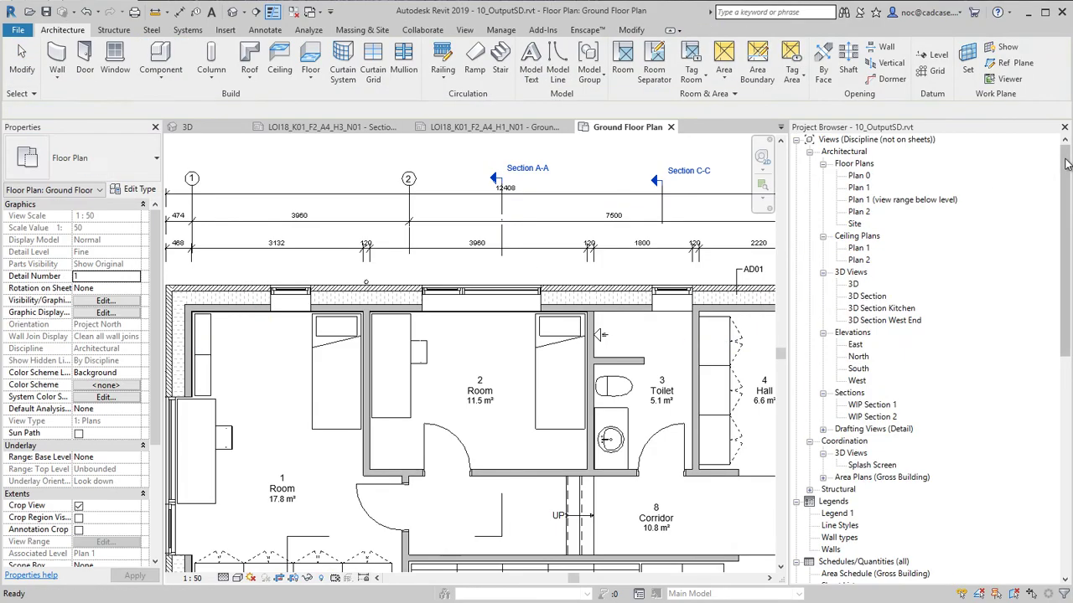
{"action": "double_click", "coordinate": [852, 284]}
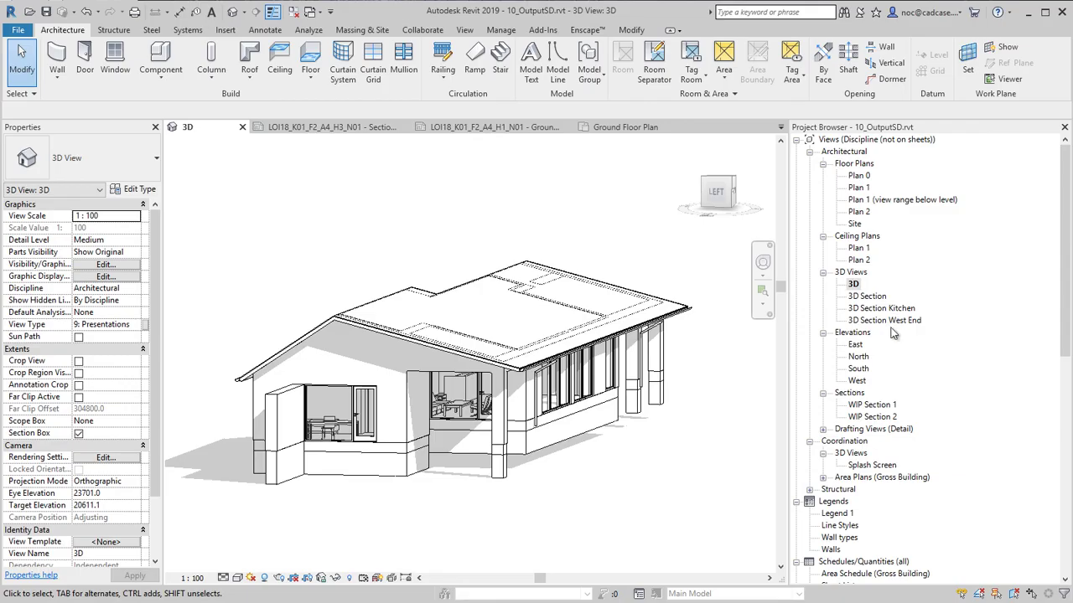
{"action": "left_click", "coordinate": [871, 404]}
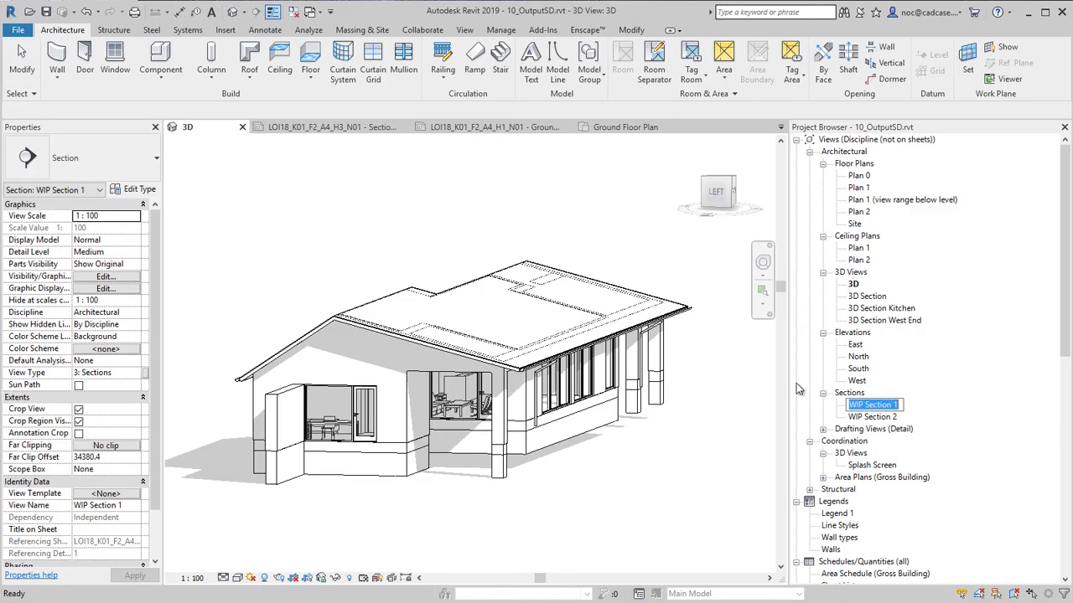
{"action": "double_click", "coordinate": [871, 405]}
{"action": "scroll", "coordinate": [634, 358], "scroll_direction": "up", "scroll_amount": 5}
{"action": "left_click", "coordinate": [634, 358]}
{"action": "middle_click_drag", "start_coordinate": [635, 358], "coordinate": [653, 143]}
{"action": "scroll", "coordinate": [553, 471], "scroll_direction": "down", "scroll_amount": 5}
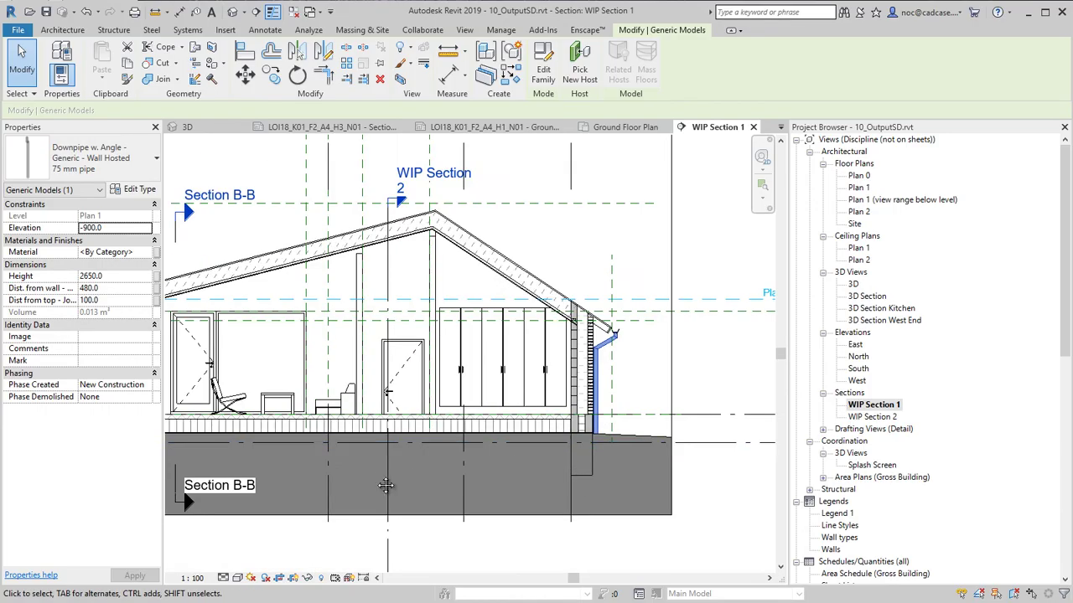
{"action": "scroll", "coordinate": [385, 464], "scroll_direction": "up", "scroll_amount": 5}
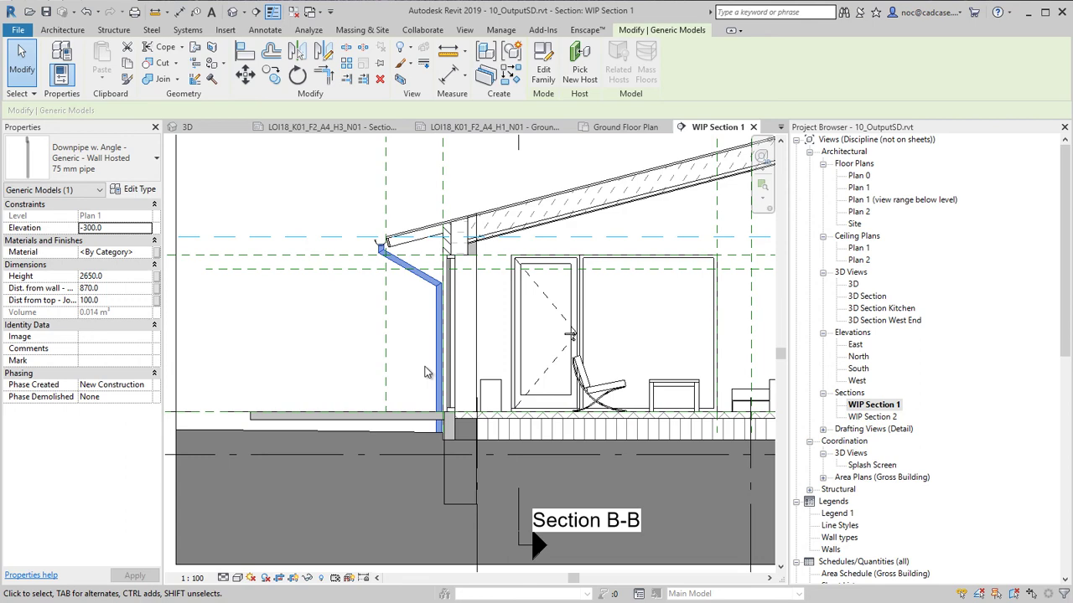
- Open sheet LOI18_K01_F2_A4_H2_N01 - Facade West without changing its number or name
{"action": "left_click_drag", "start_coordinate": [1064, 340], "coordinate": [1061, 481]}
{"action": "left_click", "coordinate": [880, 417]}
{"action": "left_click", "coordinate": [879, 417]}
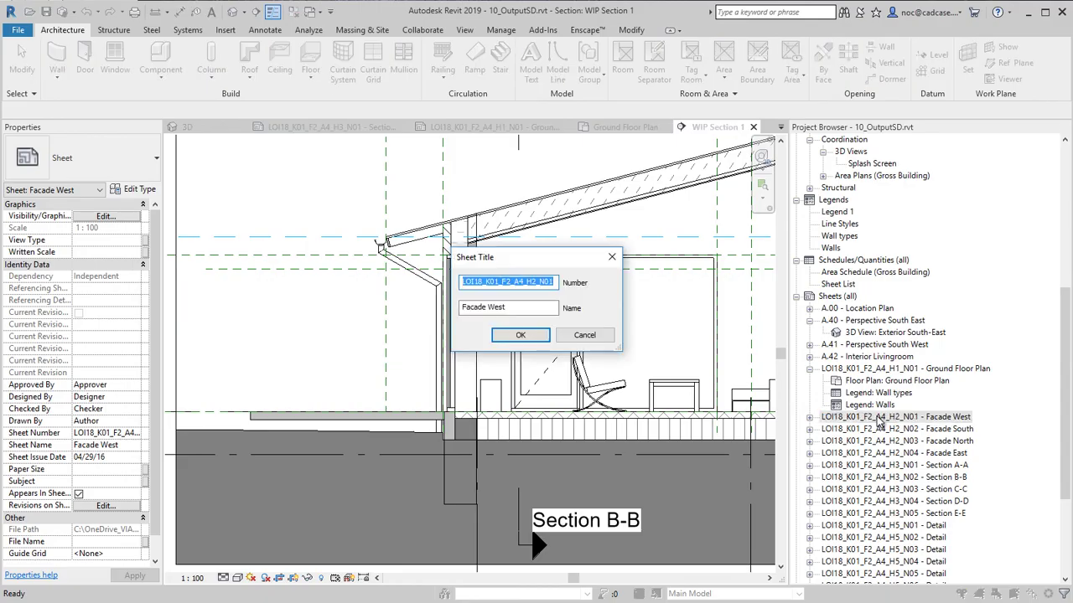
{"action": "left_click", "coordinate": [584, 334]}
{"action": "double_click", "coordinate": [919, 417]}
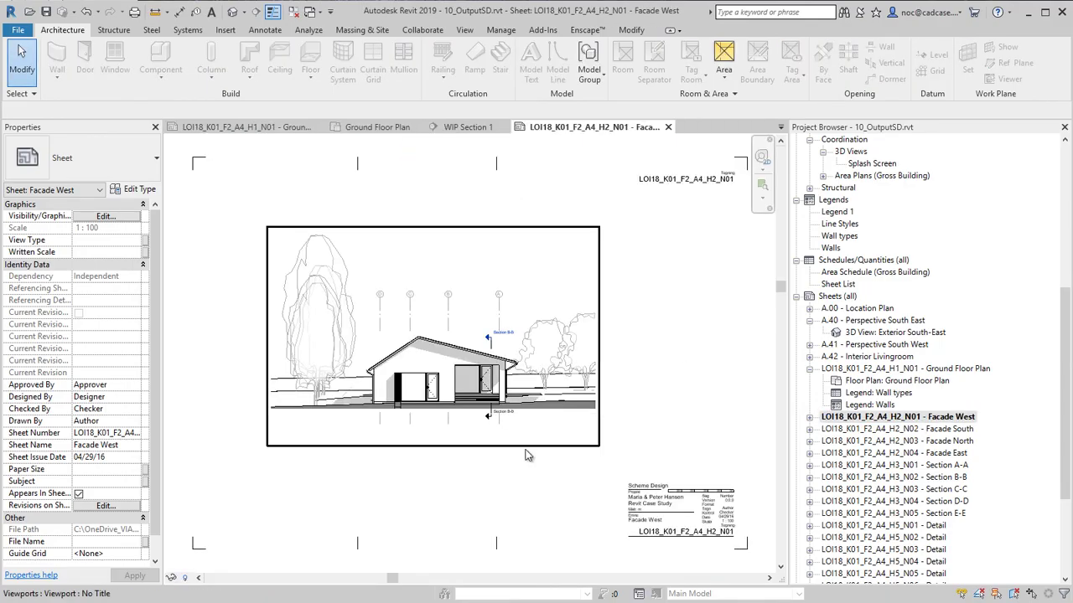
- Open the West Facade elevation that is placed on the Facade West sheet
{"action": "scroll", "coordinate": [609, 503], "scroll_direction": "up", "scroll_amount": 2}
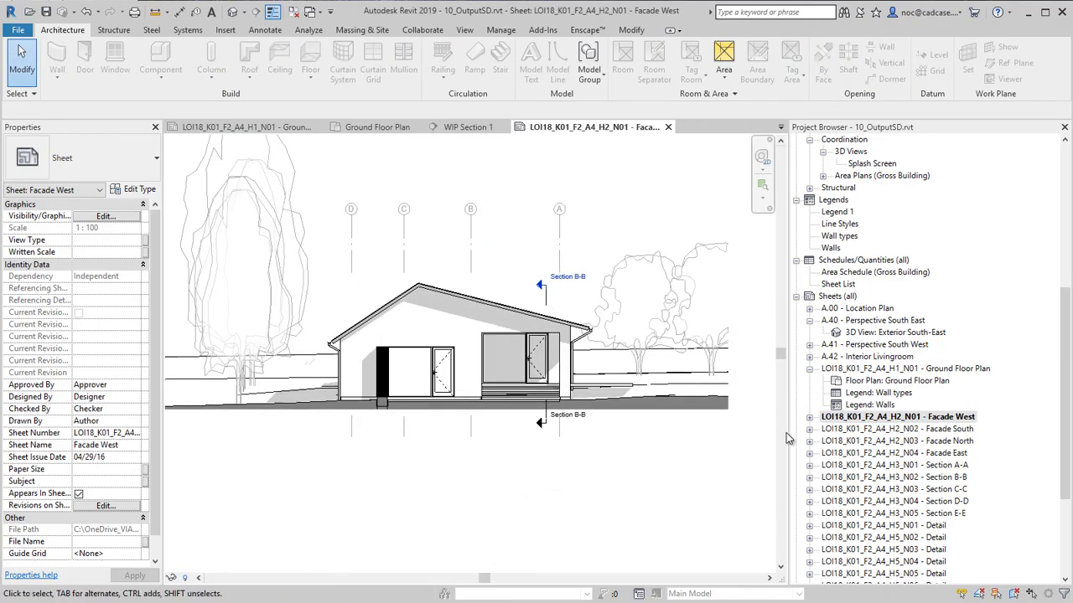
{"action": "left_click", "coordinate": [809, 418]}
{"action": "double_click", "coordinate": [885, 429]}
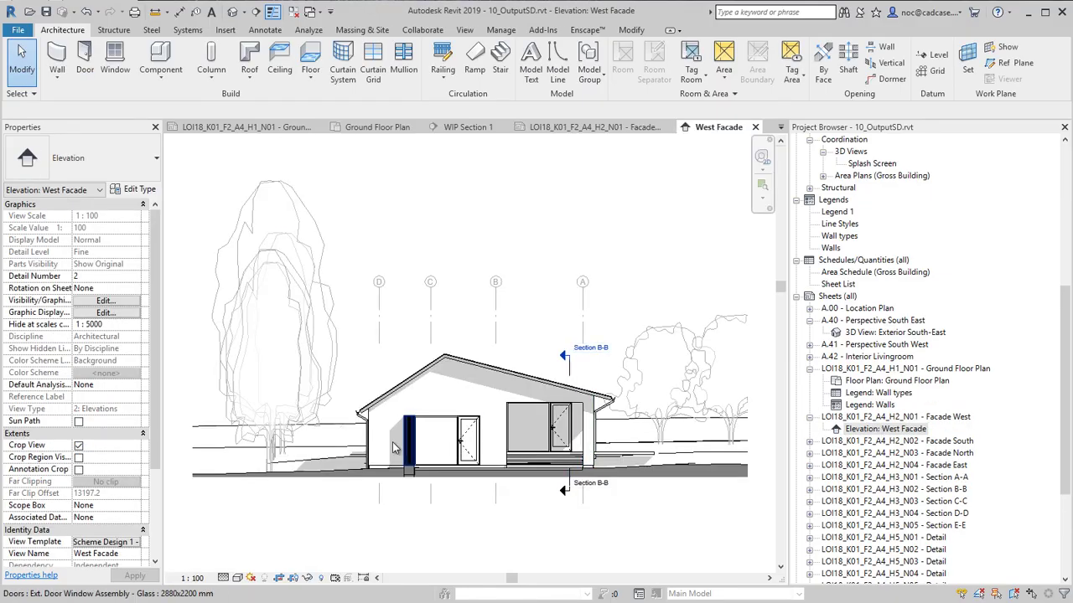
- Review the model category overrides in the Scheme Design 1 - Facades view template, including the Roofs projection lines and the Walls and Windows rows
{"action": "left_click", "coordinate": [118, 543]}
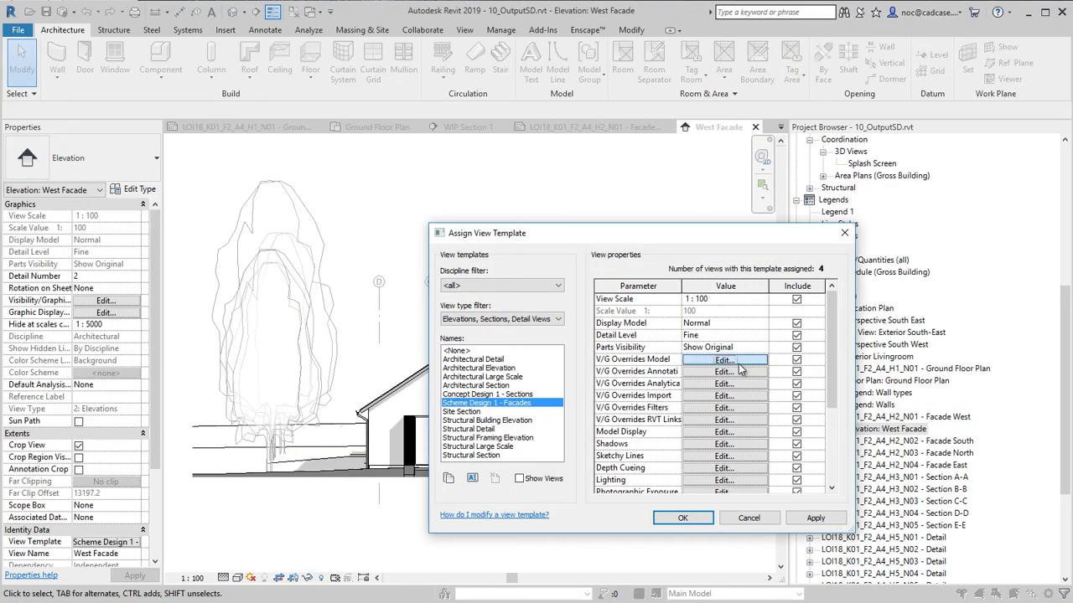
{"action": "left_click", "coordinate": [739, 363]}
{"action": "scroll", "coordinate": [873, 290], "scroll_direction": "down", "scroll_amount": 10}
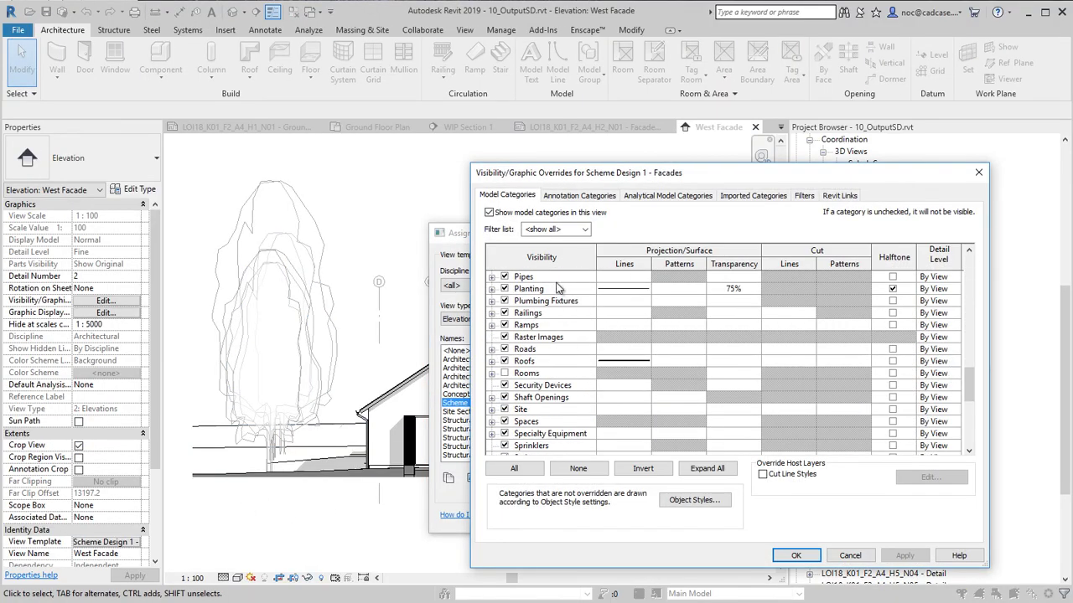
{"action": "left_click", "coordinate": [608, 360]}
{"action": "left_click", "coordinate": [623, 360]}
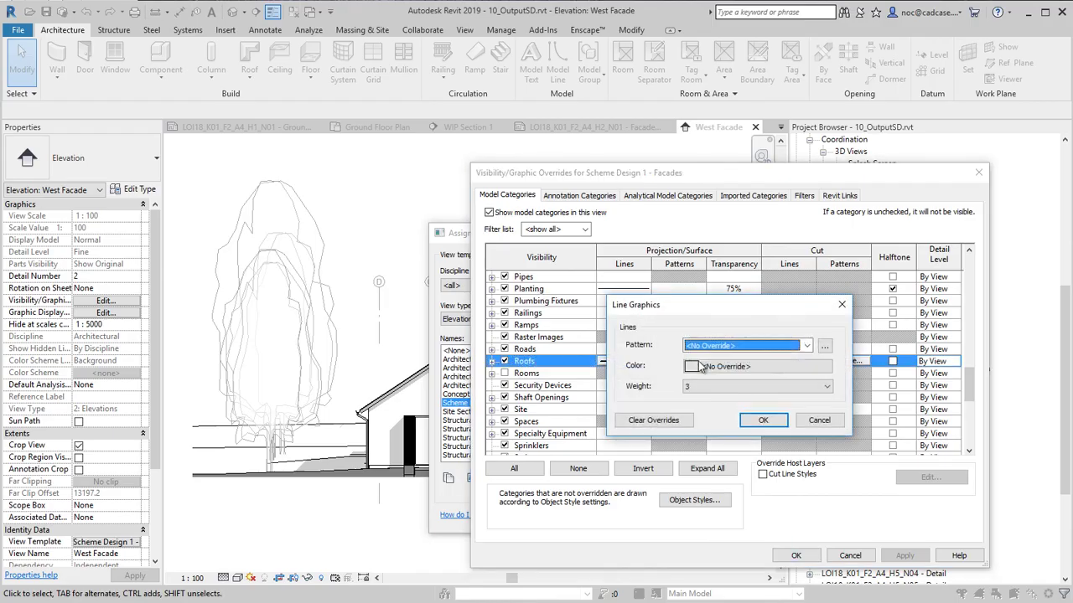
{"action": "left_click", "coordinate": [764, 424]}
{"action": "scroll", "coordinate": [863, 402], "scroll_direction": "down", "scroll_amount": 7}
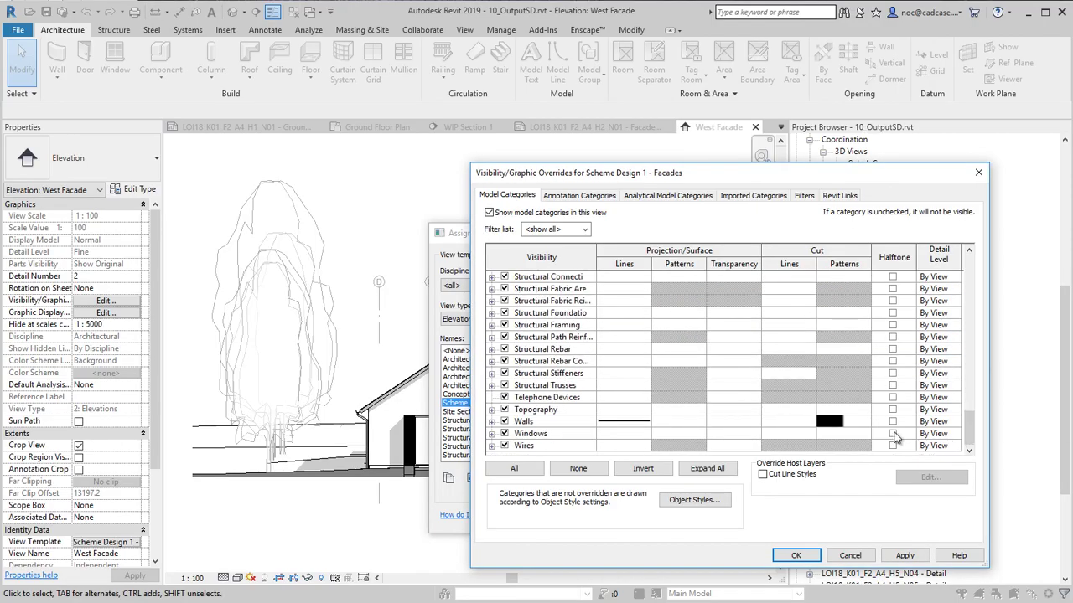
{"action": "left_click", "coordinate": [797, 556]}
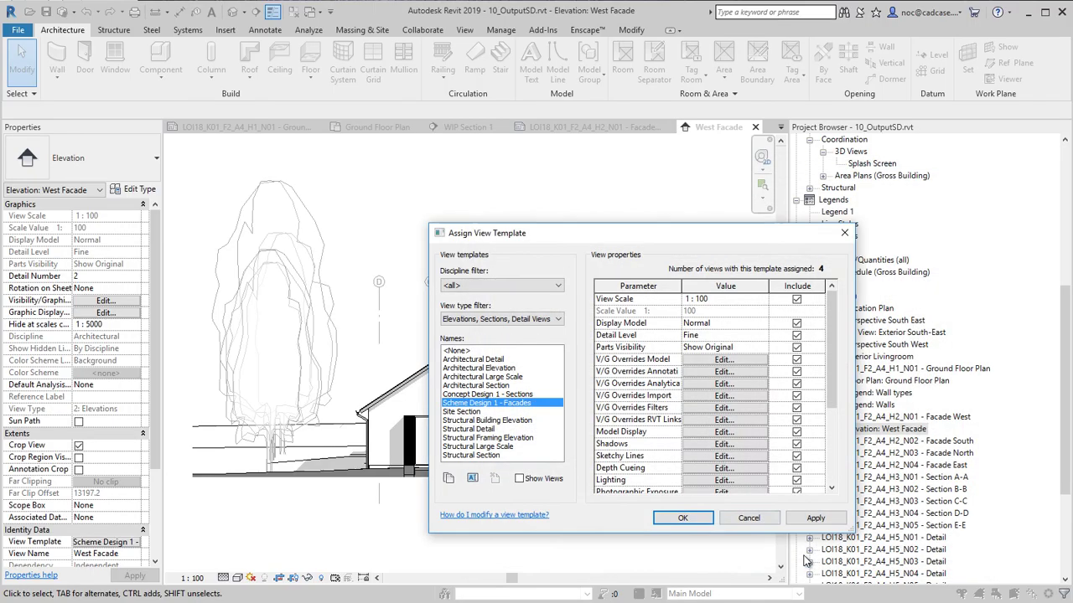
{"action": "left_click", "coordinate": [684, 520]}
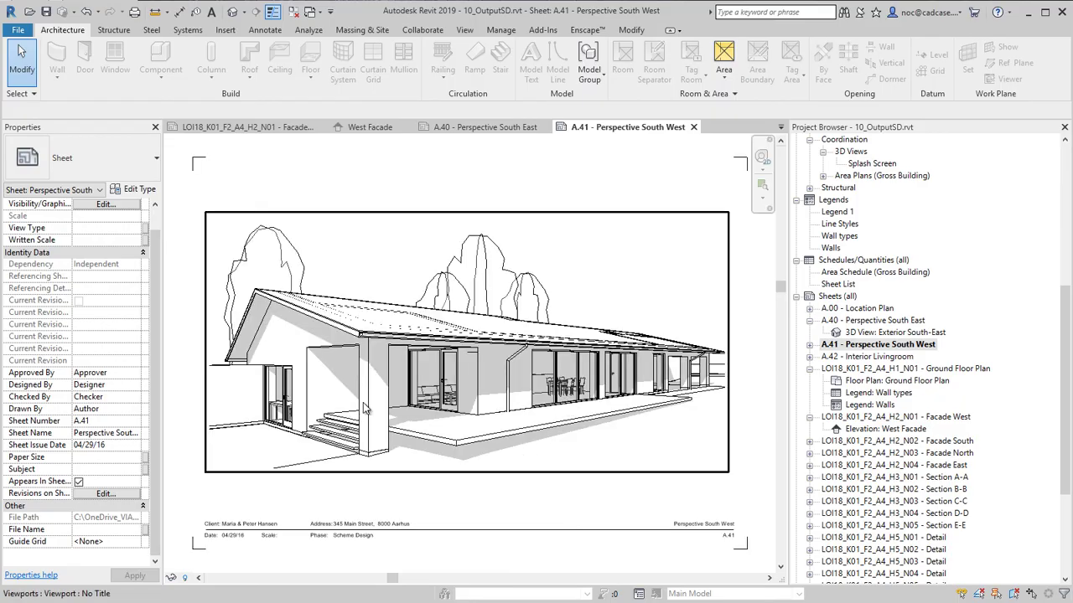
- Examine the entrance, eaves and downpipe in the perspective on sheet A.41 - Perspective South West
{"action": "scroll", "coordinate": [364, 409], "scroll_direction": "up", "scroll_amount": 5}
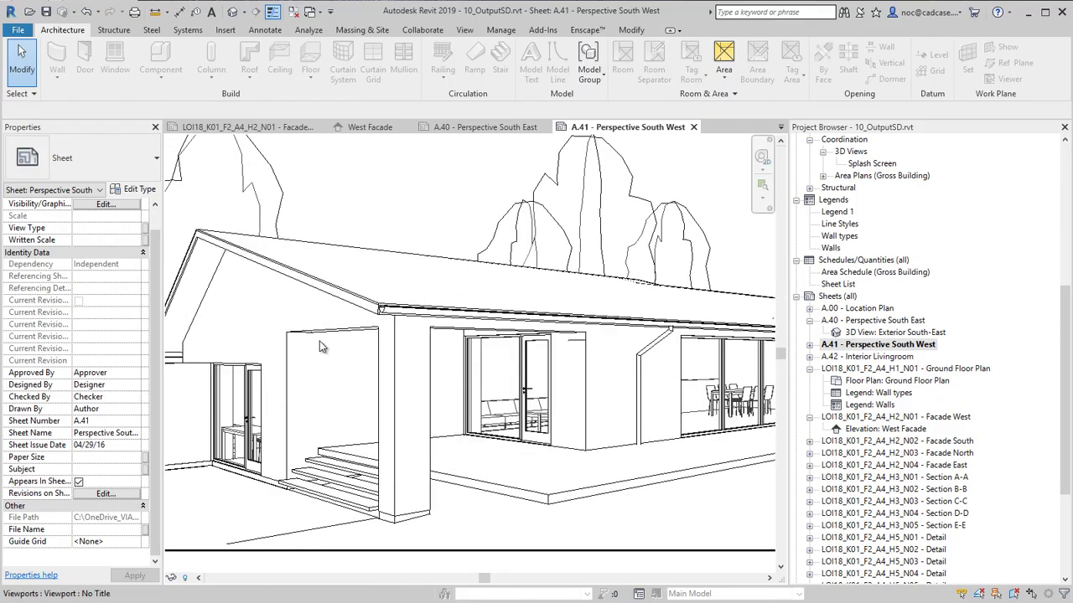
{"action": "scroll", "coordinate": [598, 371], "scroll_direction": "down", "scroll_amount": 2}
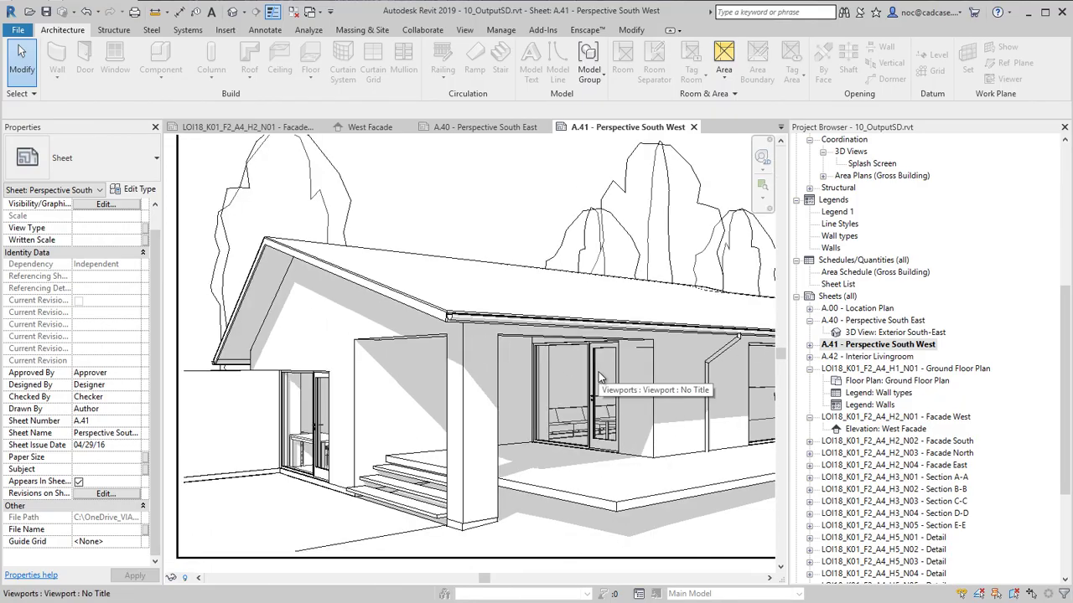
{"action": "scroll", "coordinate": [598, 378], "scroll_direction": "down", "scroll_amount": 4}
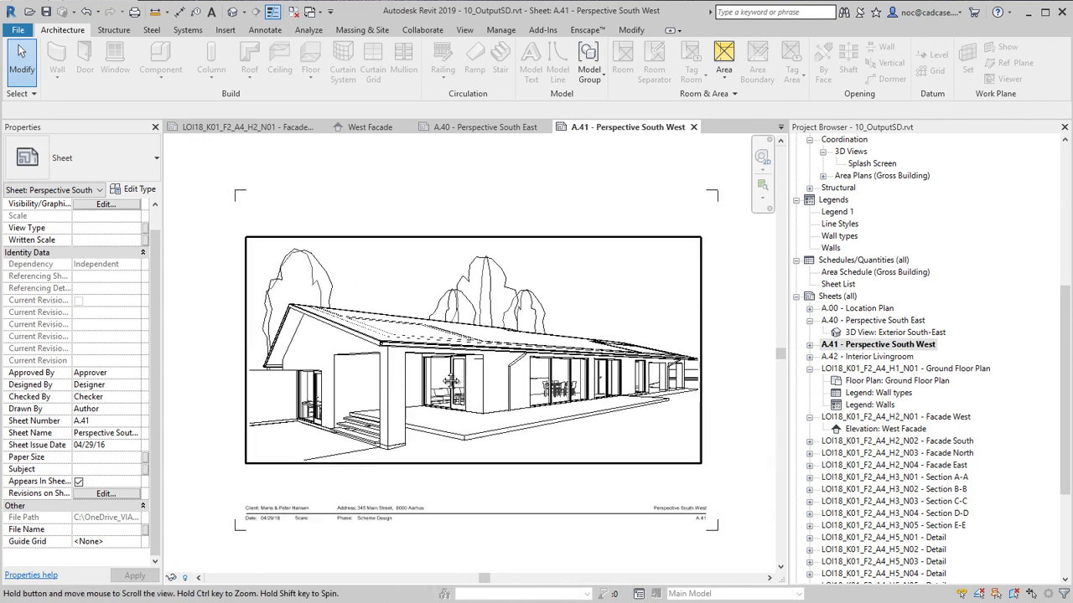
- Change the title block on sheet A.41 to the Sheet din824 Titleblock 30x42 type
{"action": "left_click", "coordinate": [383, 501]}
{"action": "left_click", "coordinate": [84, 158]}
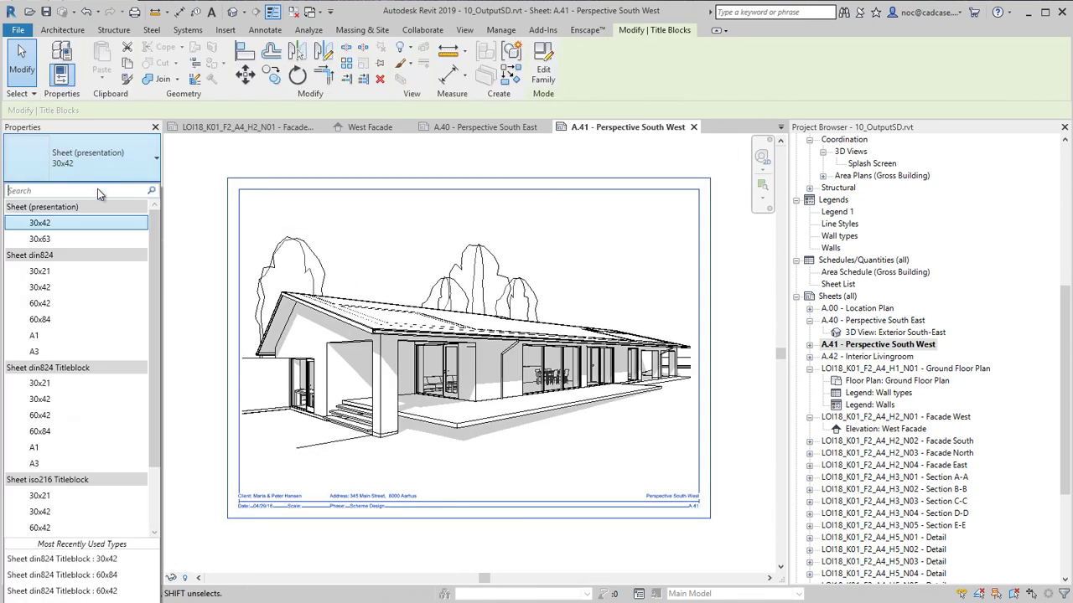
{"action": "left_click", "coordinate": [74, 397]}
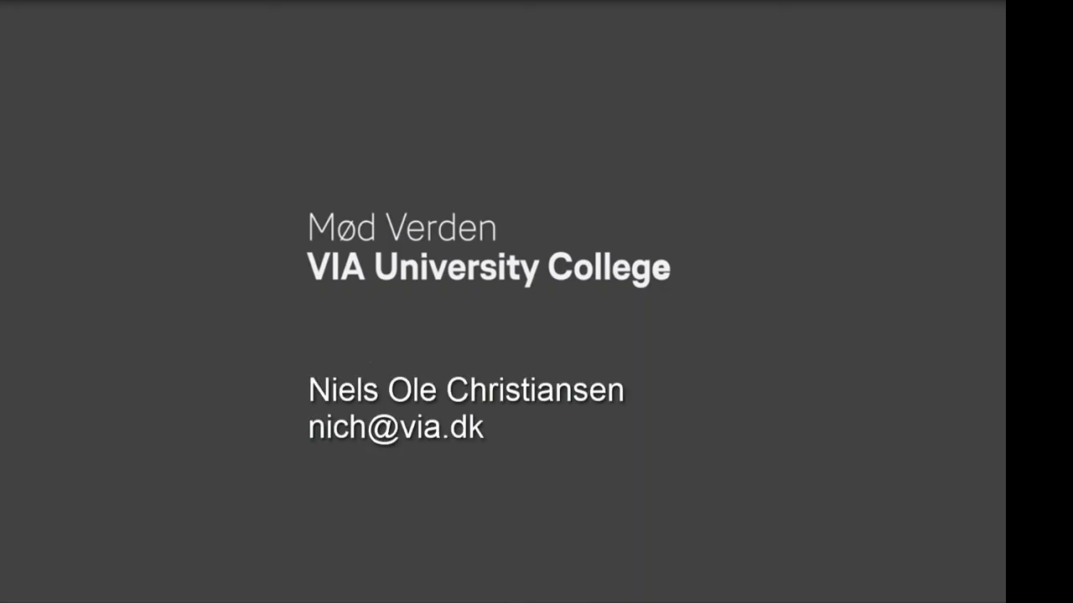